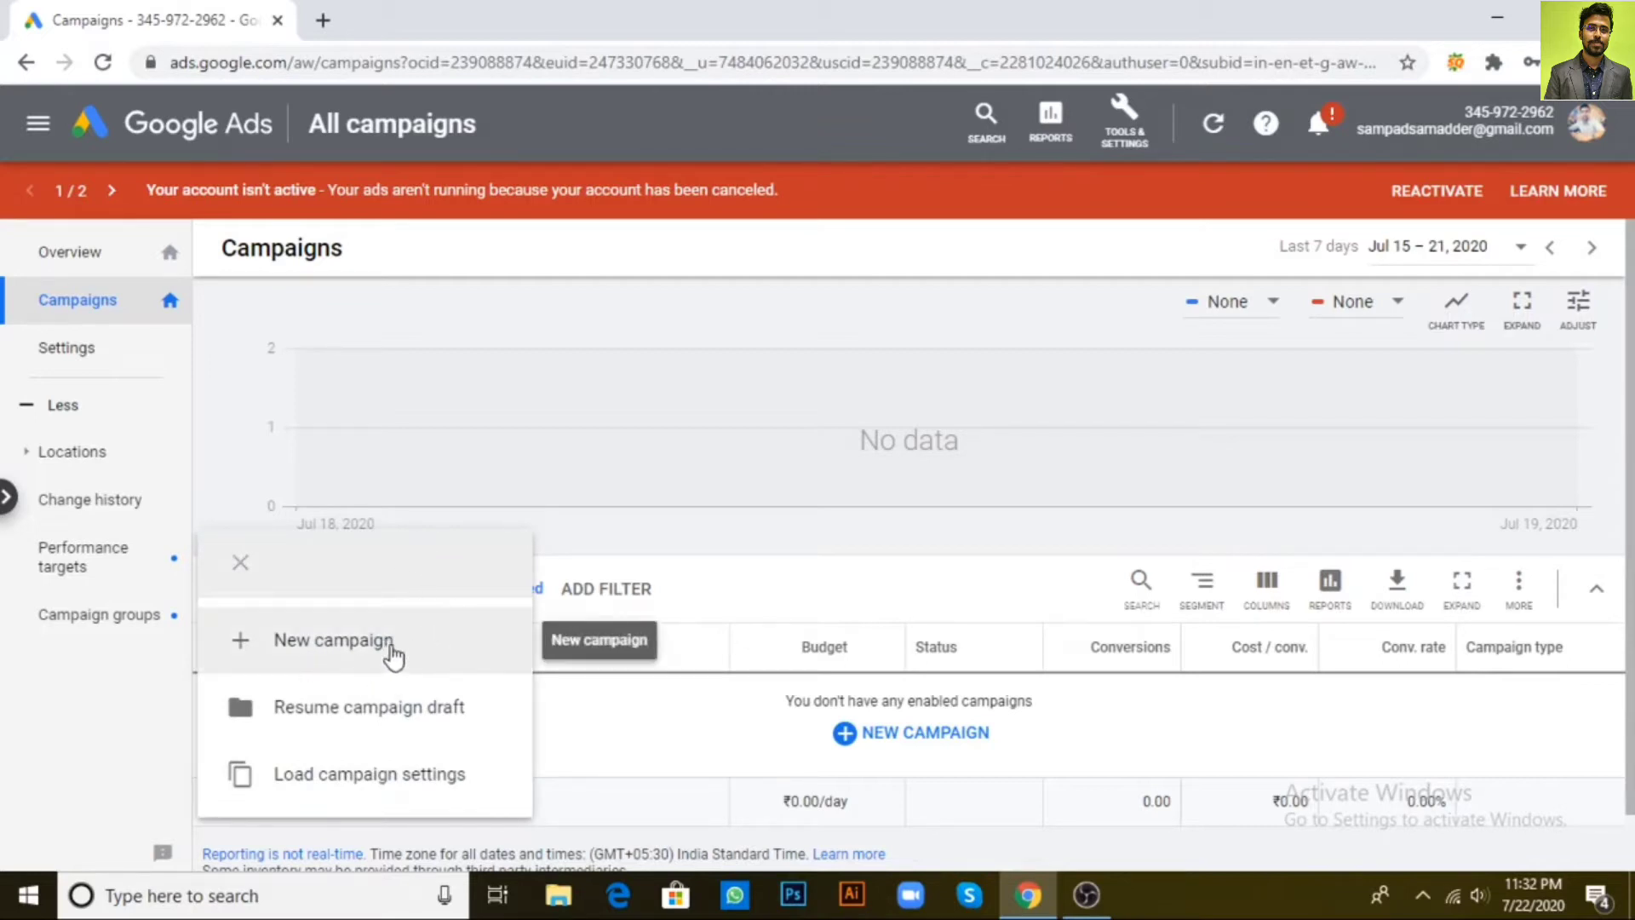
Start a new campaign and choose Sales as its goal
click(355, 658)
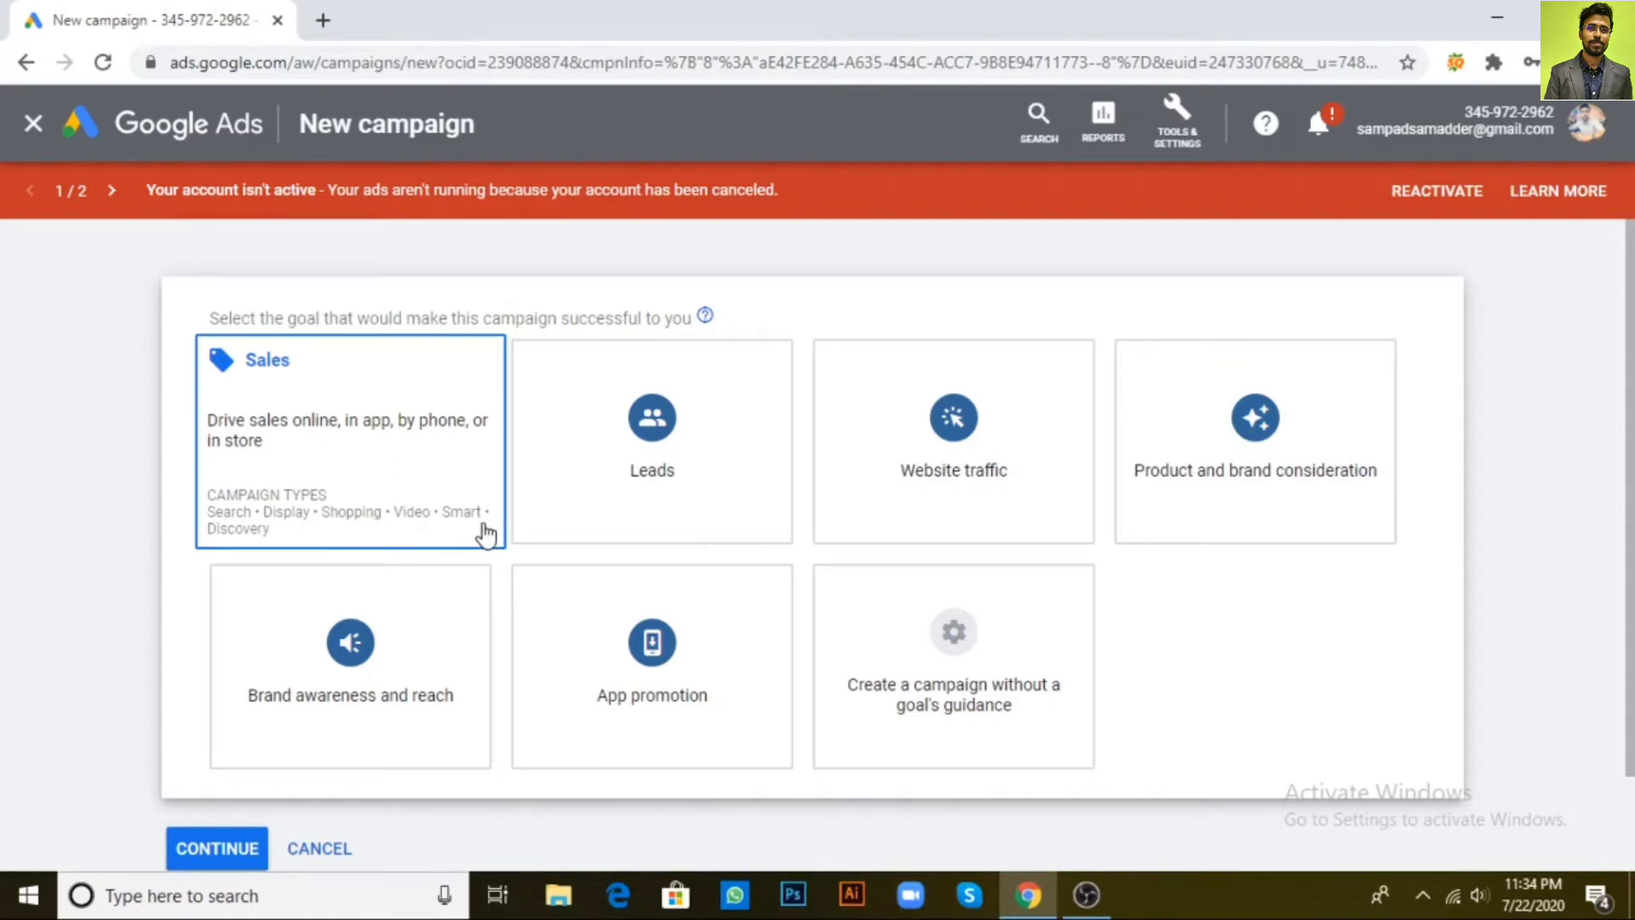
click(682, 486)
click(475, 496)
click(669, 468)
click(1025, 522)
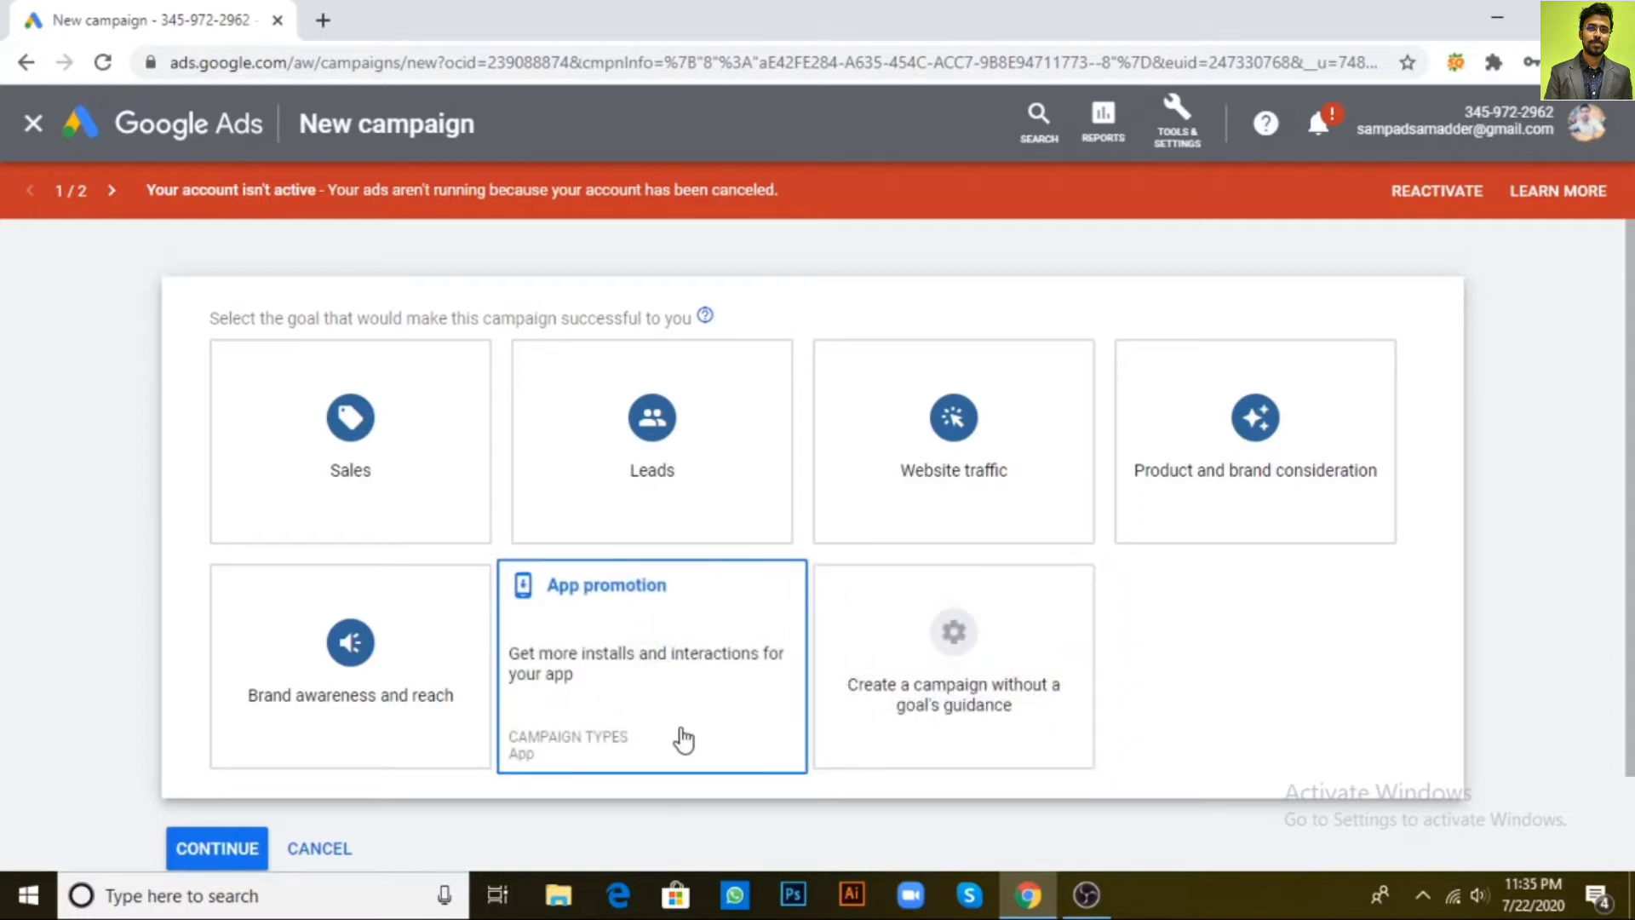
click(398, 441)
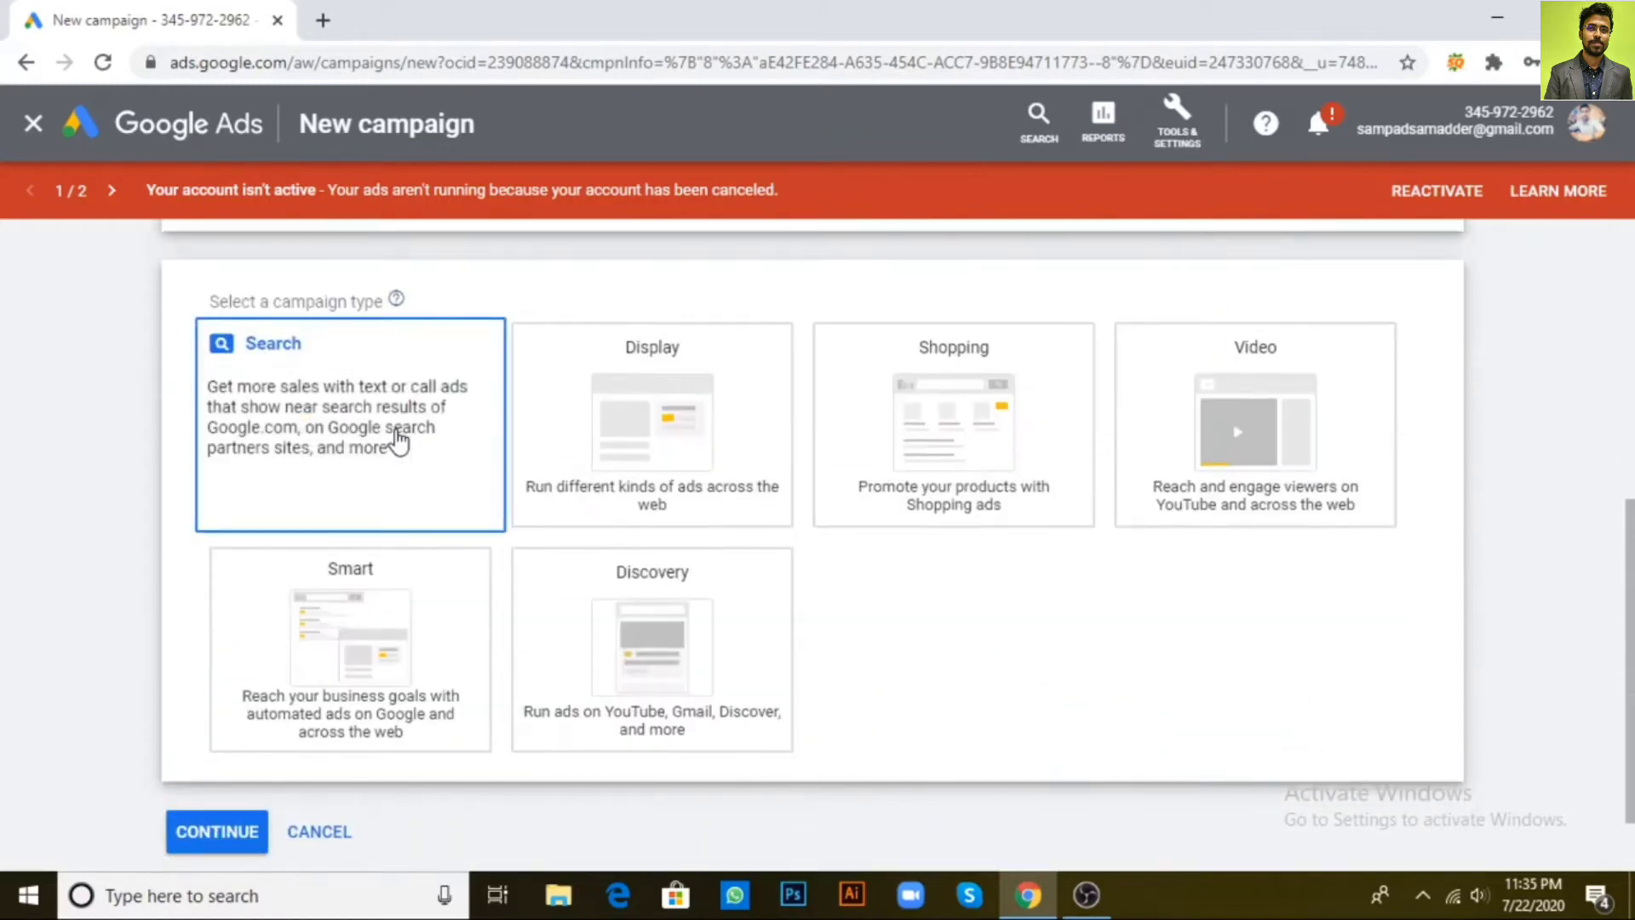
Review the campaign types offered for the Sales goal and choose Search
scroll(409, 493, up, 5)
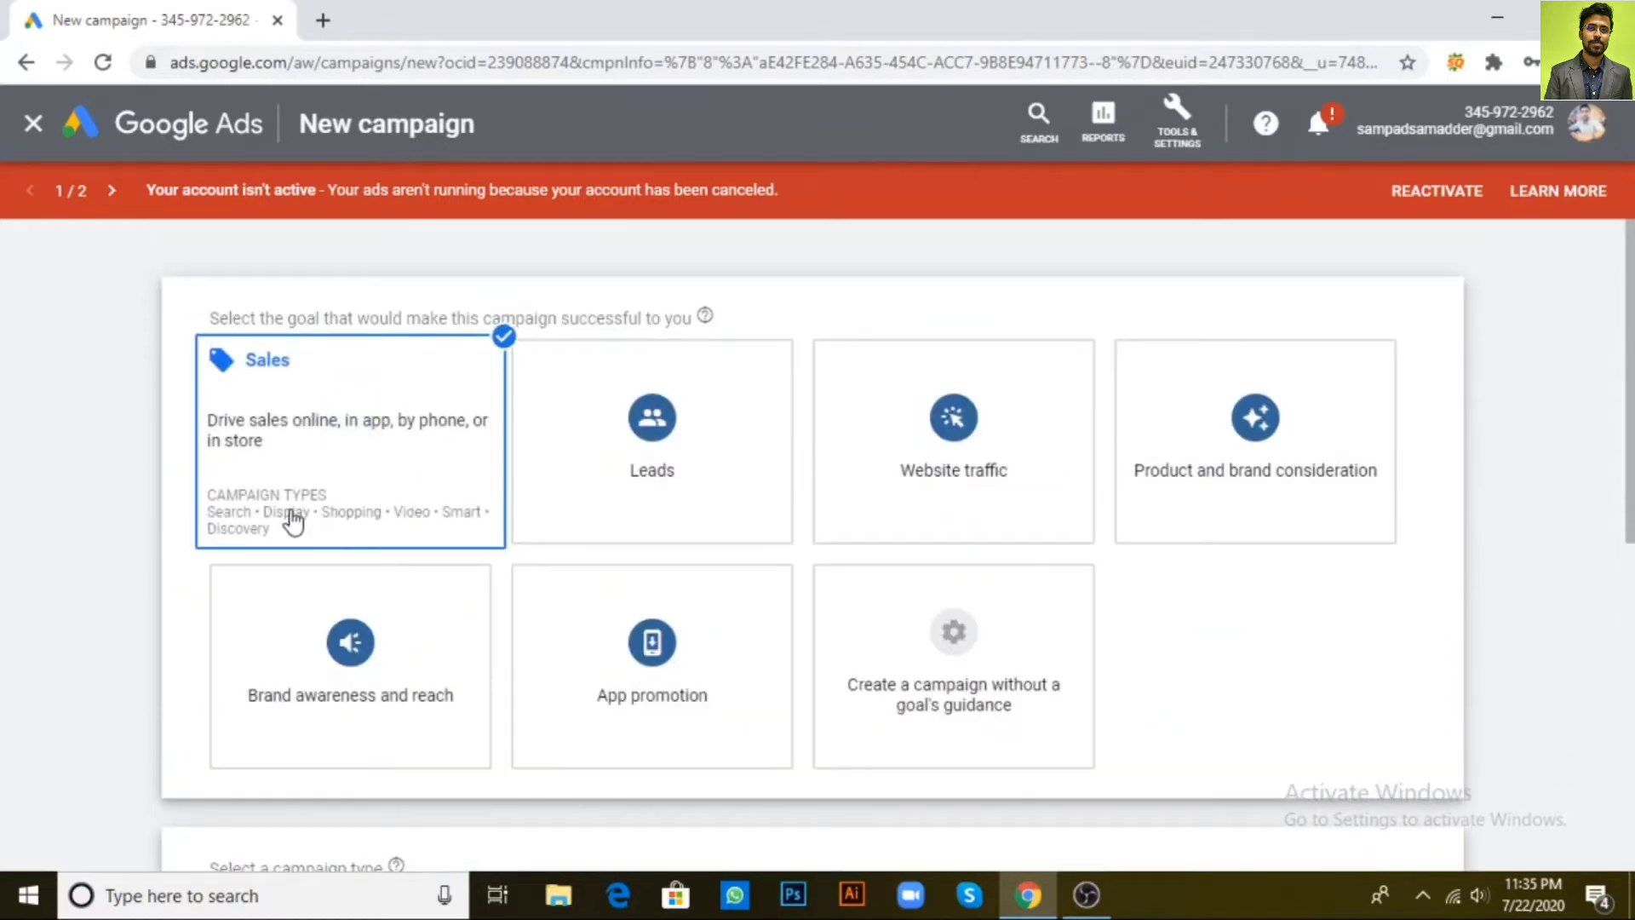
scroll(390, 585, down, 5)
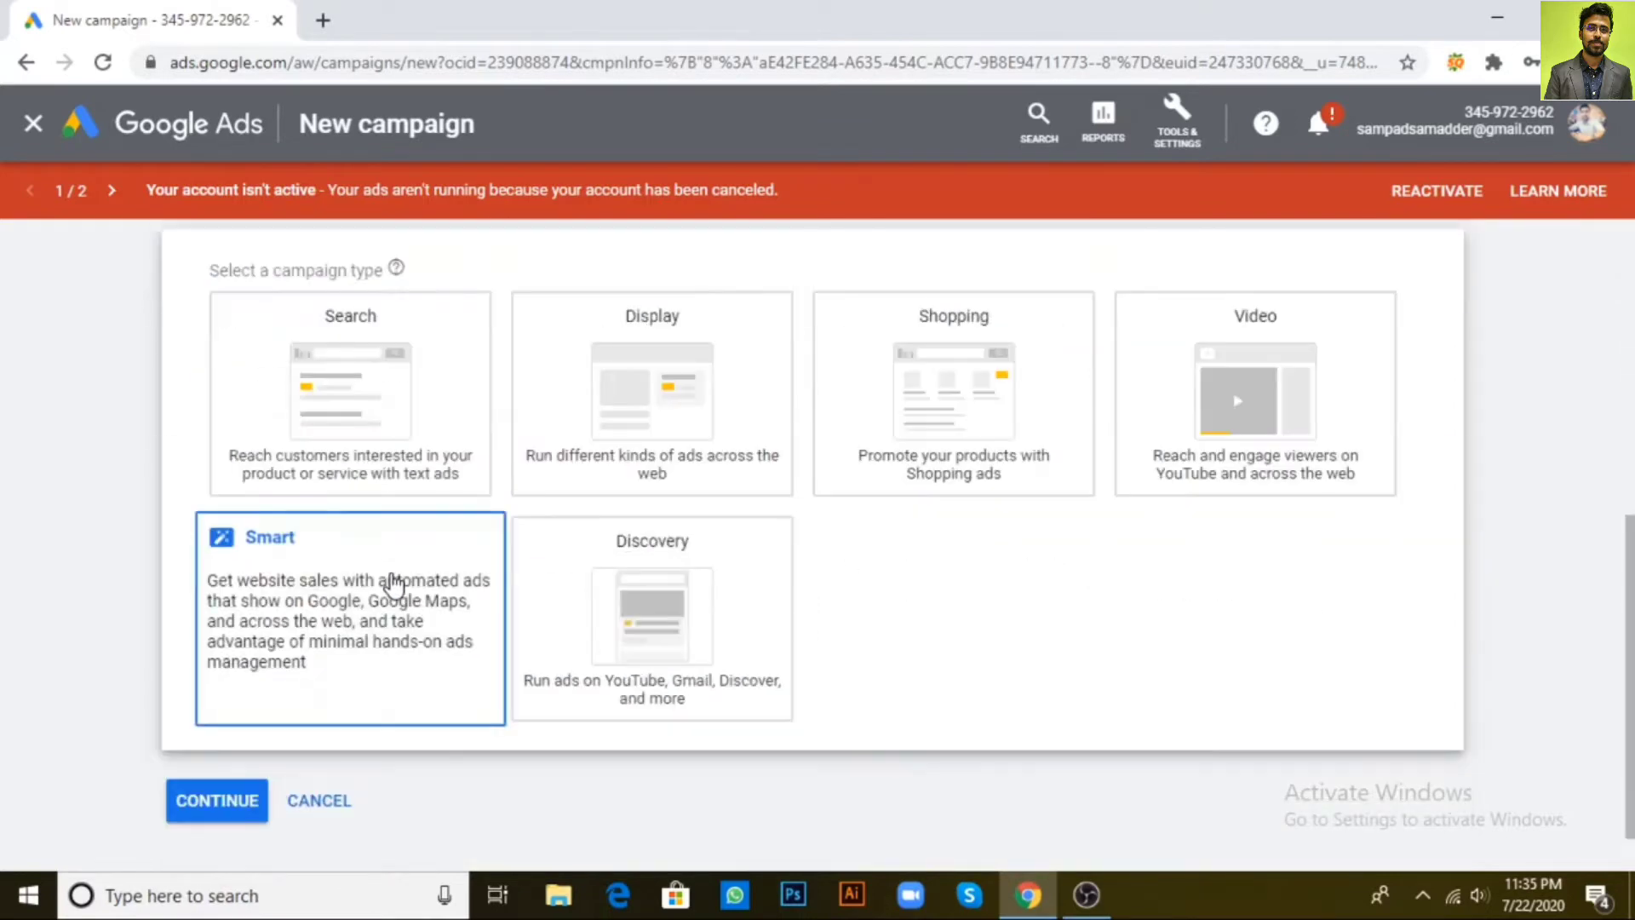
click(392, 384)
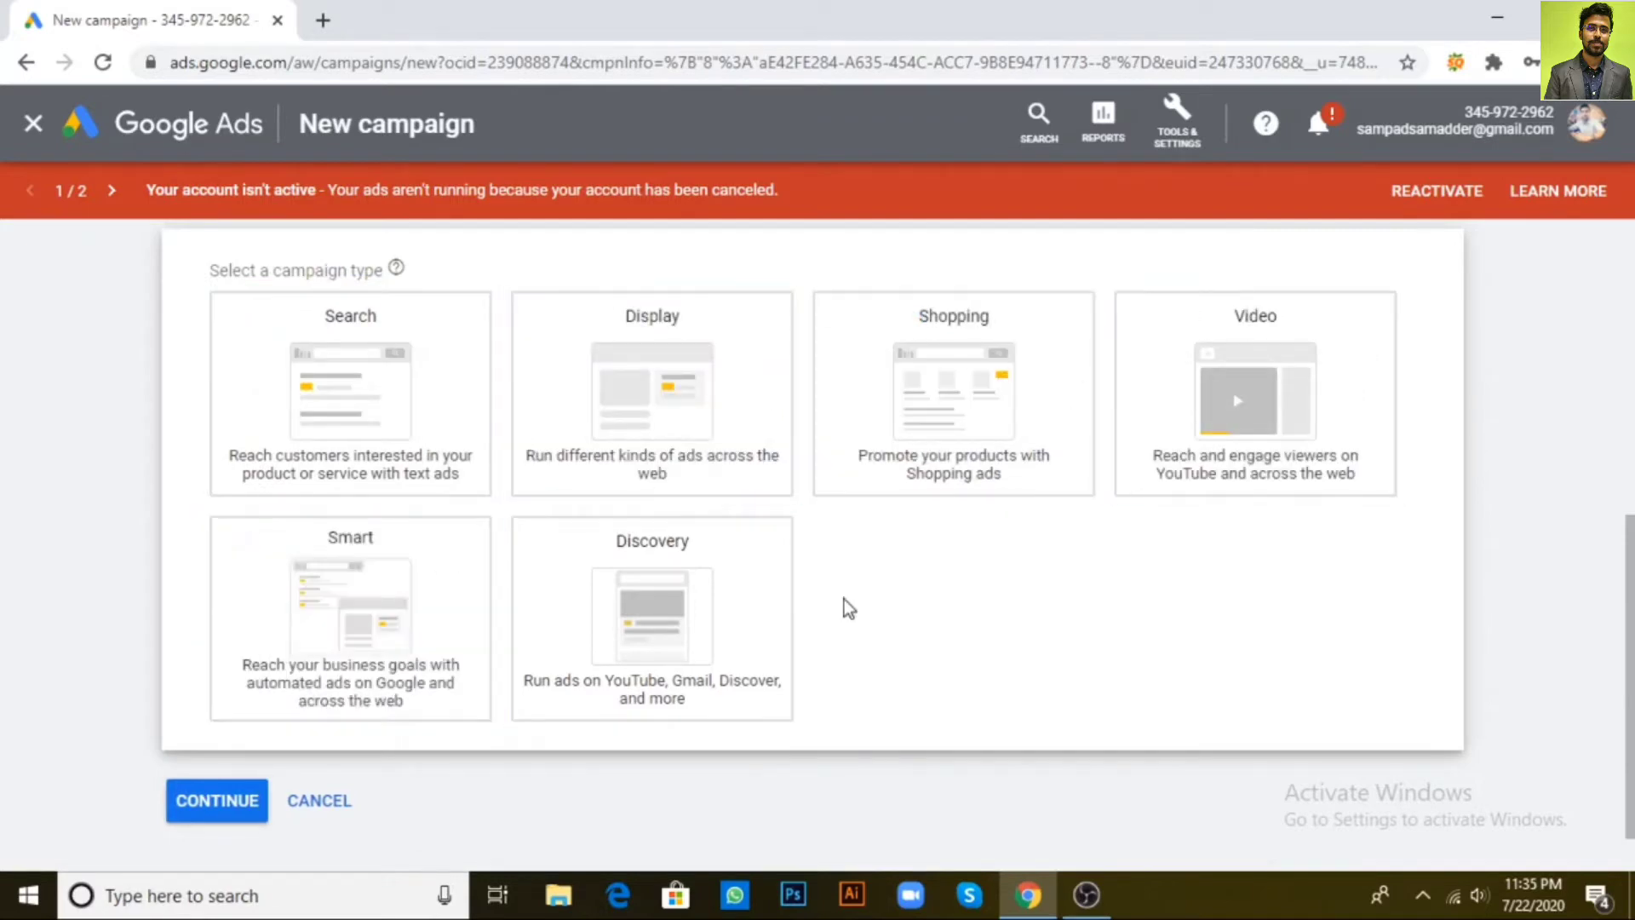
scroll(668, 613, up, 7)
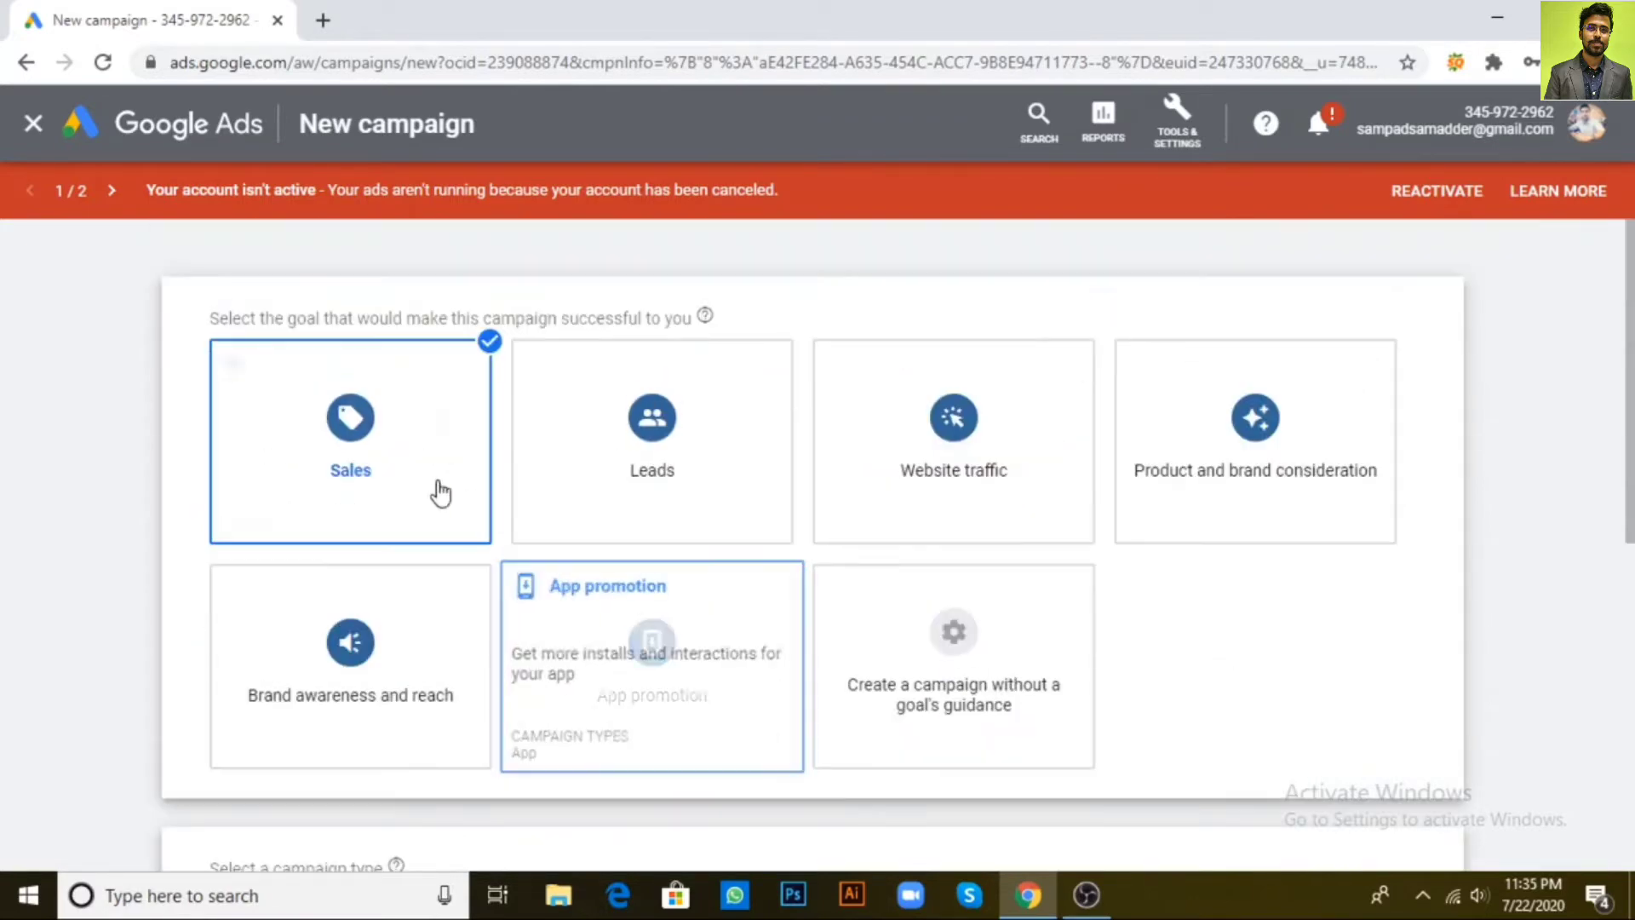
scroll(433, 501, down, 5)
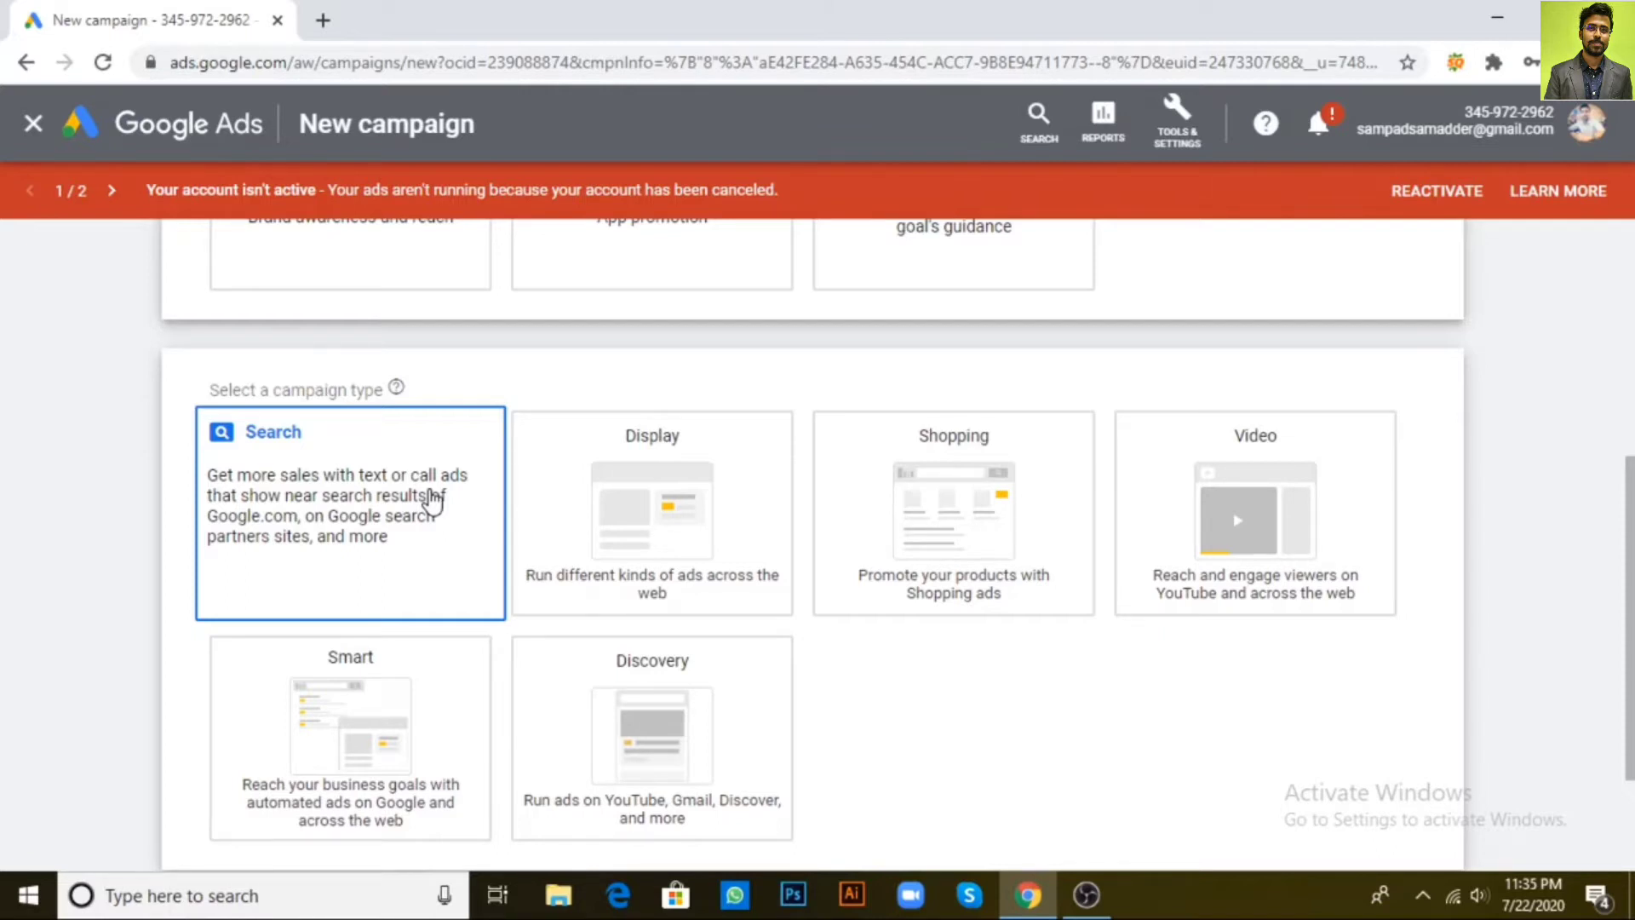
click(433, 498)
Search Google for "car insurance" in a new browser tab
click(323, 20)
click(375, 63)
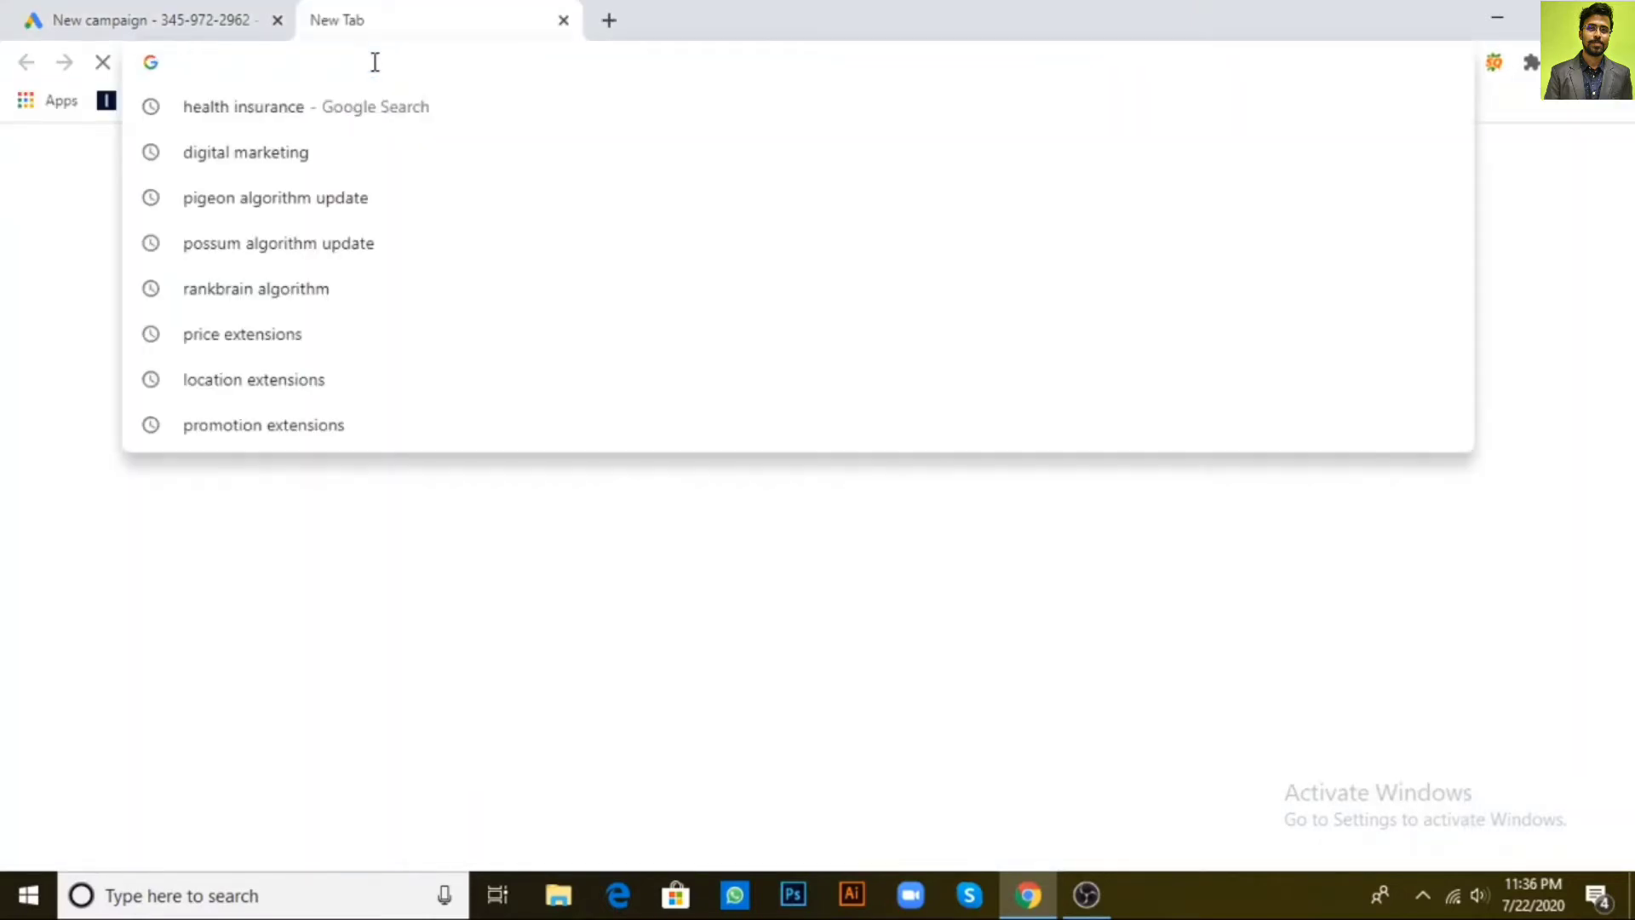
text(c)
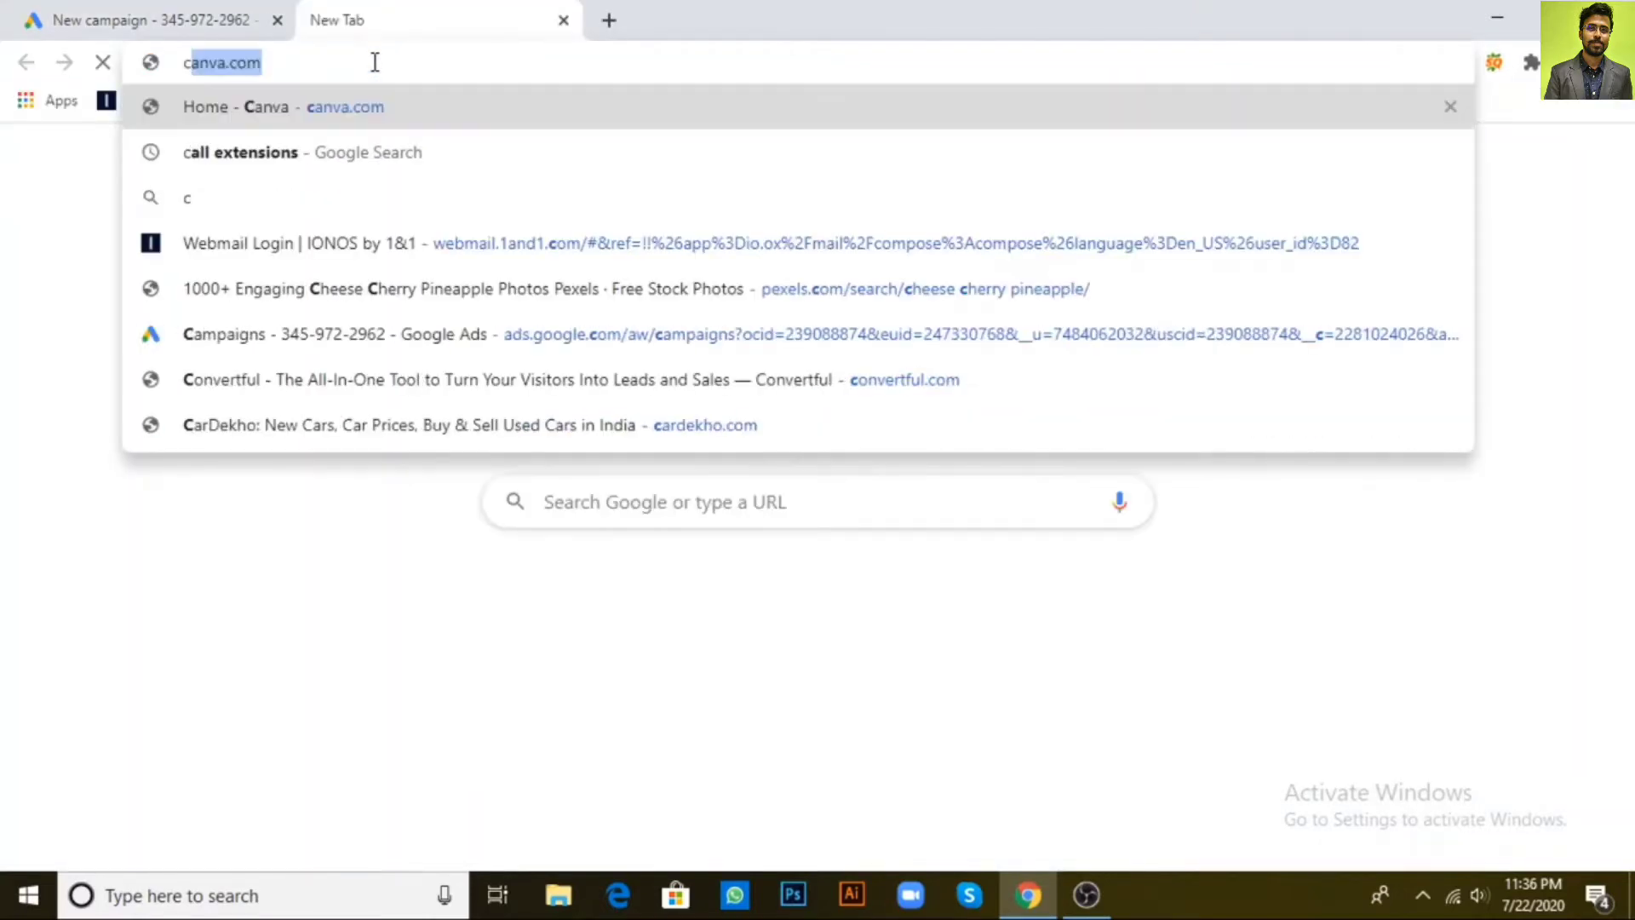
text(ar ins)
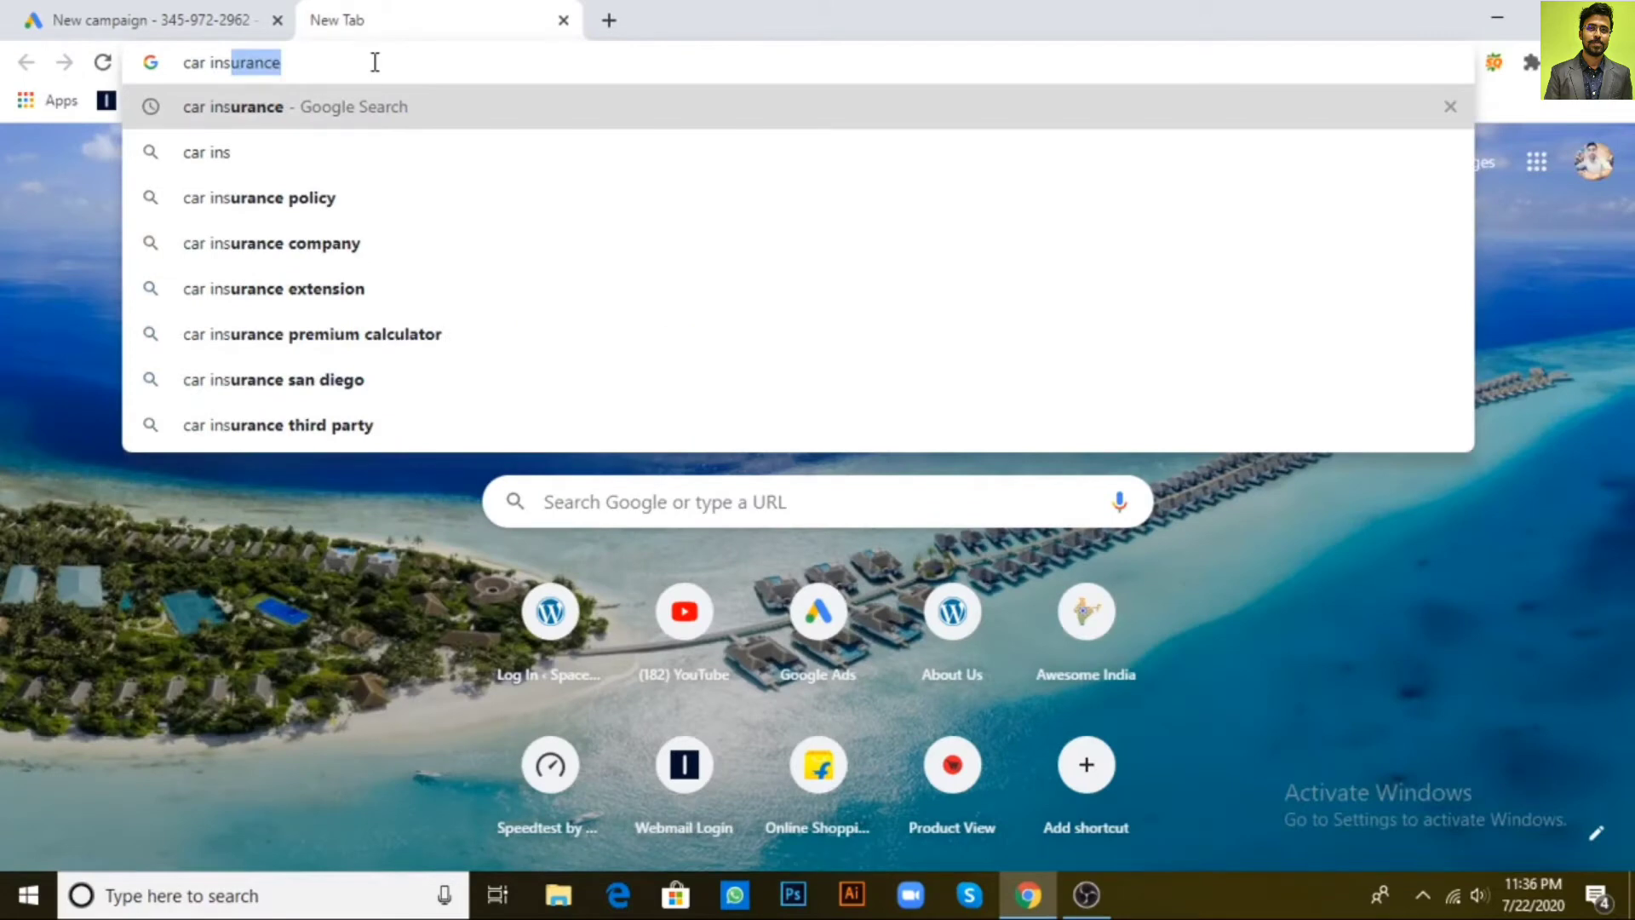
key(Return)
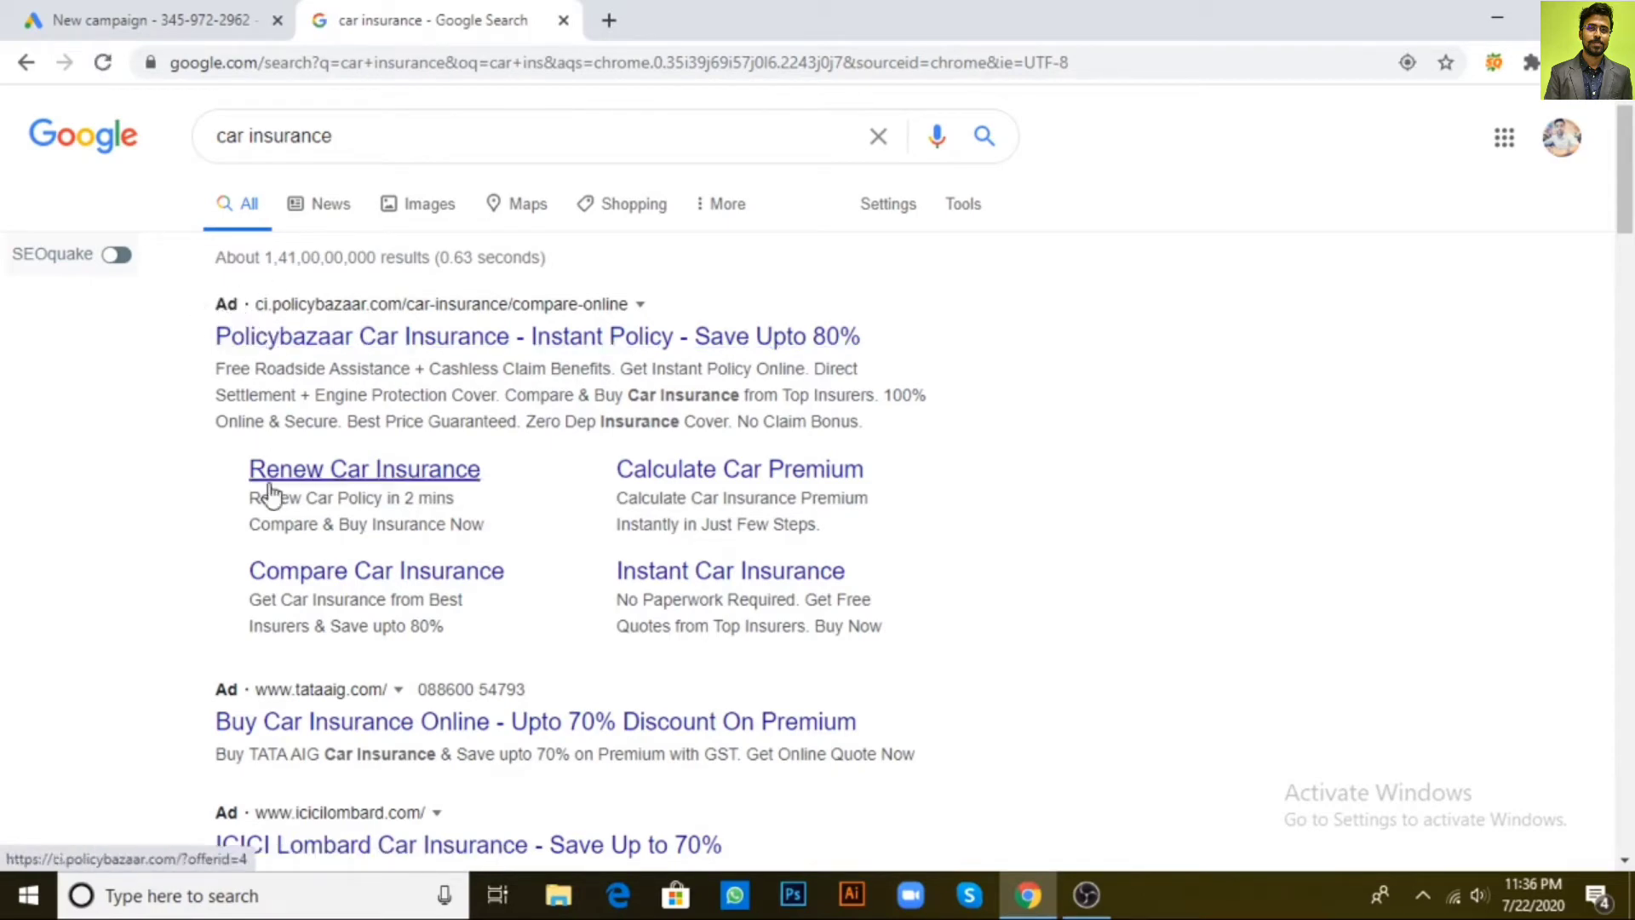
Examine the text ads and their sitelinks among the car insurance search results
scroll(269, 494, down, 3)
scroll(269, 502, up, 3)
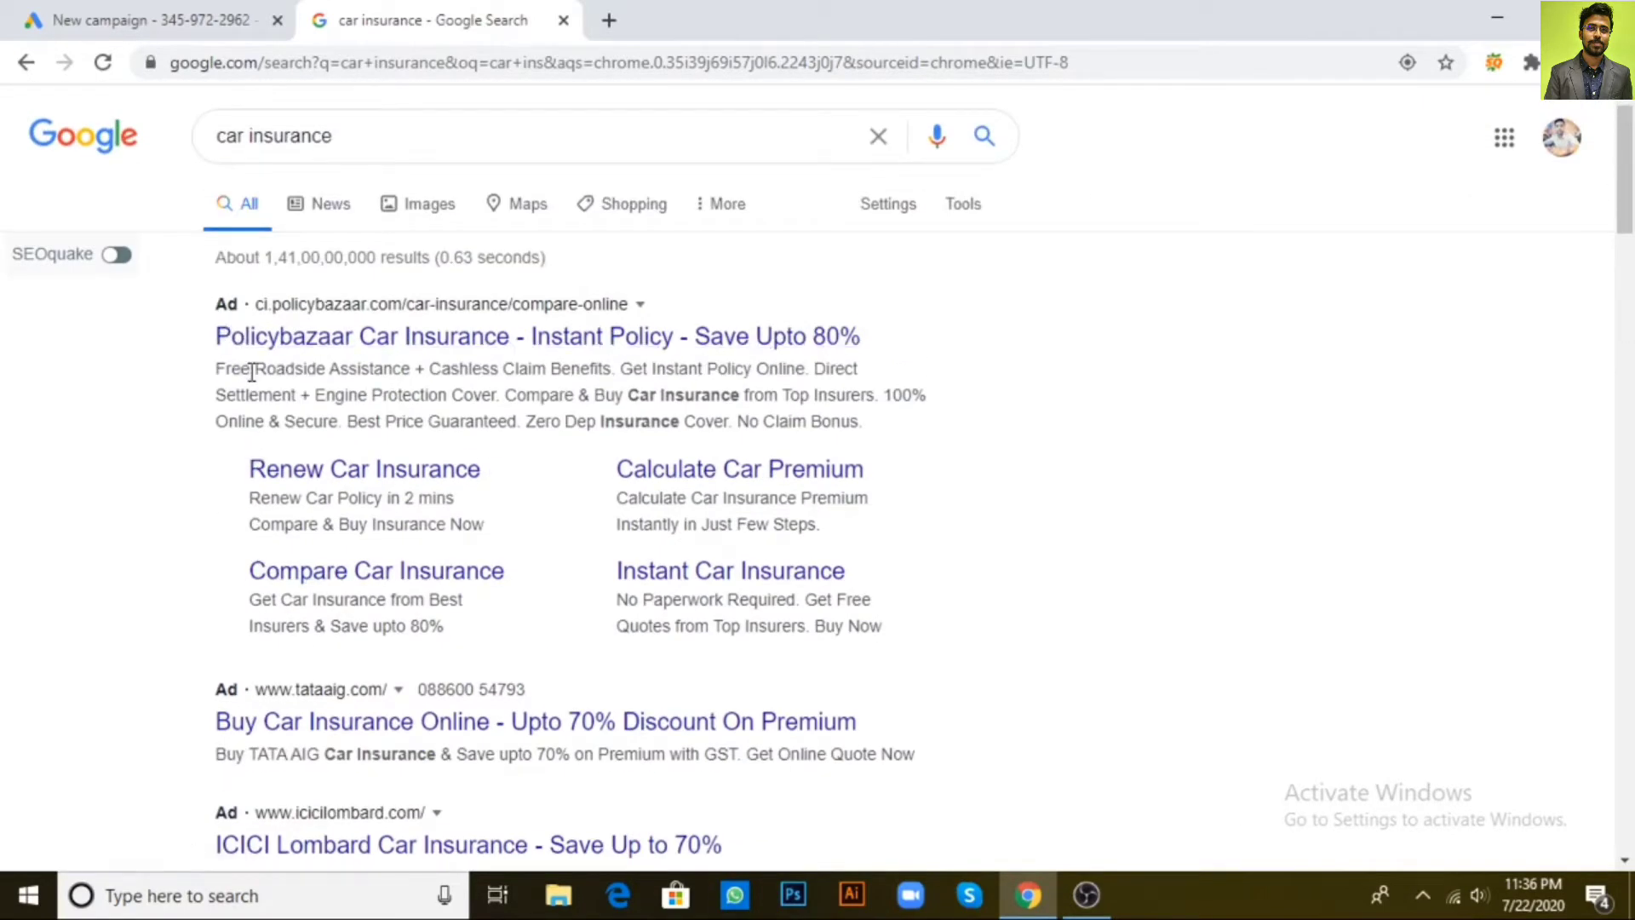
scroll(248, 375, down, 4)
scroll(255, 417, up, 4)
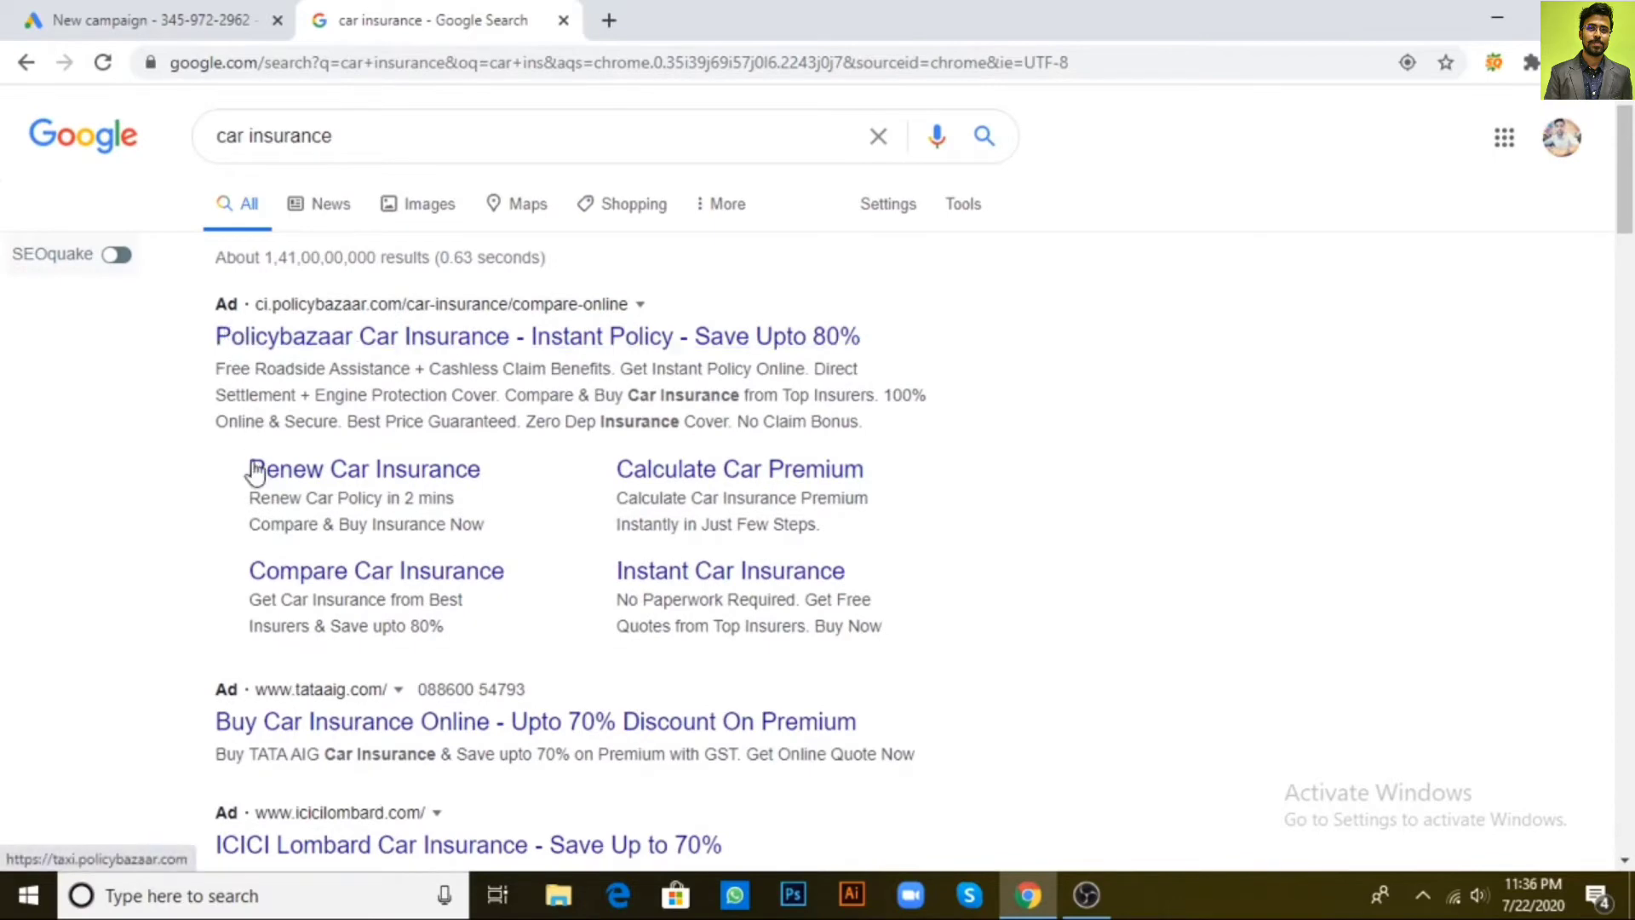
scroll(256, 500, down, 10)
scroll(259, 492, up, 9)
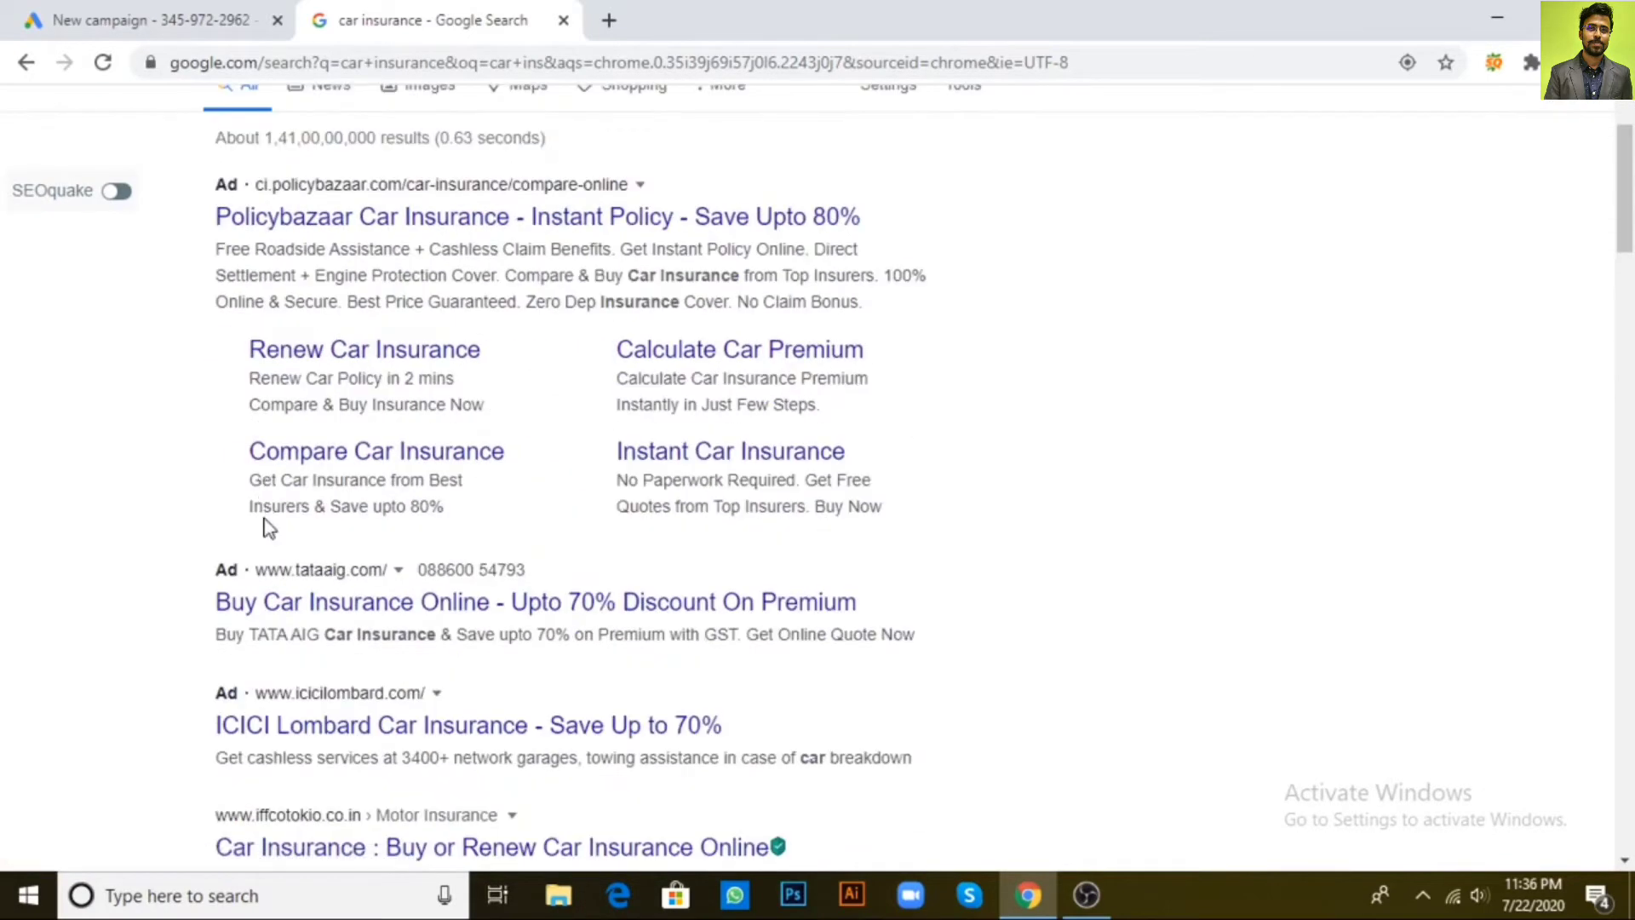
scroll(264, 528, up, 2)
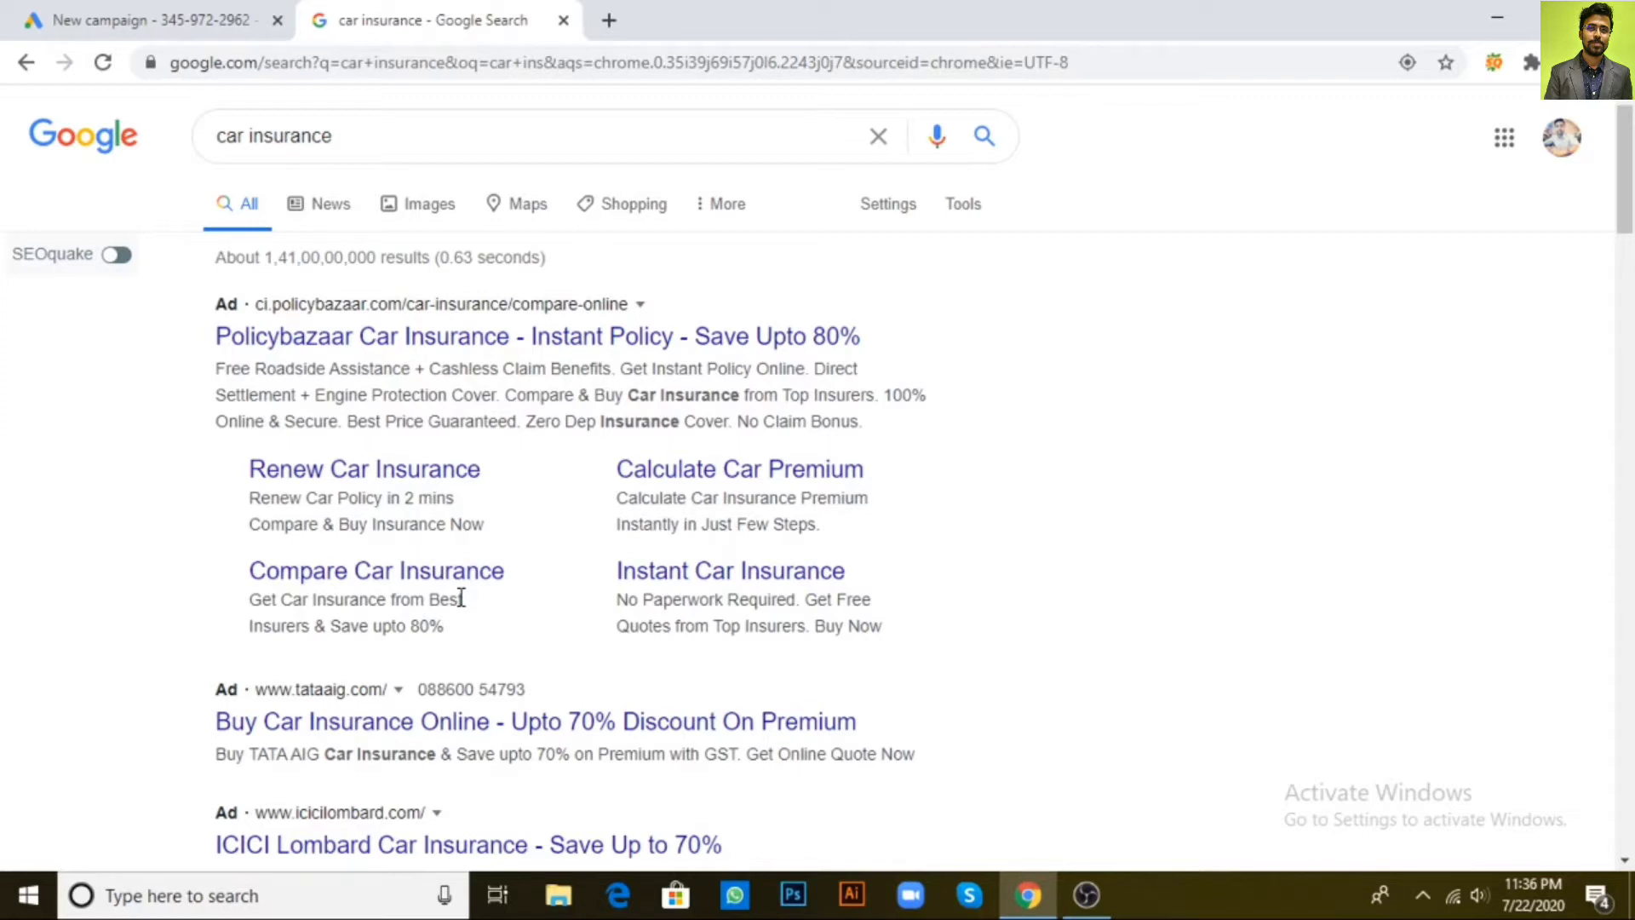
Return to the campaign setup and select Website visits as the way to reach the goal
click(85, 17)
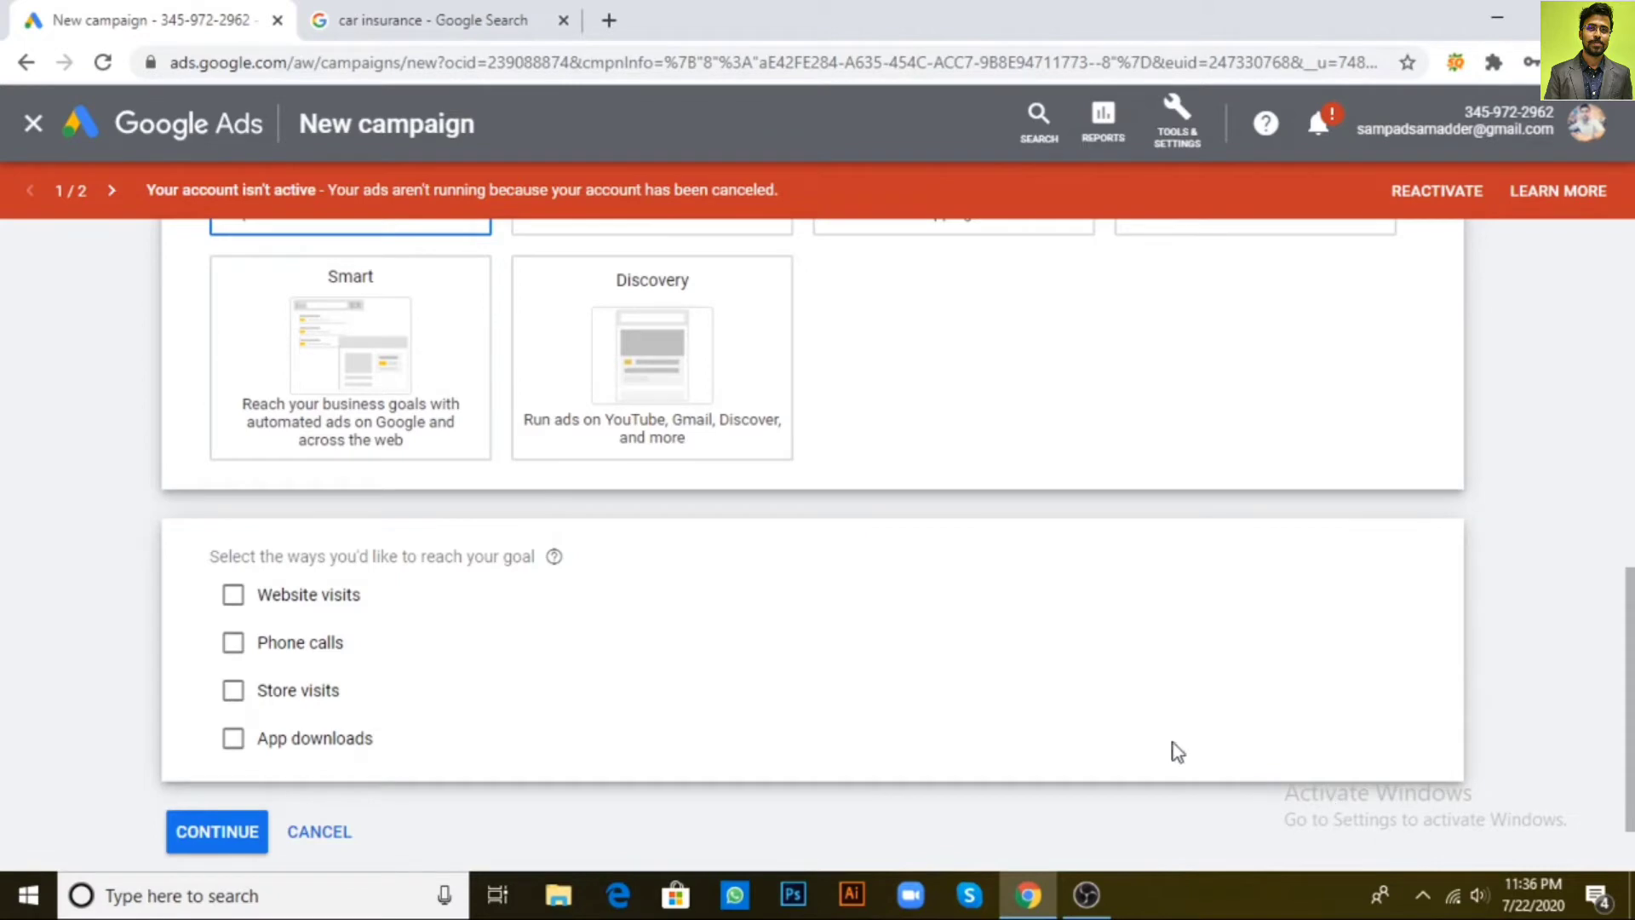
scroll(630, 535, up, 4)
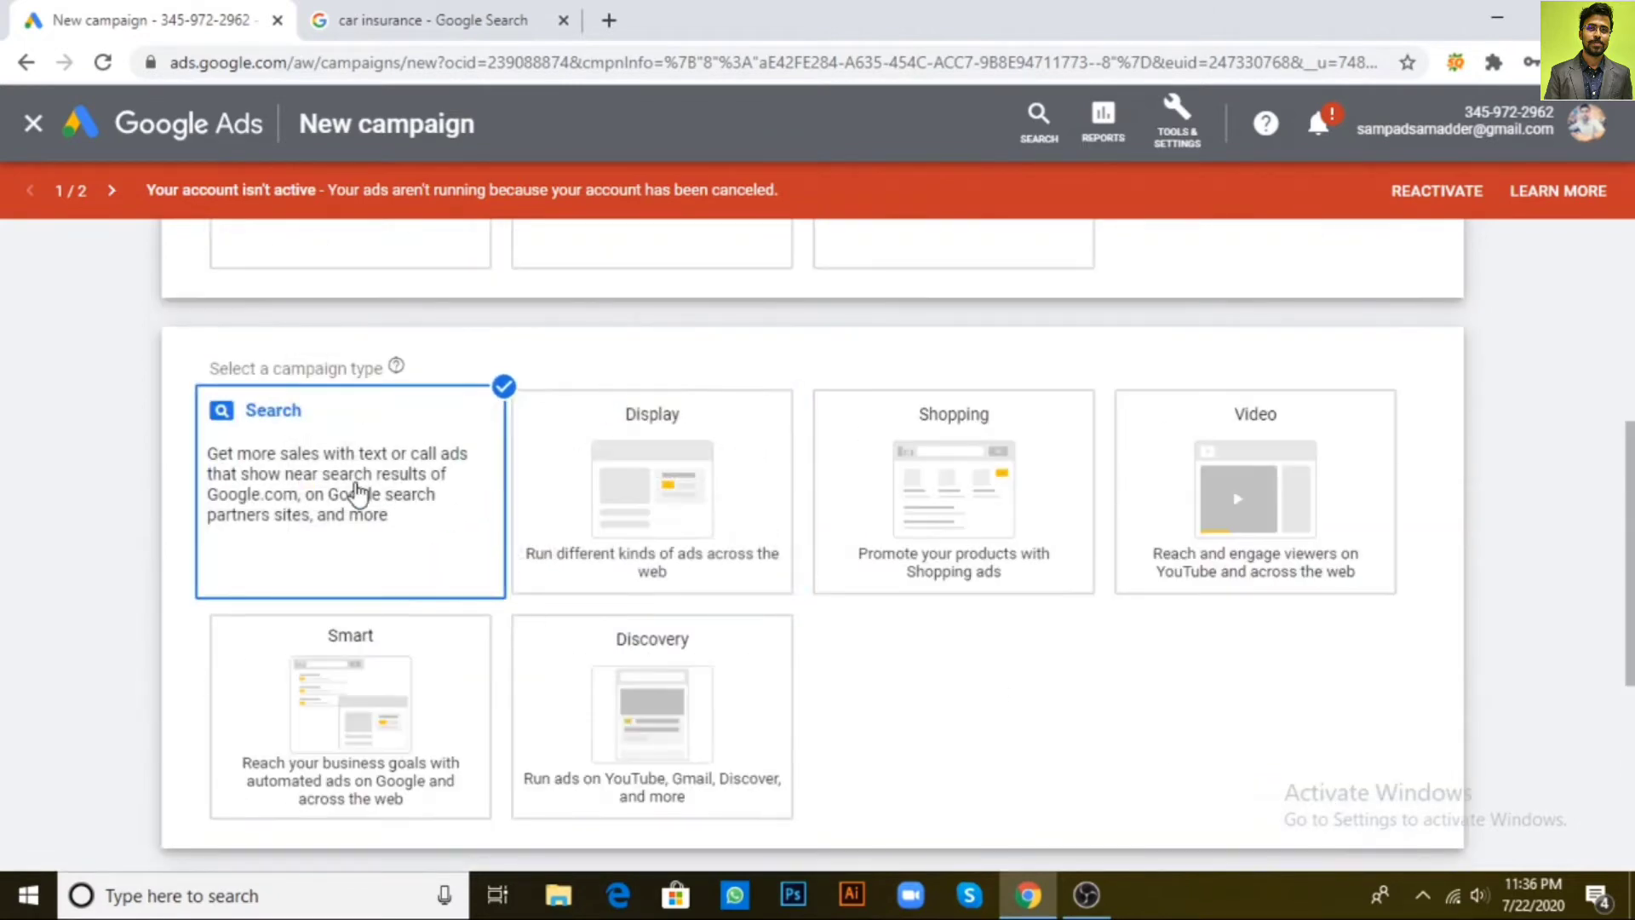
scroll(367, 511, down, 4)
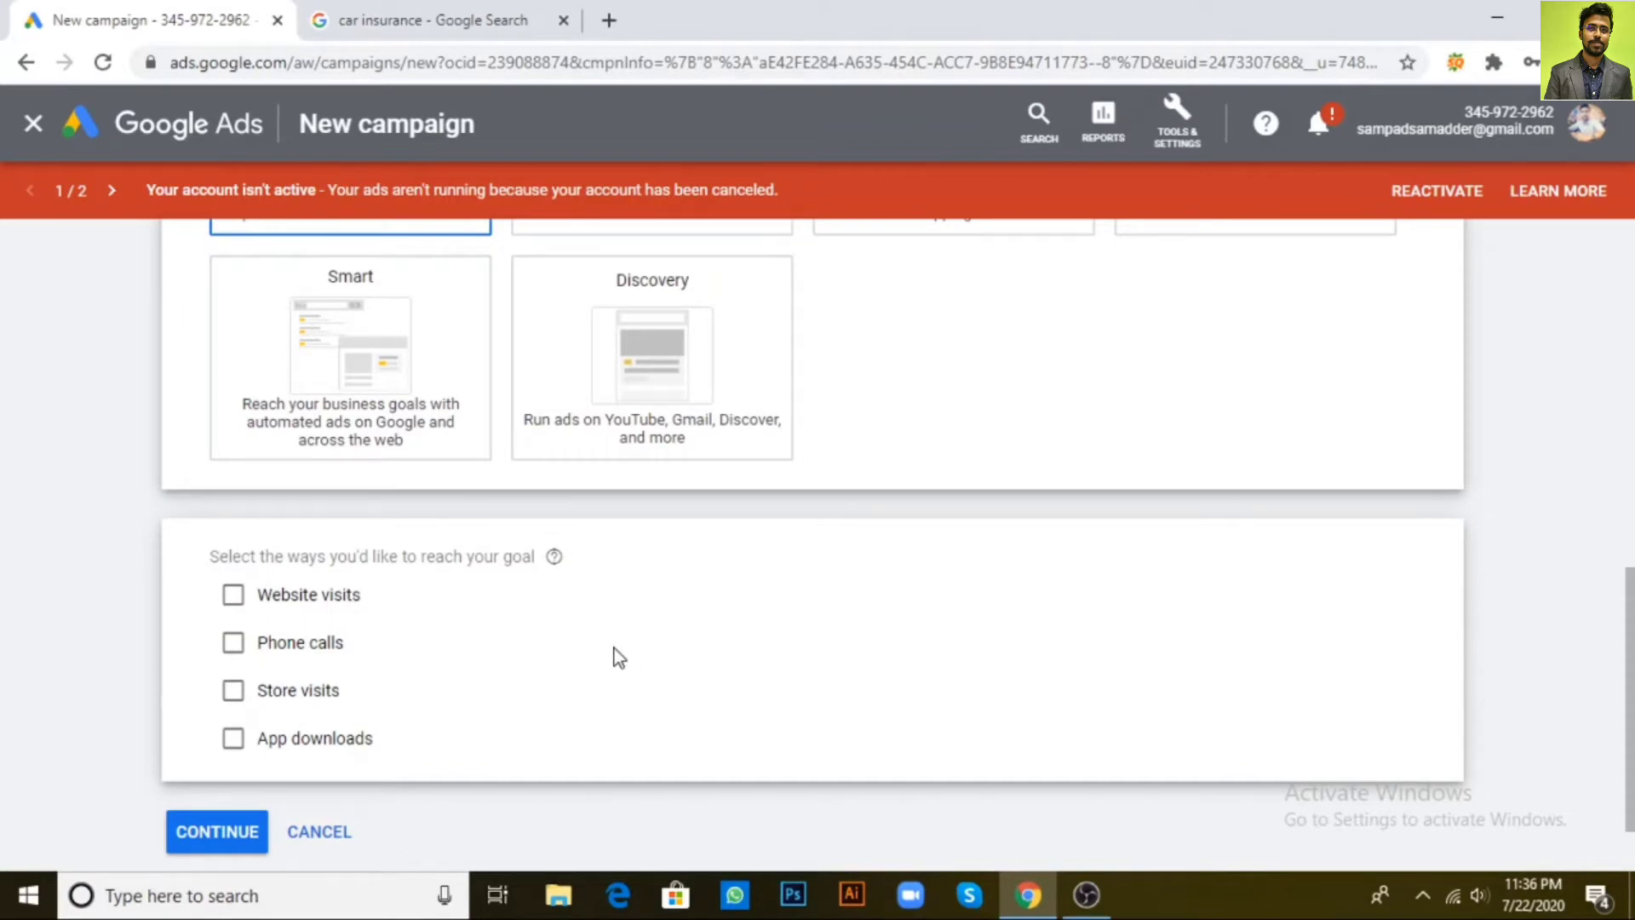
scroll(615, 647, up, 1)
scroll(486, 511, up, 1)
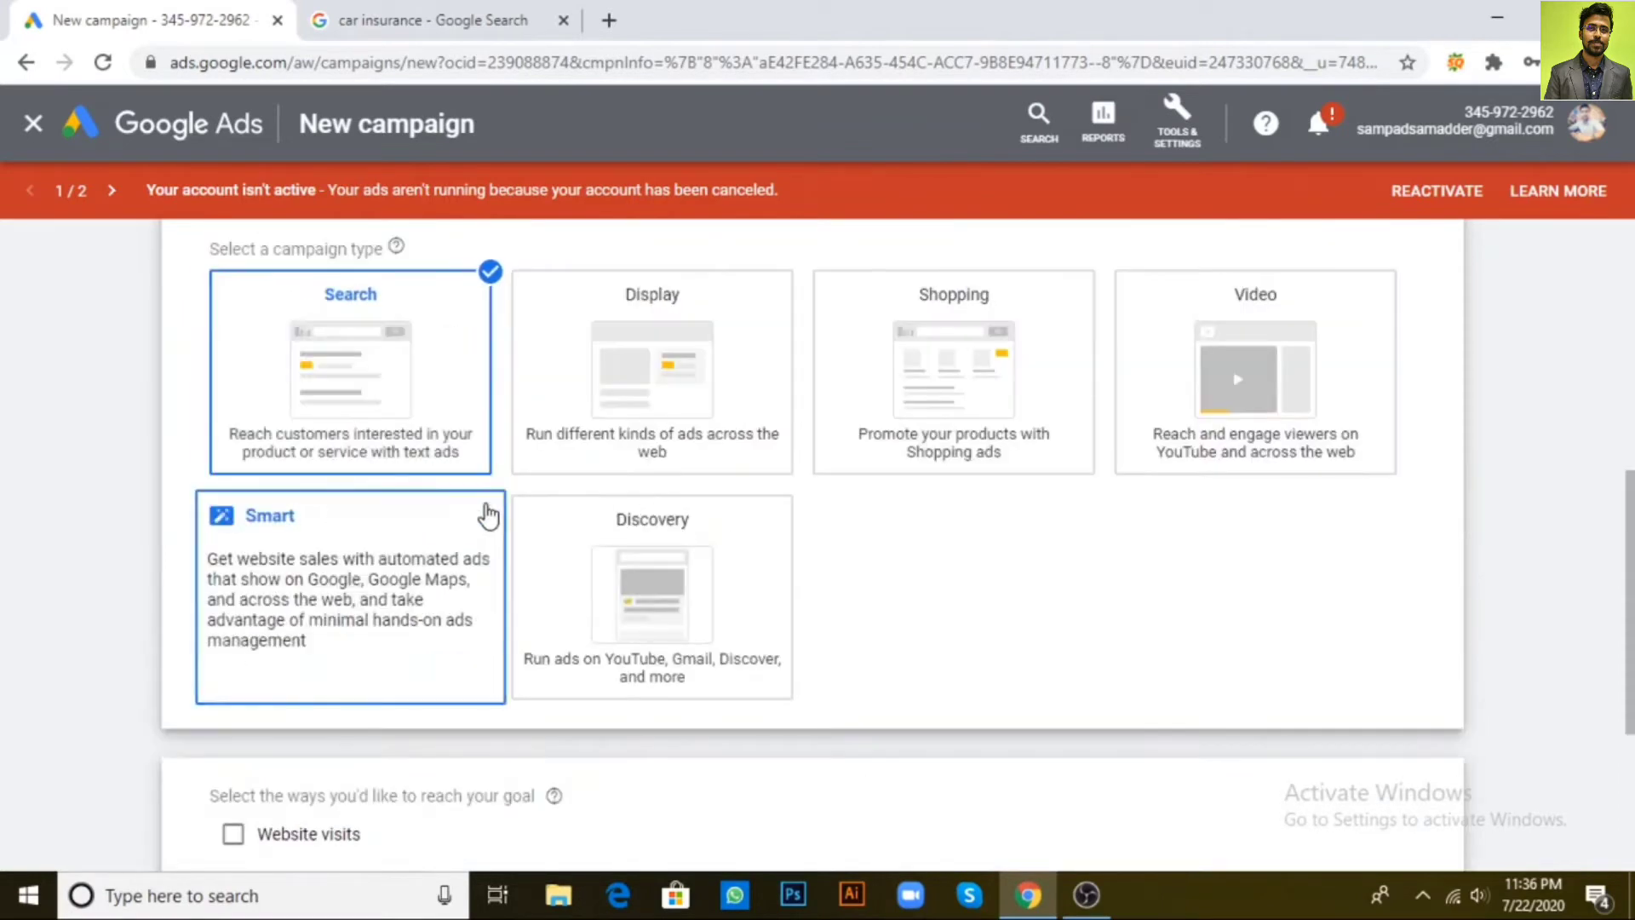
scroll(487, 515, down, 1)
scroll(477, 516, down, 2)
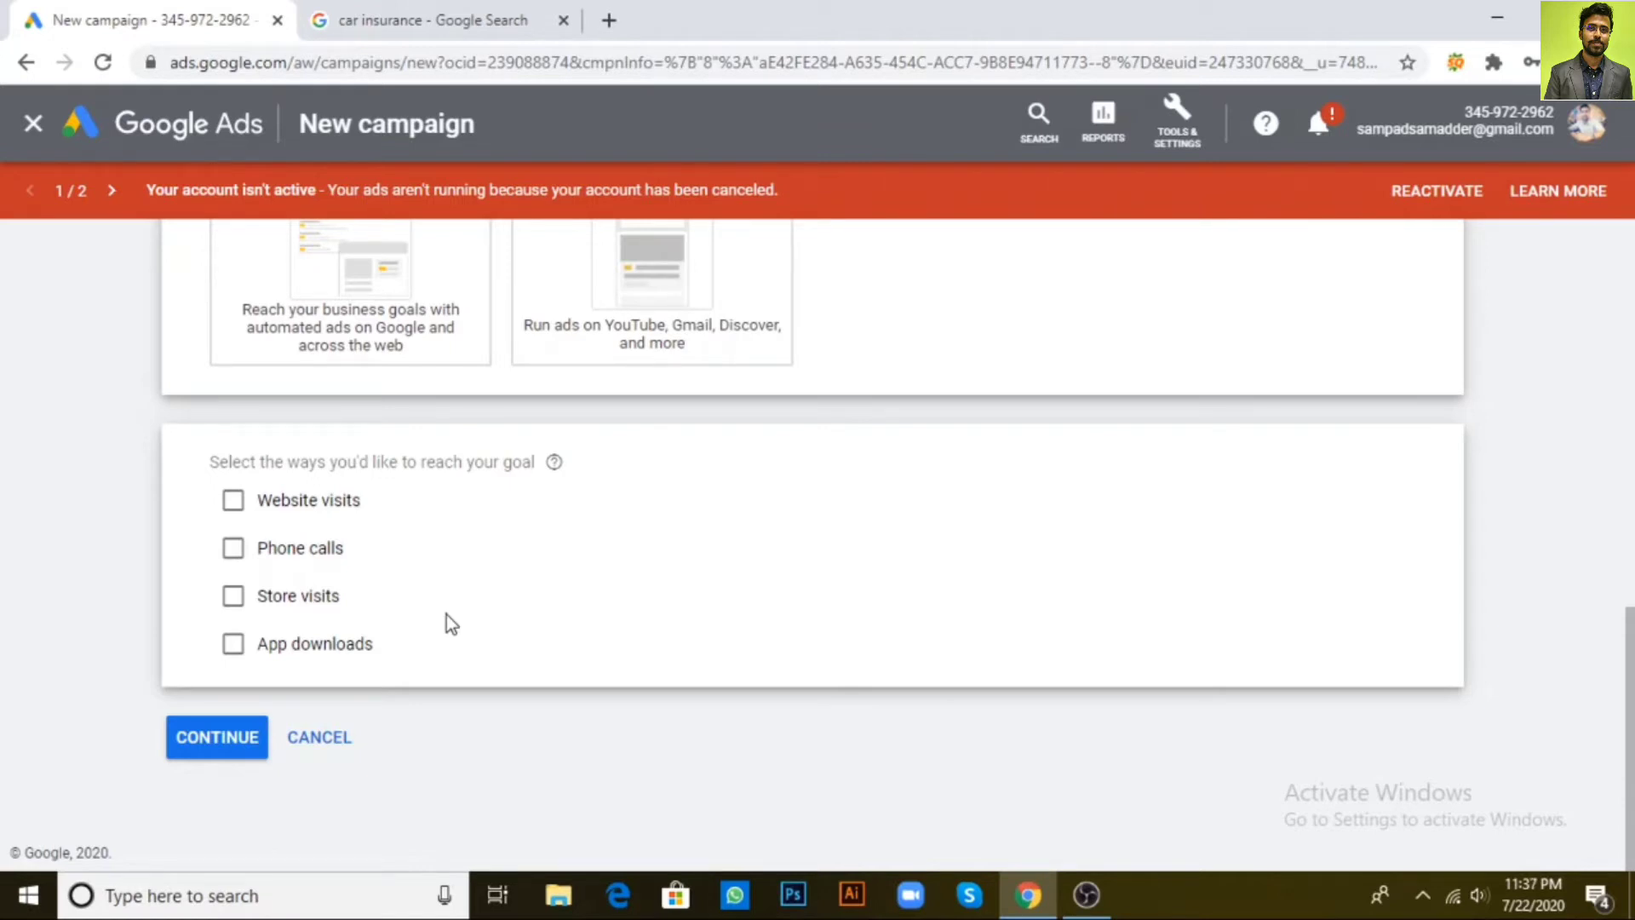
click(232, 502)
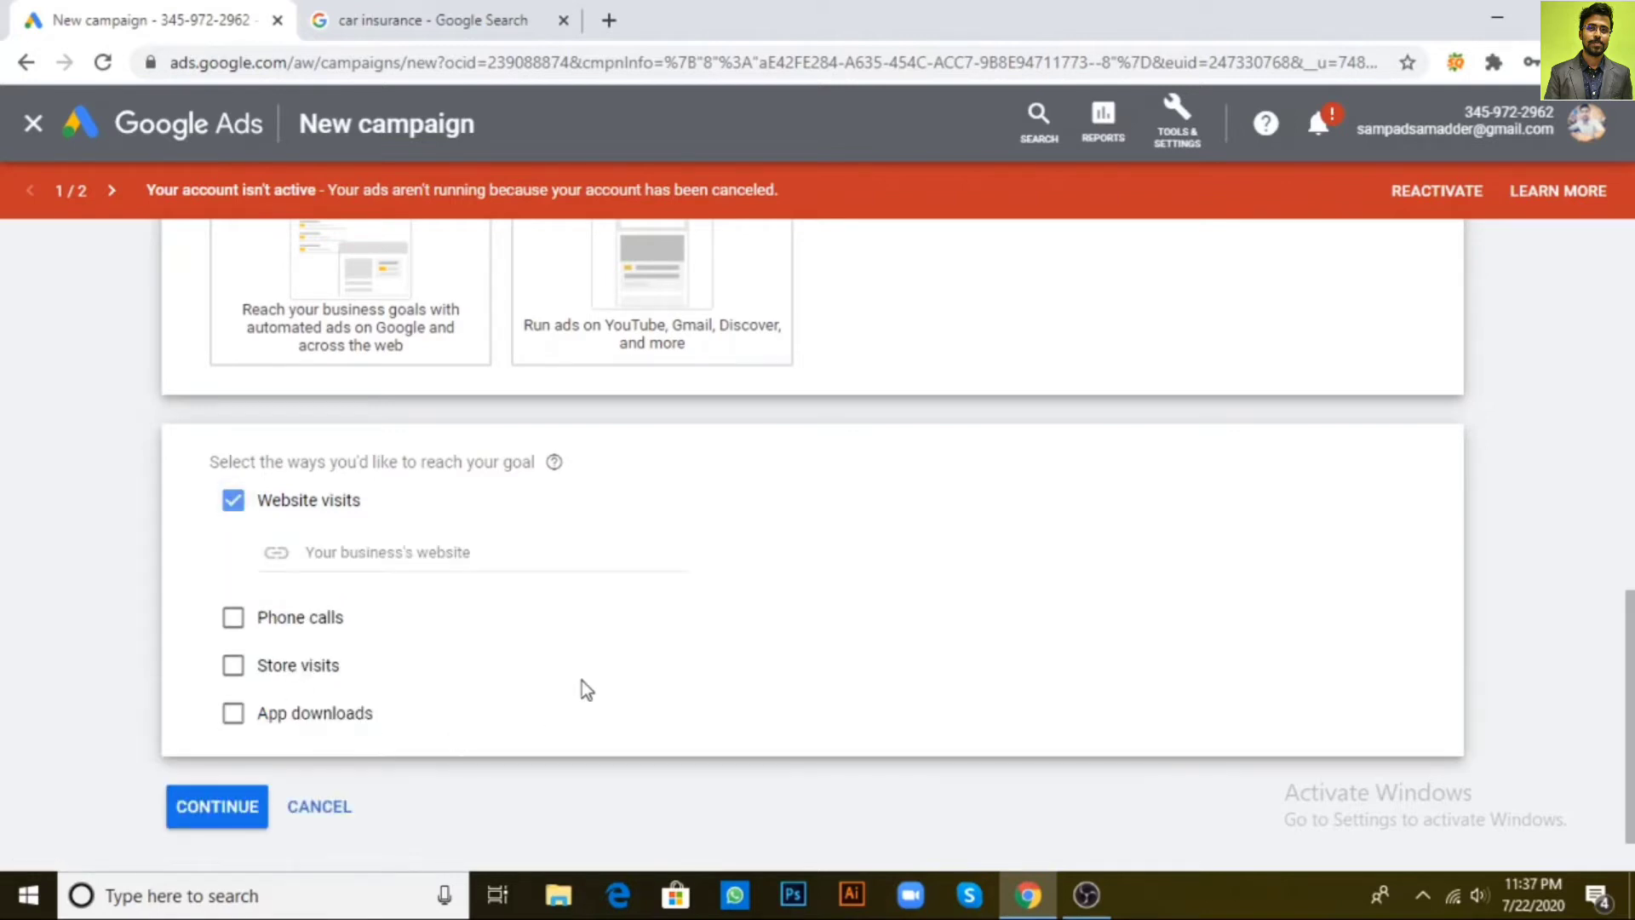
scroll(581, 681, down, 1)
click(222, 750)
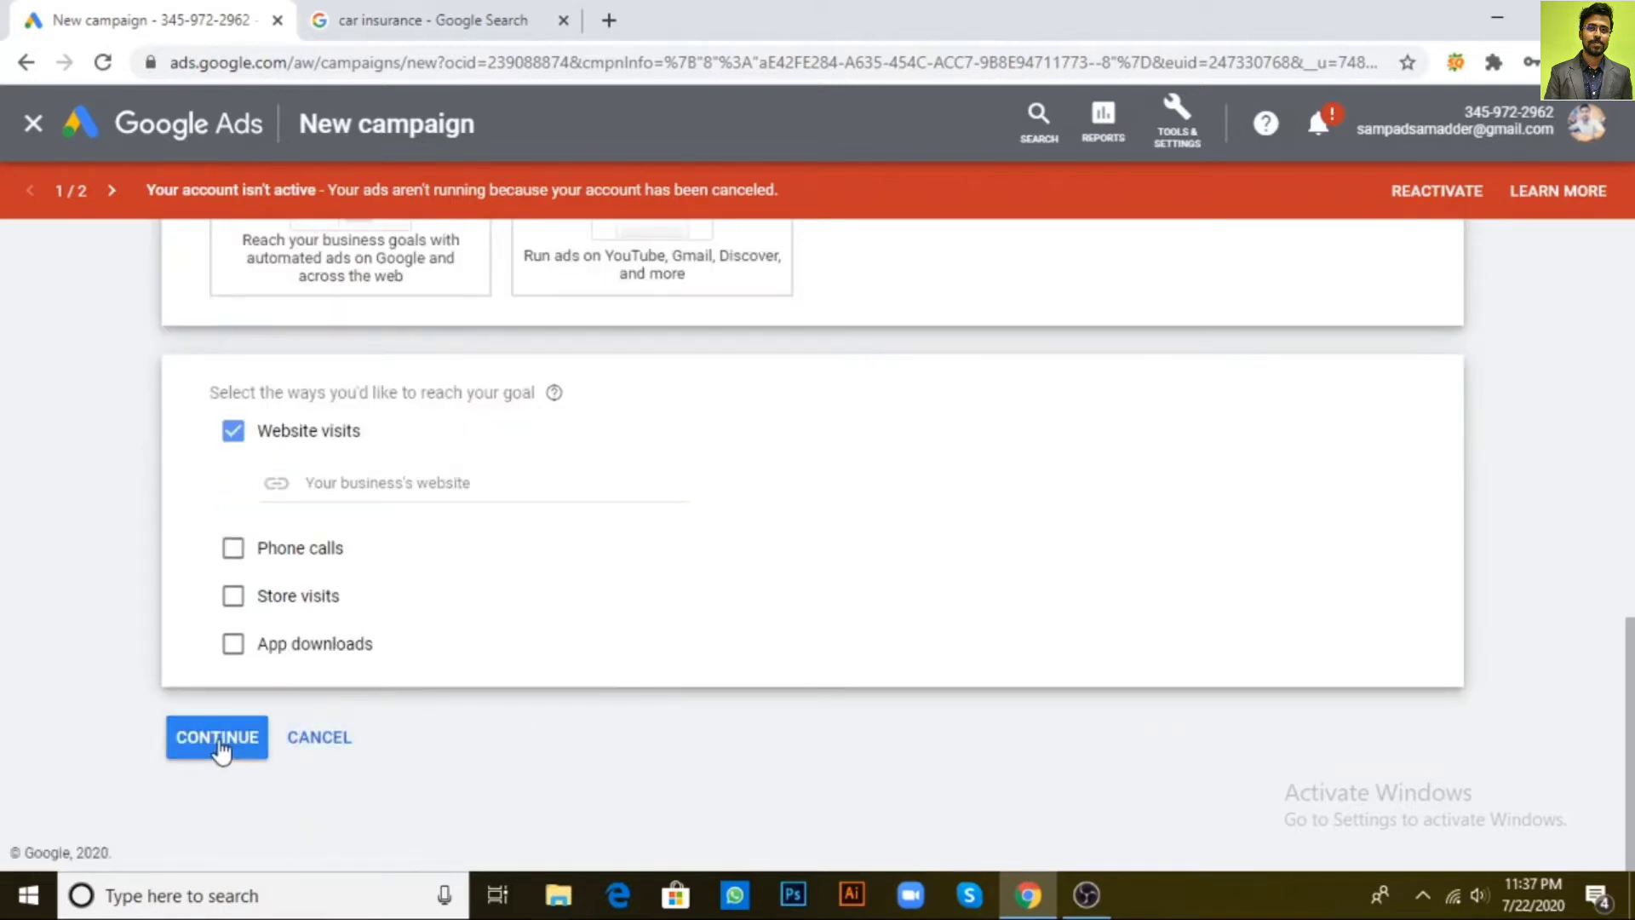
Look up the spacemissions.online address in a new browser tab for the business's website field
click(367, 491)
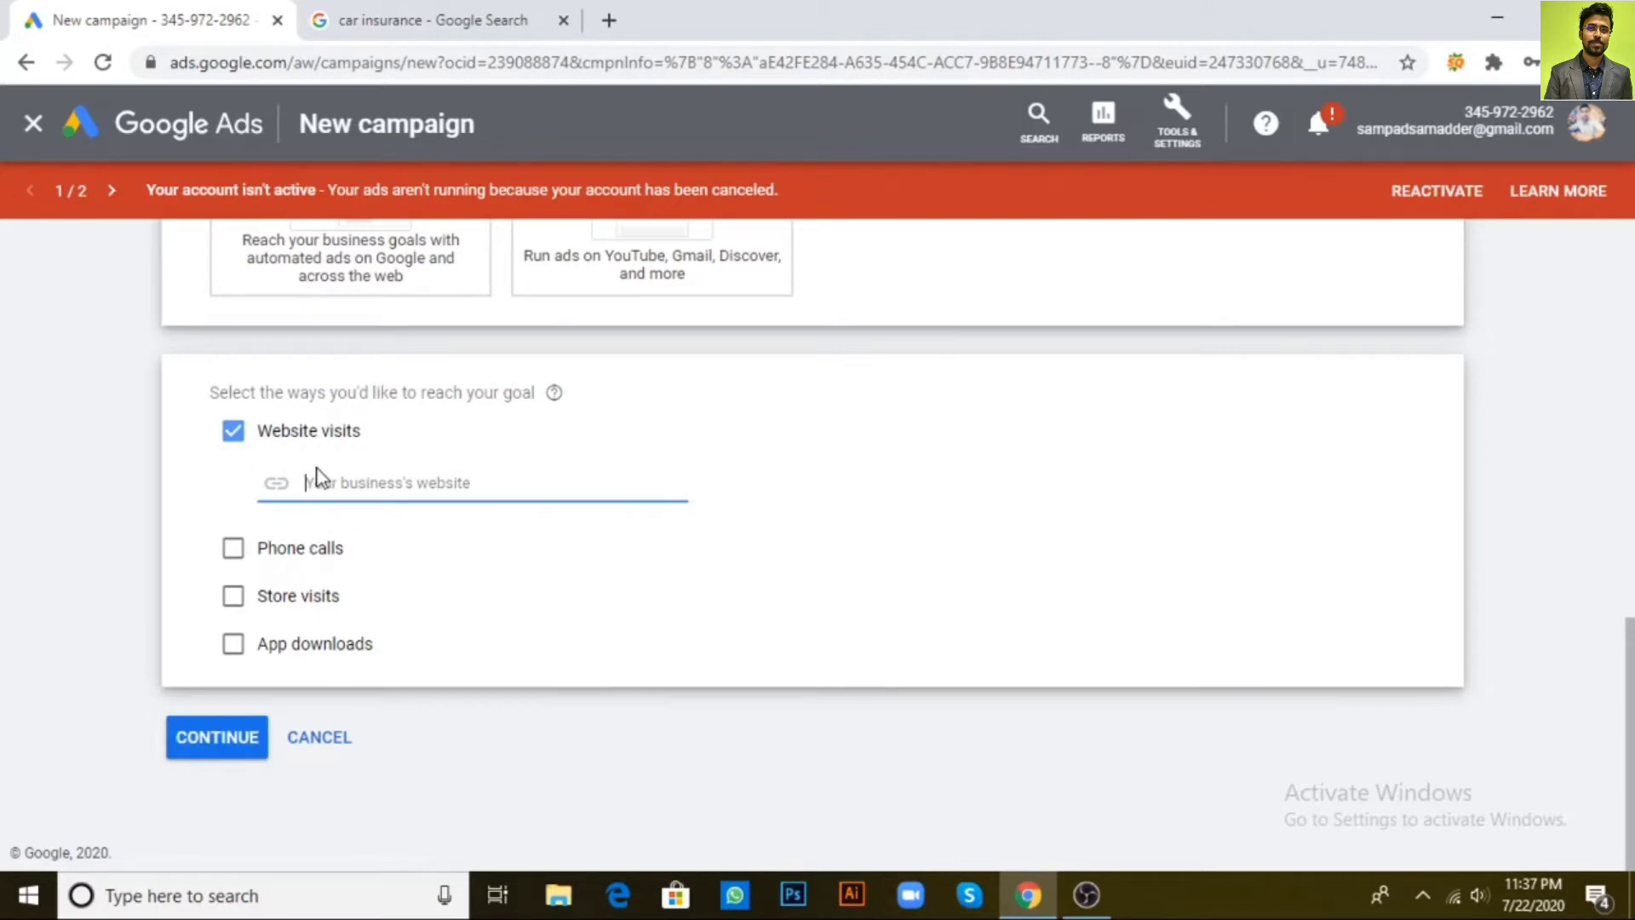
text(www)
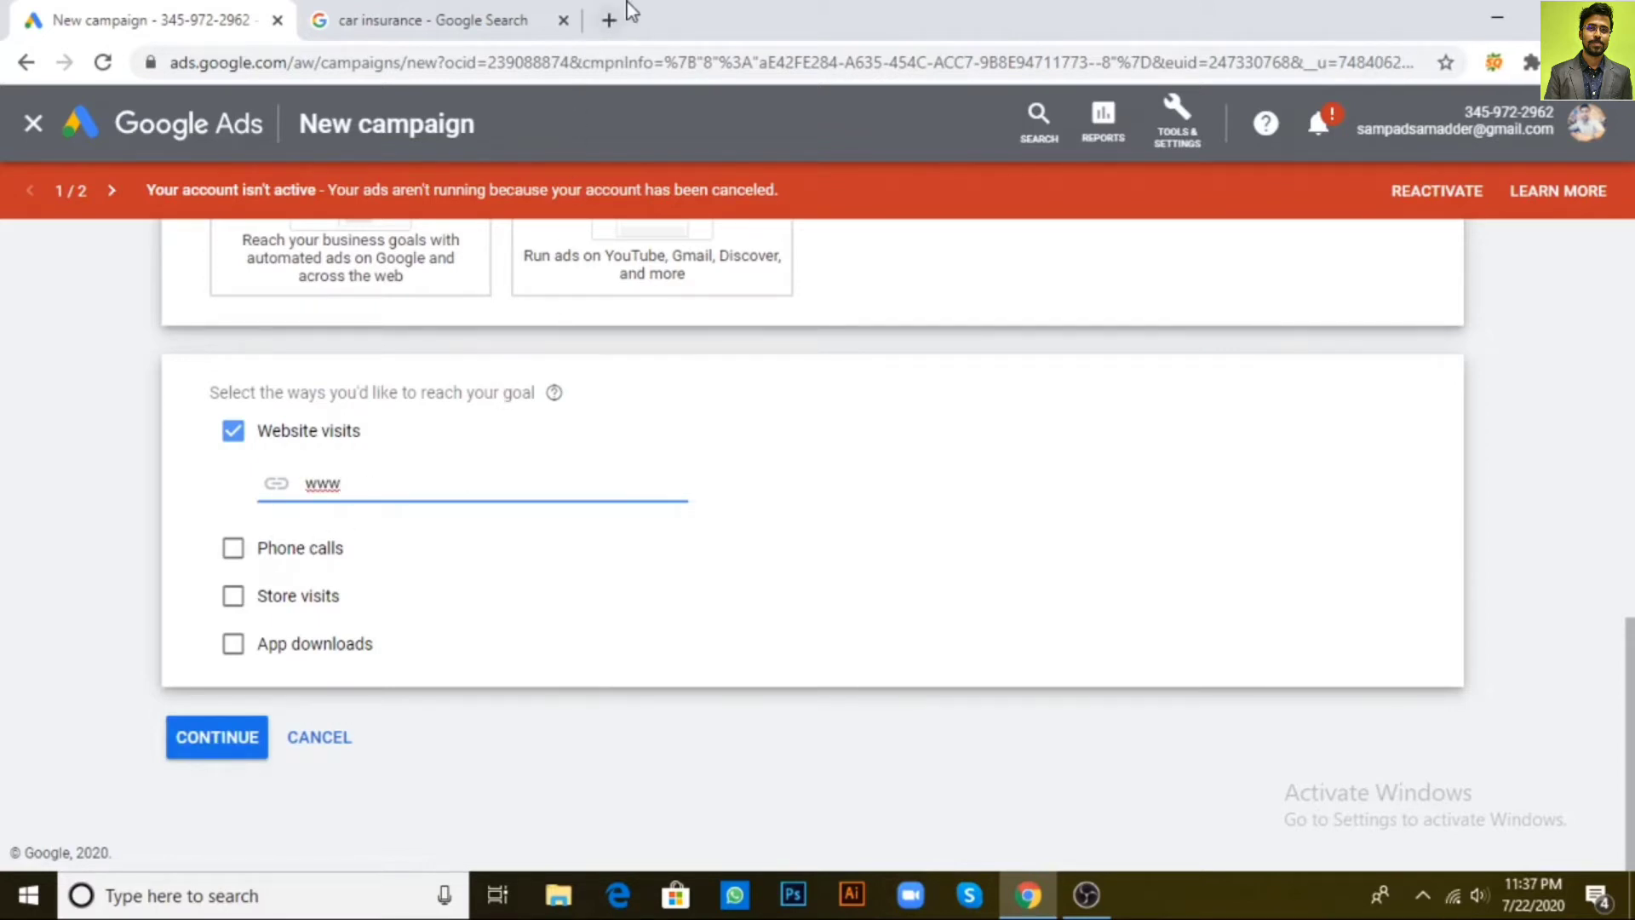
click(609, 19)
text(sp)
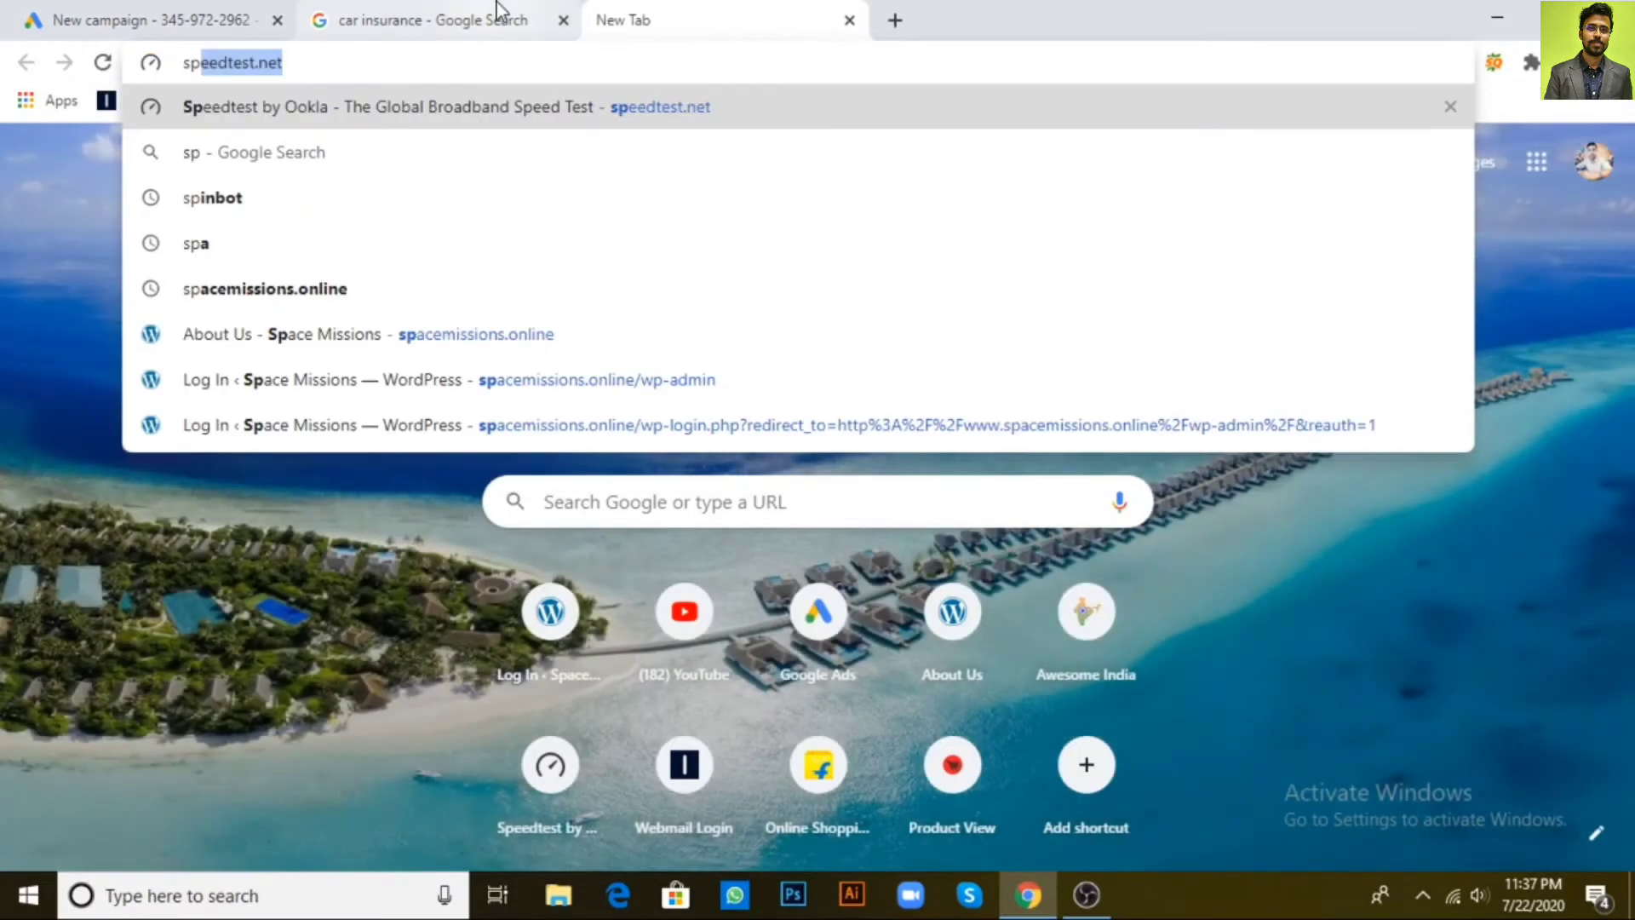
text(a)
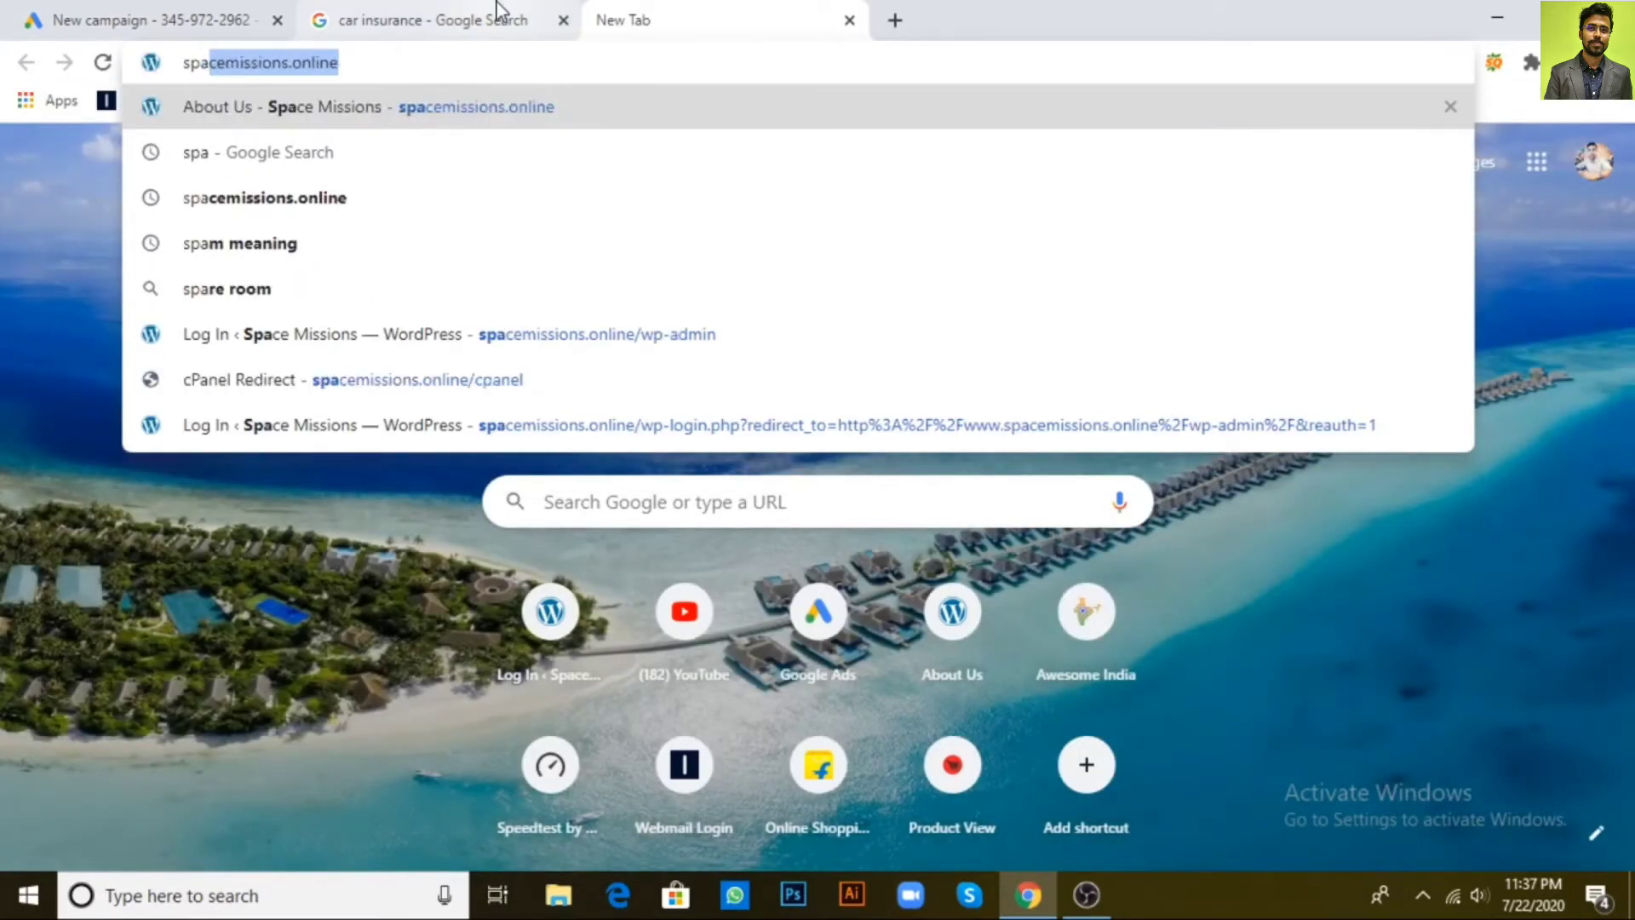
key(Right)
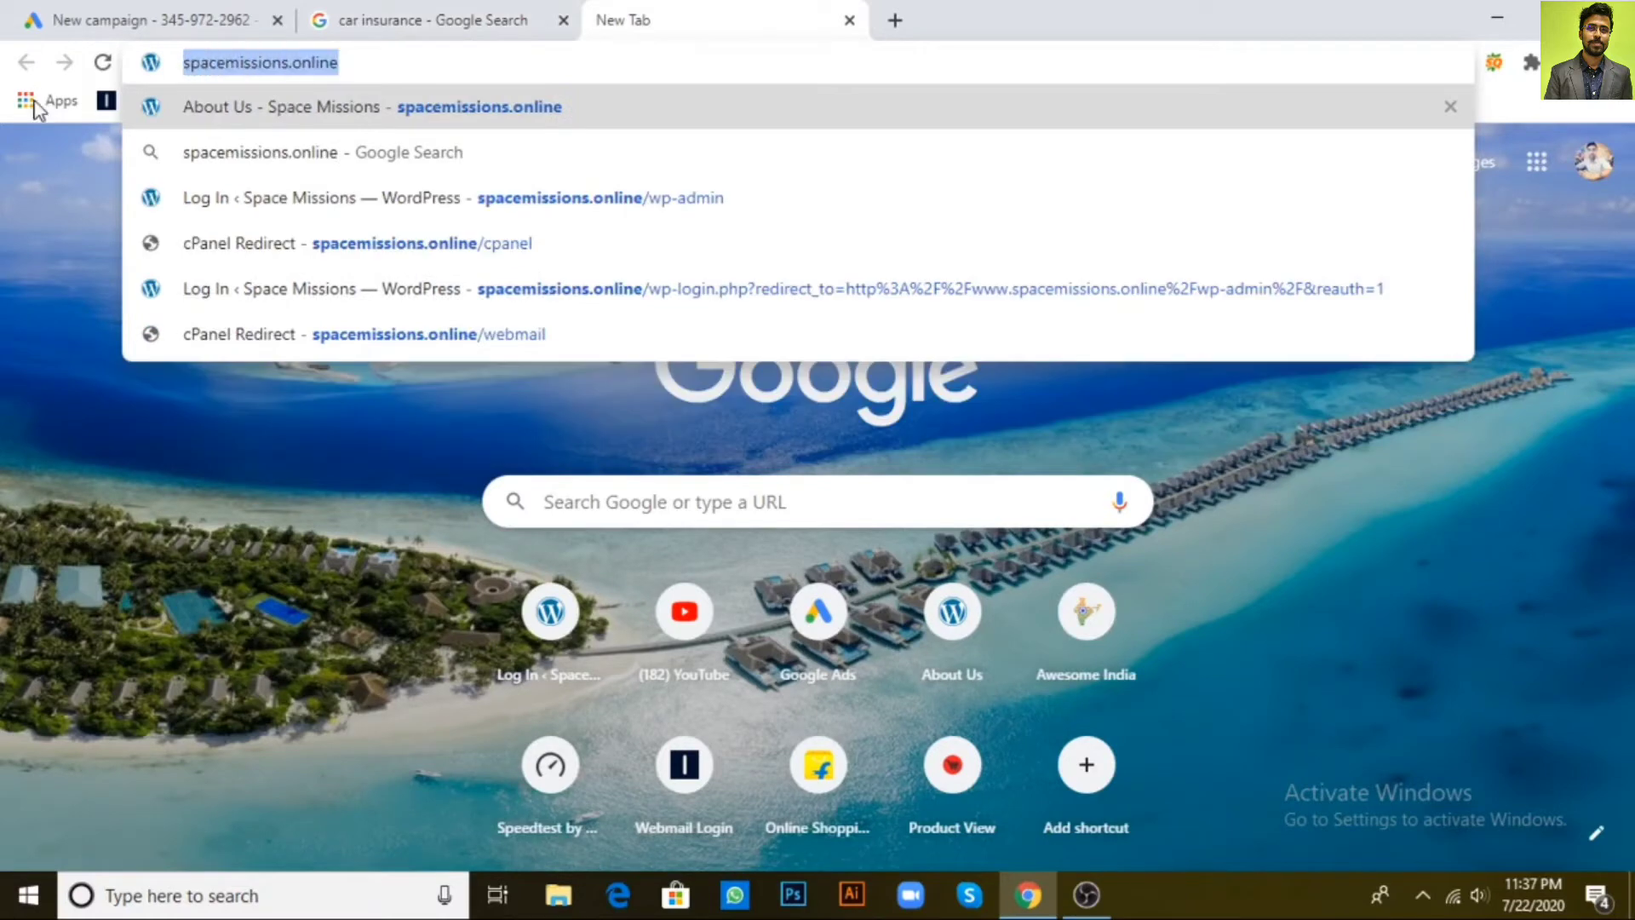
key(Return)
click(153, 19)
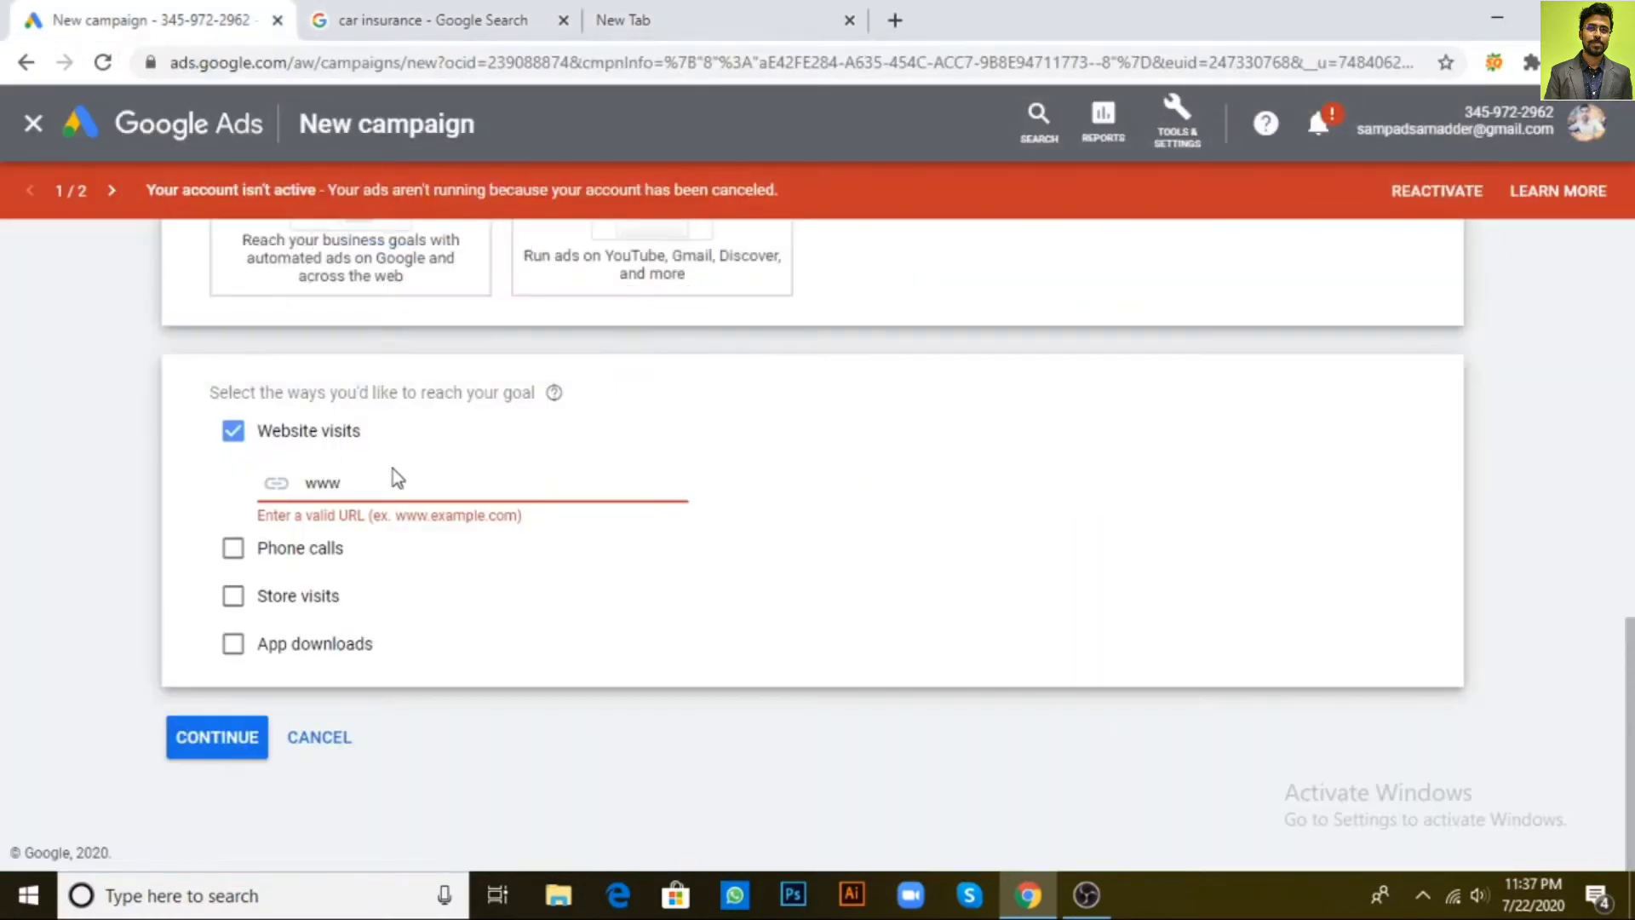
drag(390, 482, 238, 479)
text(https://www.spacemissions.online/)
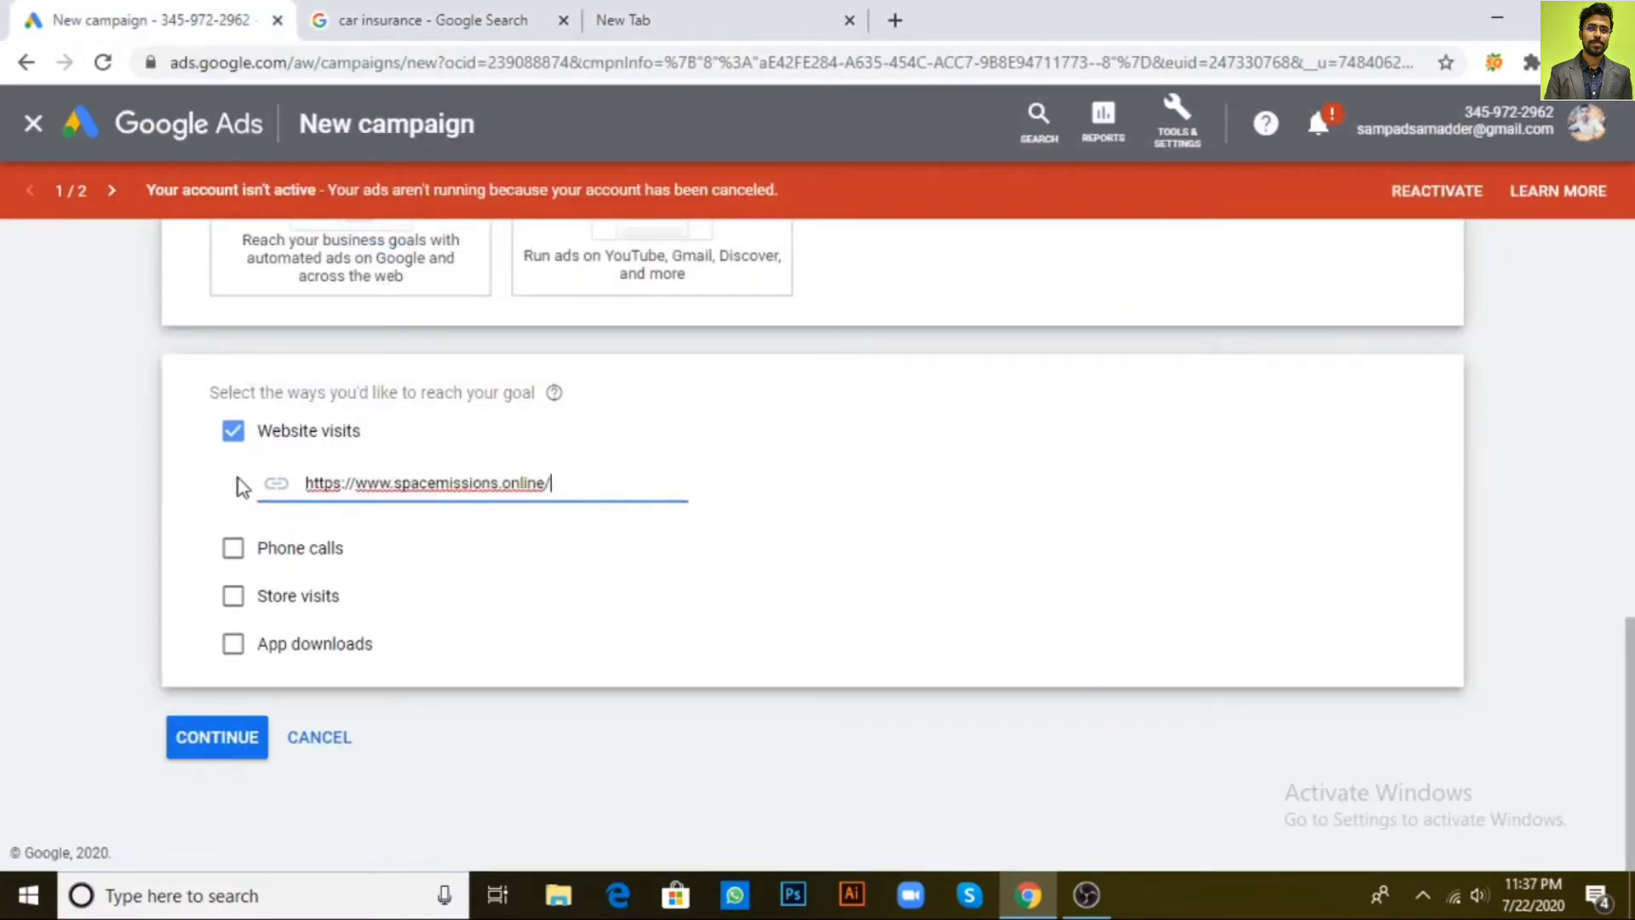
click(233, 751)
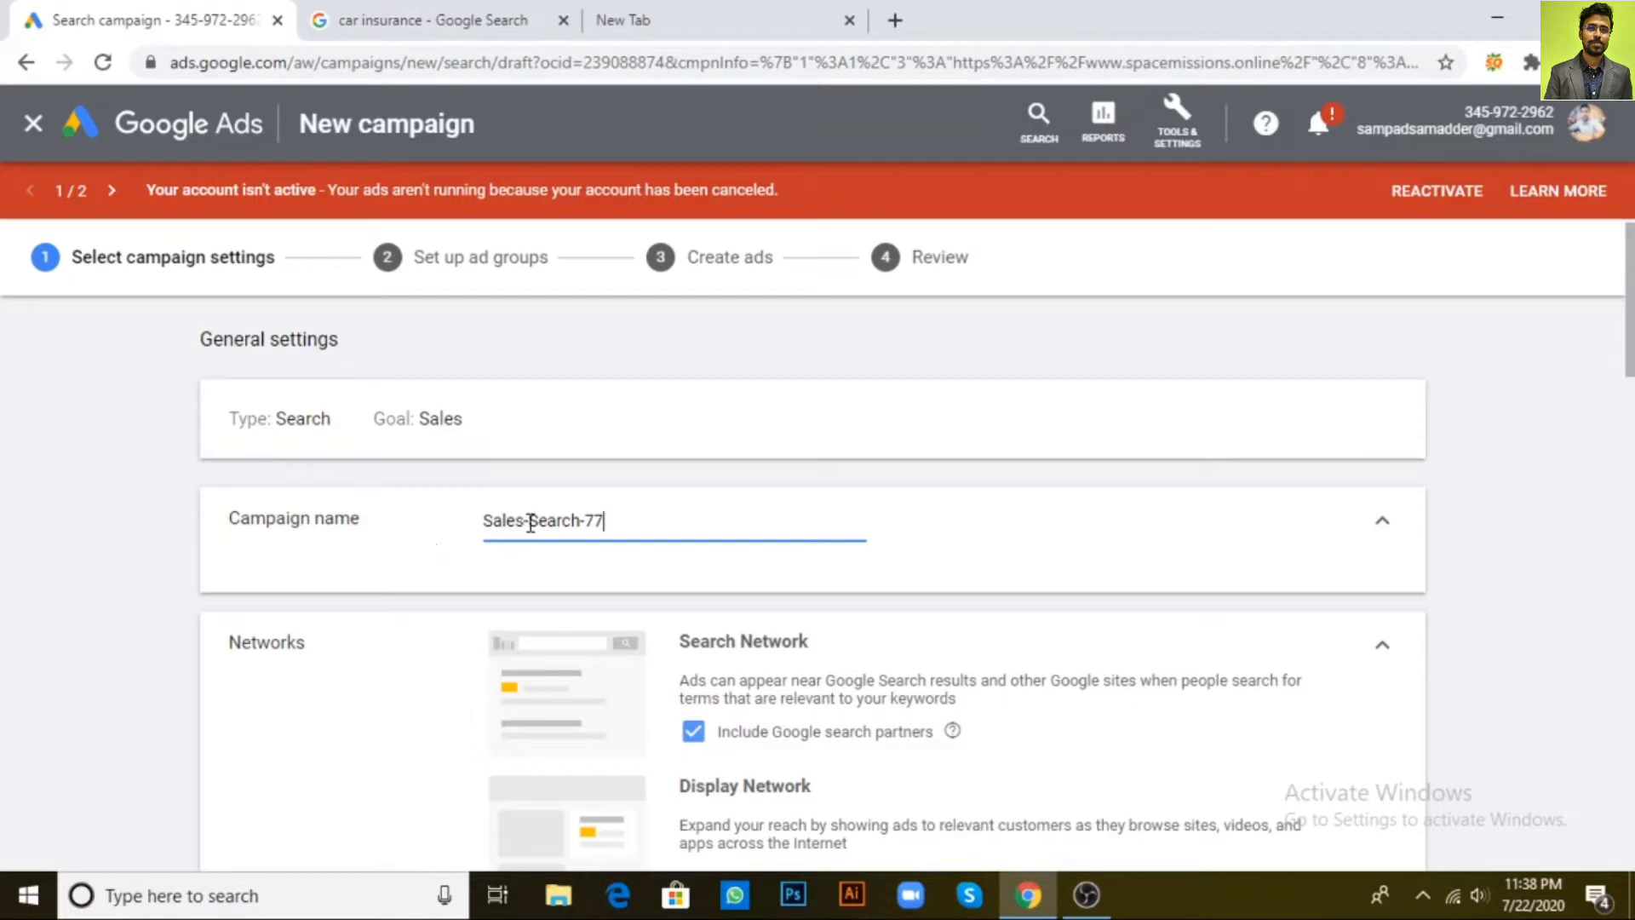
Rename the campaign as "Health Insurance"
drag(657, 522, 456, 532)
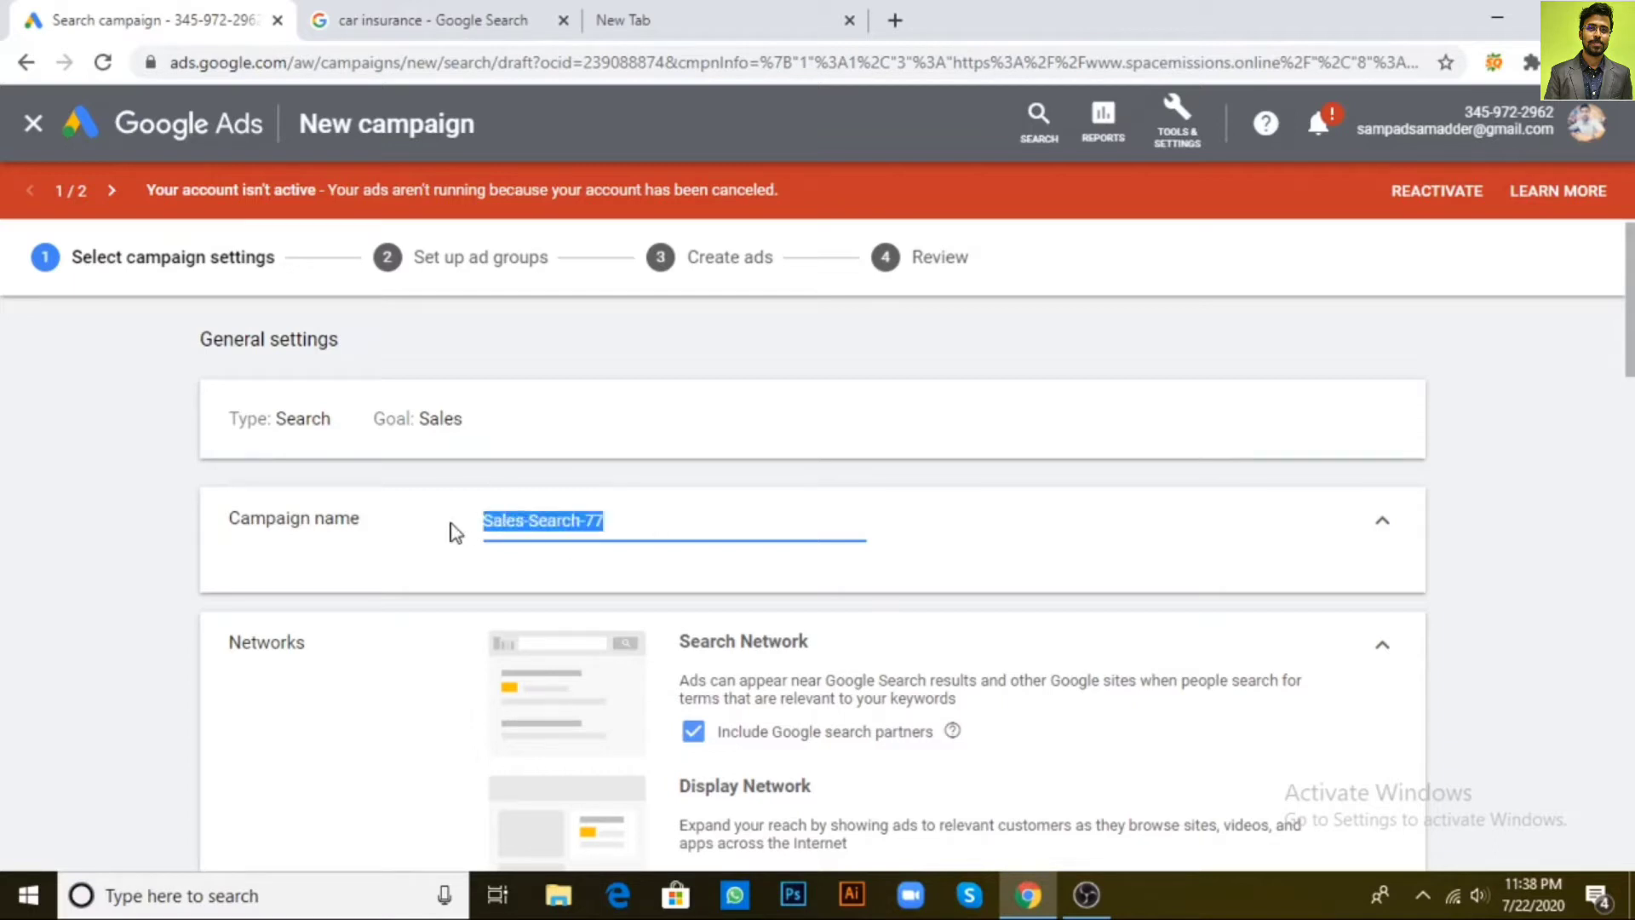
key(BackSpace)
text(h)
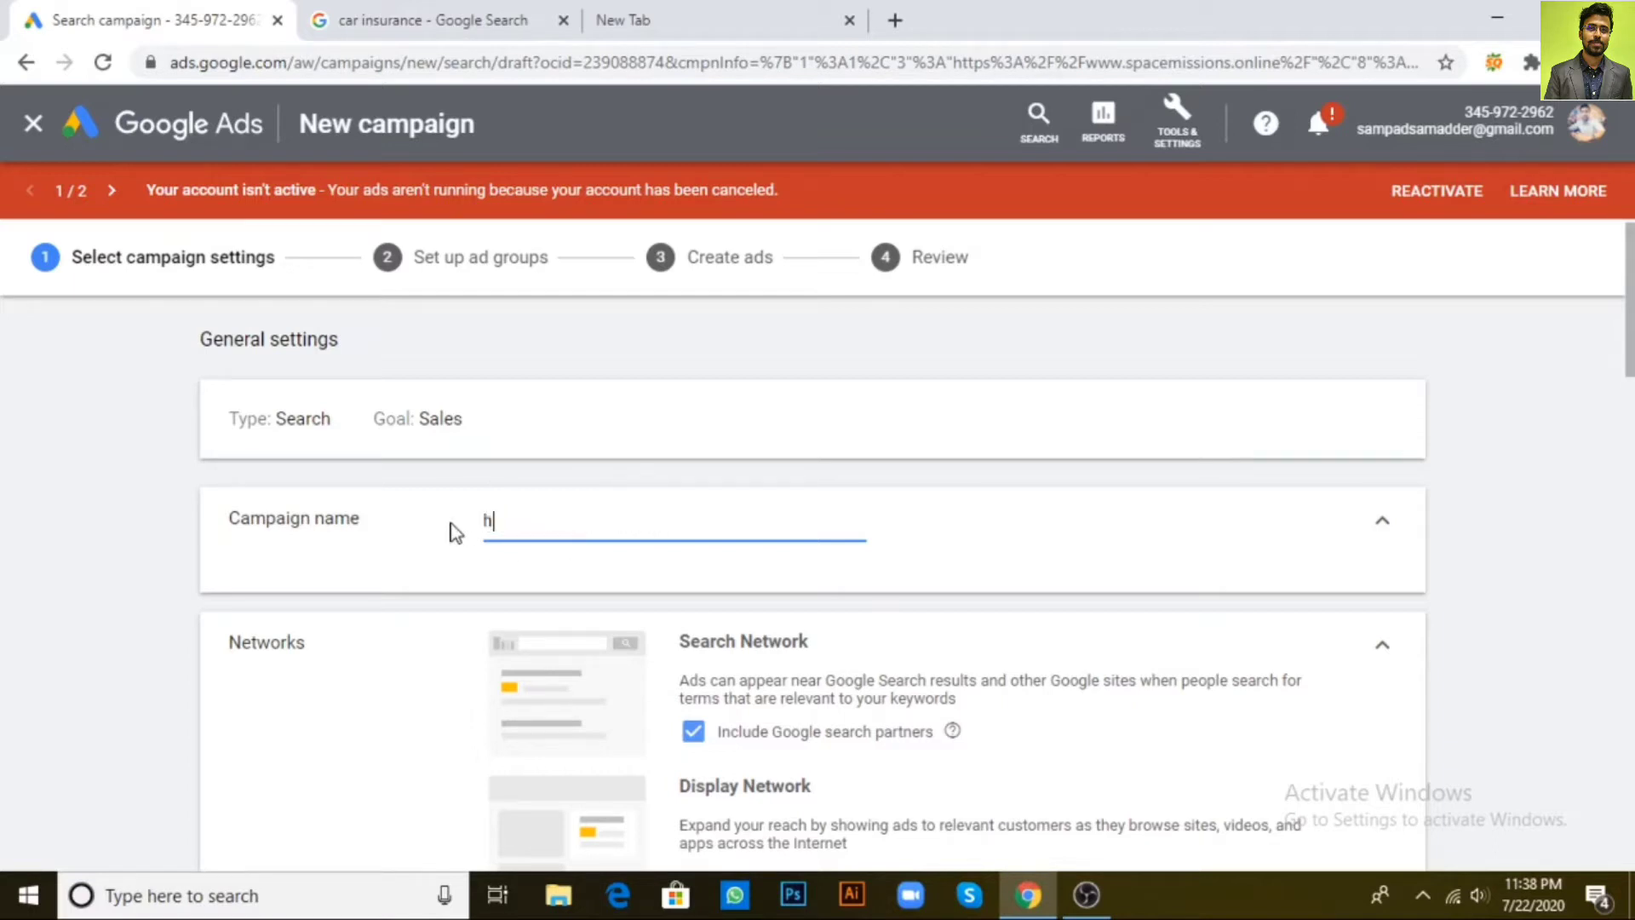
key(BackSpace)
text(Health Insurance)
View the campaign's Networks options and bring up the car insurance search results as an example
scroll(940, 544, down, 1)
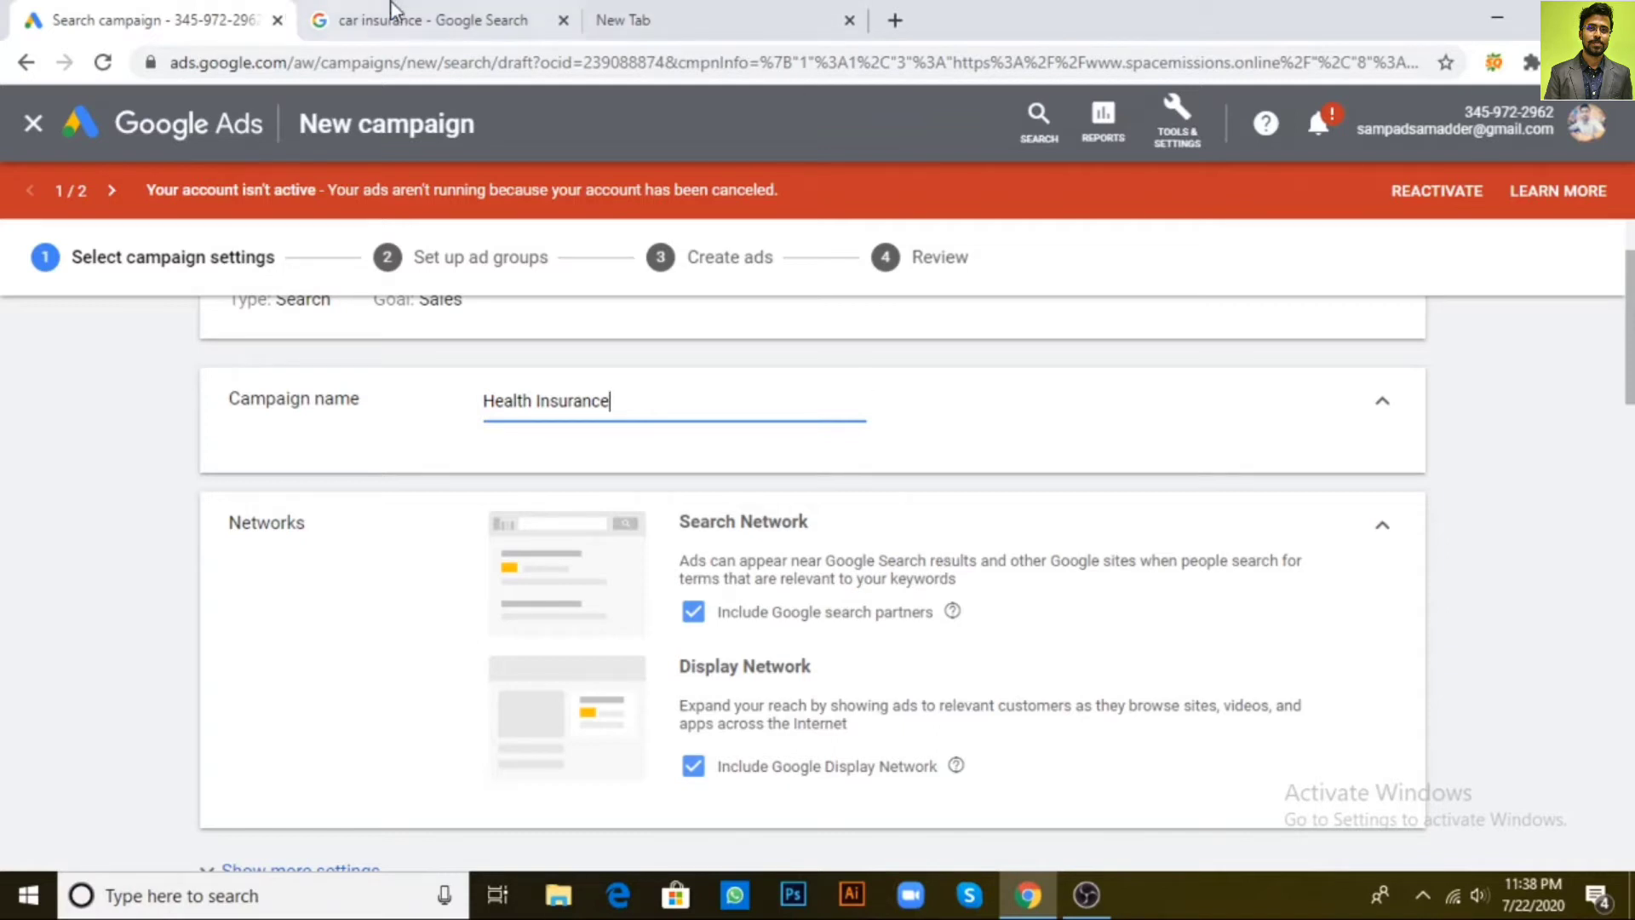
click(356, 12)
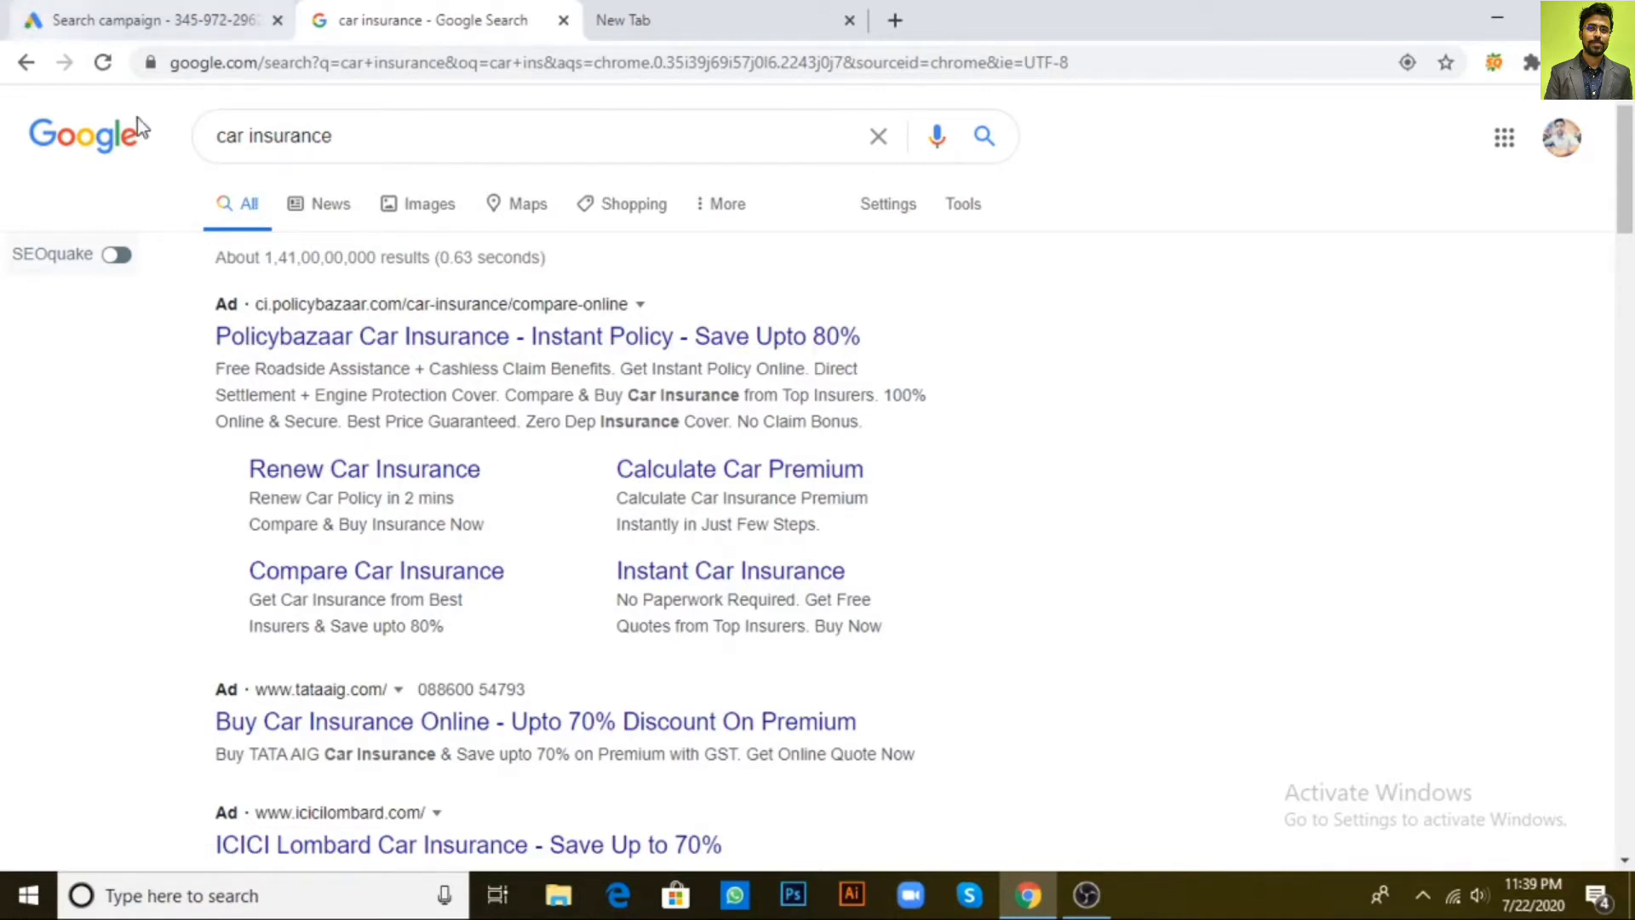
Load speedtest.net in the spare browser tab as a Display Network example and compare it with the campaign's Networks options
click(136, 20)
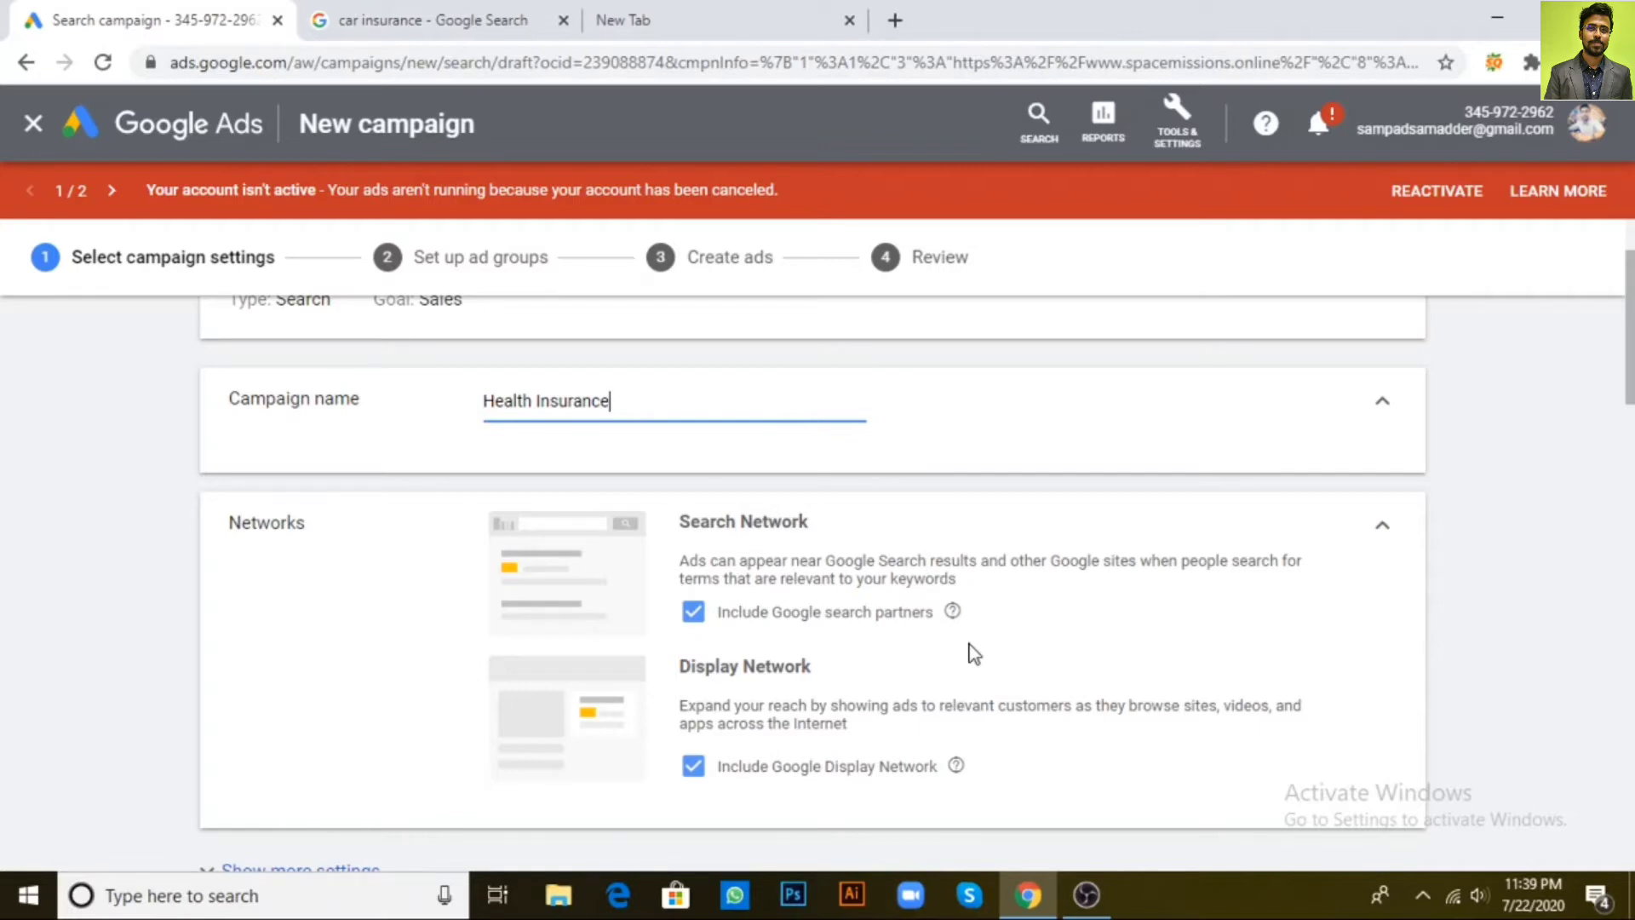
click(692, 17)
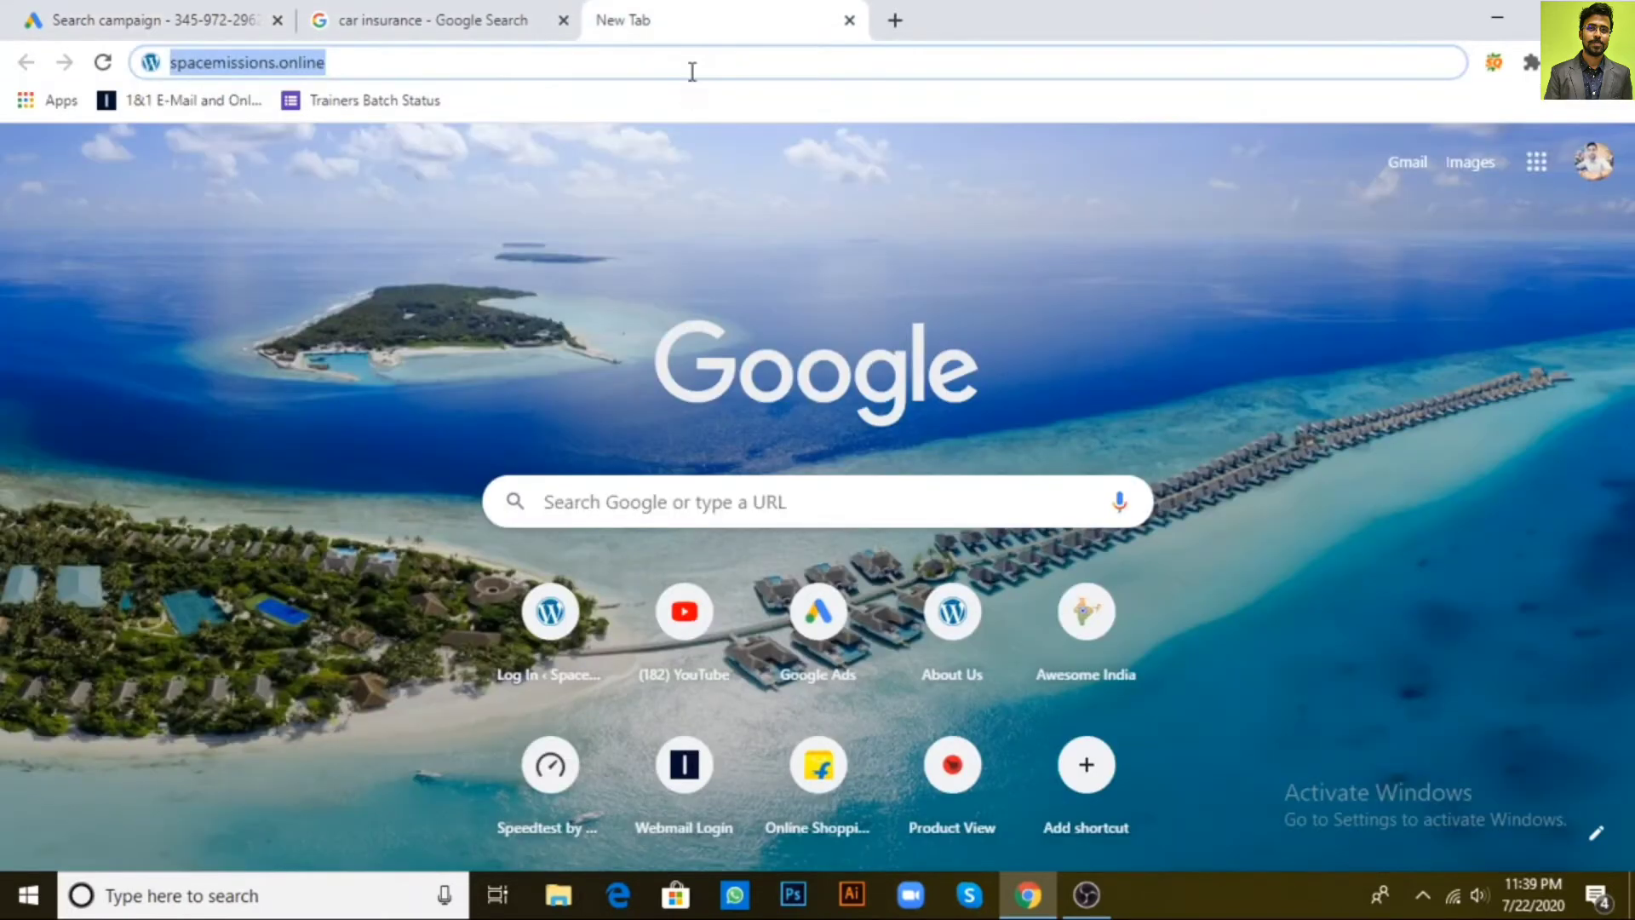
text(speedtest.net)
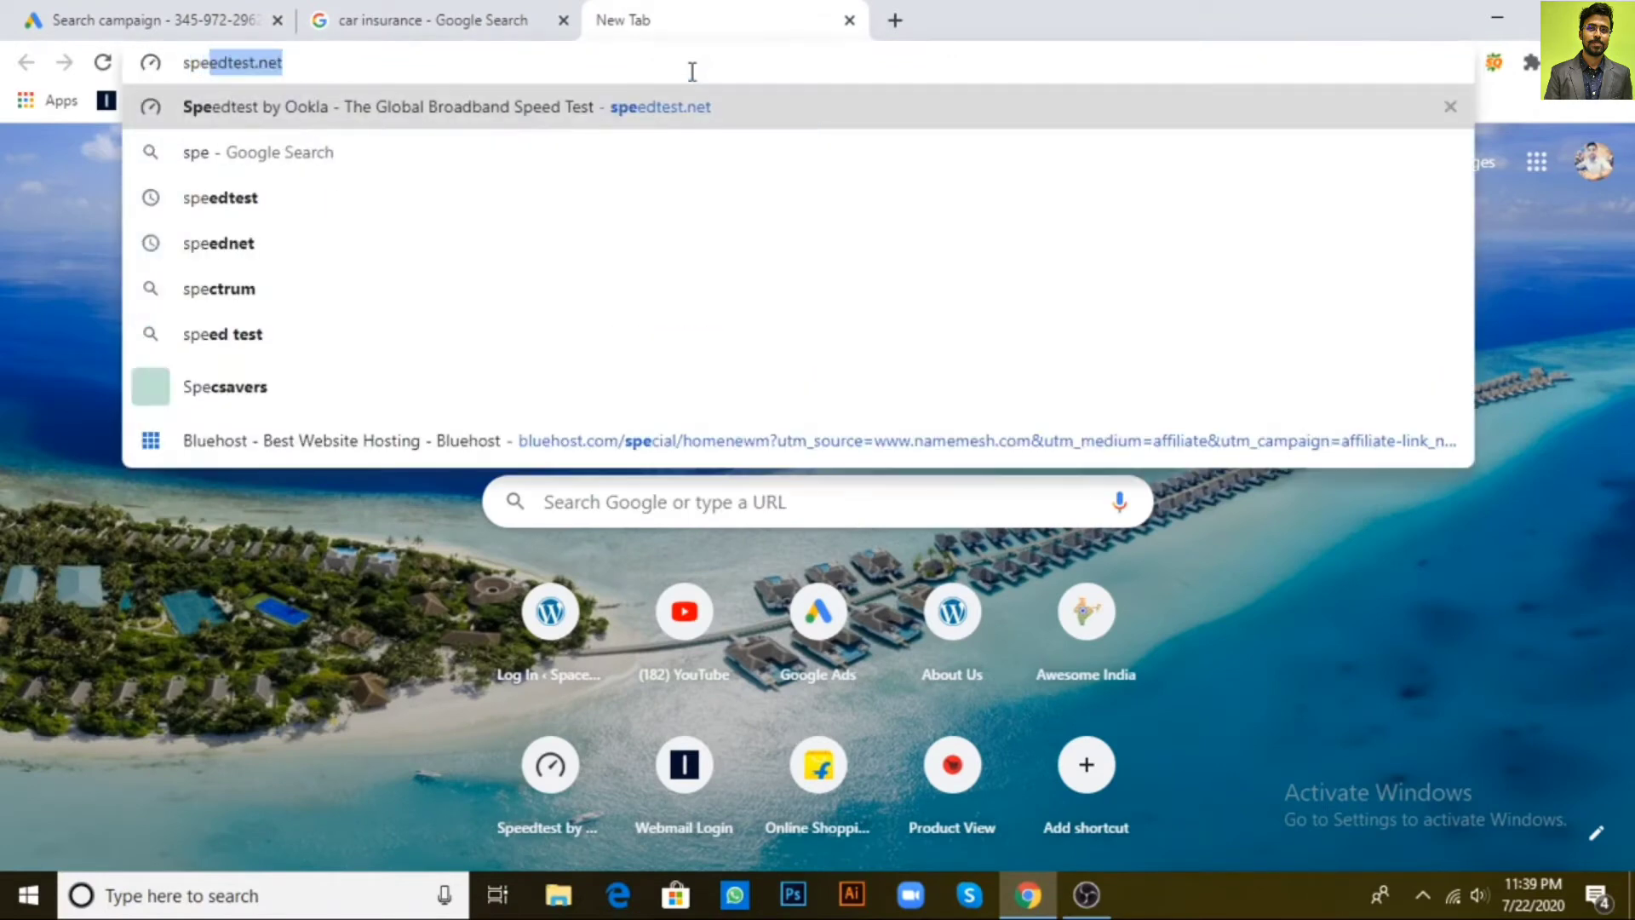
key(Return)
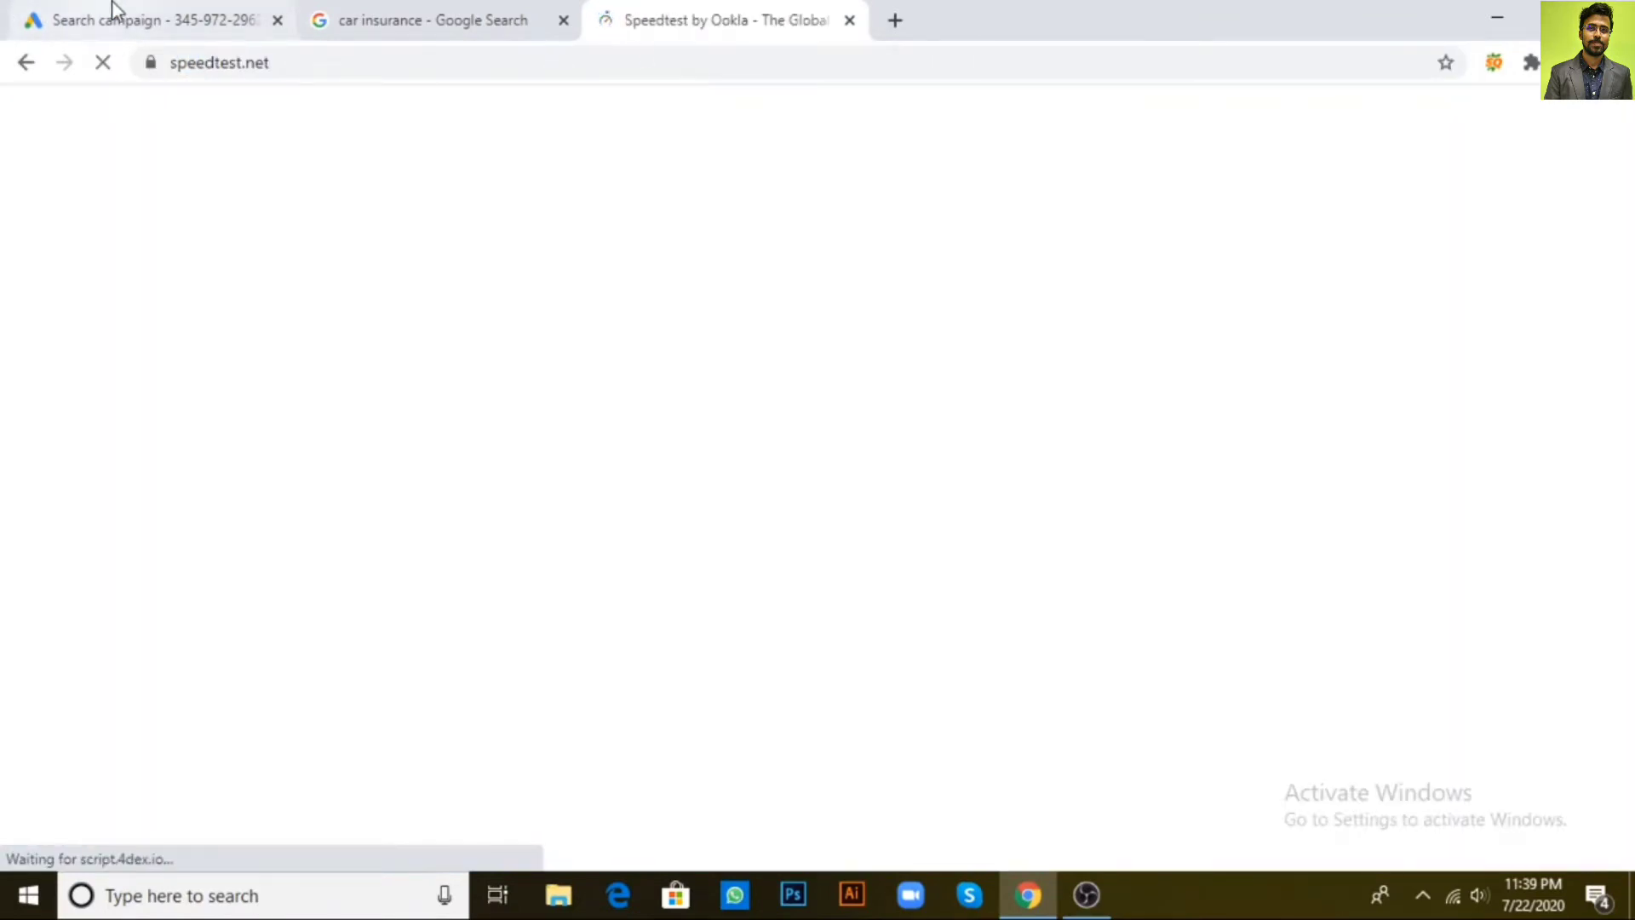
click(110, 13)
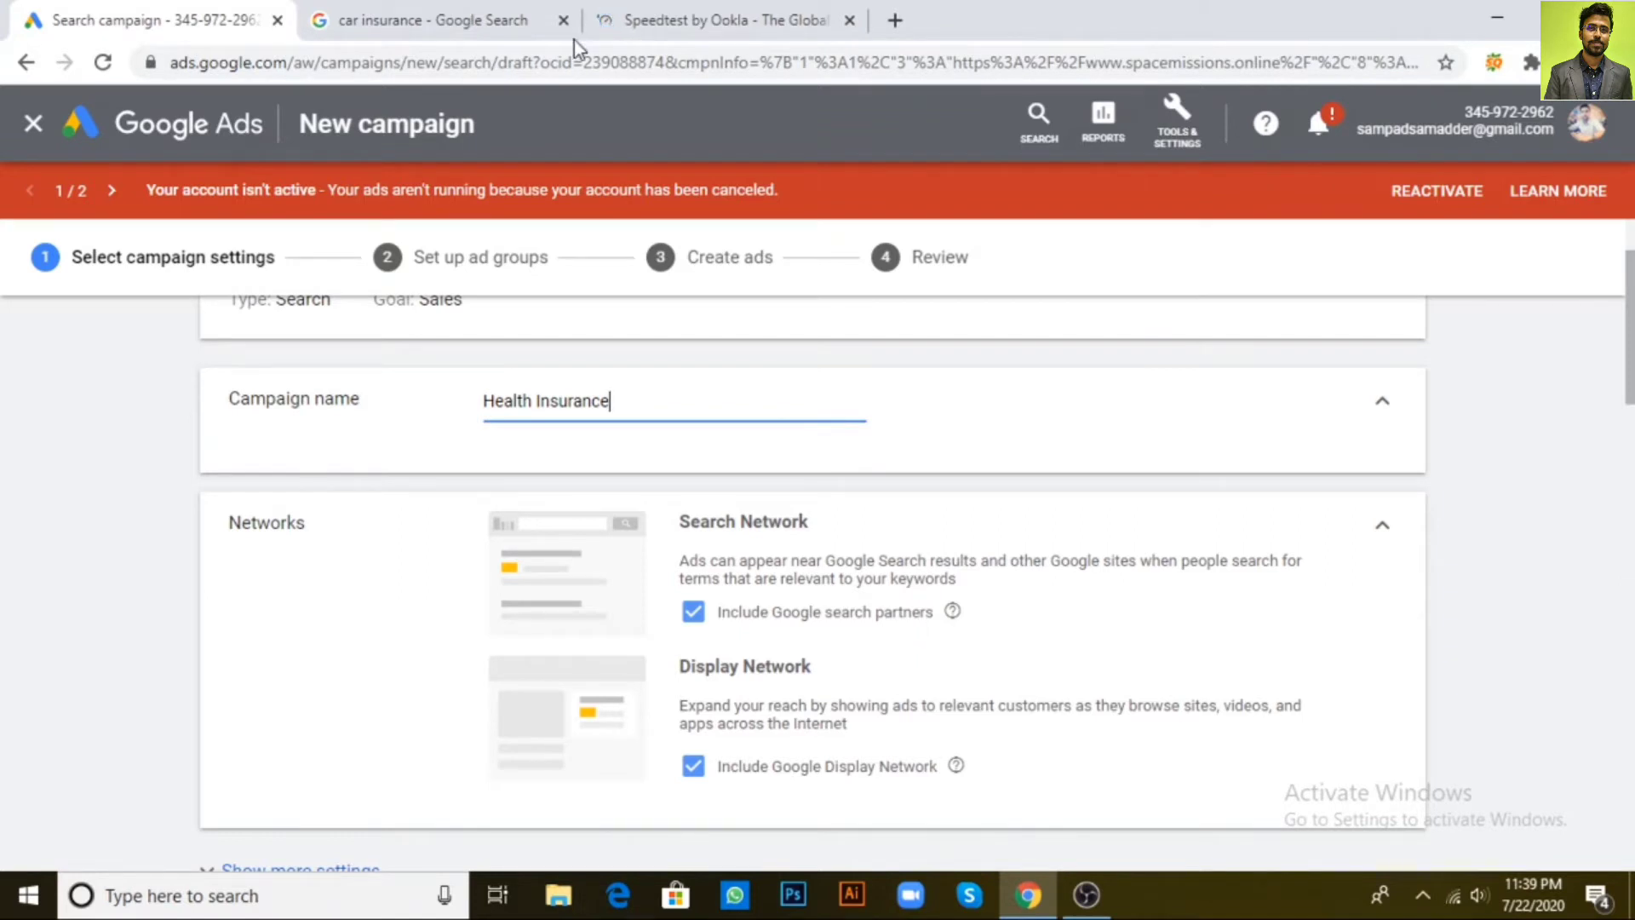
click(728, 17)
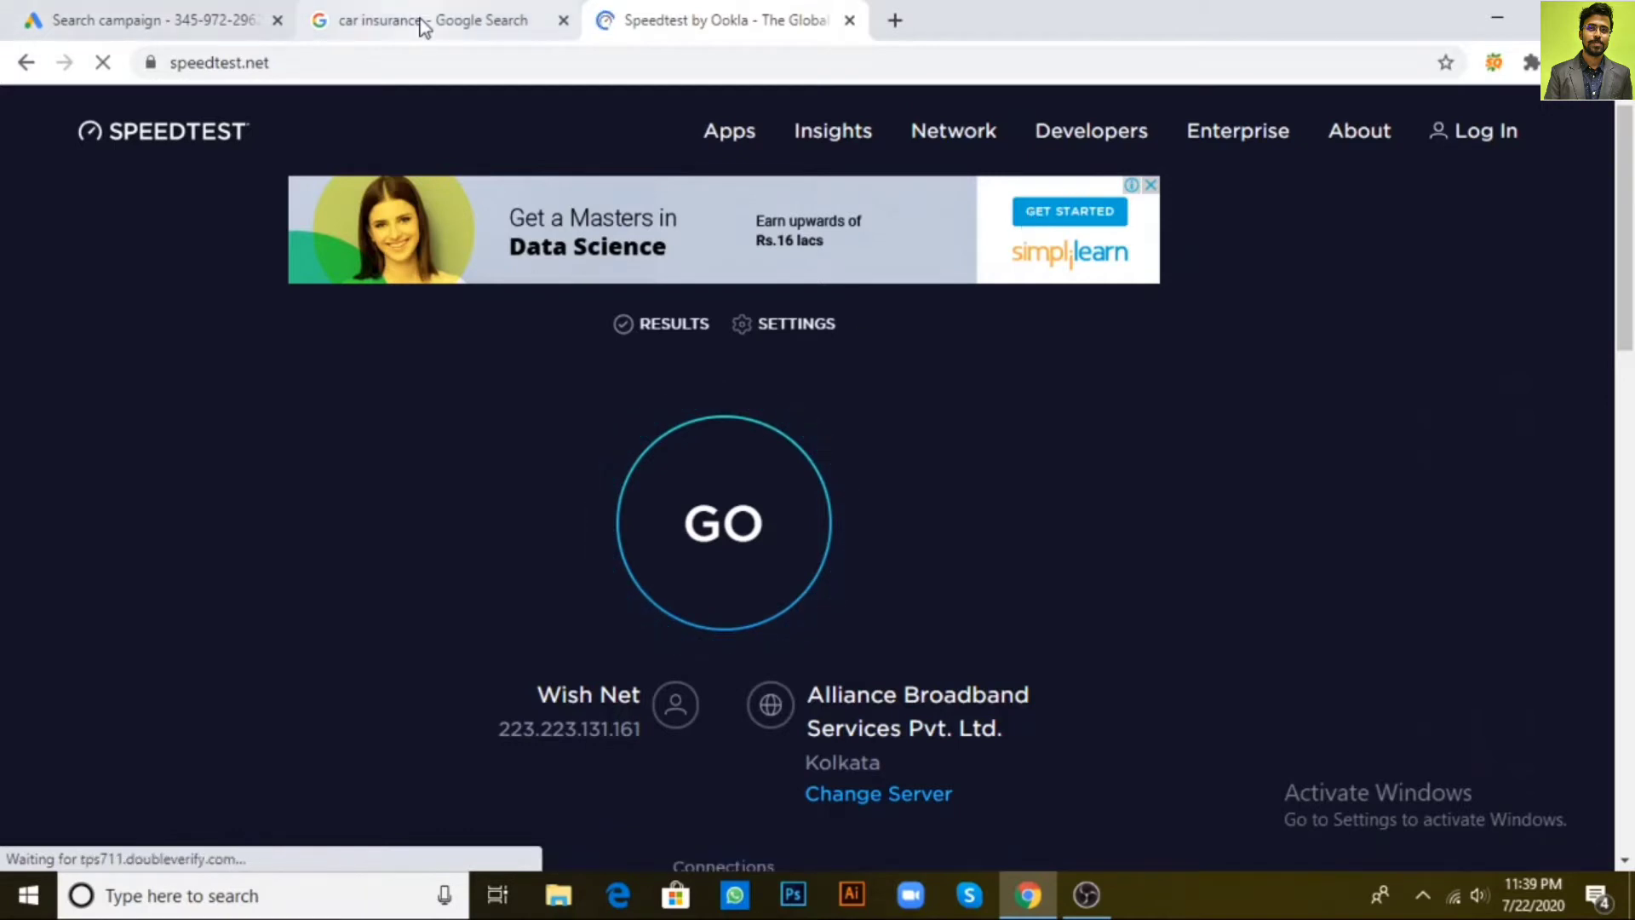
click(162, 16)
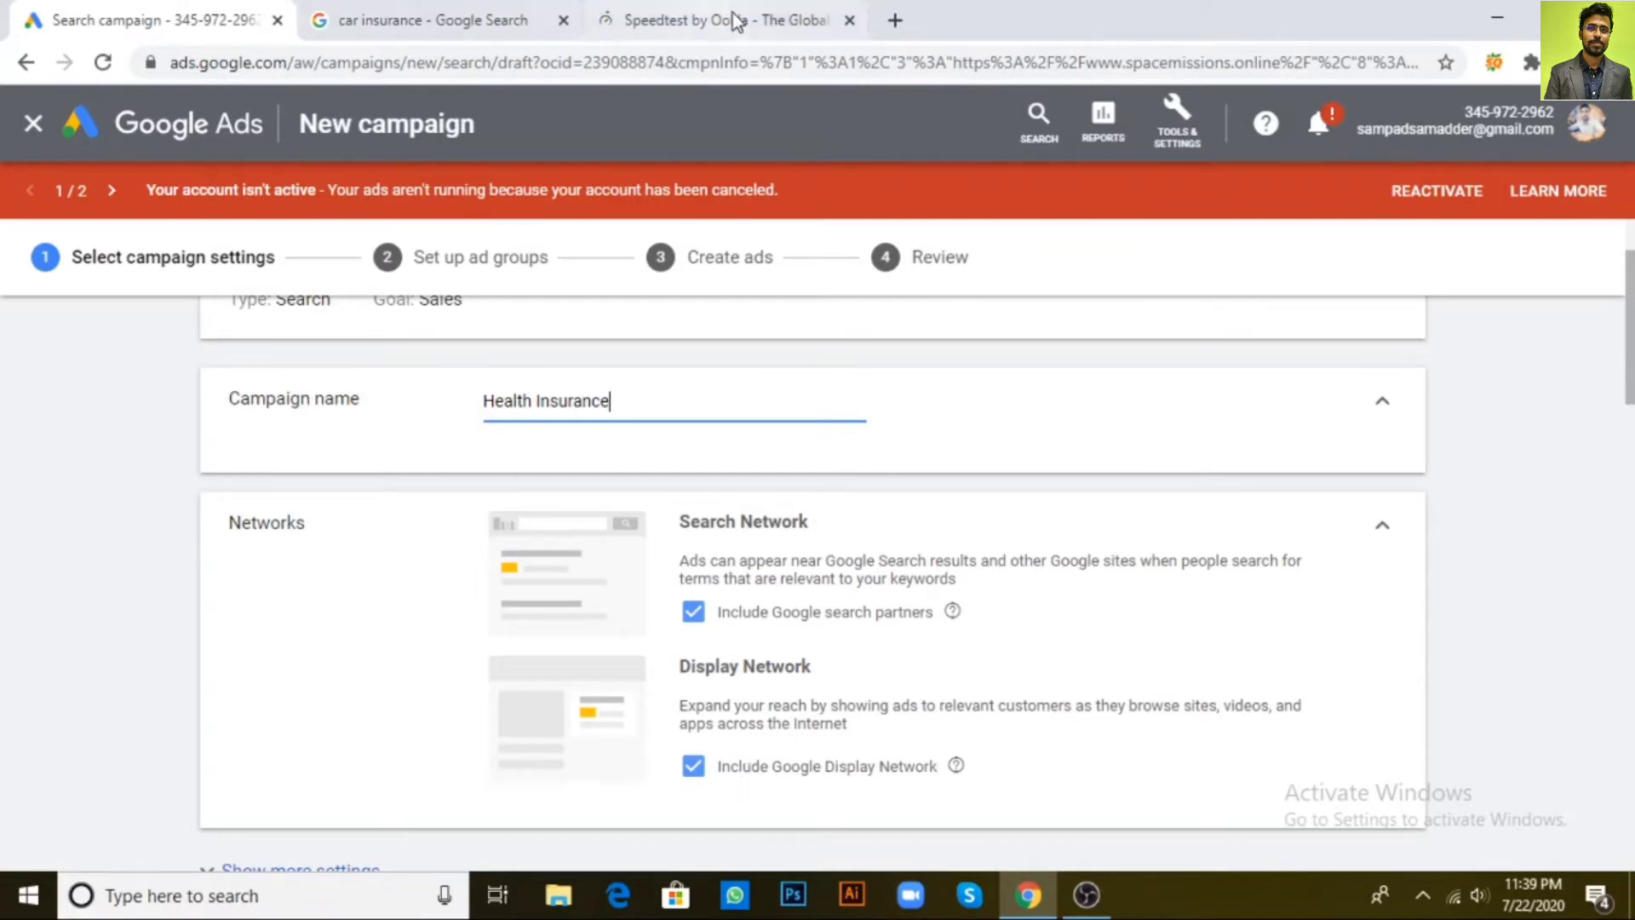
Examine the banner ads placed around and within the speedtest.net page
click(673, 18)
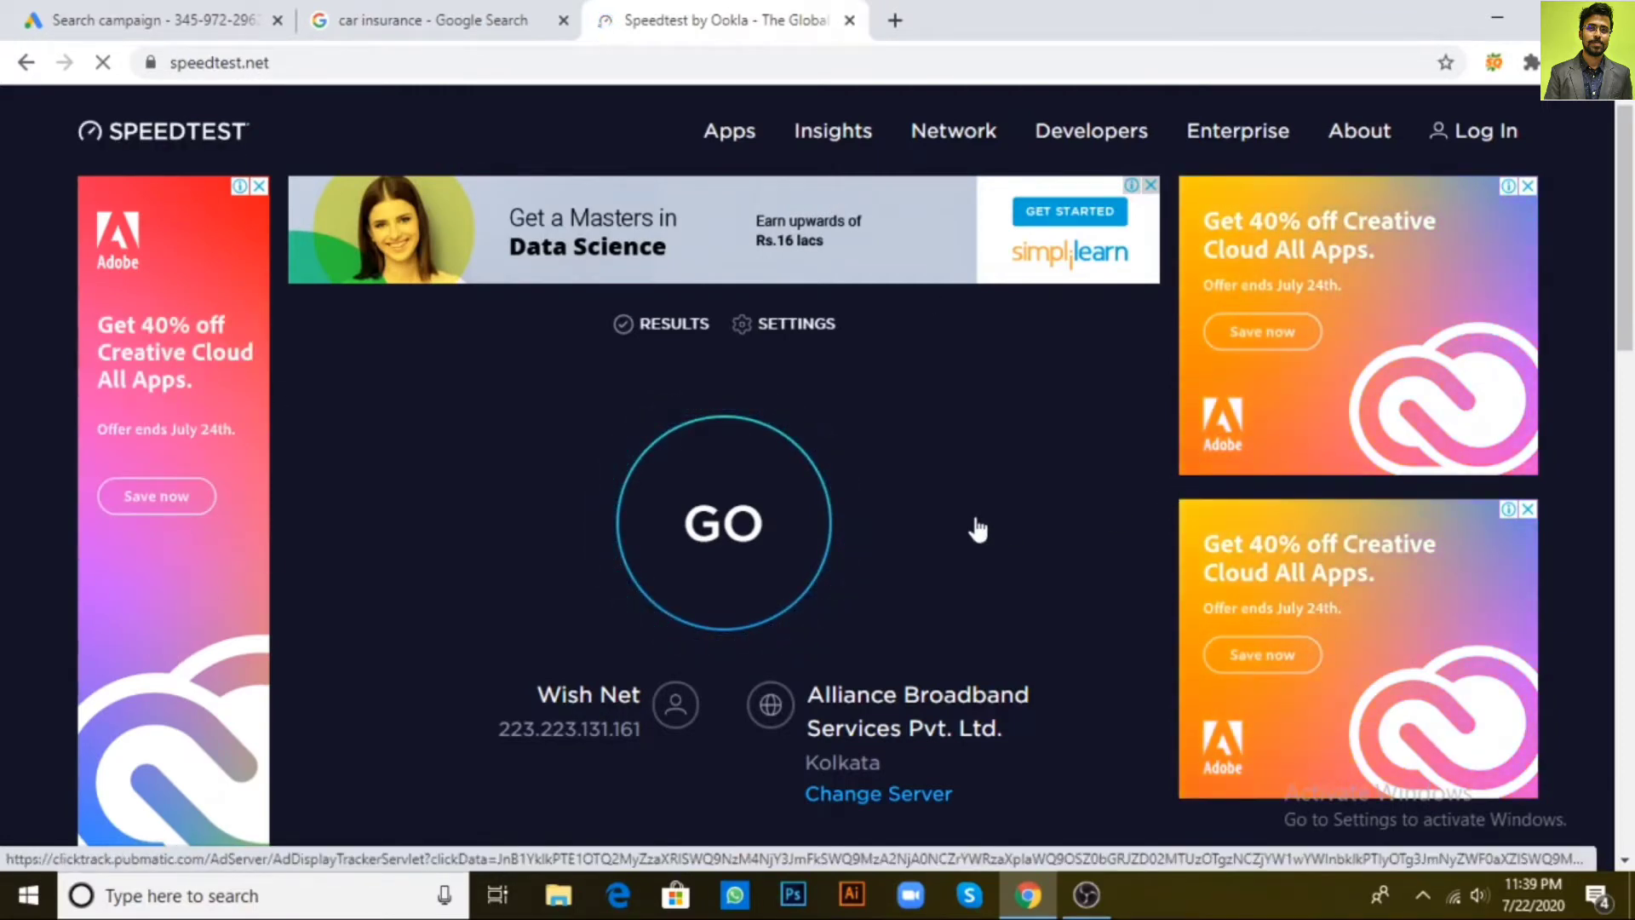
scroll(954, 477, down, 8)
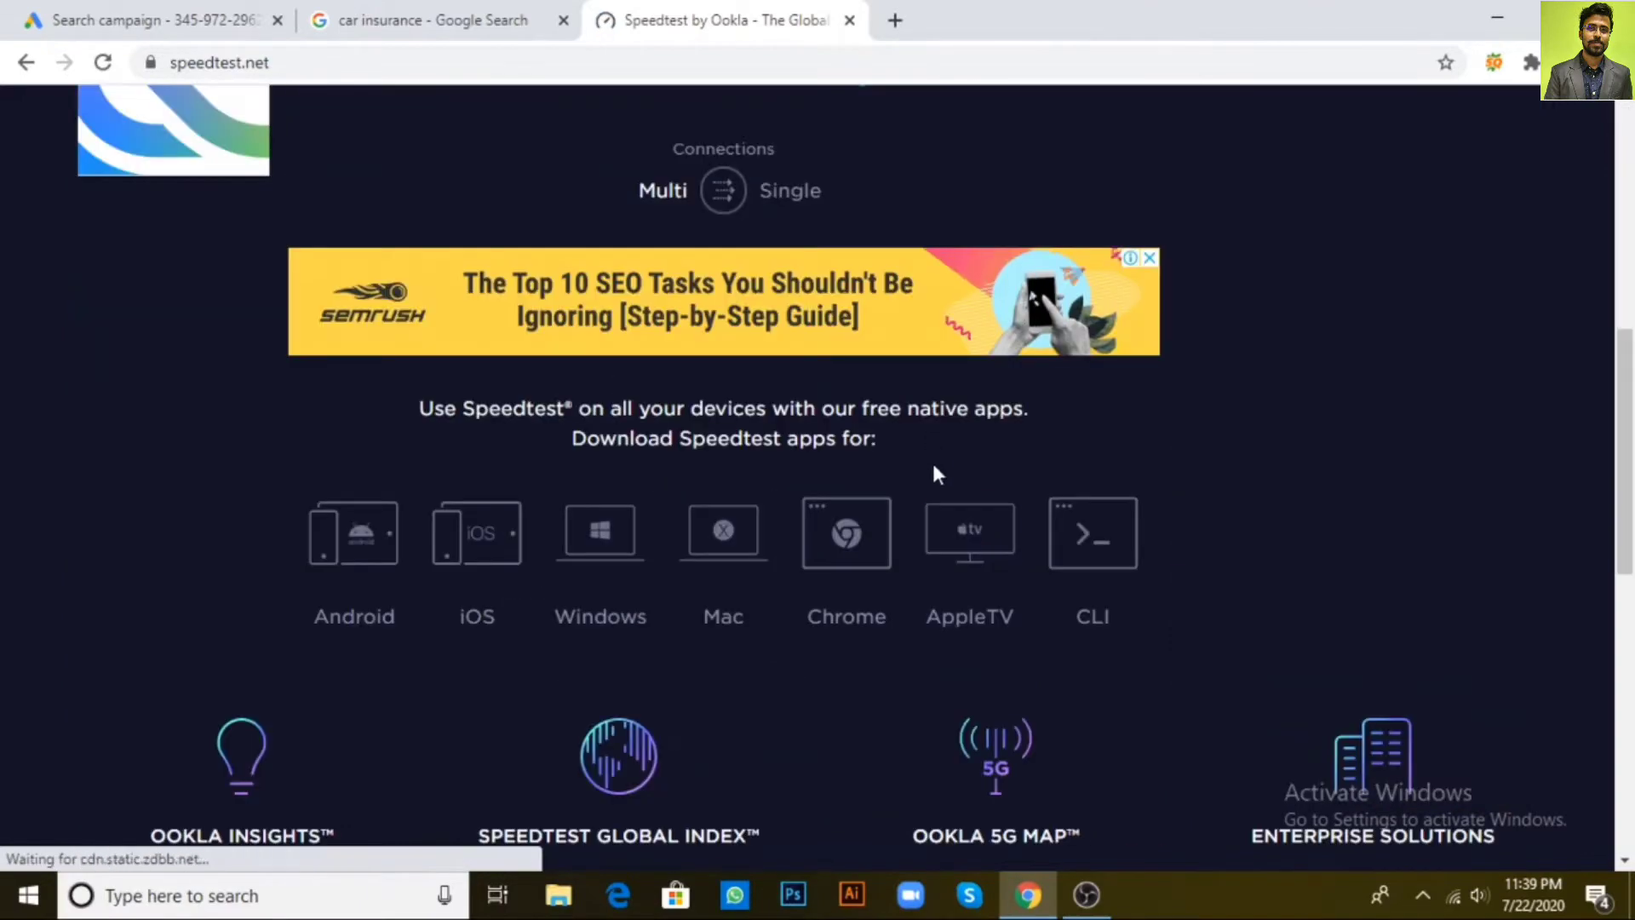
scroll(932, 441, up, 8)
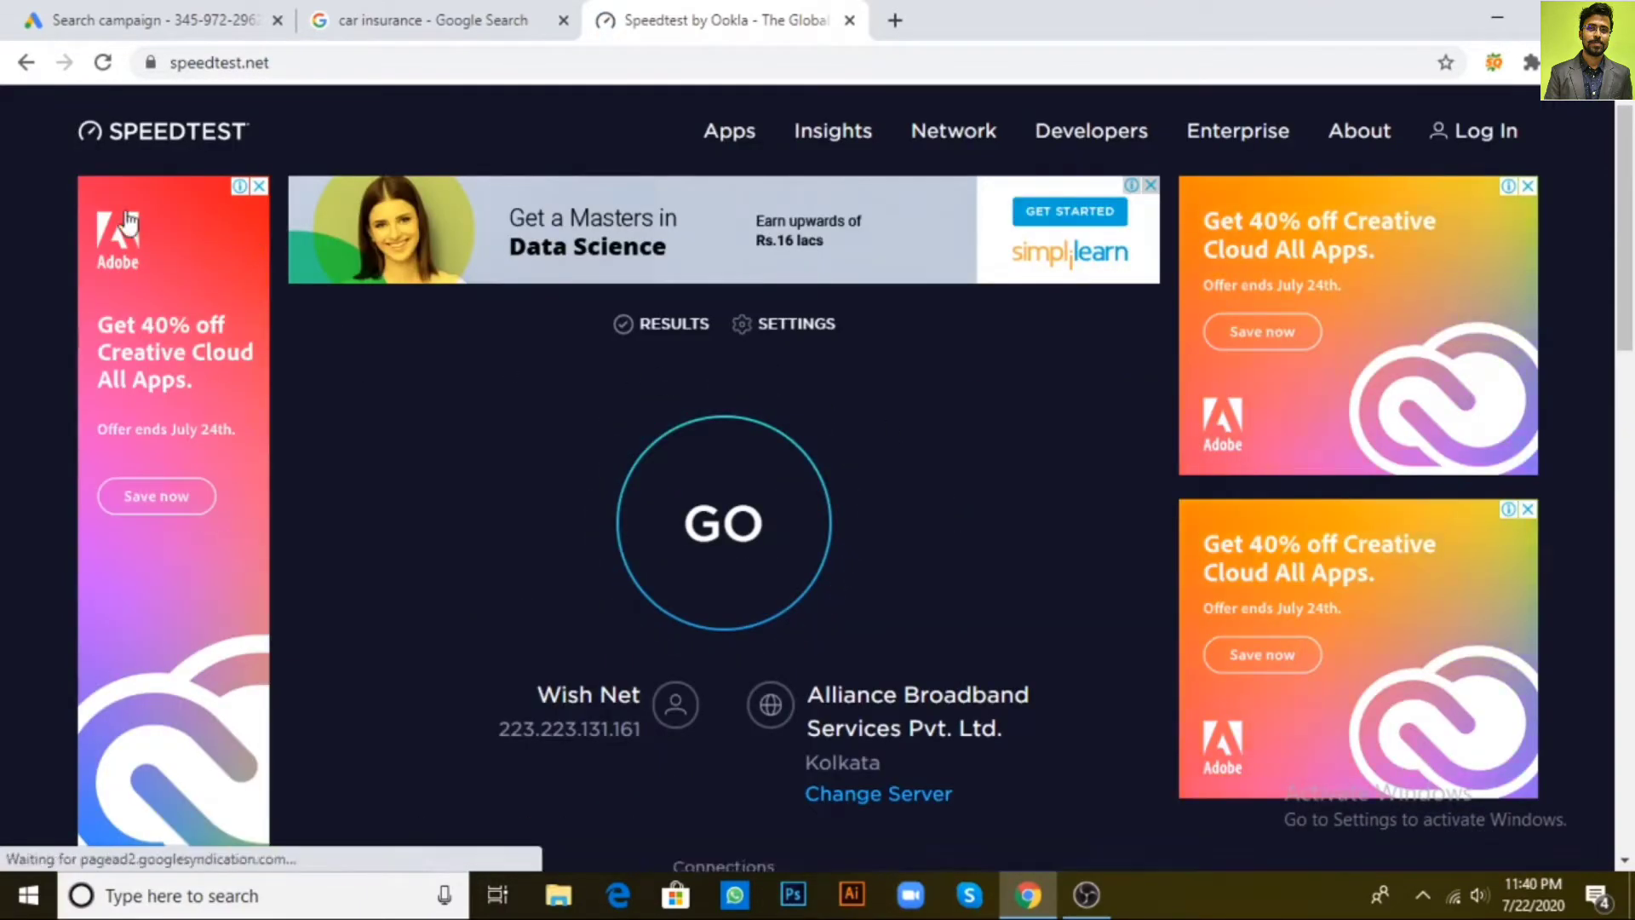
scroll(1453, 619, down, 5)
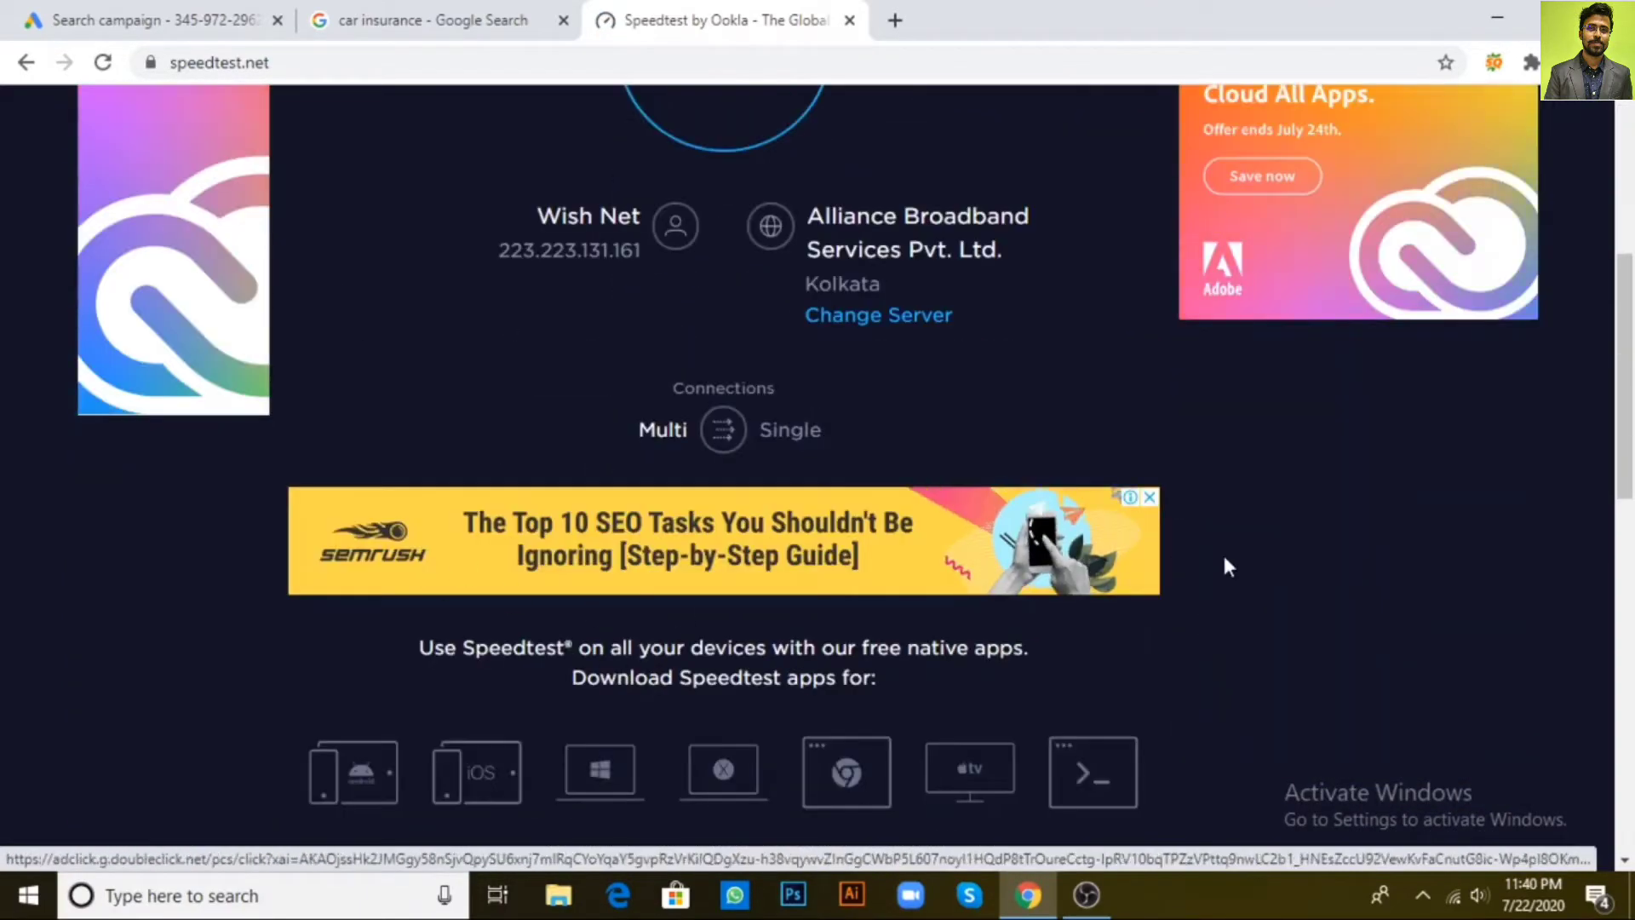
scroll(1223, 562, up, 5)
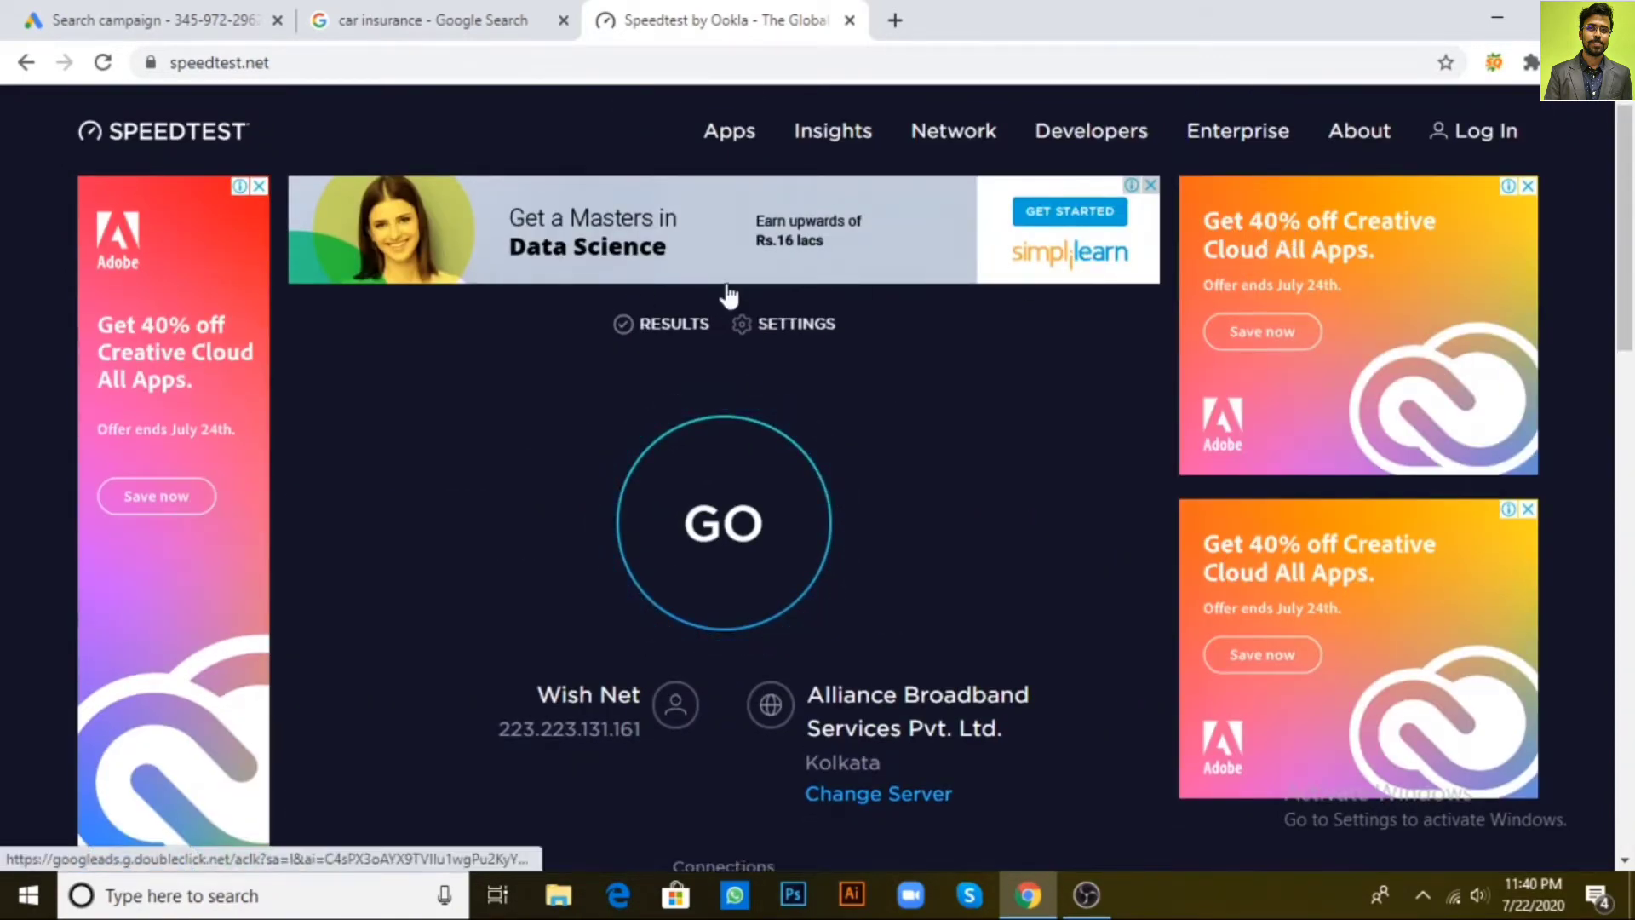
Exclude the Google Display Network from the Health Insurance campaign's networks
click(55, 16)
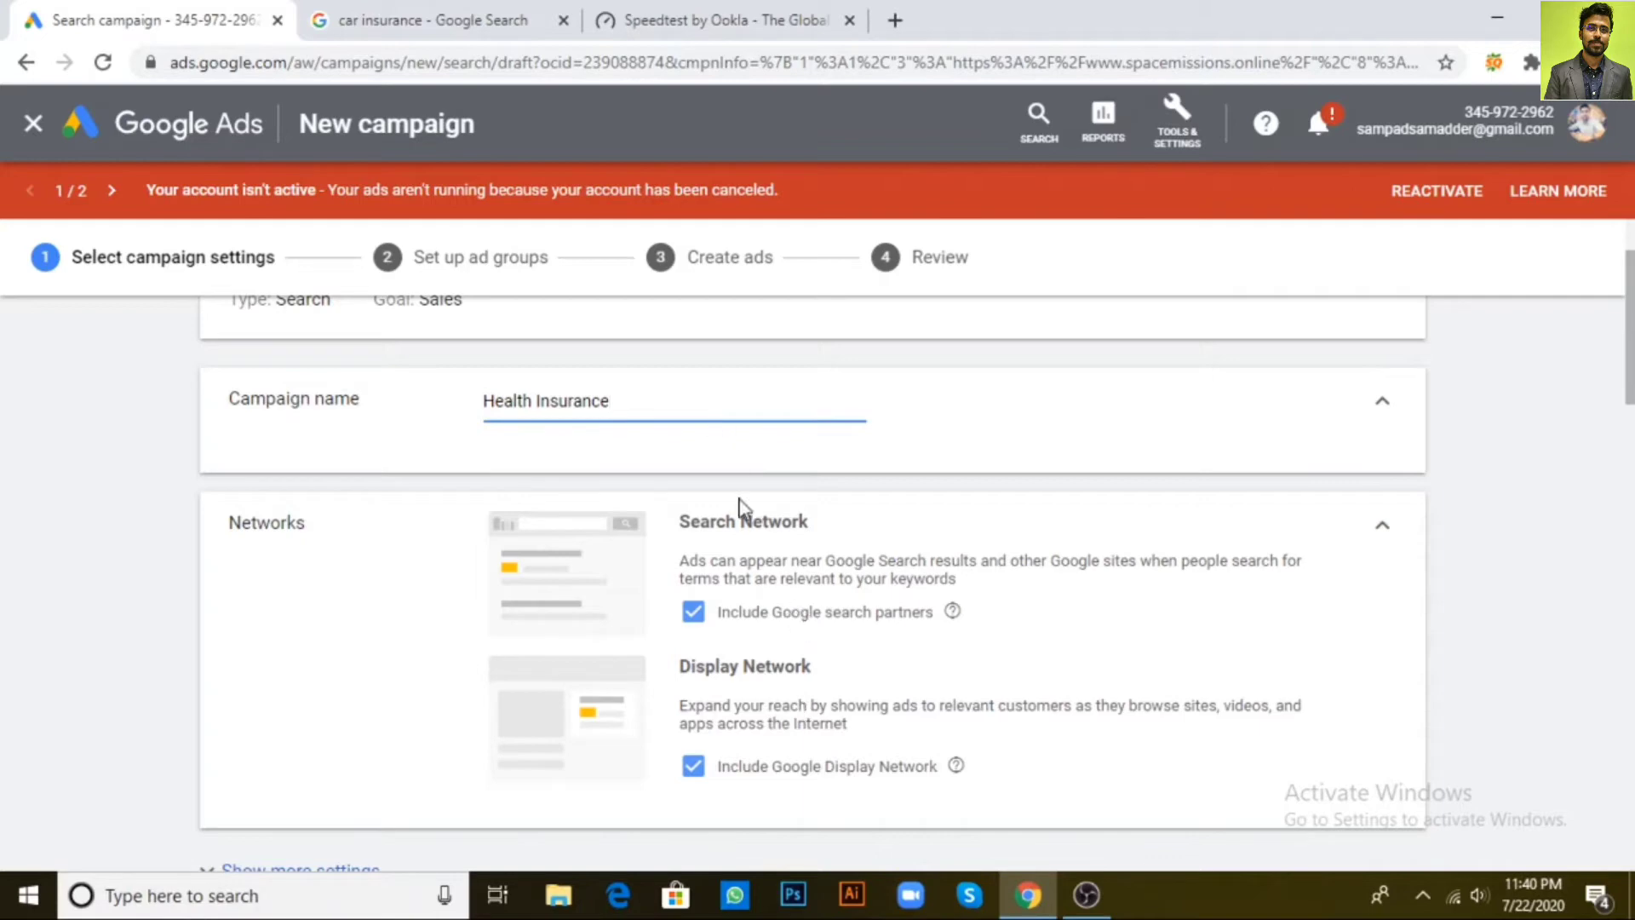
click(703, 768)
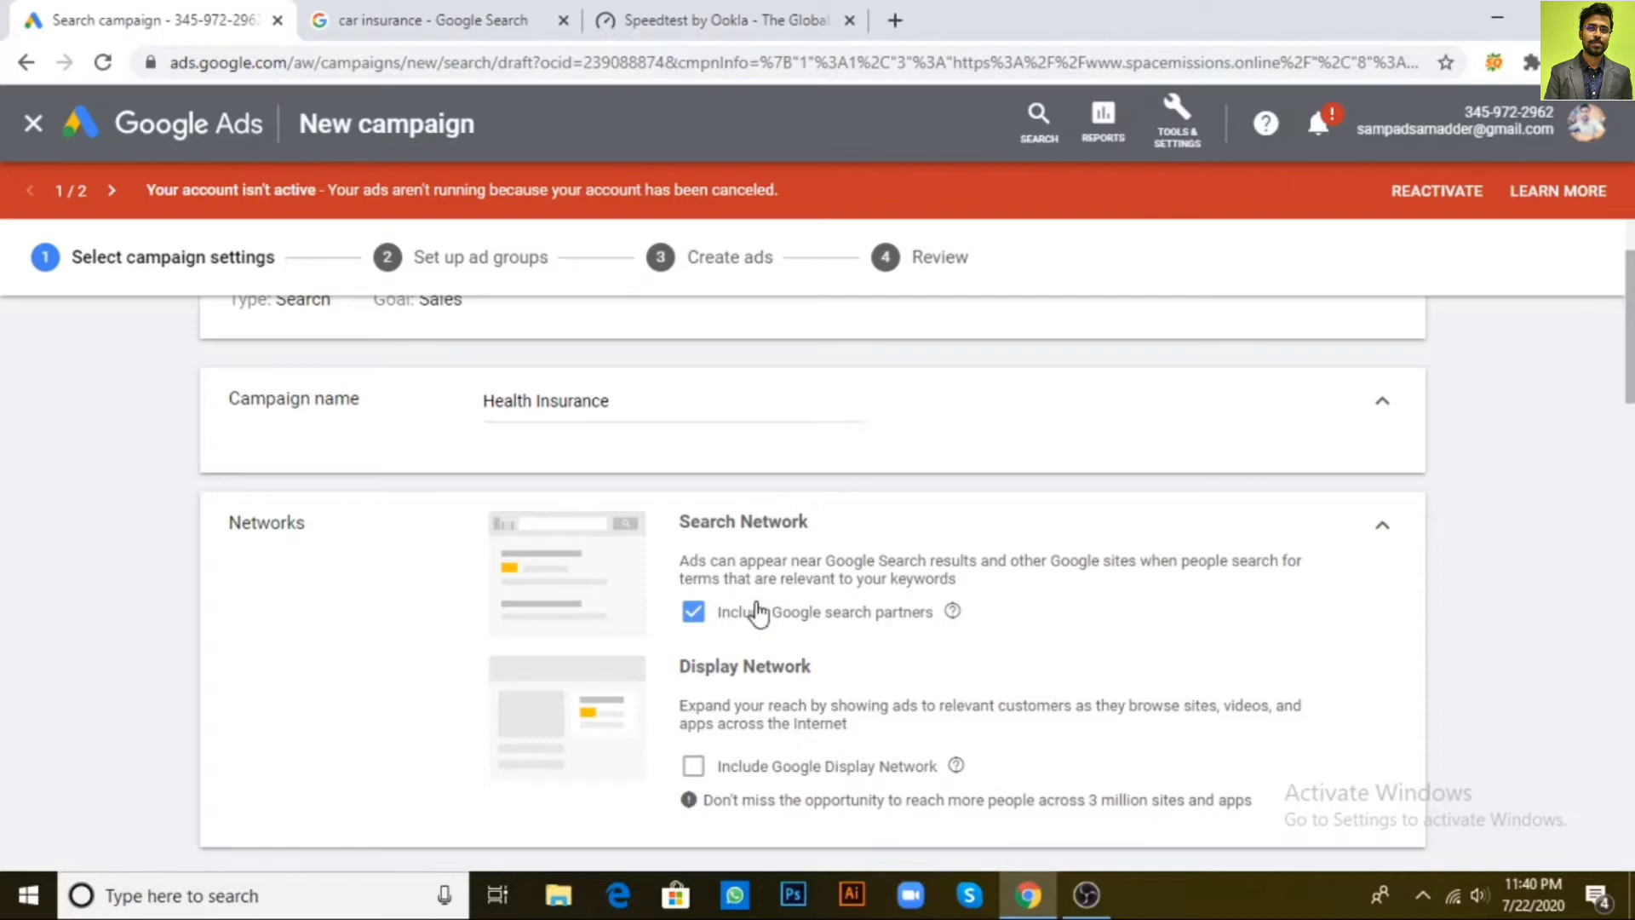
Reveal the additional campaign settings and set the campaign's start date to Jul 24, 2020
scroll(862, 532, down, 3)
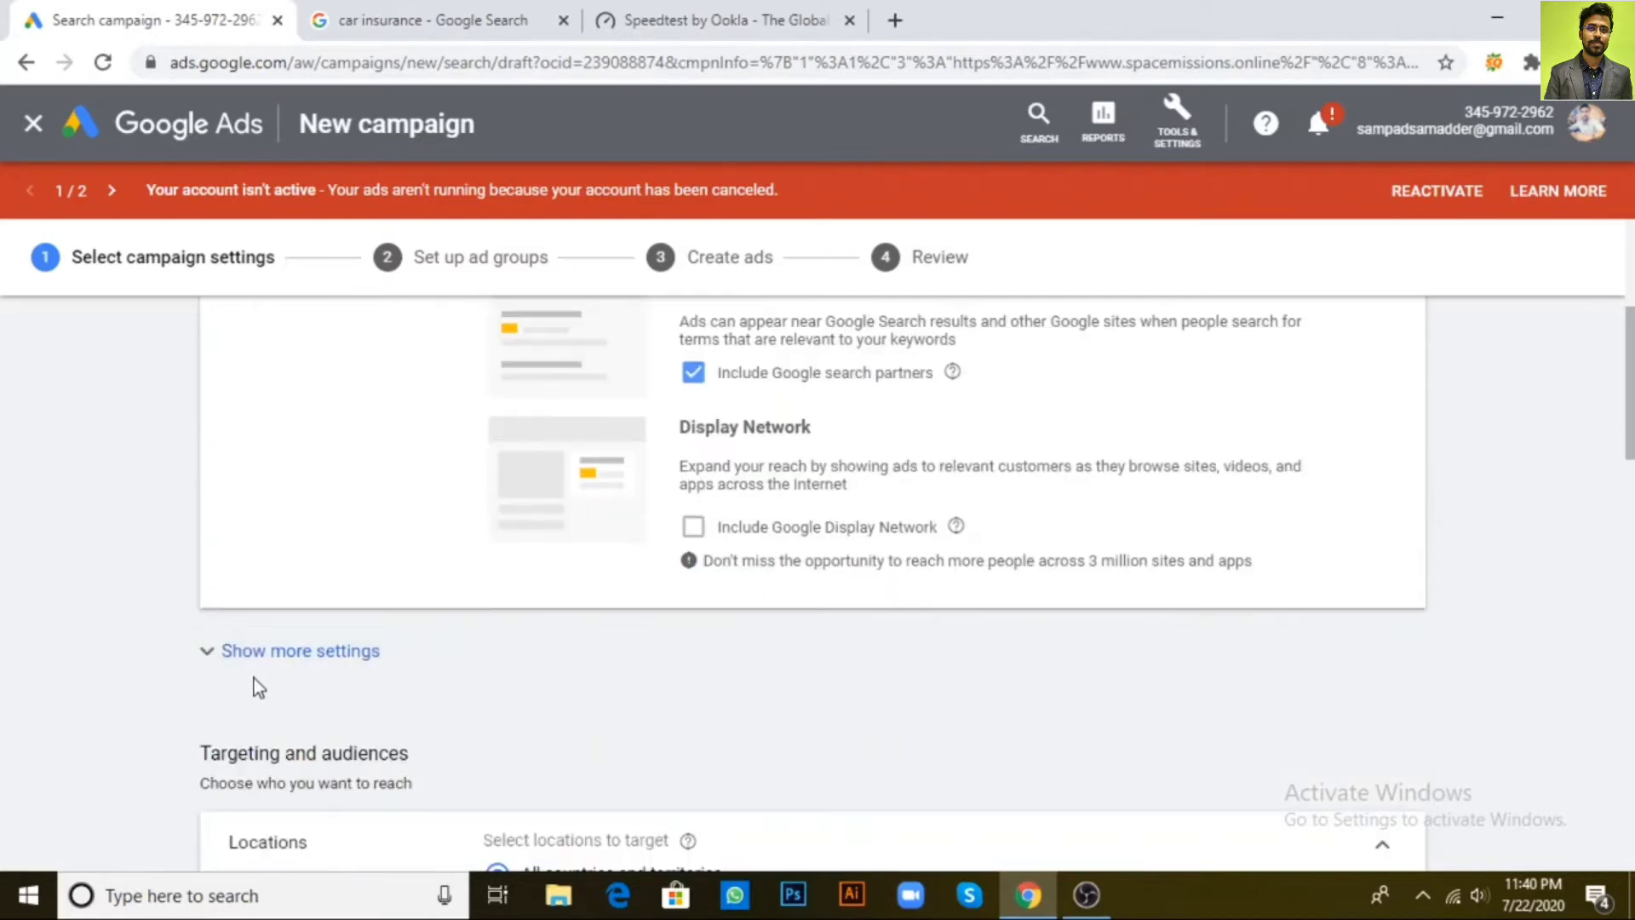
click(303, 664)
scroll(869, 657, down, 1)
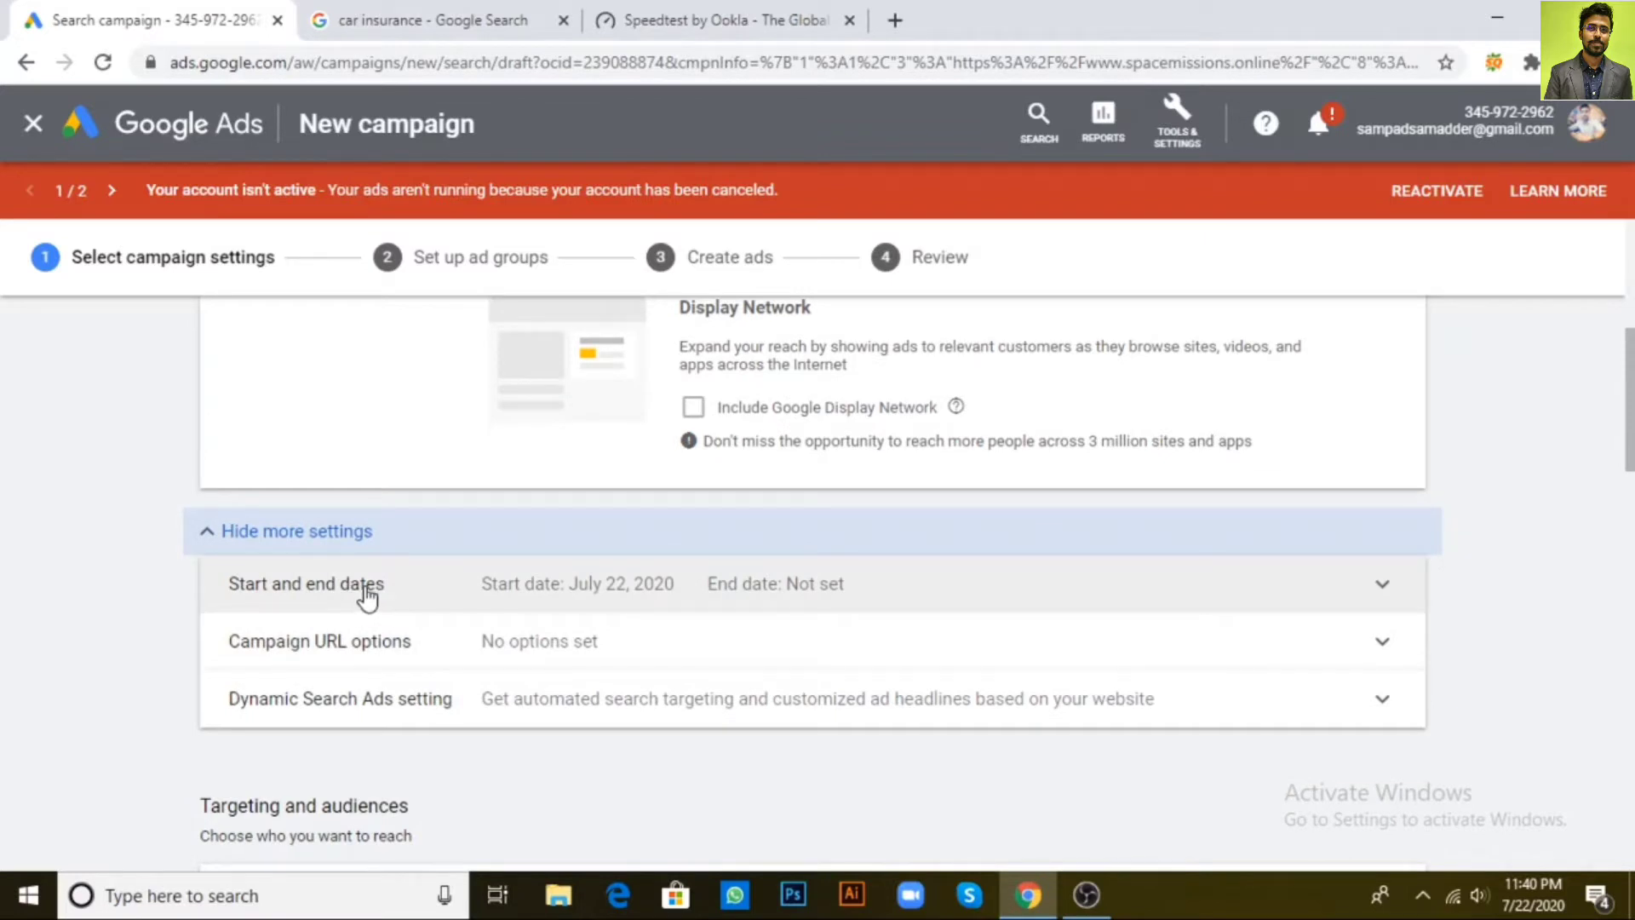
click(656, 586)
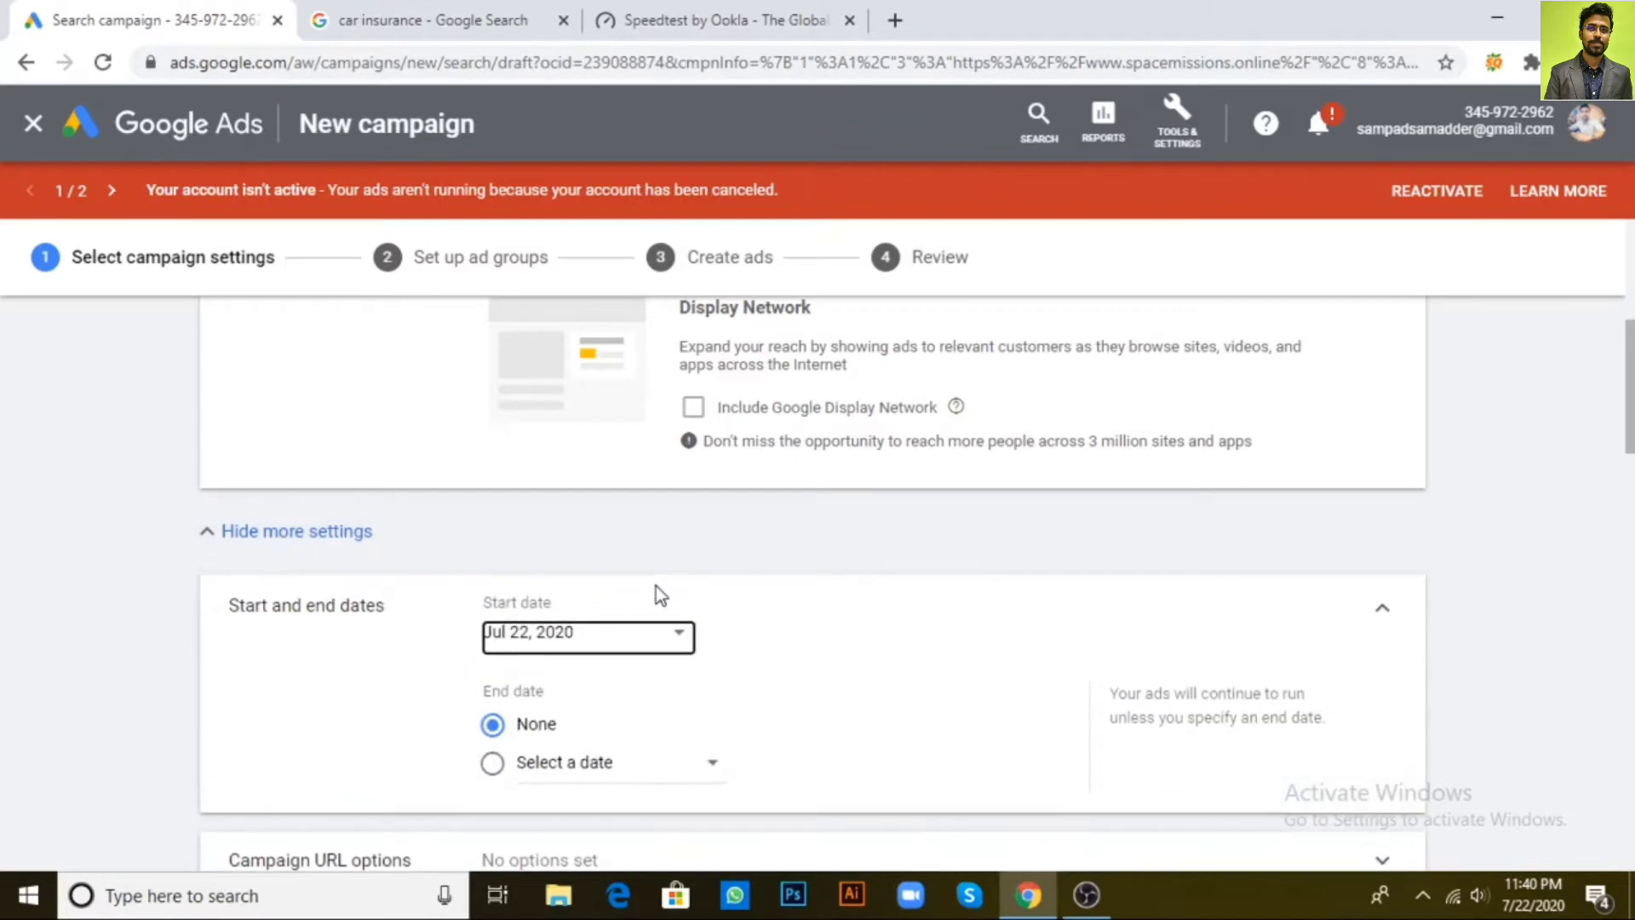
scroll(744, 595, down, 1)
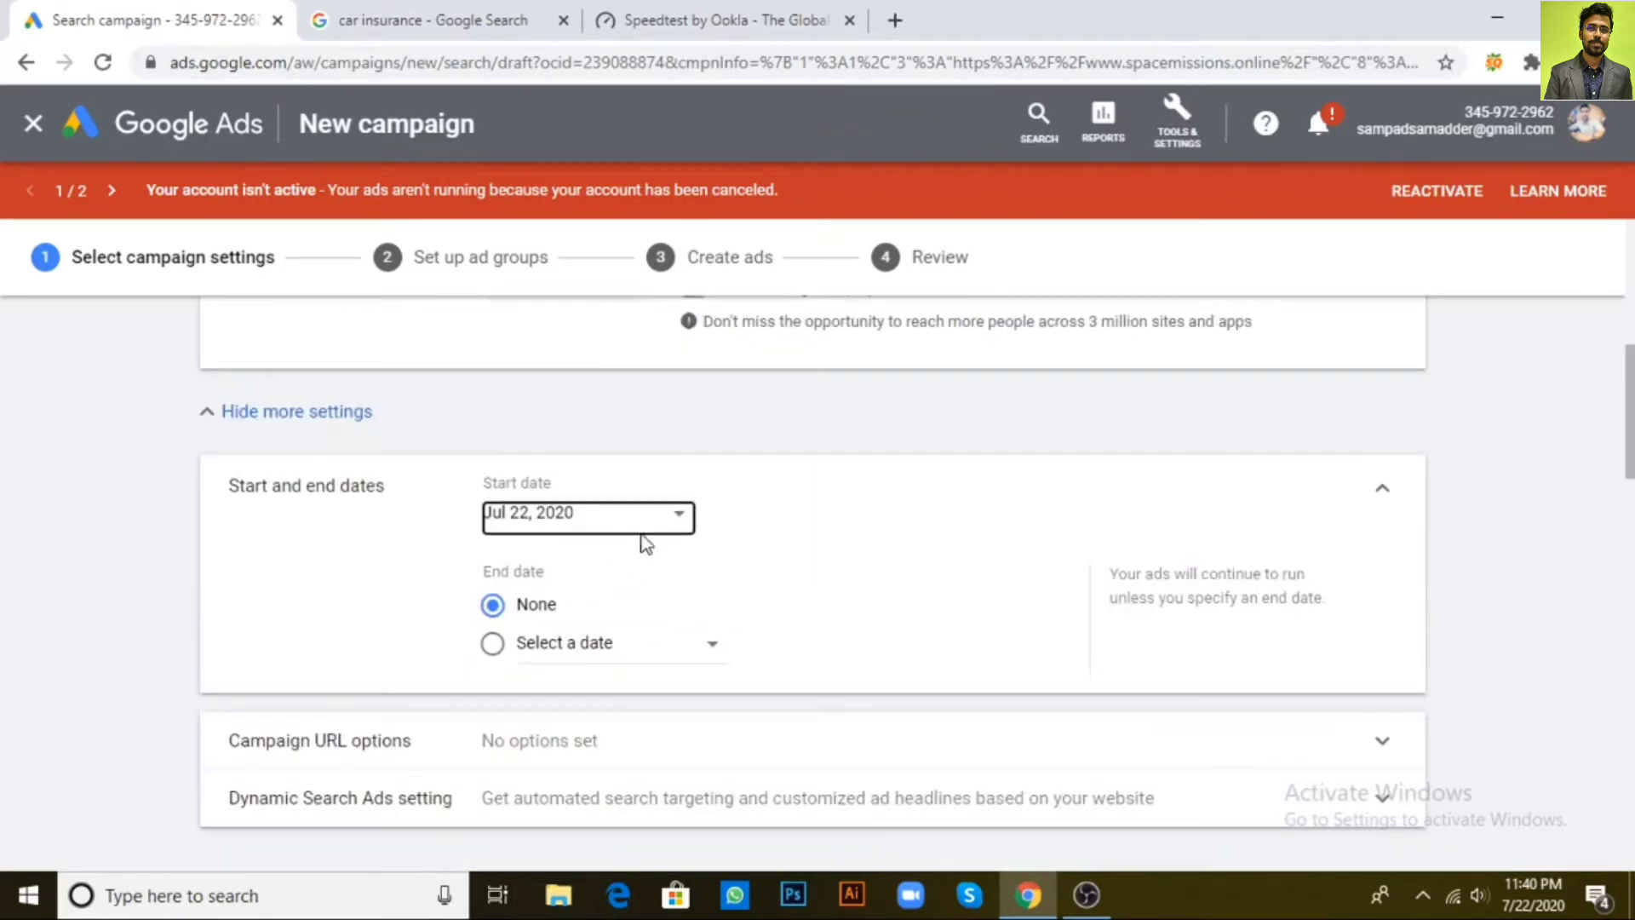
click(698, 520)
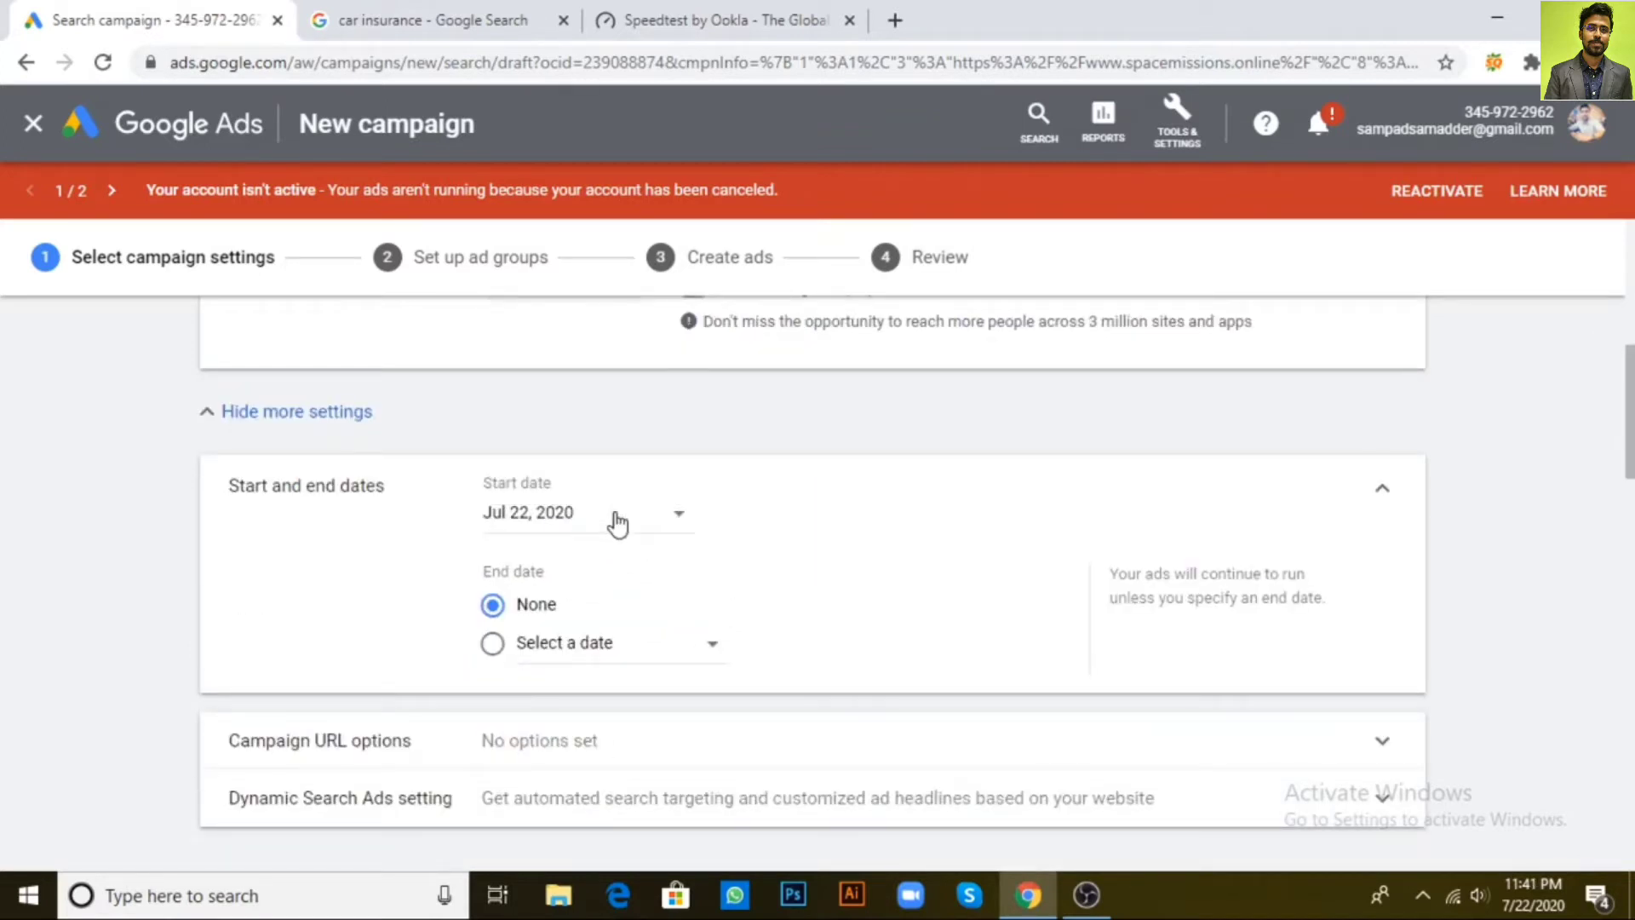
click(687, 517)
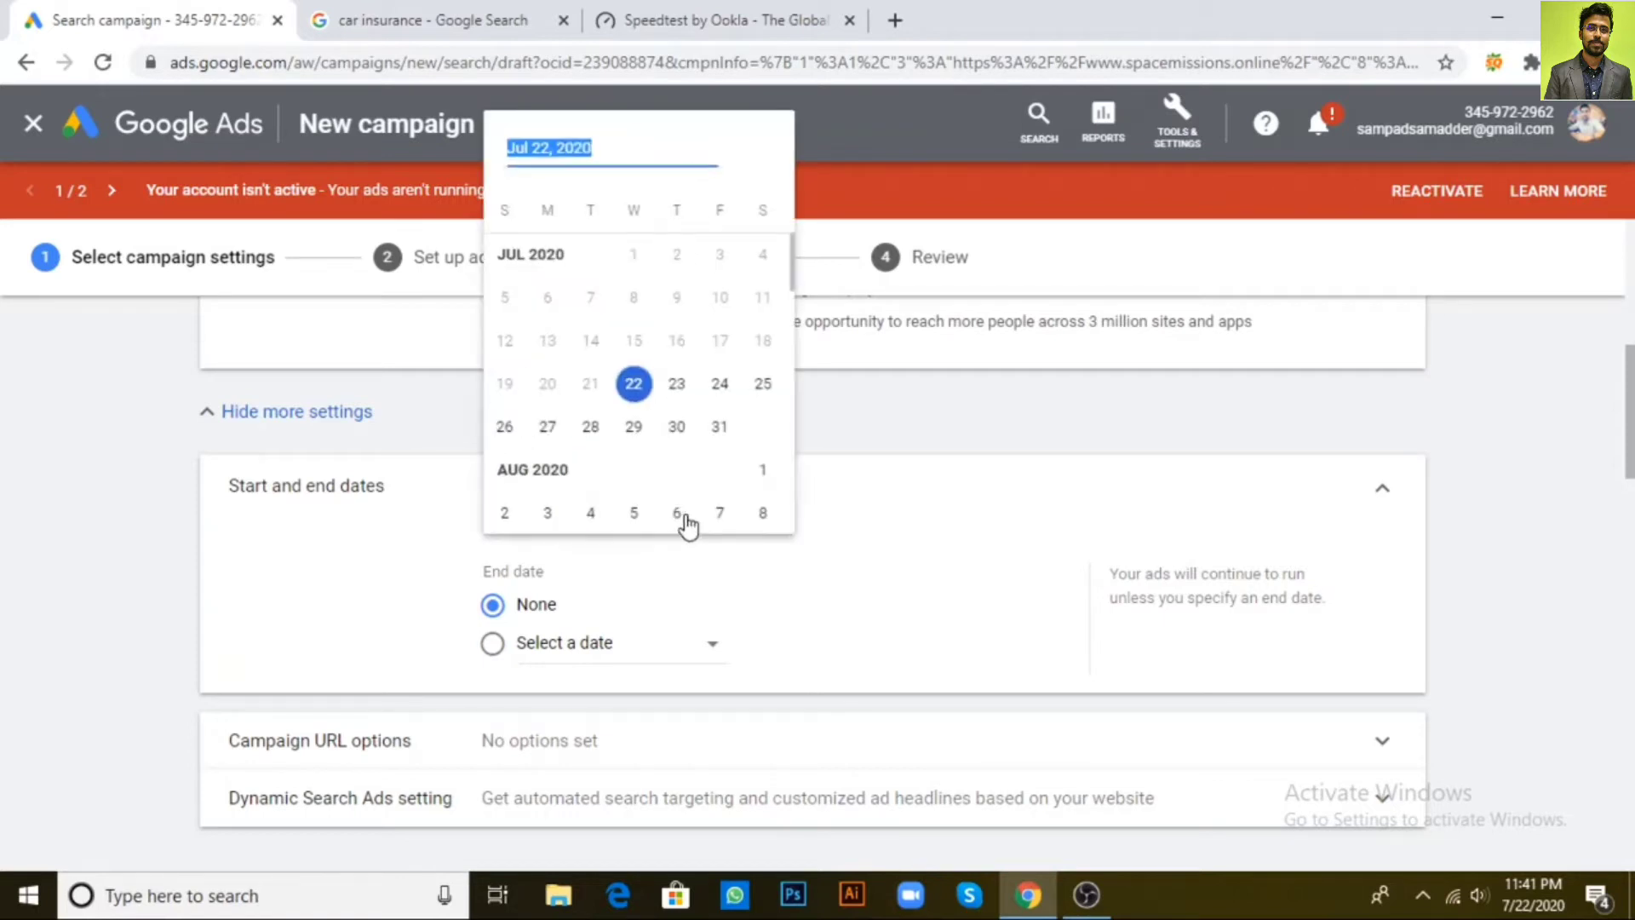
click(719, 383)
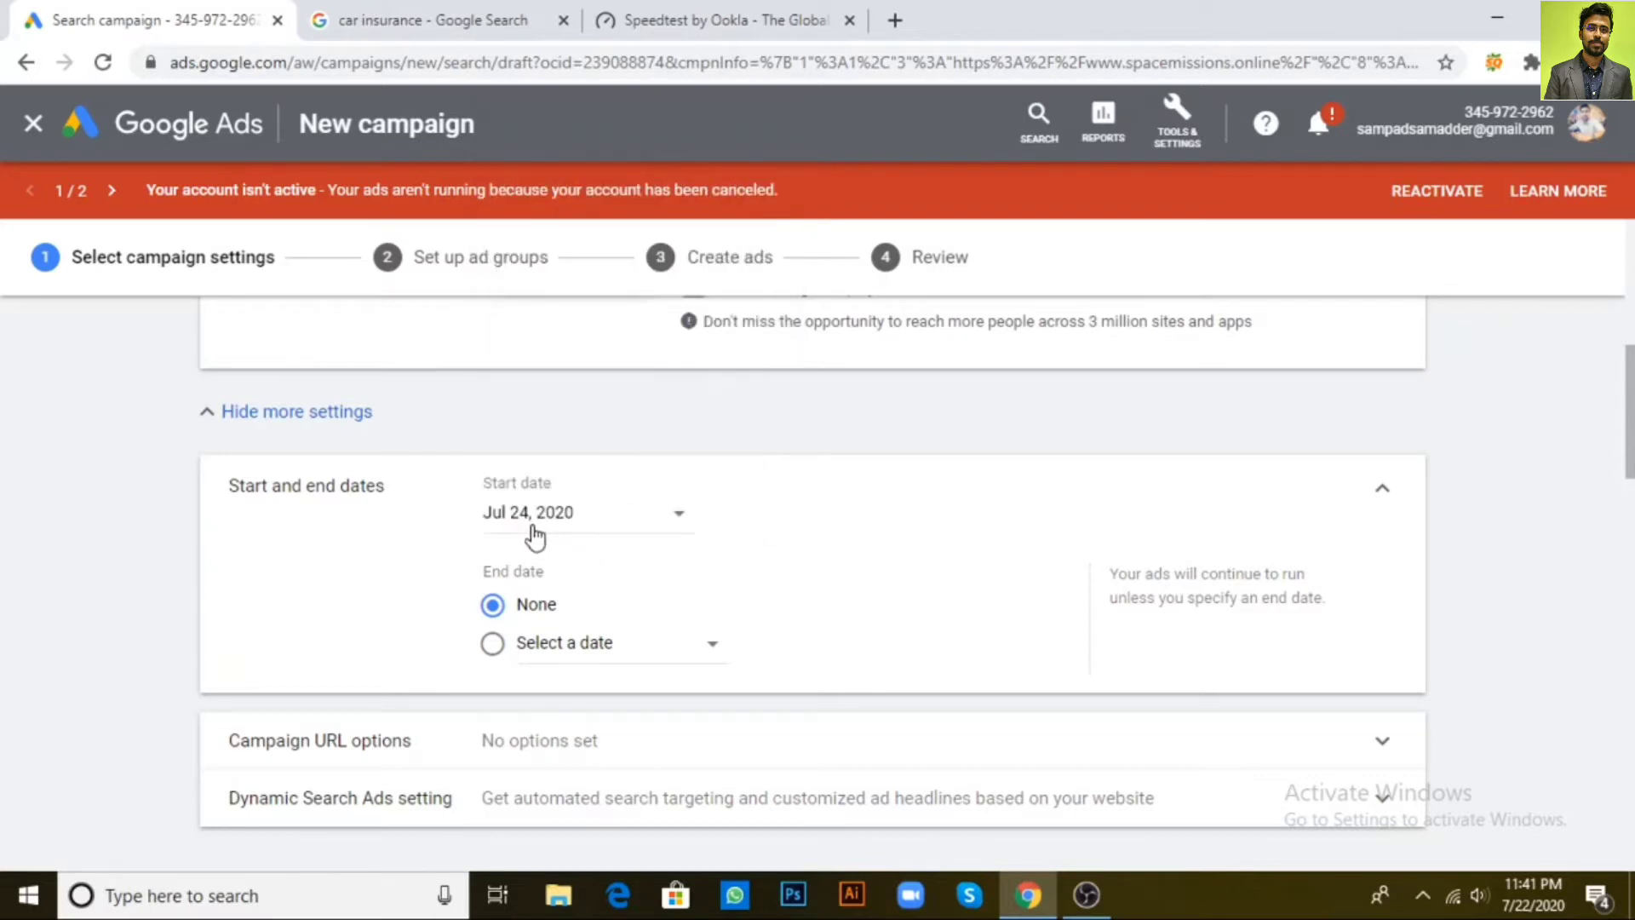
Set the campaign's end date to Jul 30, 2020
click(565, 650)
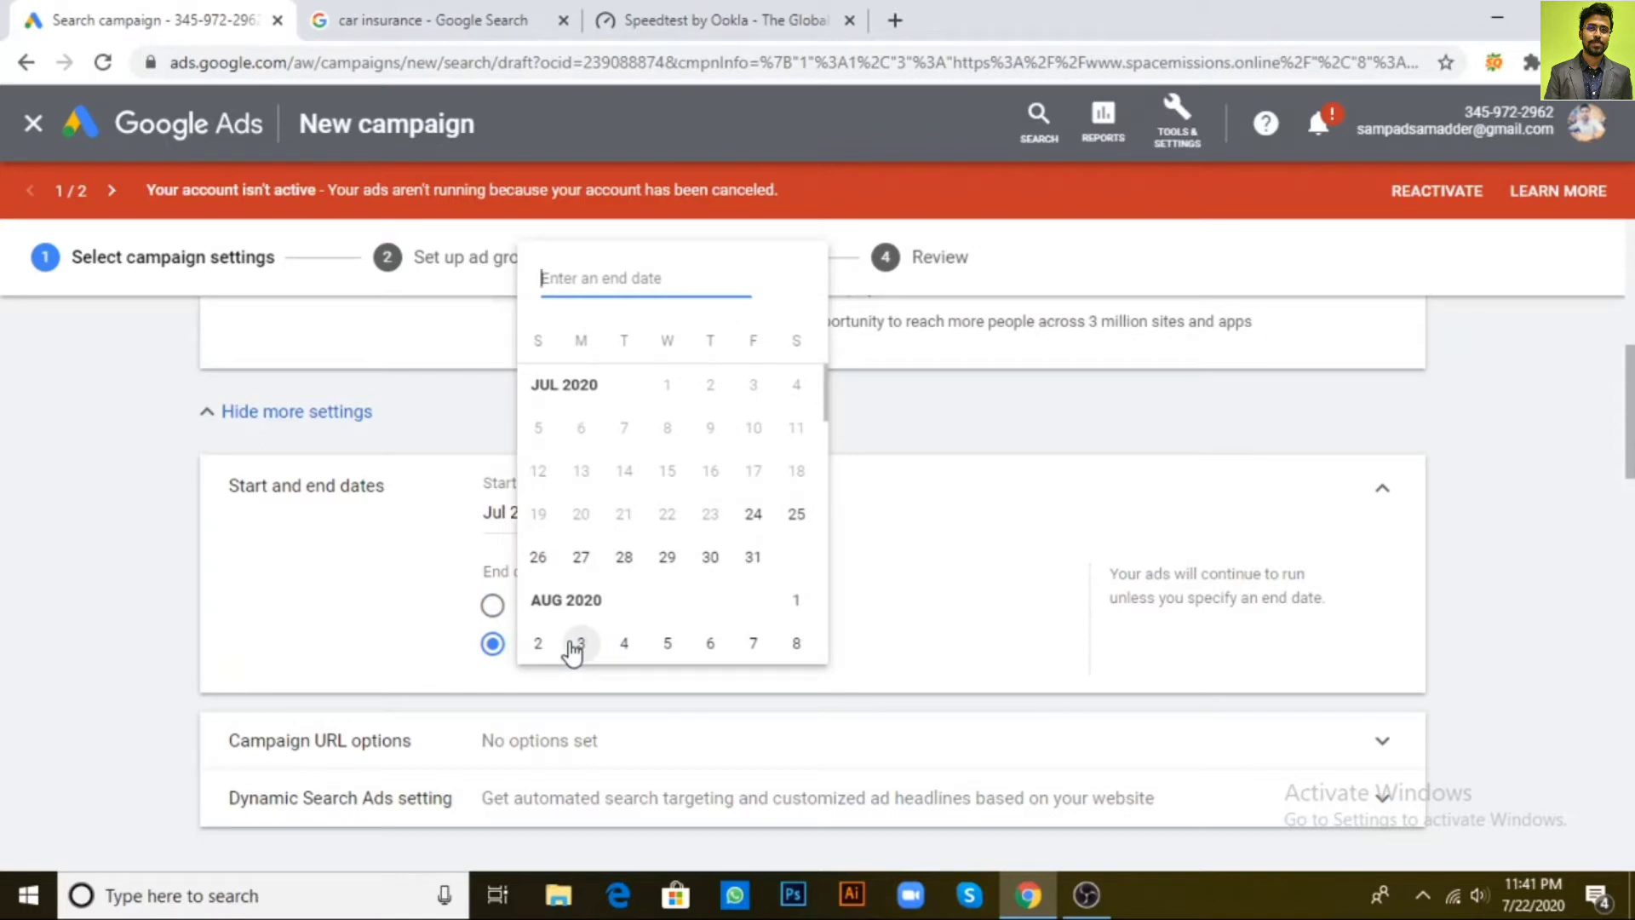
click(1025, 689)
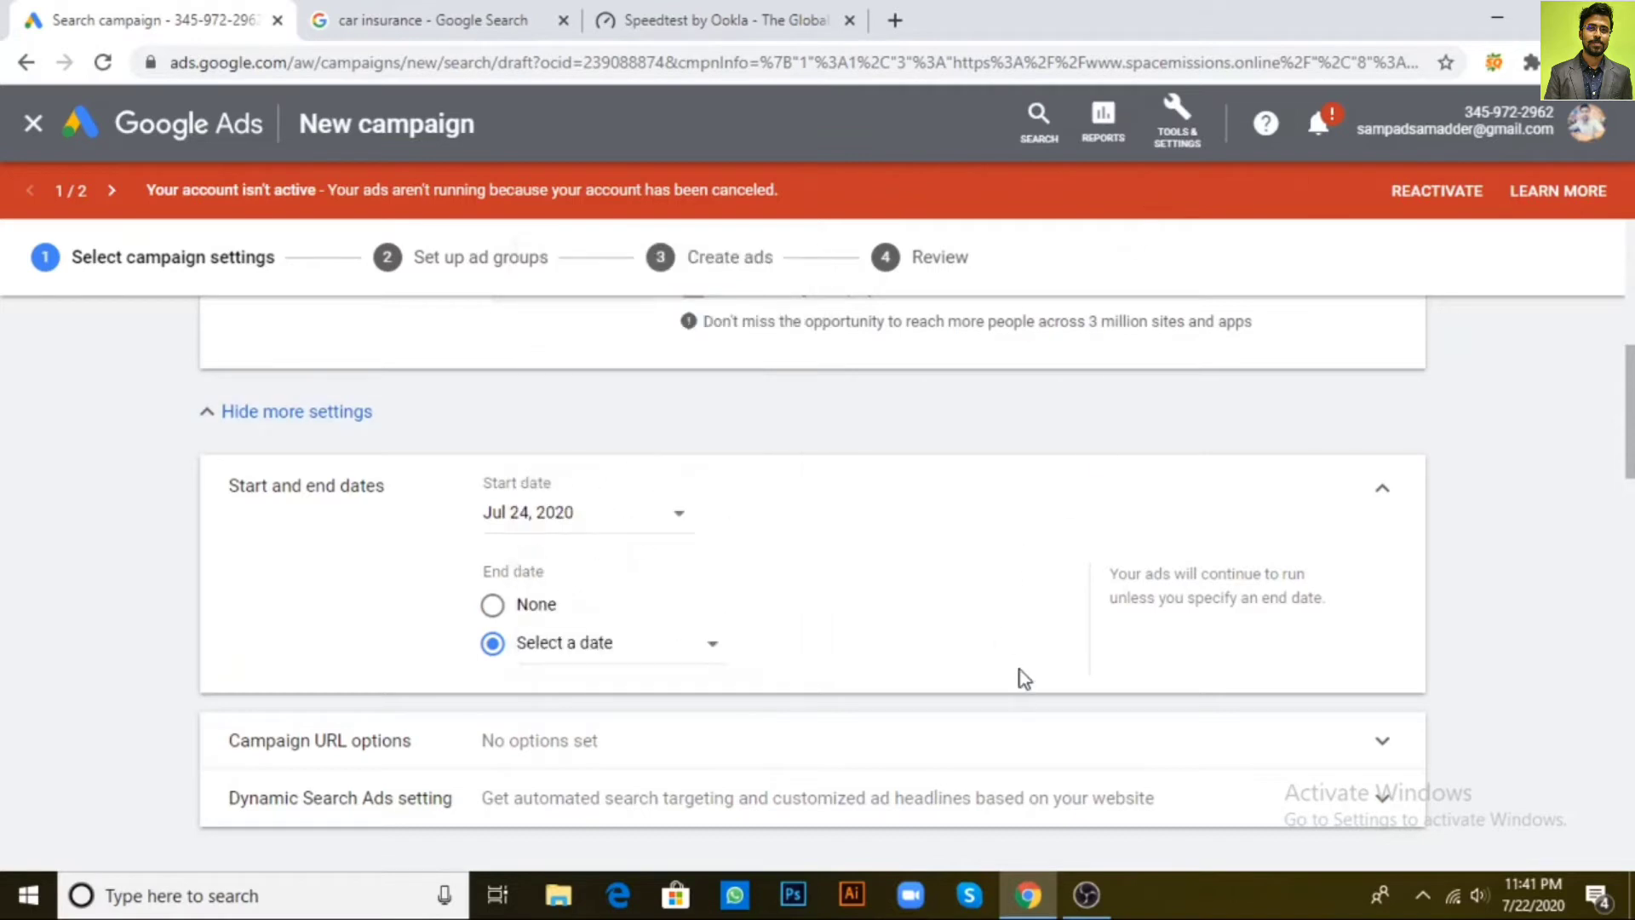
click(630, 656)
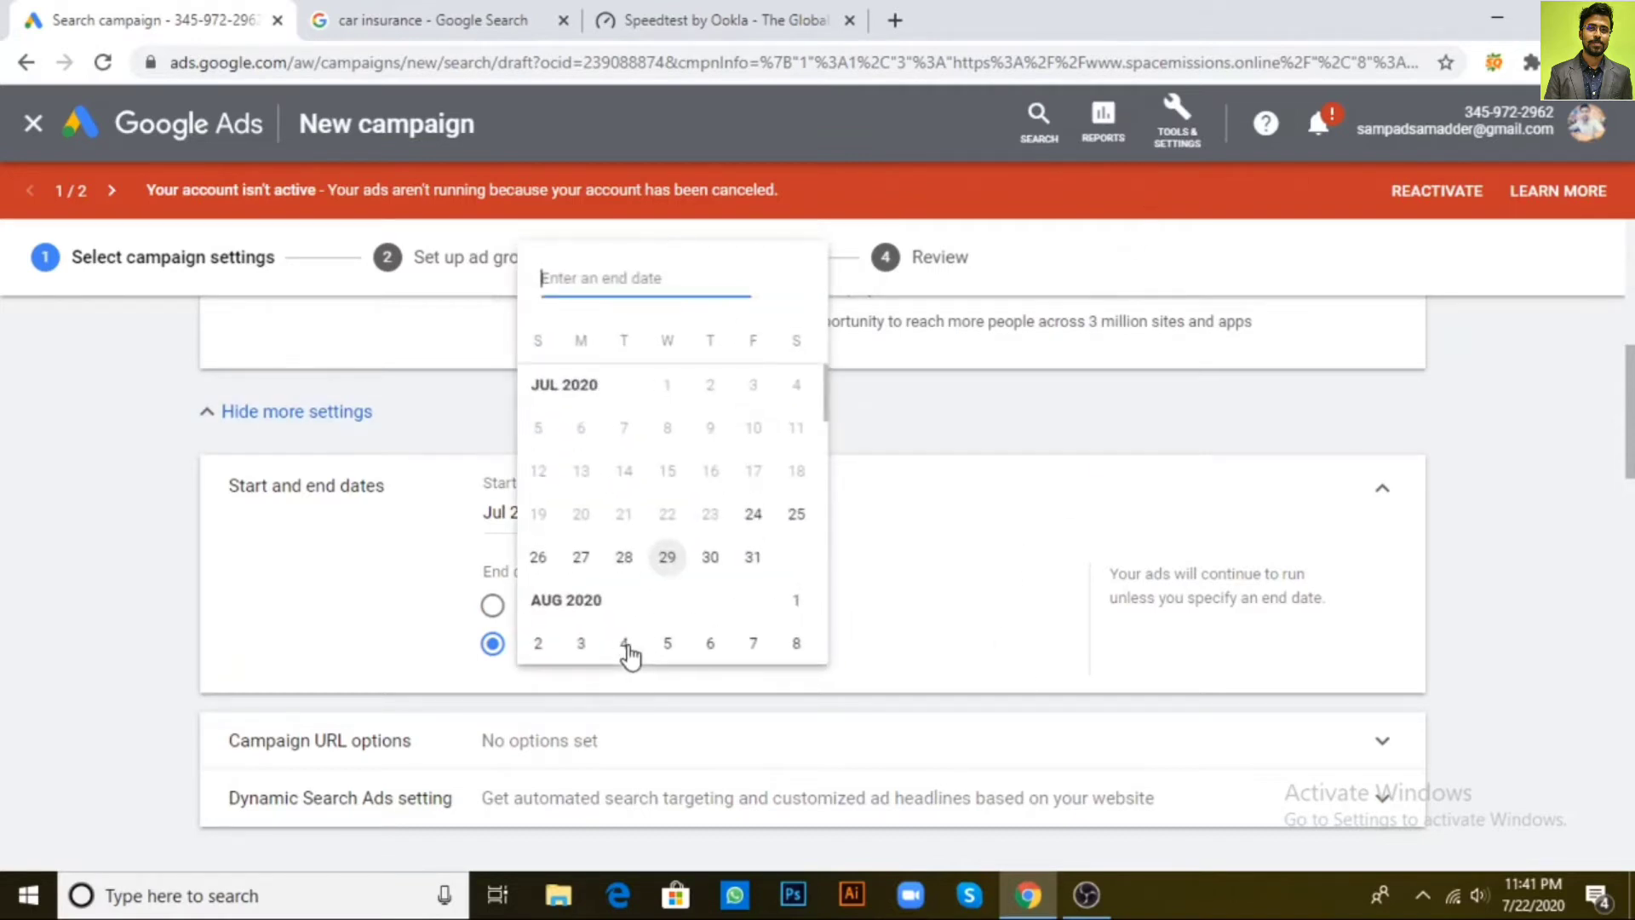
click(714, 559)
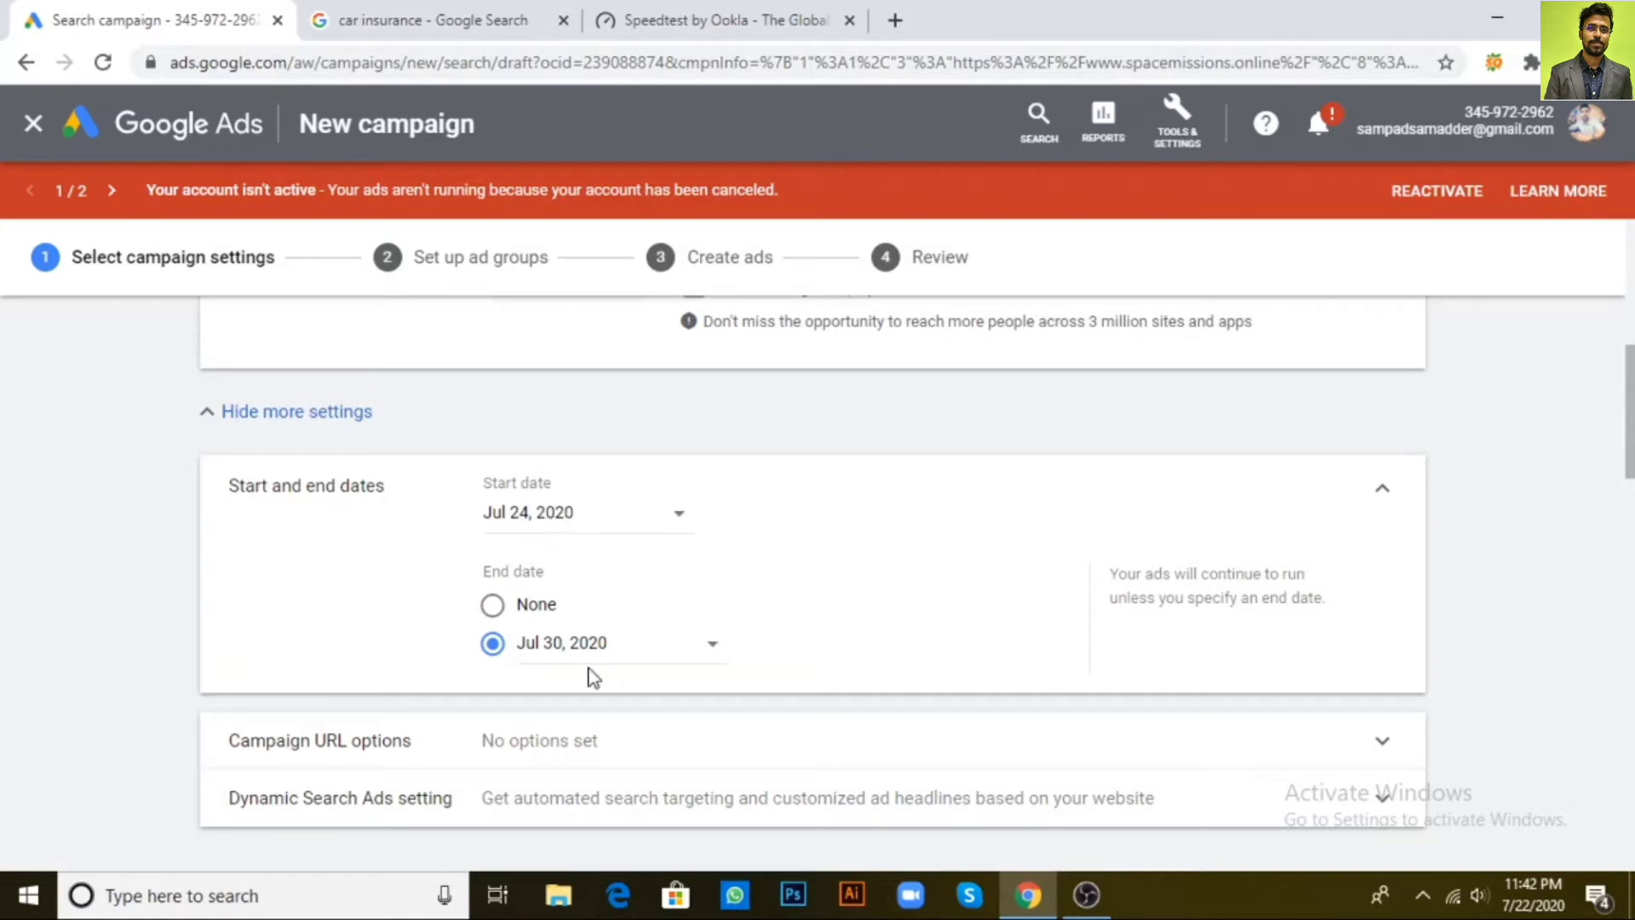
Choose to enter another location and target the city of Mumbai, Maharashtra, India
scroll(767, 604, down, 3)
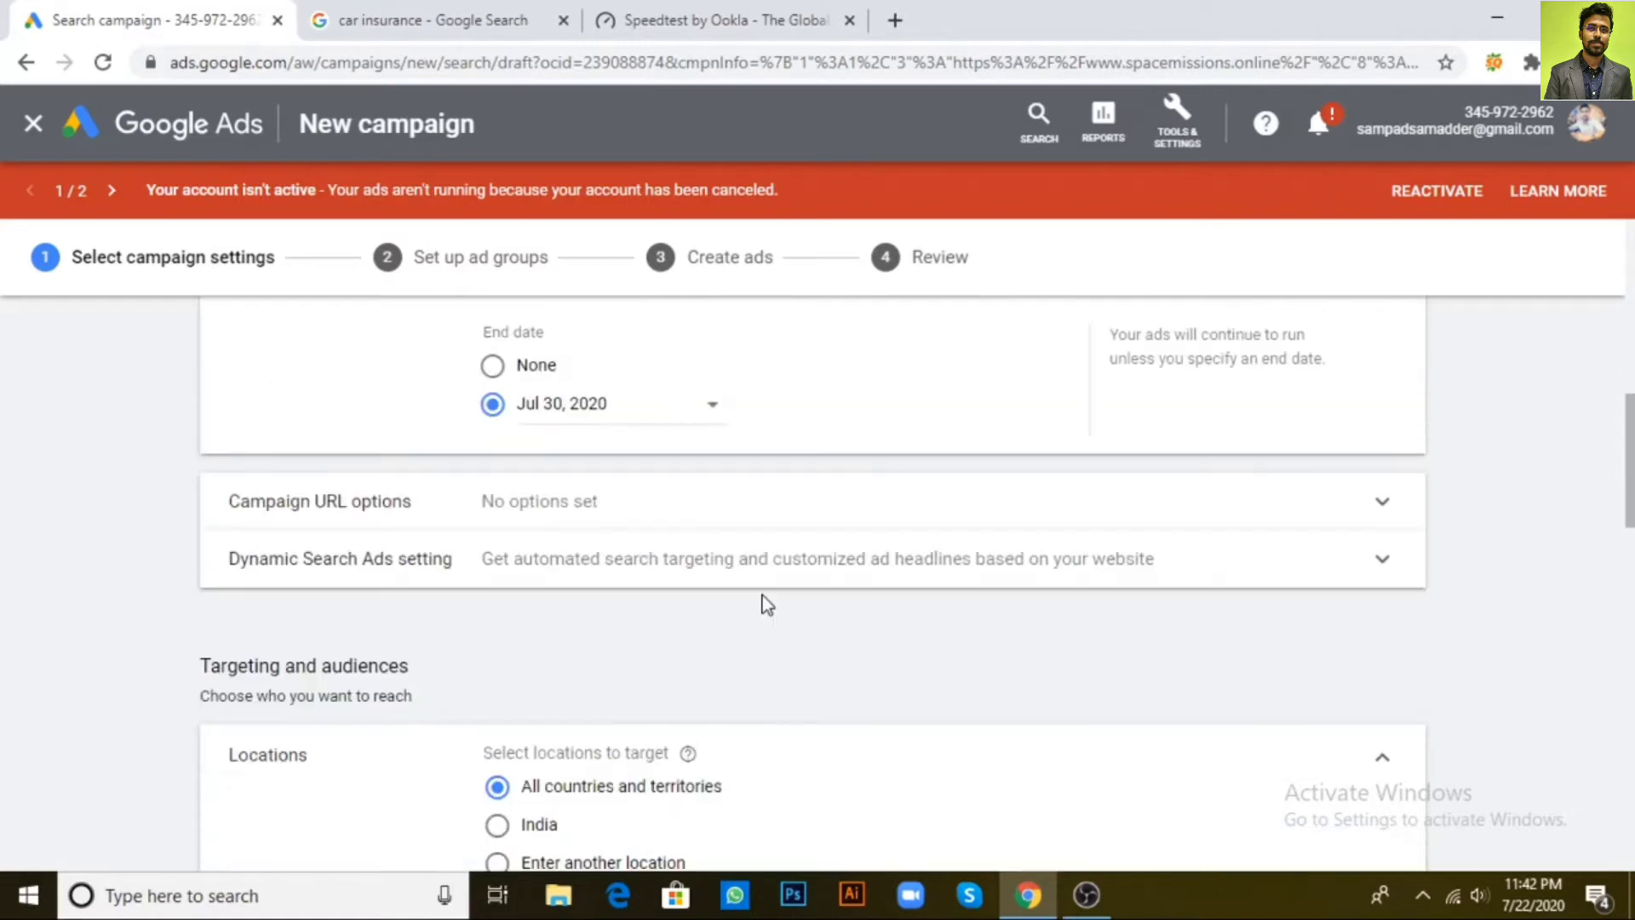
scroll(766, 604, down, 3)
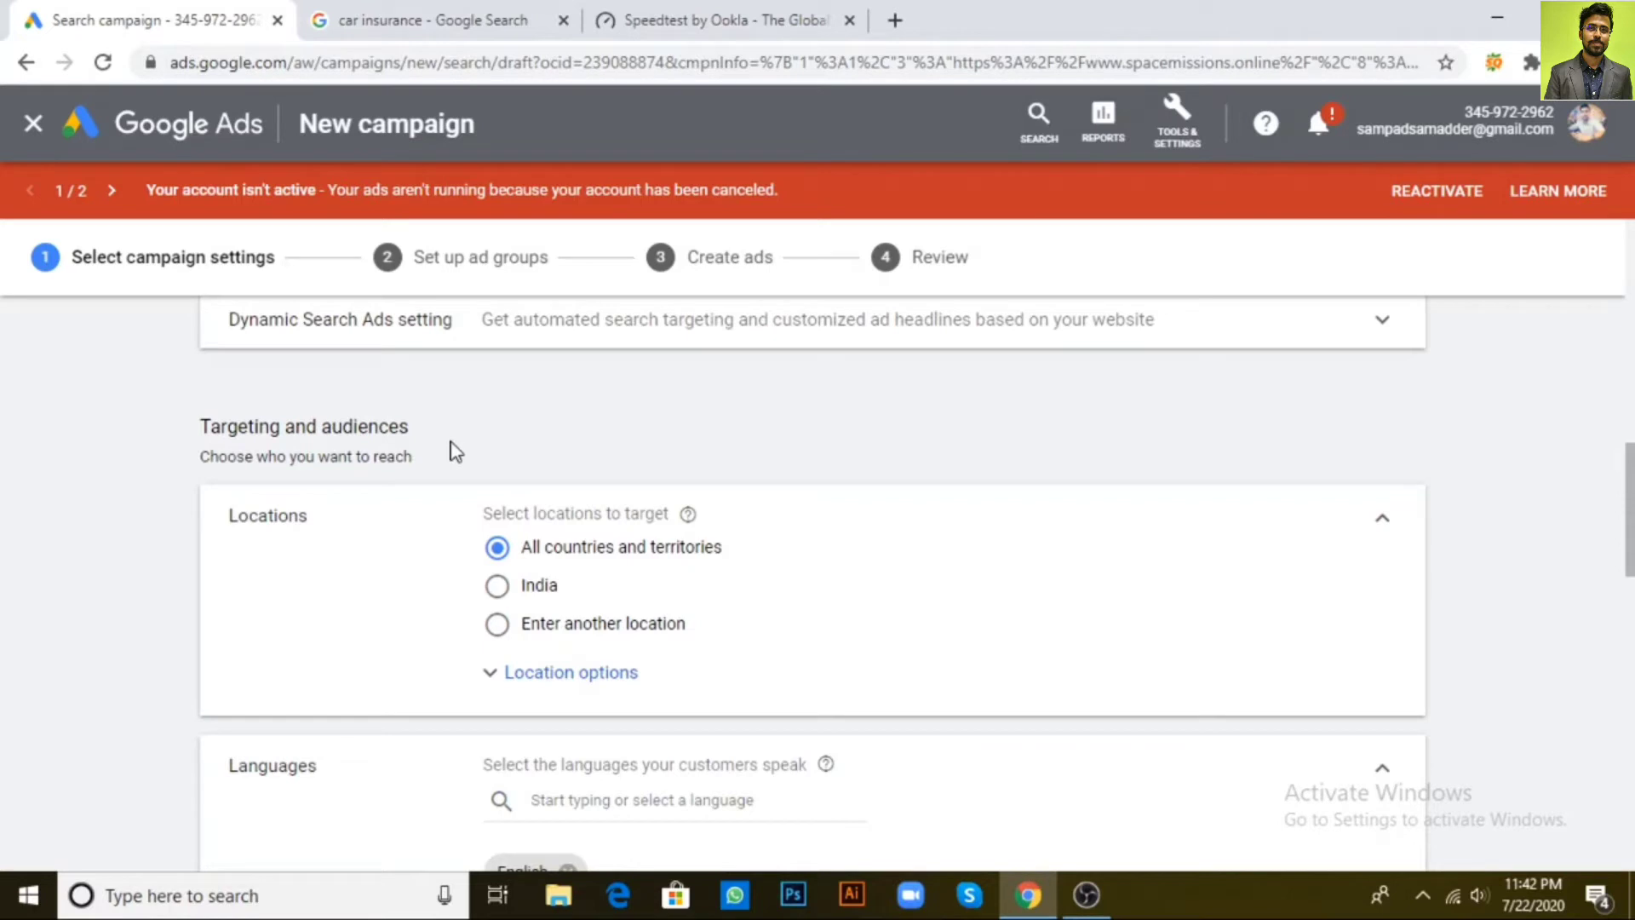
click(516, 590)
click(501, 626)
click(604, 674)
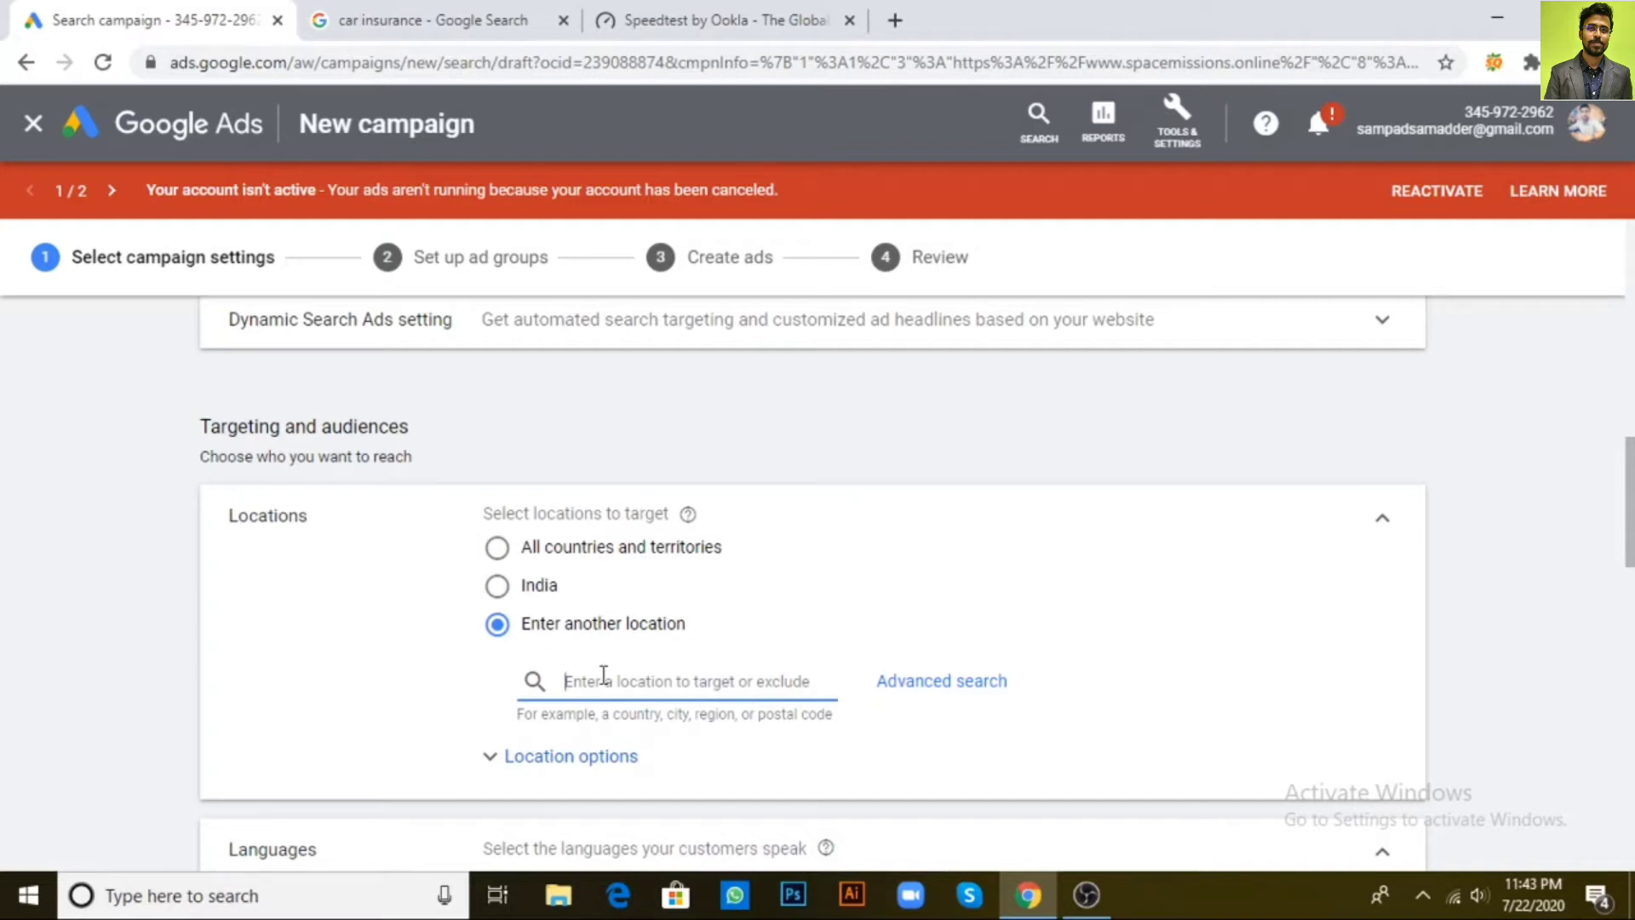
text(mu)
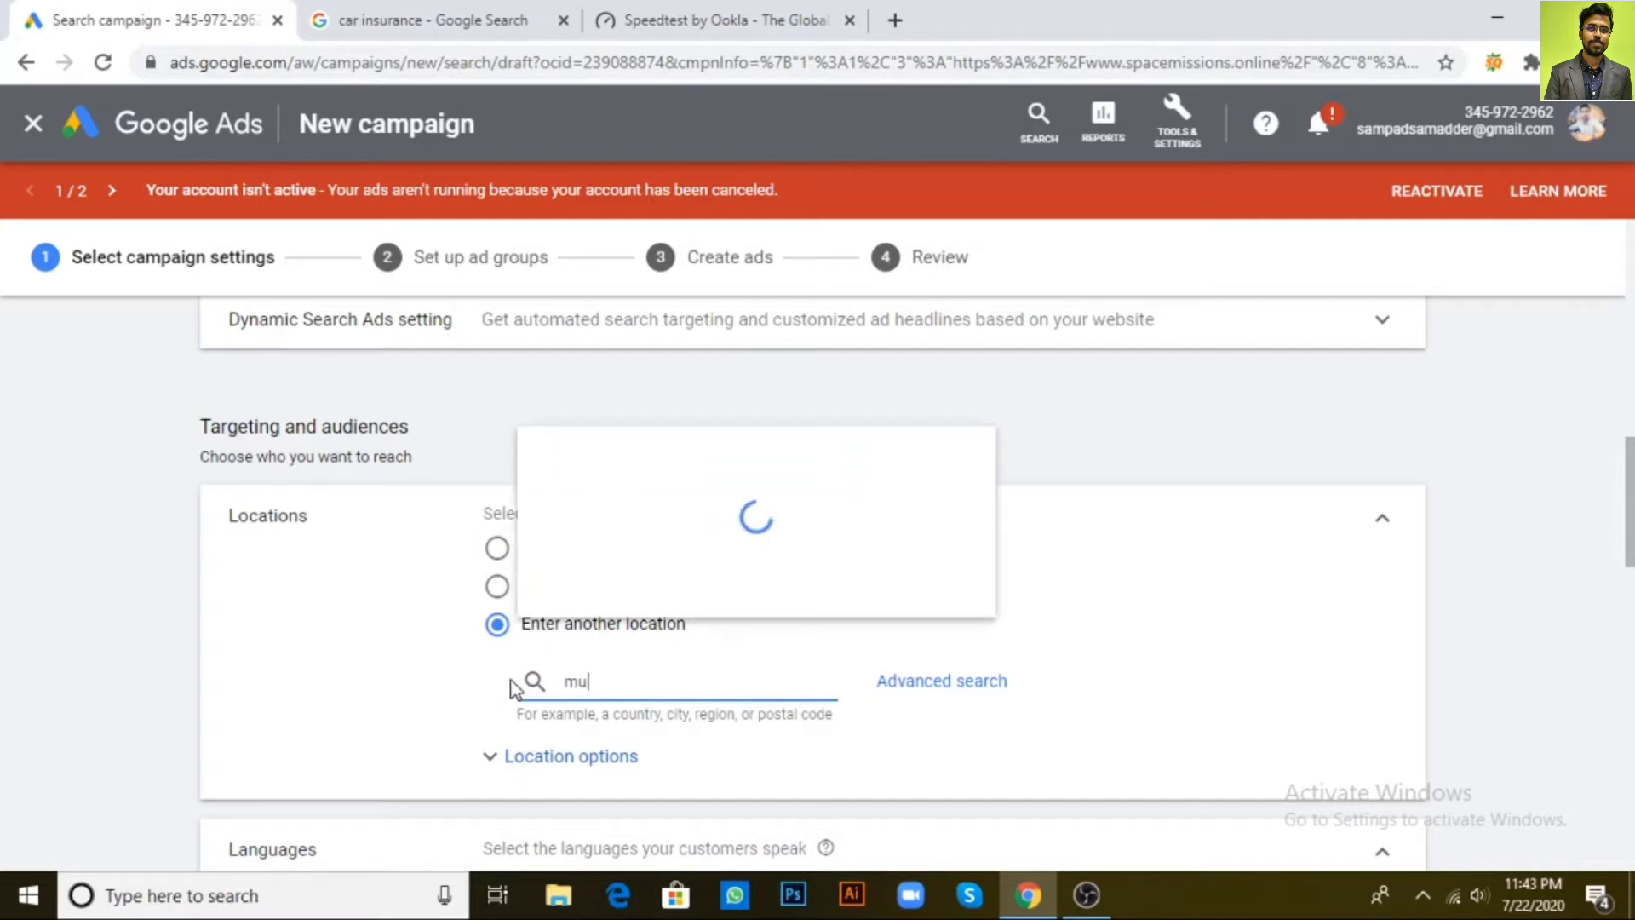
text(mbai)
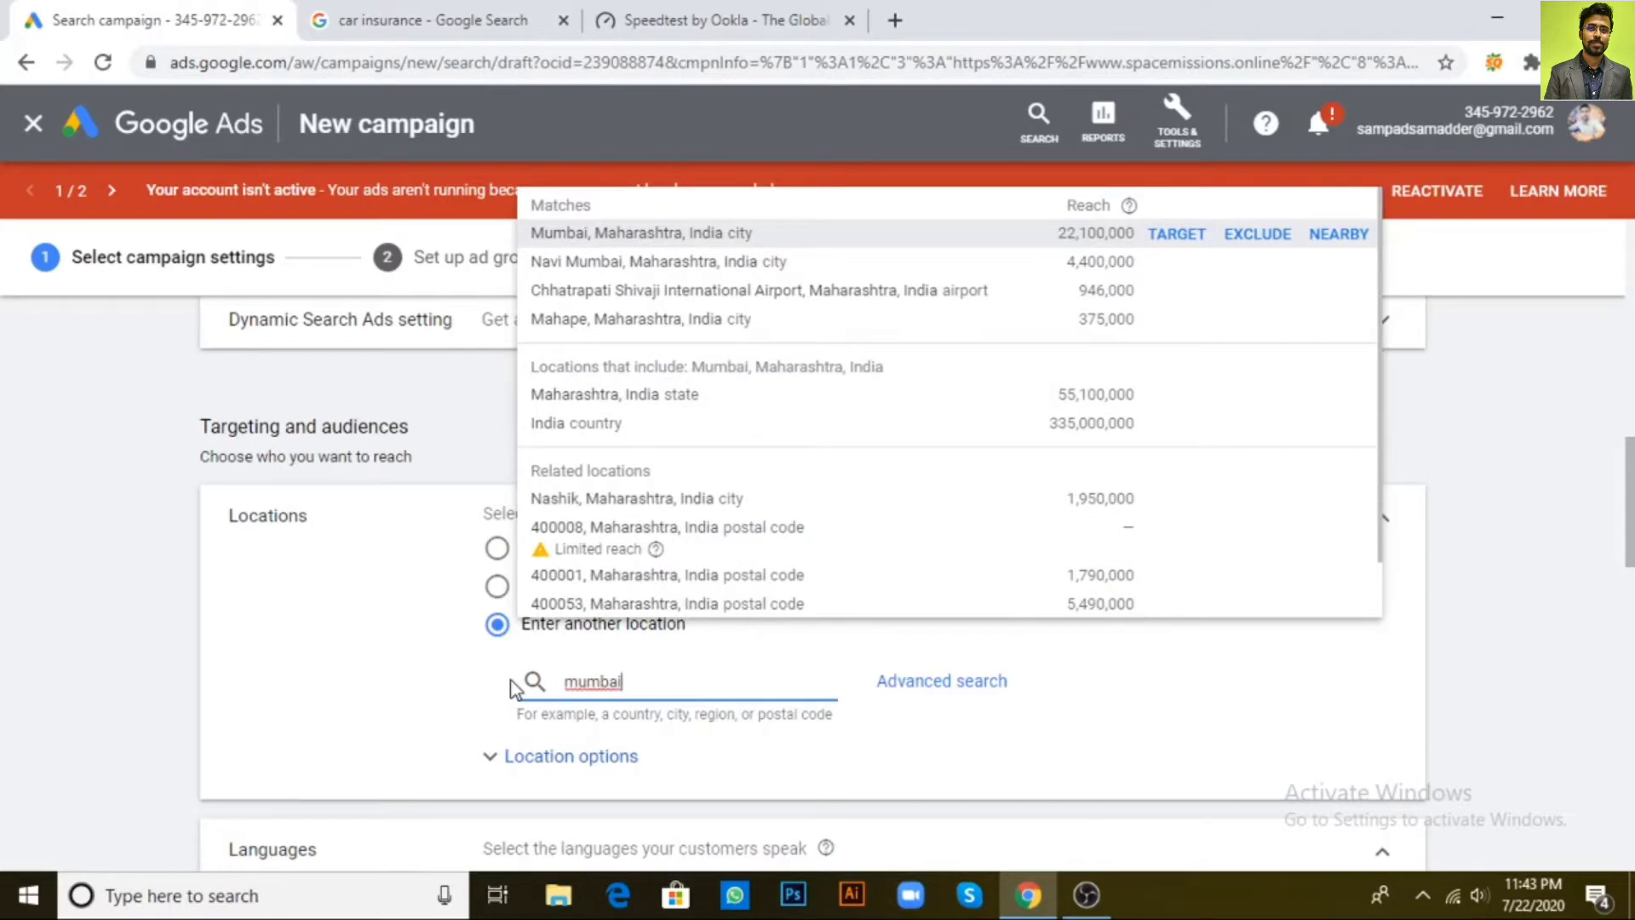
click(1176, 238)
Search for "church gate" as a further location to target
scroll(765, 637, down, 3)
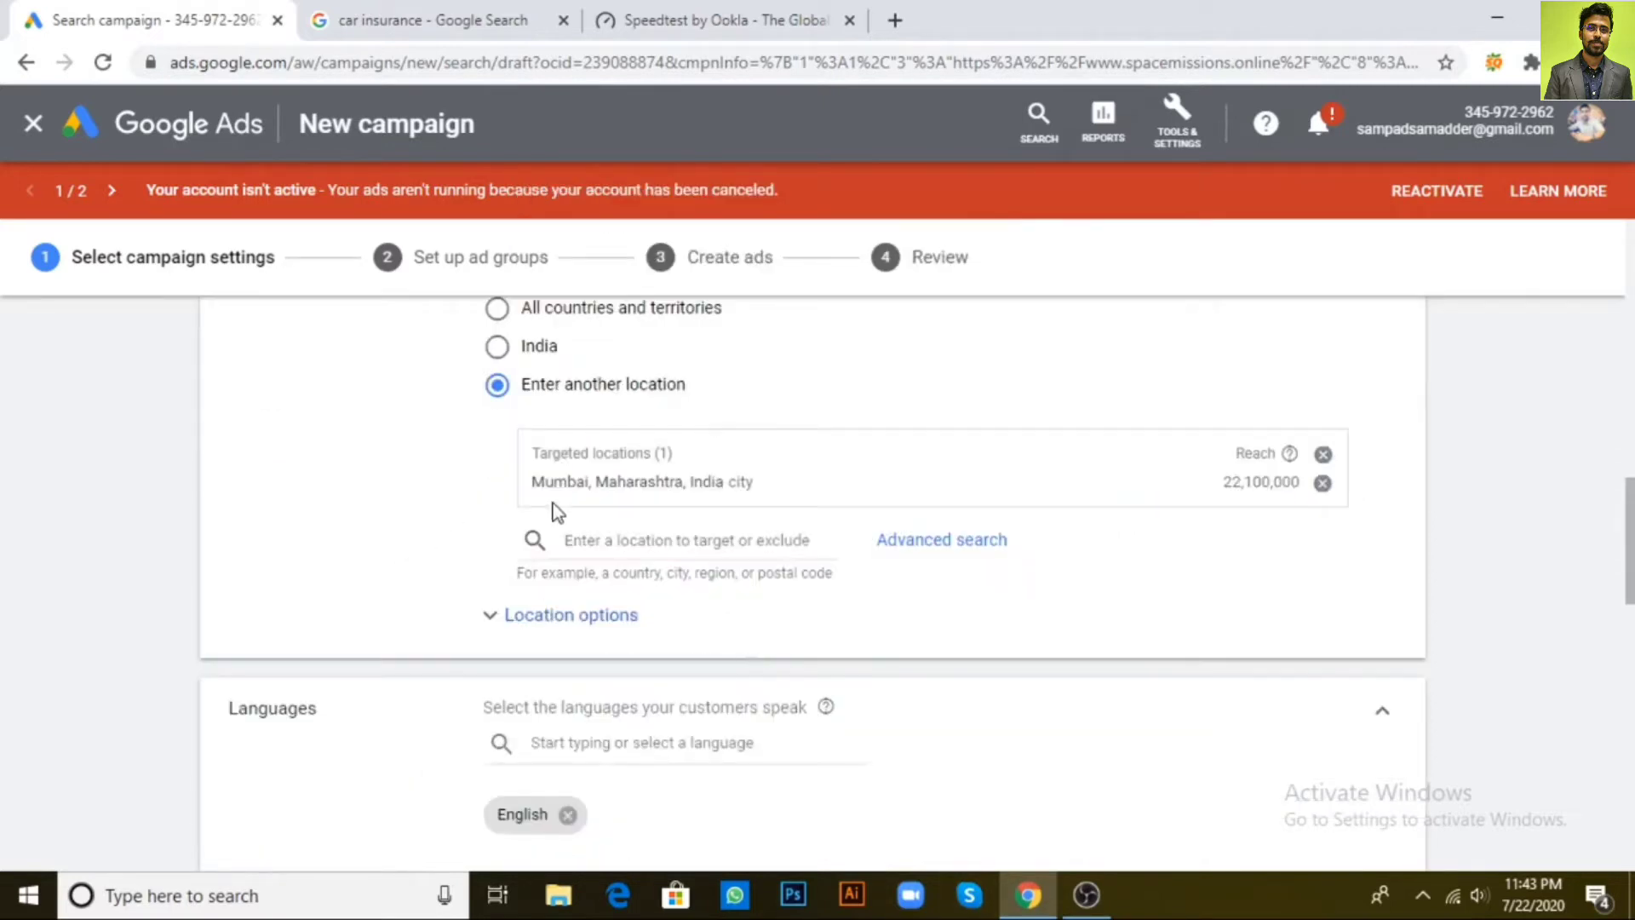
right_click(680, 540)
text(rch)
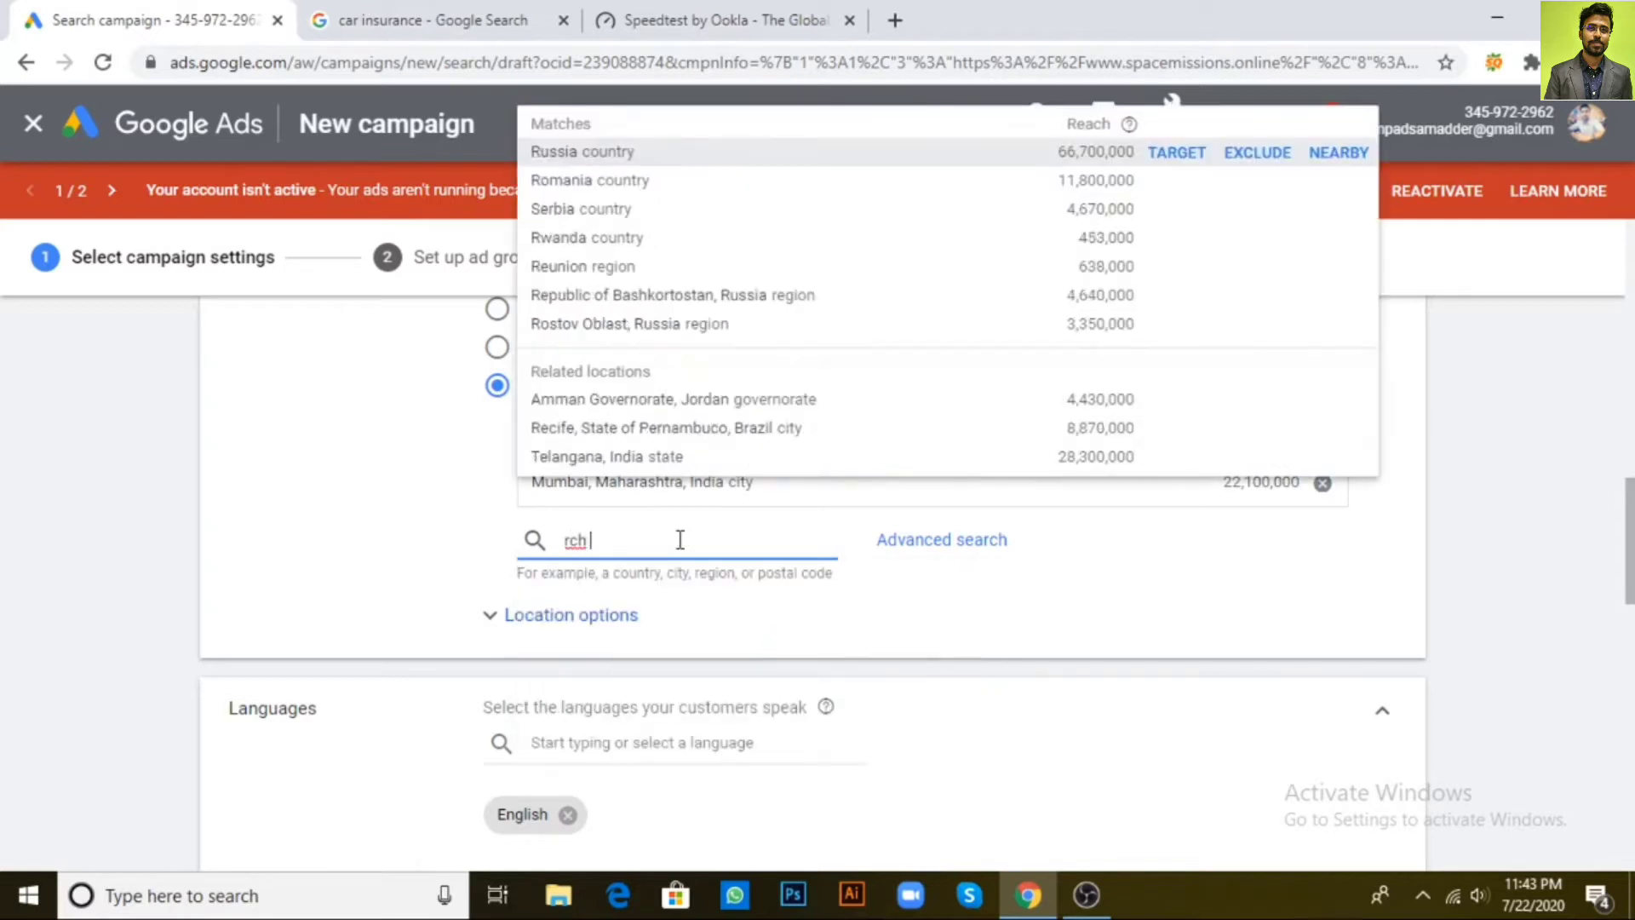
key(BackSpace)
key(BackSpace)
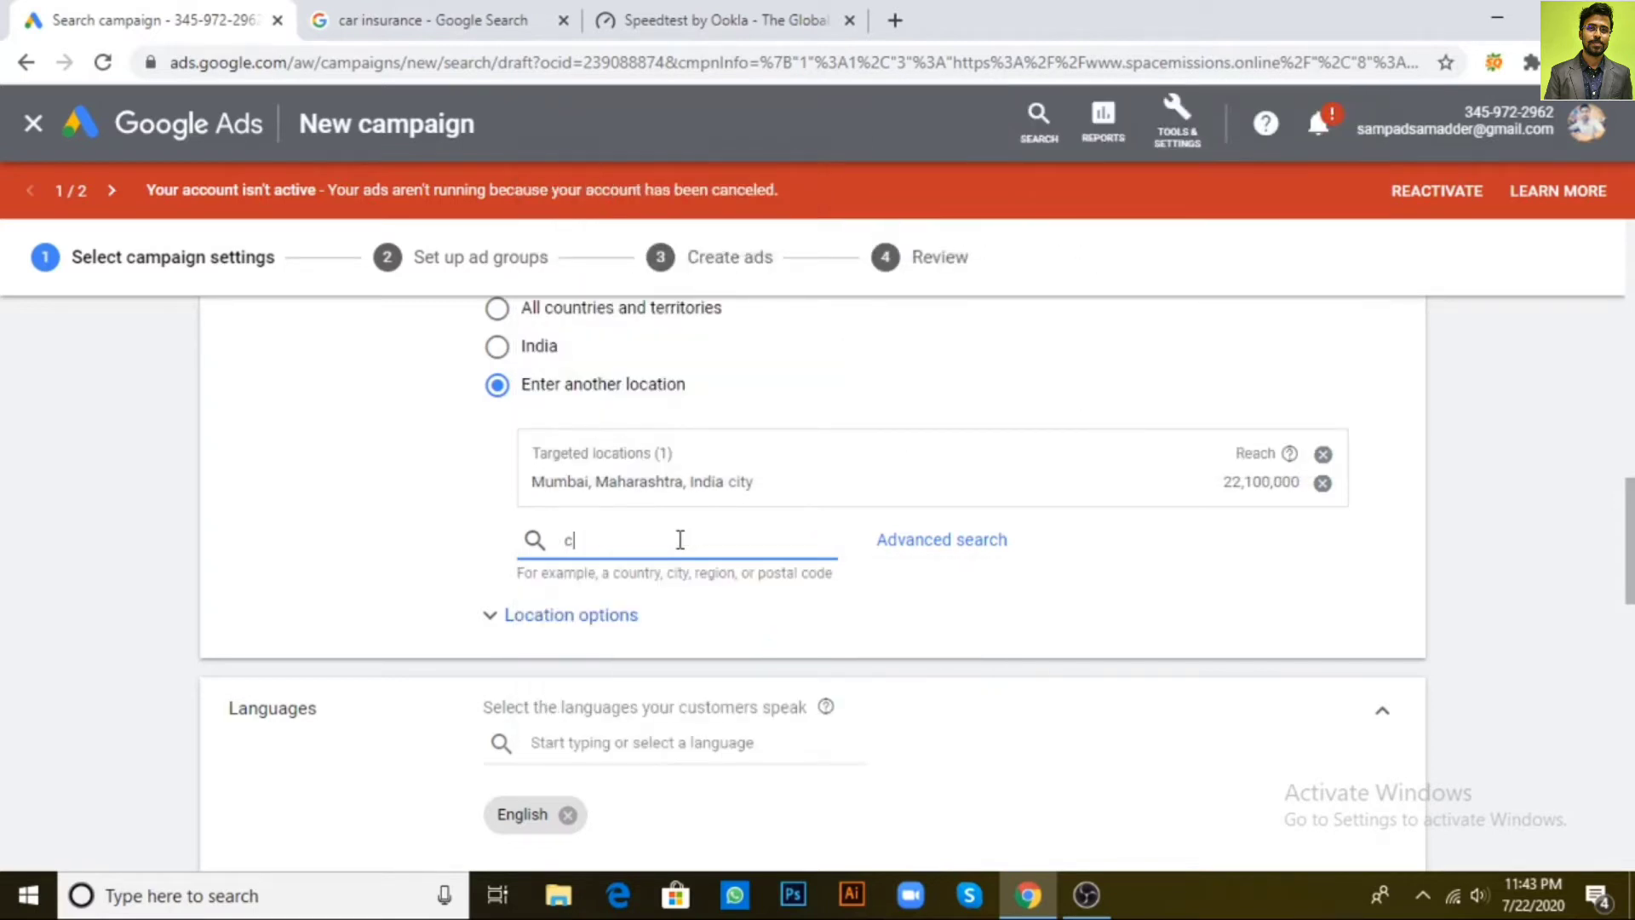
text(church)
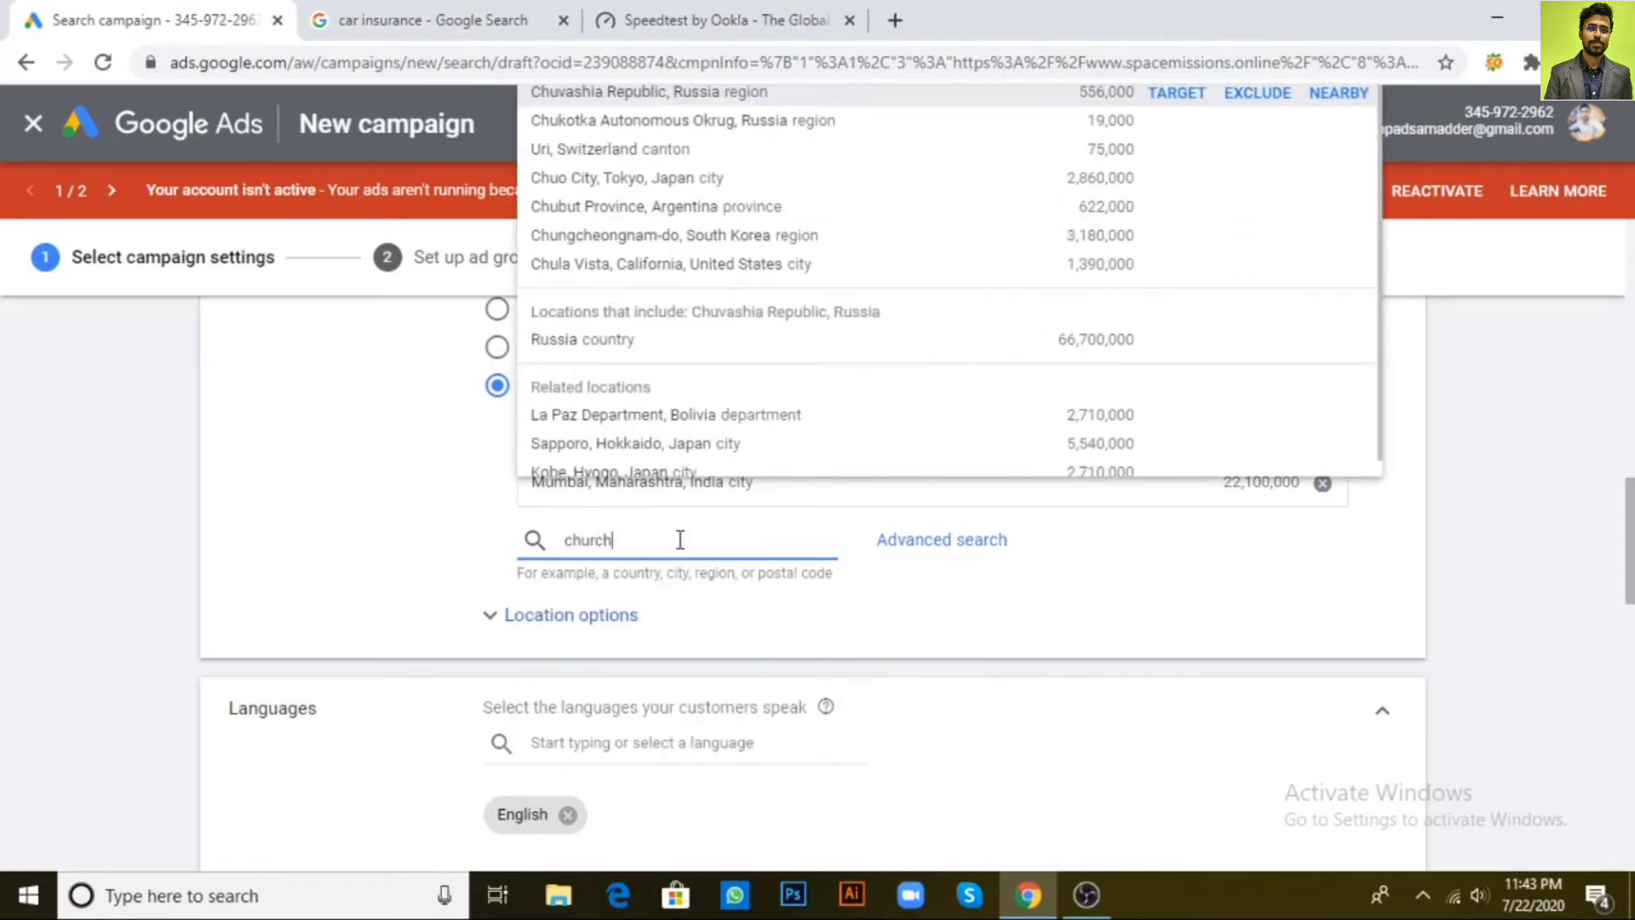
text( gate)
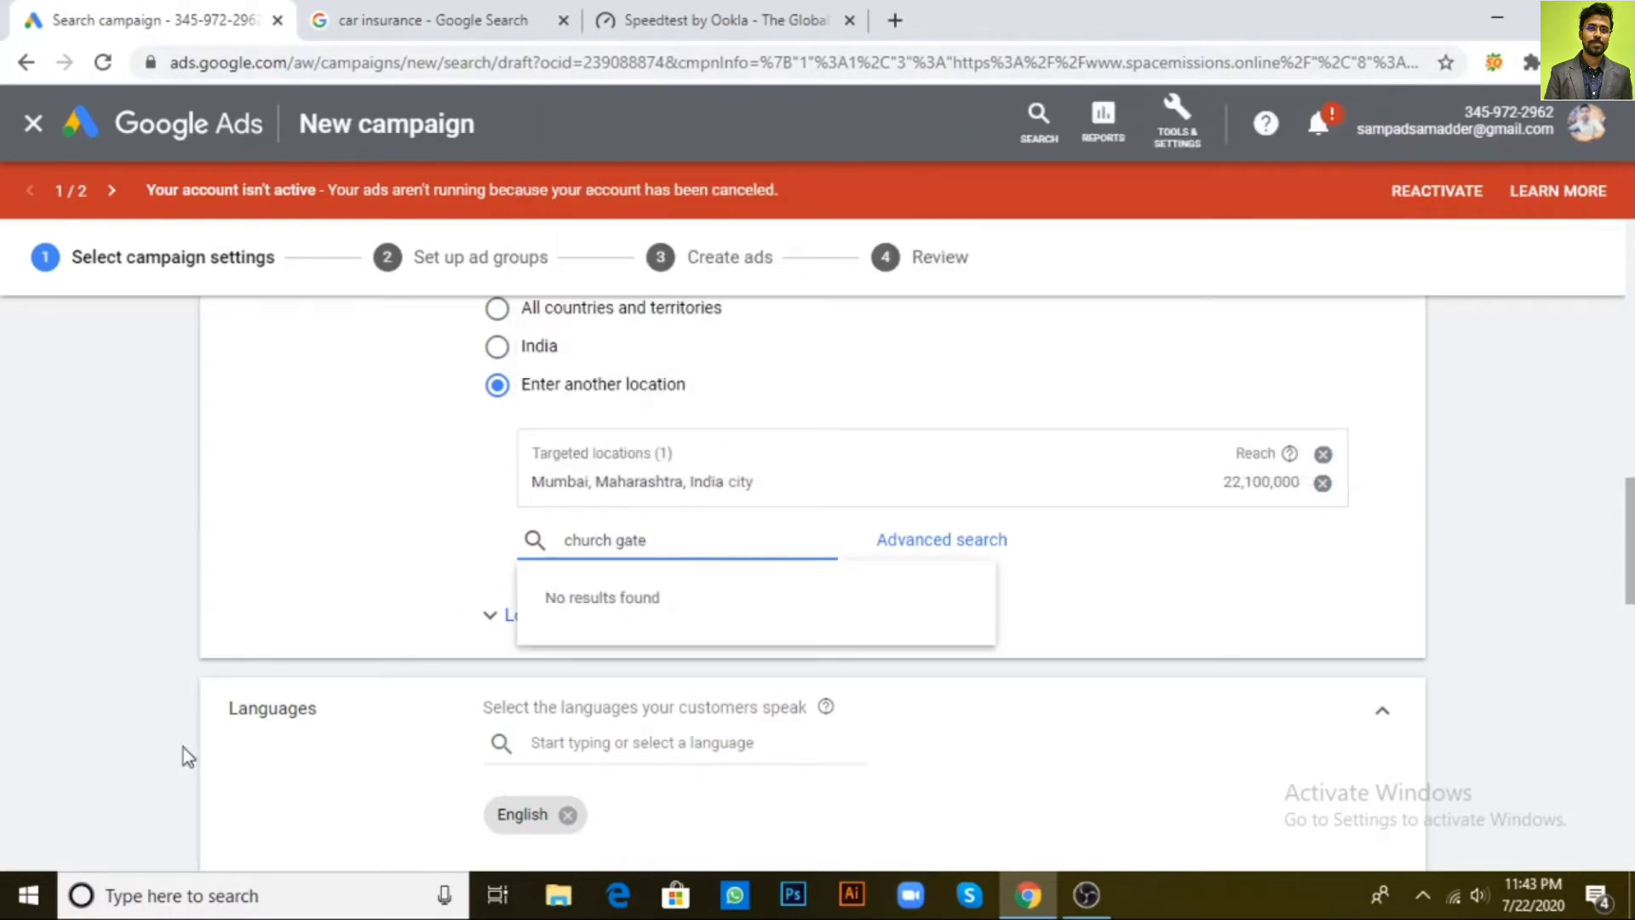
Replace the location search with "bandra" and exclude the postal code 400060, Maharashtra, India
drag(653, 538, 499, 545)
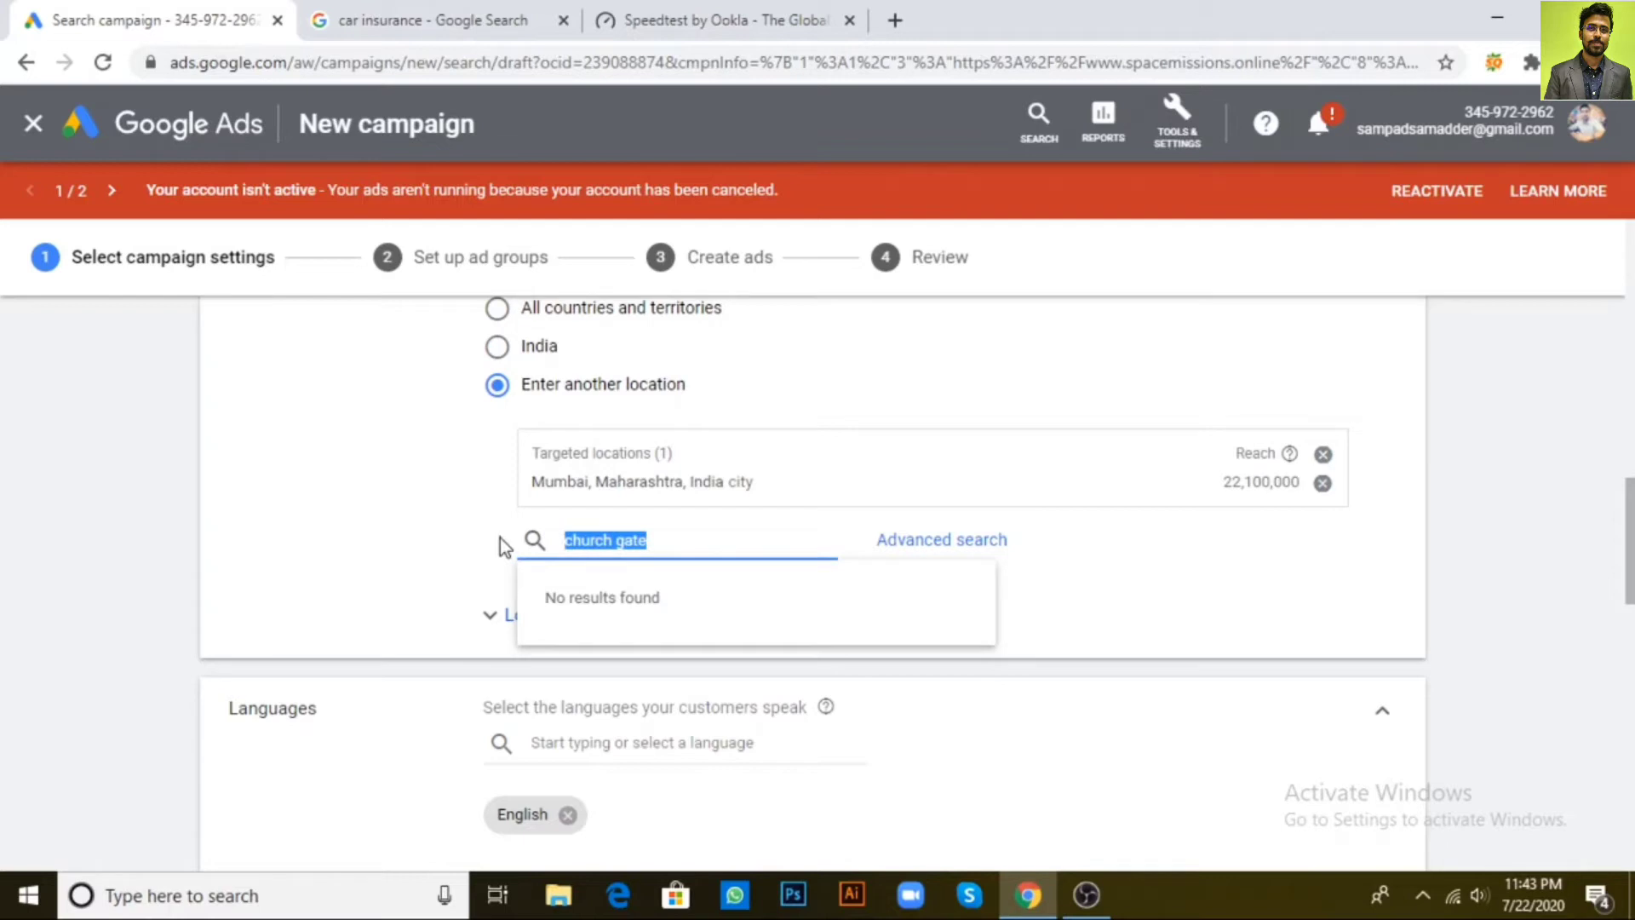
key(BackSpace)
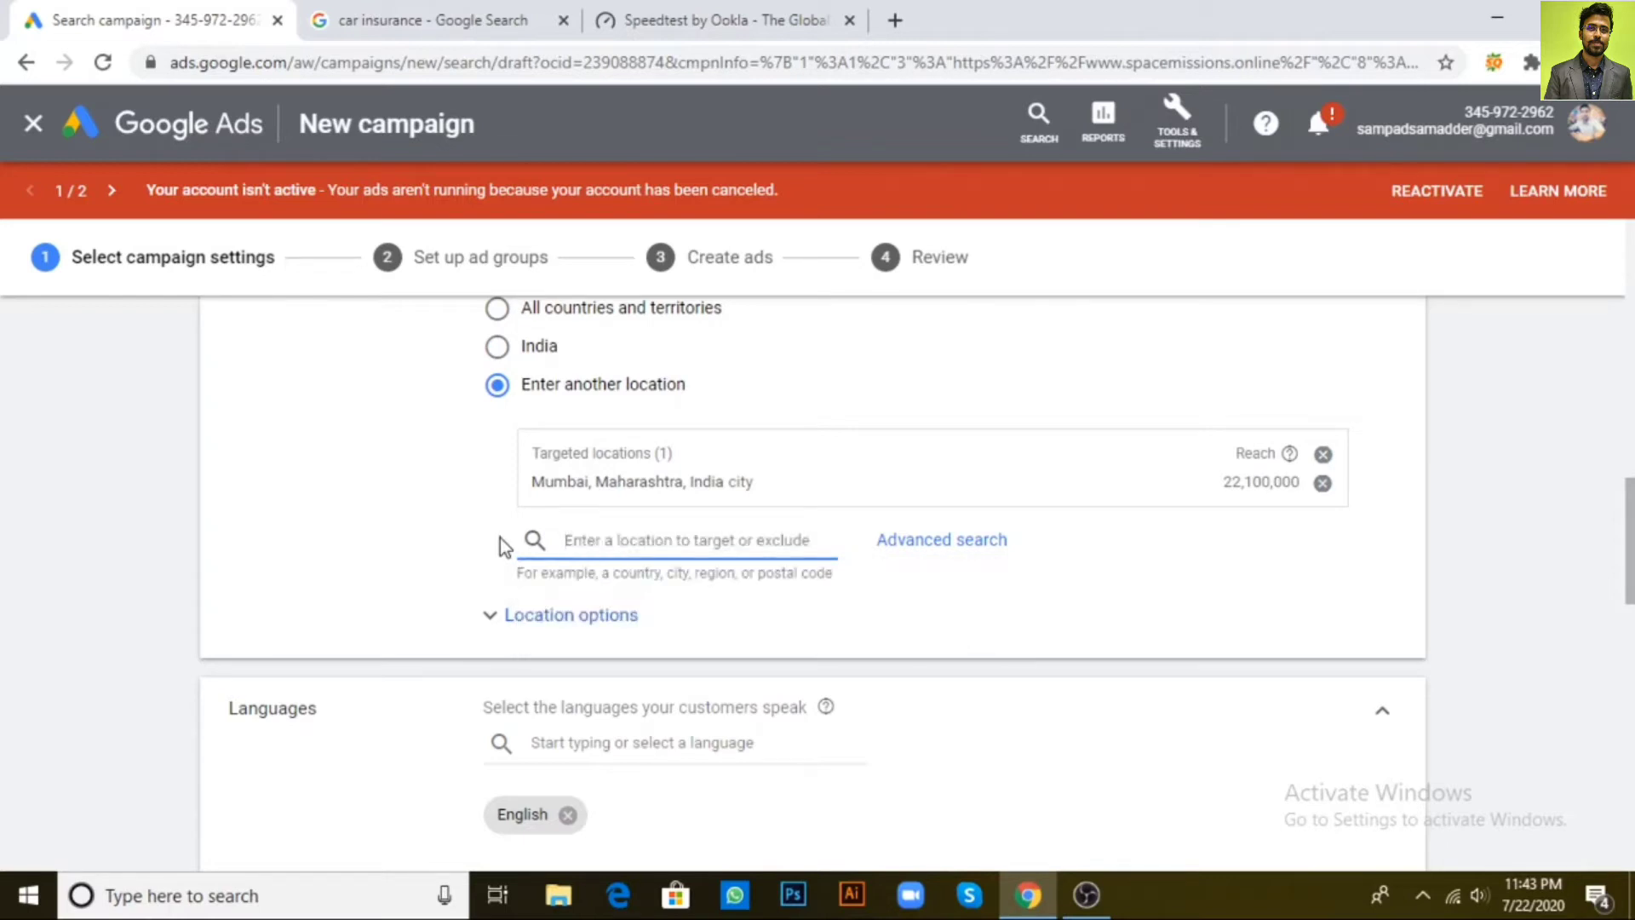
text(bandra)
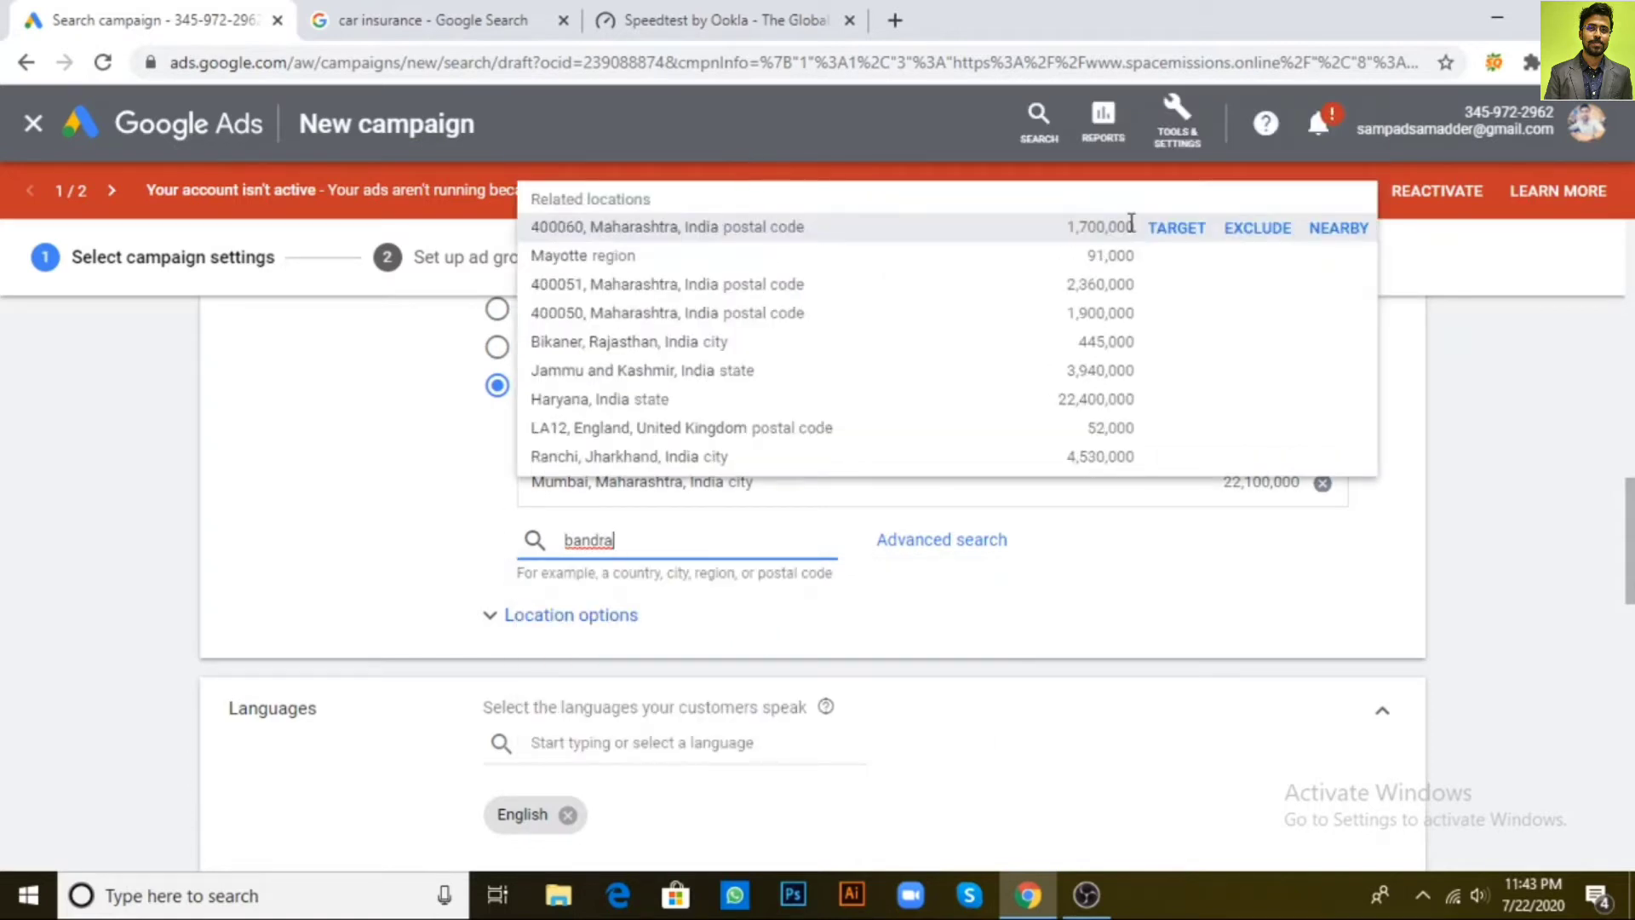
click(1258, 229)
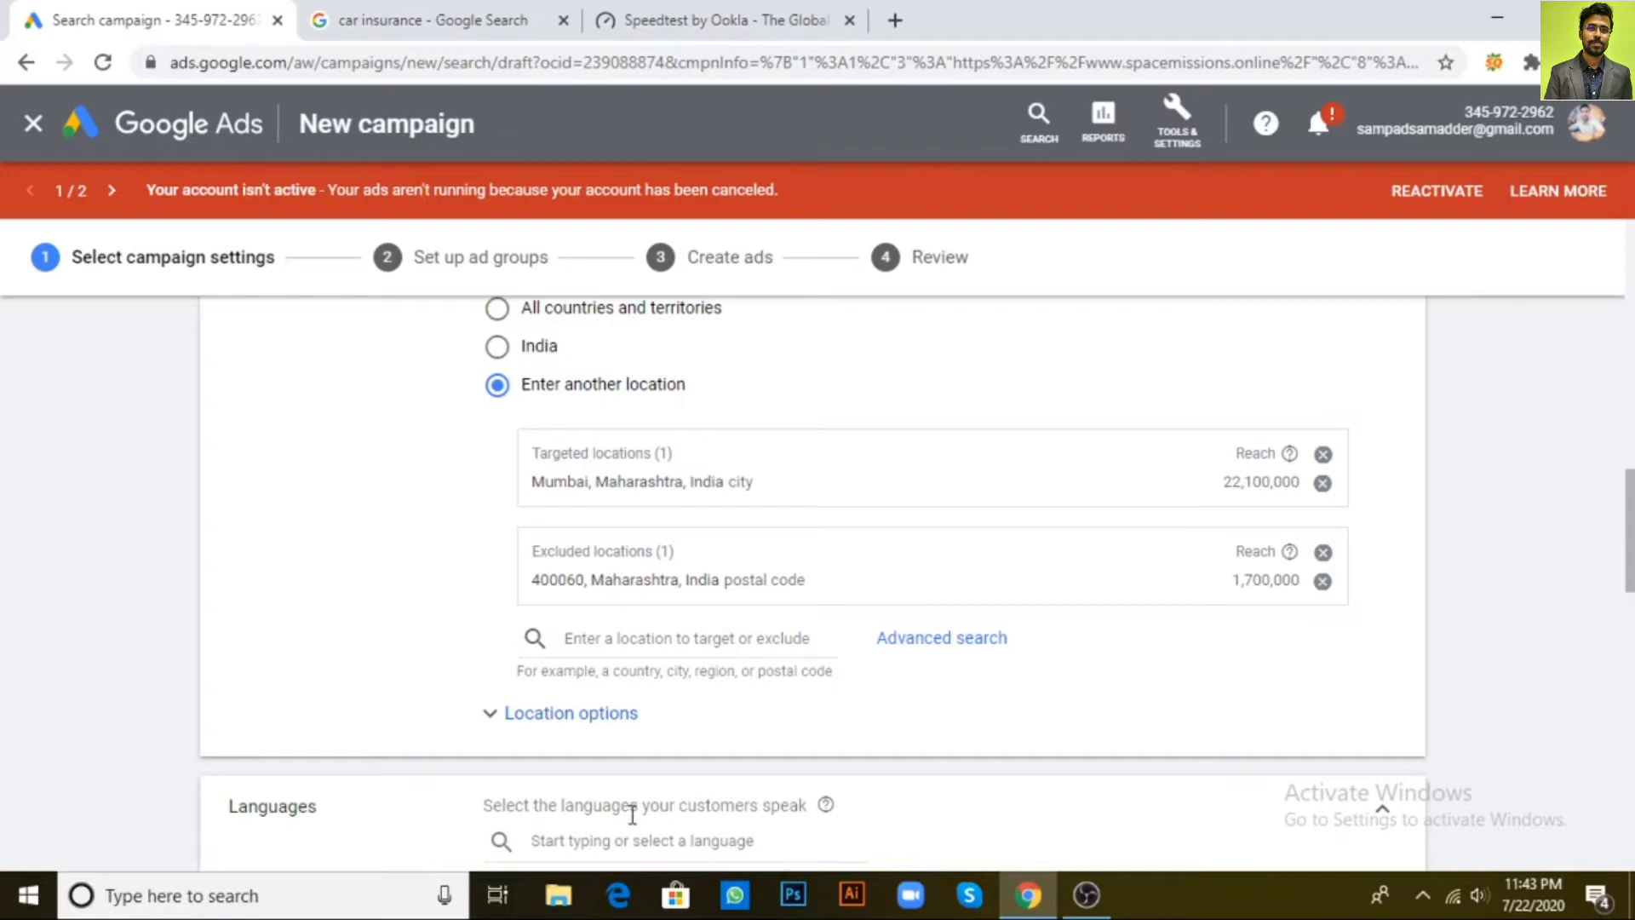
Search for "delhi" and add the union territory of Delhi, India as a targeted location
click(673, 644)
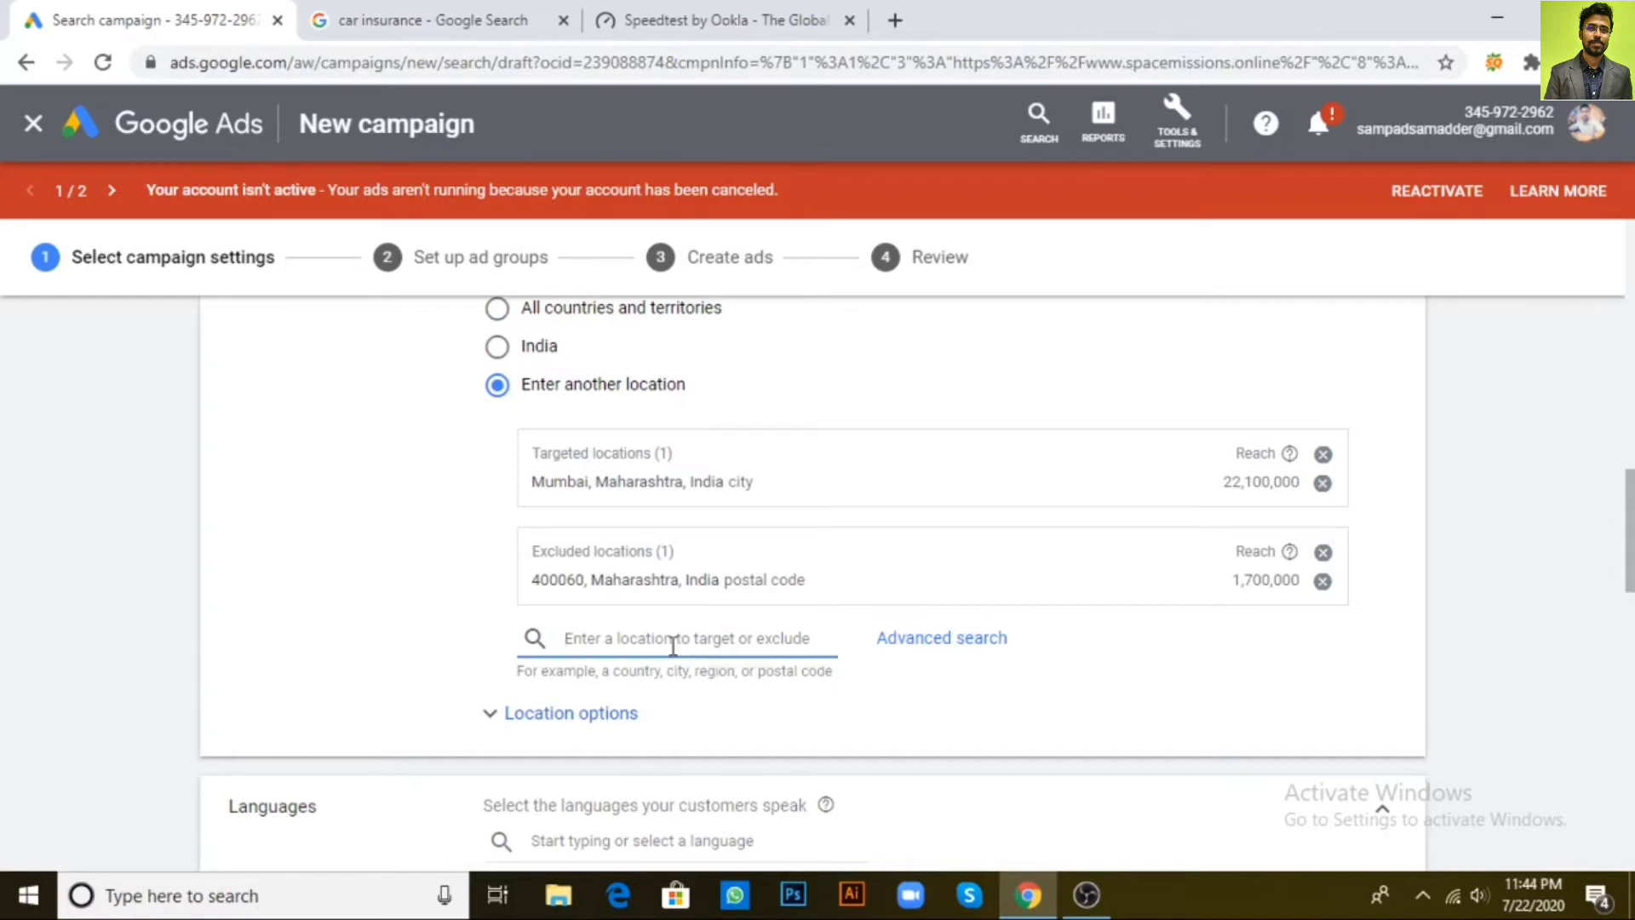
text(delhi)
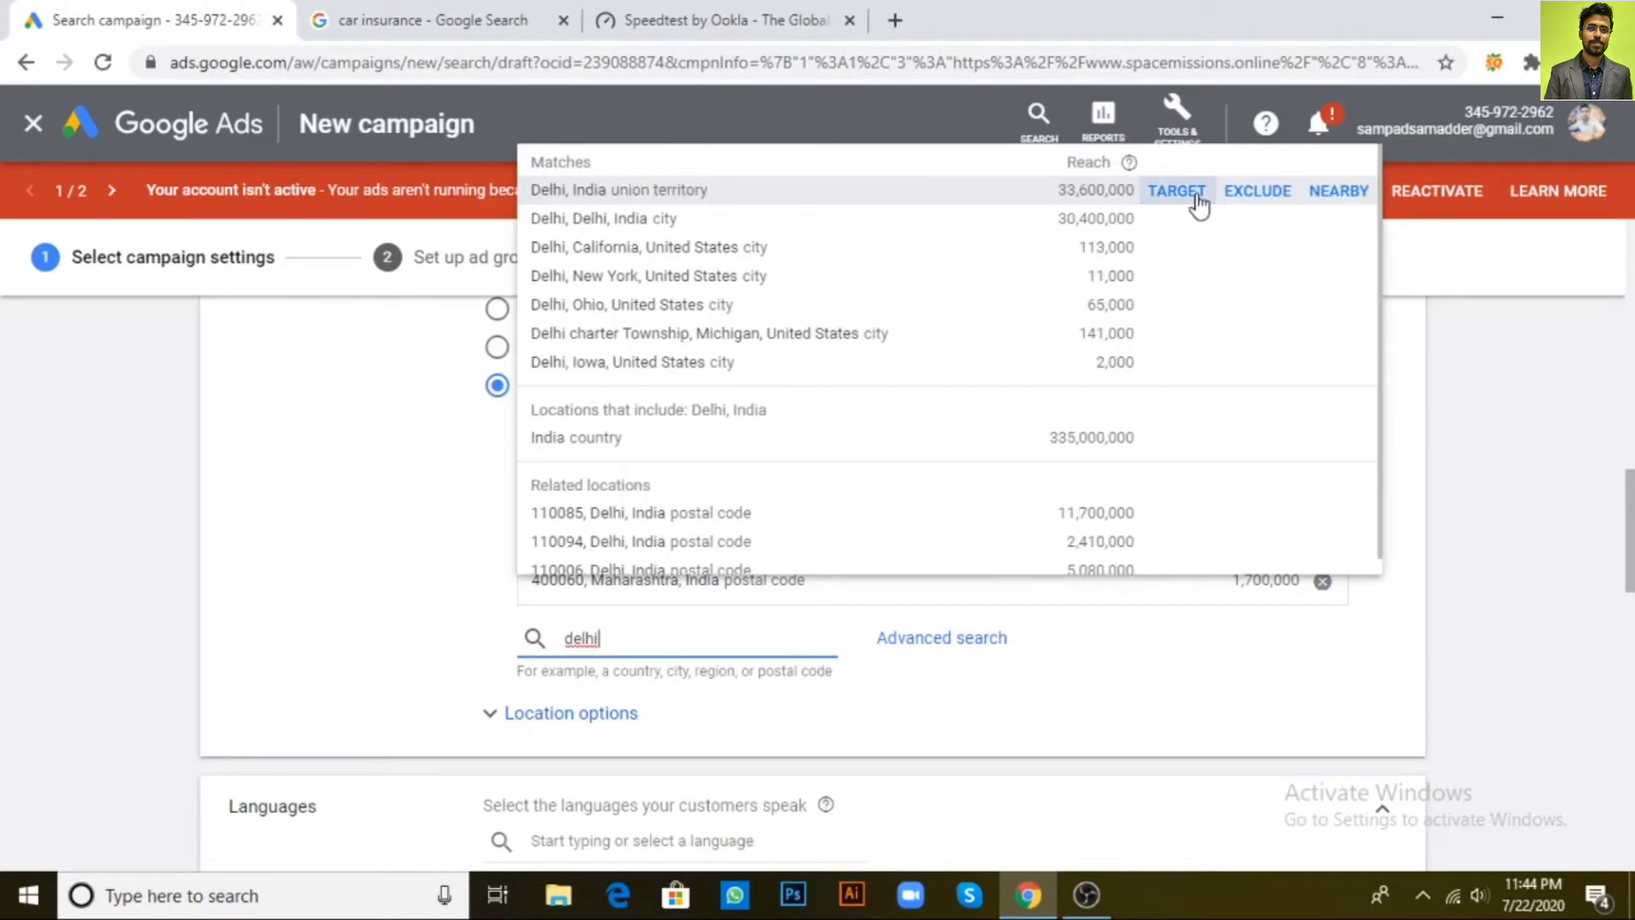
click(1199, 202)
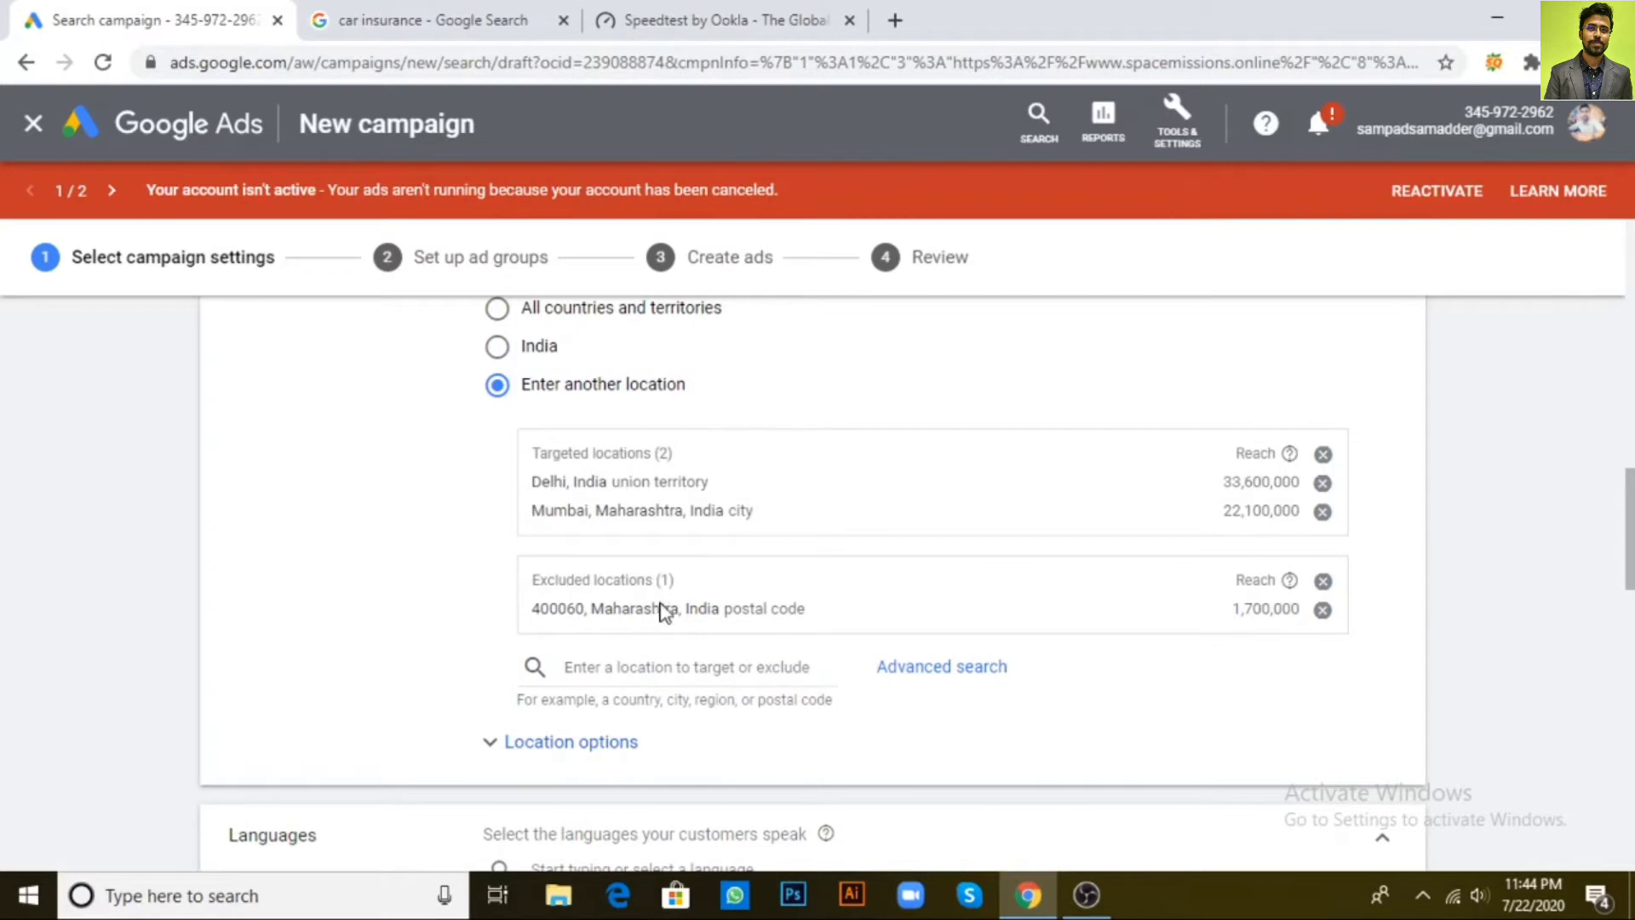
Inspect the targeted and excluded areas around Mumbai on the advanced location search map, then close it
click(984, 673)
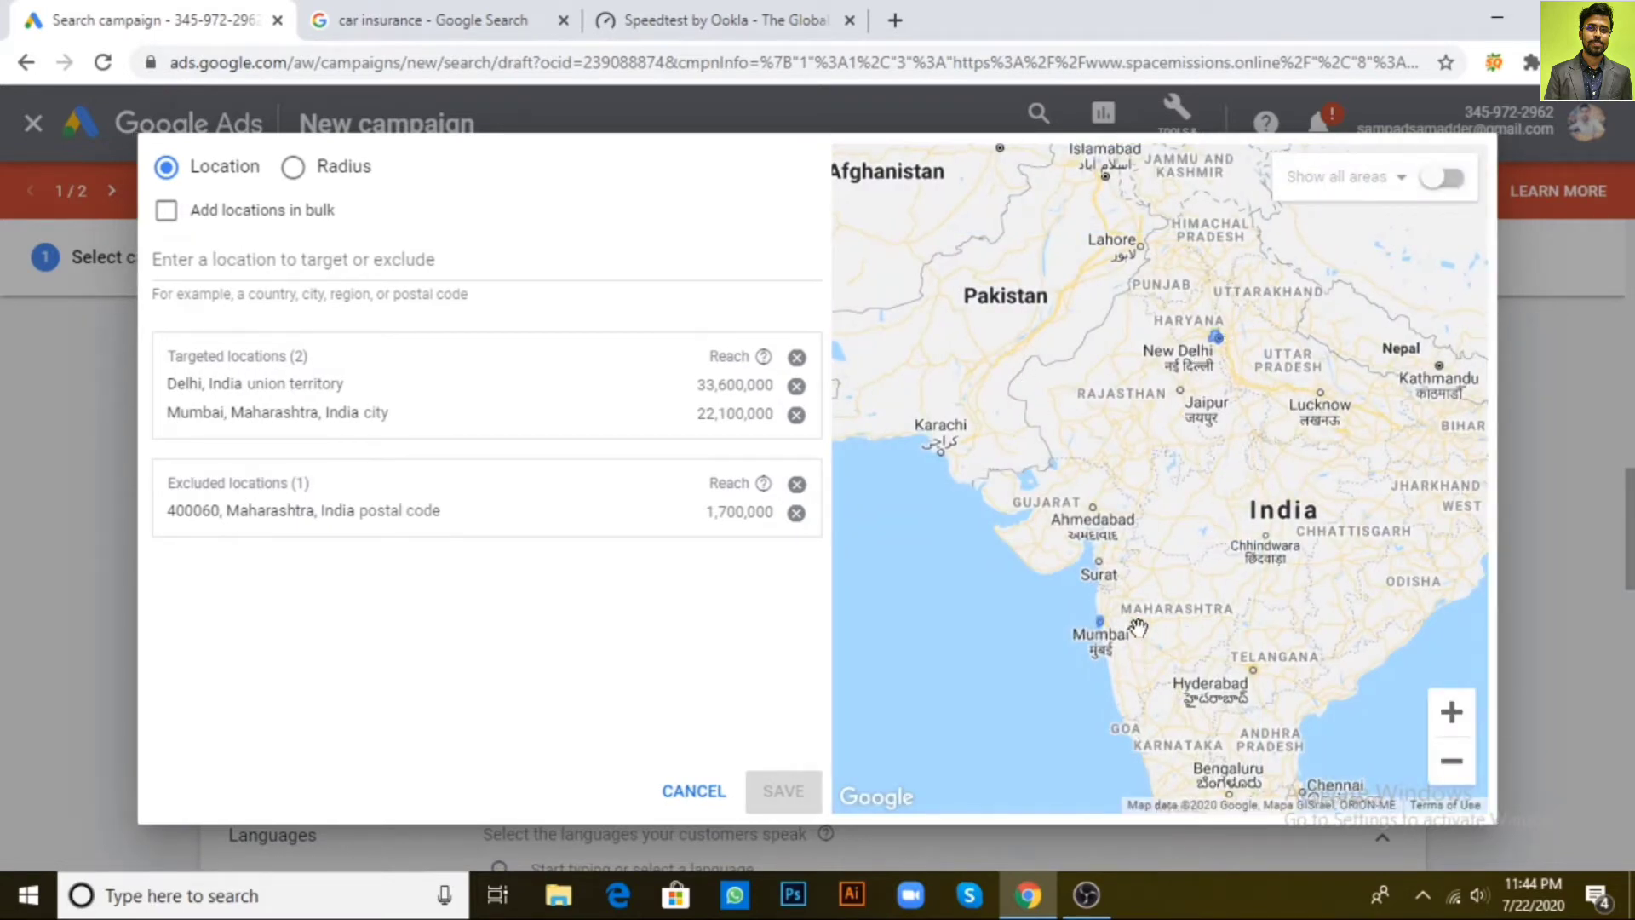
click(1452, 714)
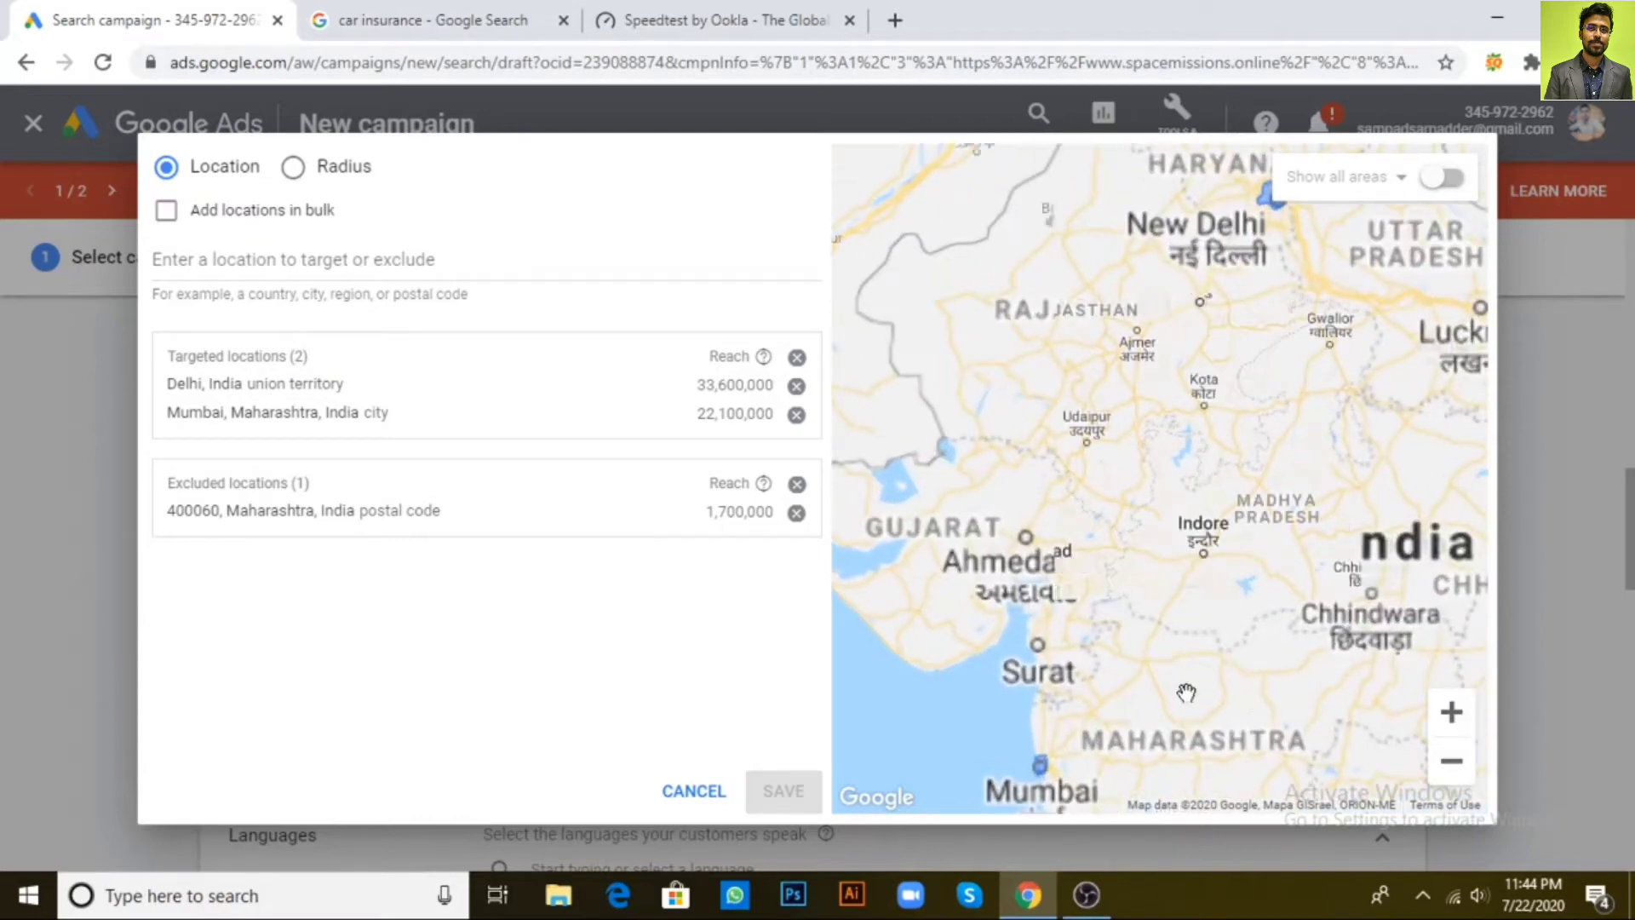
click(1452, 712)
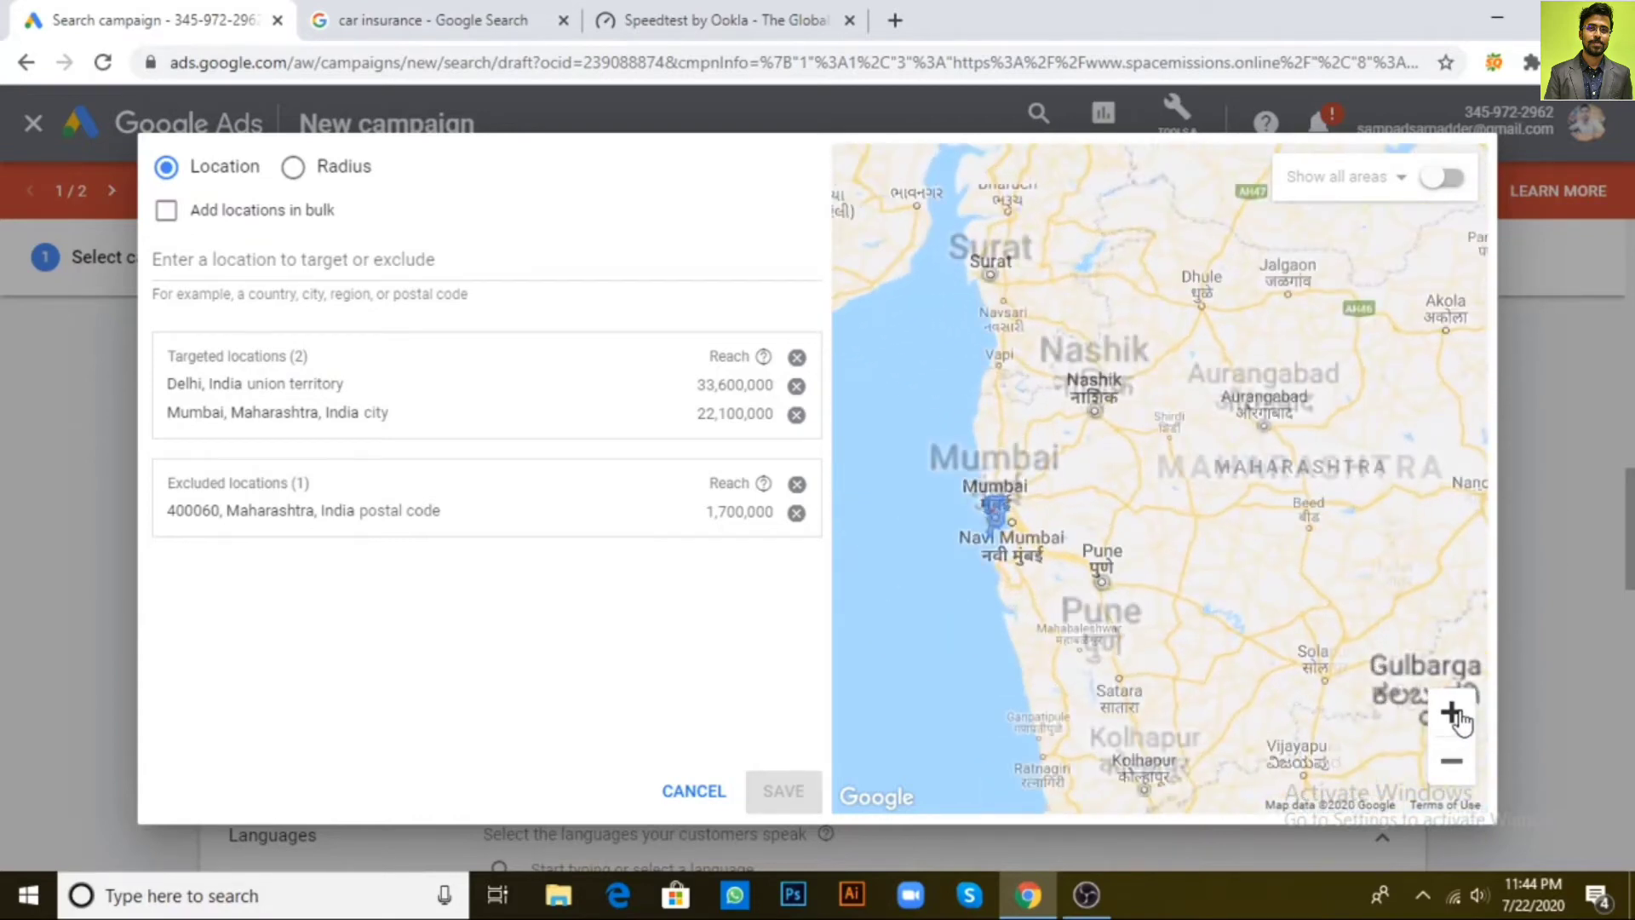
click(1452, 712)
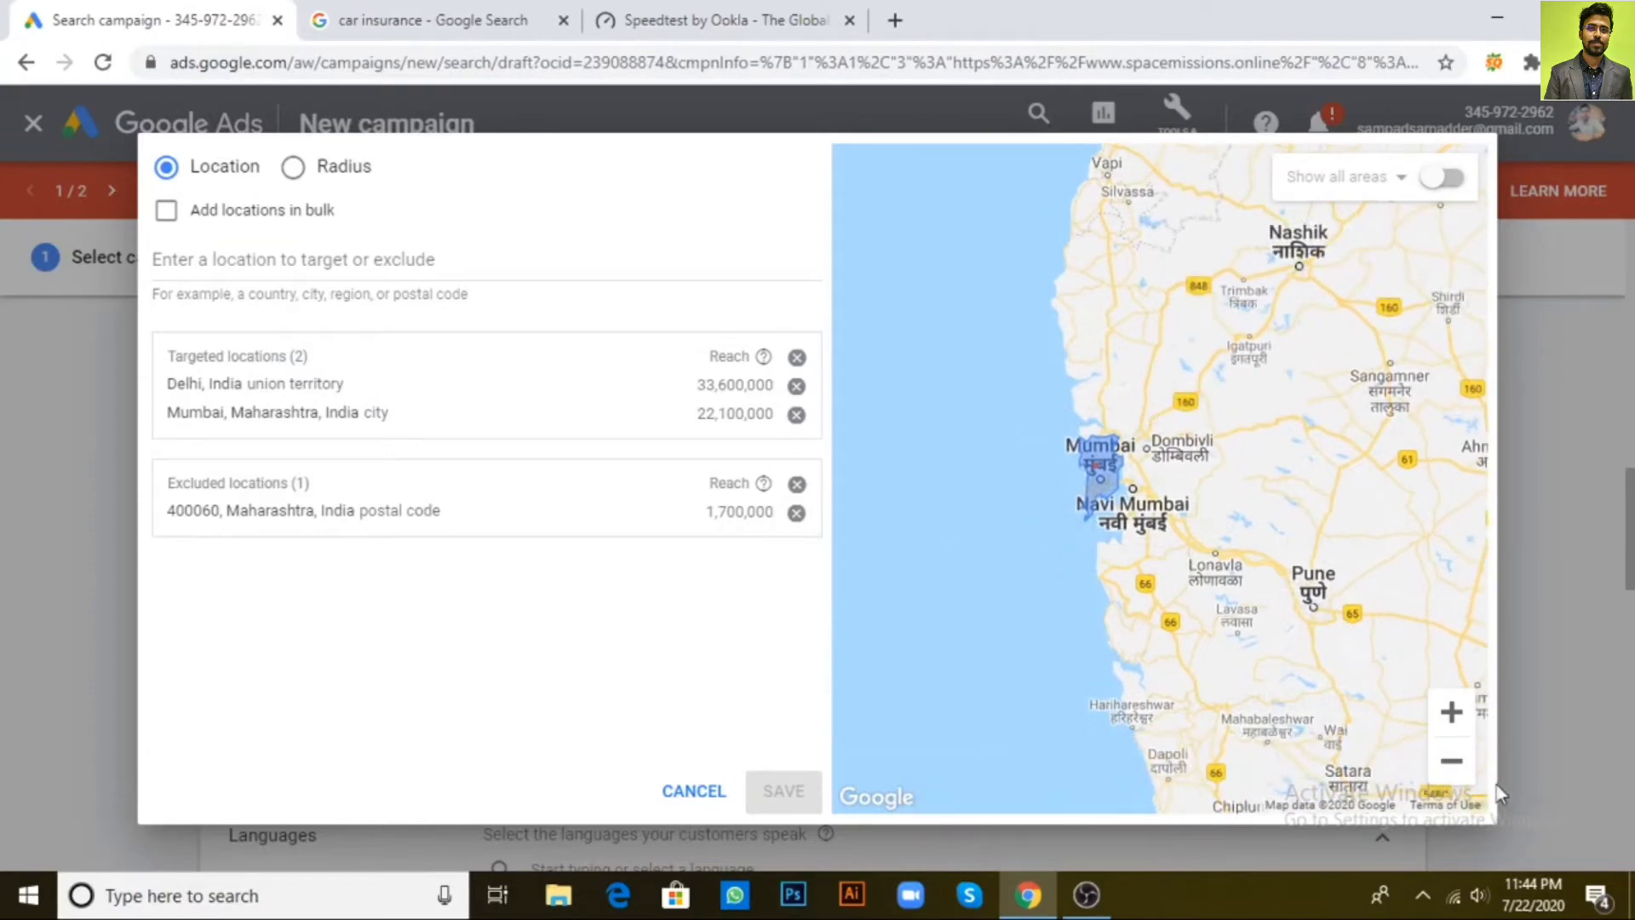
click(1452, 714)
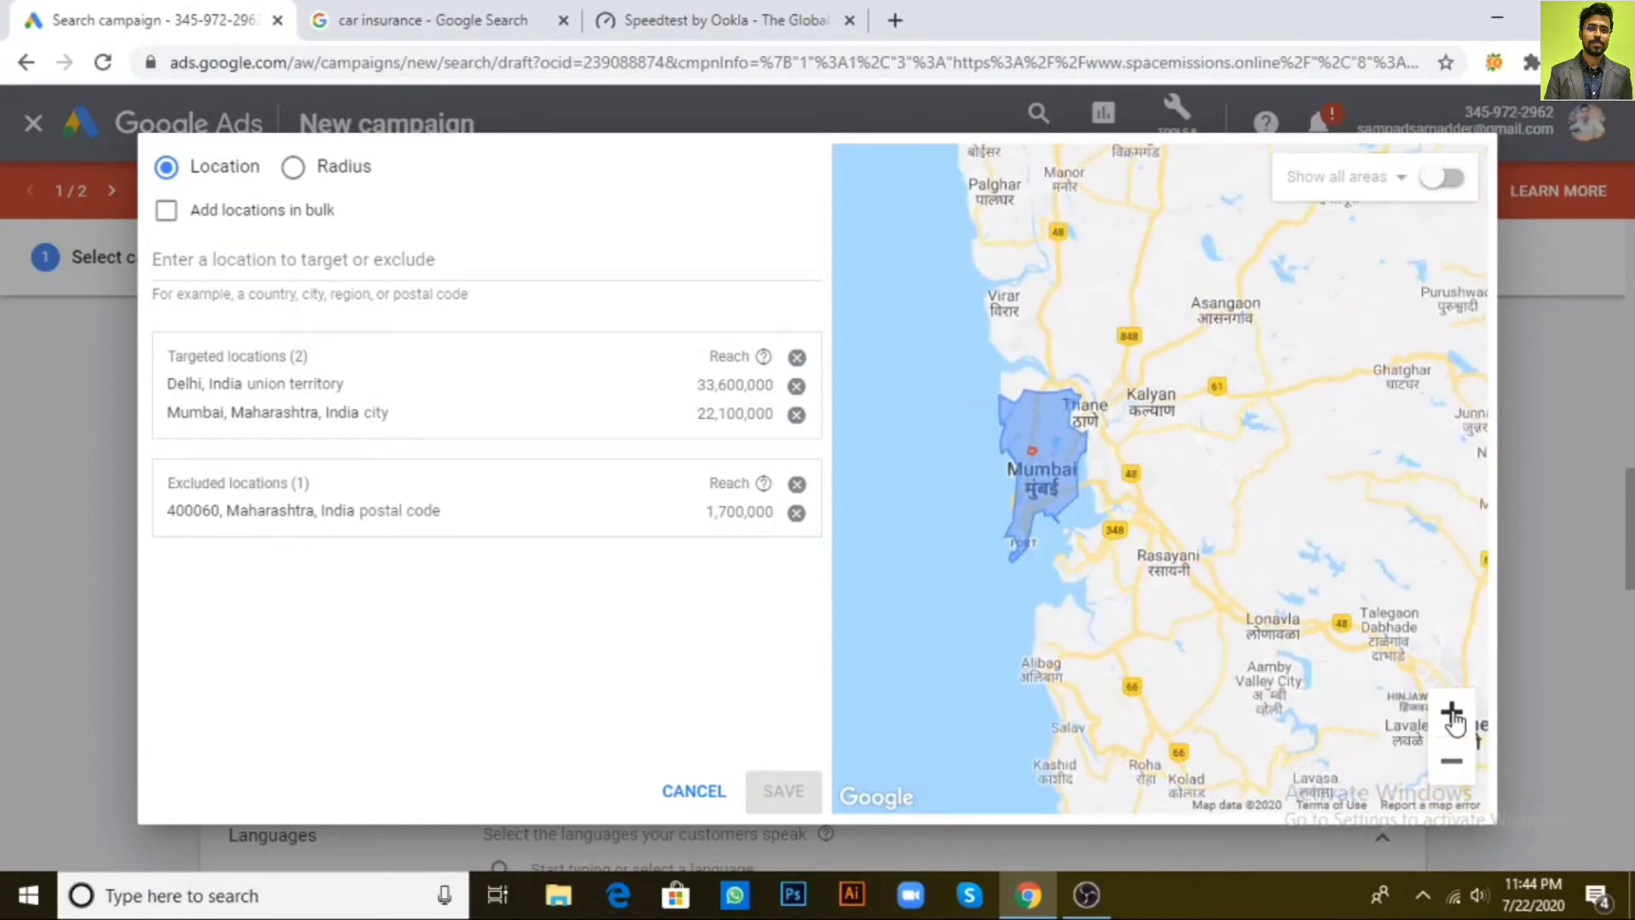
click(1453, 713)
drag(871, 579, 935, 566)
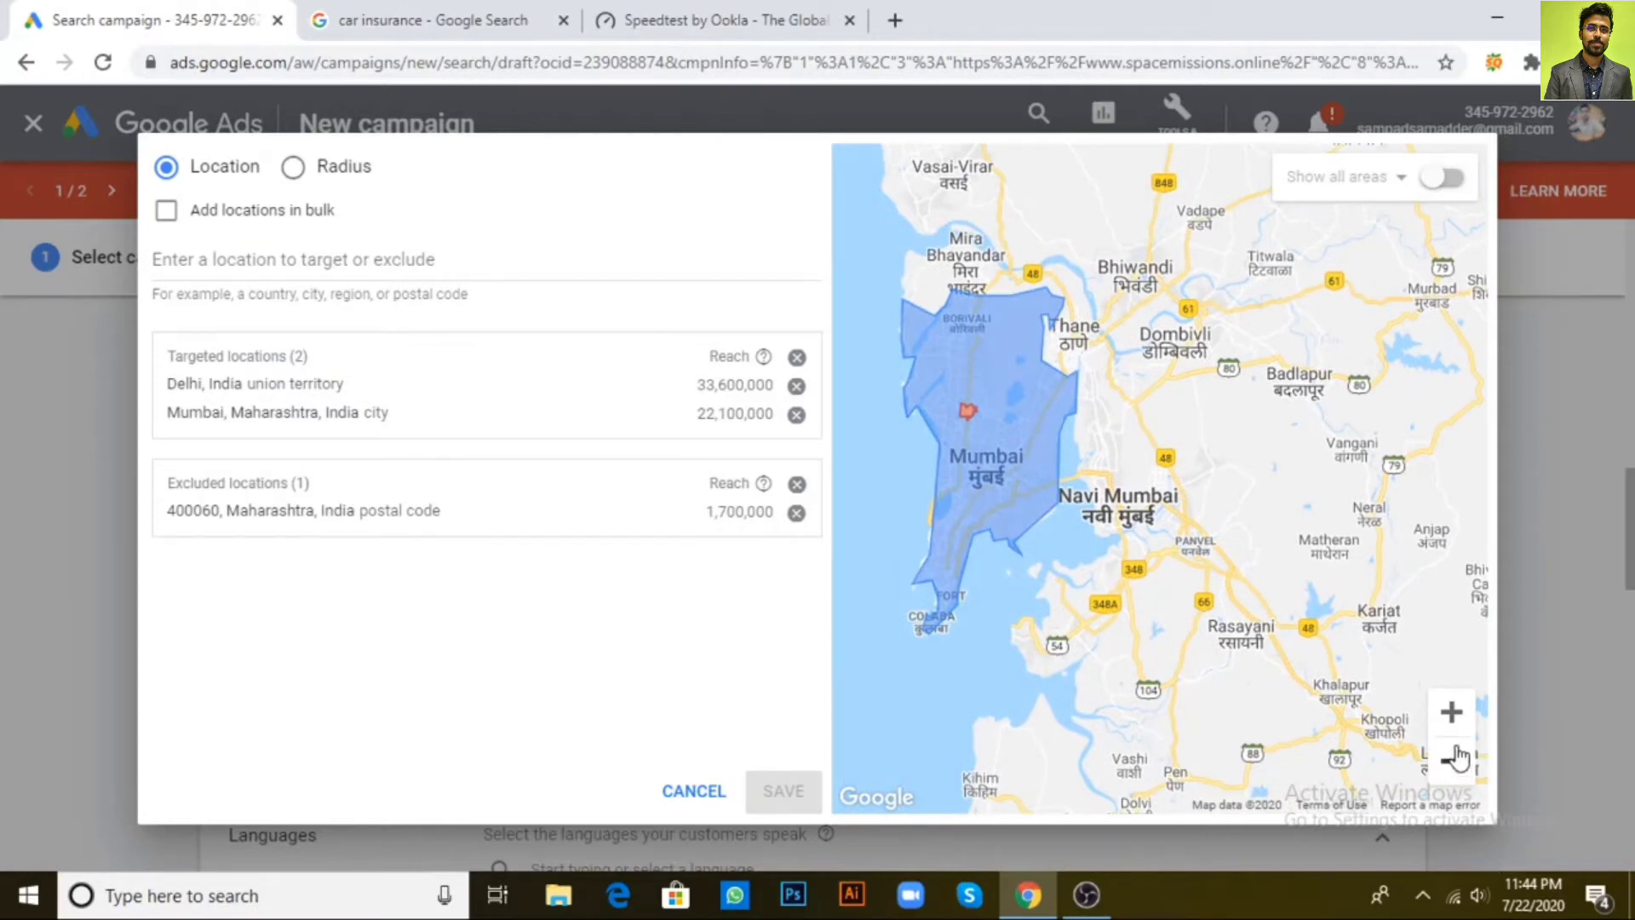
click(1452, 712)
drag(1122, 628, 1369, 706)
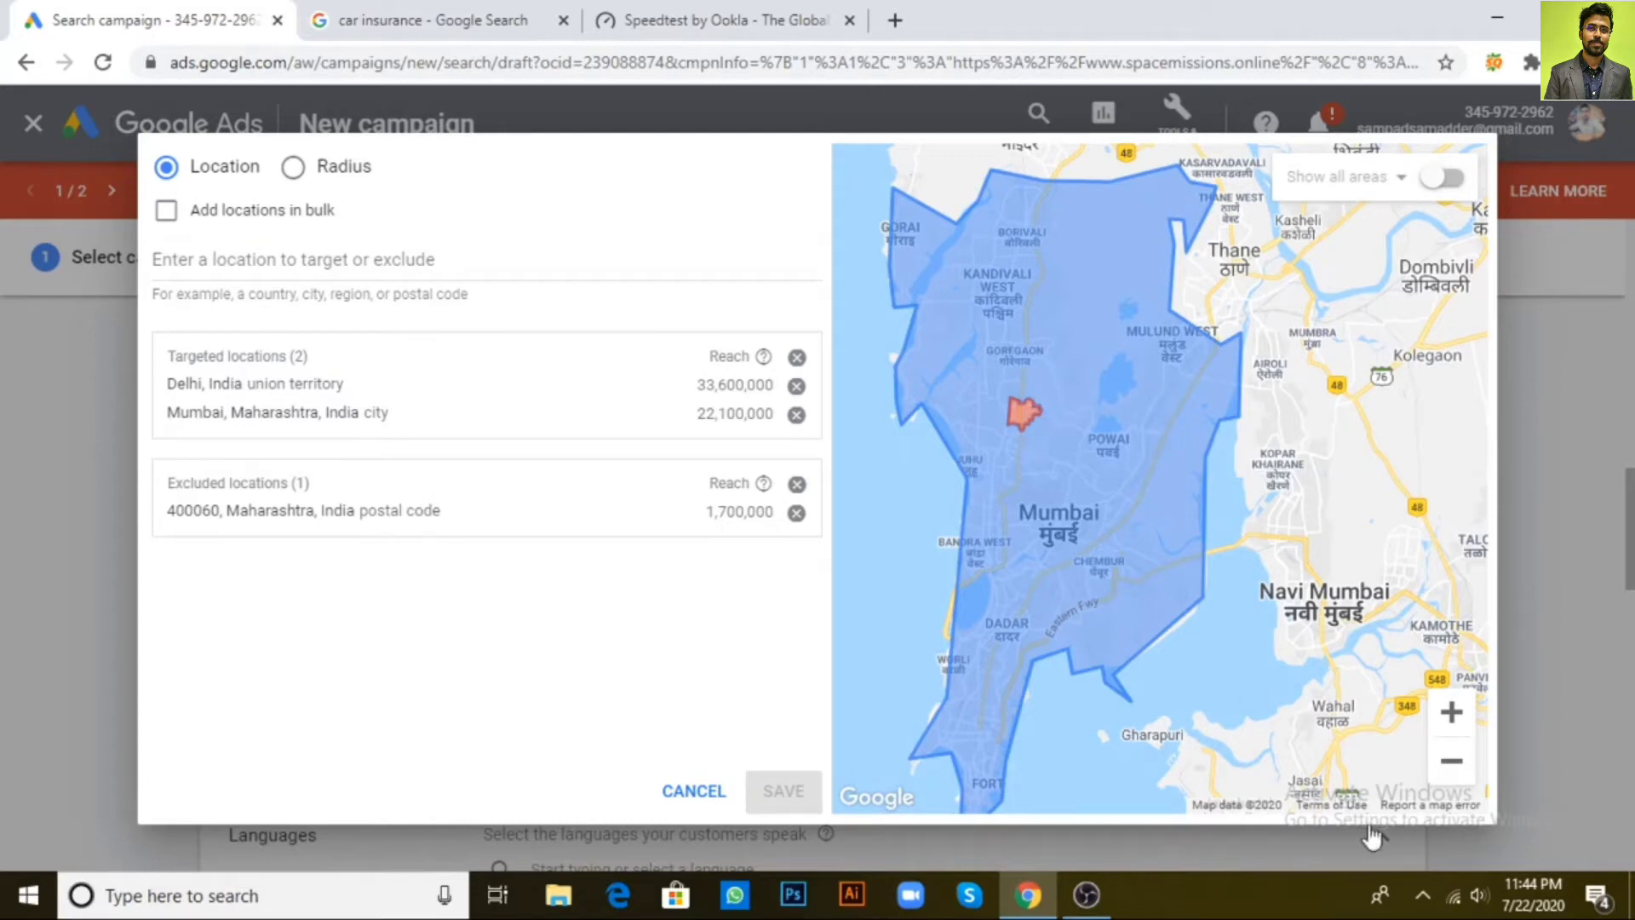
click(1451, 761)
click(1452, 761)
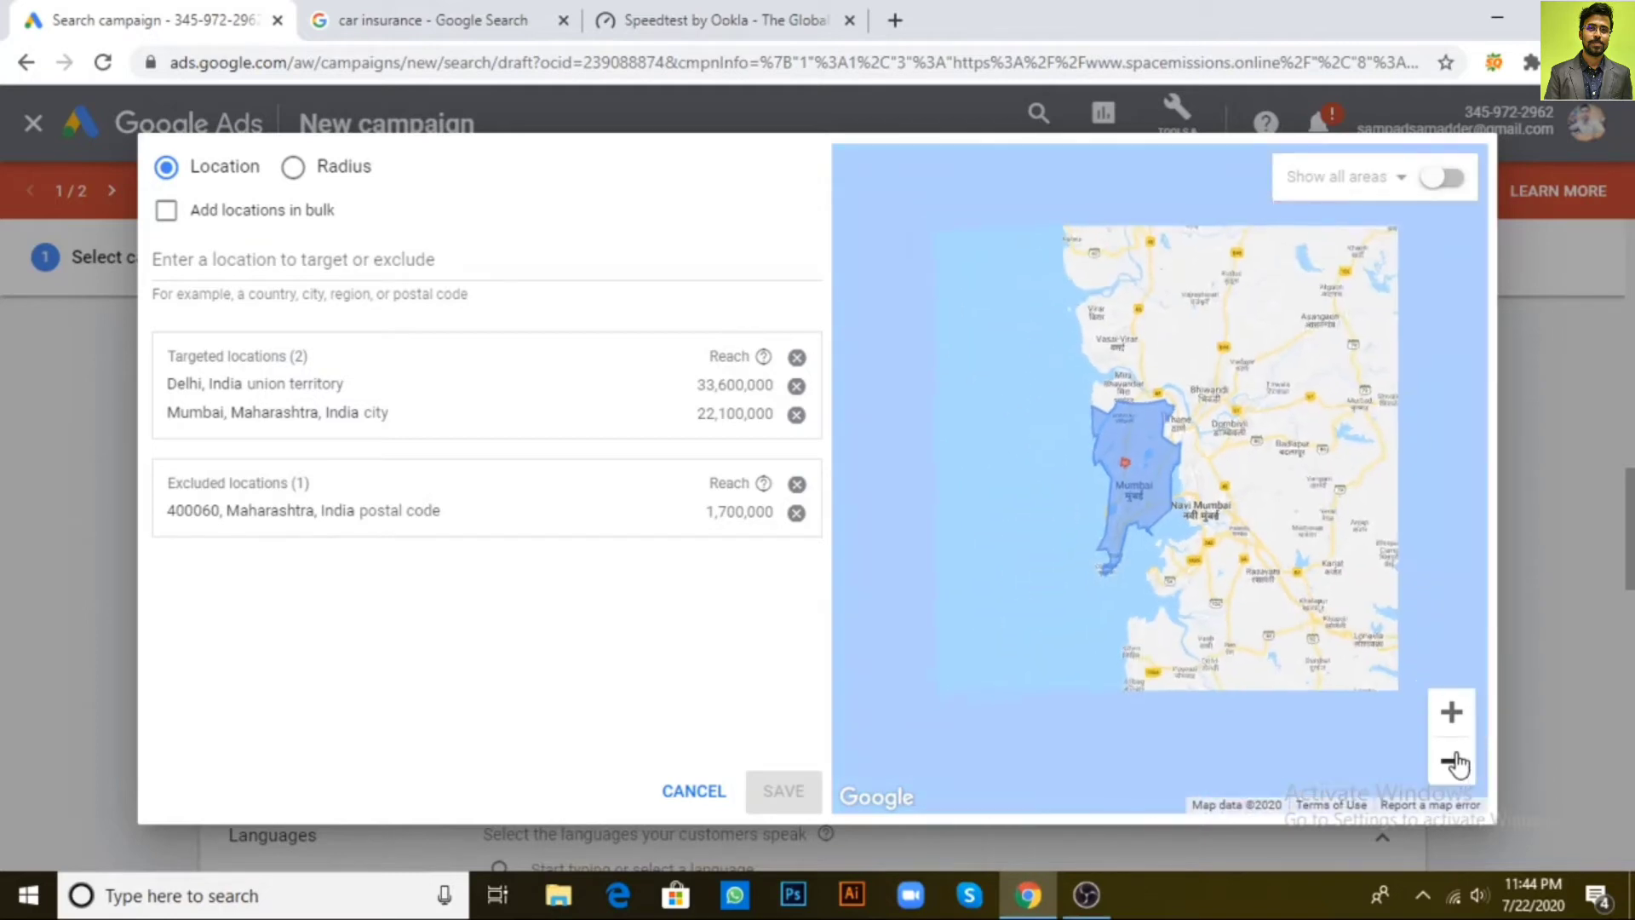
click(1453, 761)
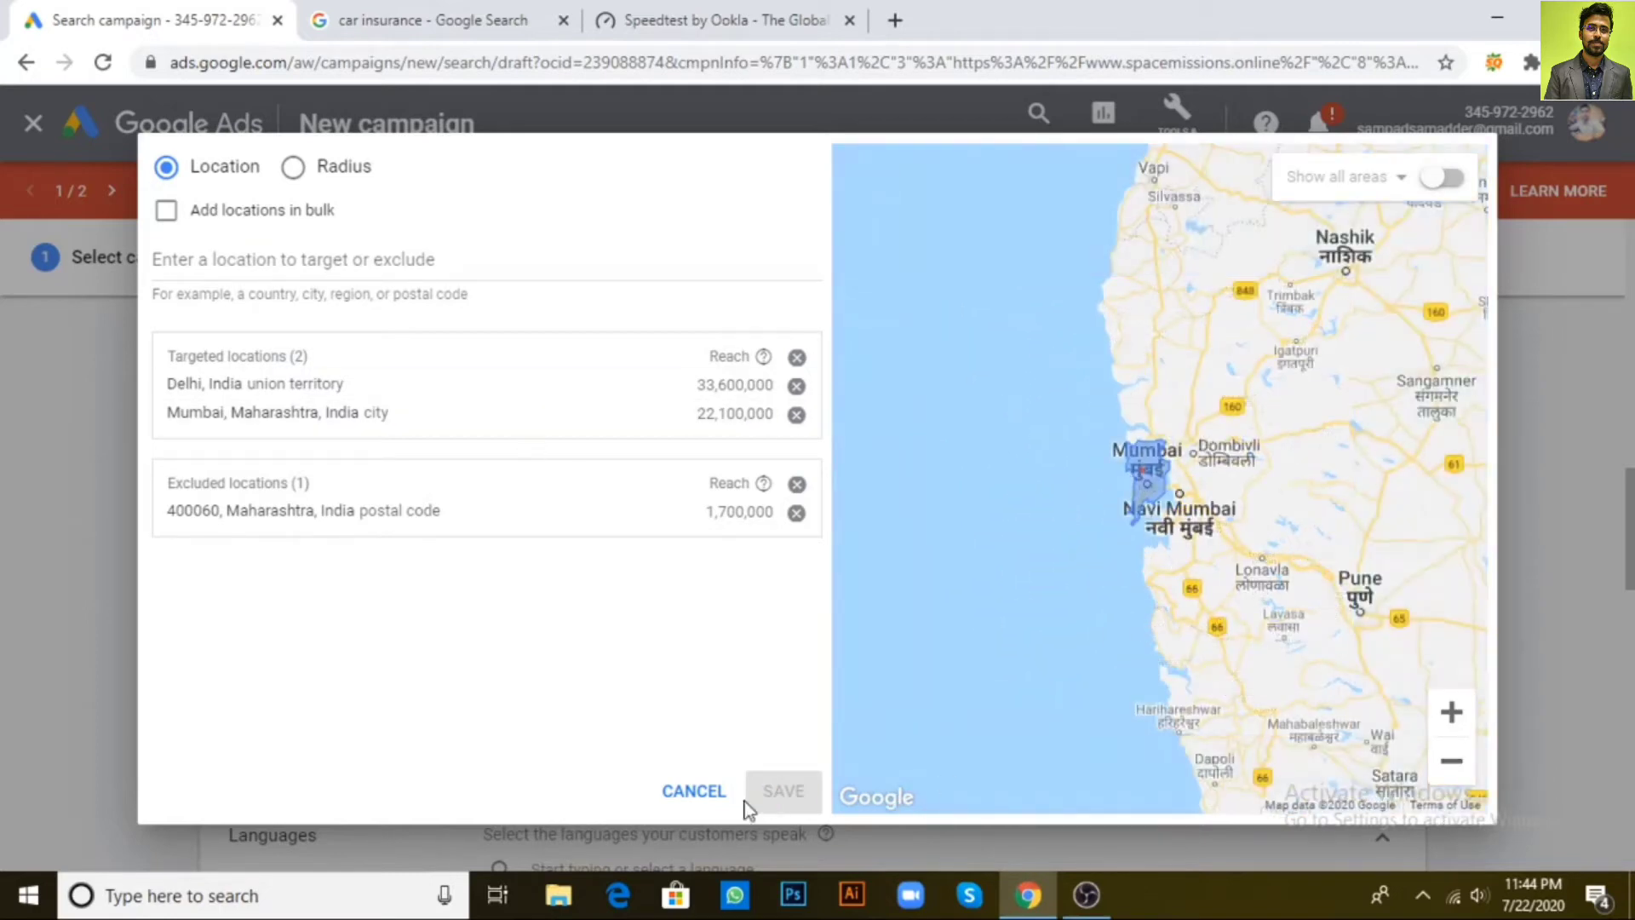
click(801, 828)
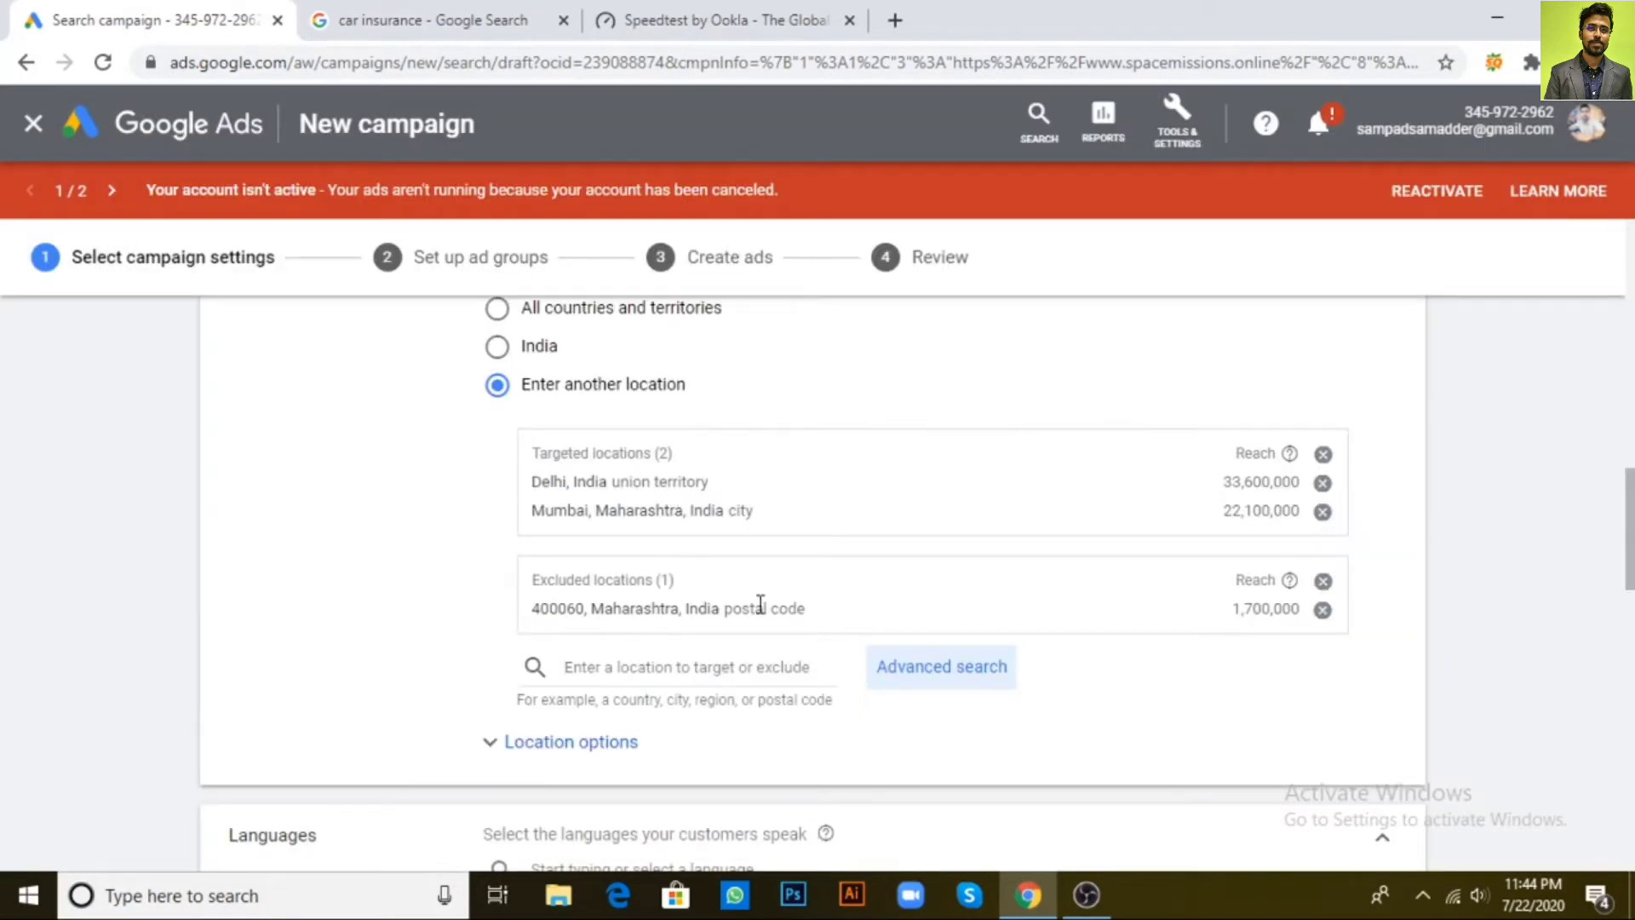
Expand the location options and review the Target and Exclude choices for the campaign's locations
scroll(1029, 549, down, 1)
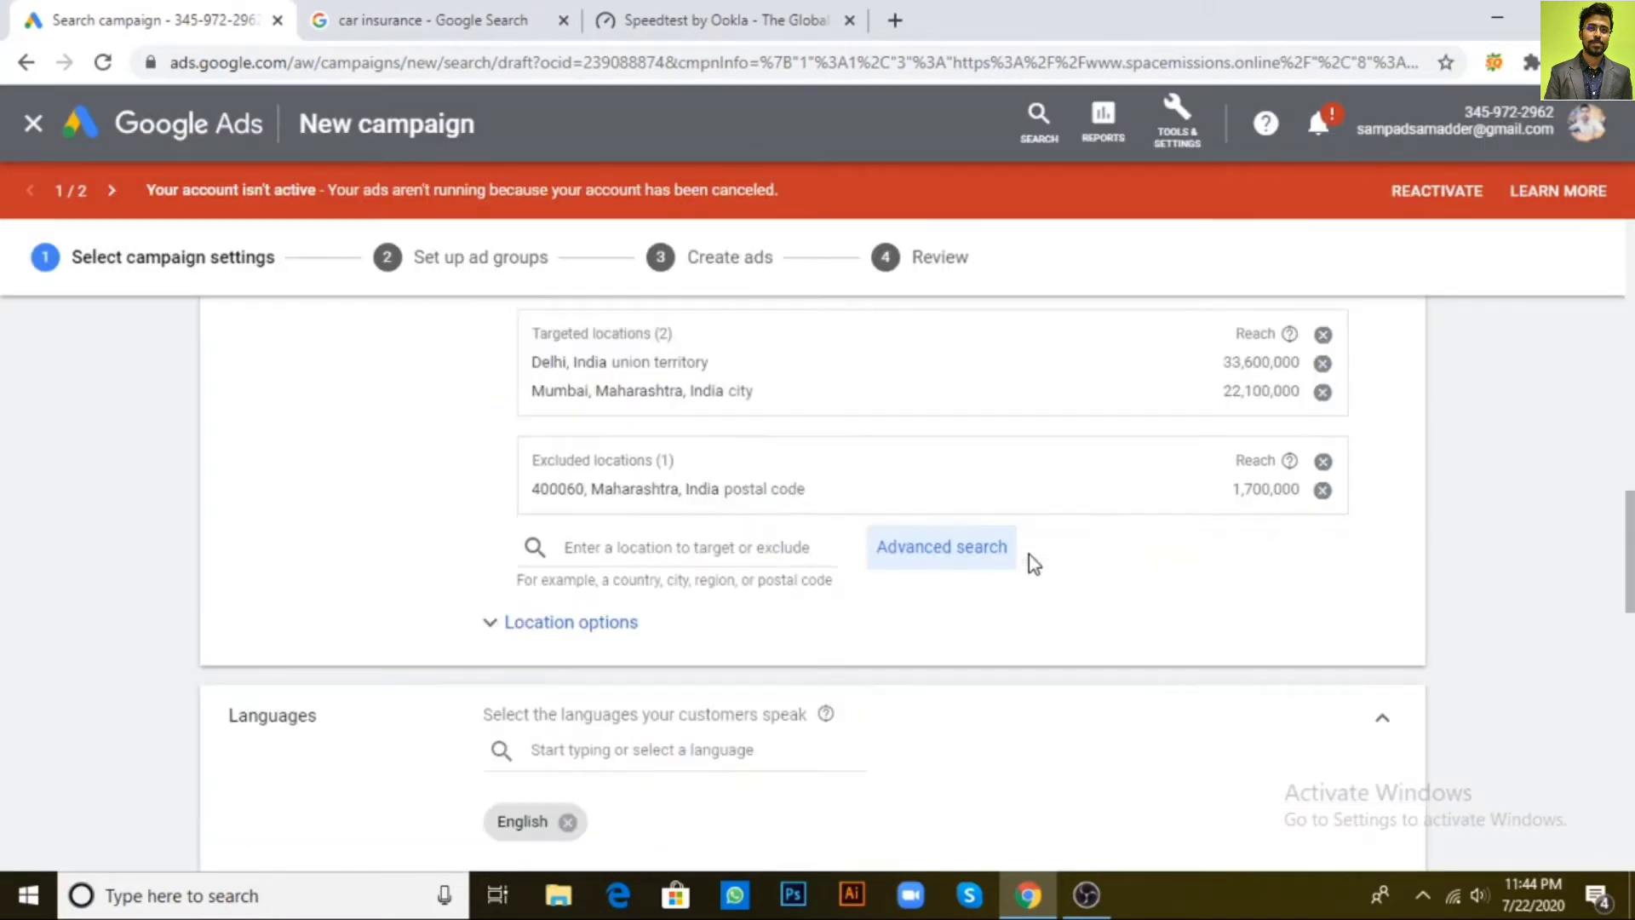
click(587, 635)
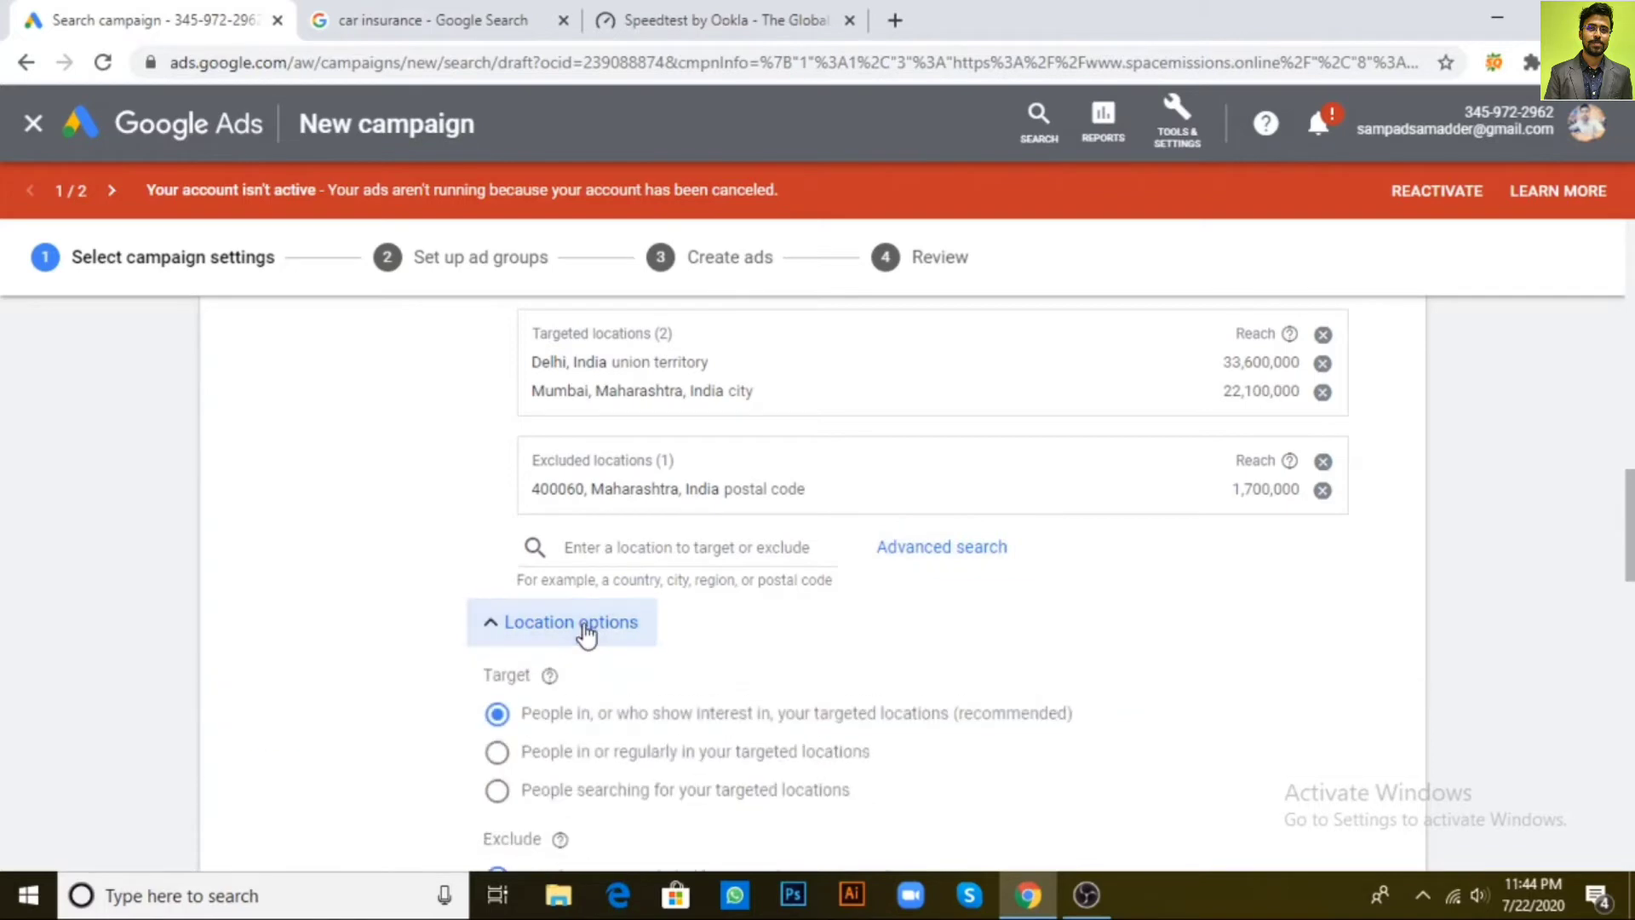
scroll(997, 645, down, 1)
scroll(996, 645, down, 2)
scroll(676, 554, up, 2)
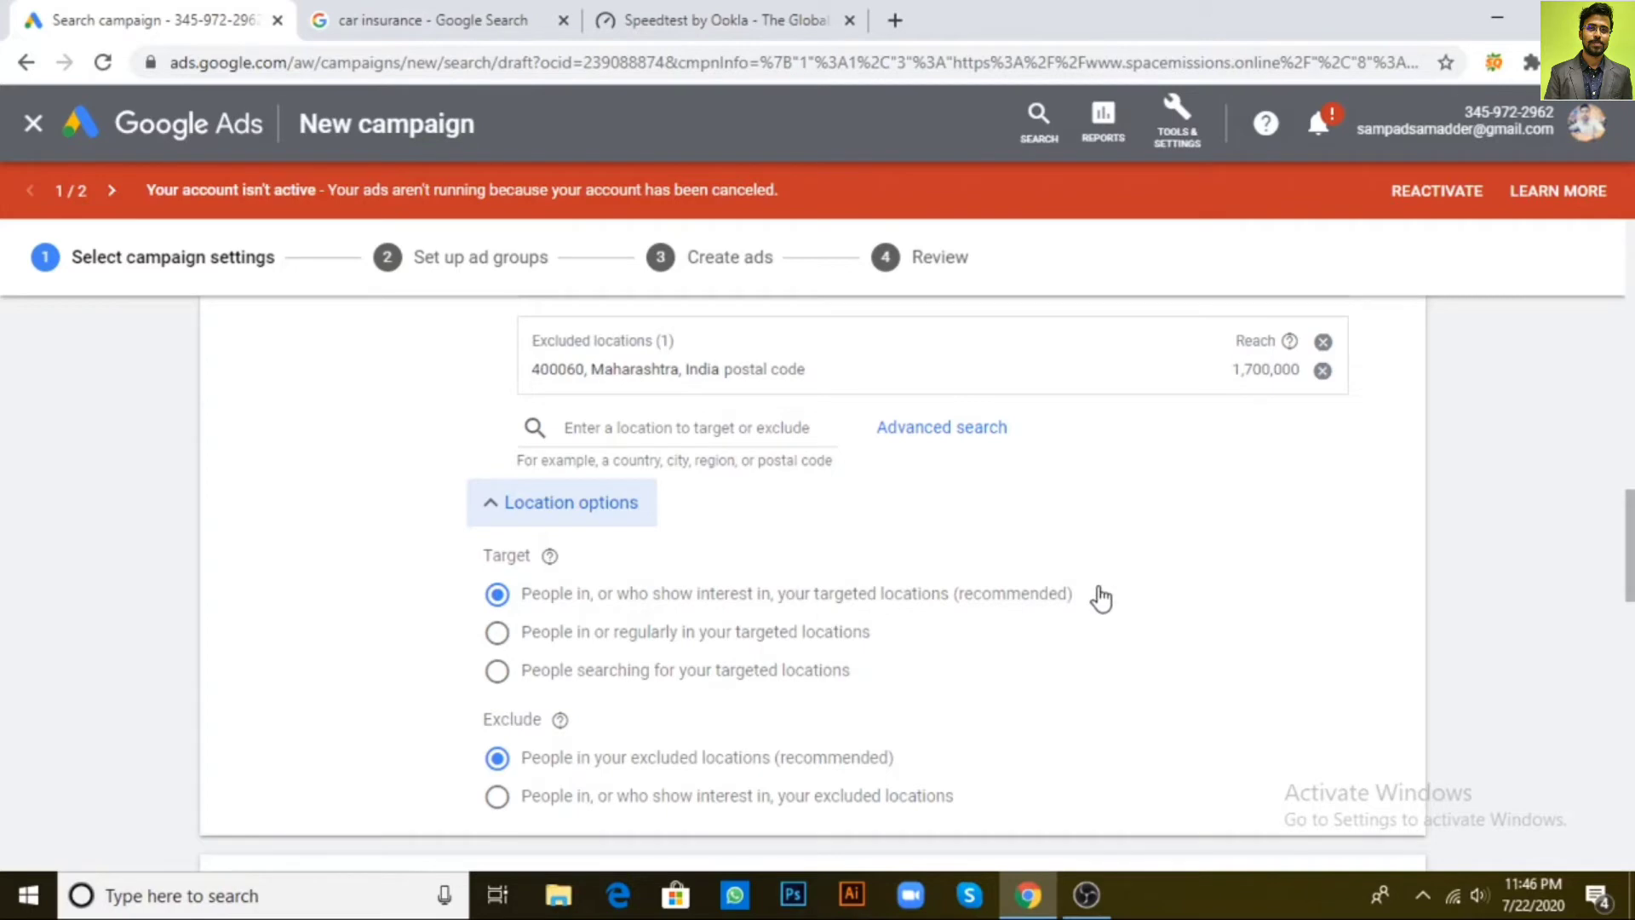
scroll(1099, 605, down, 1)
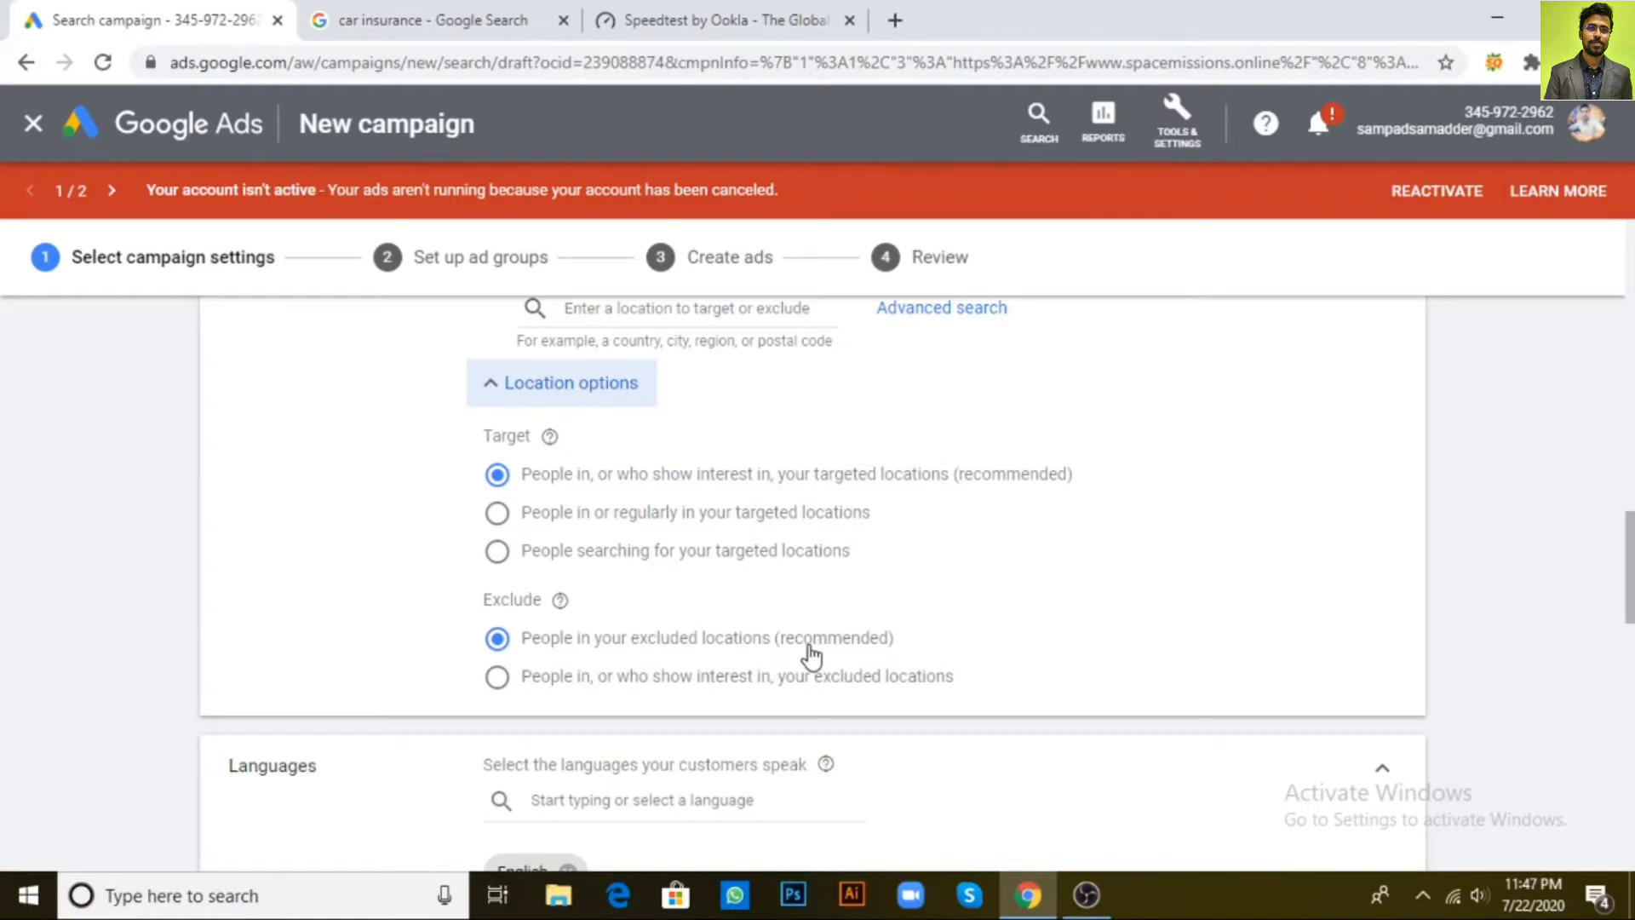
Look through the list of languages that the campaign's customers can speak
scroll(811, 656, down, 4)
click(637, 442)
scroll(694, 498, down, 3)
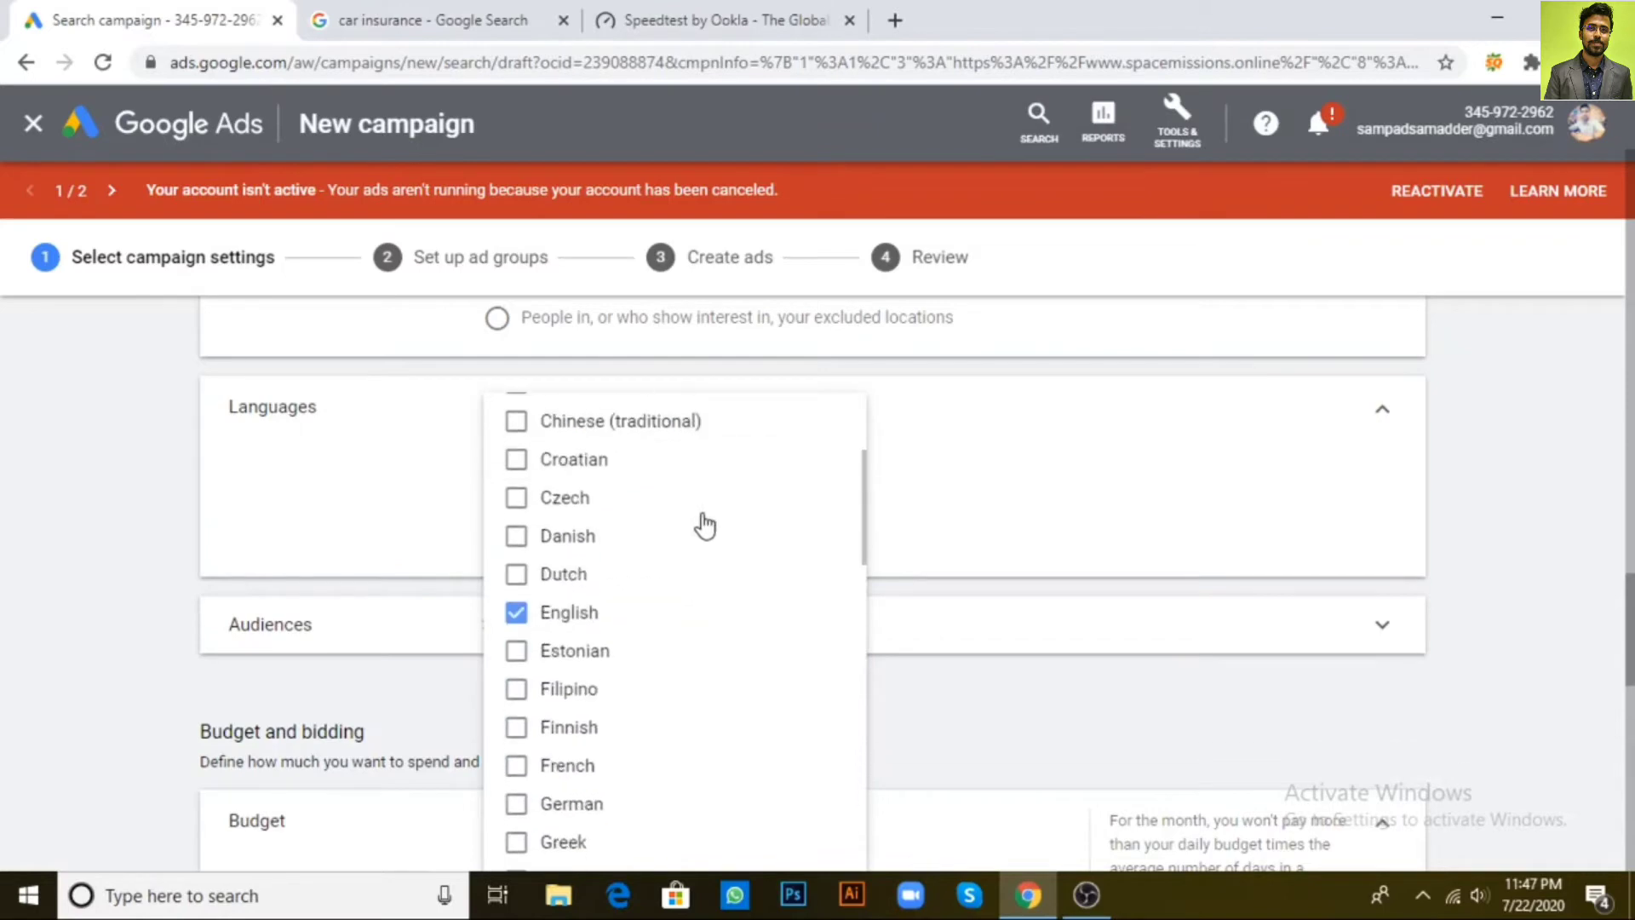
scroll(715, 610, down, 5)
scroll(715, 610, down, 5)
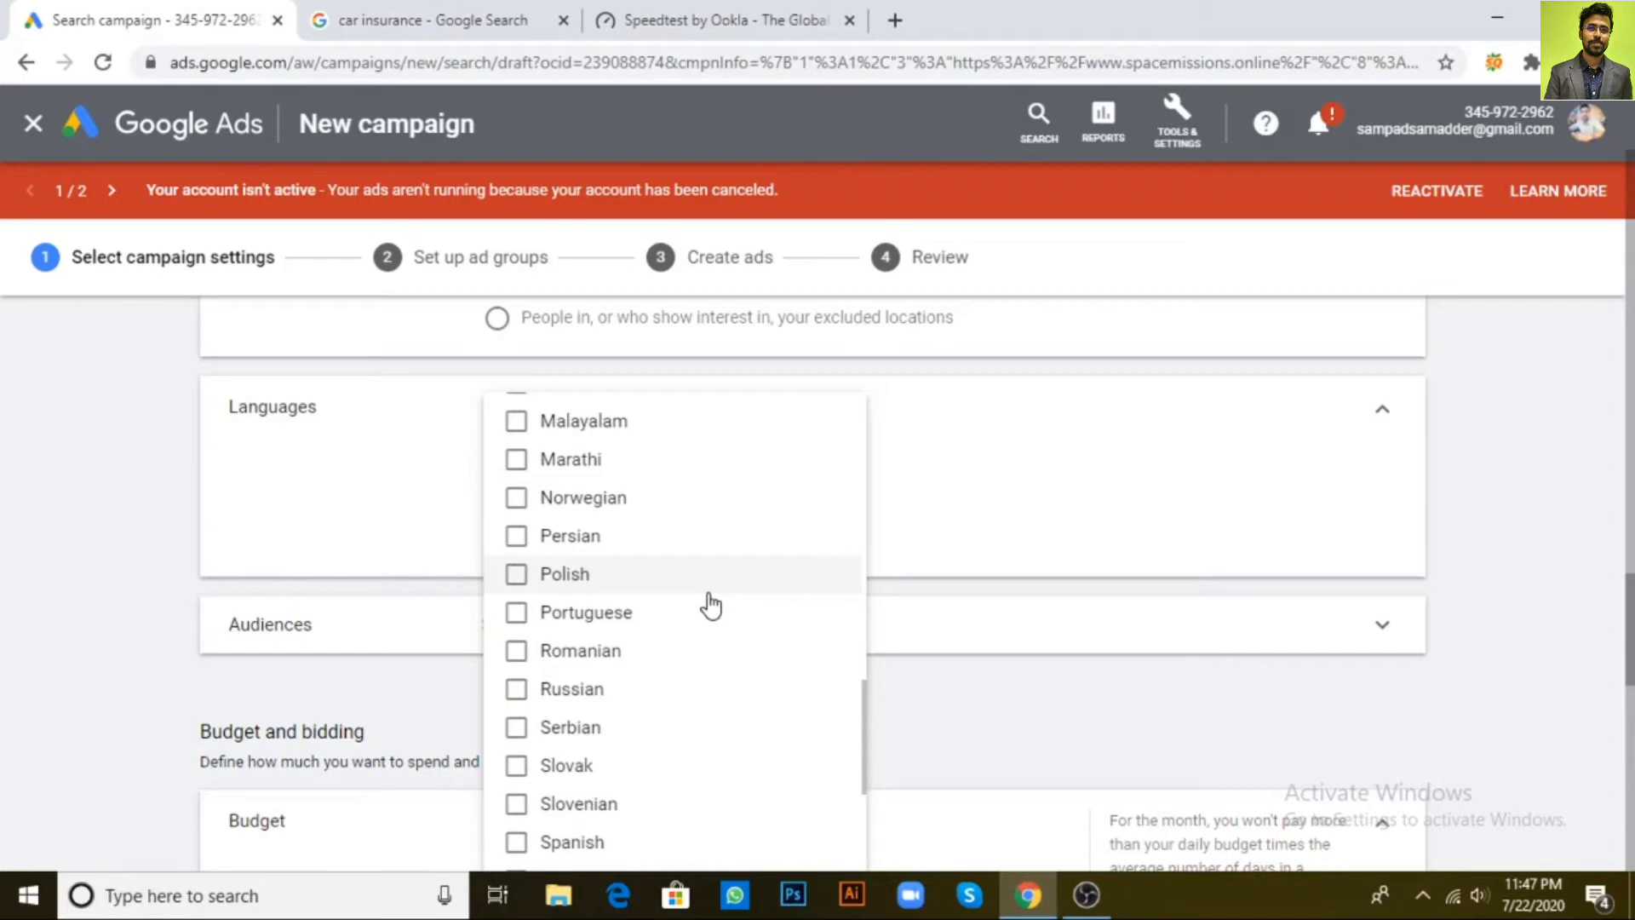
Check the car insurance Google results in the other browser tab, then return to the campaign and close the language list
click(456, 3)
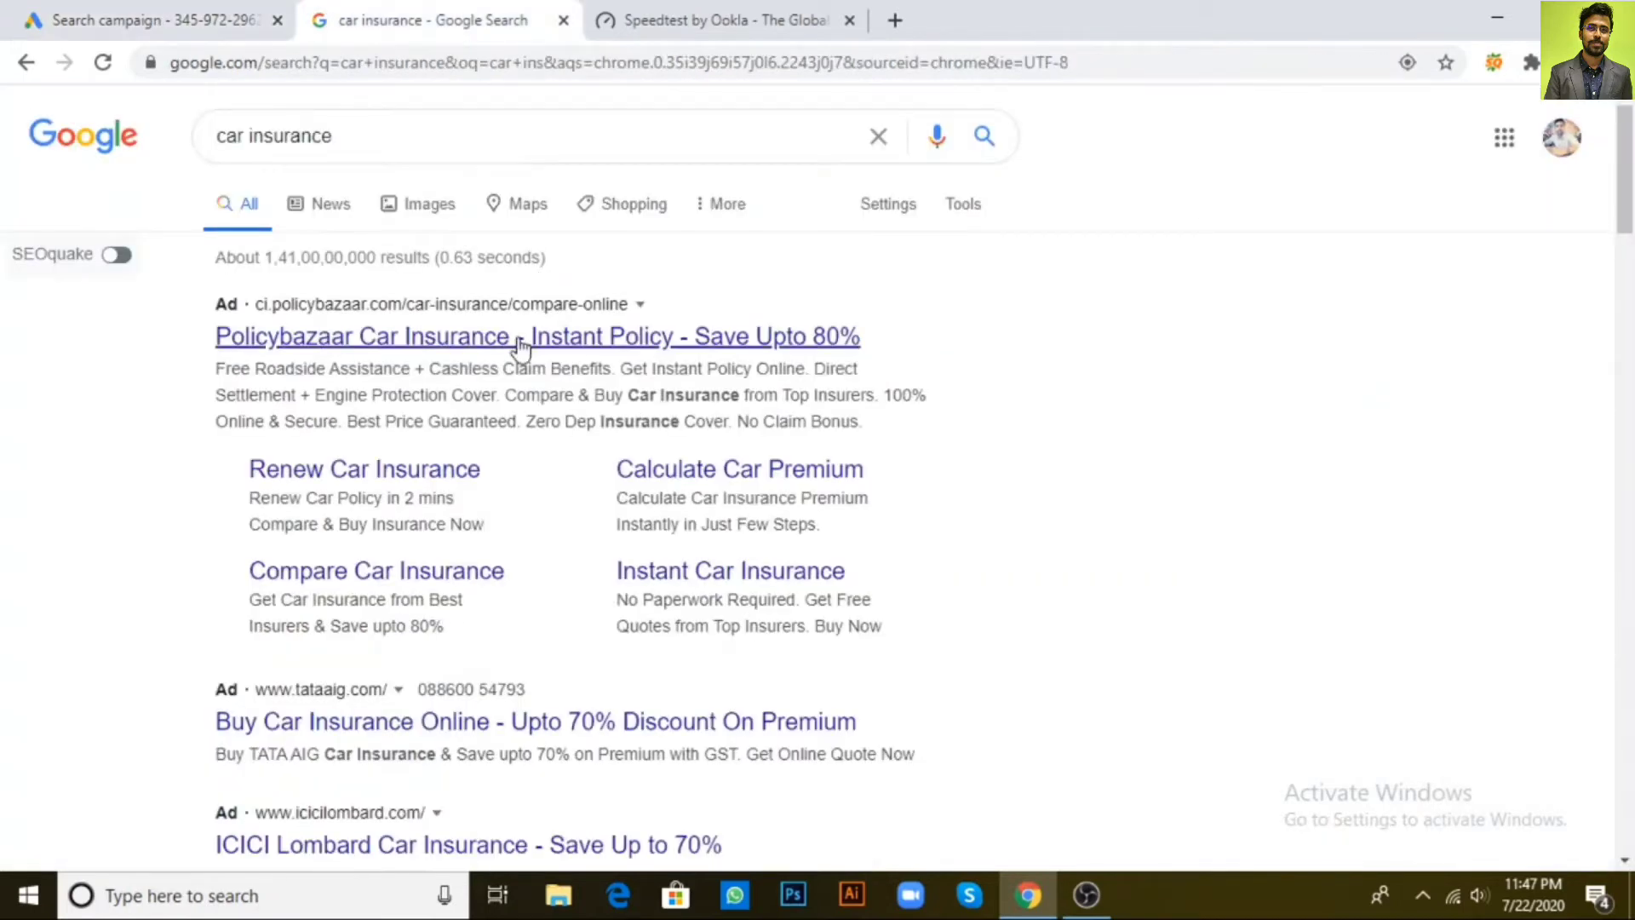
click(94, 10)
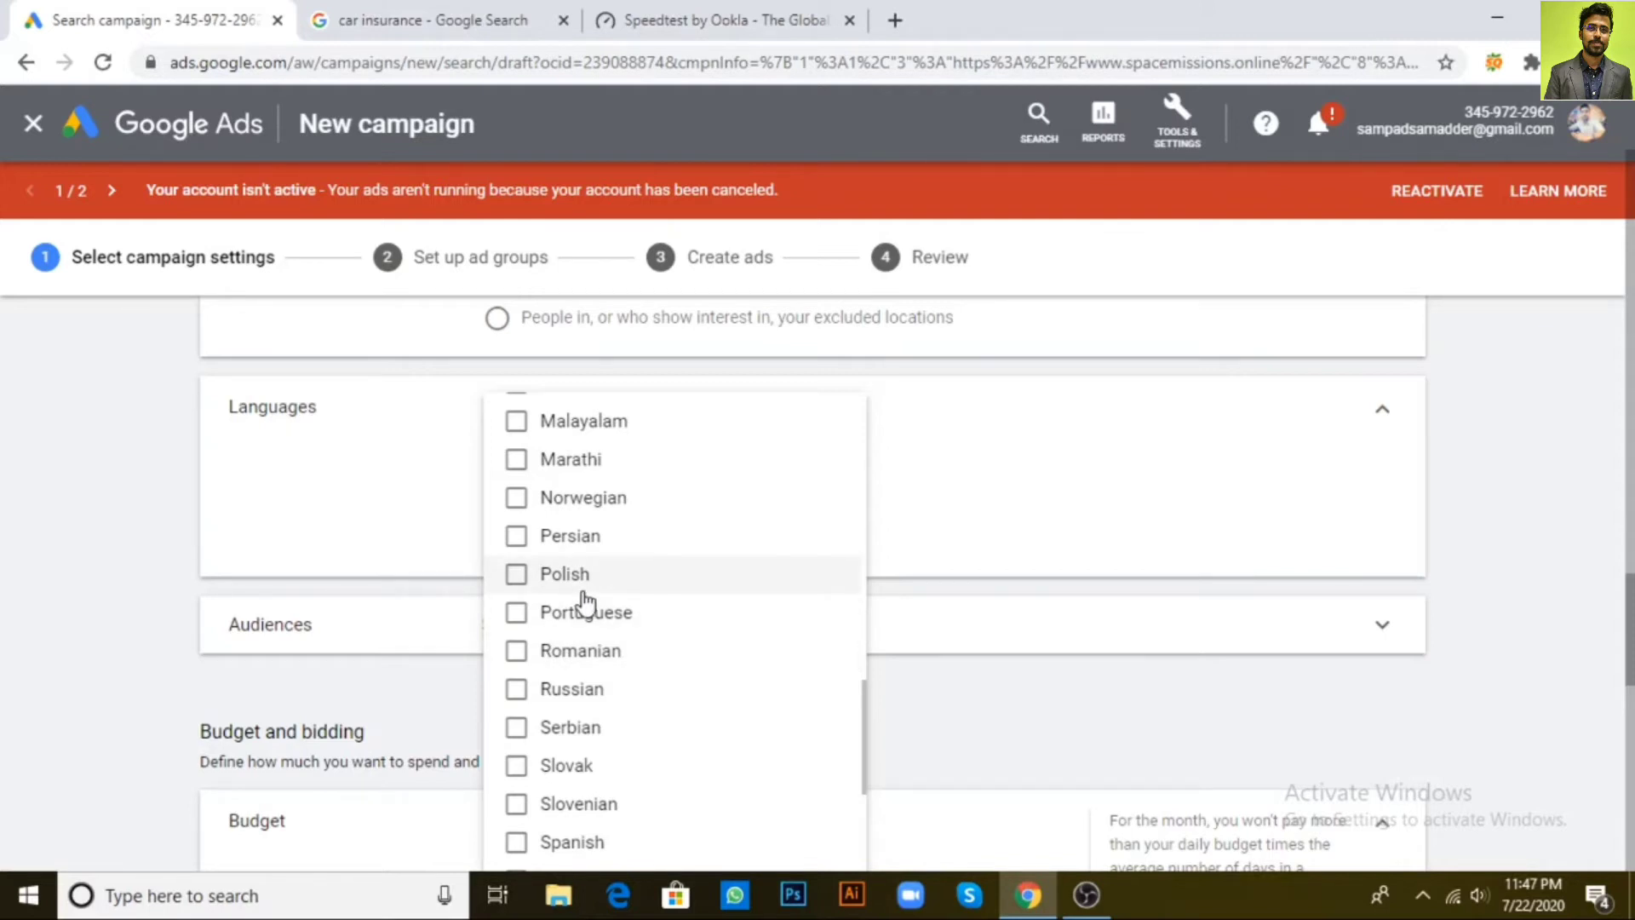
click(1103, 475)
Expand the campaign's Audiences section to show the audience selection
scroll(1013, 537, down, 1)
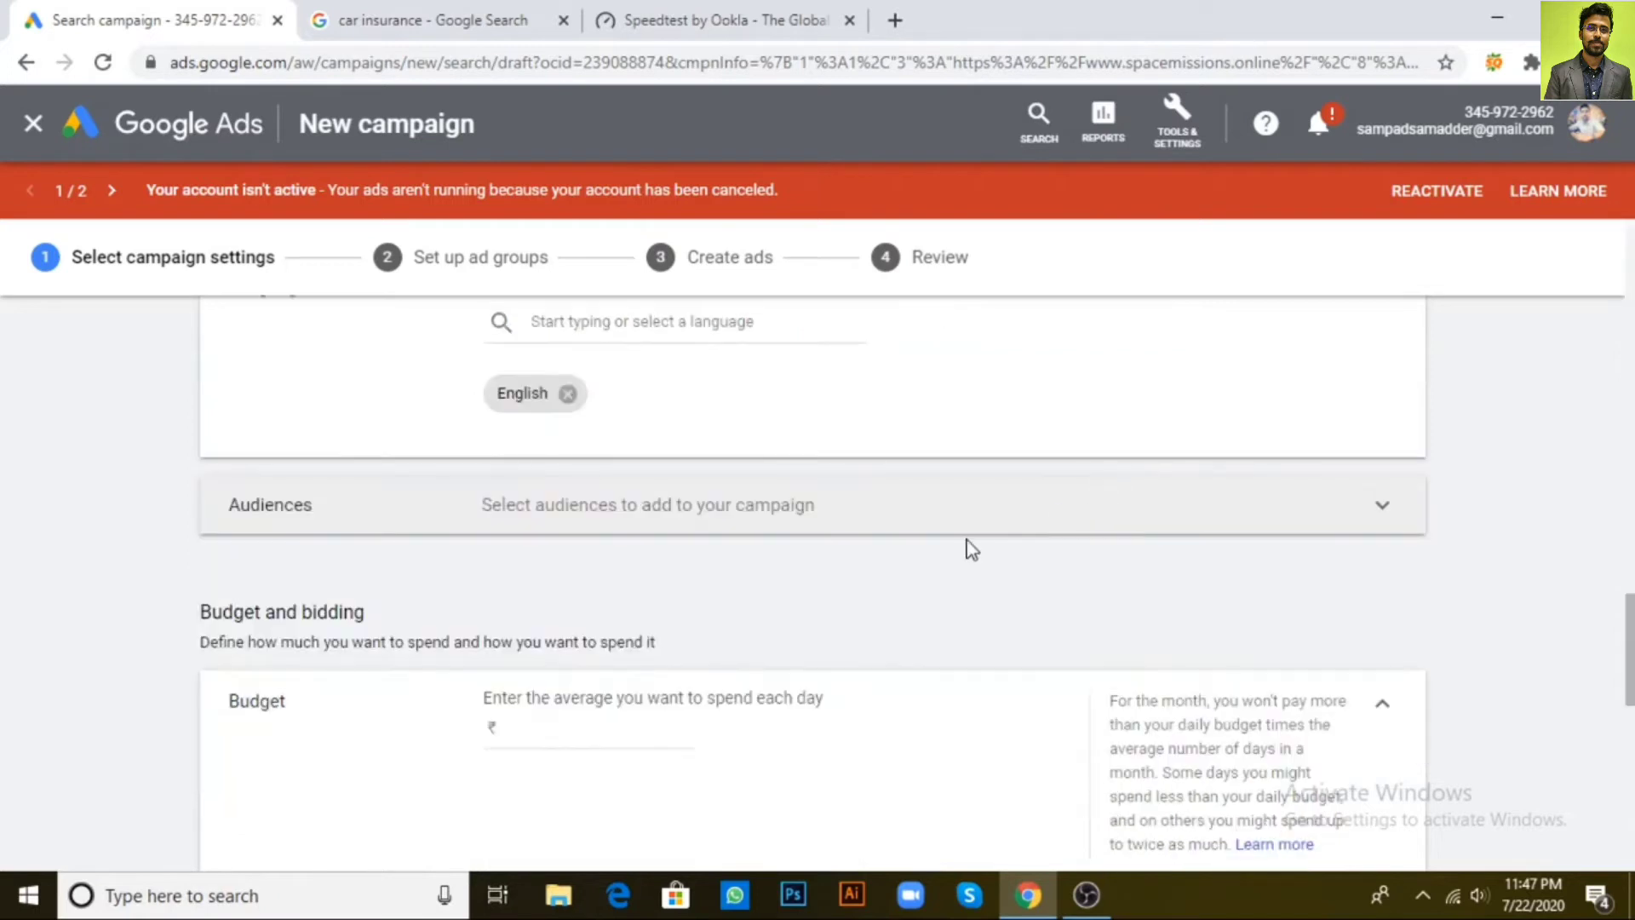
click(744, 507)
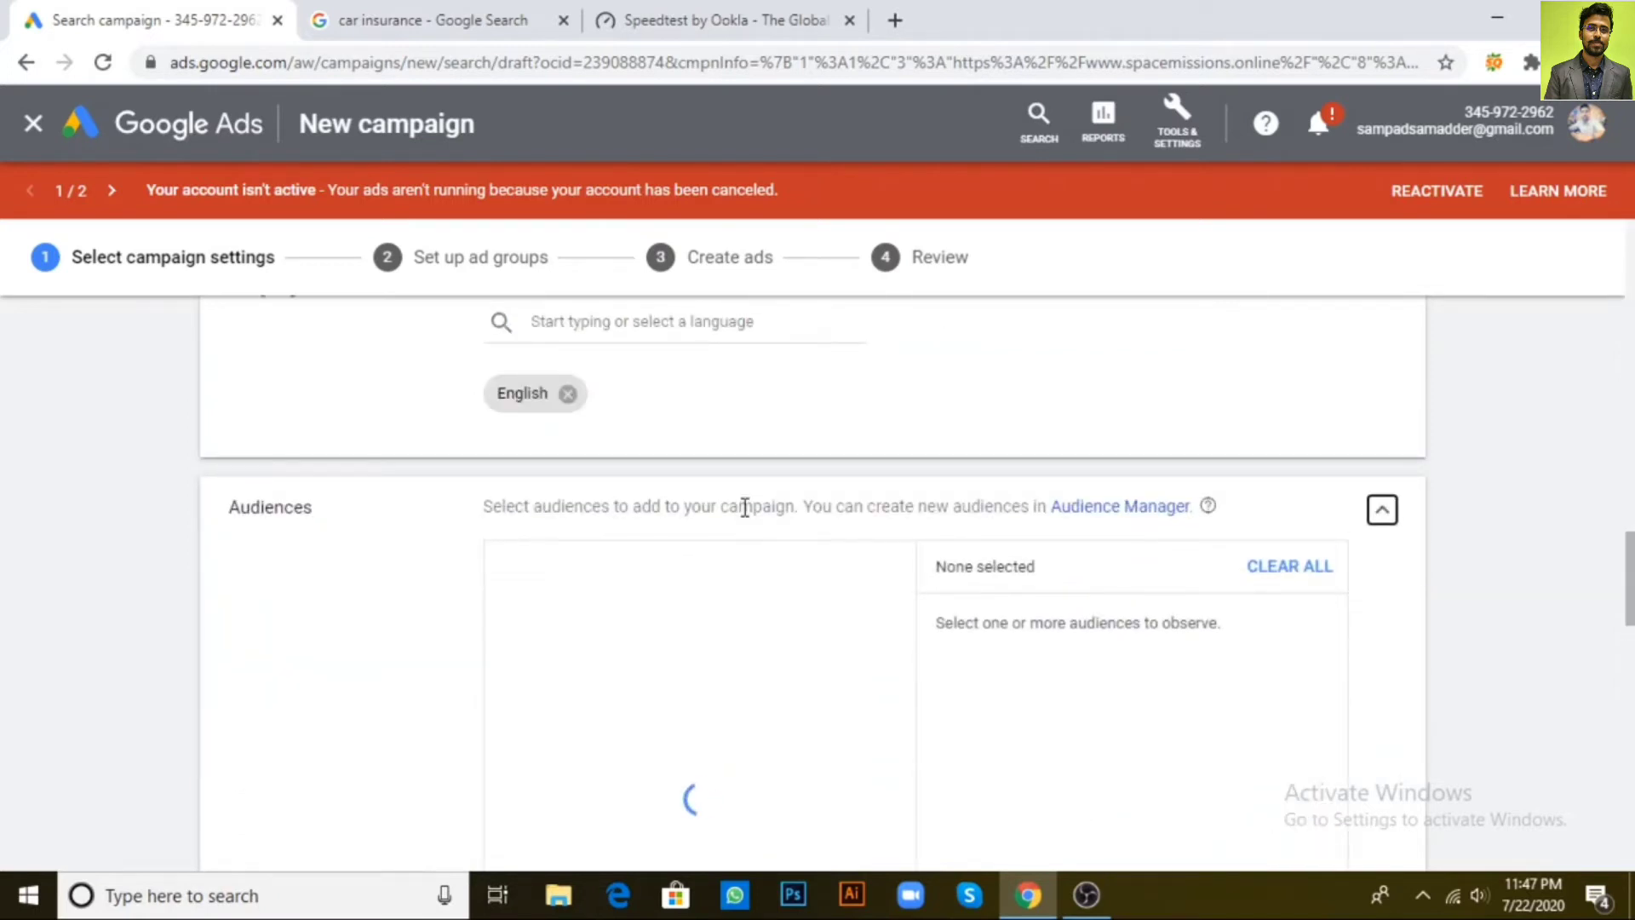
scroll(836, 601, down, 1)
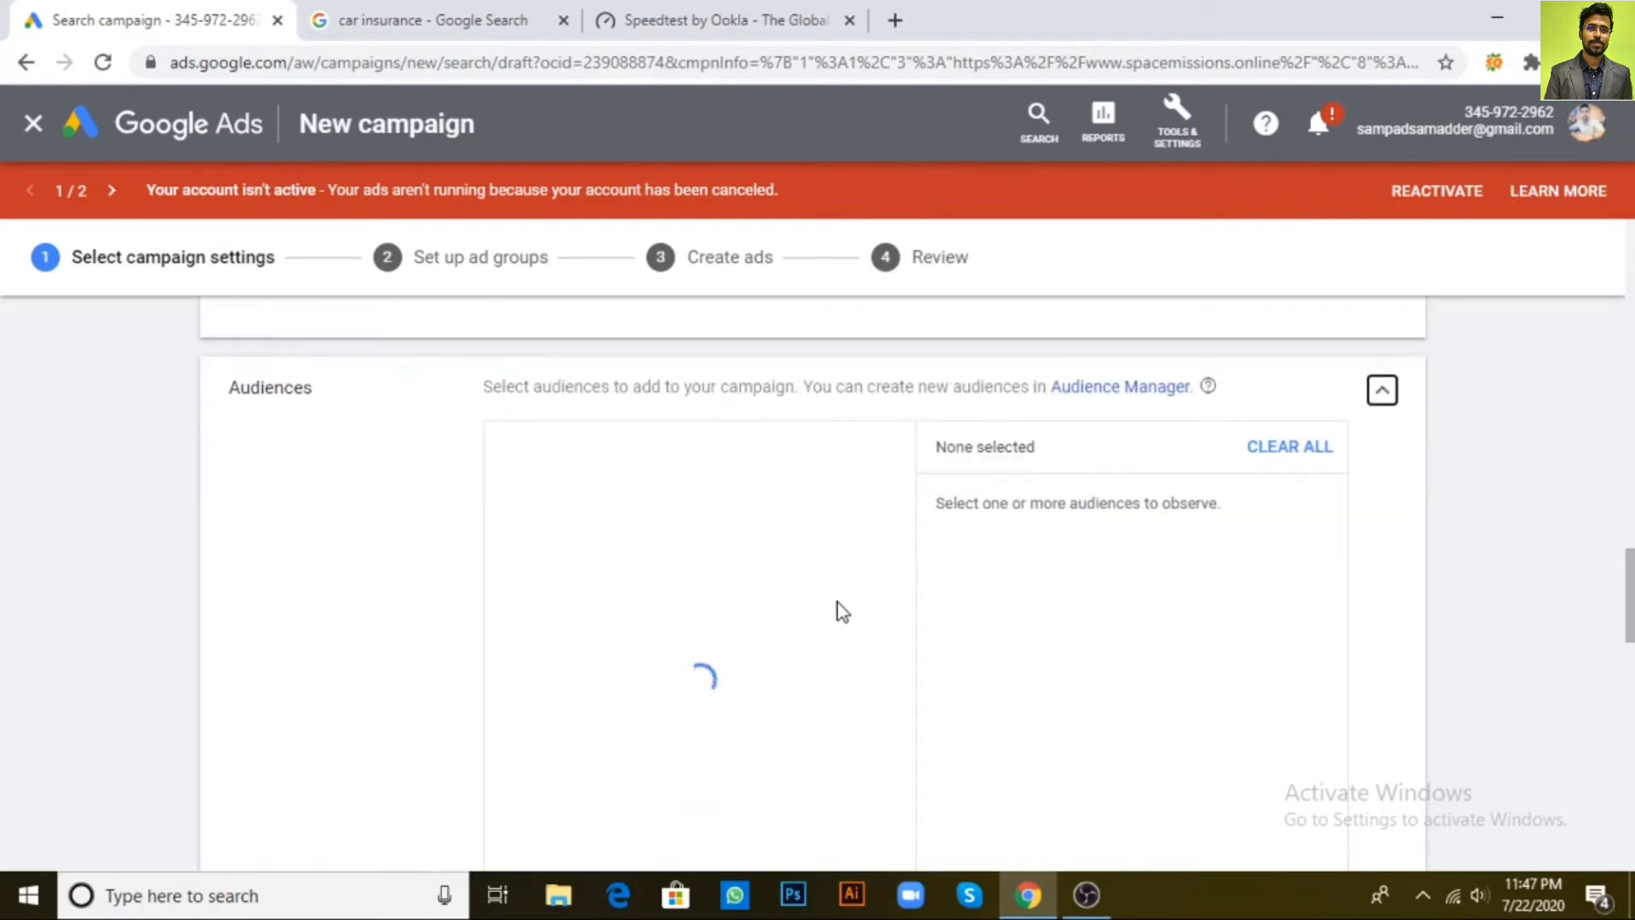
scroll(877, 630, down, 1)
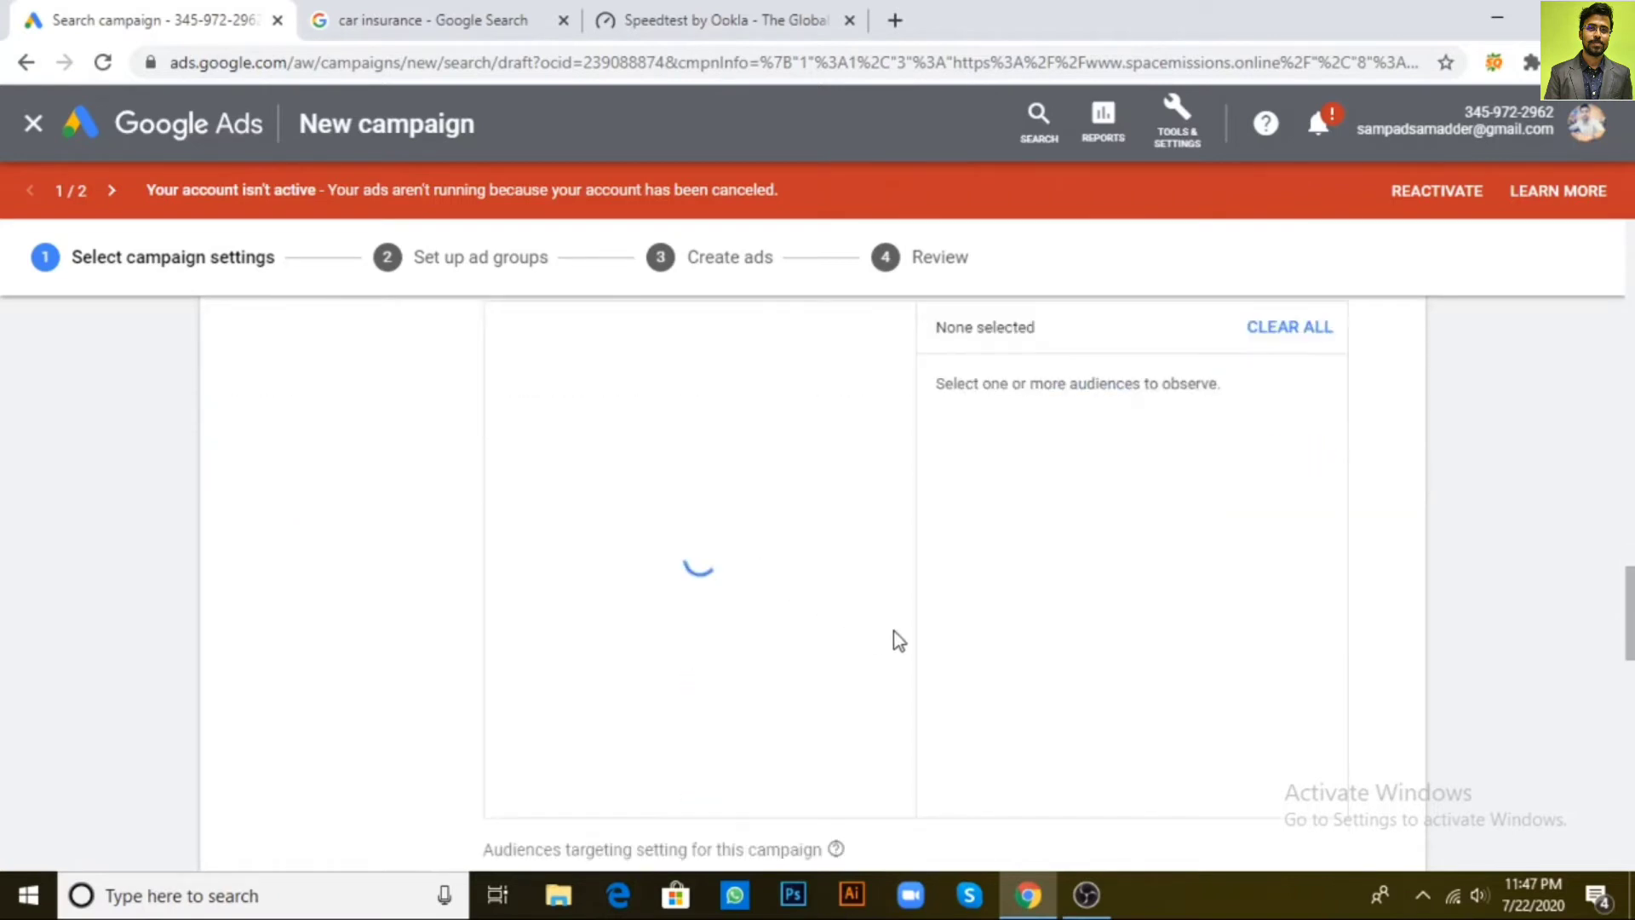
scroll(912, 643, up, 2)
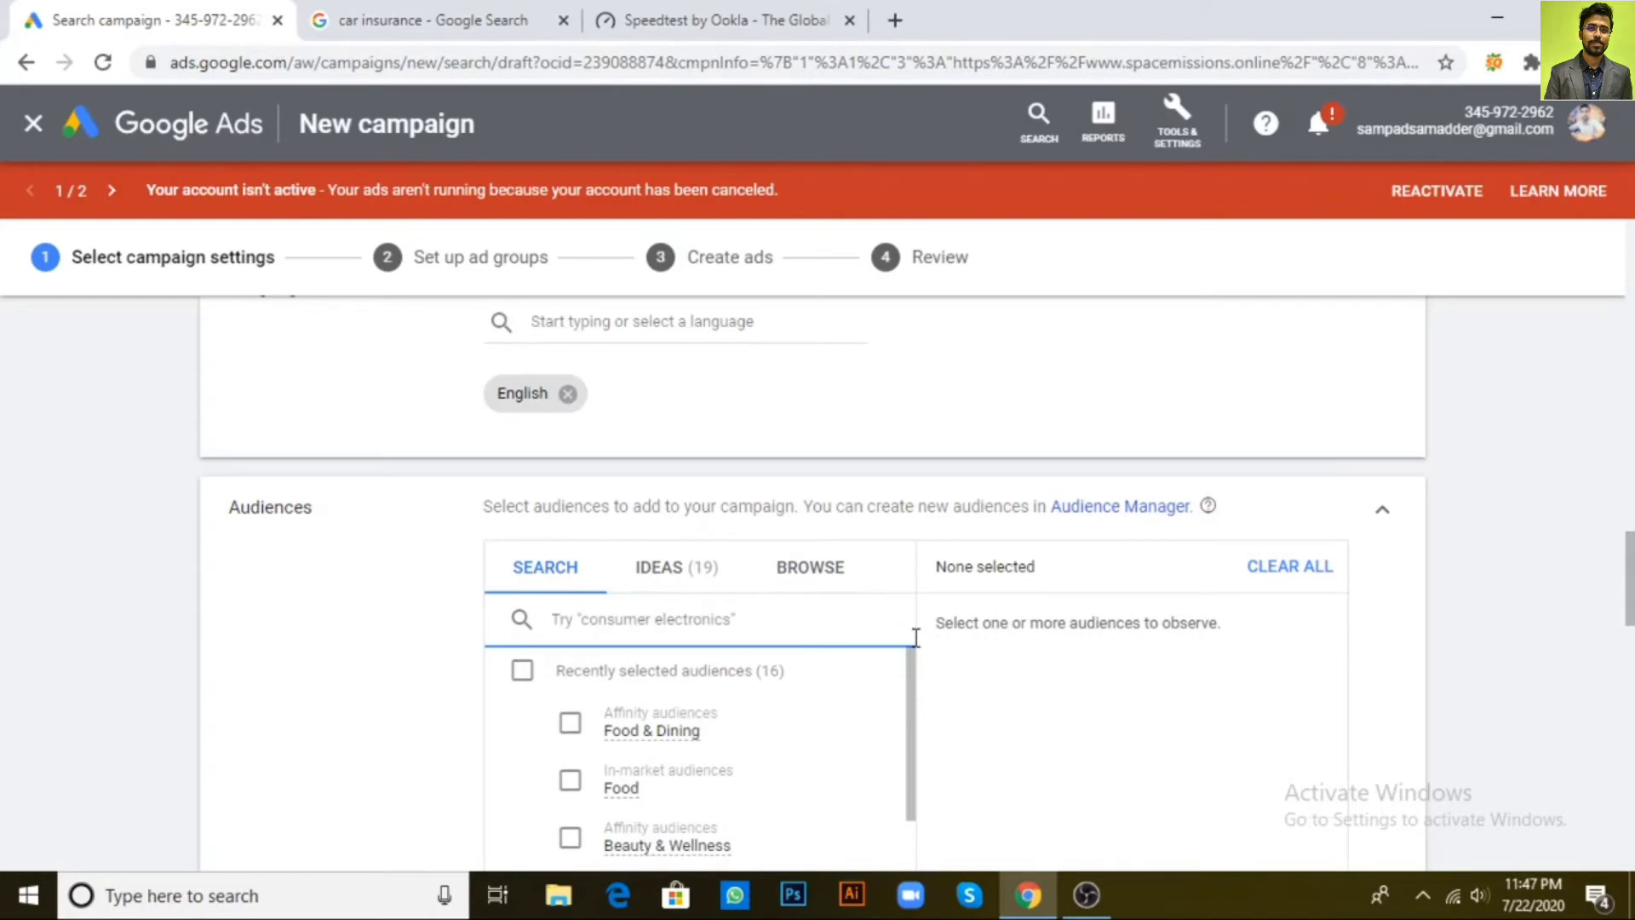
scroll(917, 637, down, 1)
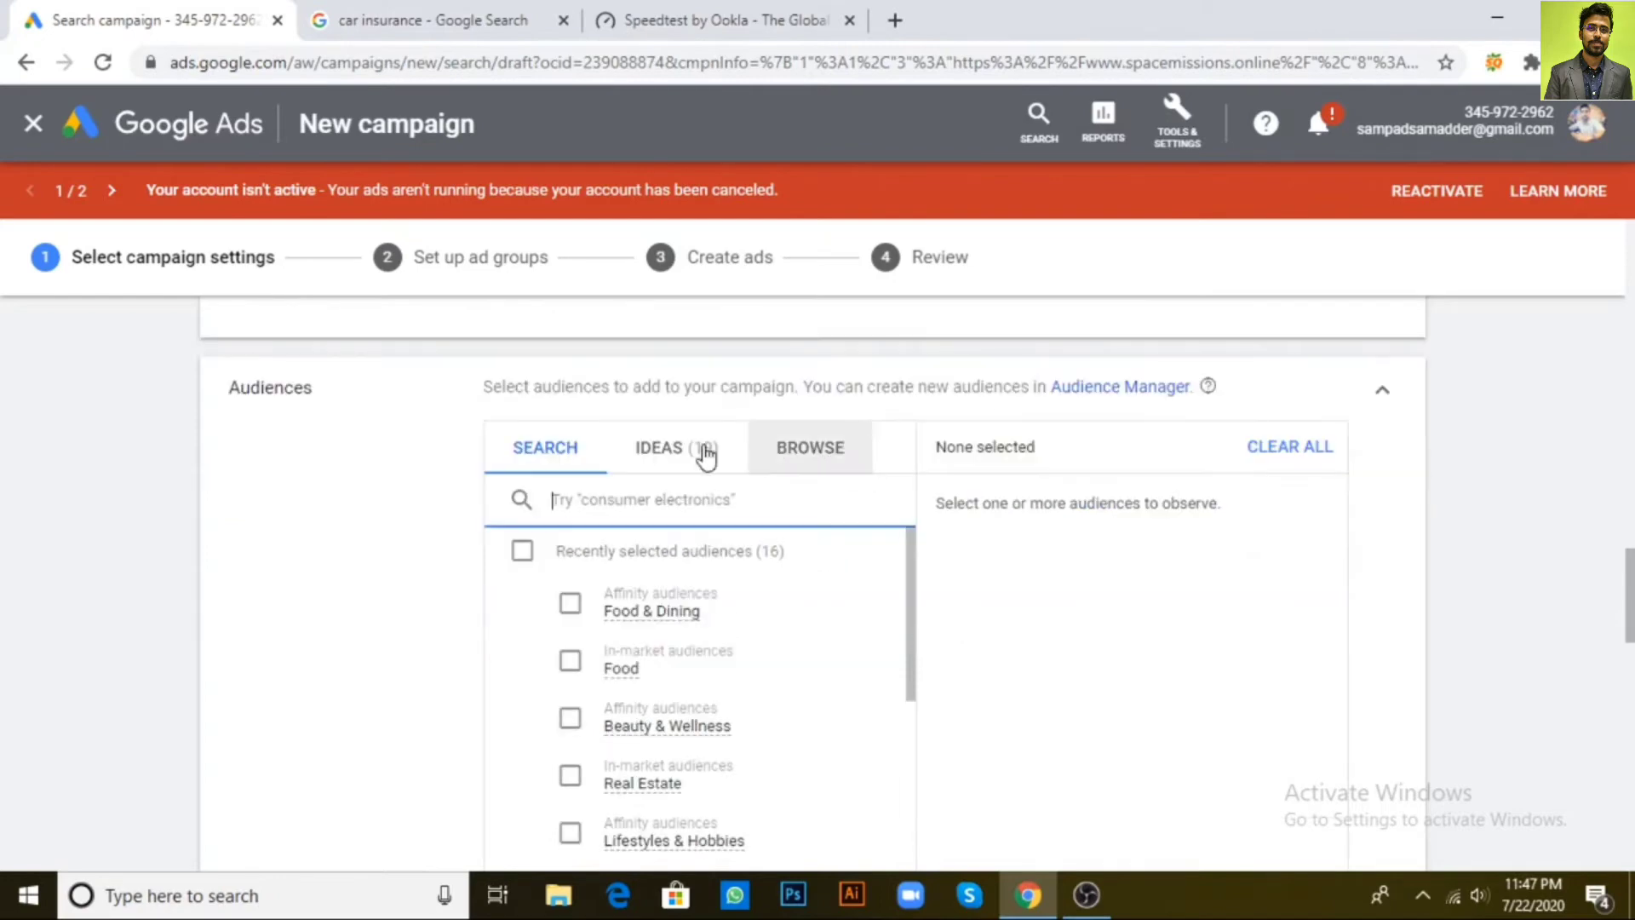
Browse the audiences by who they are (detailed demographics) and expand the Homeownership Status group
click(832, 455)
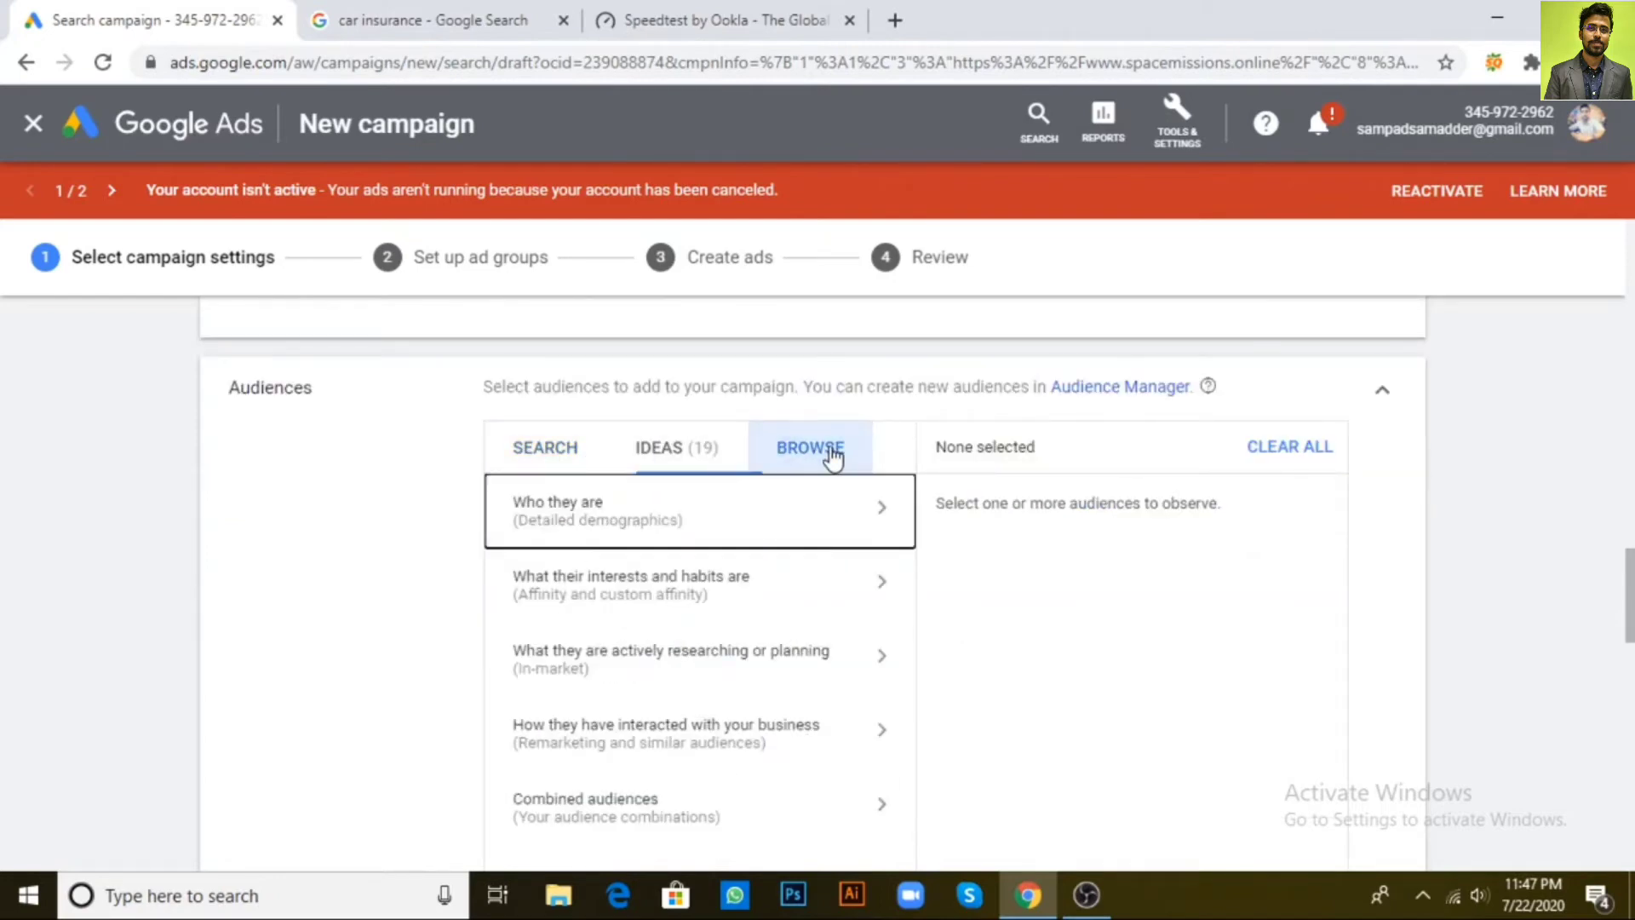
scroll(1230, 529, down, 2)
scroll(1230, 529, up, 2)
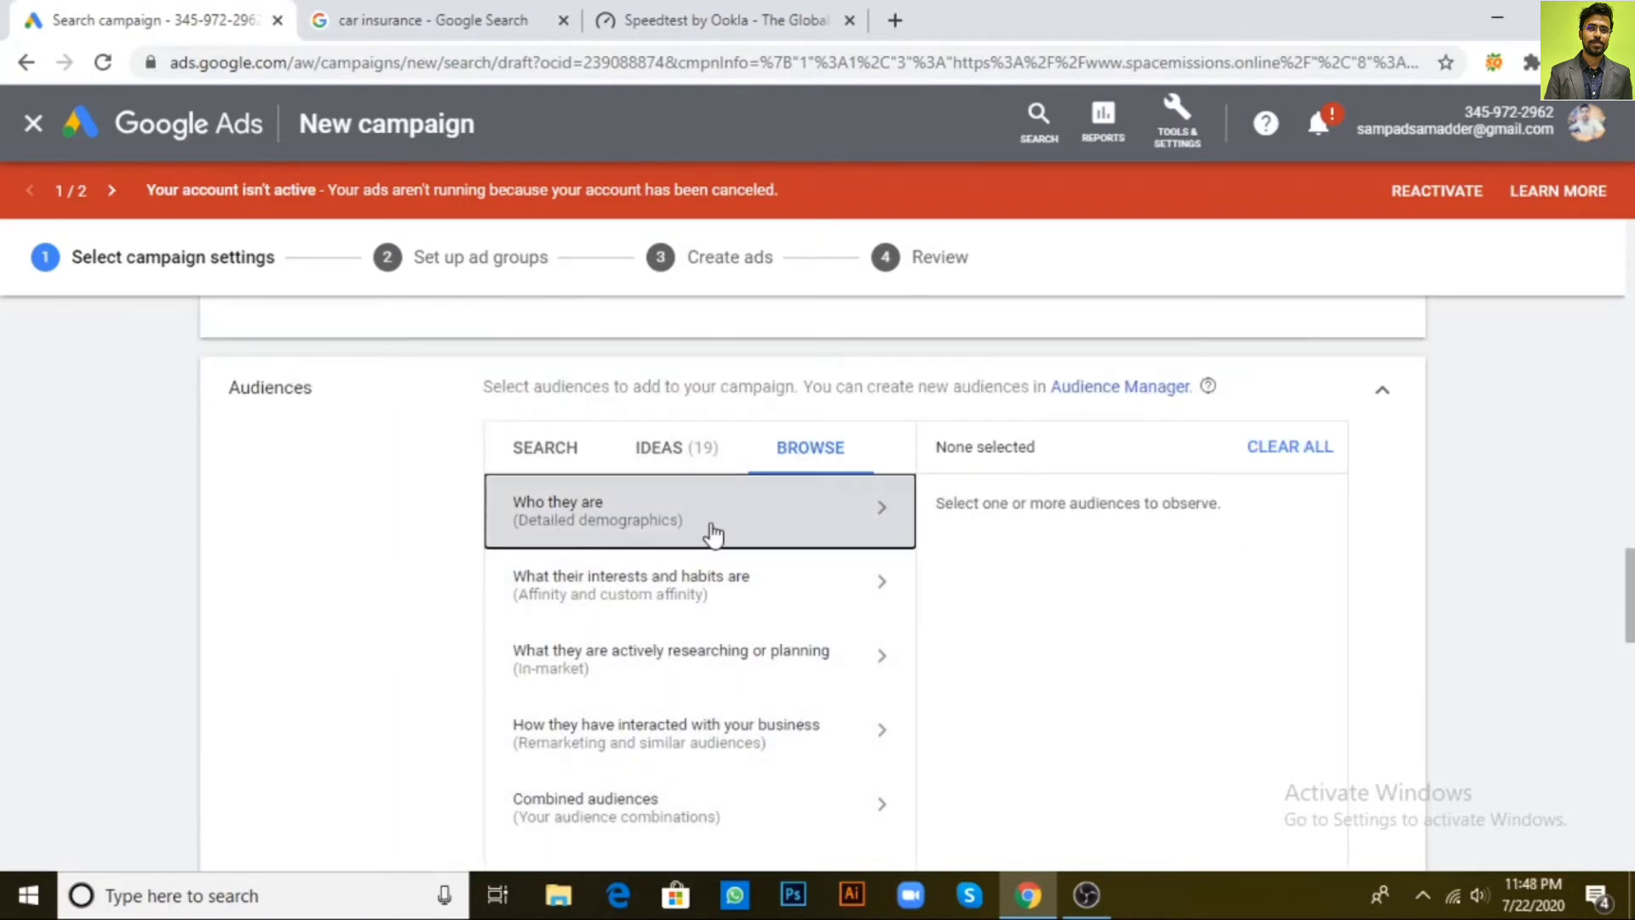
click(730, 511)
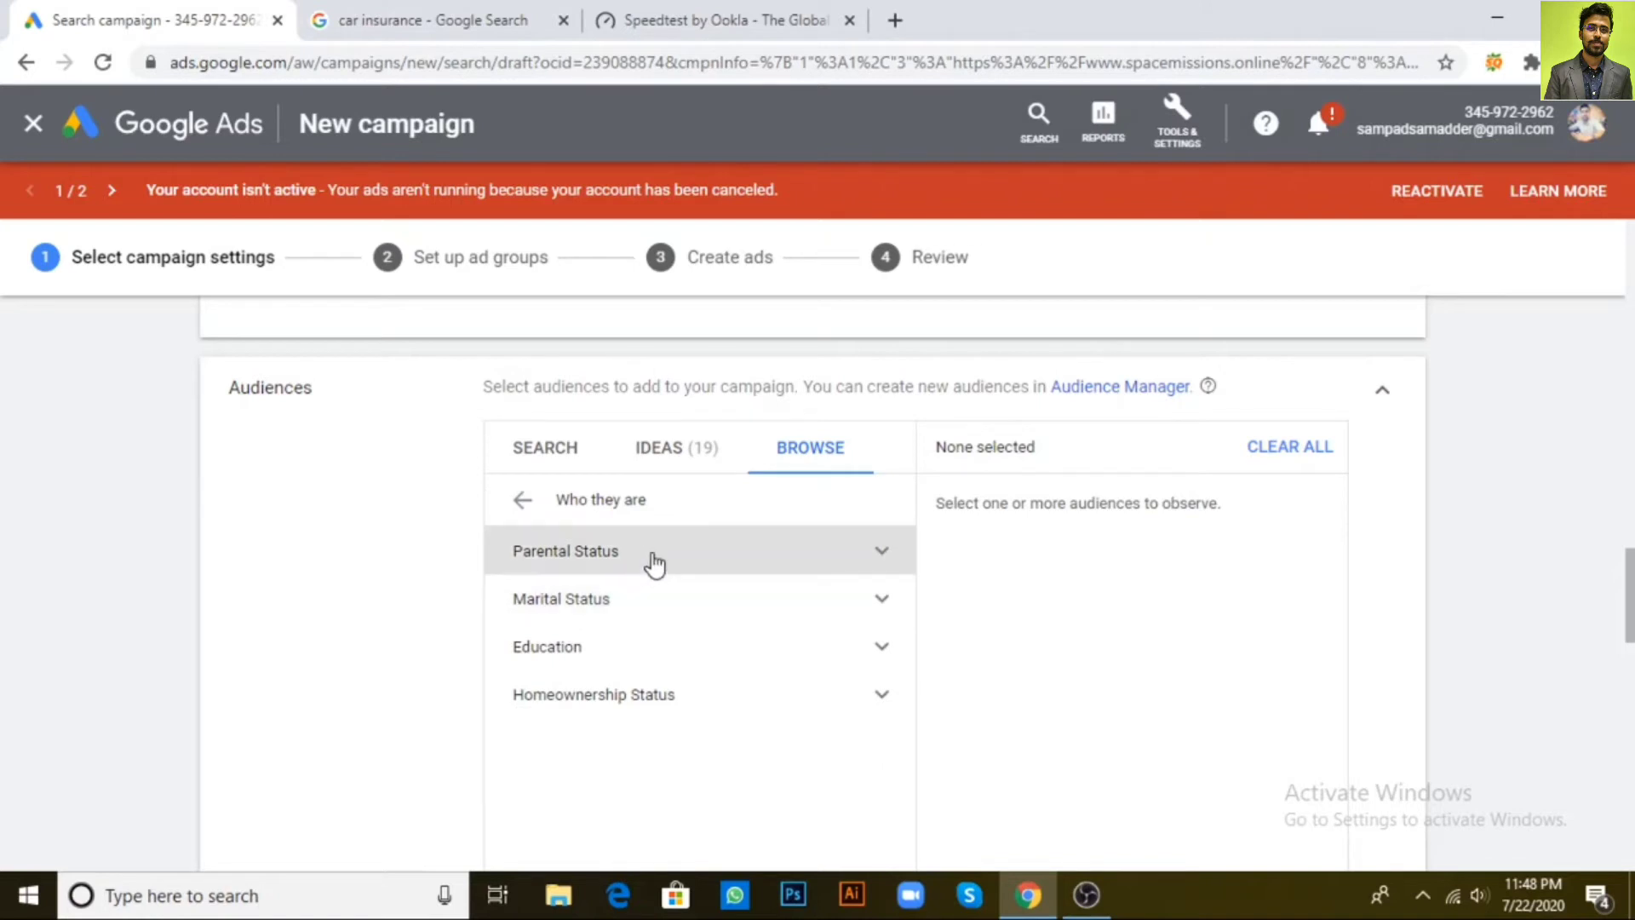
click(646, 718)
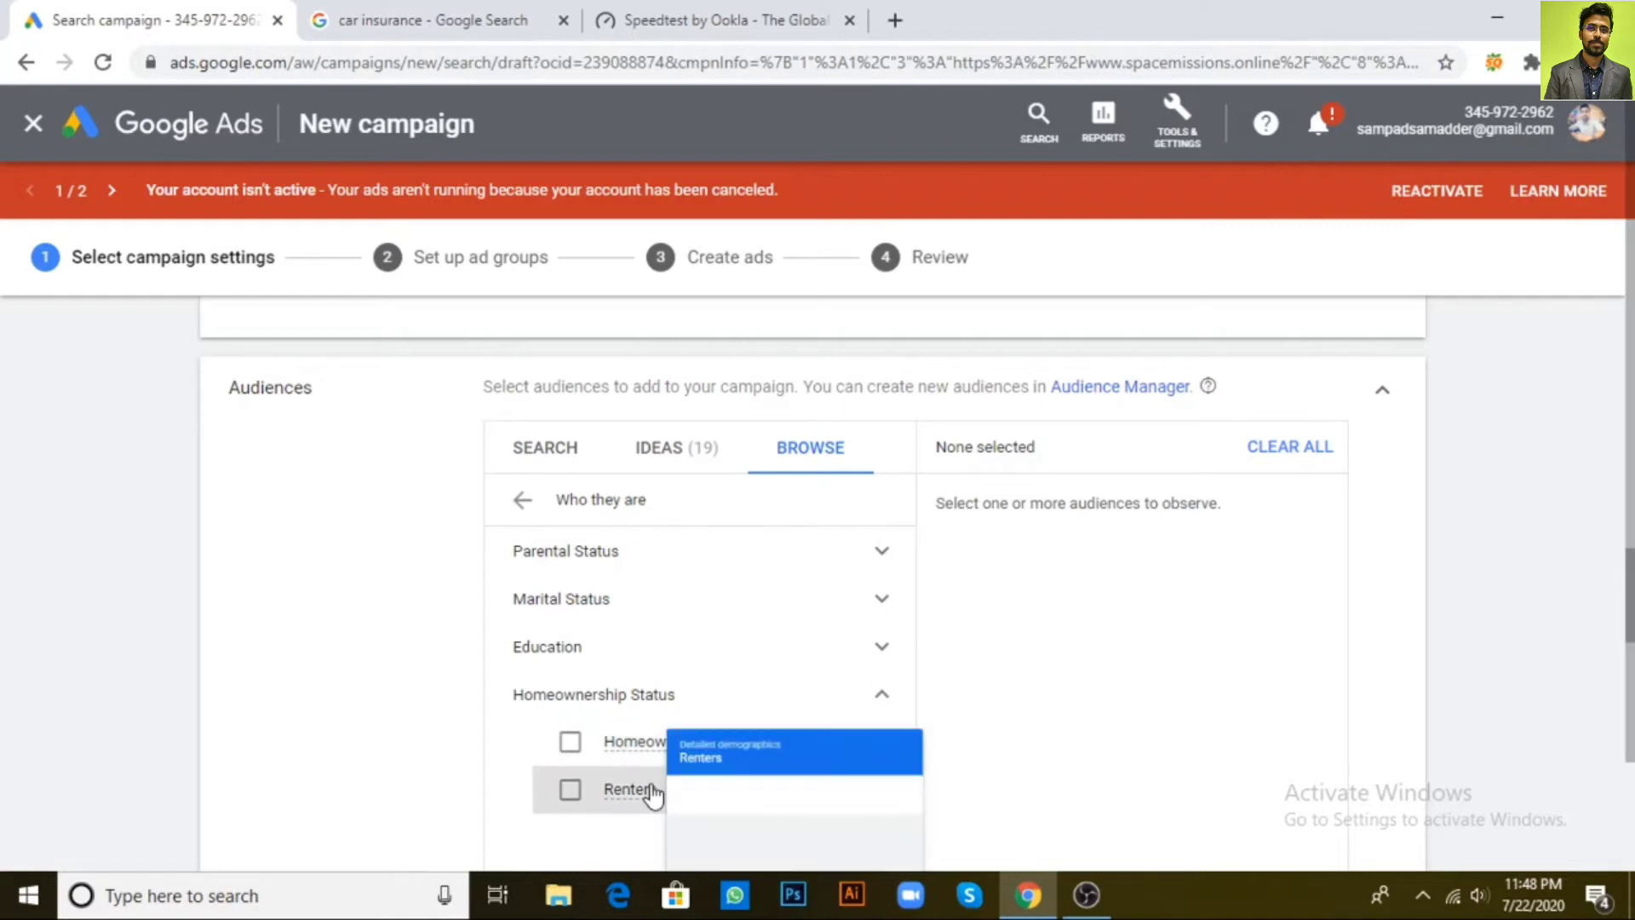
Examine the Education audiences, including the options under Highest Level of Educational Attainment
click(639, 649)
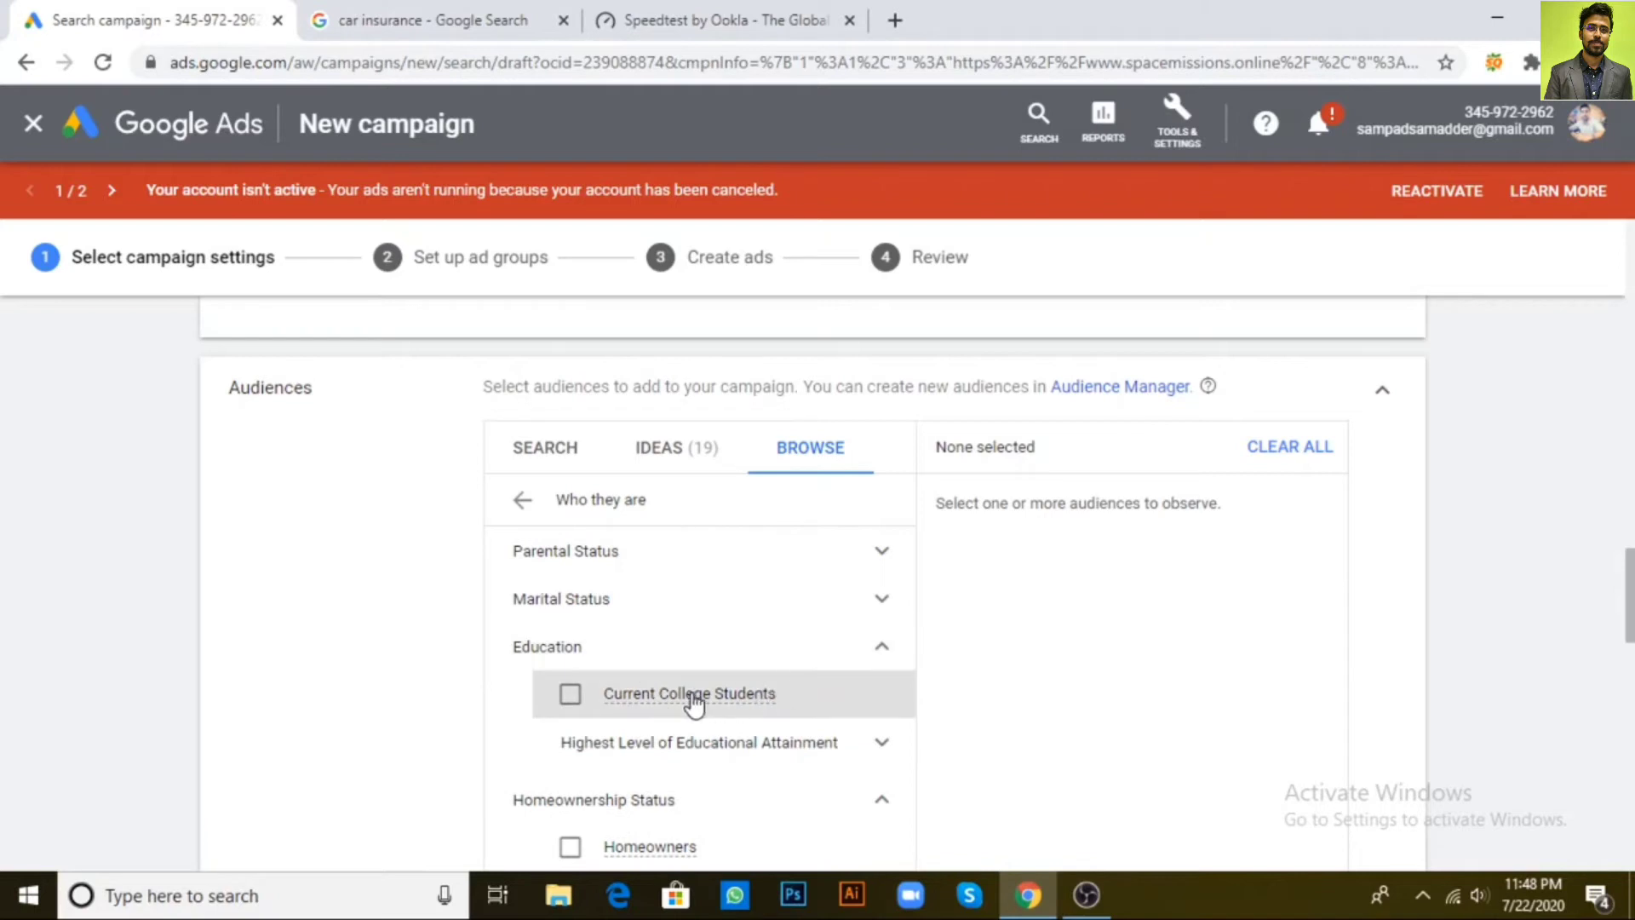
click(884, 750)
scroll(822, 754, down, 2)
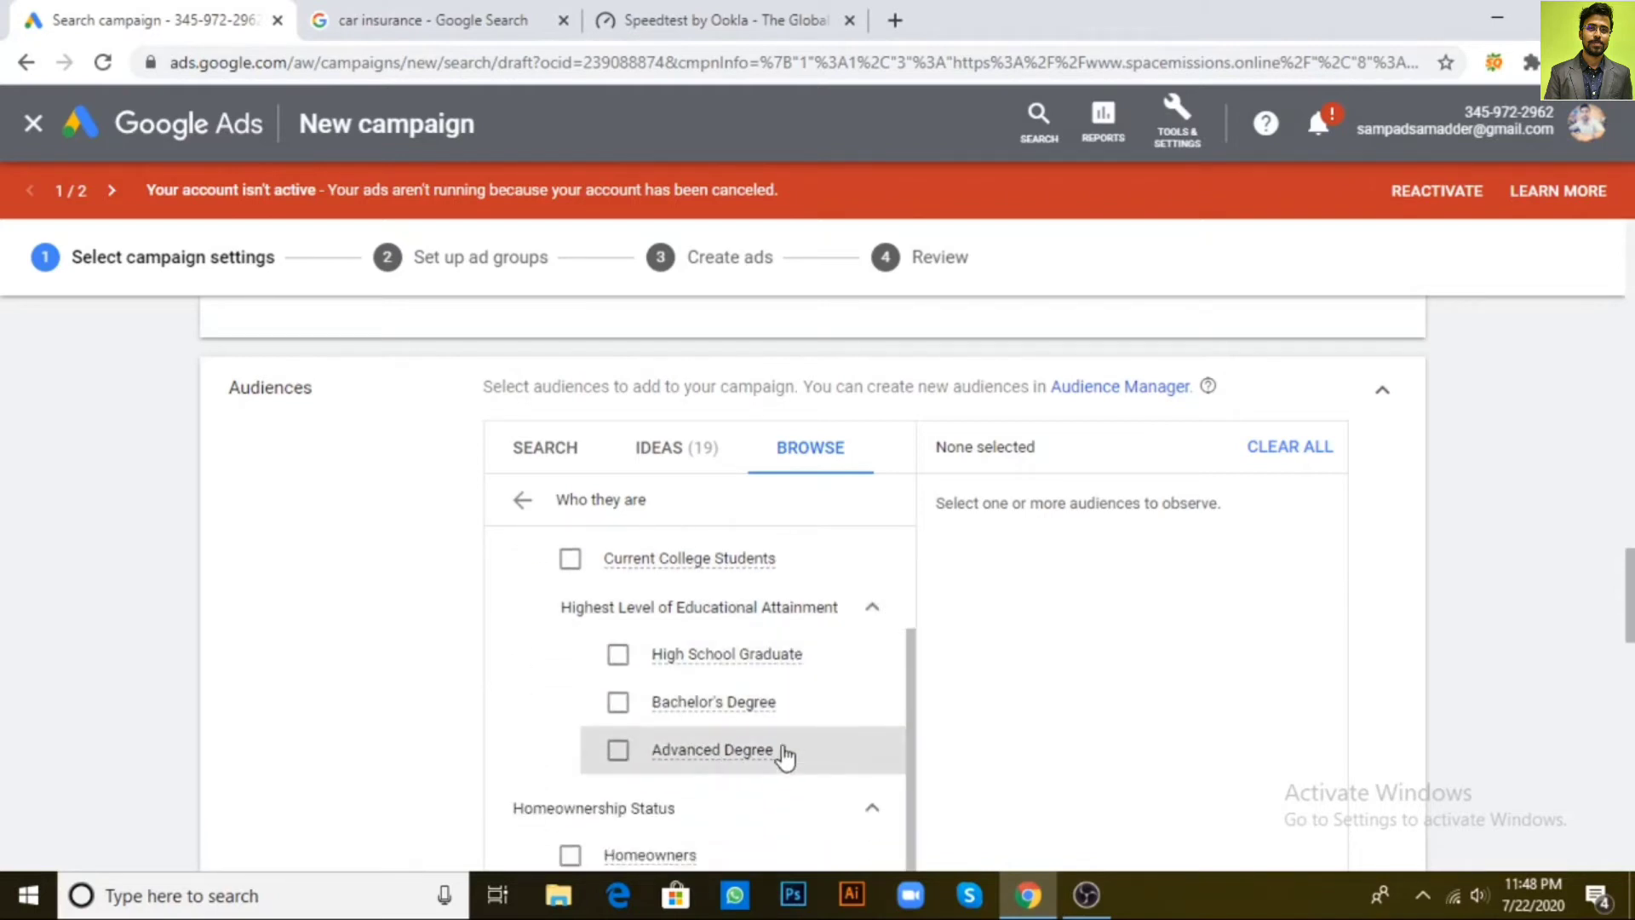
click(884, 622)
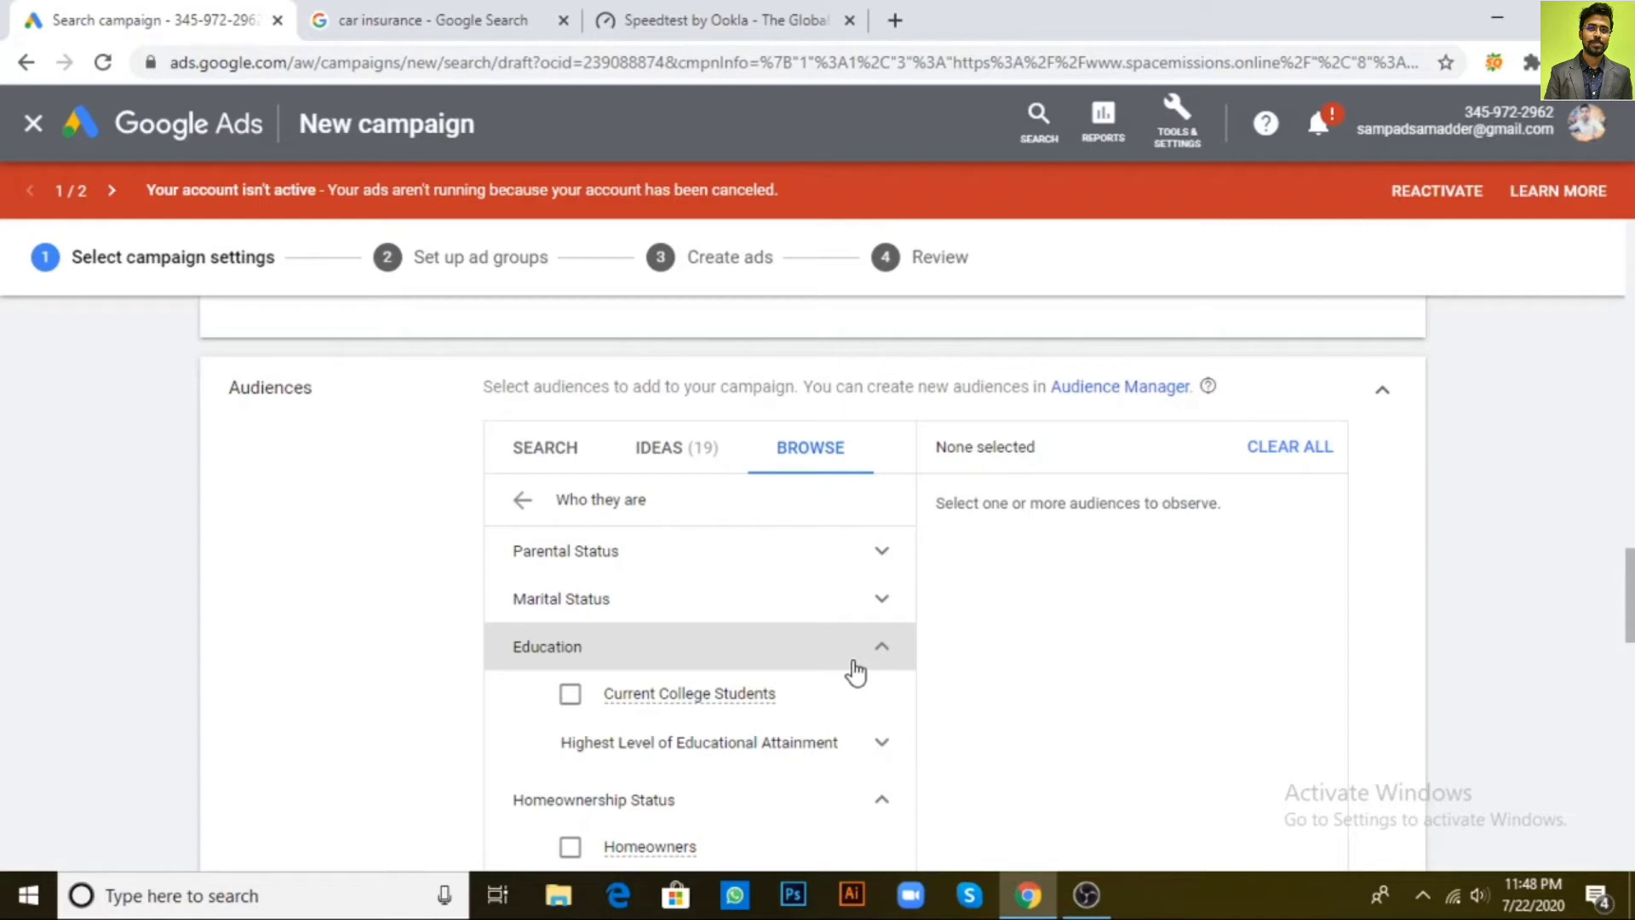
Examine the Marital Status audiences and the parent age groups under Parental Status, then collapse the Parents group
click(879, 601)
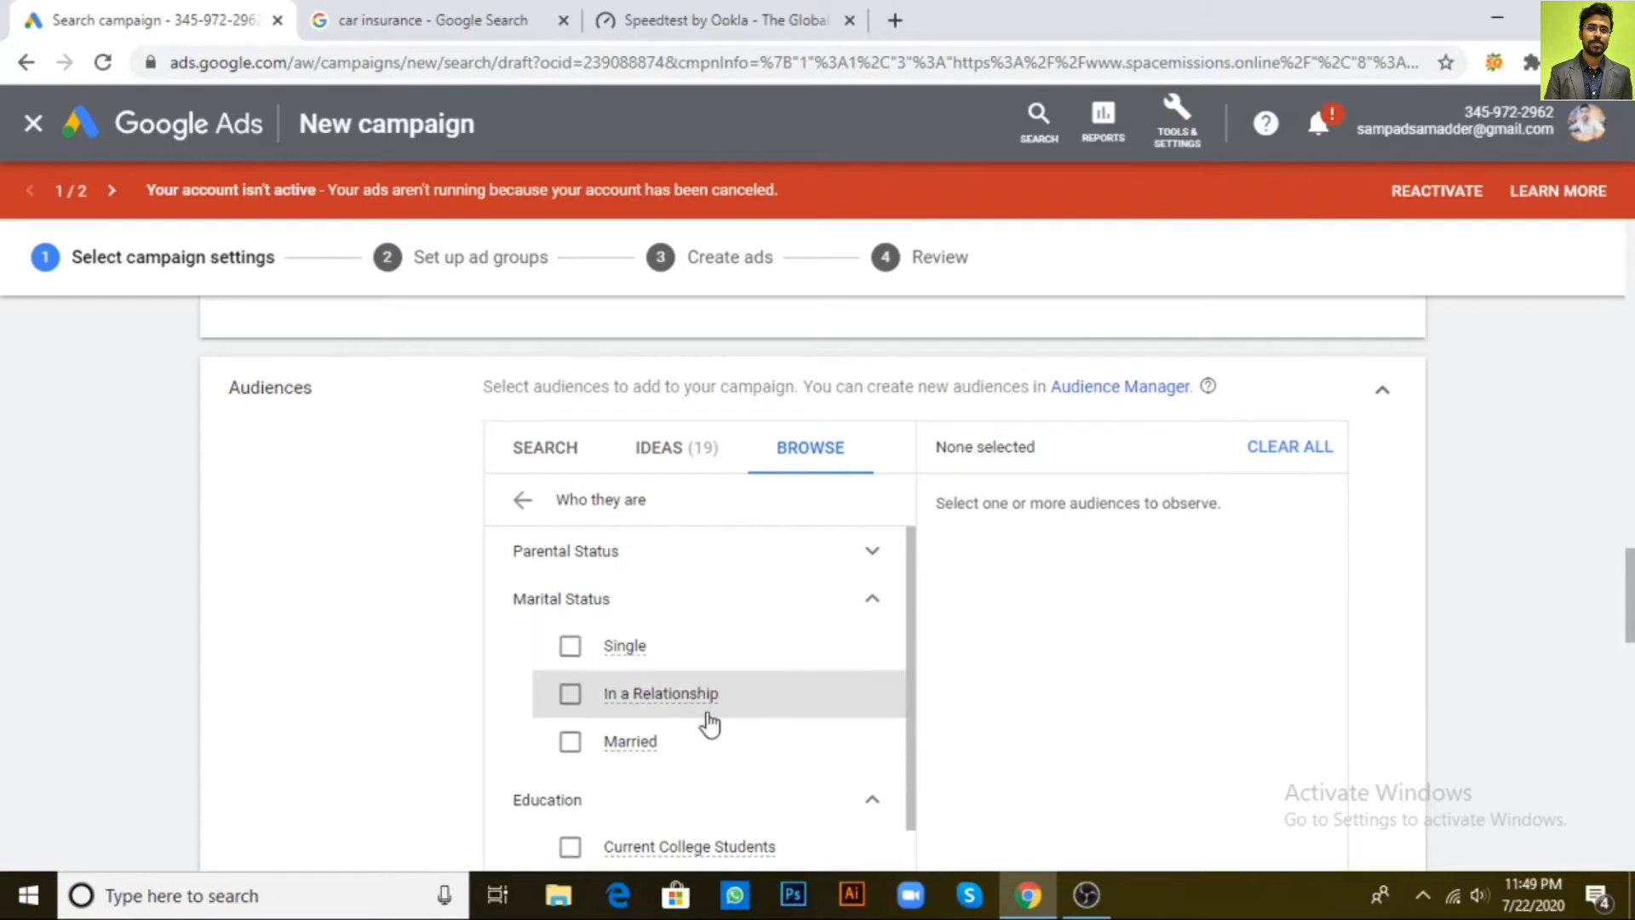
click(657, 554)
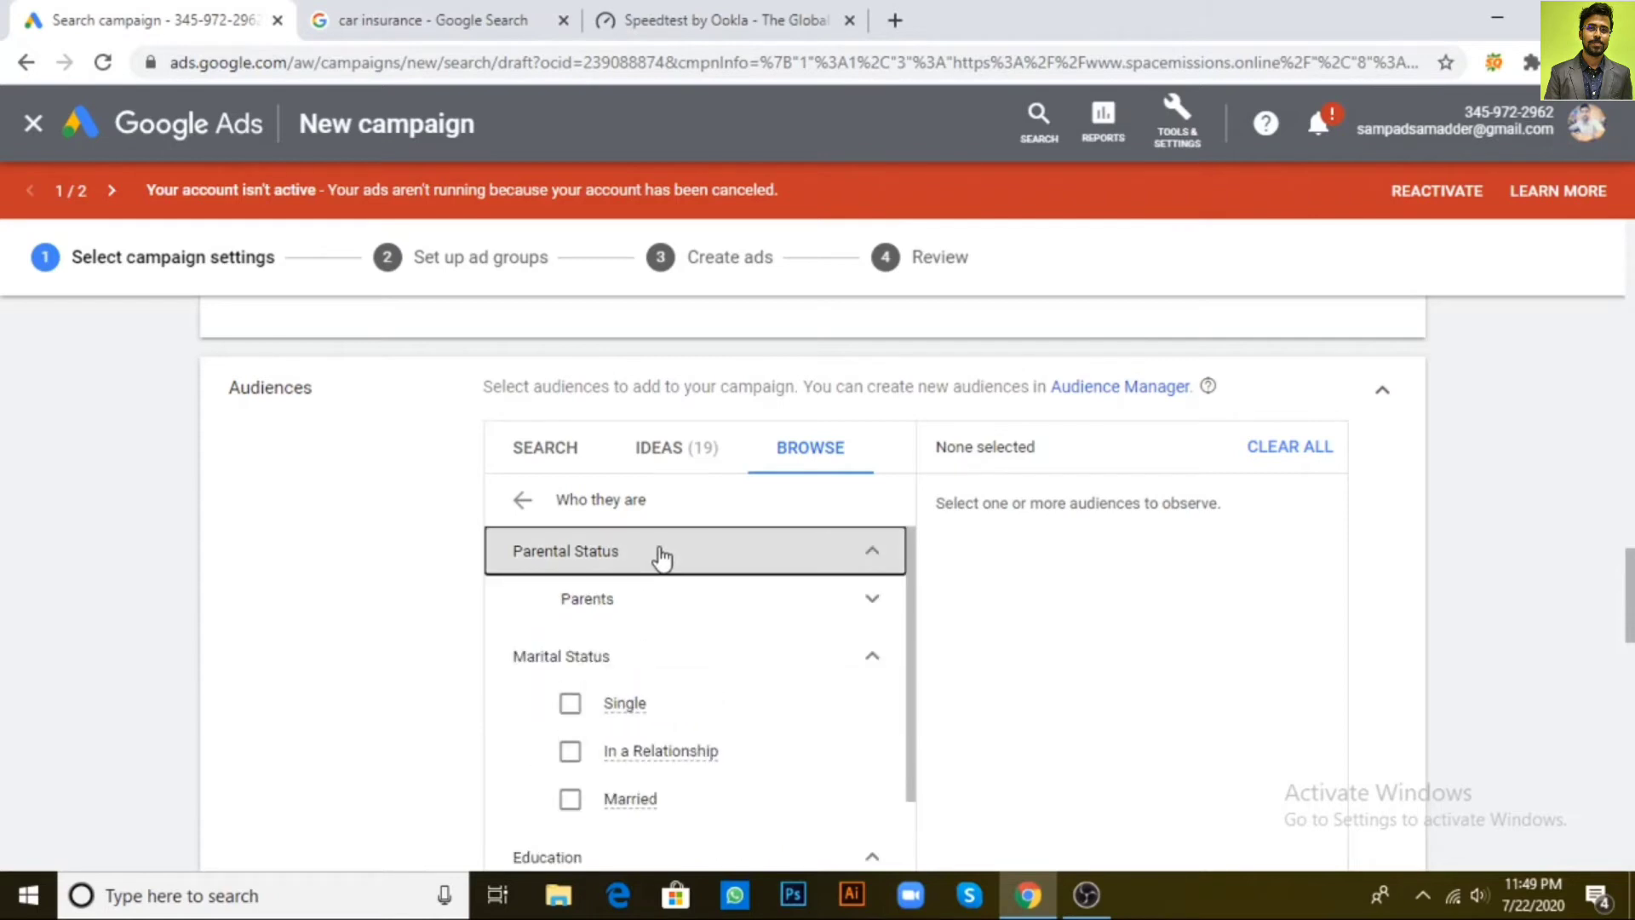
click(872, 602)
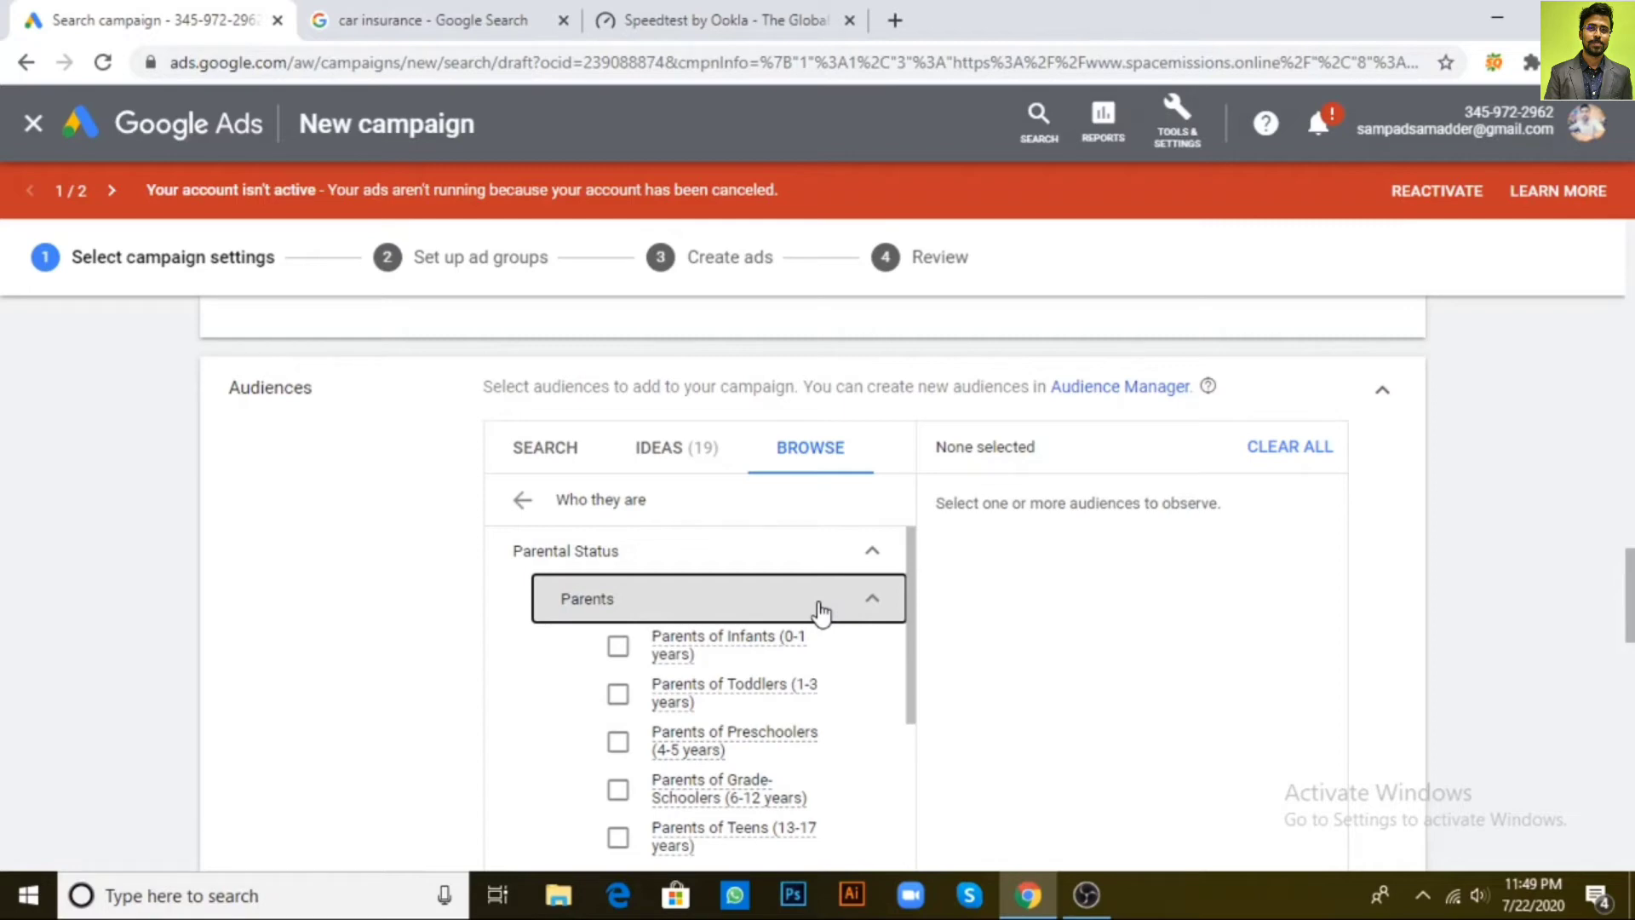
scroll(869, 673, down, 2)
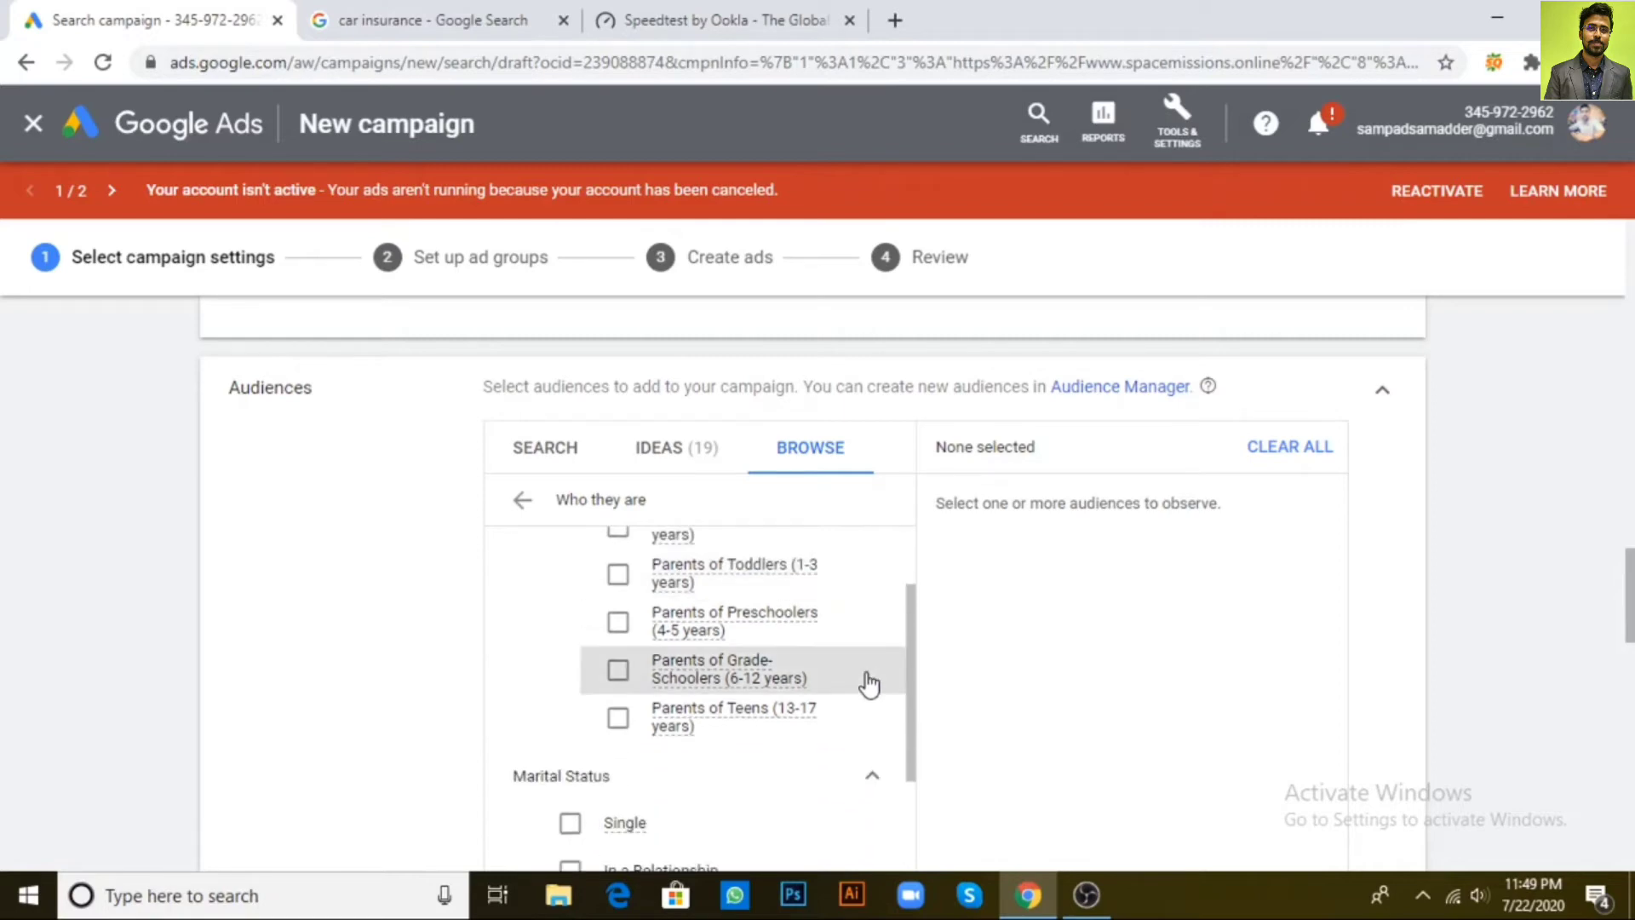
scroll(869, 682, up, 2)
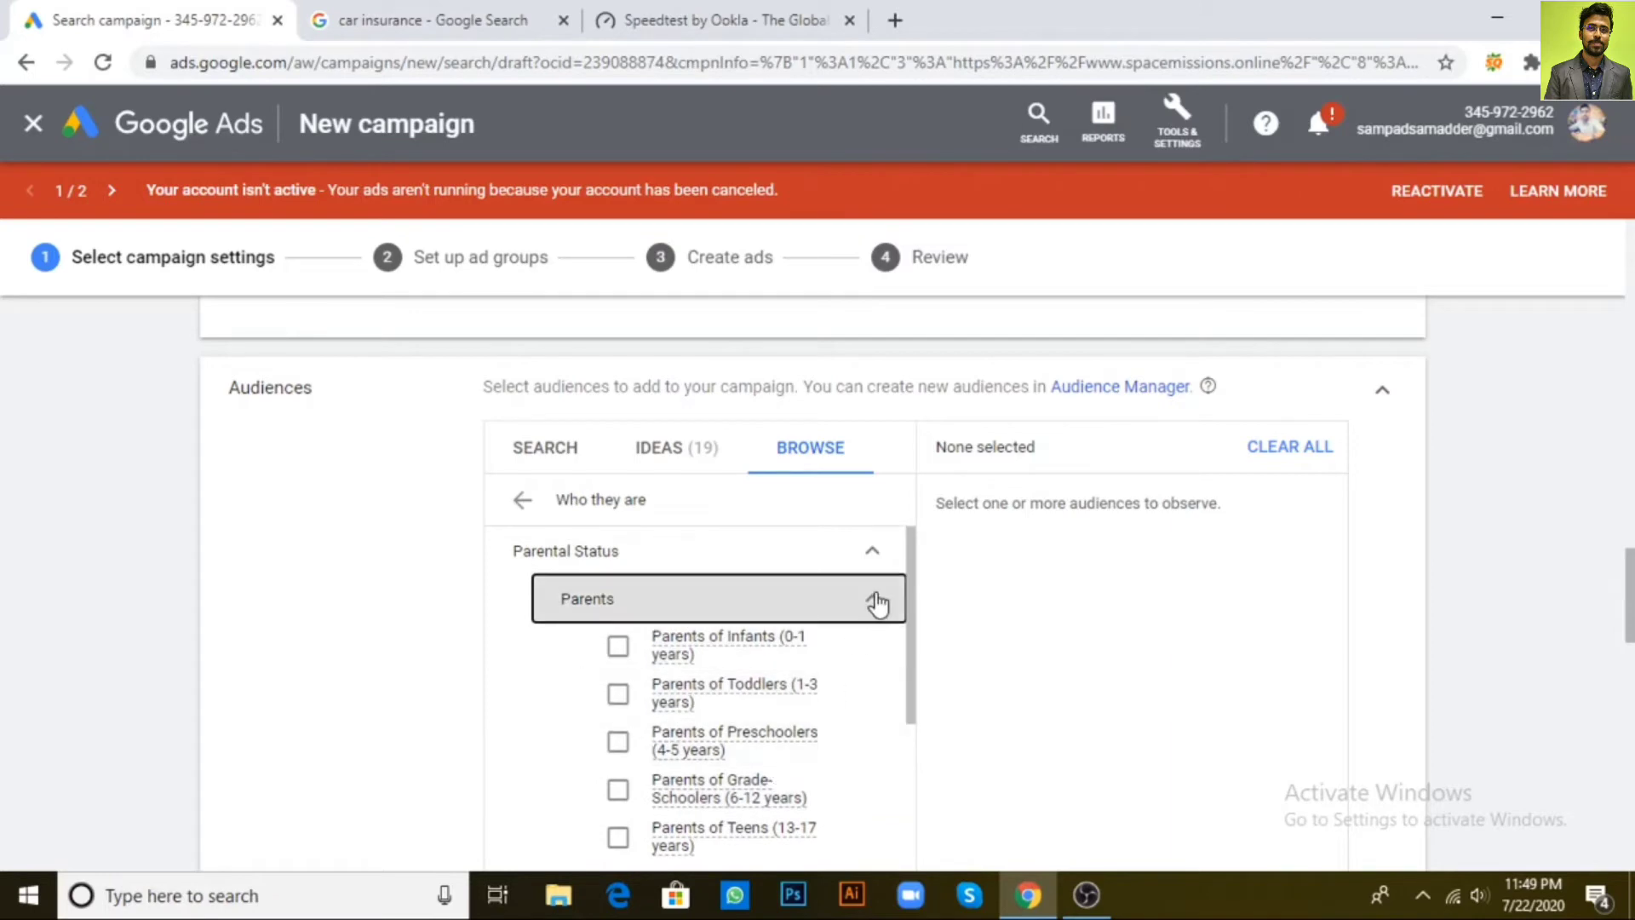
click(816, 610)
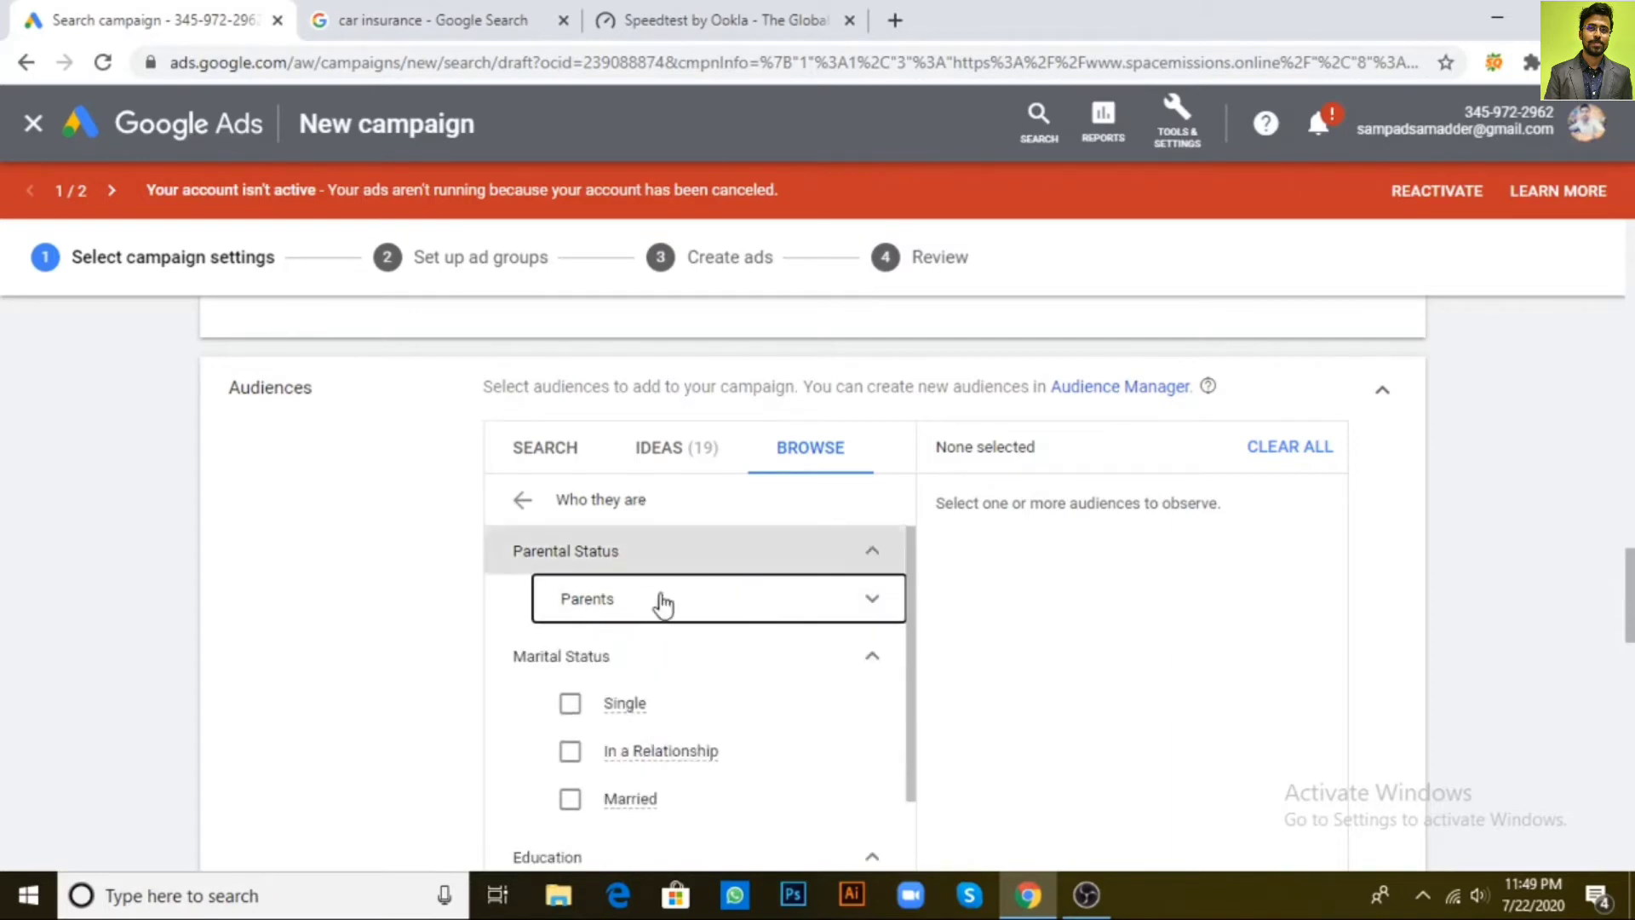
Look through the affinity audiences for customers' interests and habits, then return to the main audience categories
click(523, 500)
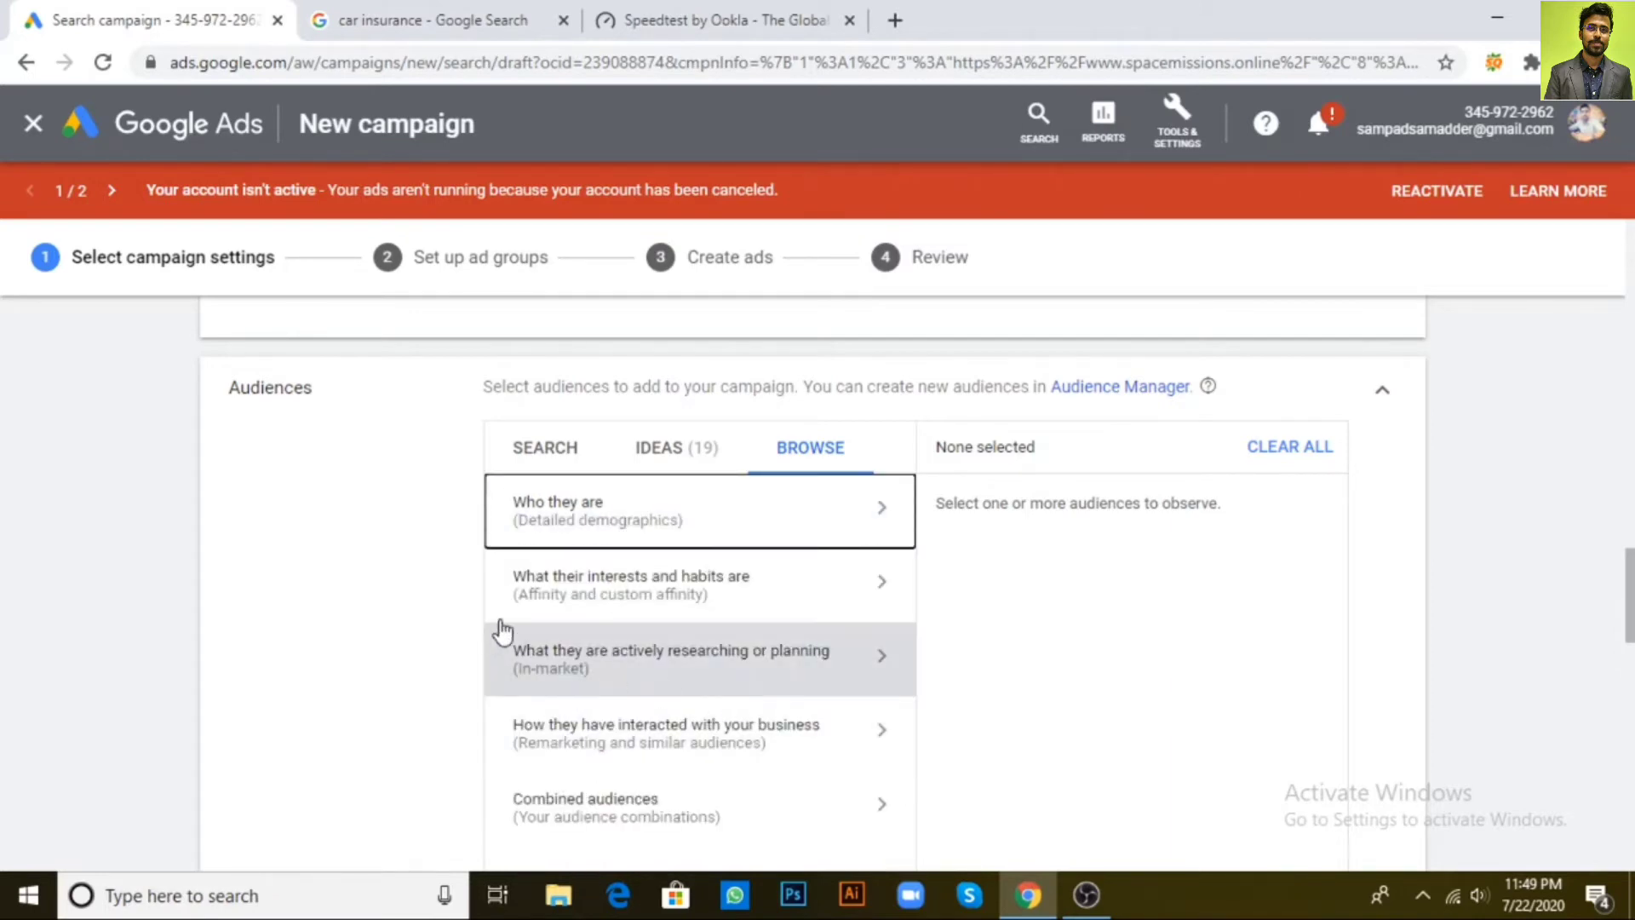
click(749, 600)
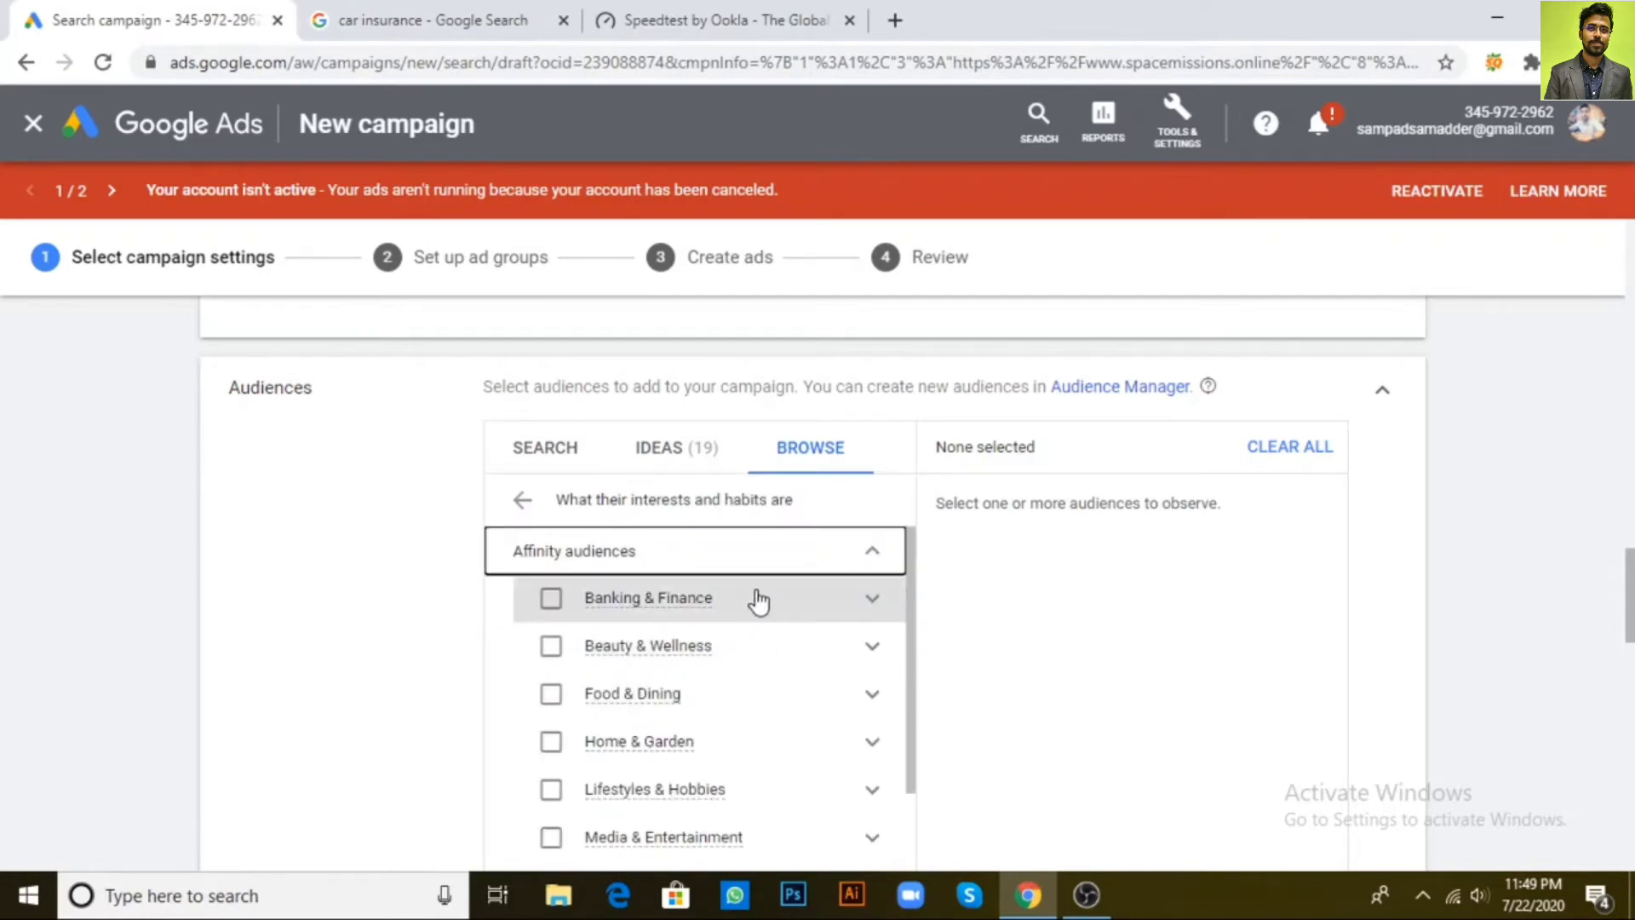
scroll(760, 609, down, 5)
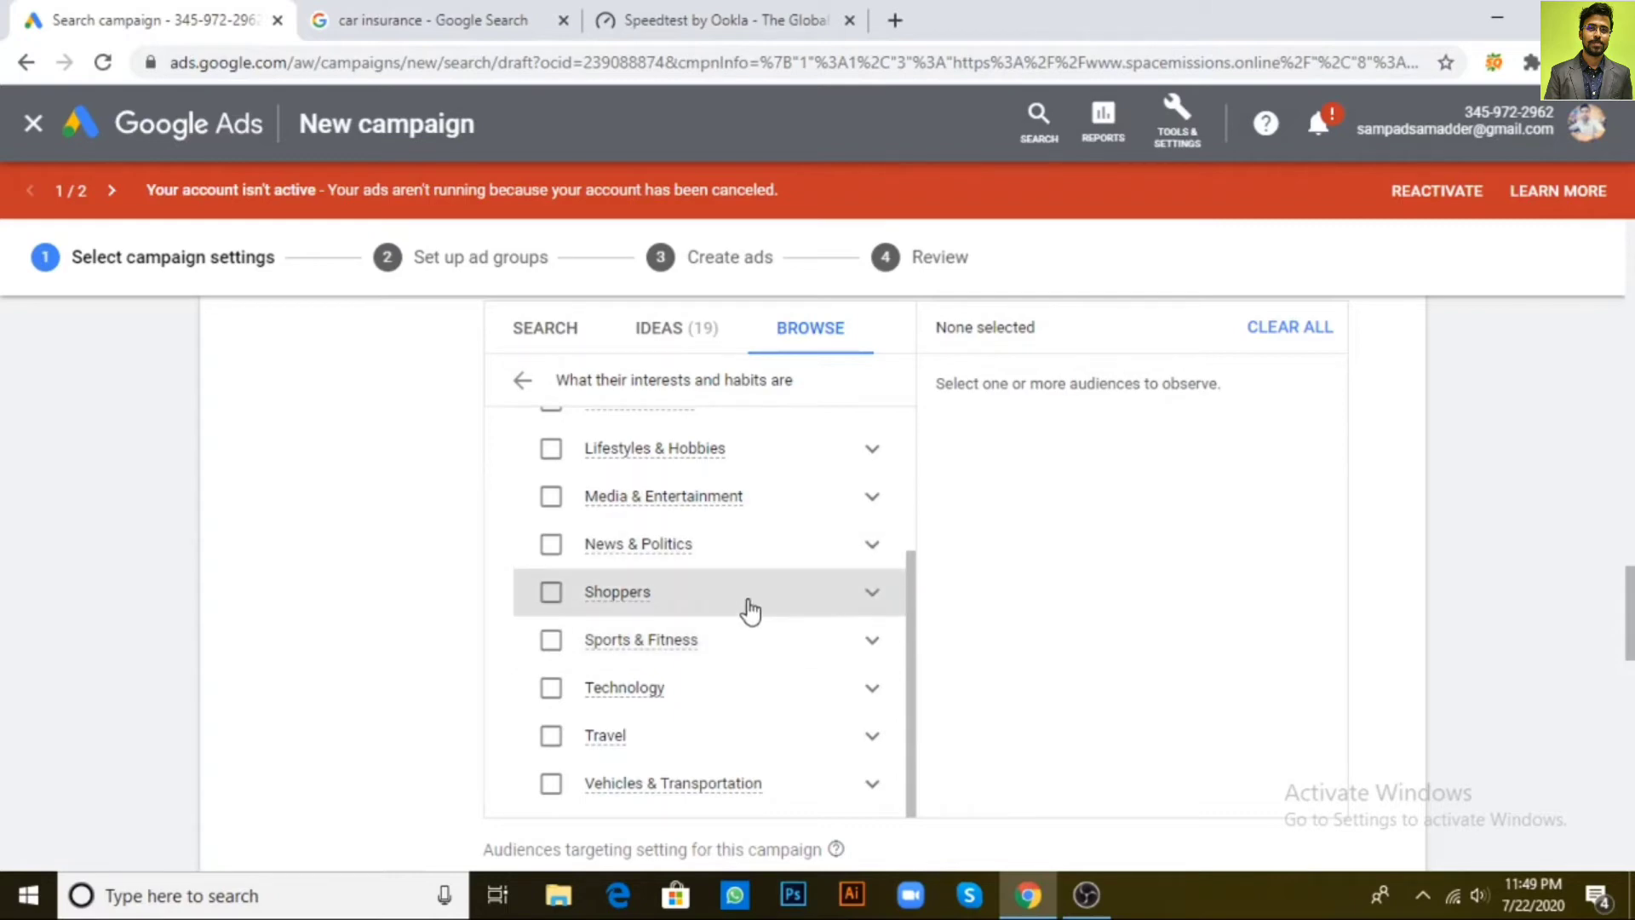
scroll(748, 610, up, 3)
click(523, 380)
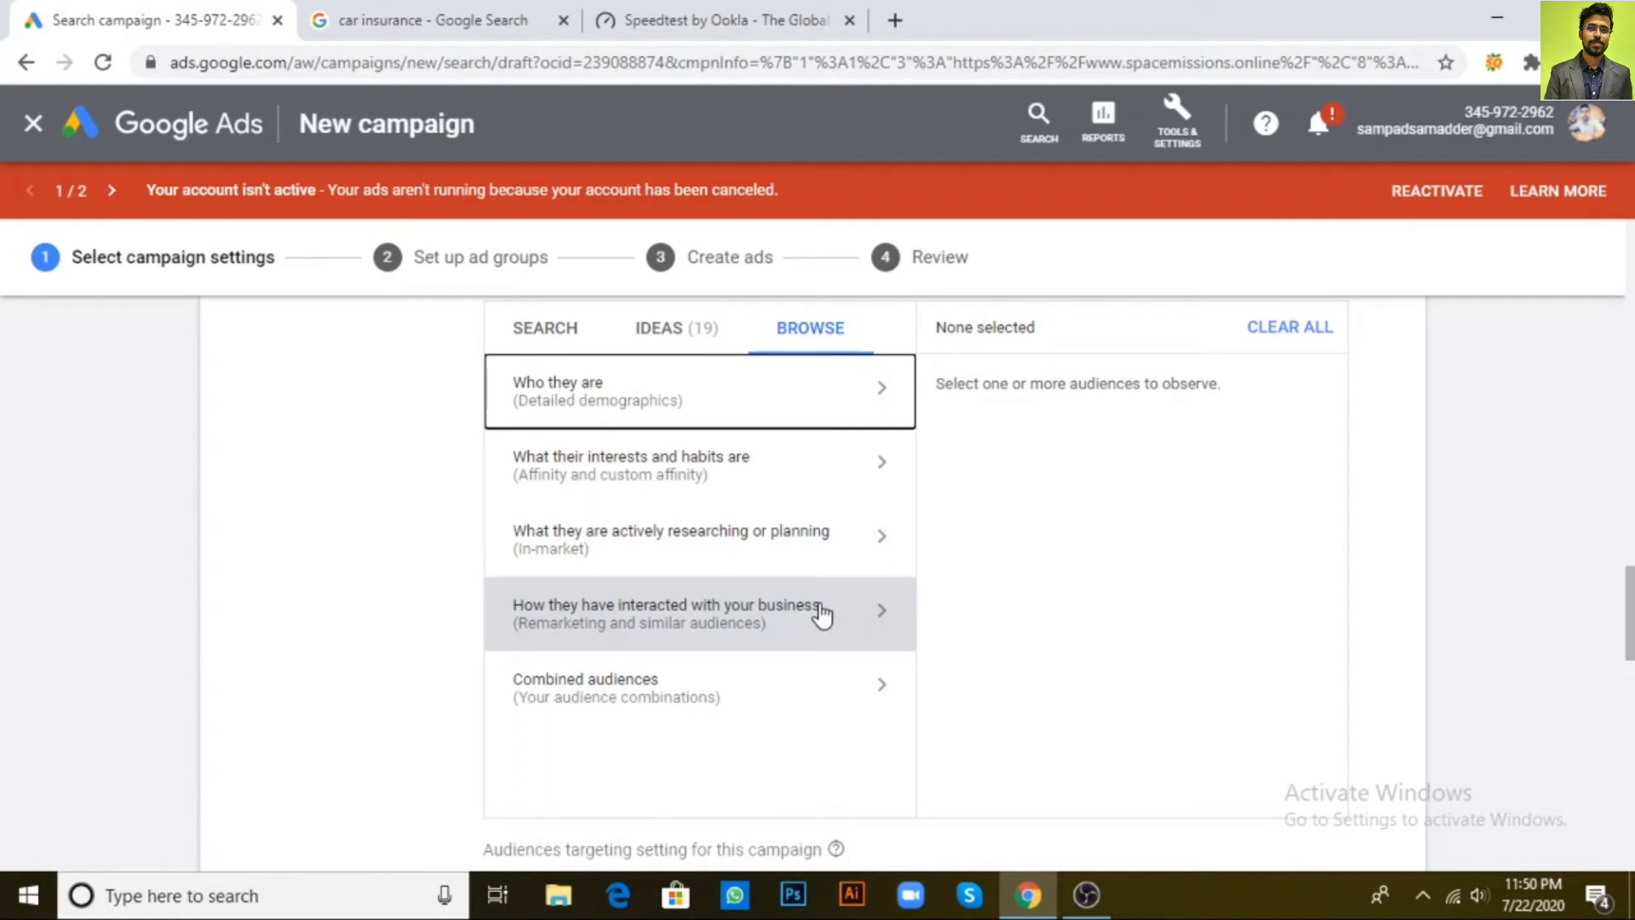
Look at the combined audiences and review the Targeting and Observation options of the campaign's audience targeting setting
click(766, 685)
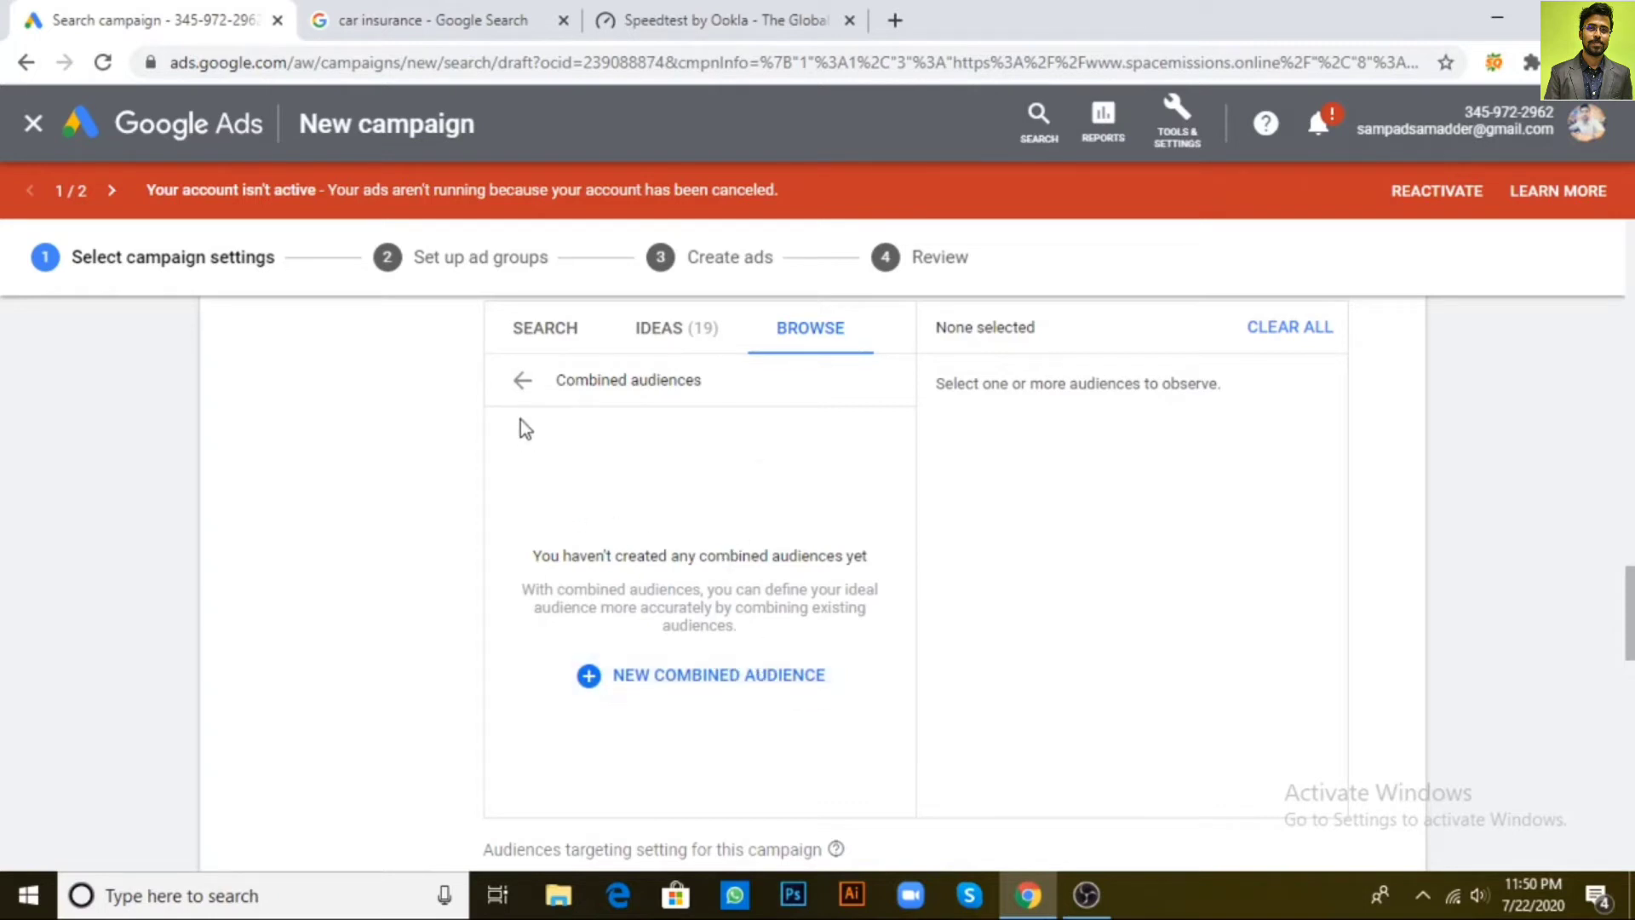
click(521, 382)
scroll(823, 688, down, 2)
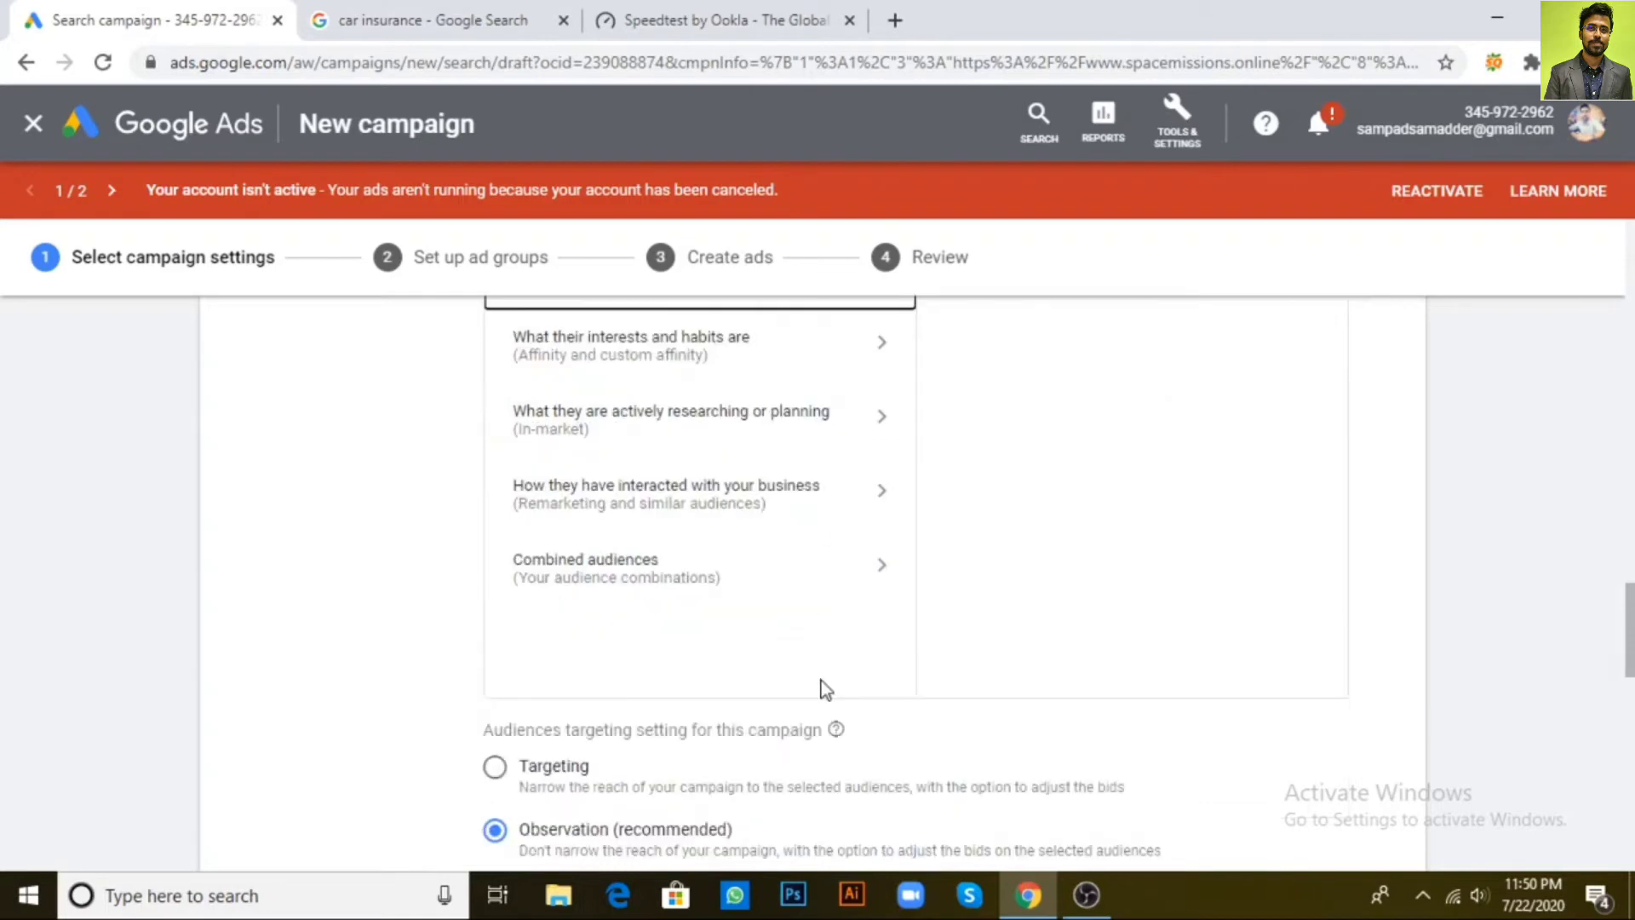
scroll(824, 681, down, 4)
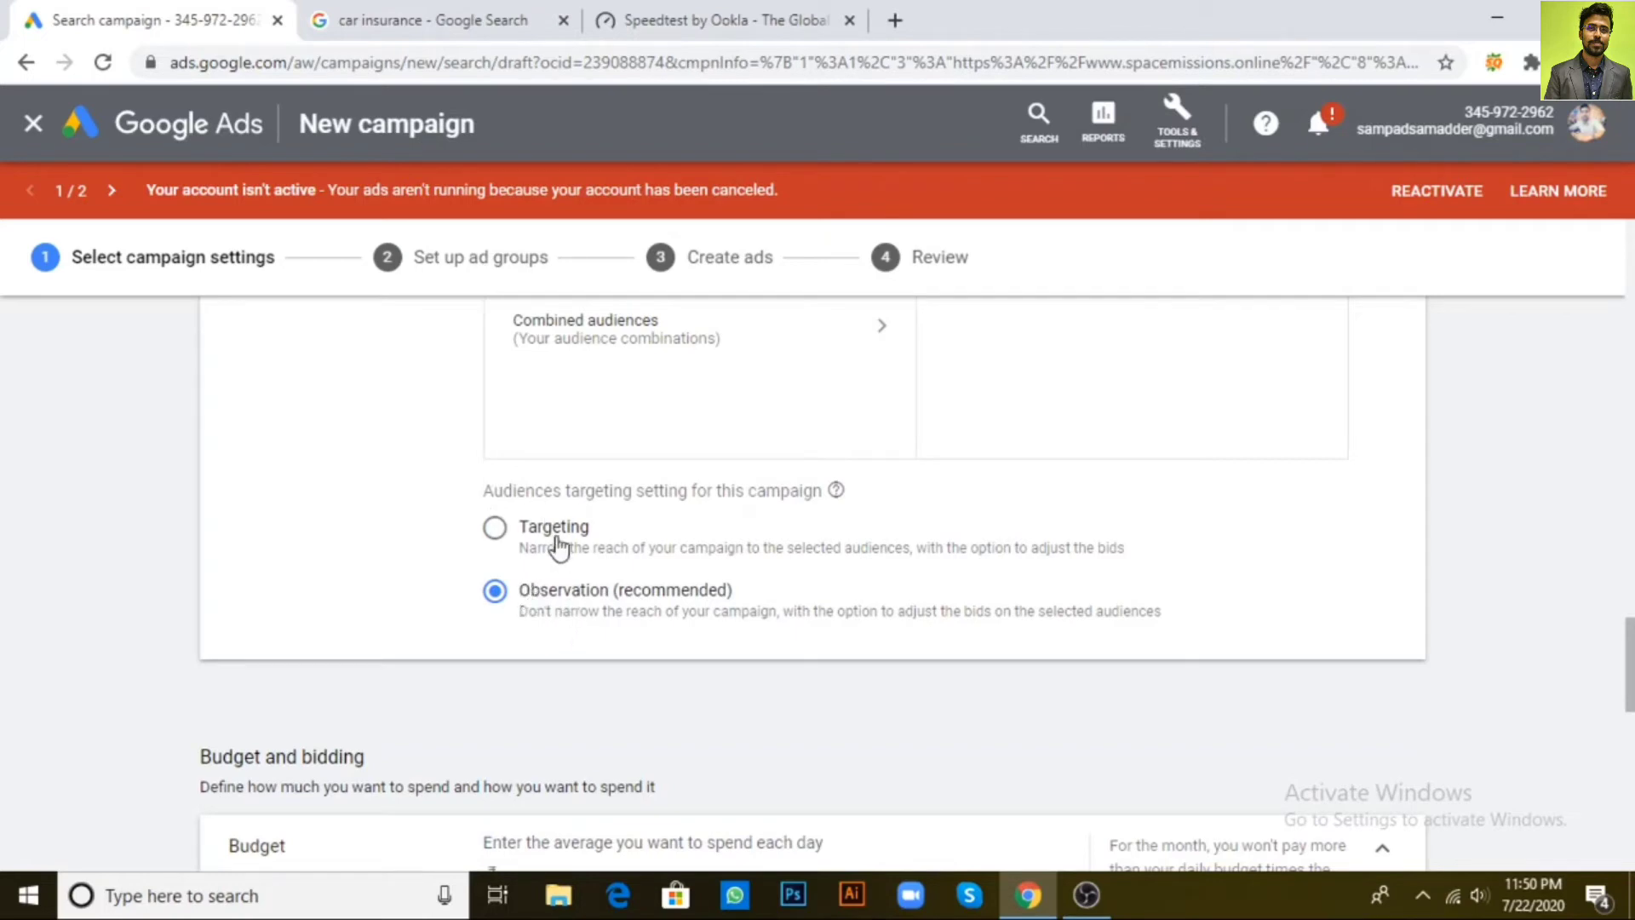
scroll(614, 503, up, 3)
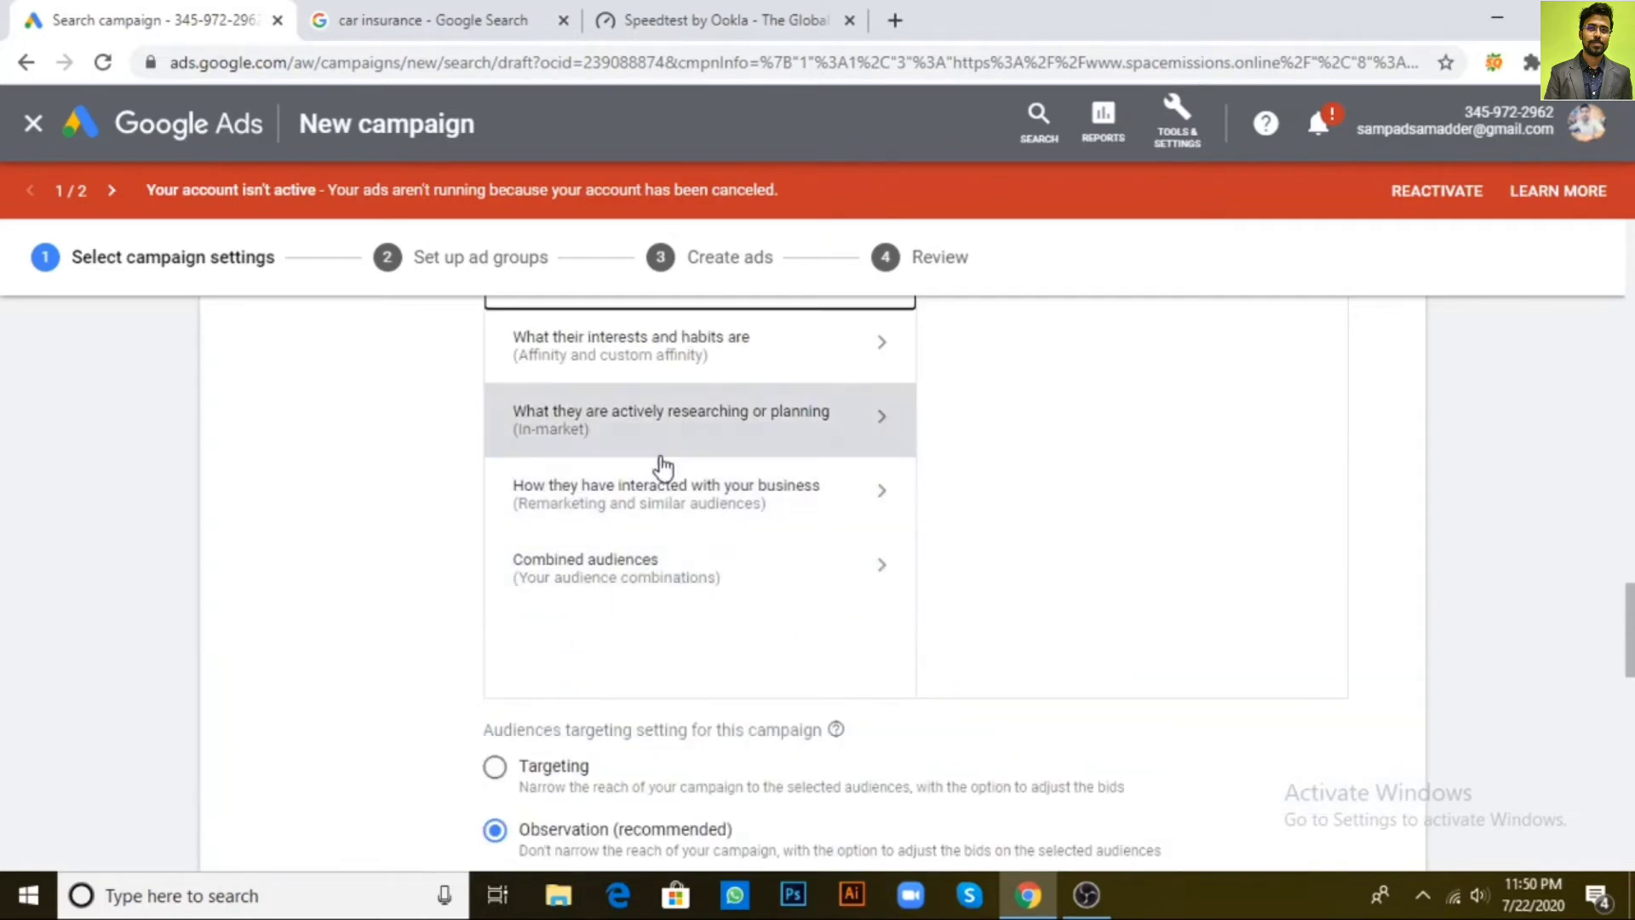
scroll(661, 477, up, 2)
scroll(669, 615, down, 3)
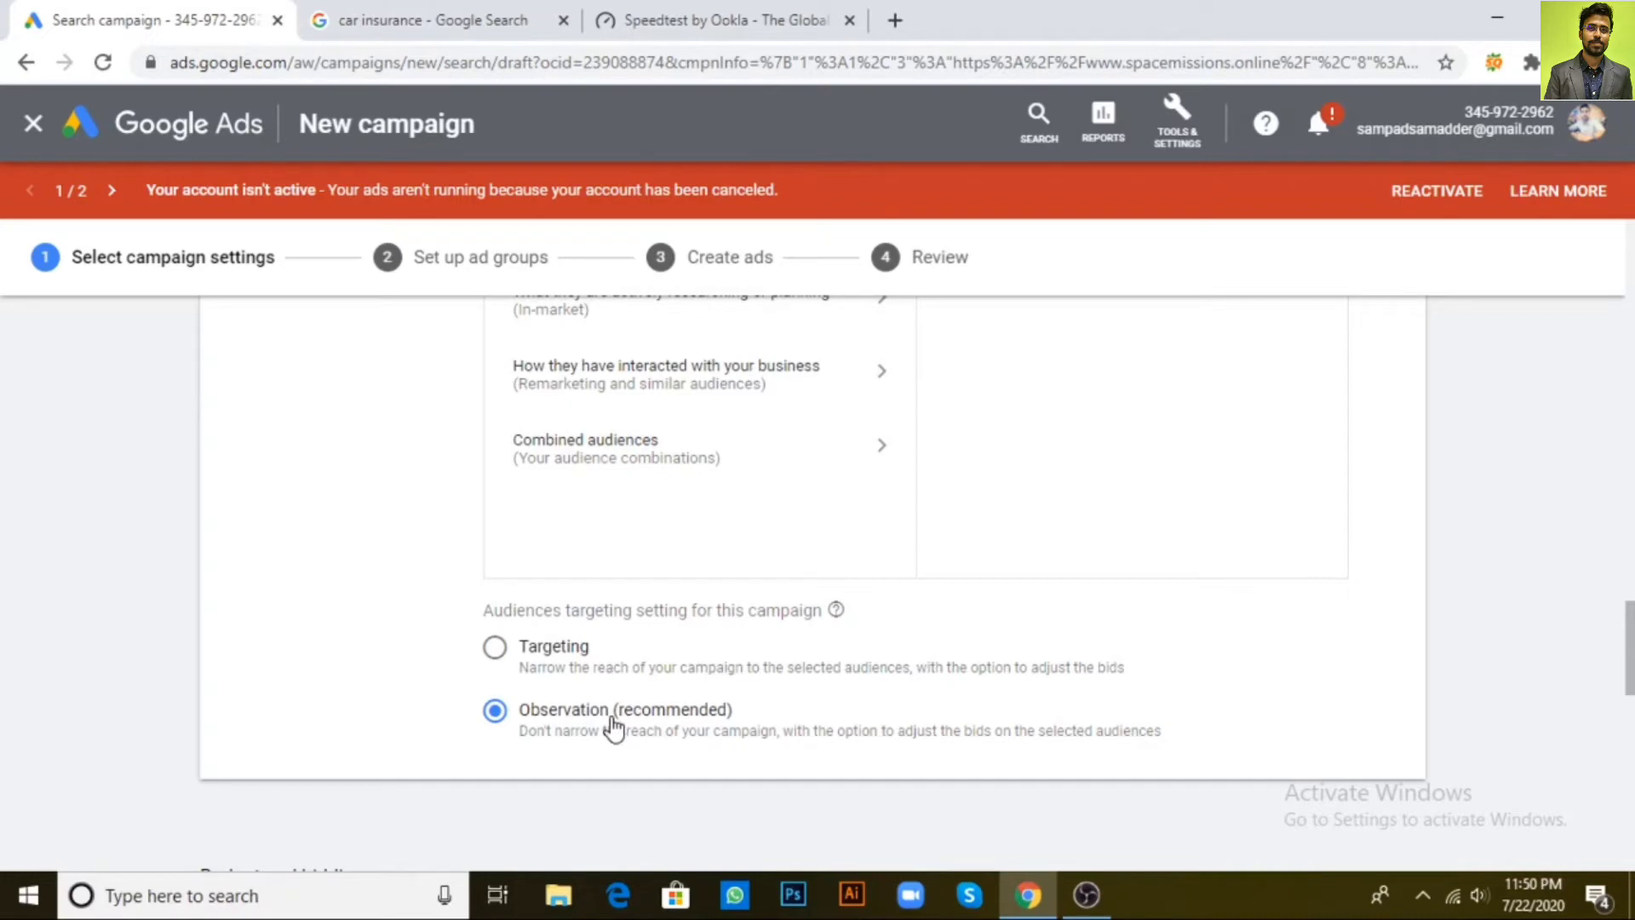
Set the campaign's average daily budget to ₹500
scroll(612, 726, down, 6)
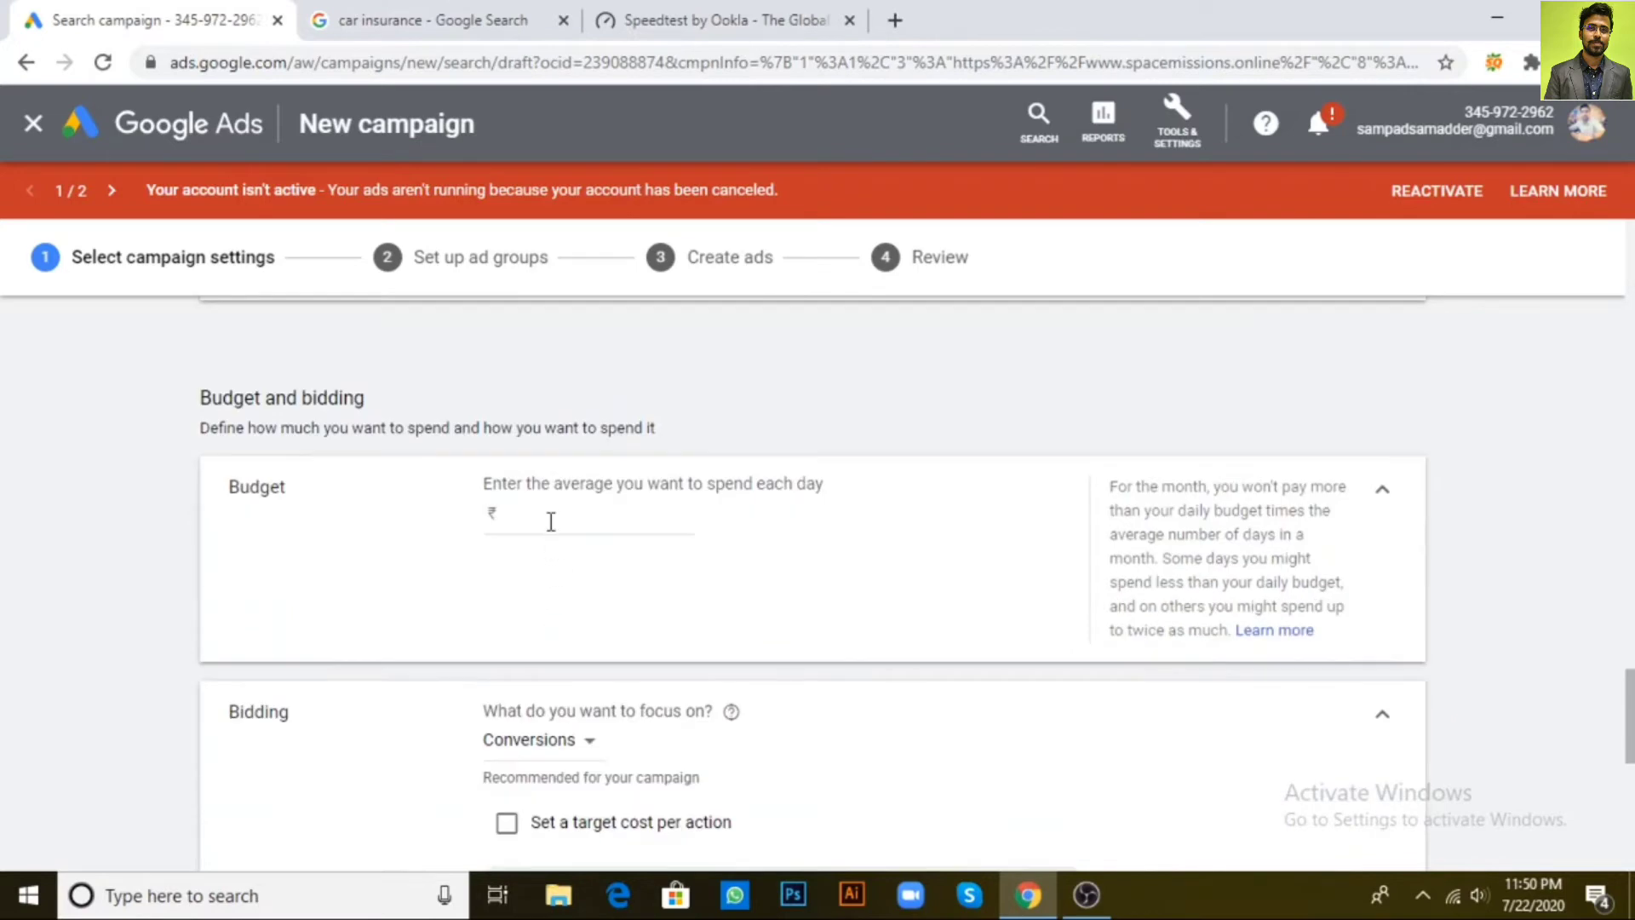
click(551, 522)
text(500)
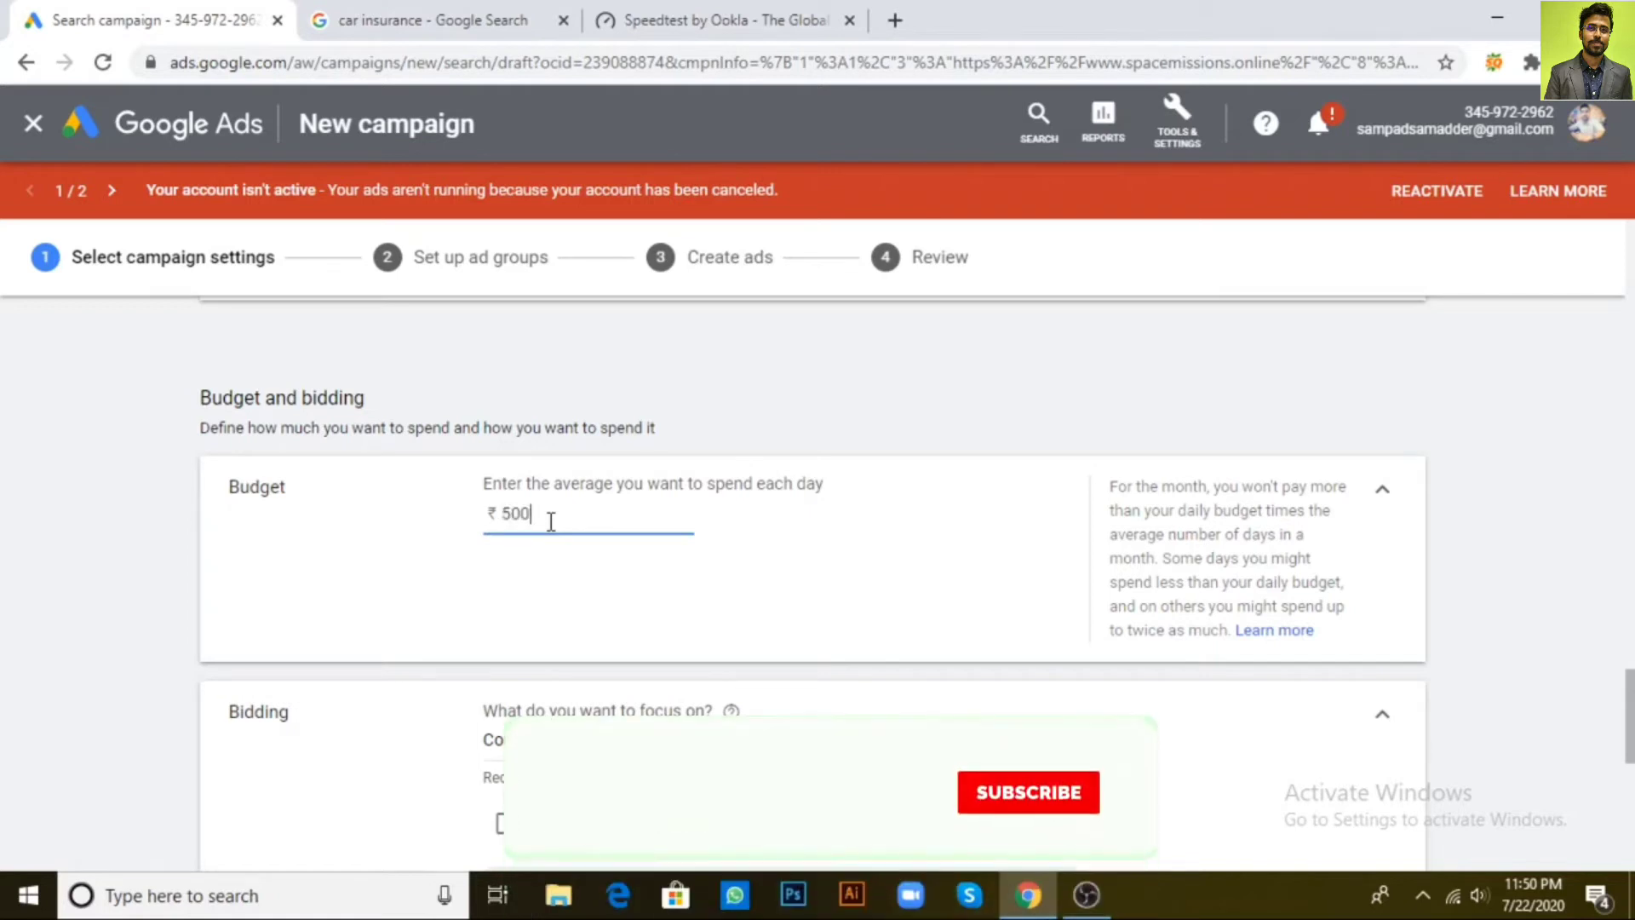
click(917, 573)
Select a bid strategy directly for the campaign and choose Maximize clicks
scroll(744, 654, down, 2)
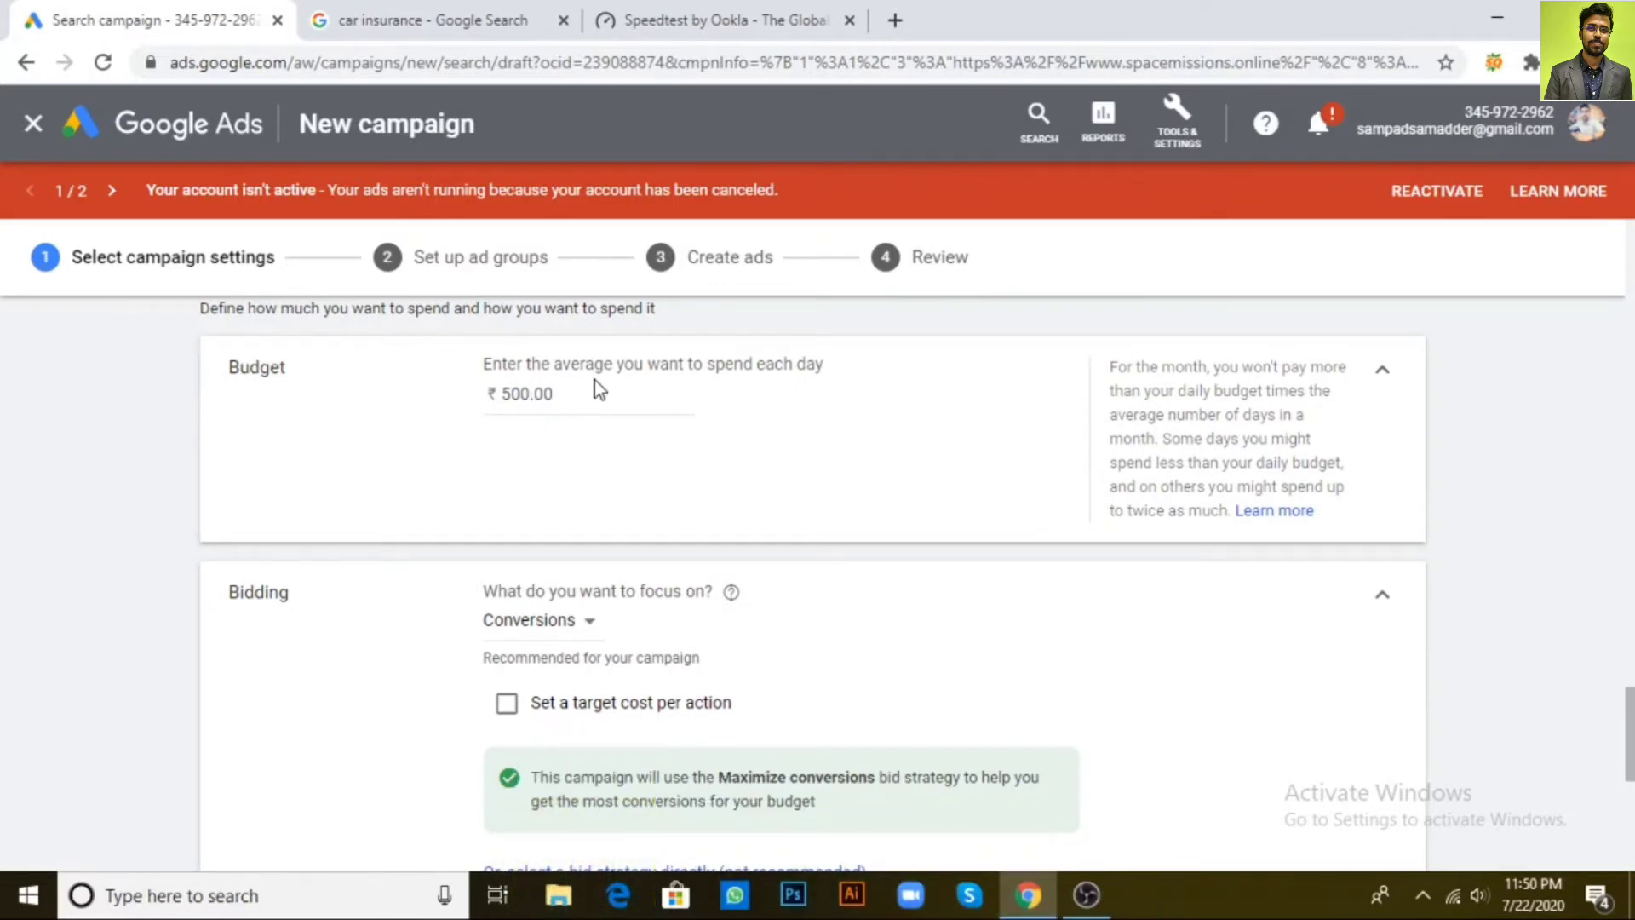
scroll(858, 596, down, 1)
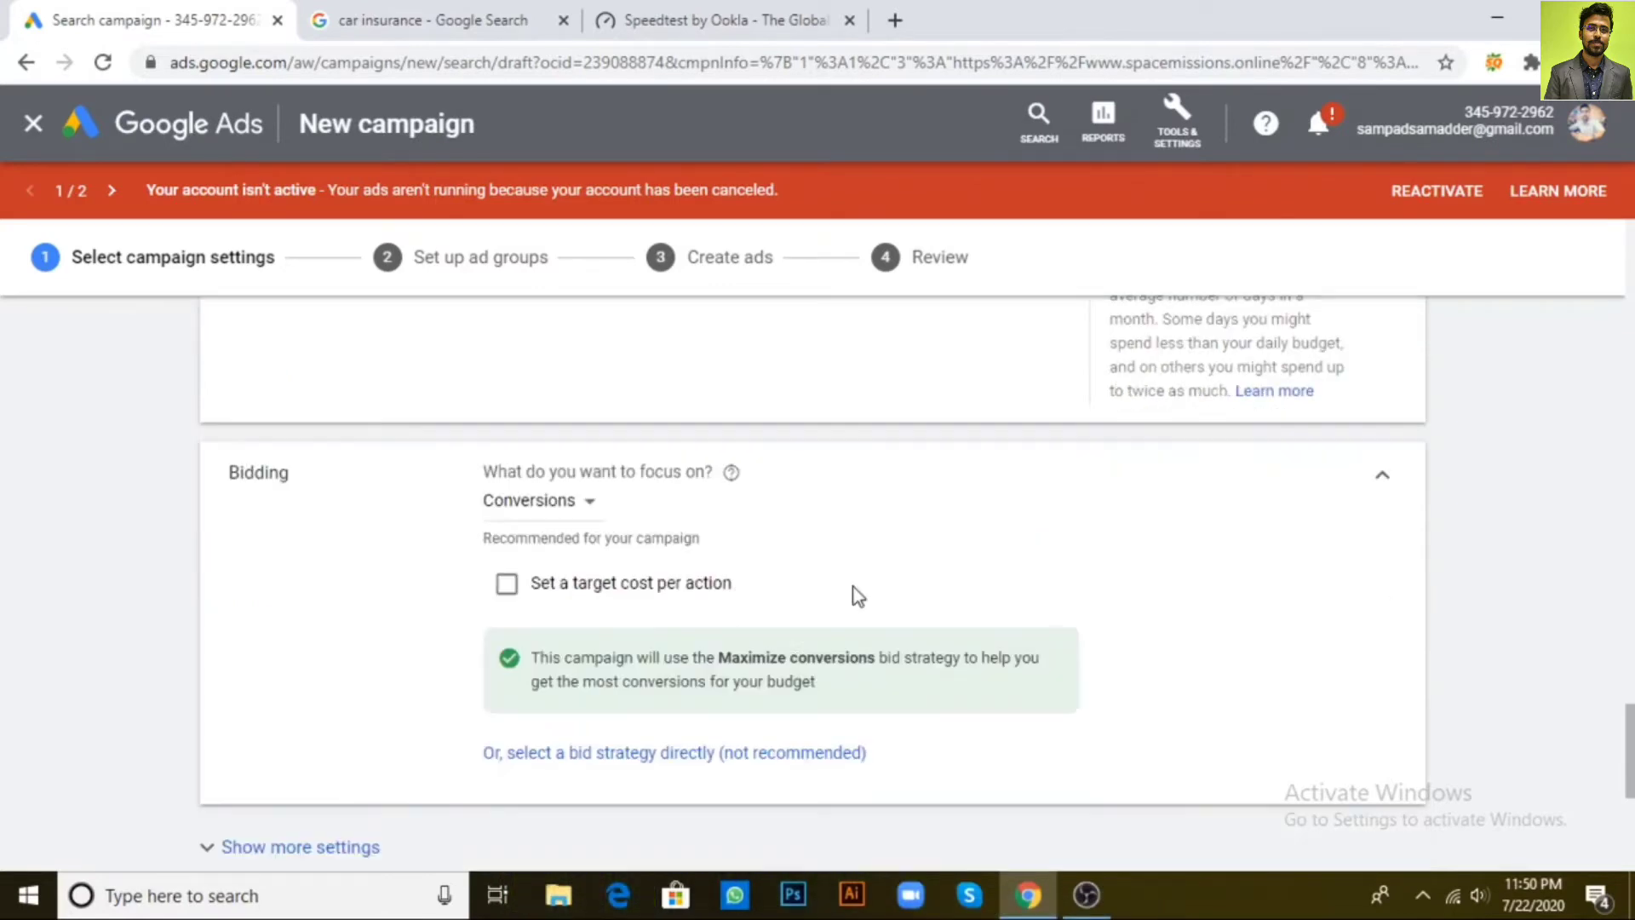
click(719, 759)
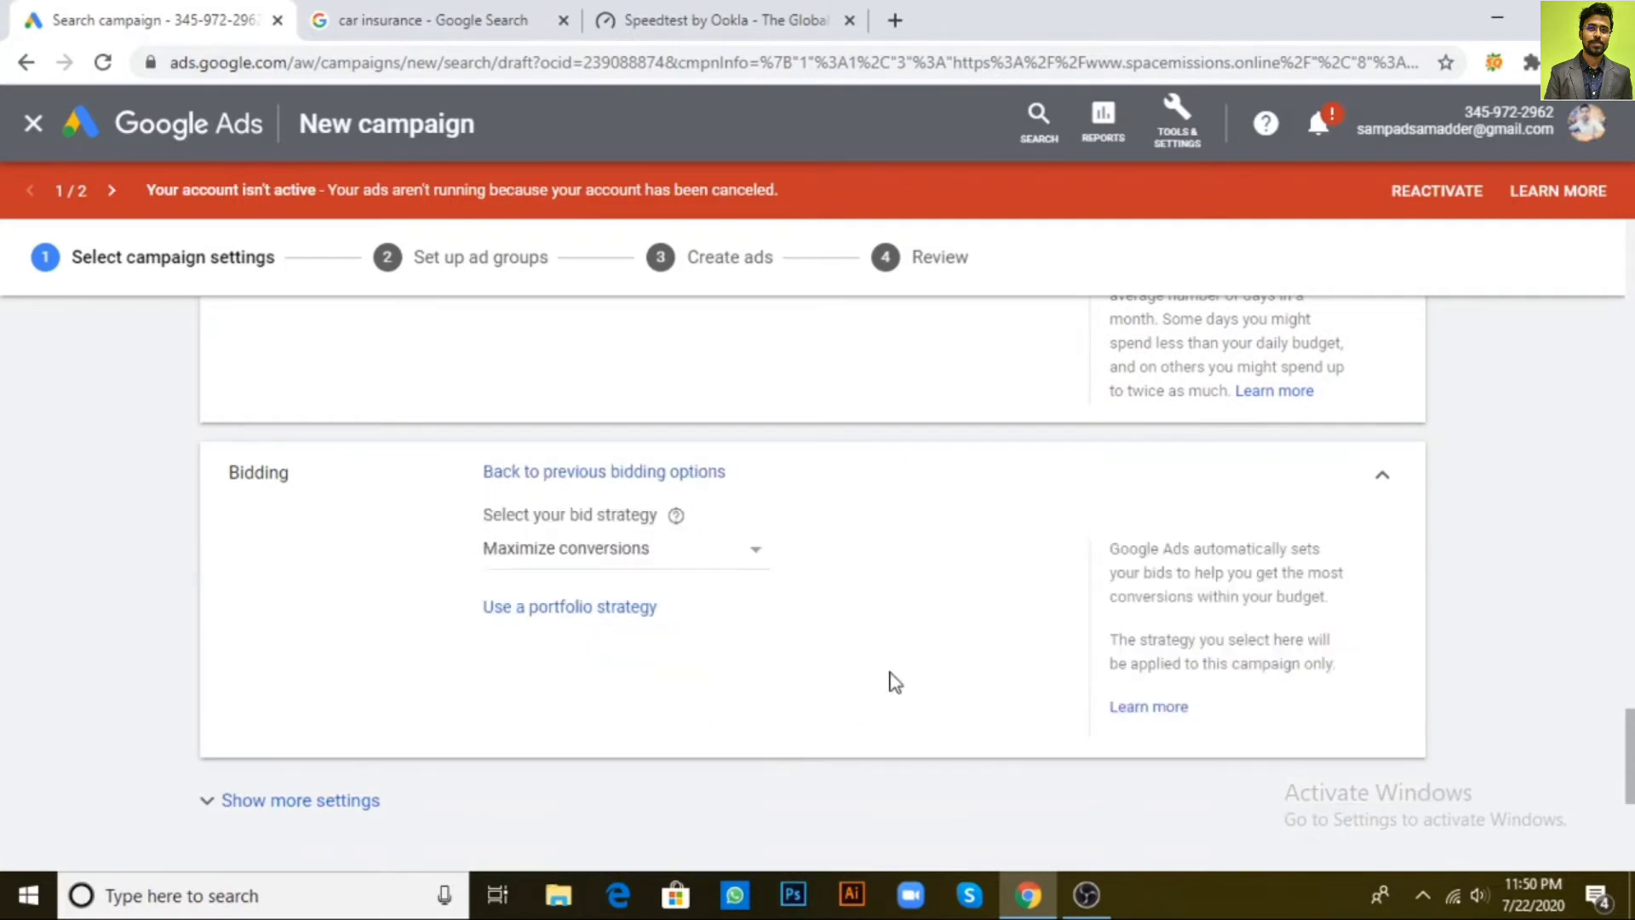
click(755, 554)
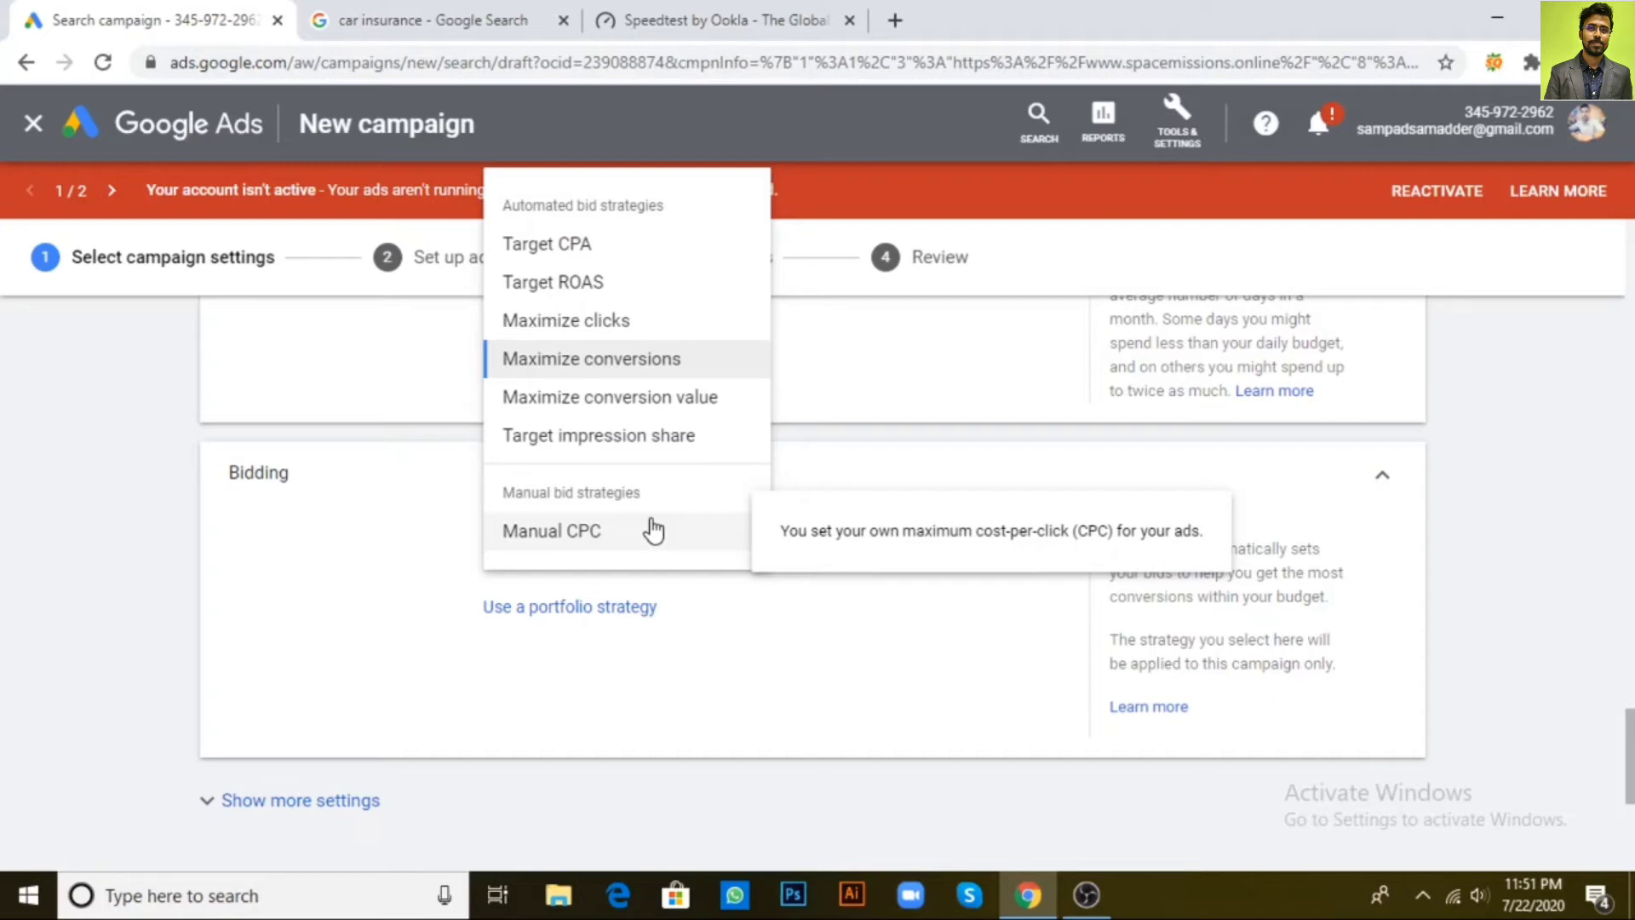
click(566, 320)
Enable a maximum cost per click bid limit and set it to ₹10
scroll(810, 423, up, 10)
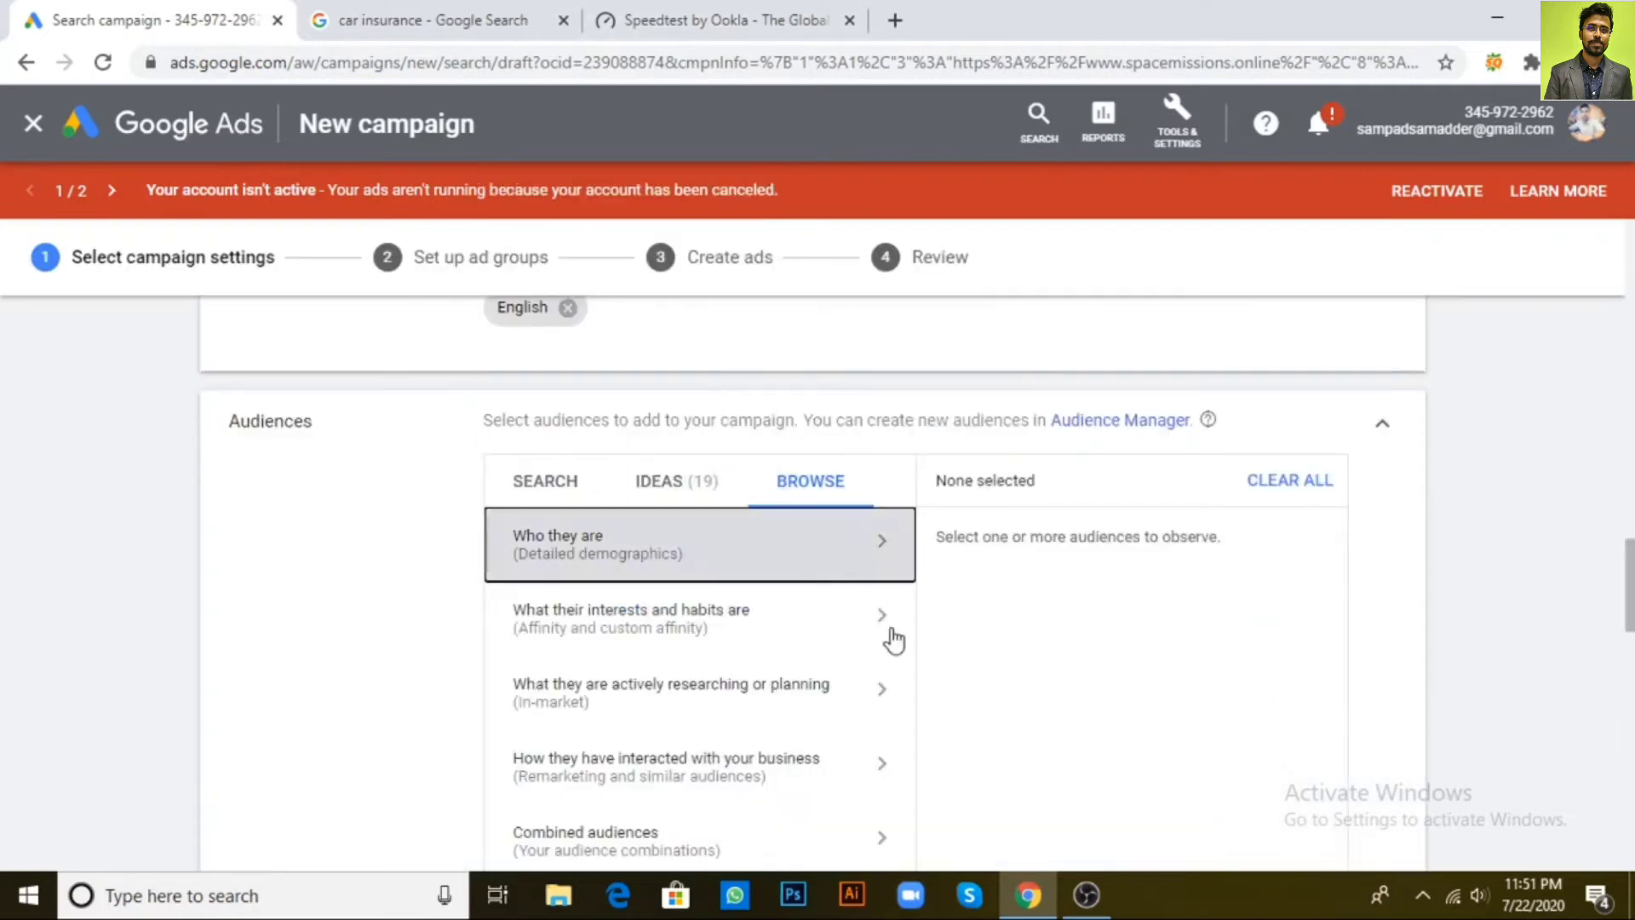
scroll(939, 652, down, 9)
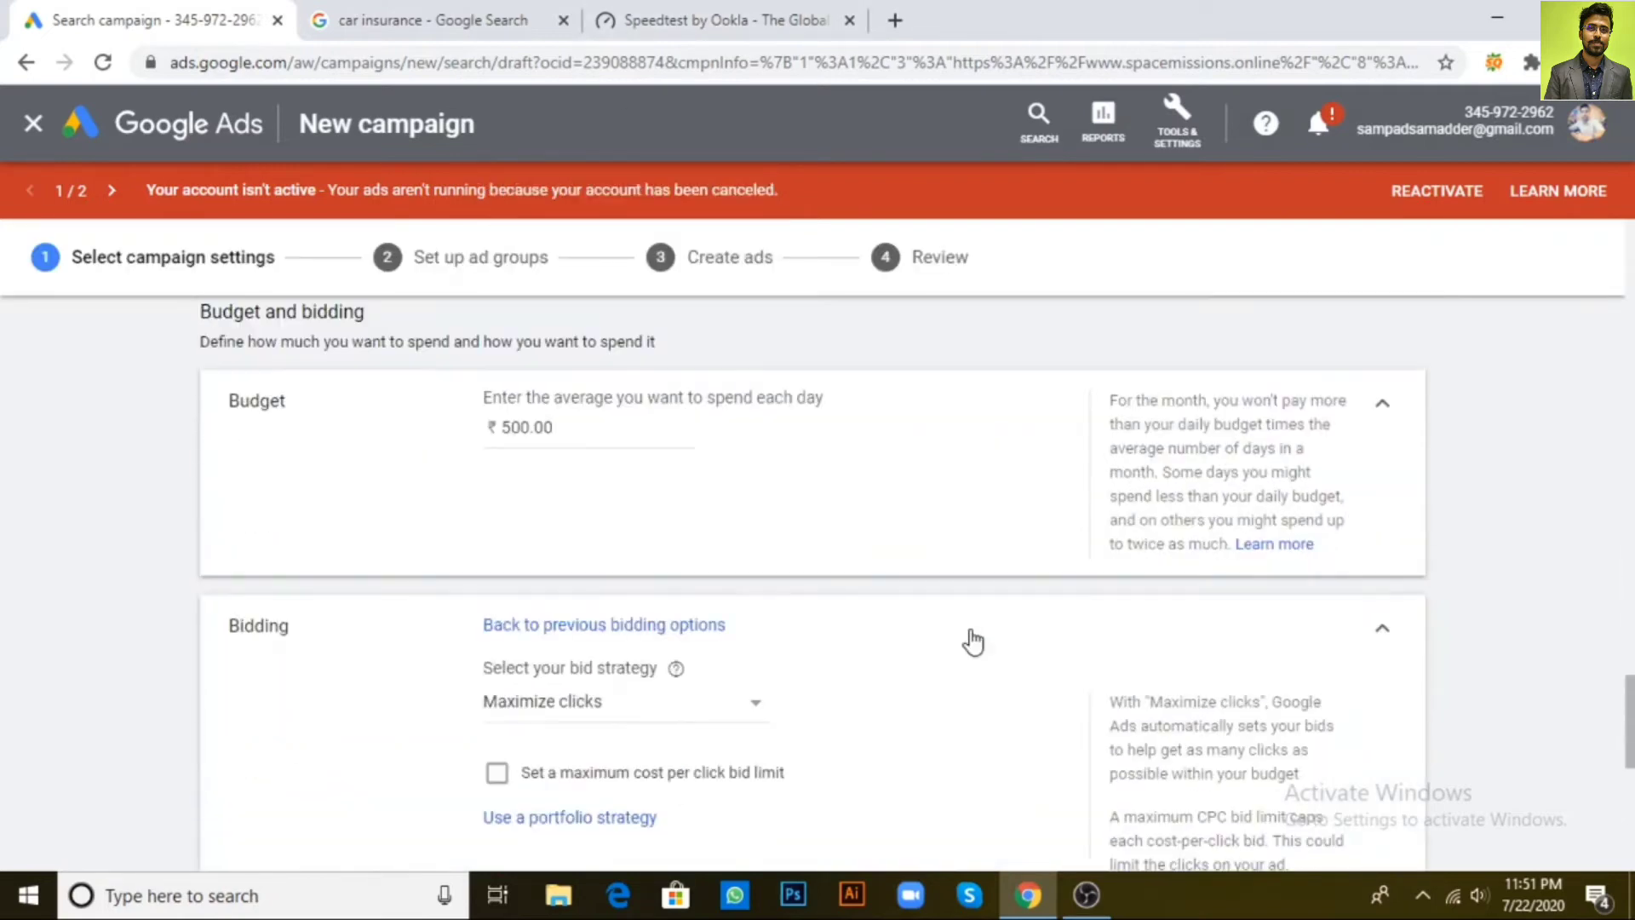
scroll(974, 641, down, 3)
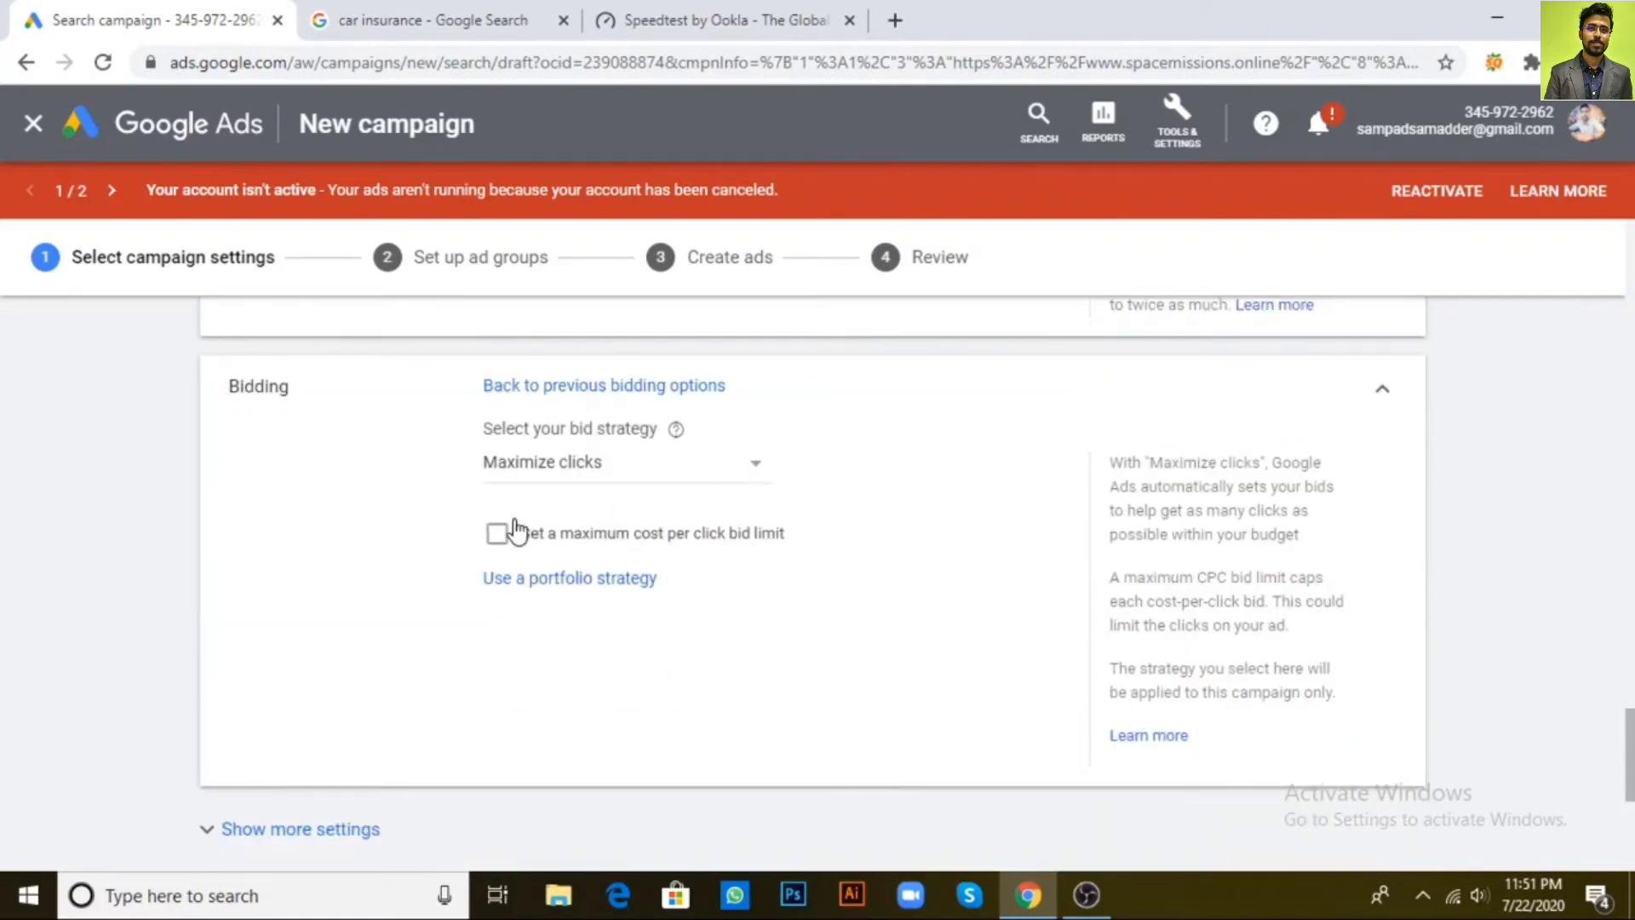
click(499, 543)
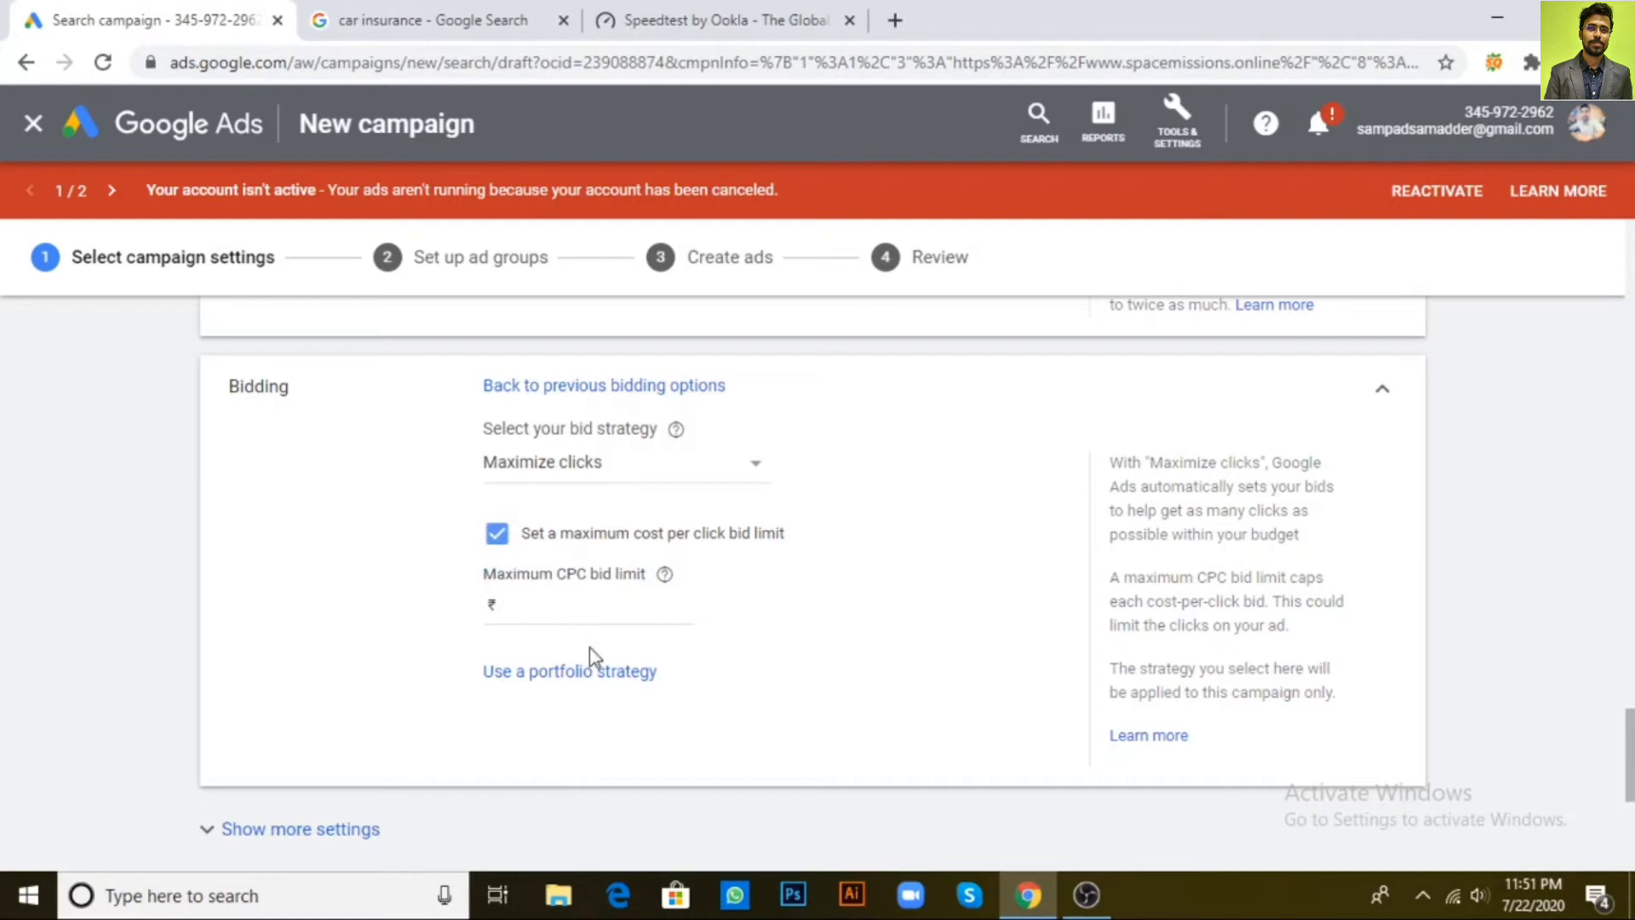
click(581, 616)
text(10)
click(1022, 623)
Look over the account's available tools, including Keyword Planner, then go back to the bidding settings
click(1178, 114)
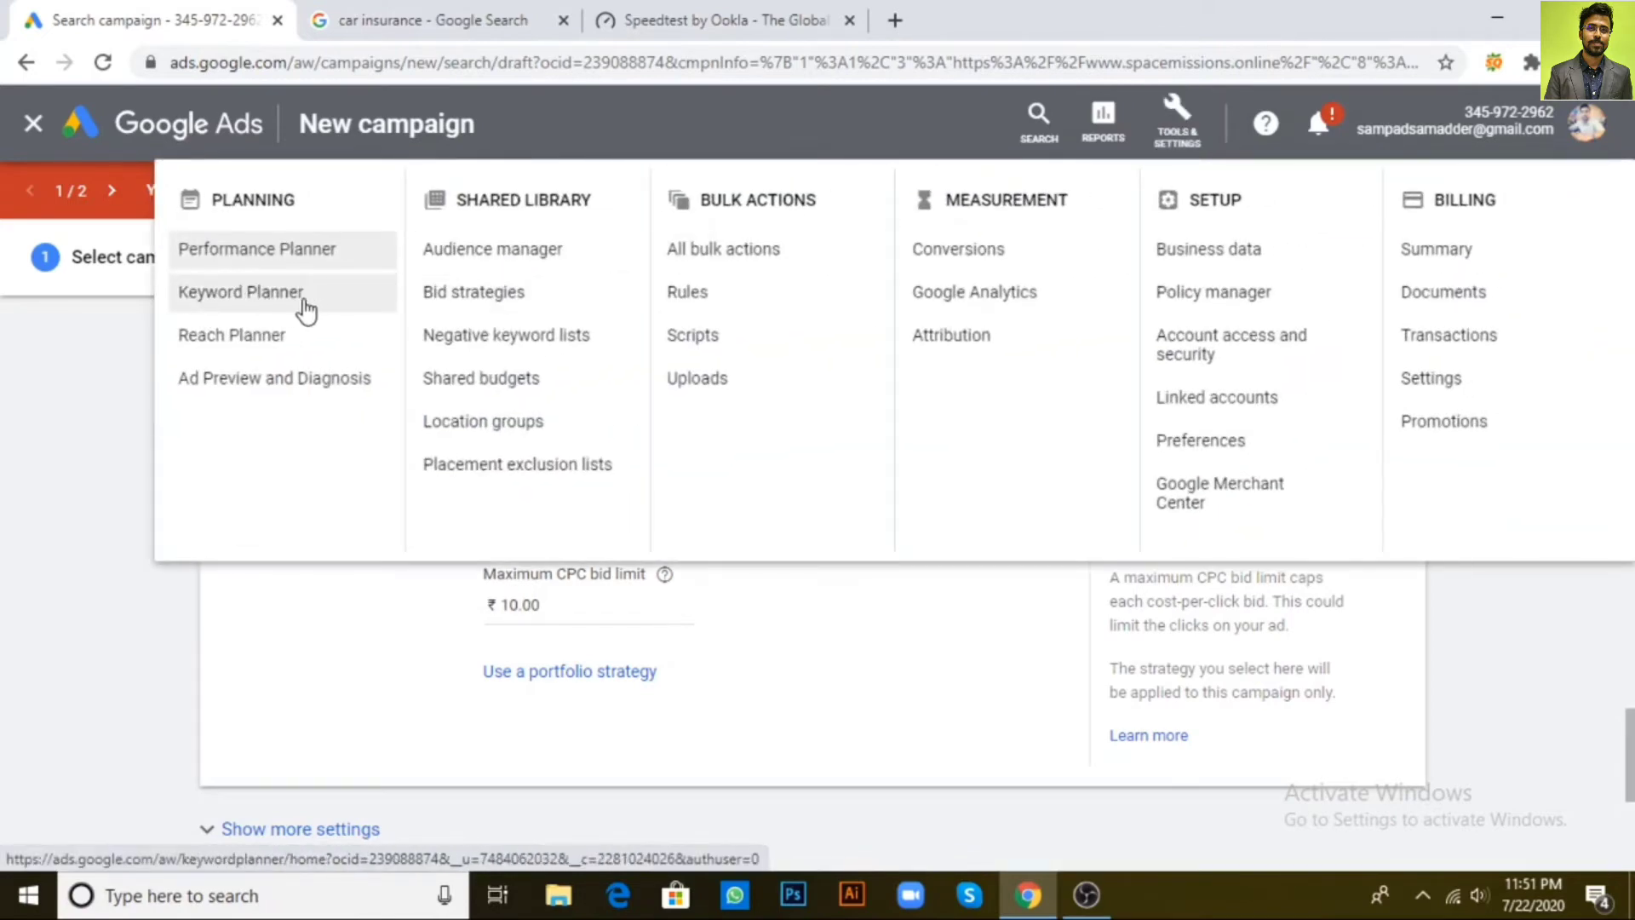
click(64, 524)
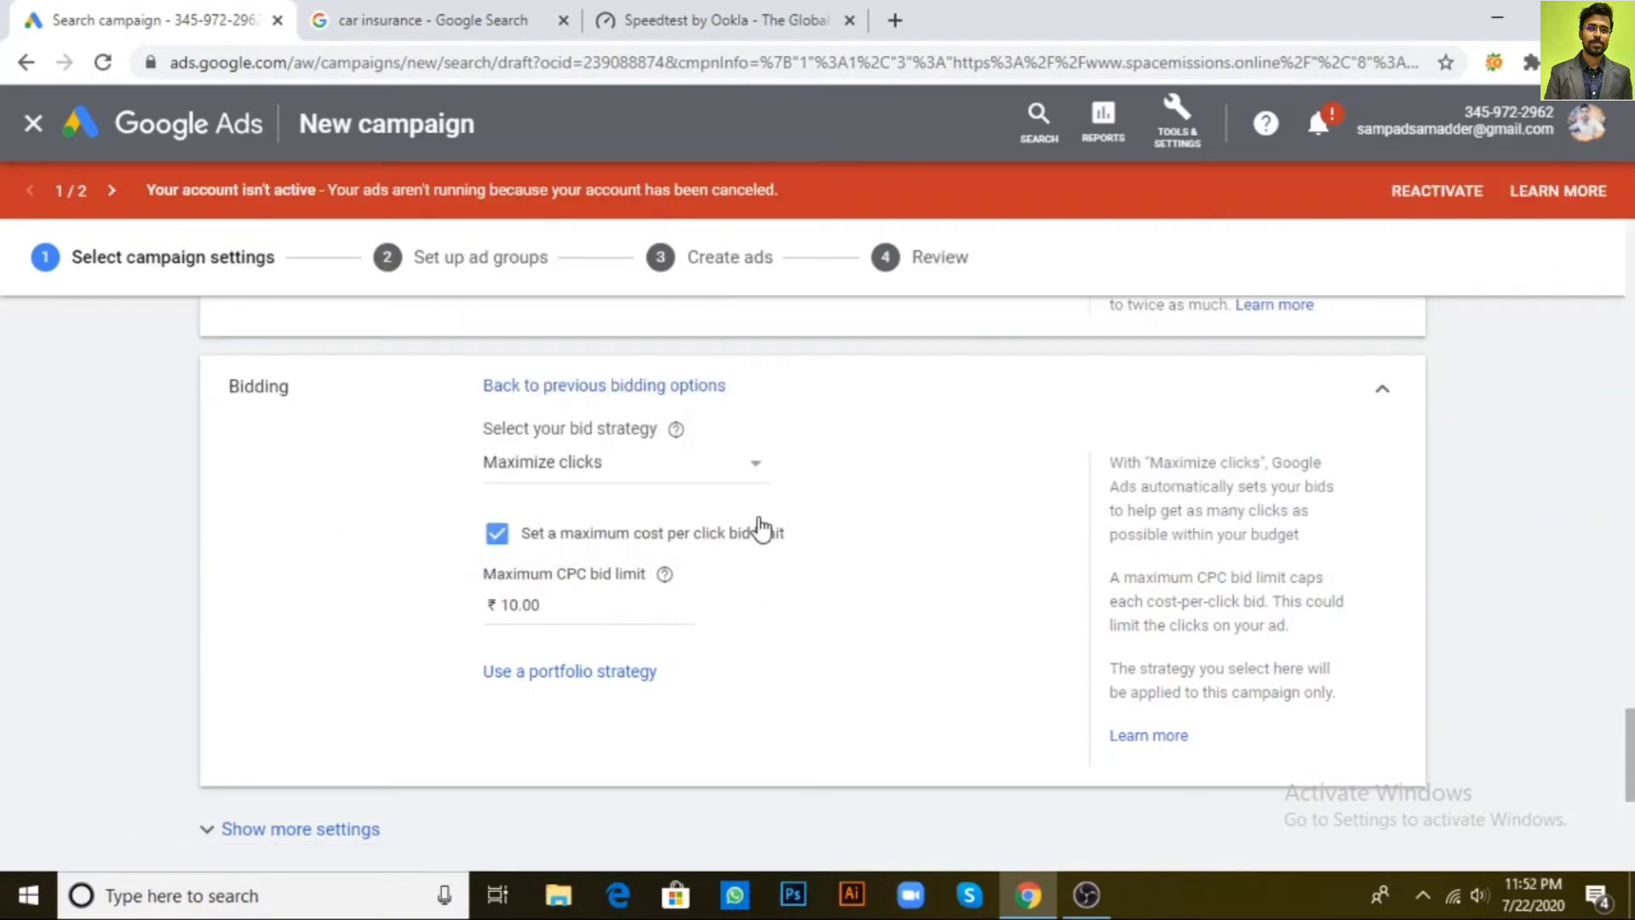
Show the campaign's additional settings for conversions, ad schedule and ad rotation
scroll(761, 530, down, 1)
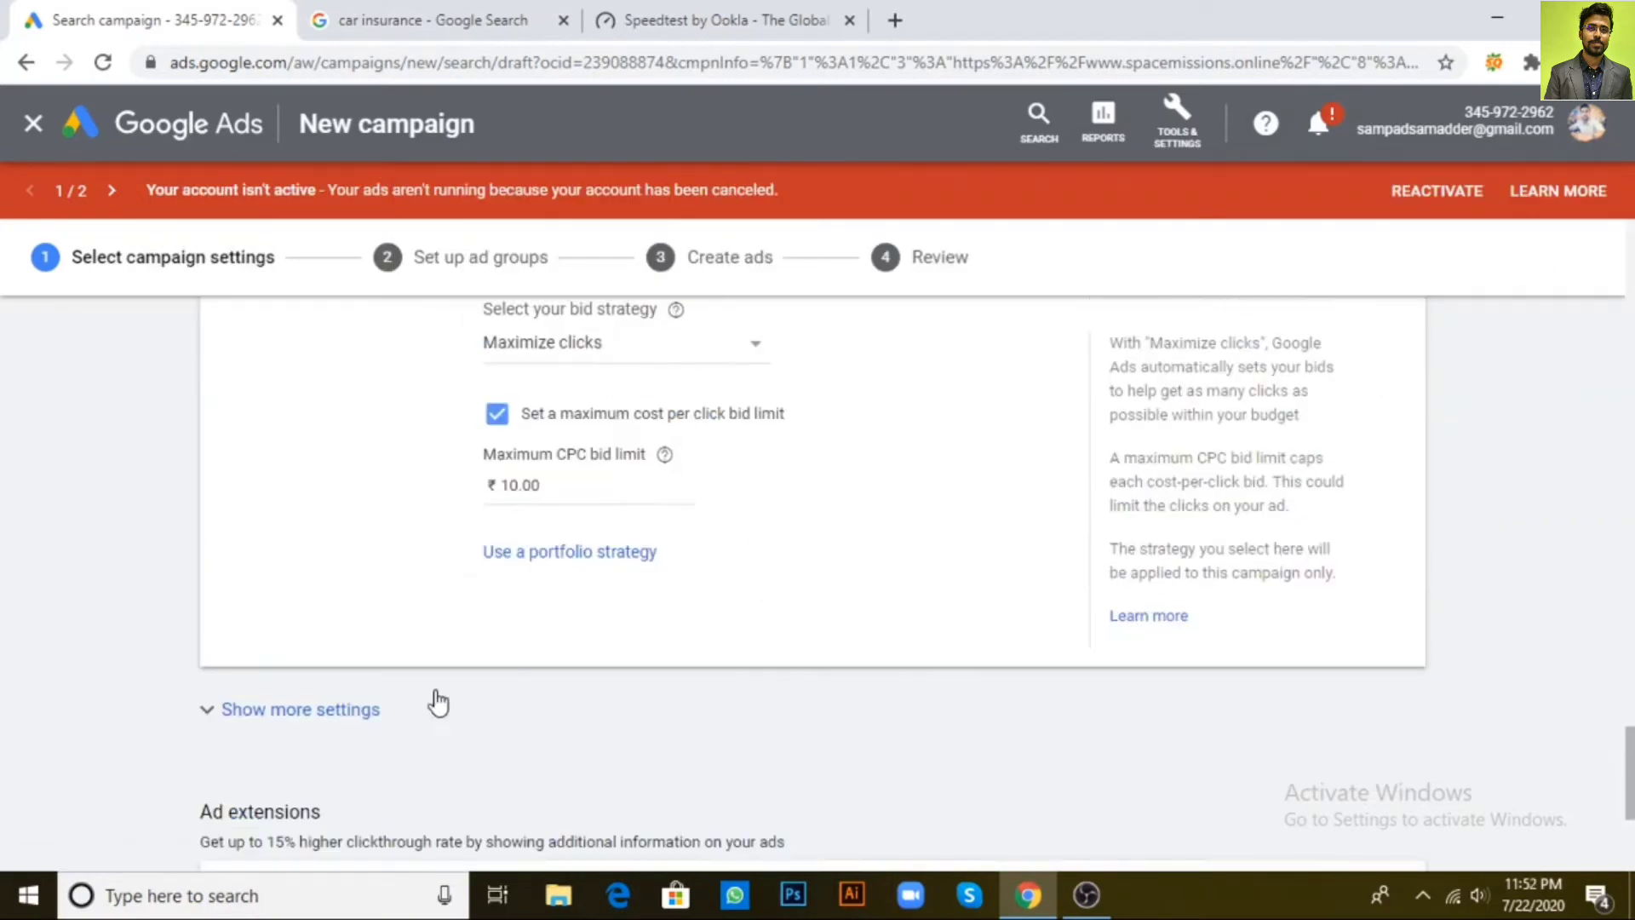
click(376, 711)
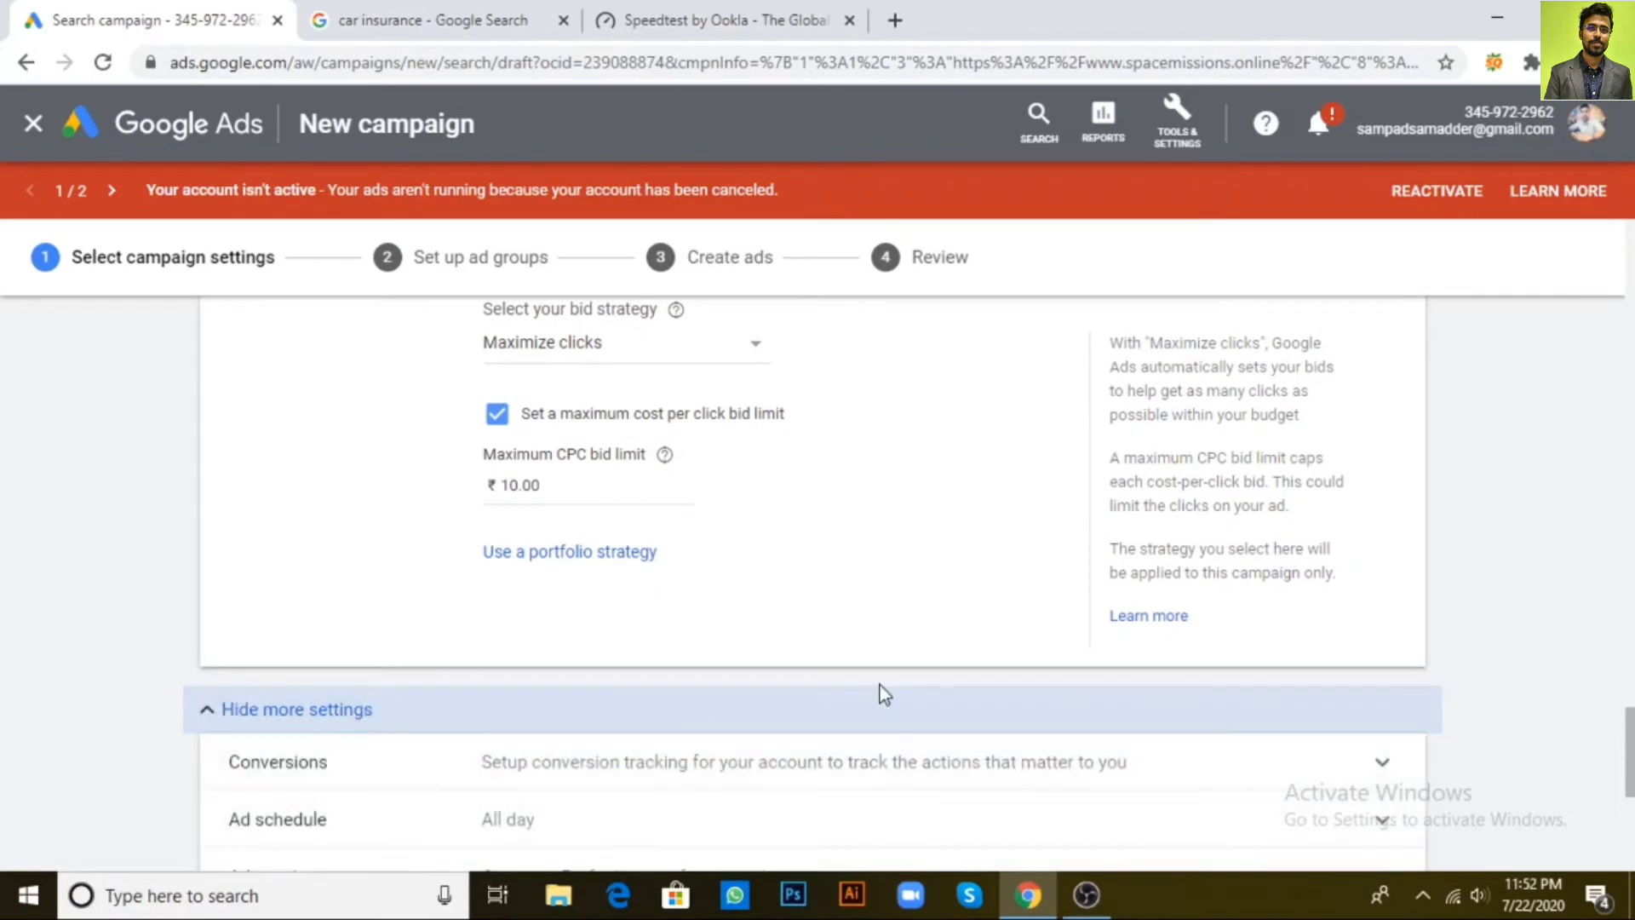
scroll(878, 685, down, 1)
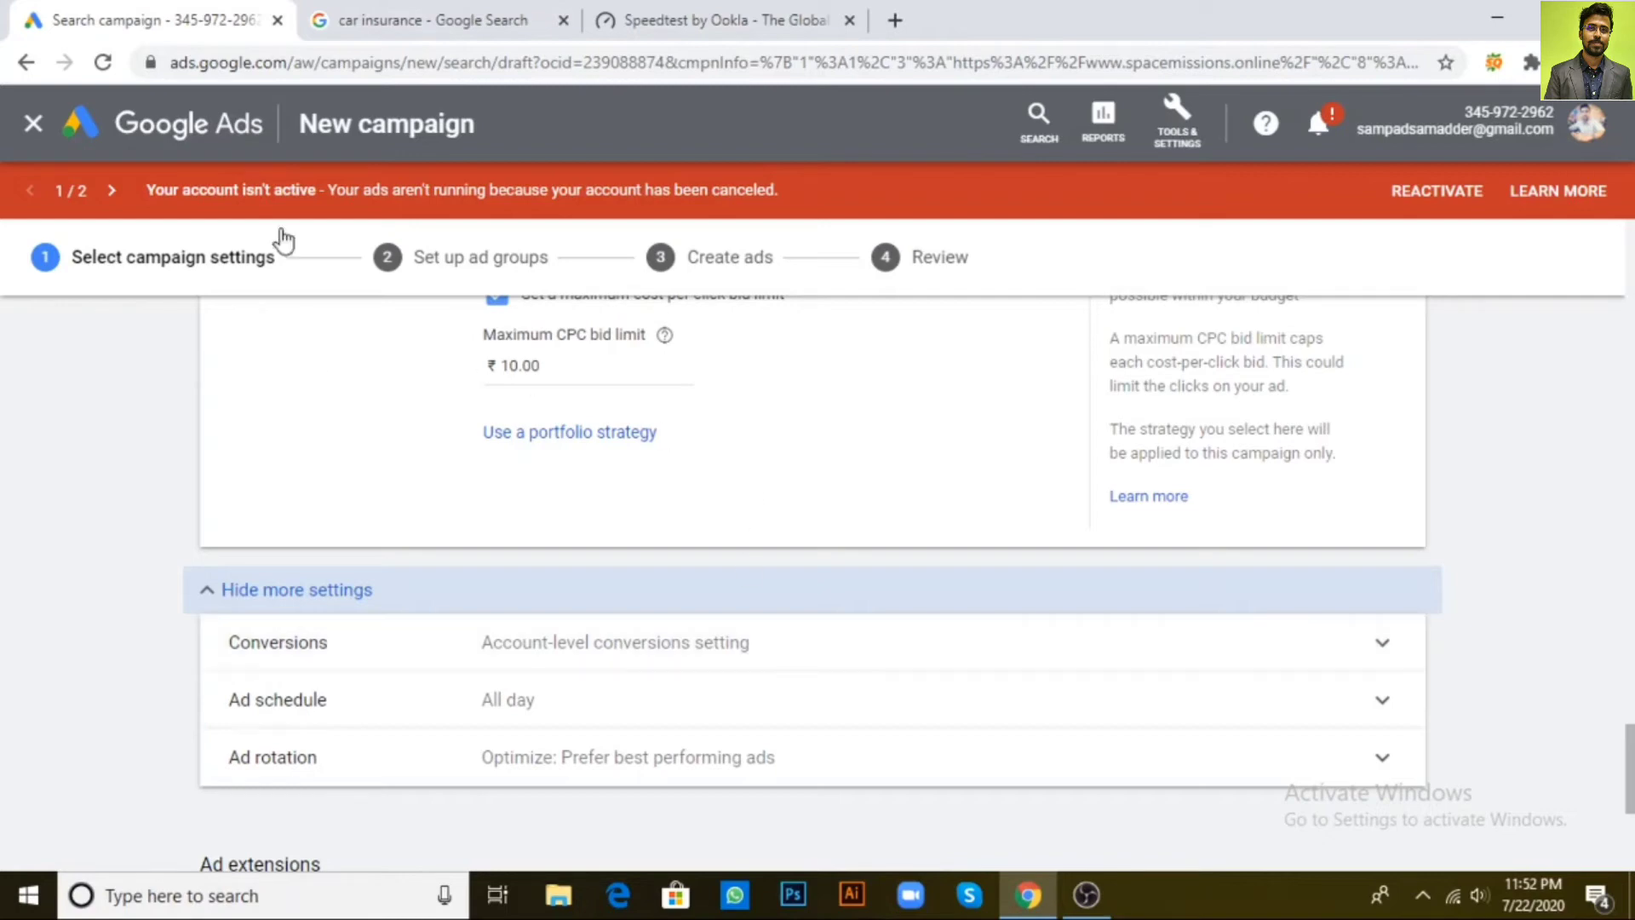
Check the ads in the car insurance Google results in the other browser tab, then return to the campaign settings
click(317, 17)
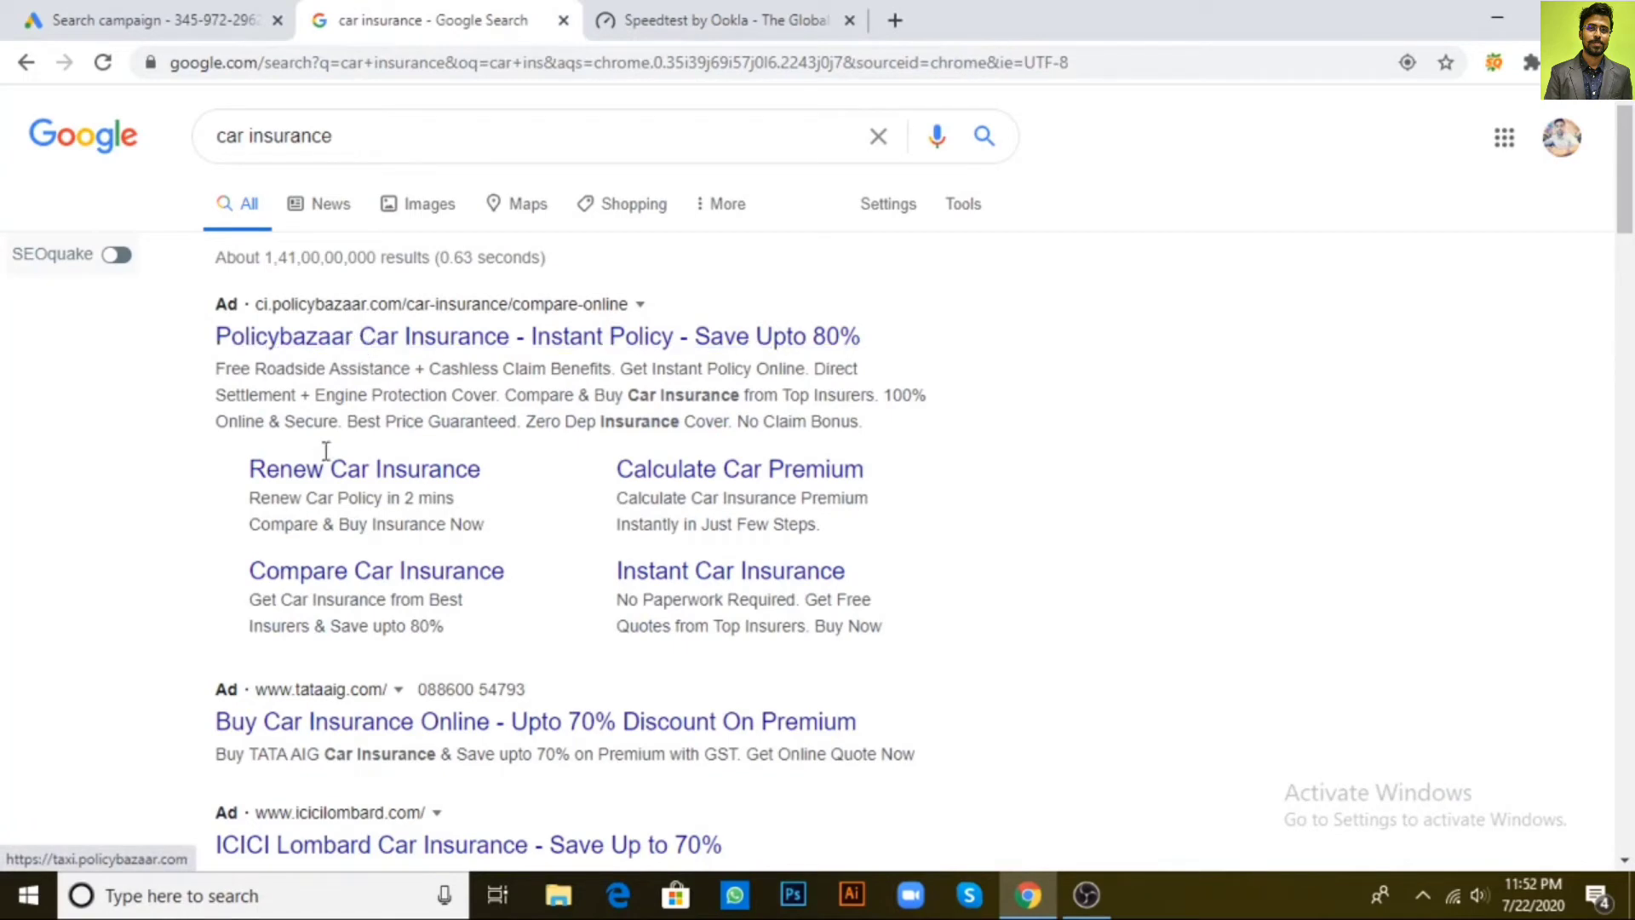
click(181, 12)
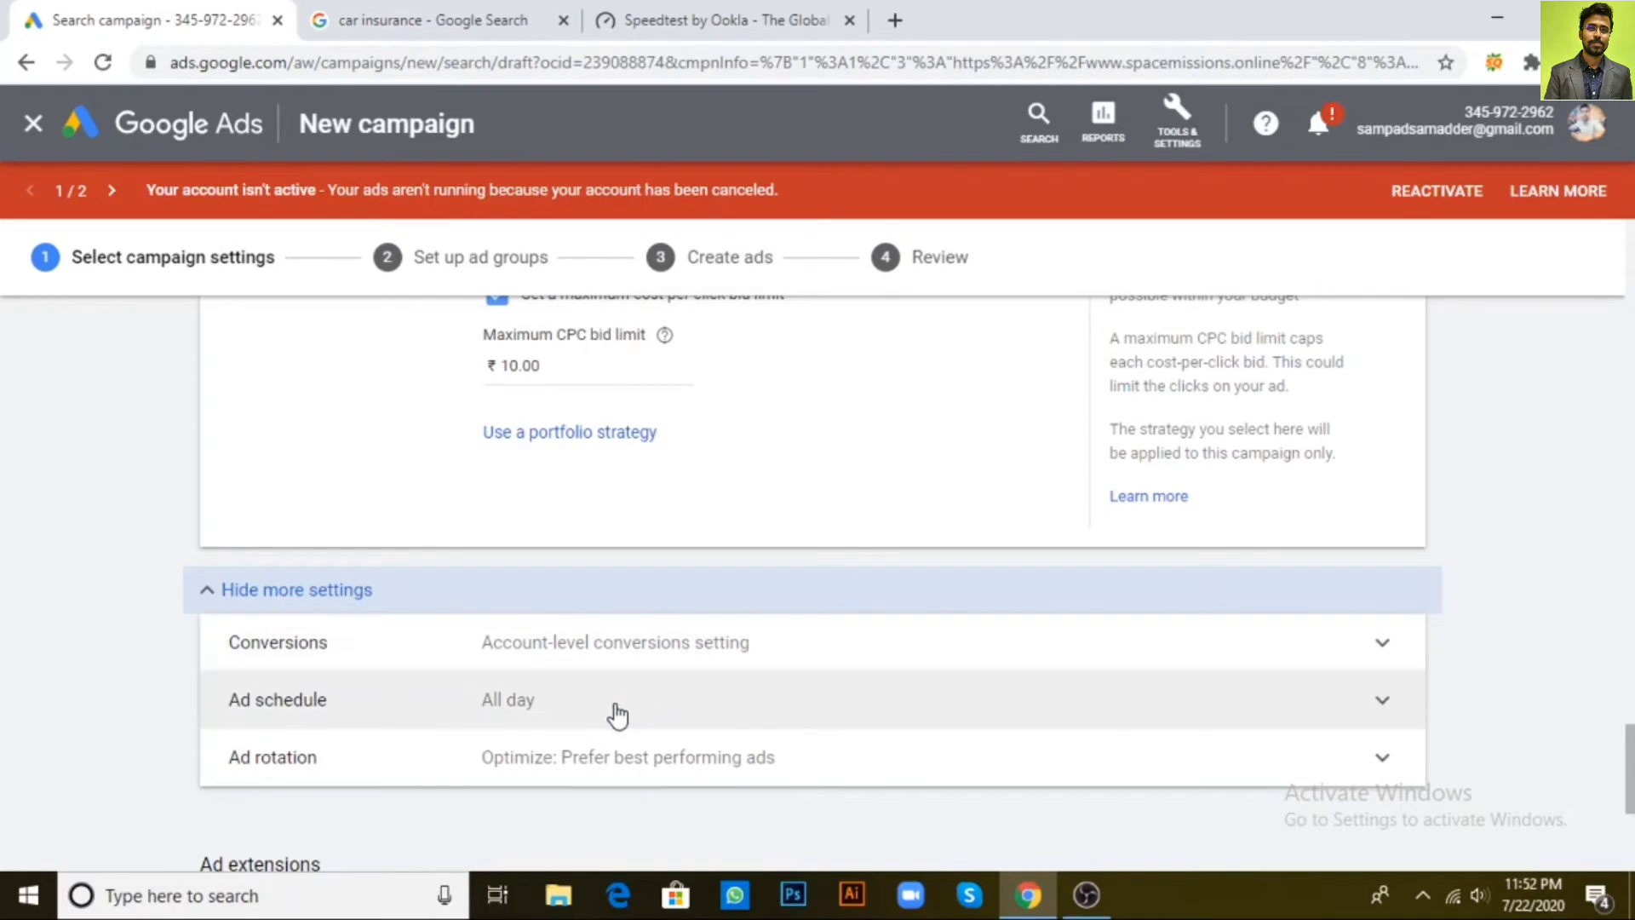
Set the ad schedule to run on Mondays - Fridays and add a second entry for Saturdays - Sundays
click(615, 703)
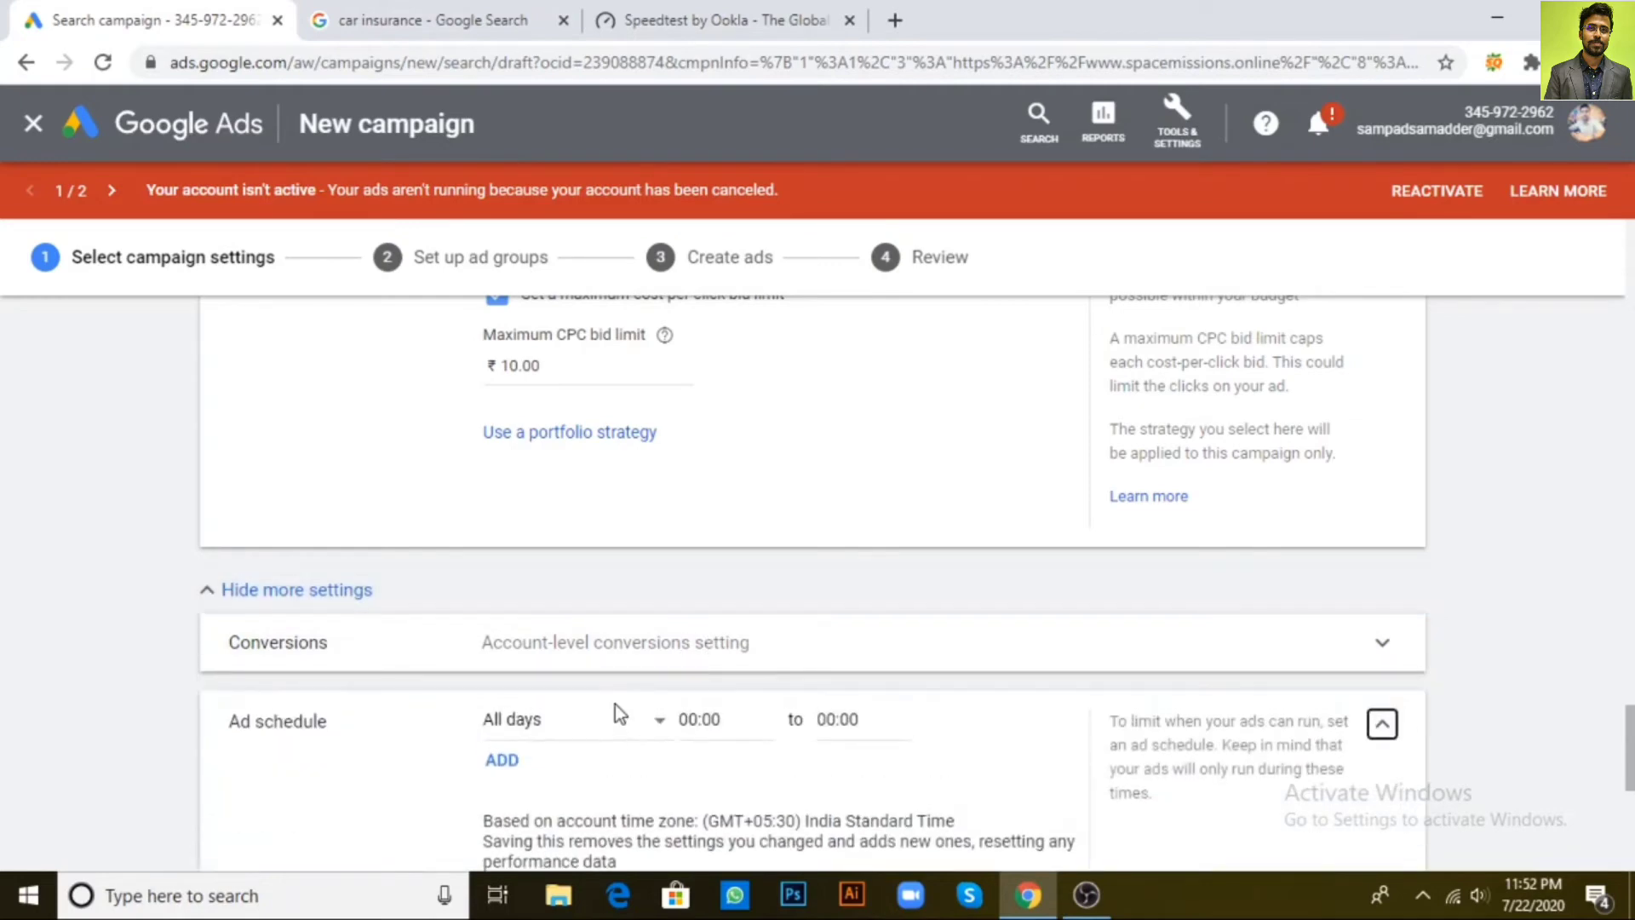
scroll(615, 704, down, 3)
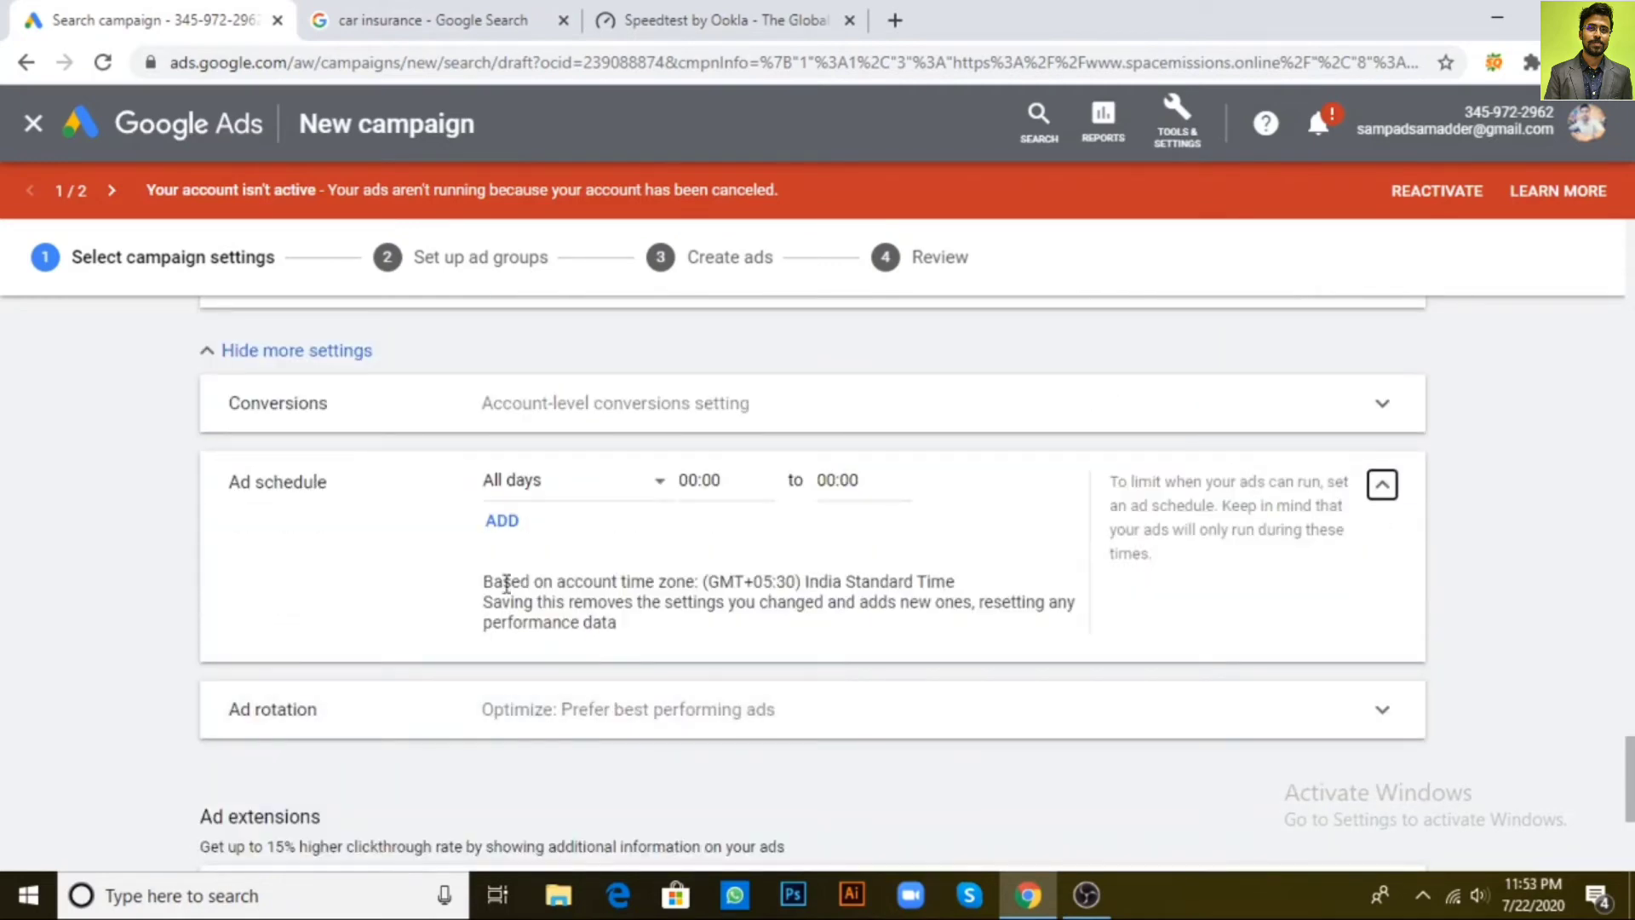
click(662, 482)
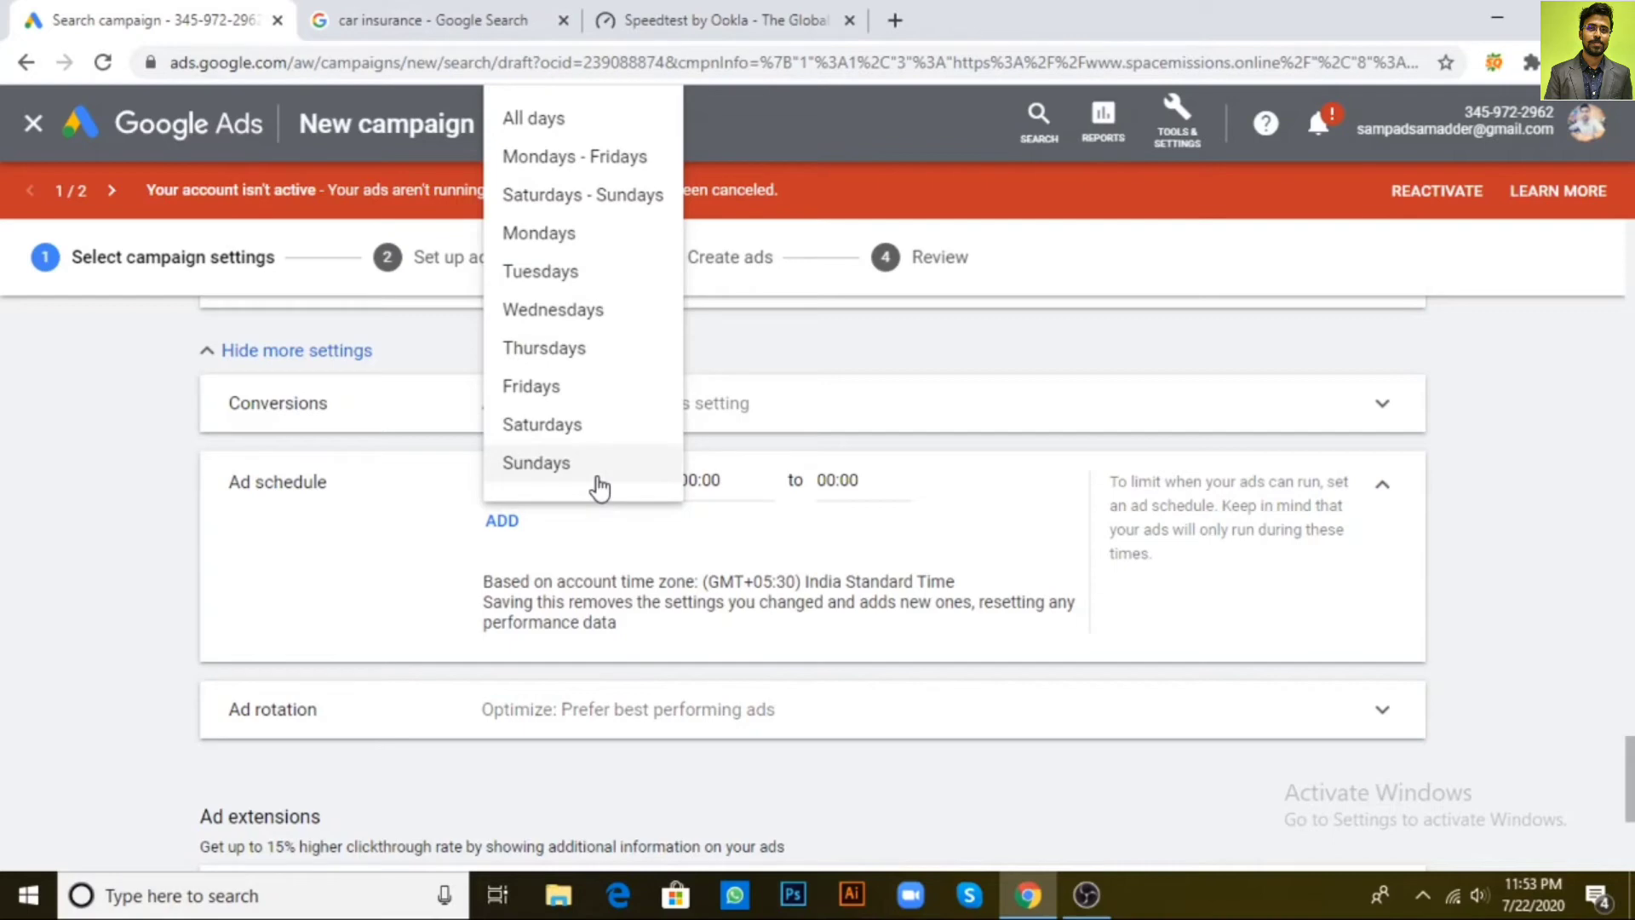
click(594, 158)
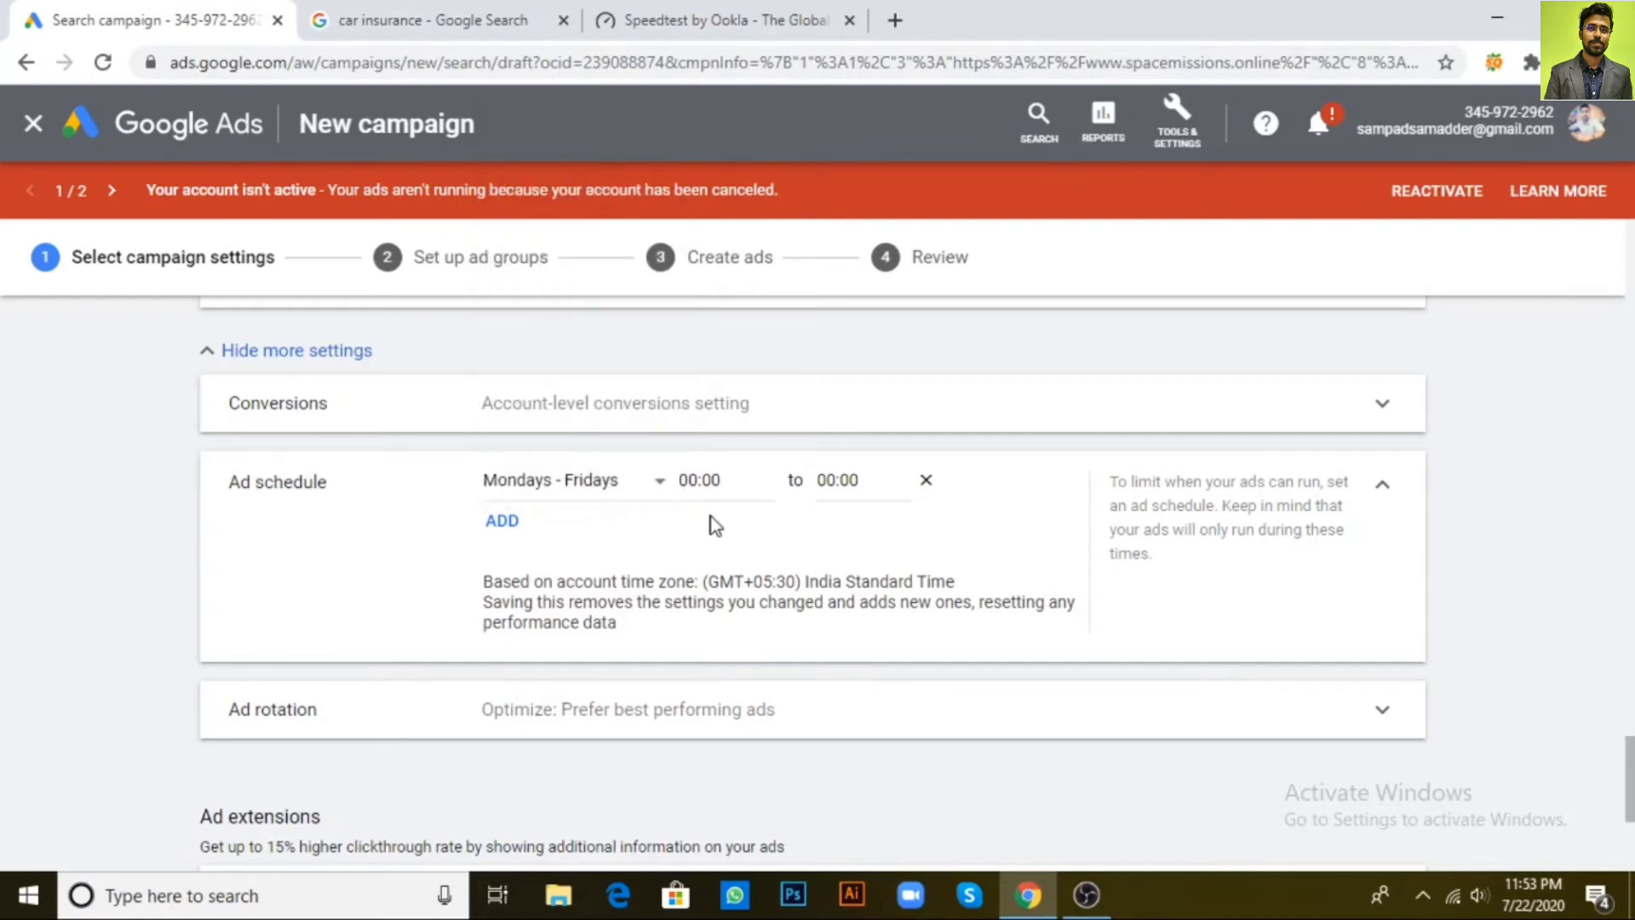
click(502, 522)
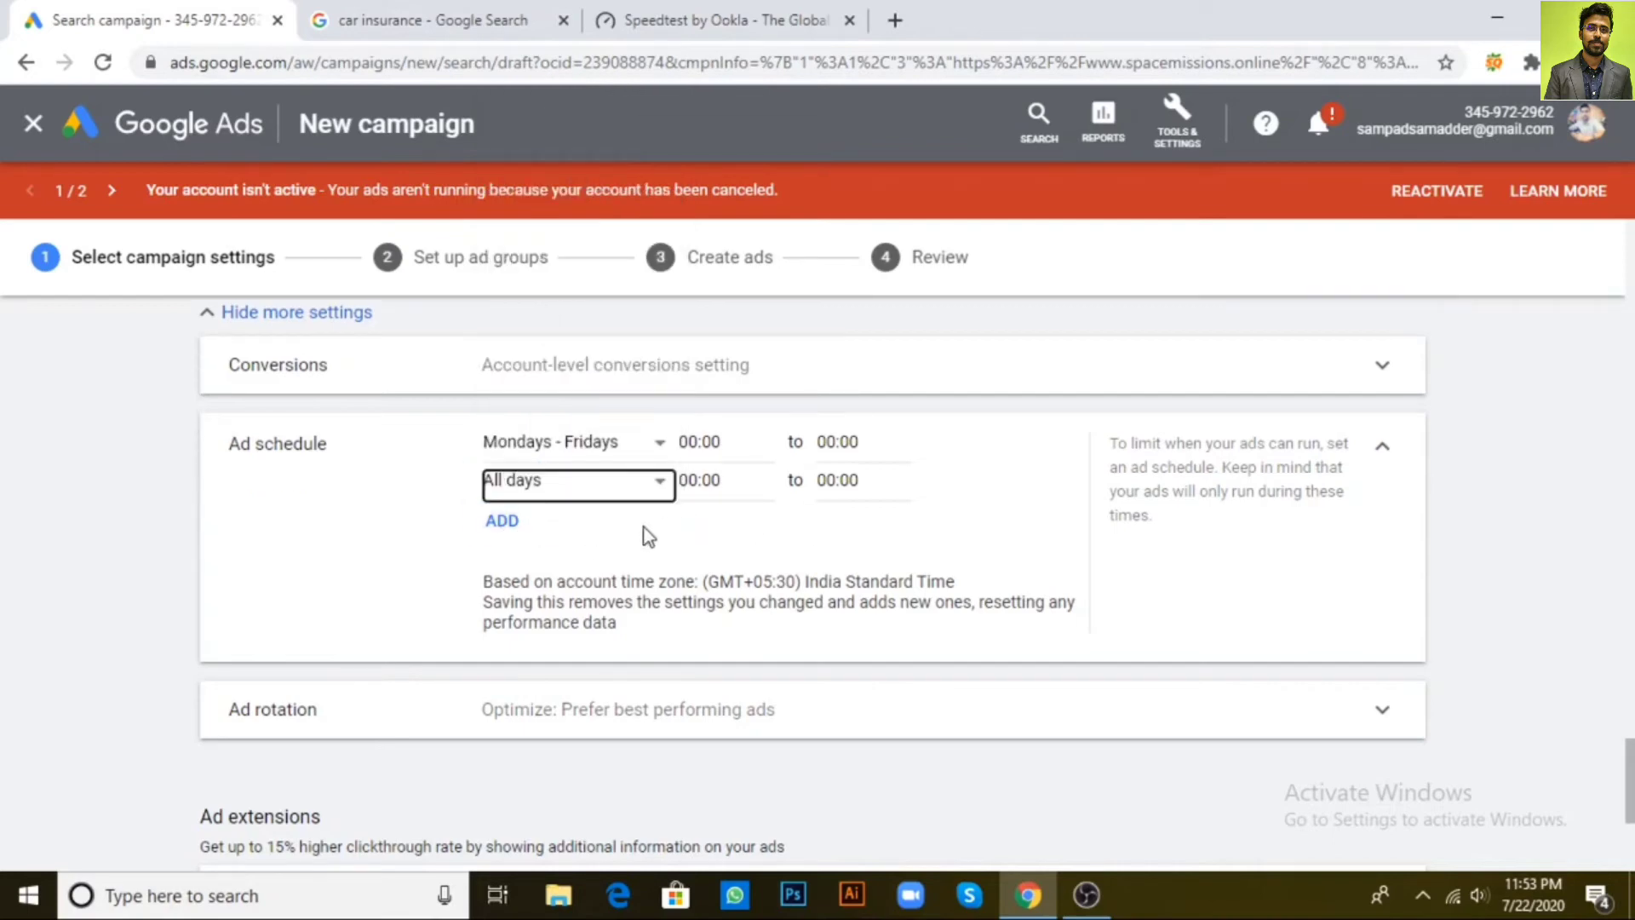
click(647, 480)
click(613, 194)
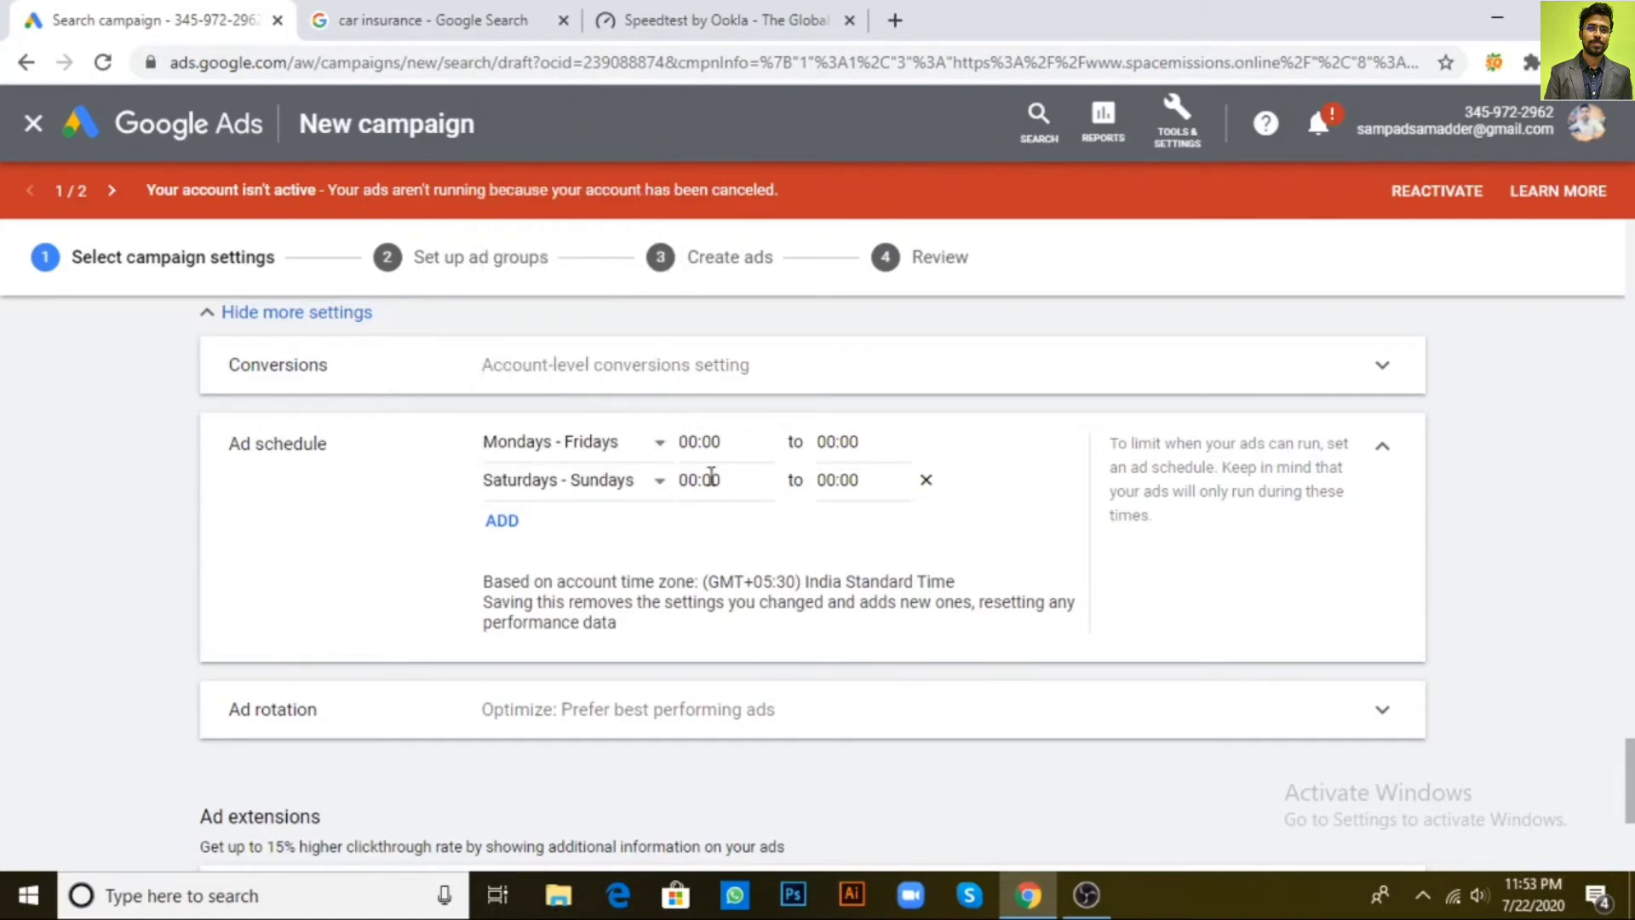
Set the start time of the Mondays - Fridays ad schedule entry to 09:00
click(722, 440)
scroll(715, 628, down, 15)
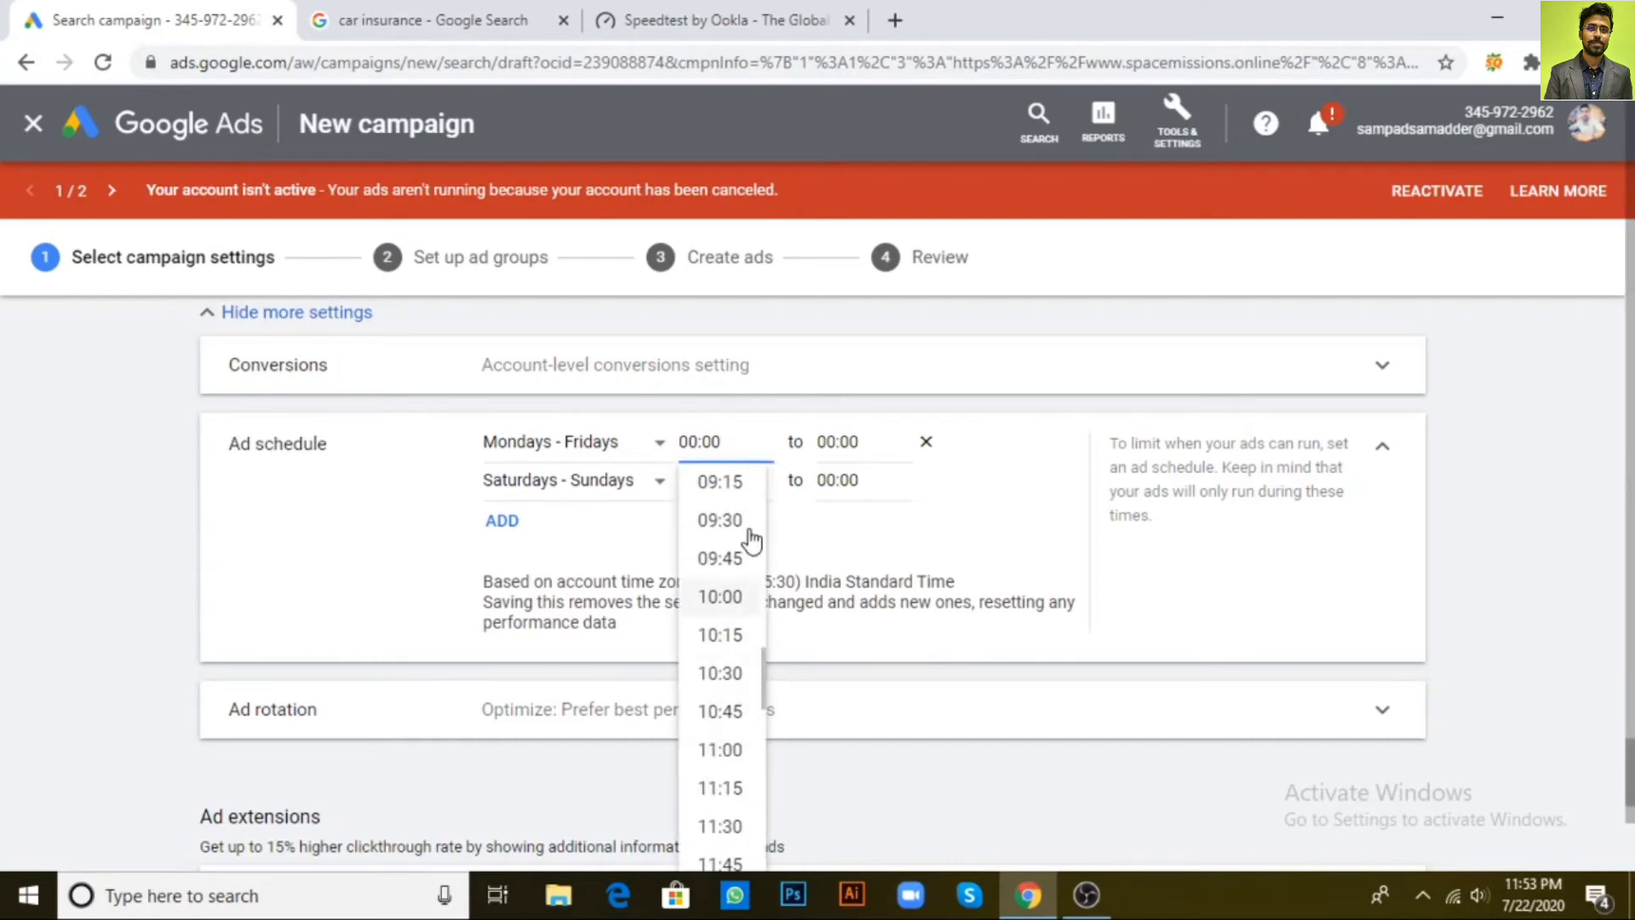
scroll(737, 582, up, 1)
click(733, 565)
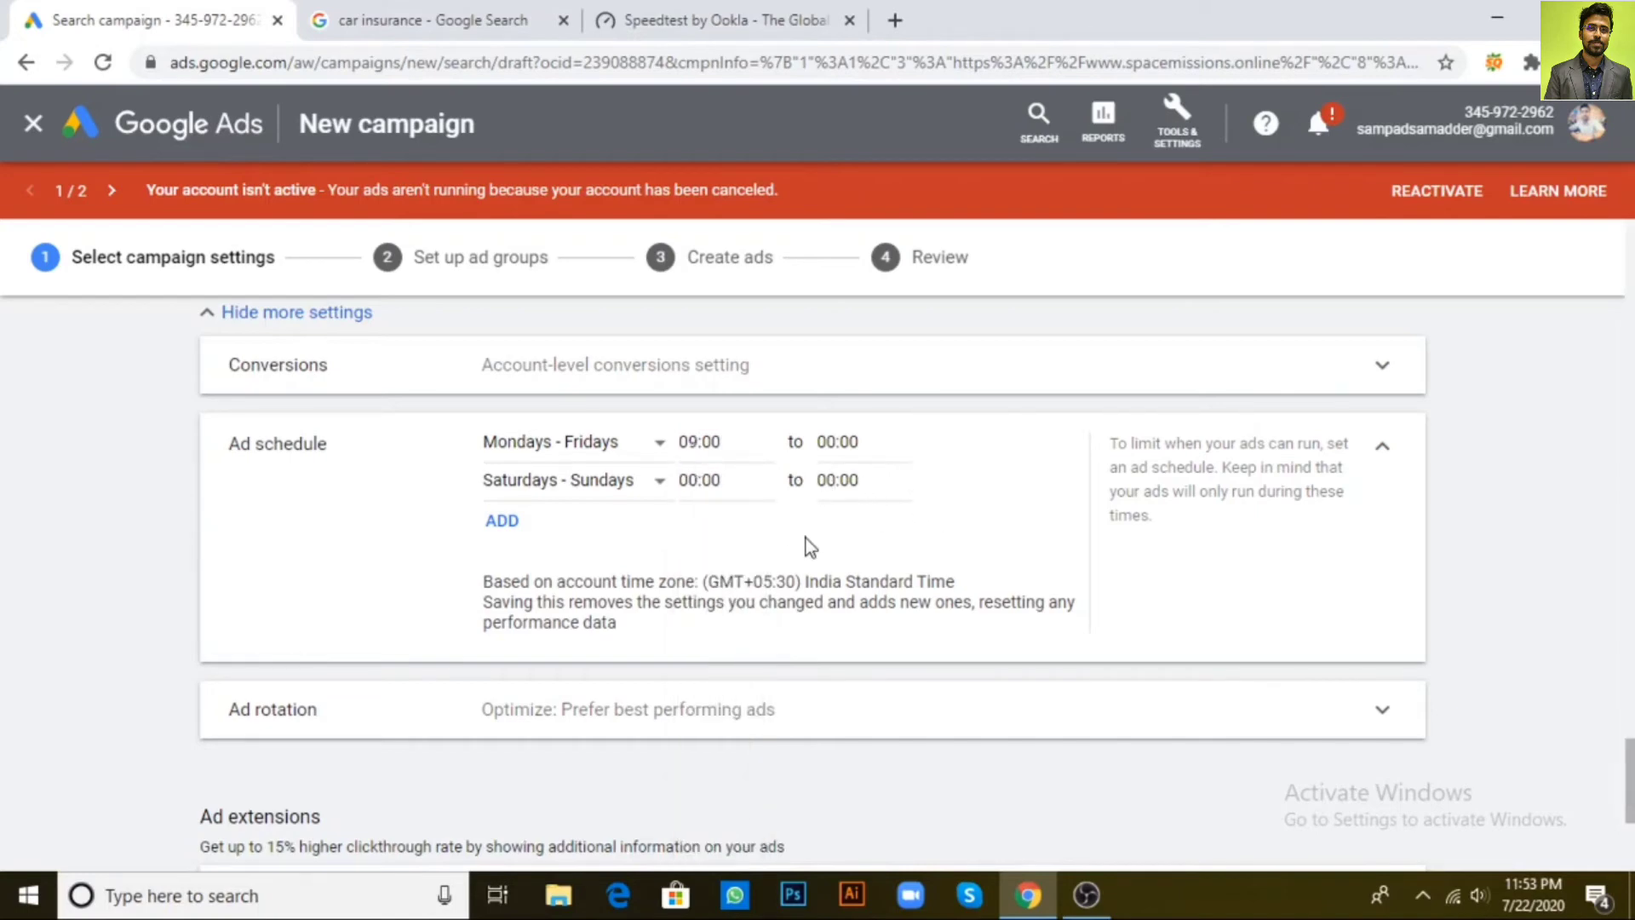
Show the ad rotation options, rerun the car insurance Google search to compare its ads, and return to the campaign settings
click(748, 725)
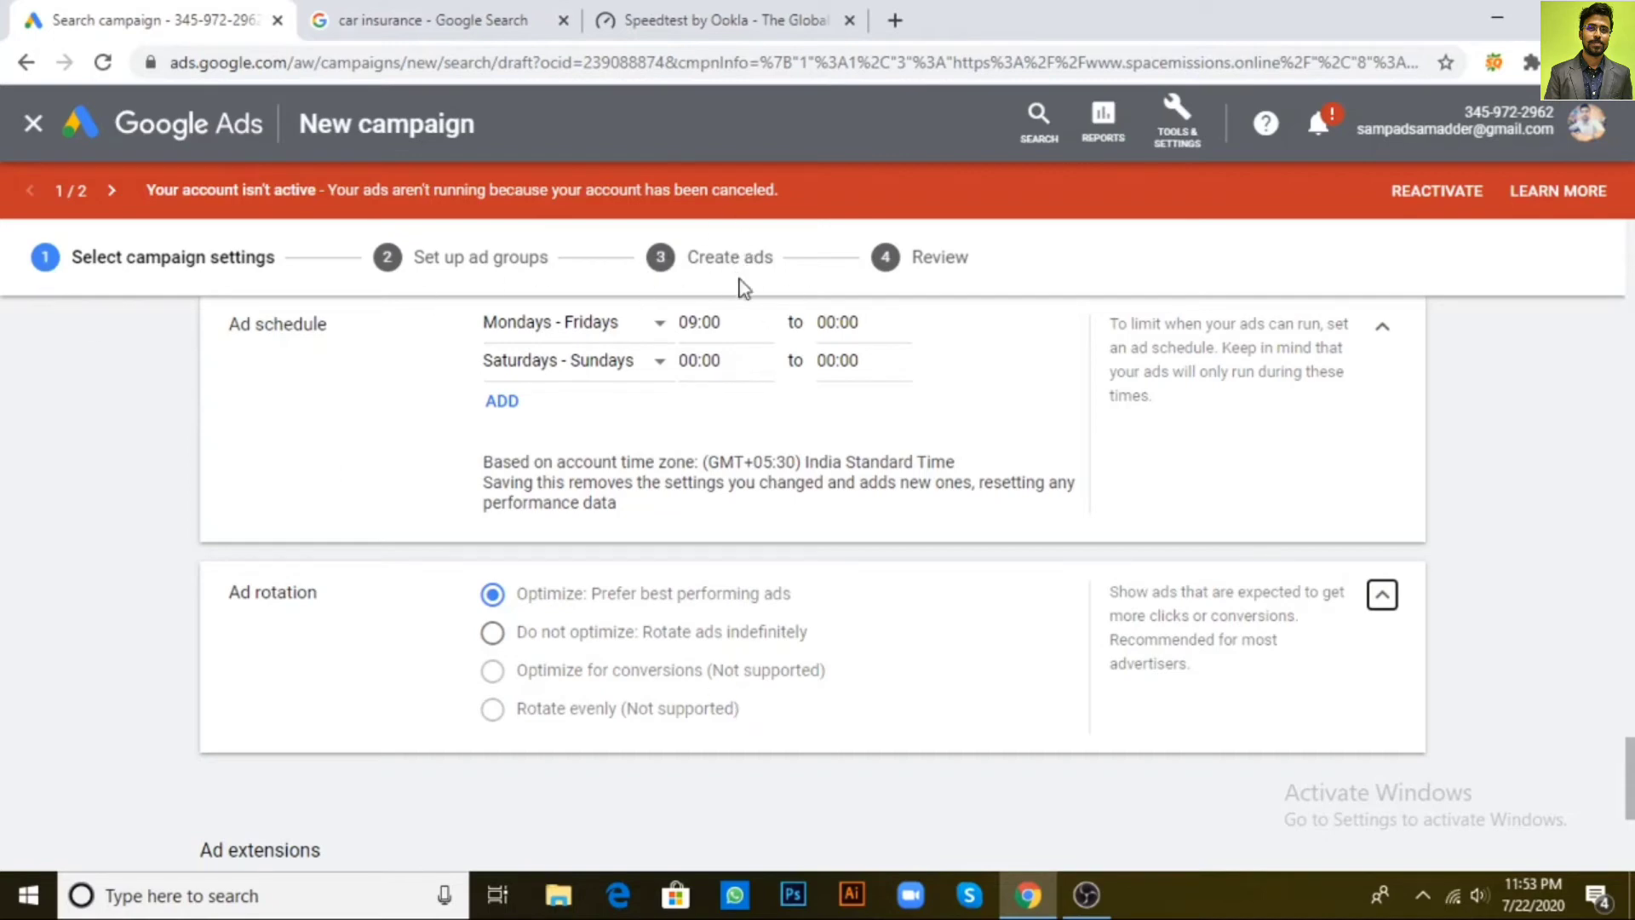
click(428, 15)
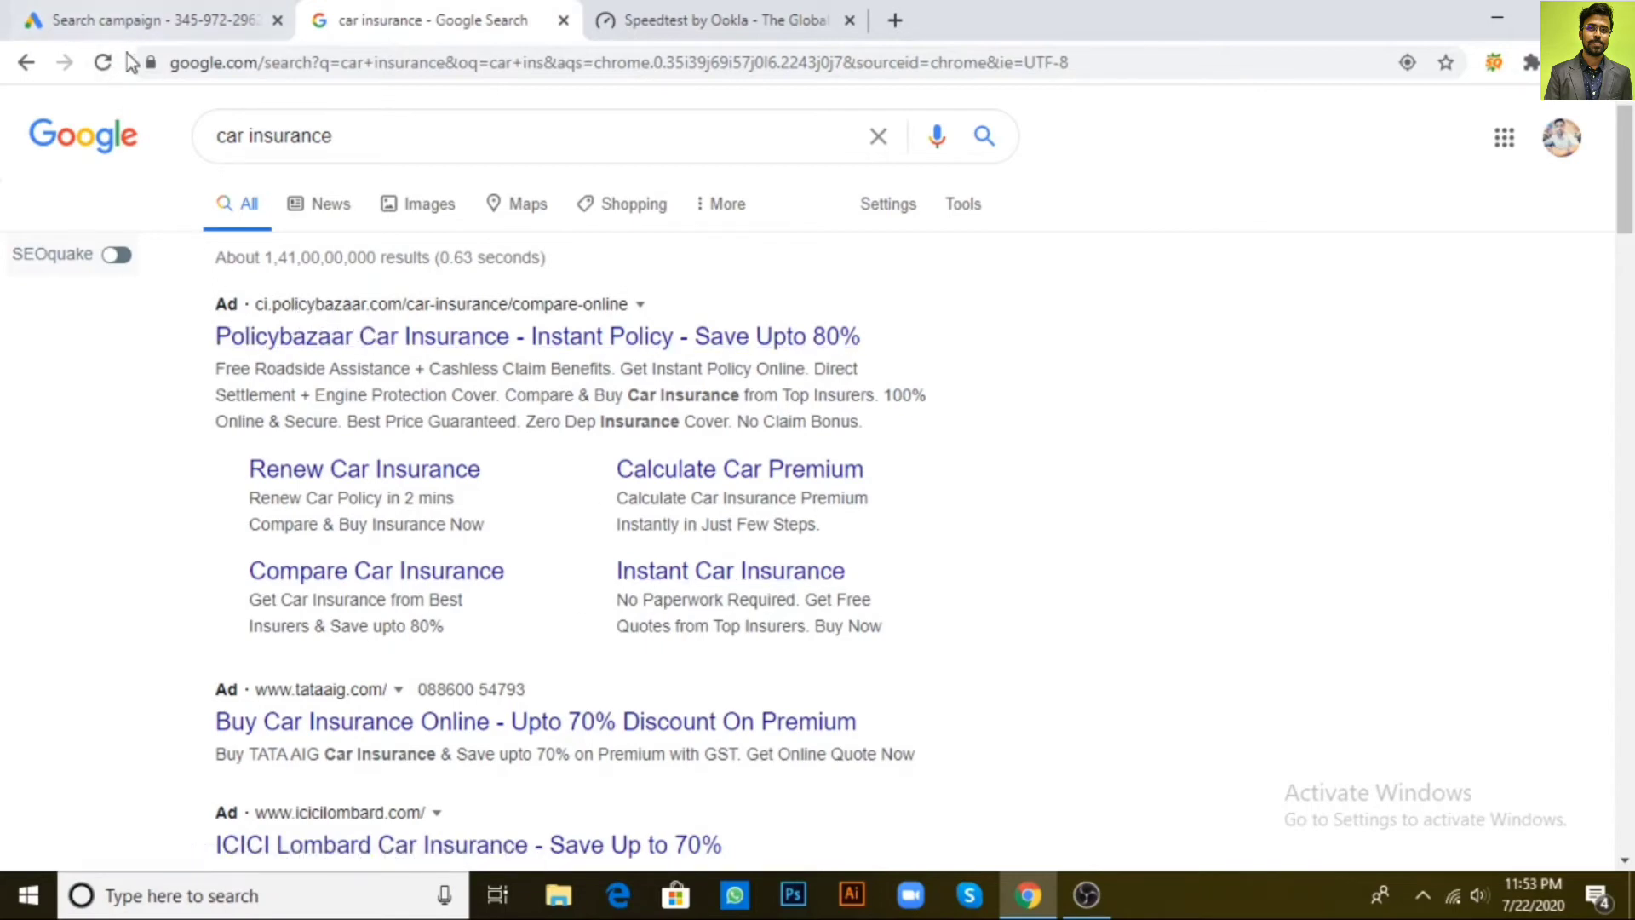
click(247, 211)
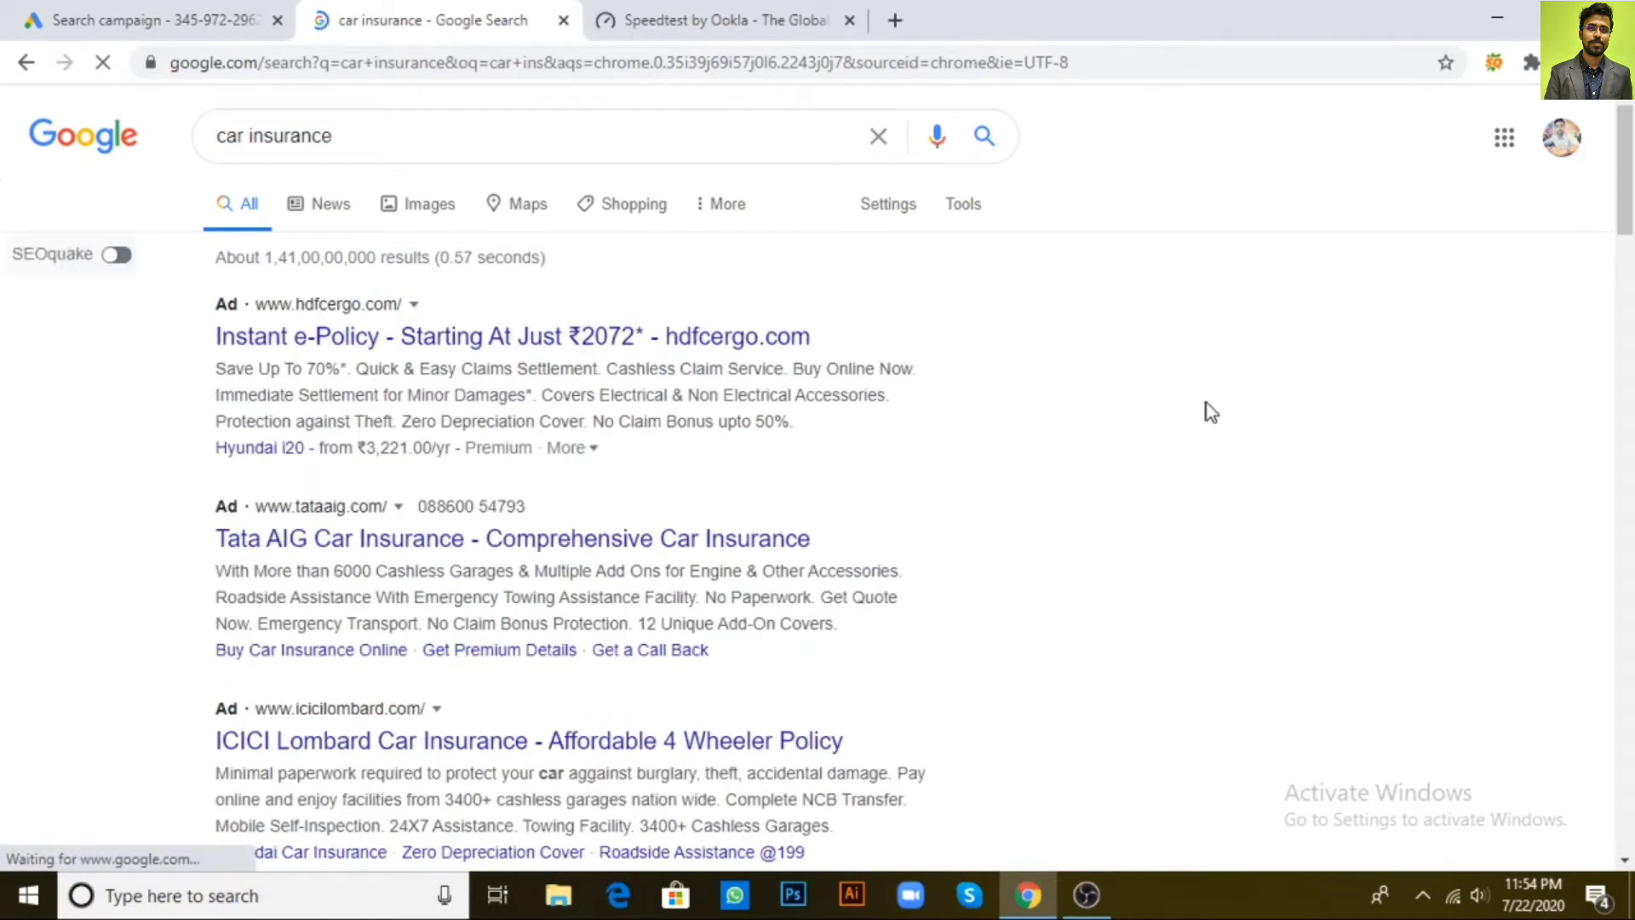
scroll(1204, 402, down, 3)
scroll(1201, 405, up, 2)
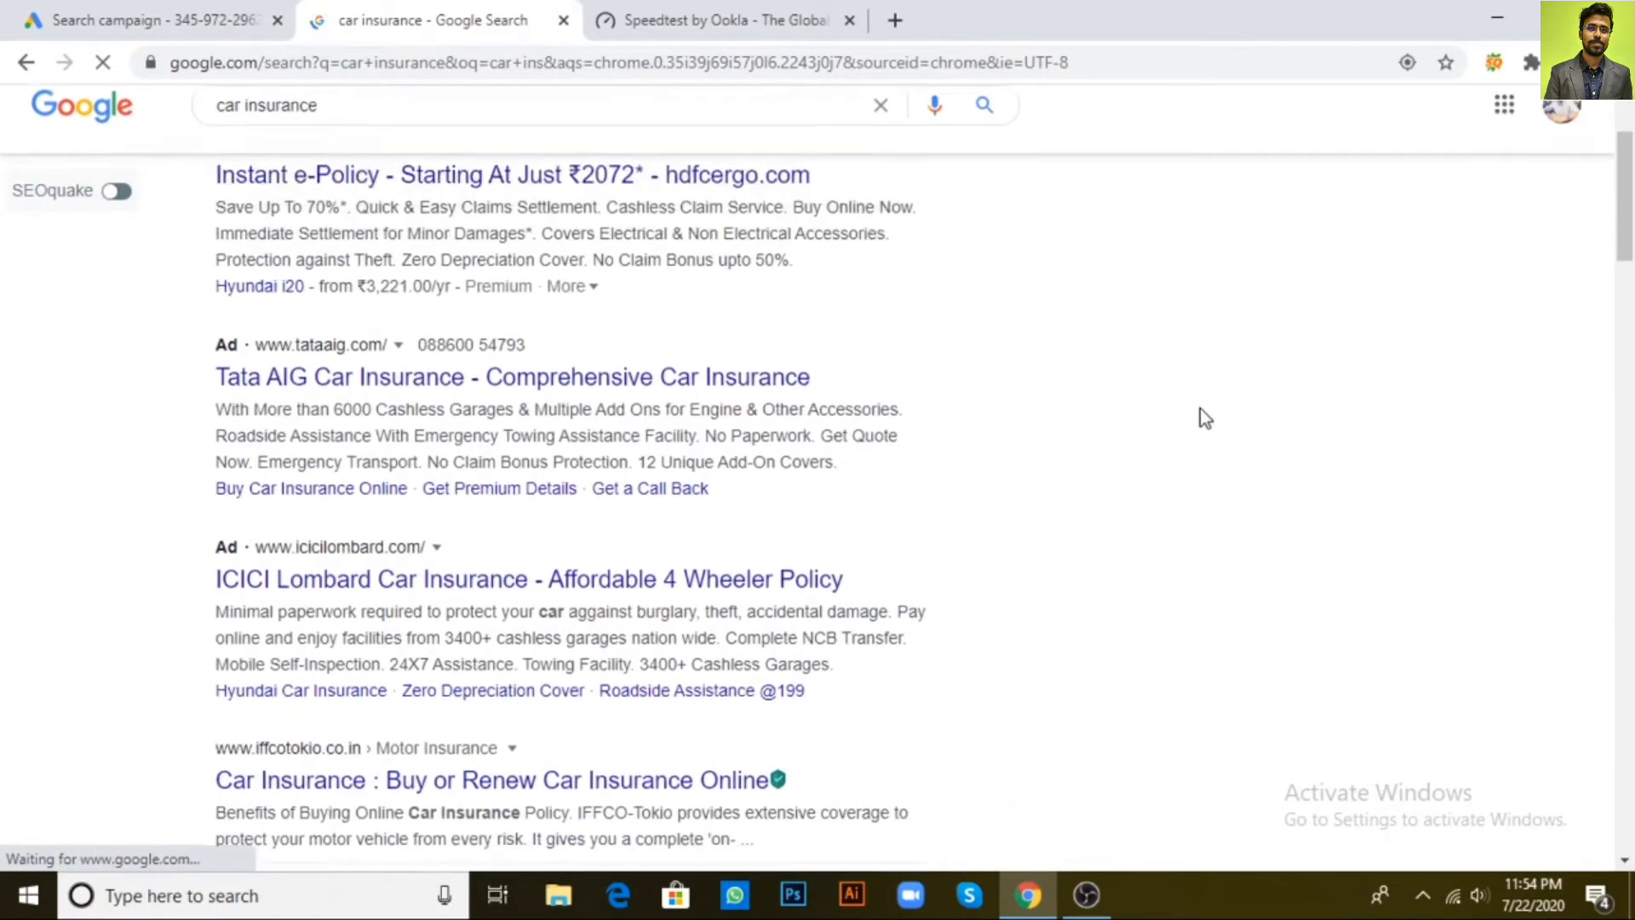
scroll(1200, 408, up, 2)
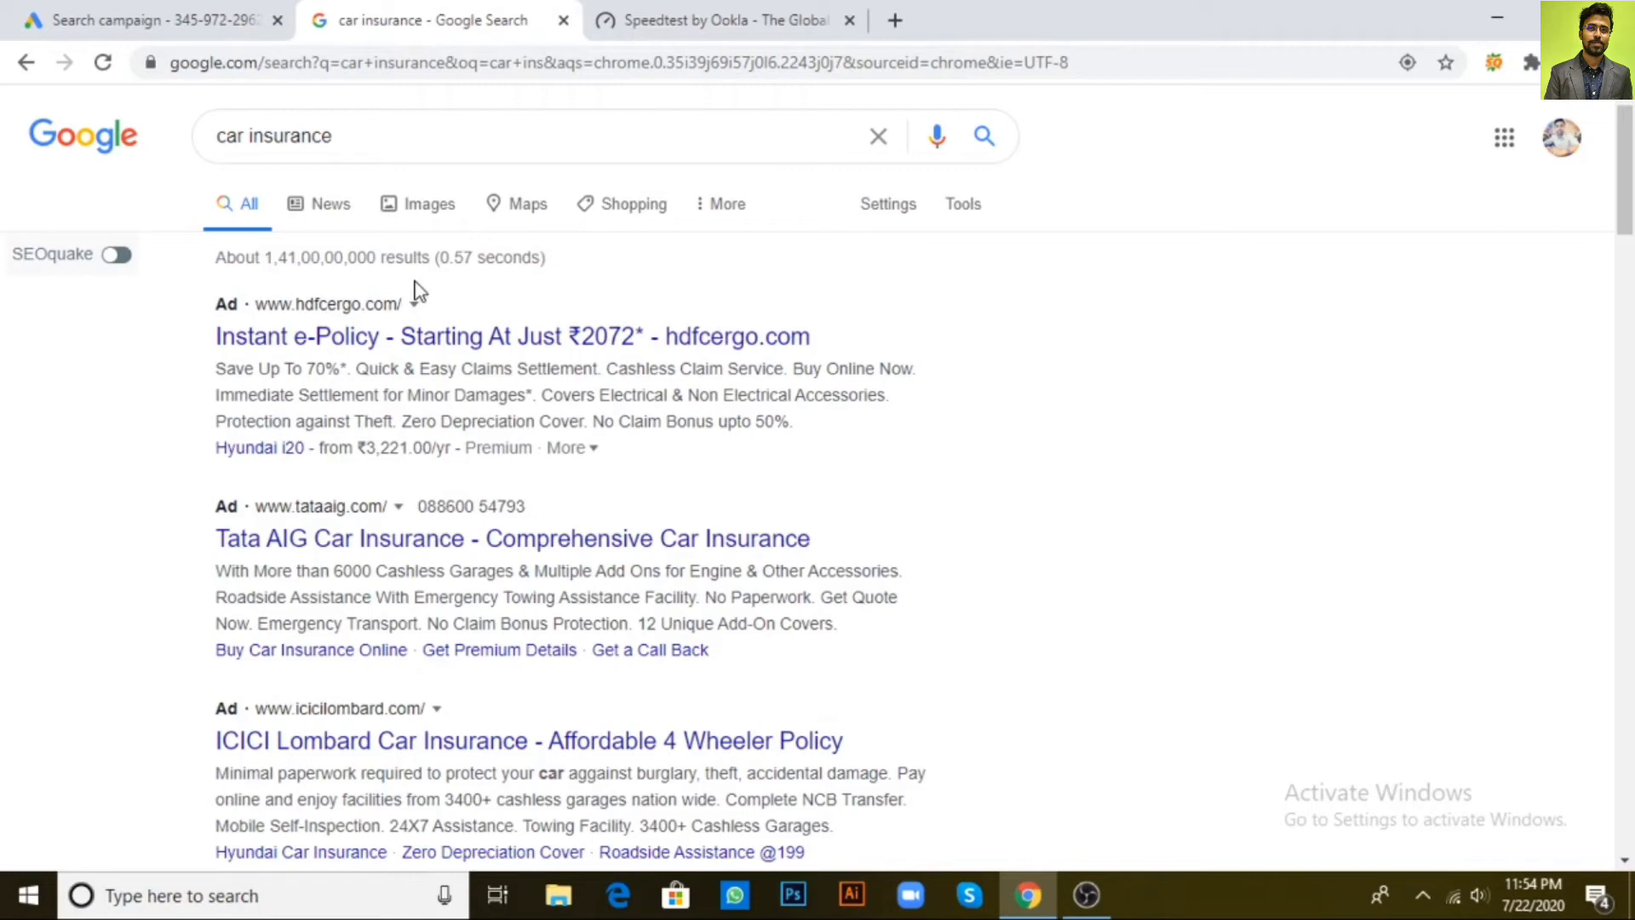
click(76, 19)
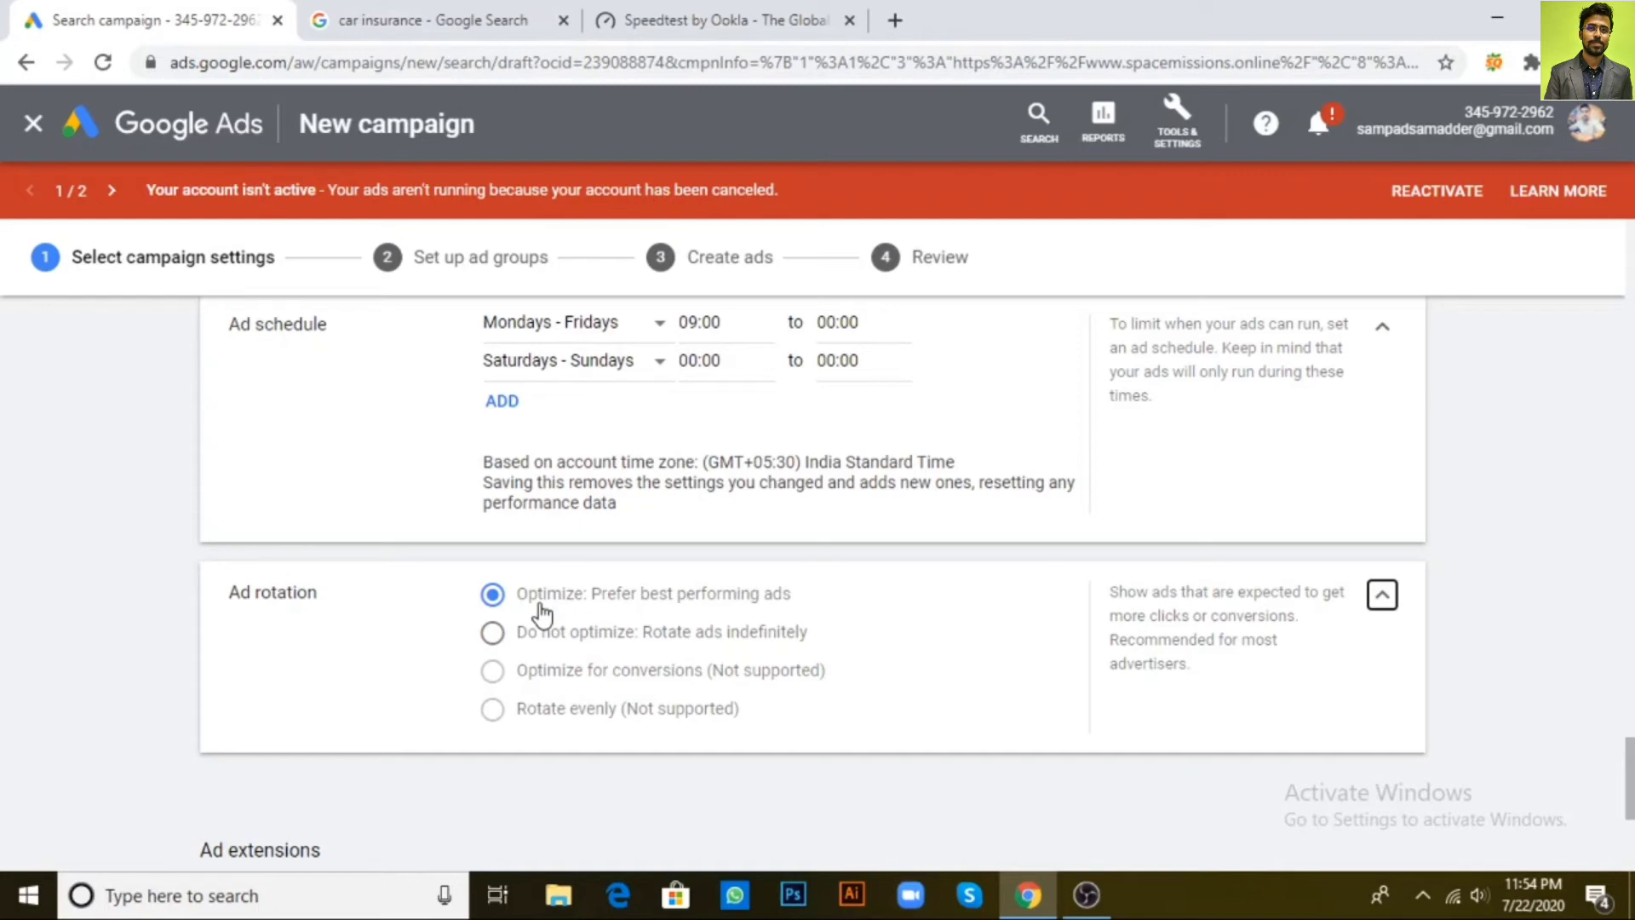
click(379, 19)
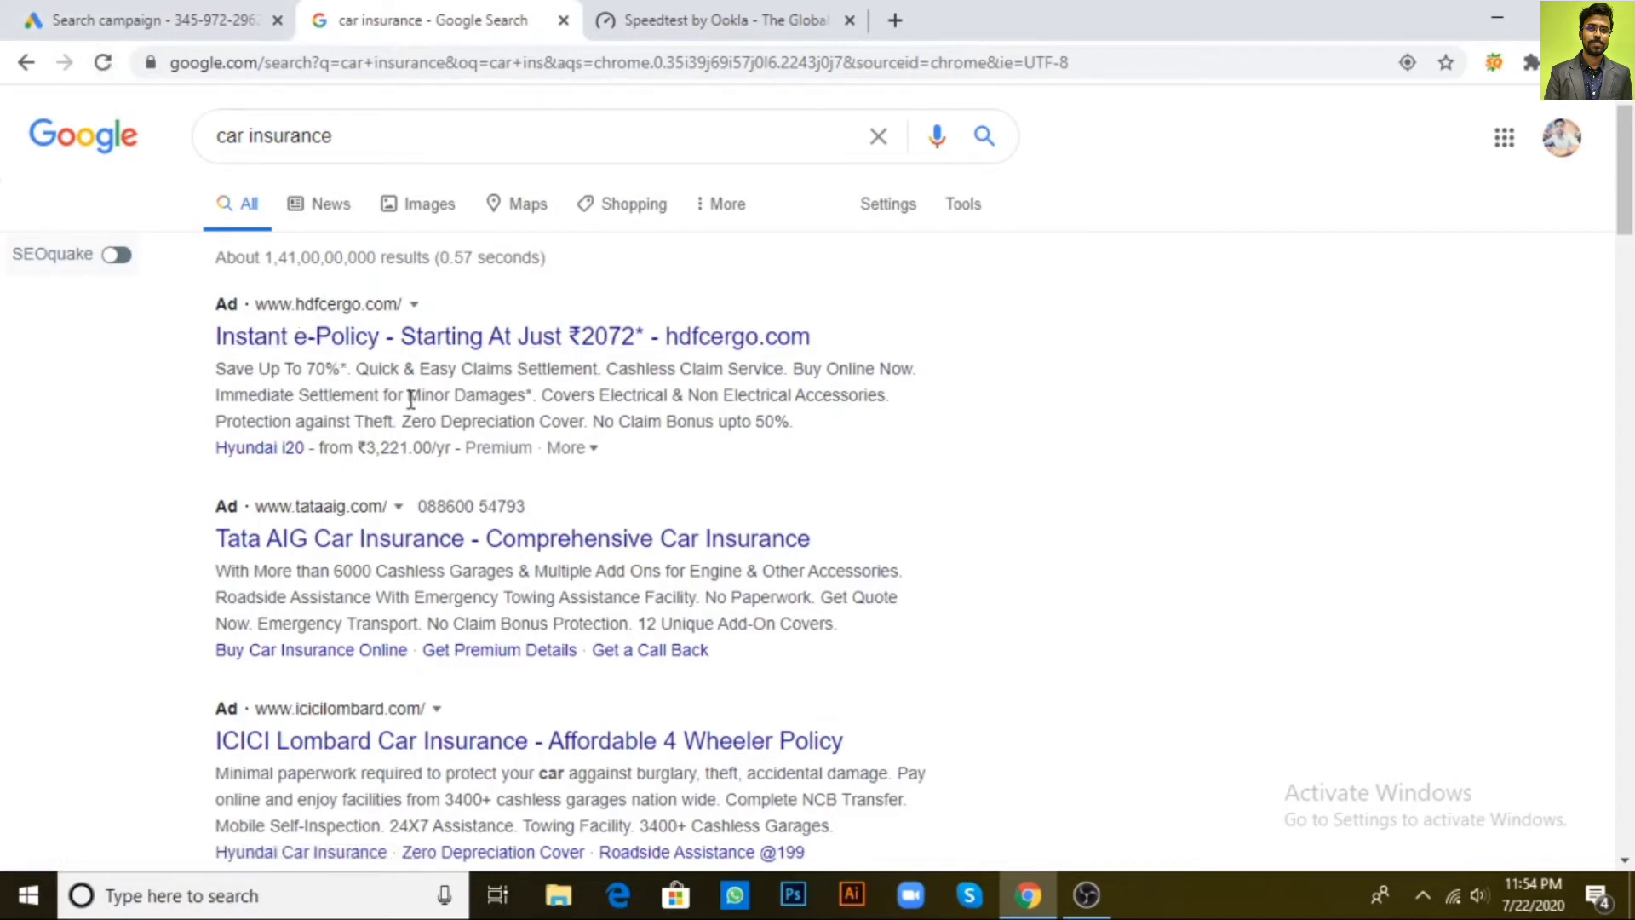
click(201, 18)
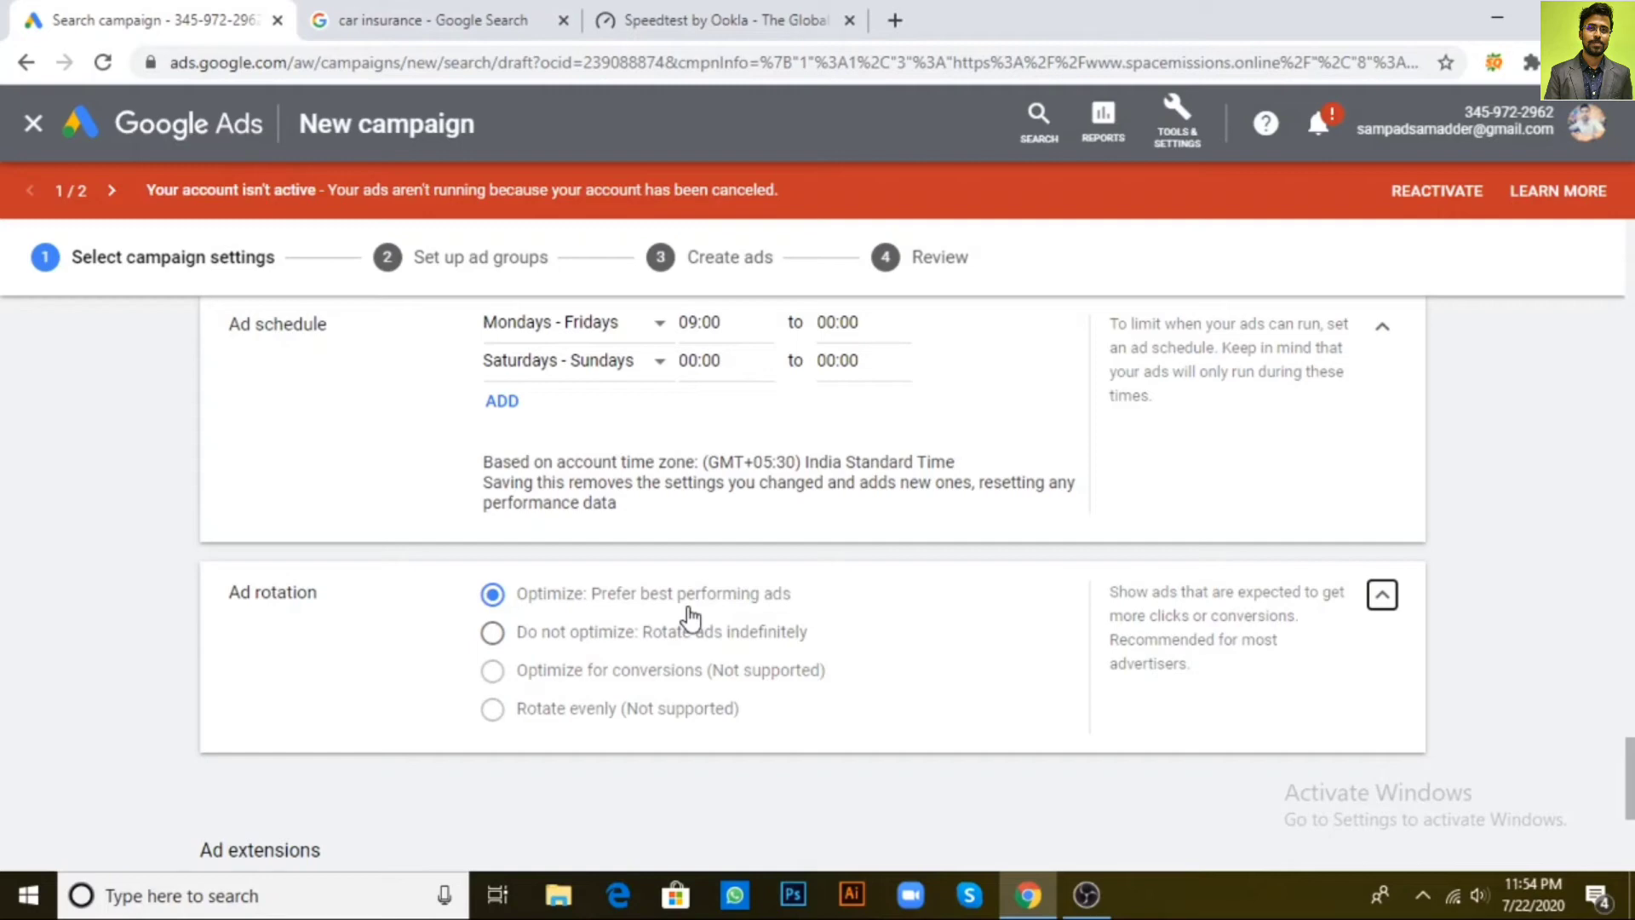
Review the account-level ad extensions and the list of additional extension types available for the campaign
scroll(690, 617, down, 3)
scroll(645, 627, down, 2)
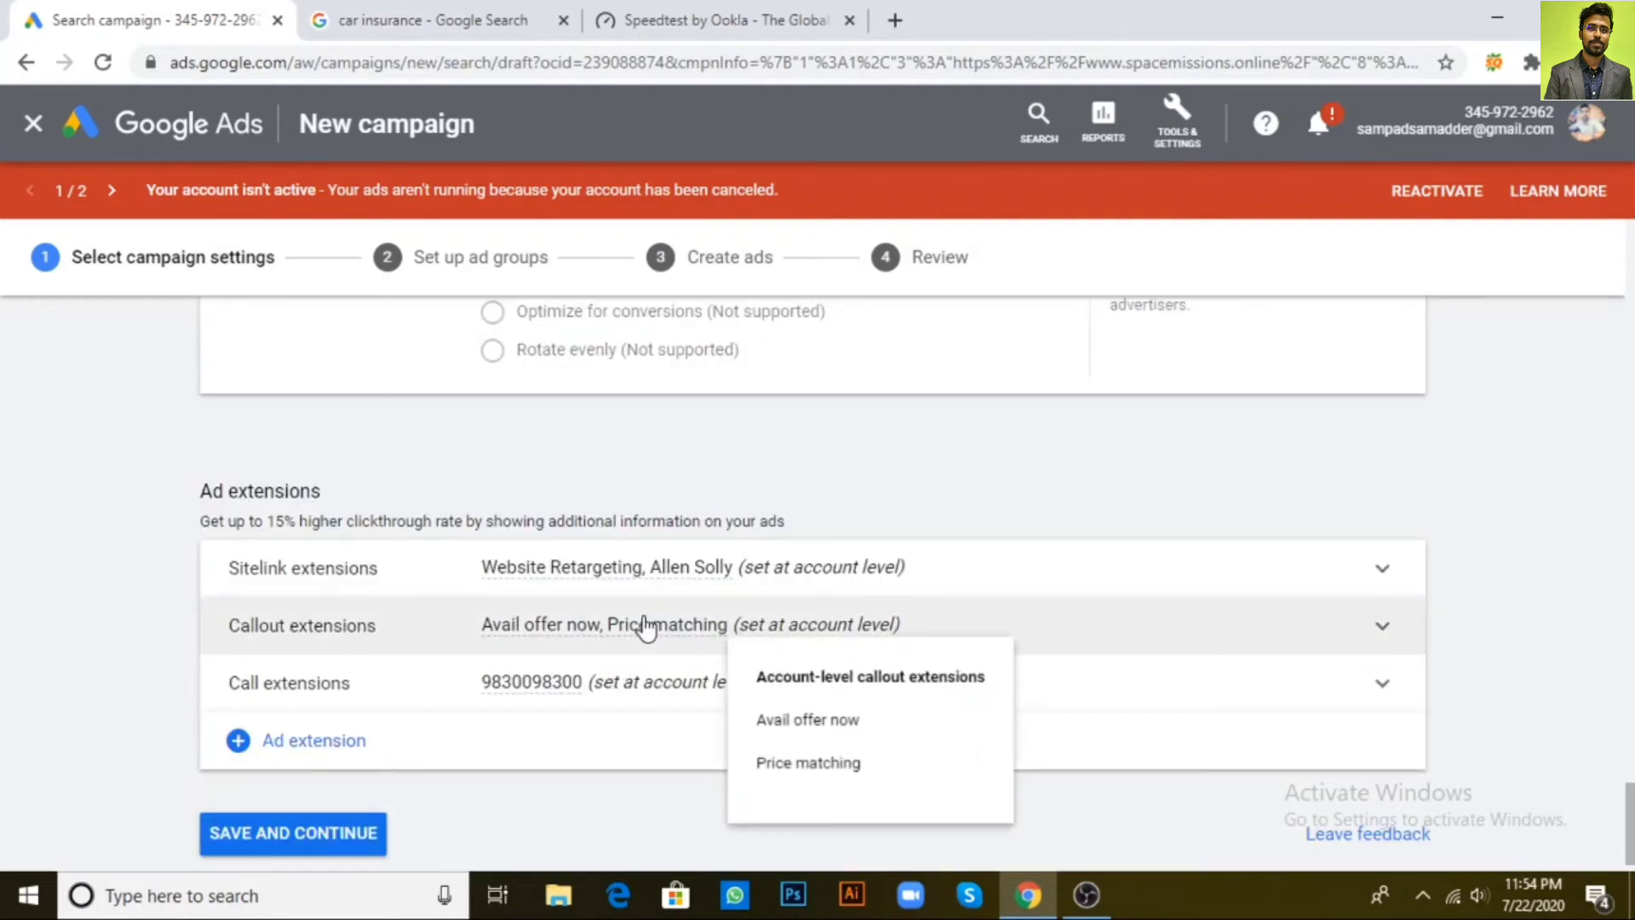
mouse_move(700, 603)
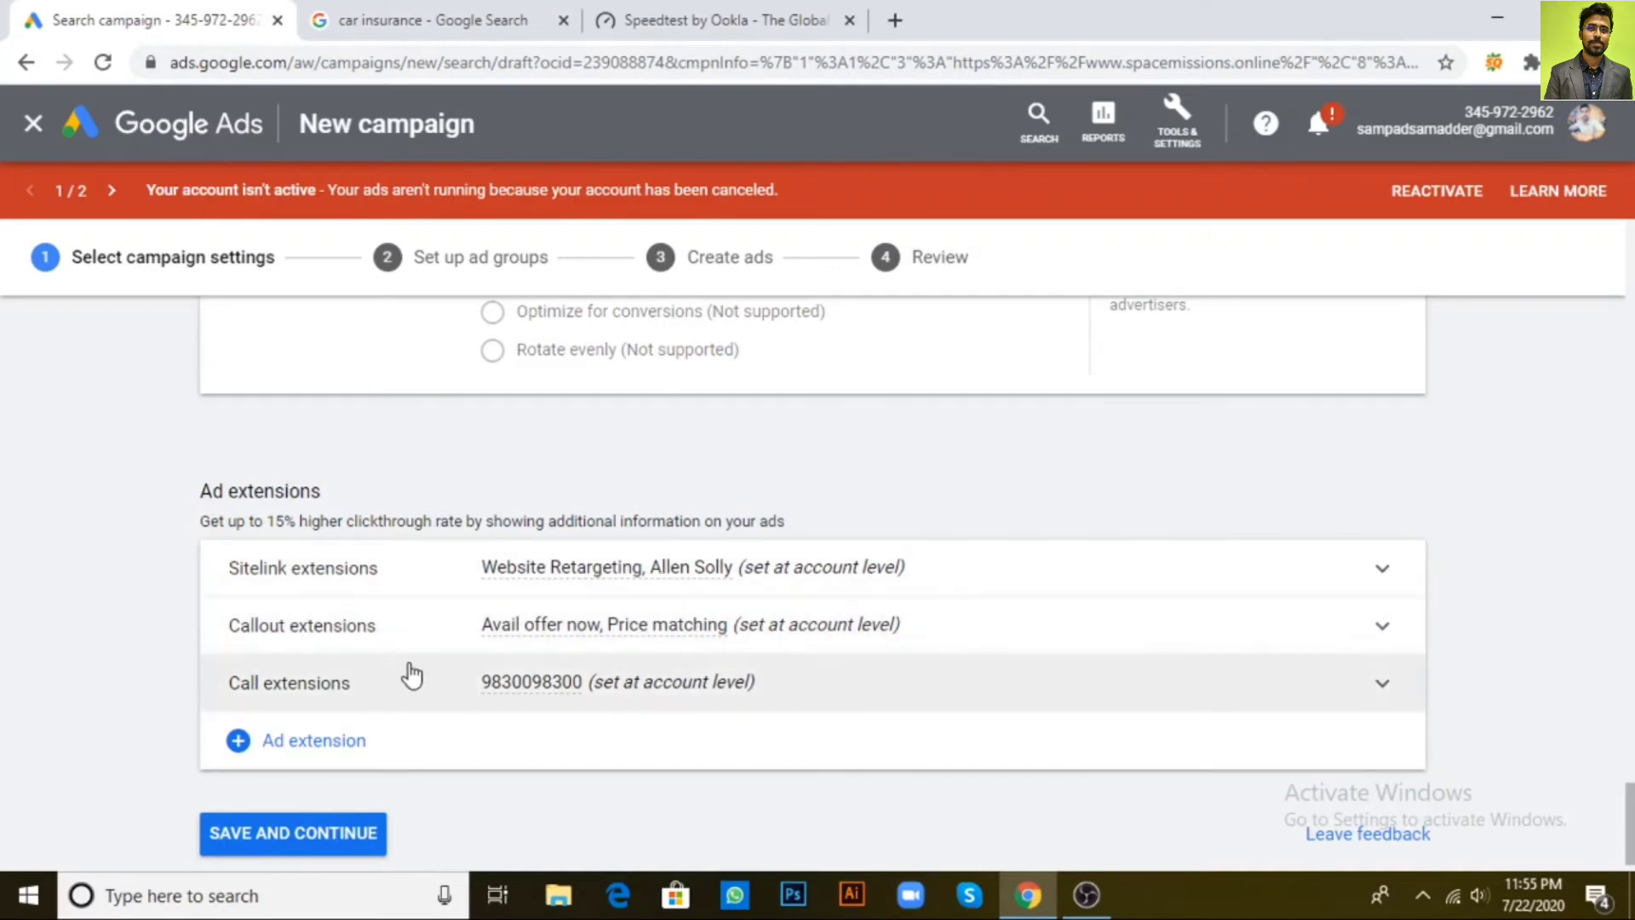
click(316, 743)
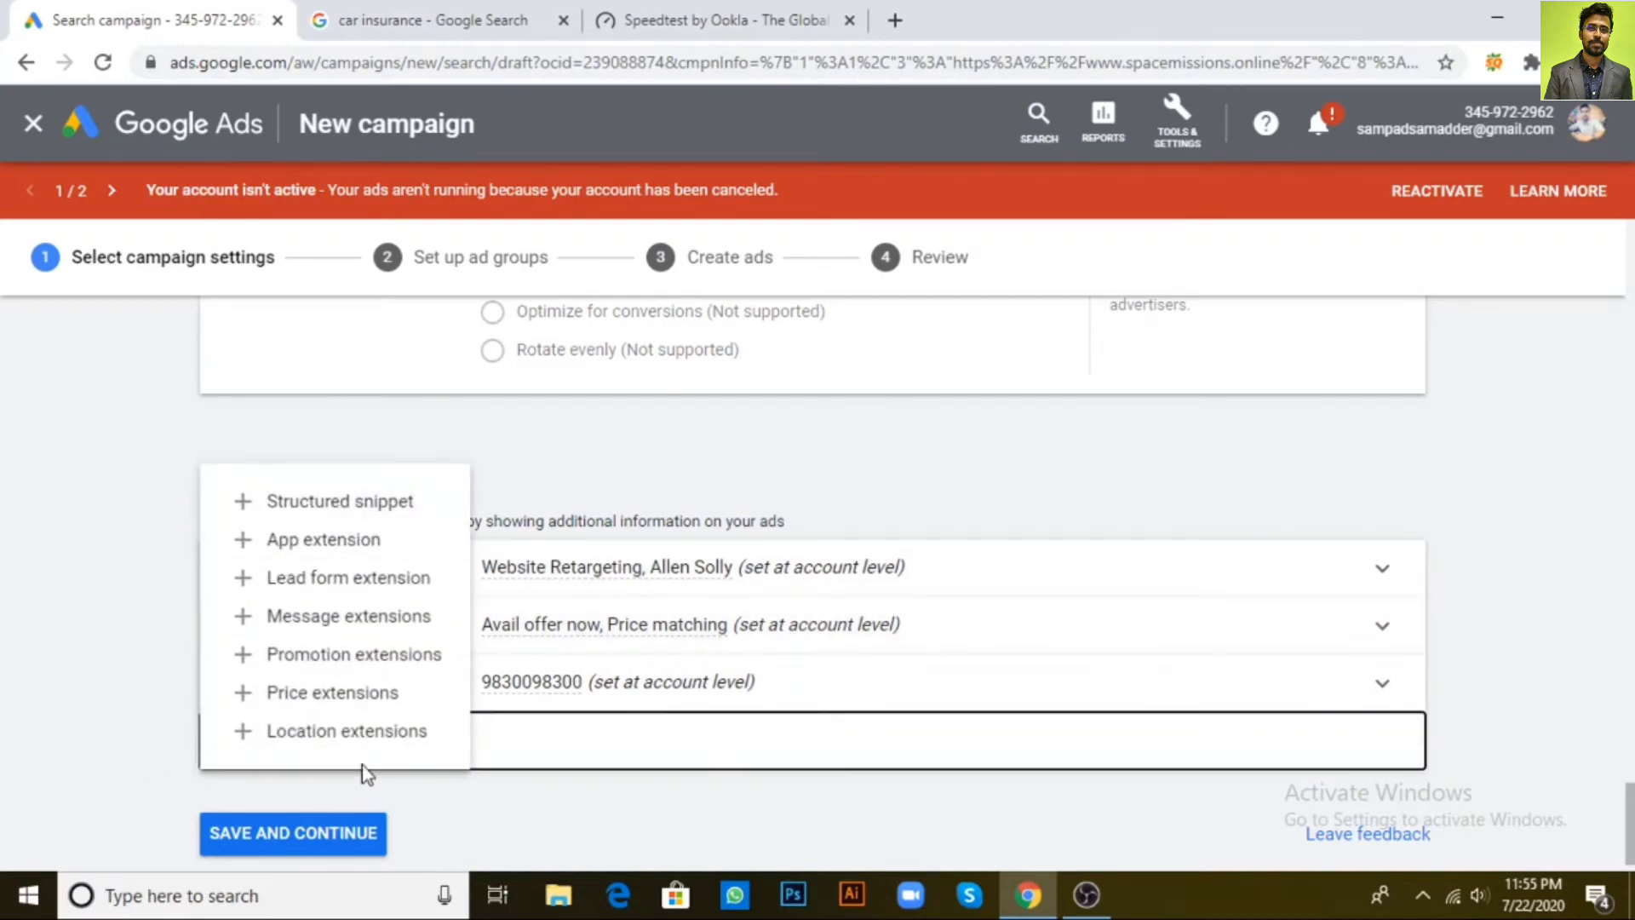
click(114, 575)
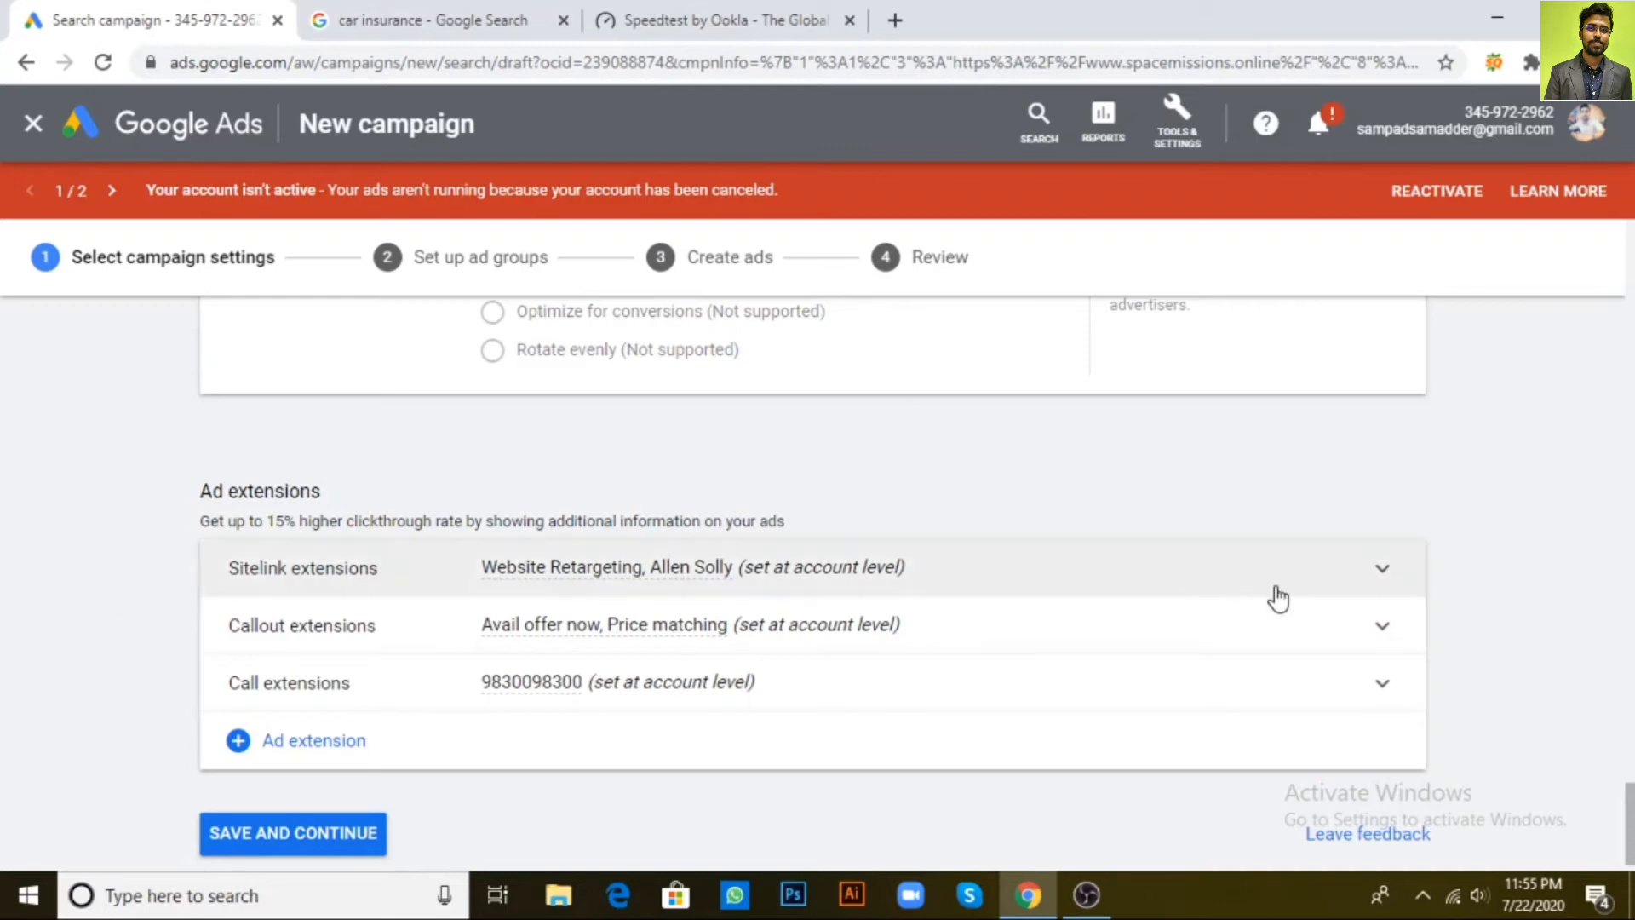
Expand the sitelink extensions section and look over the existing sitelinks available at campaign level
click(1383, 583)
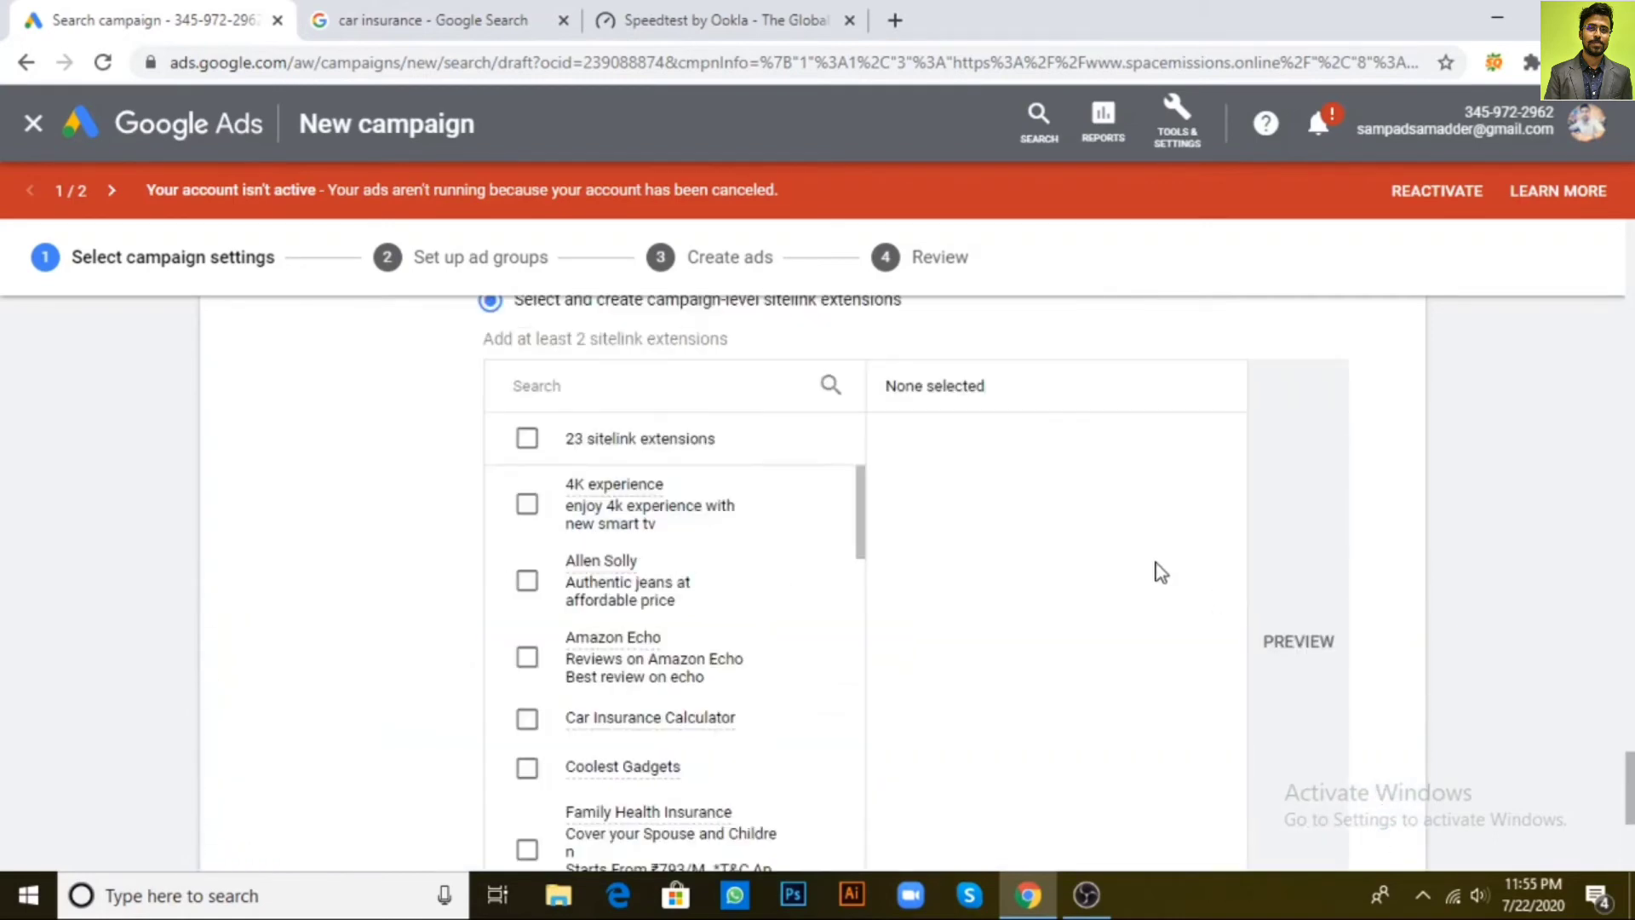
scroll(621, 502, down, 1)
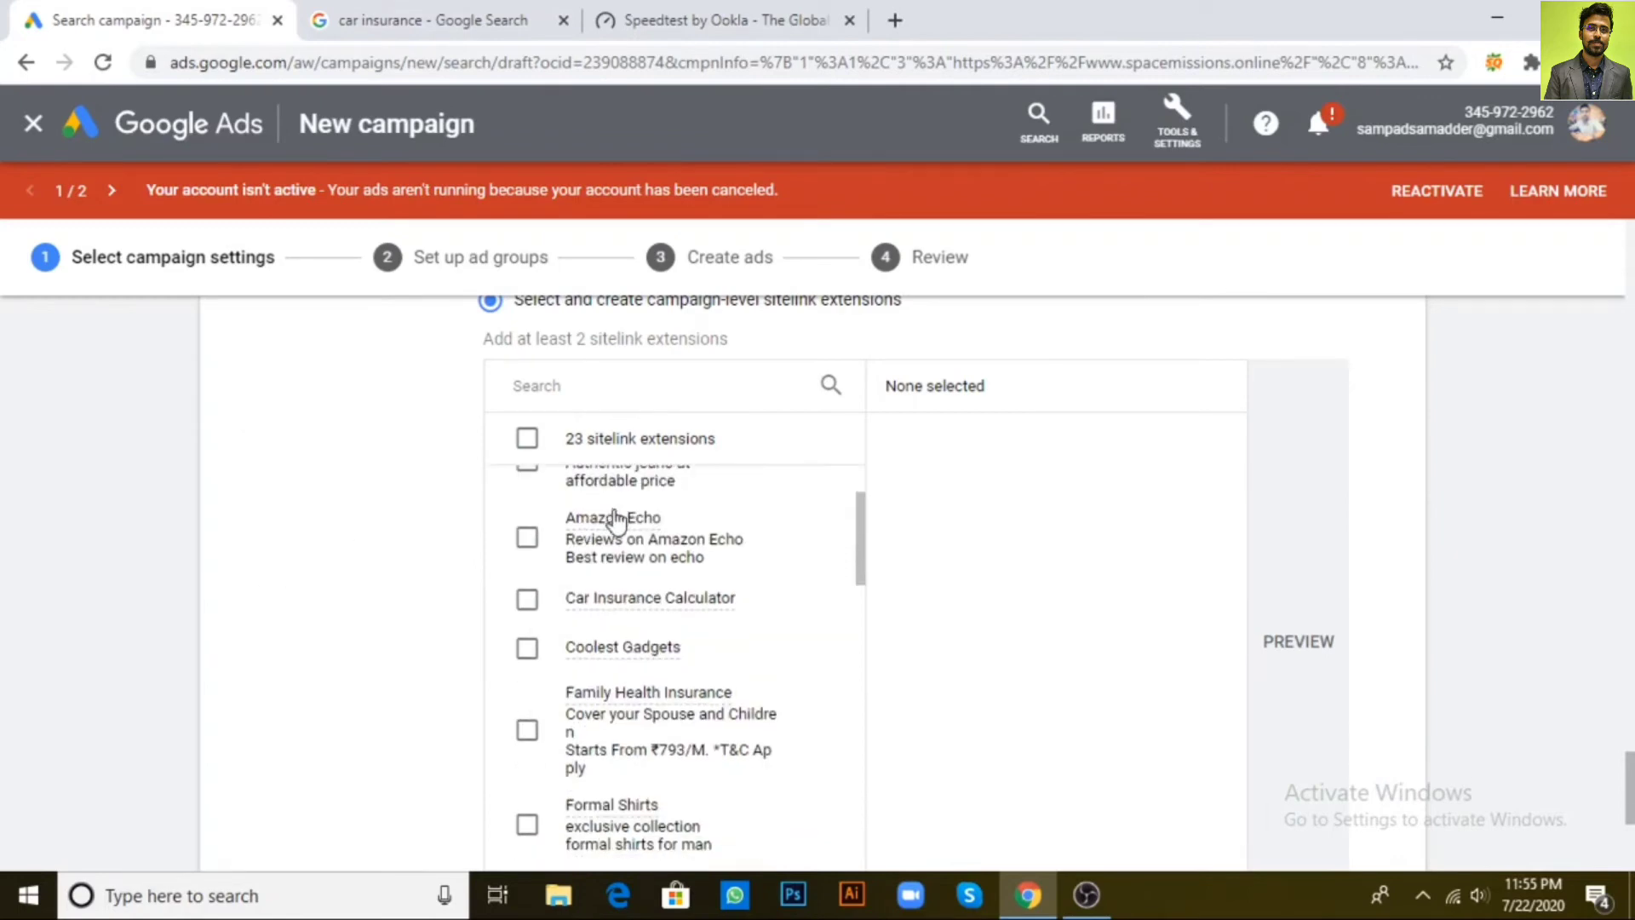
scroll(621, 602, up, 1)
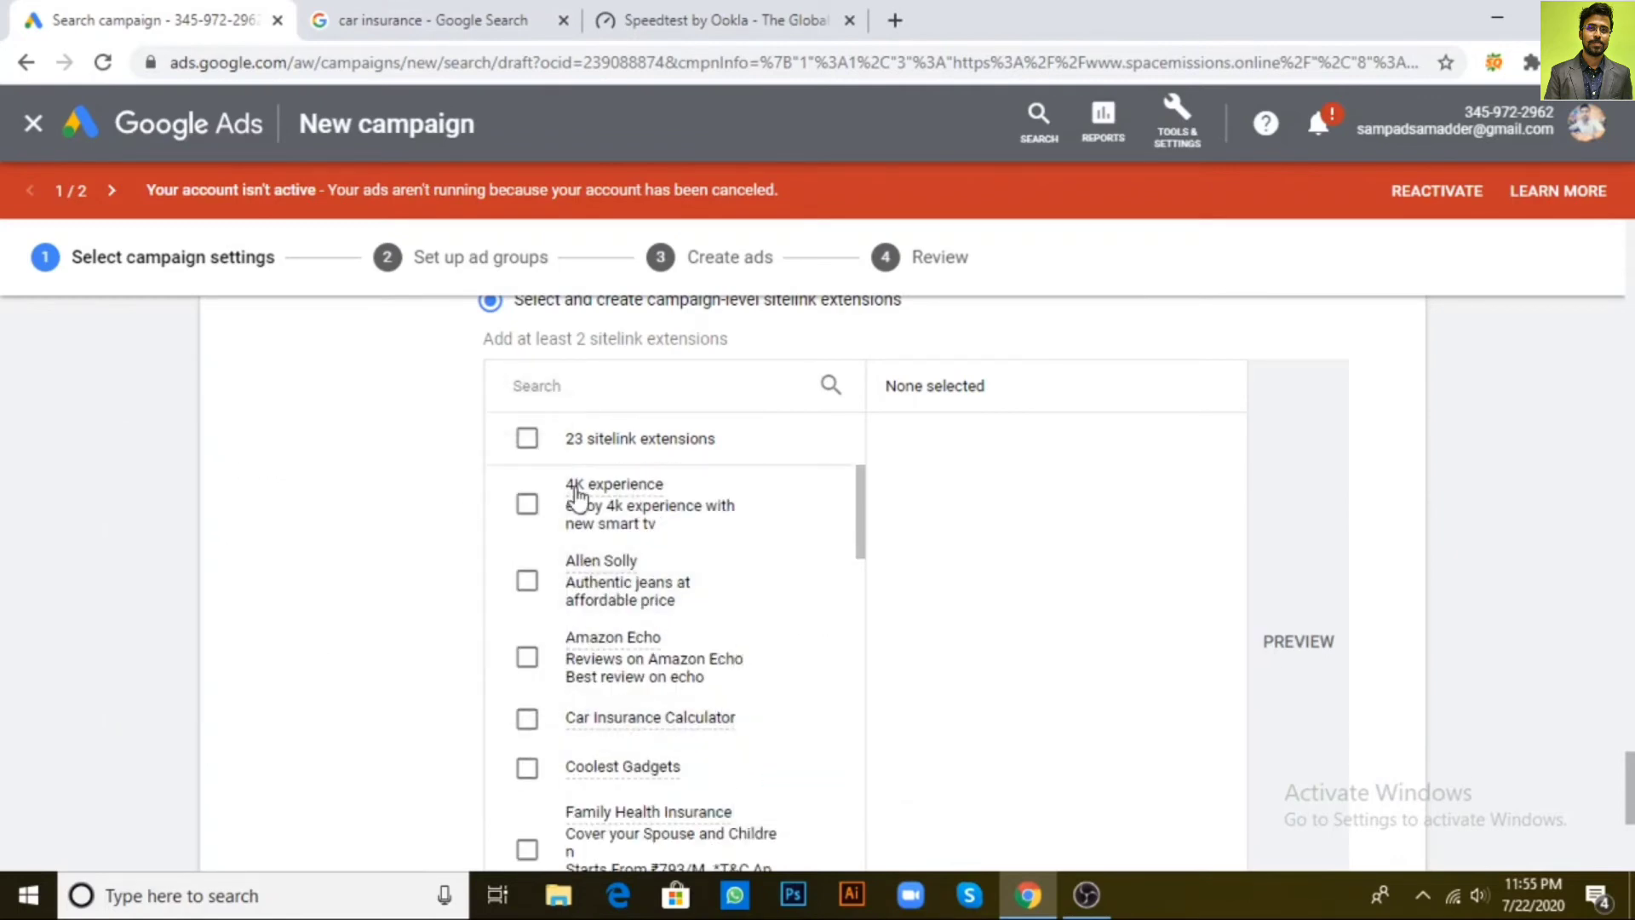
scroll(1082, 541, up, 1)
scroll(971, 511, down, 3)
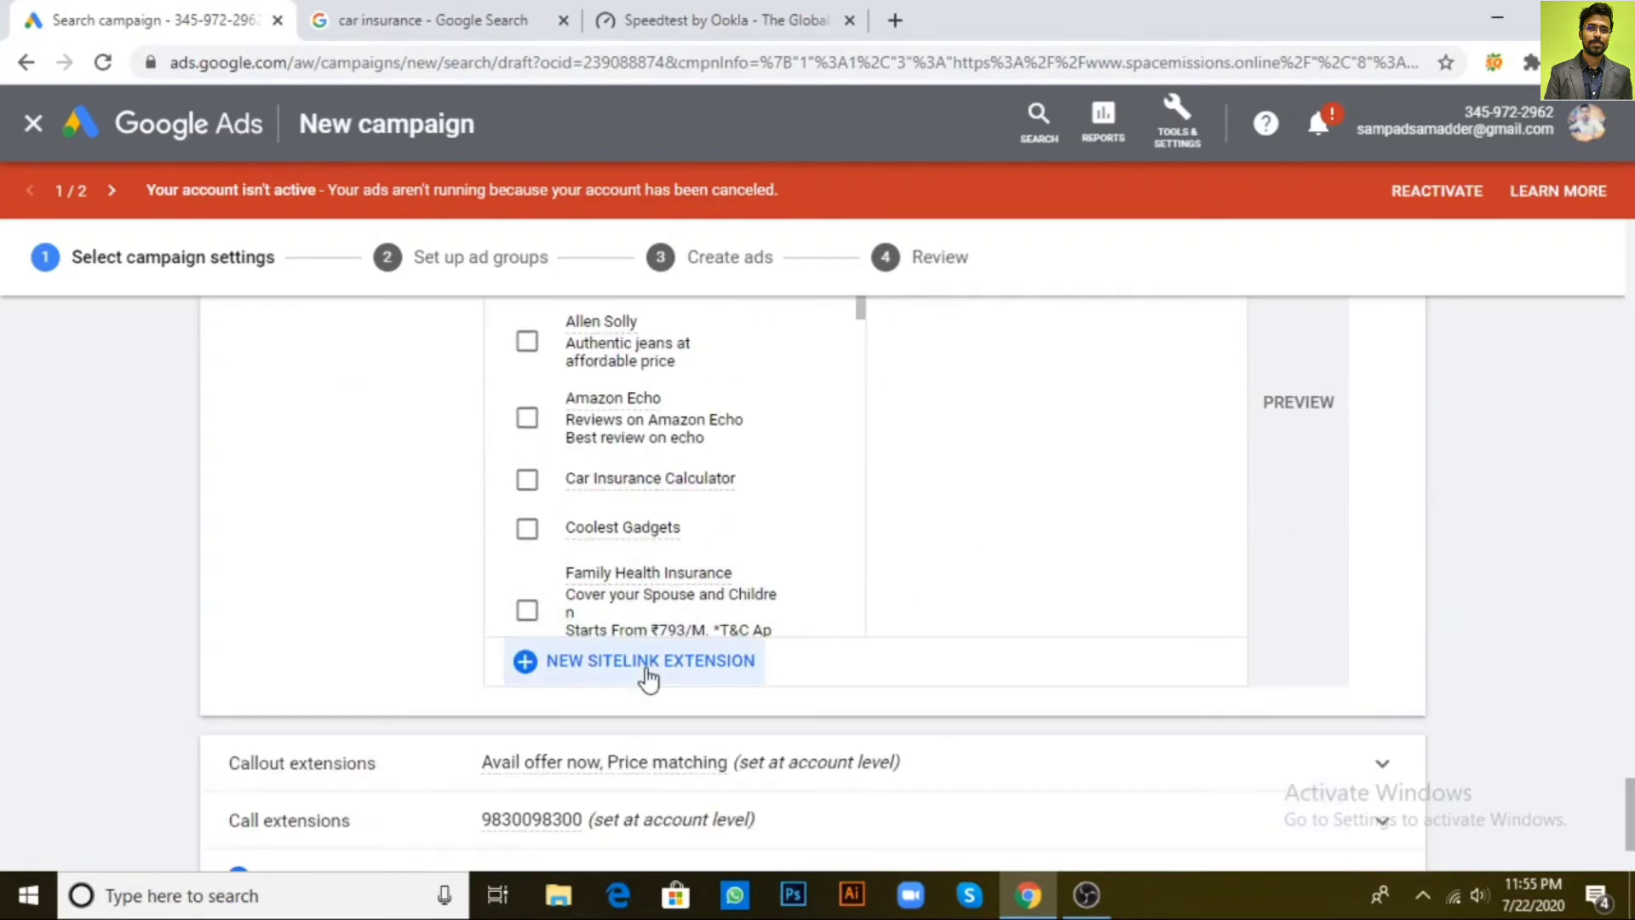
scroll(650, 681, up, 5)
scroll(653, 678, up, 5)
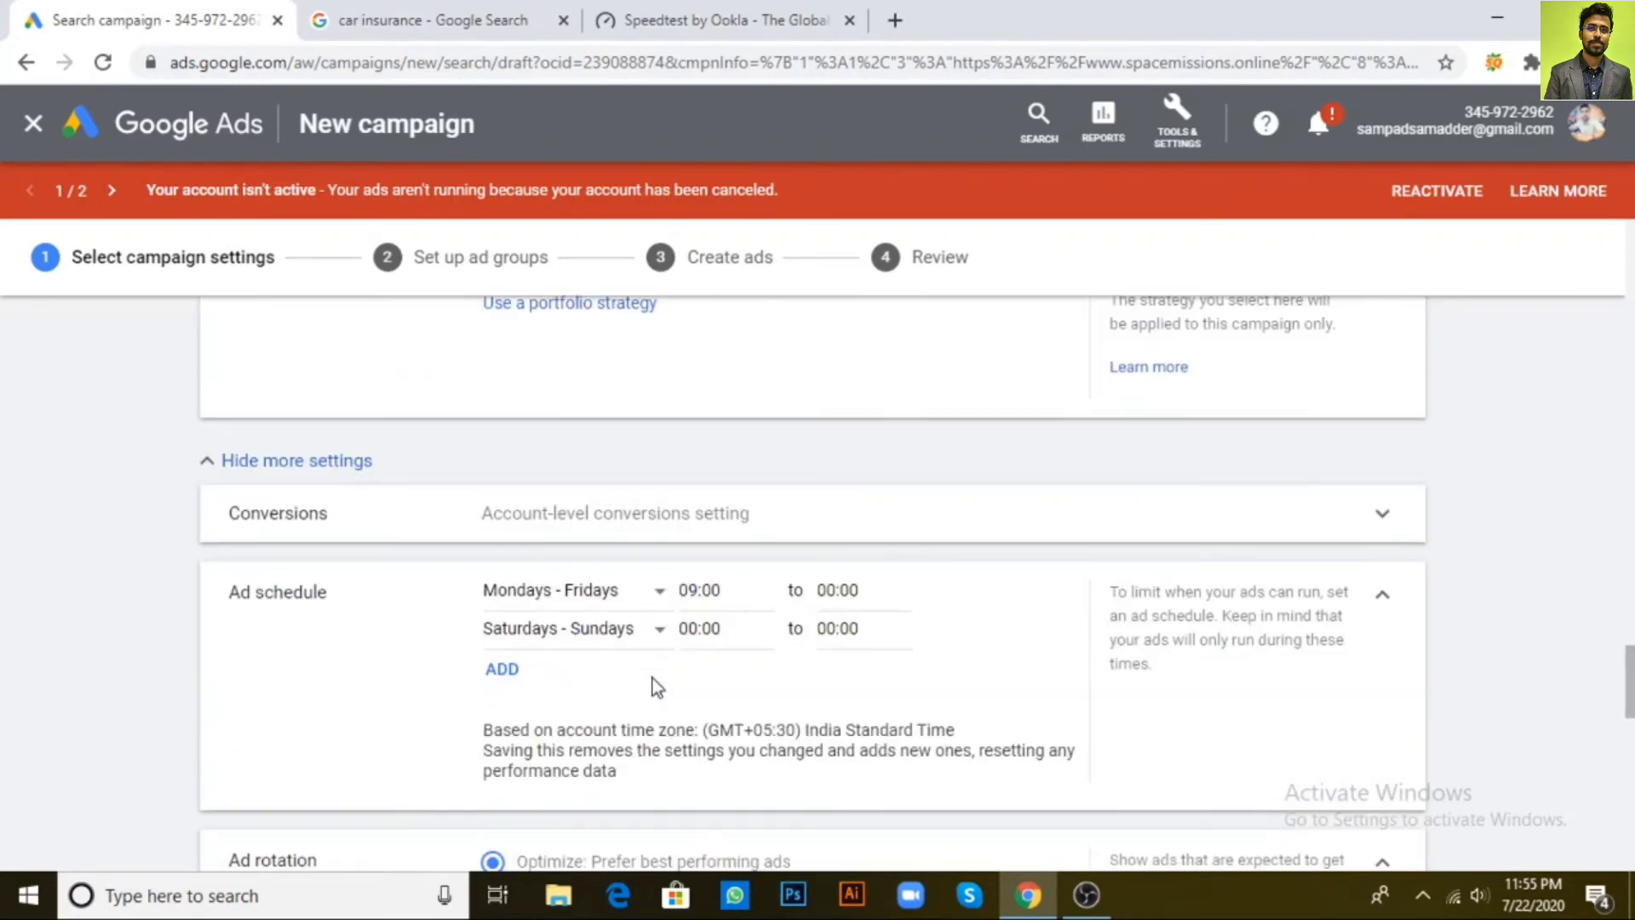
scroll(877, 599, down, 6)
scroll(877, 599, down, 4)
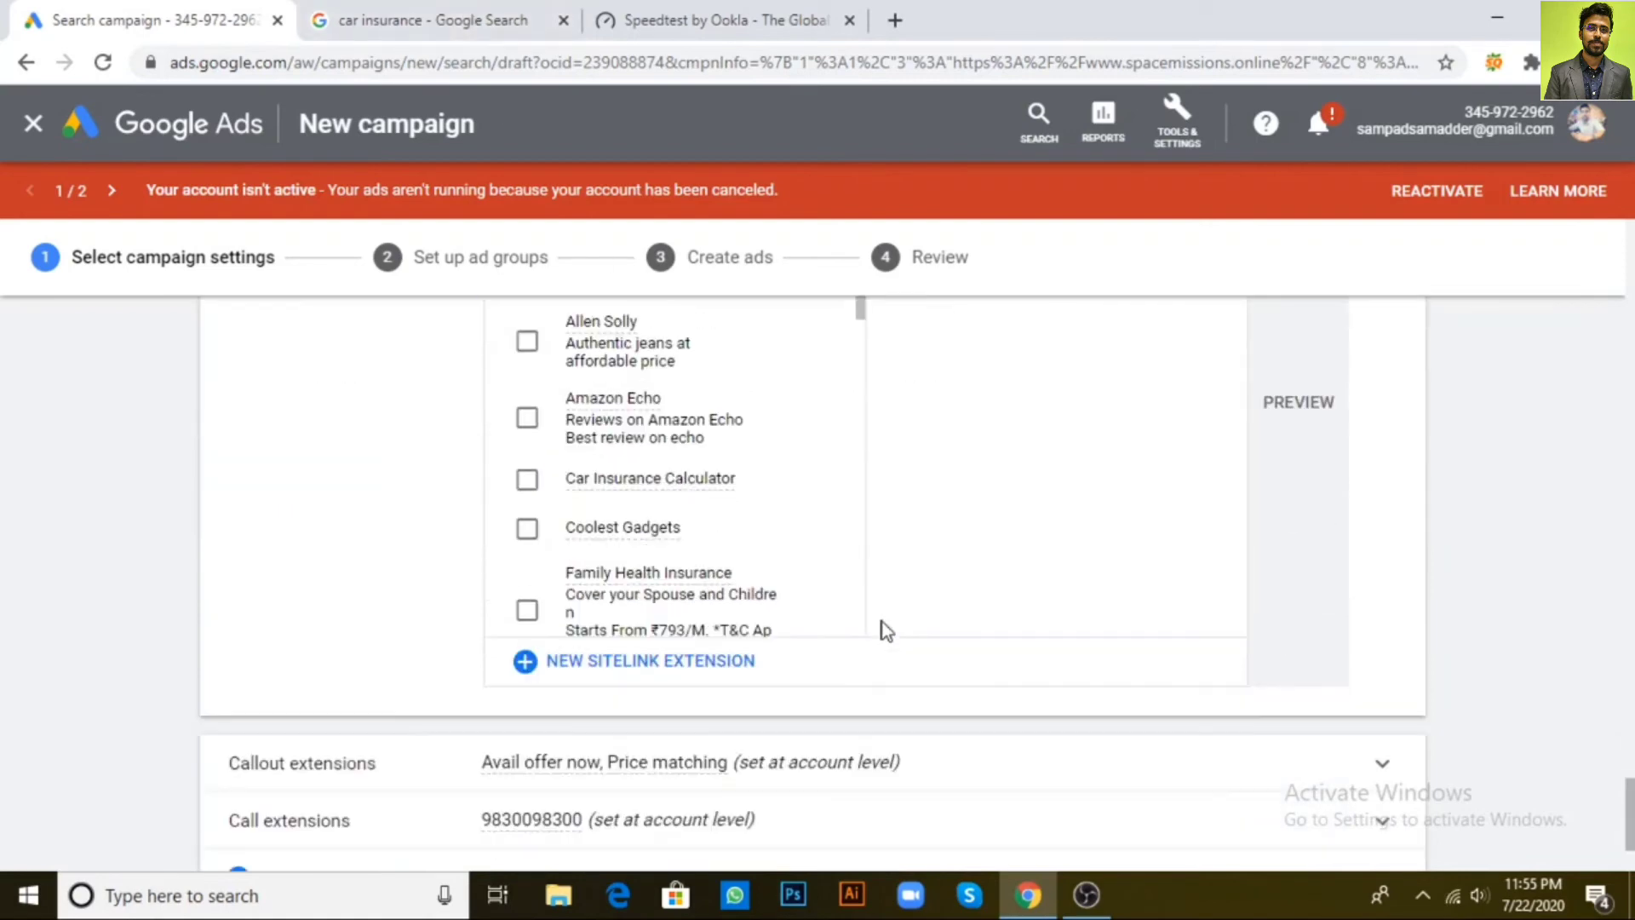
Examine the fields of the new sitelink extension form and close it without saving
click(679, 660)
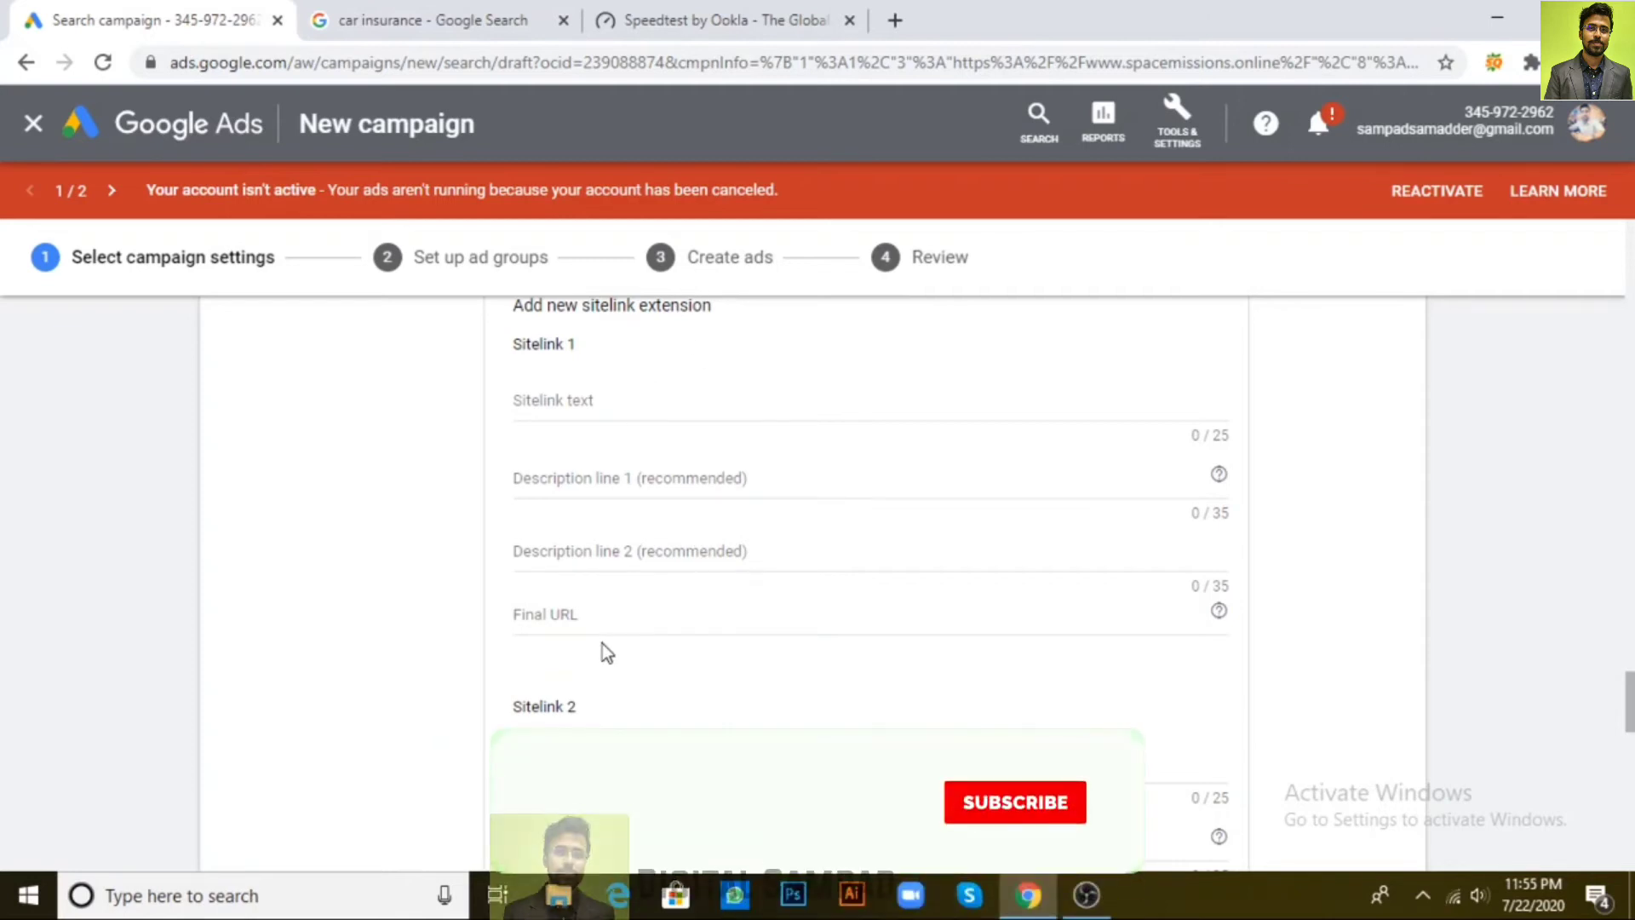
scroll(614, 616, down, 2)
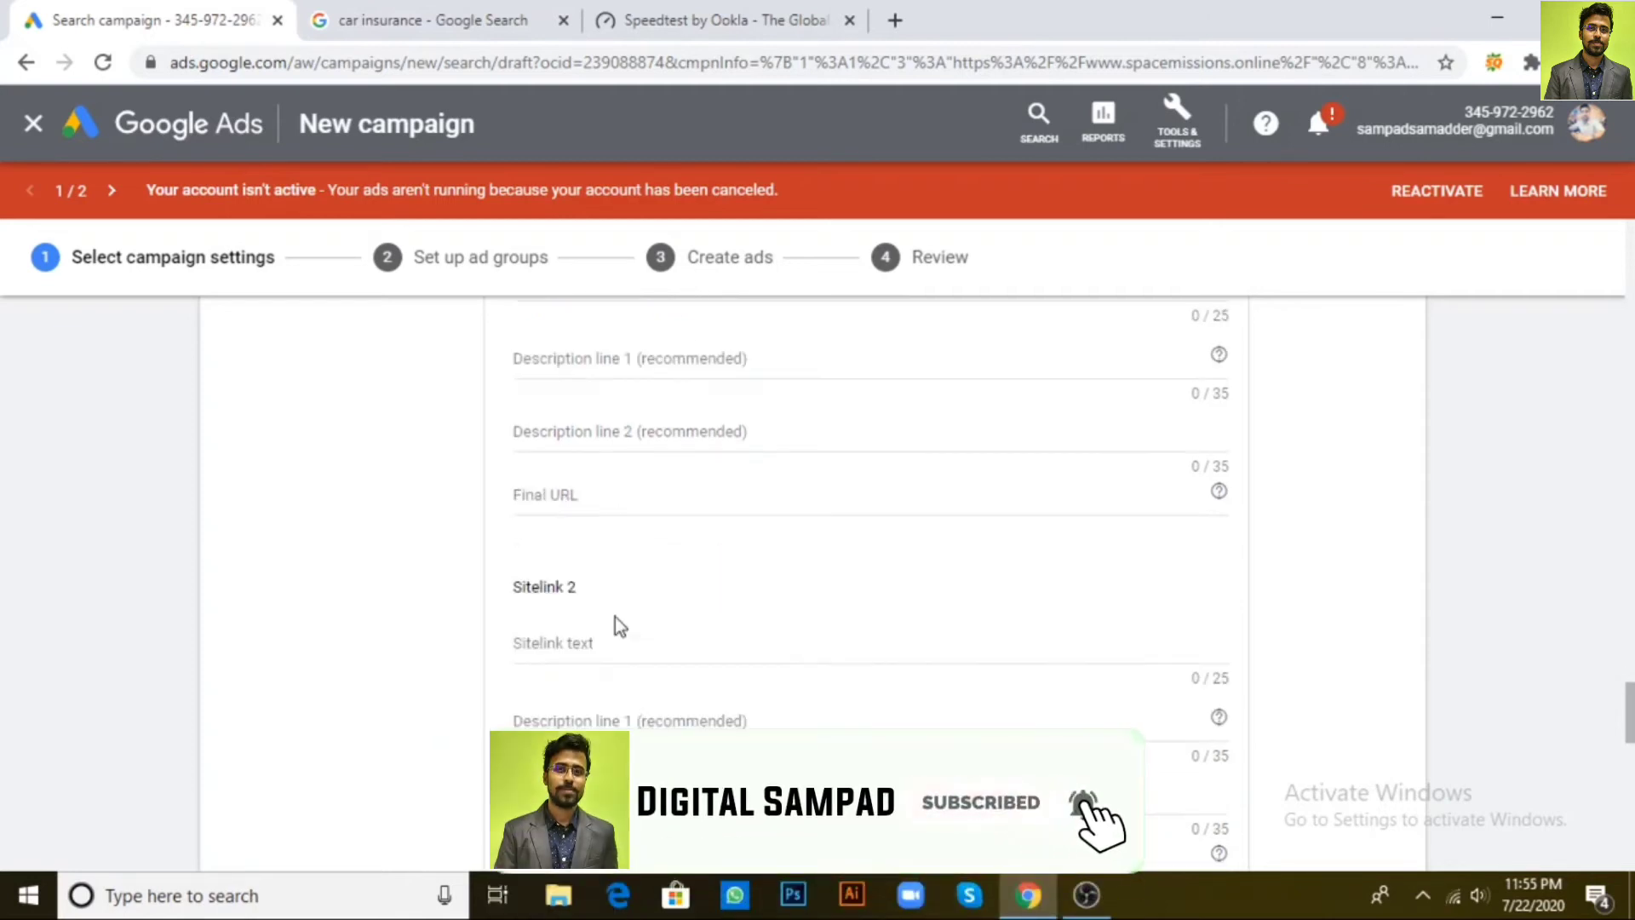
scroll(615, 616, up, 4)
scroll(615, 617, down, 15)
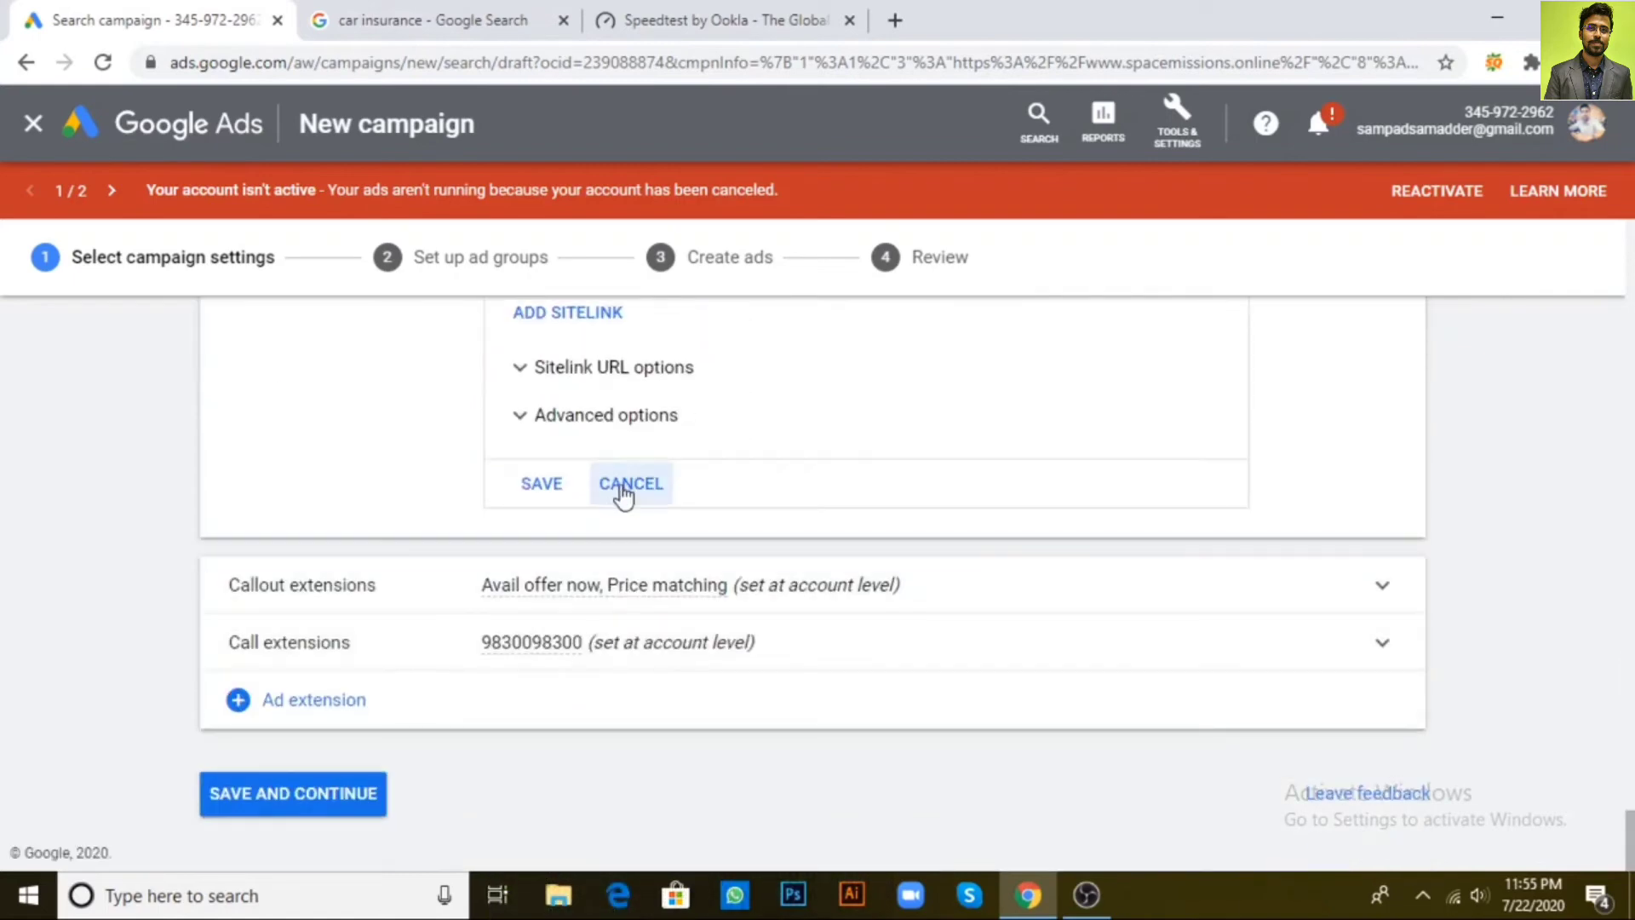
click(656, 487)
scroll(869, 661, up, 3)
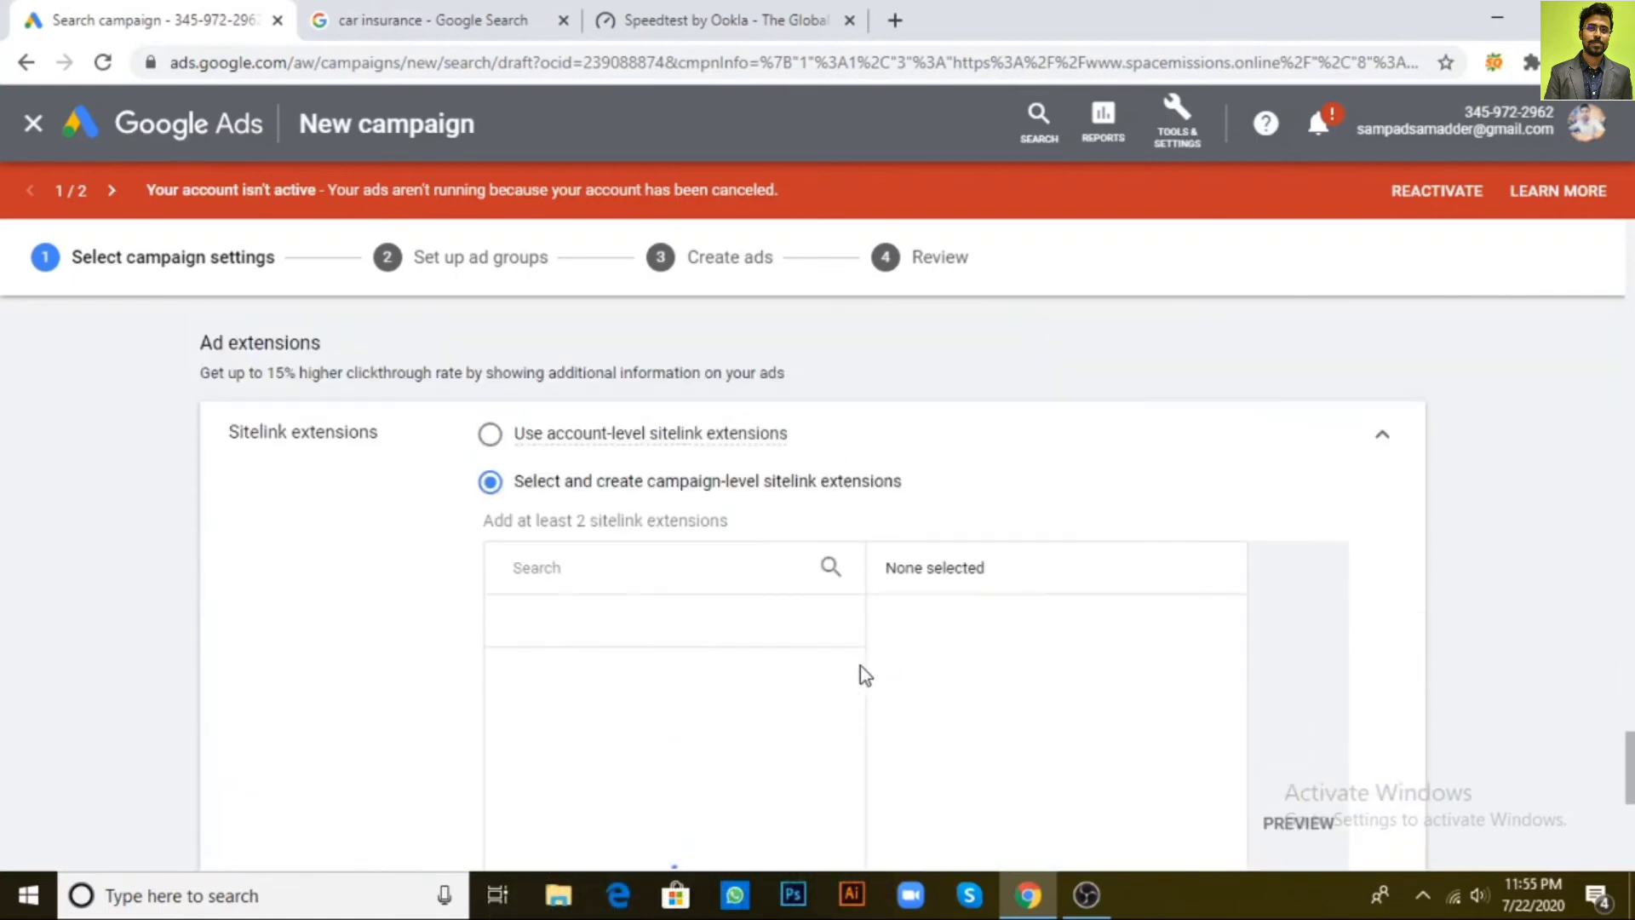
Select the Car Insurance Calculator and Renew Your Car Insurance sitelinks for the campaign, leaving the disapproved Renew policy instantly sitelink out
scroll(844, 681, down, 1)
scroll(843, 682, down, 3)
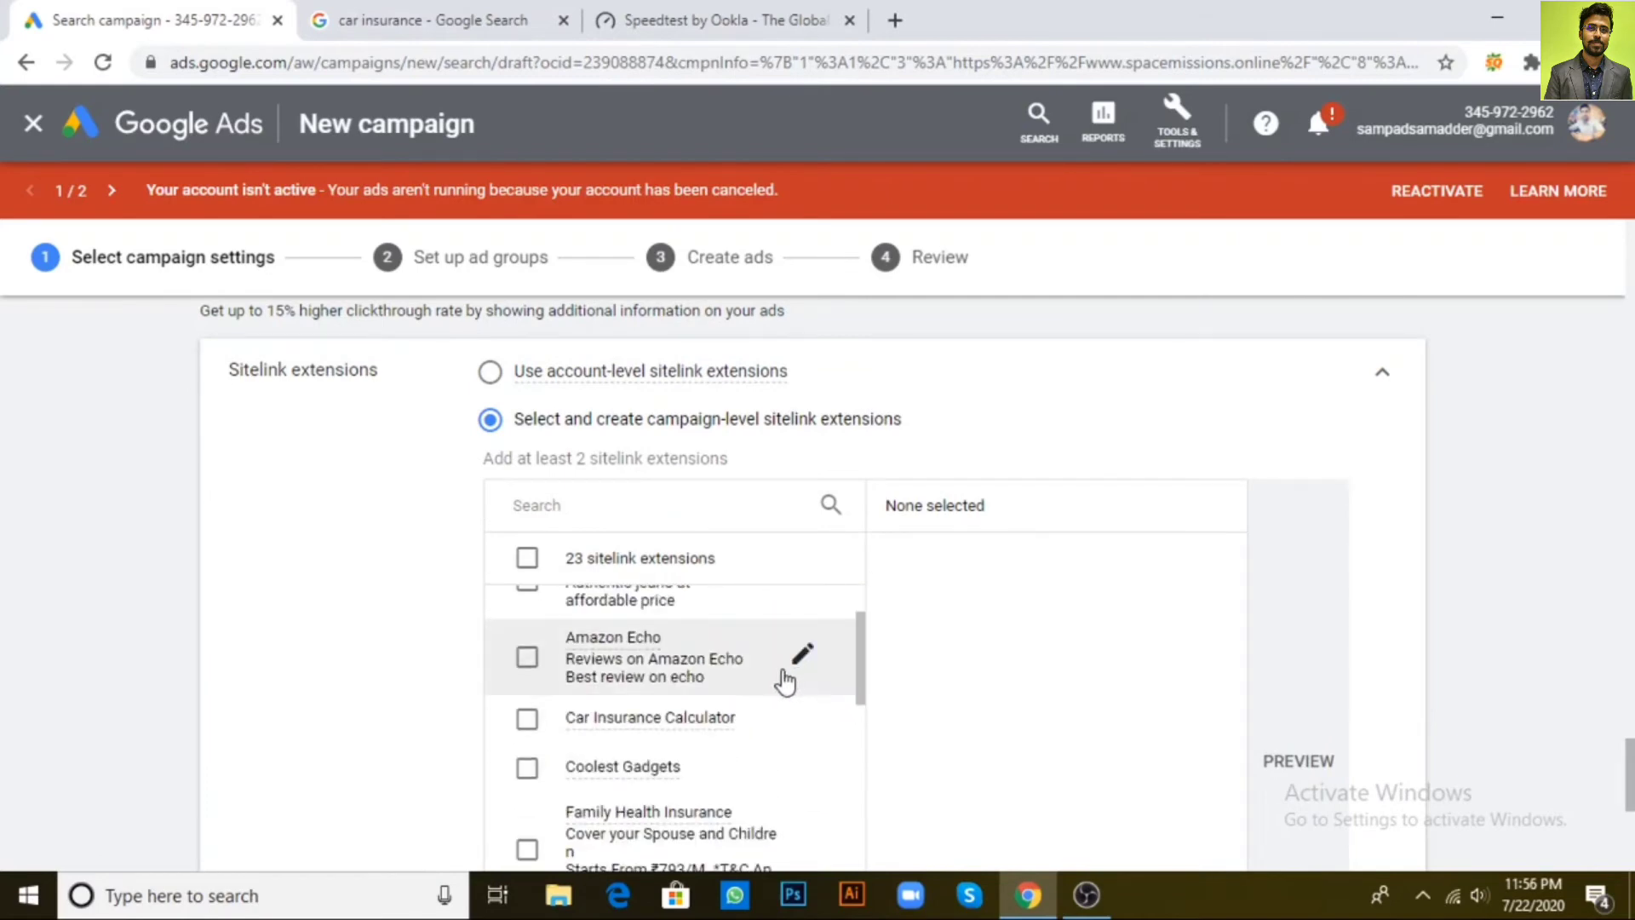
click(527, 720)
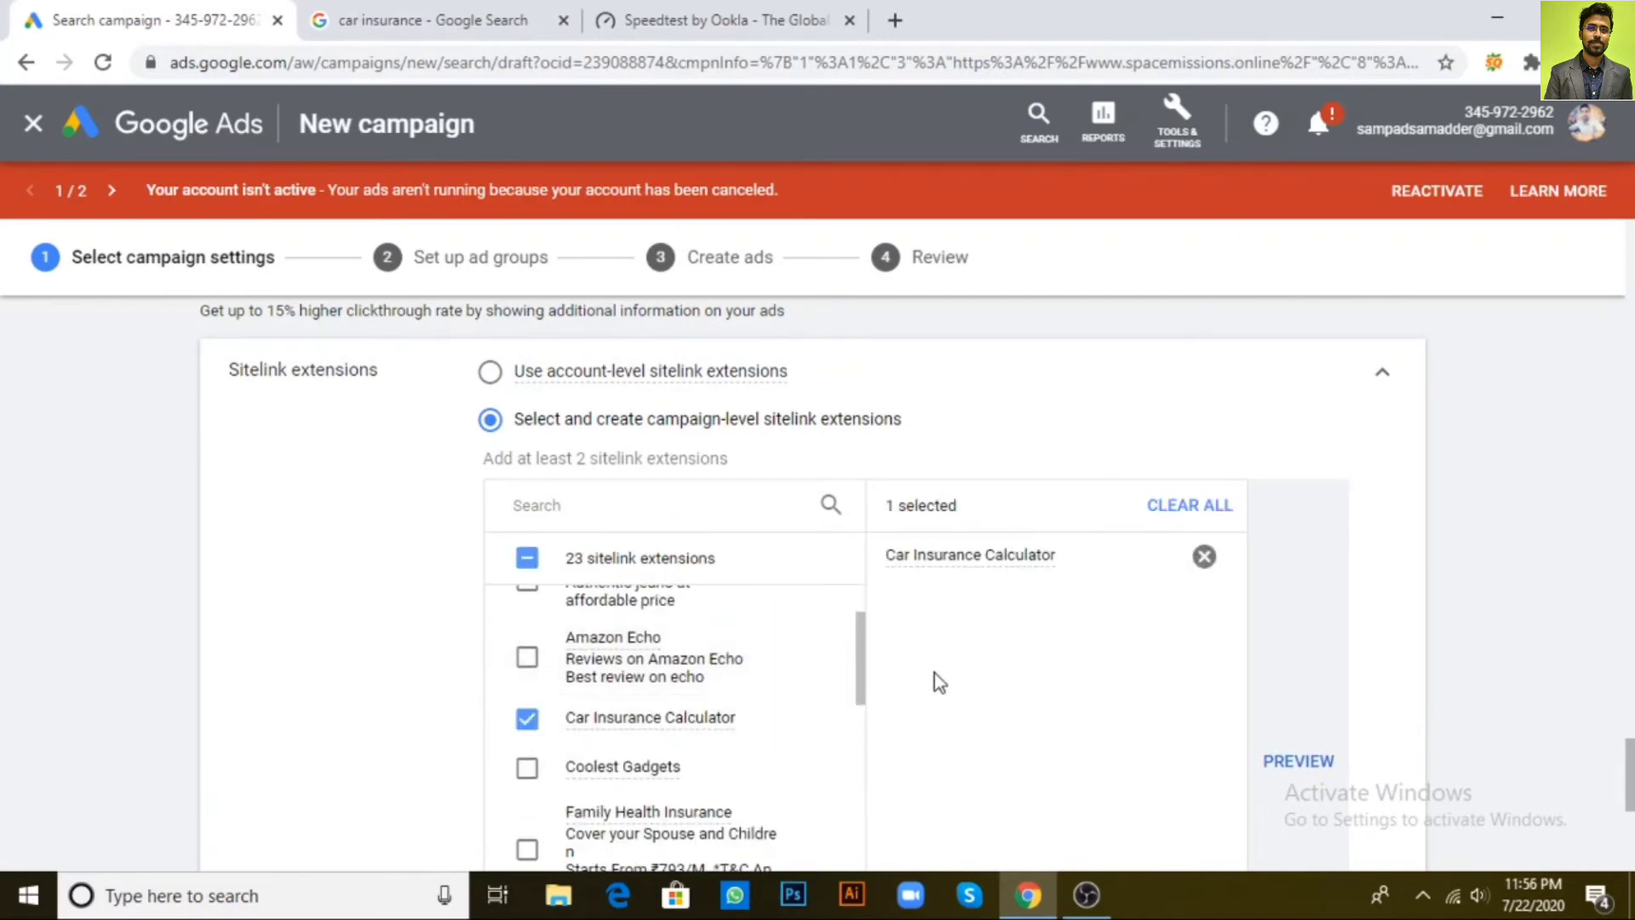
drag(860, 667, 863, 787)
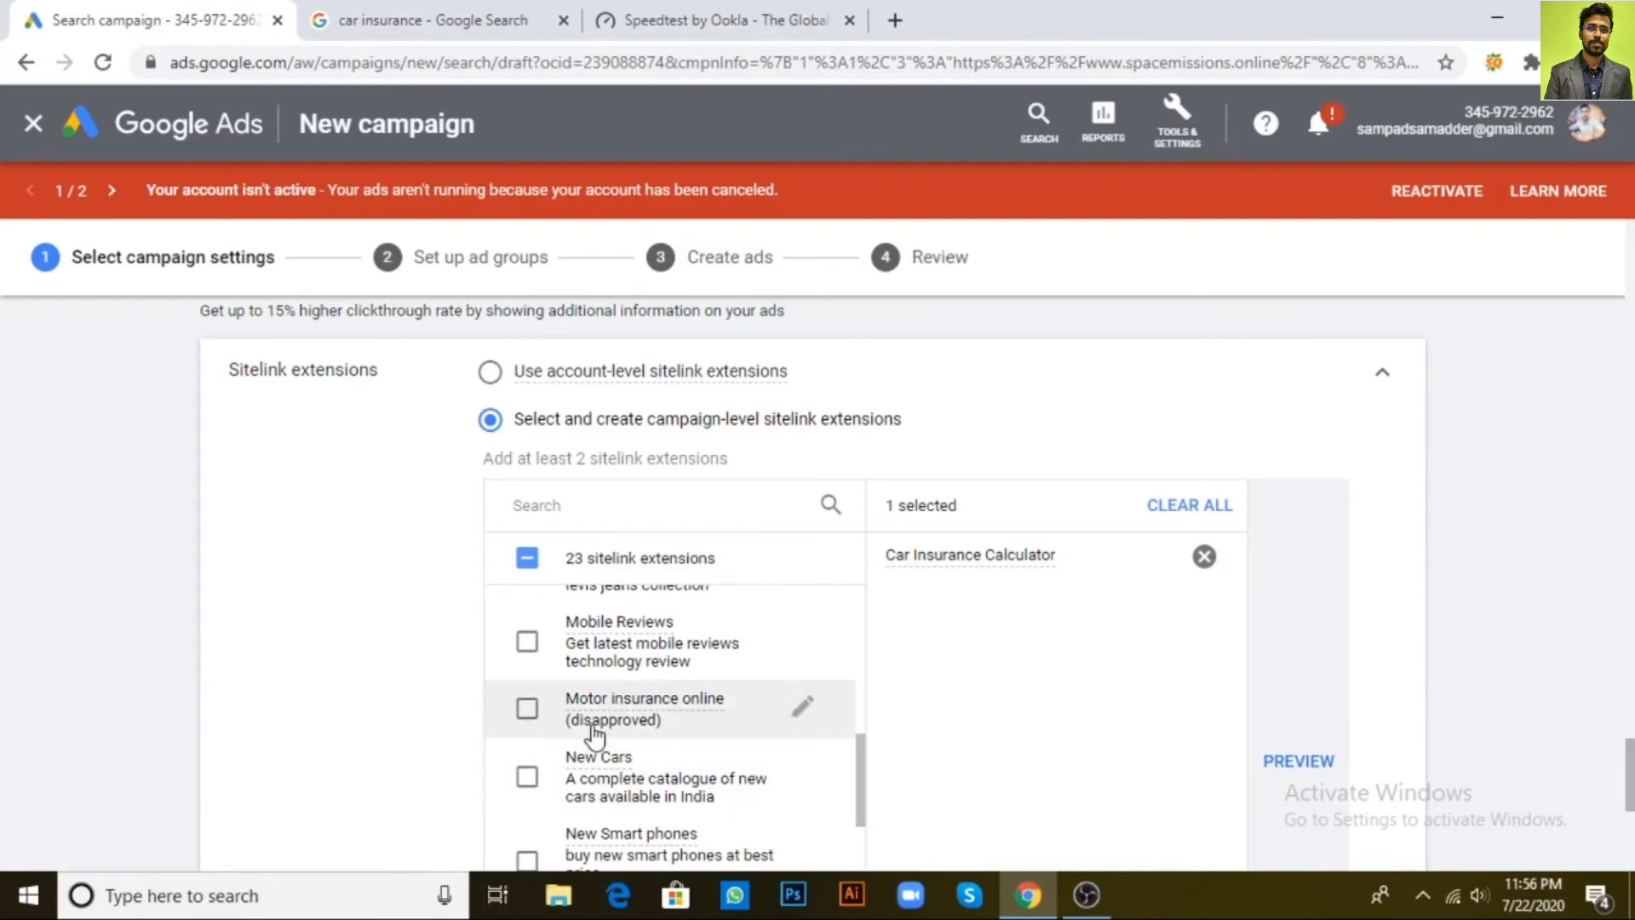
scroll(540, 728, down, 2)
click(527, 744)
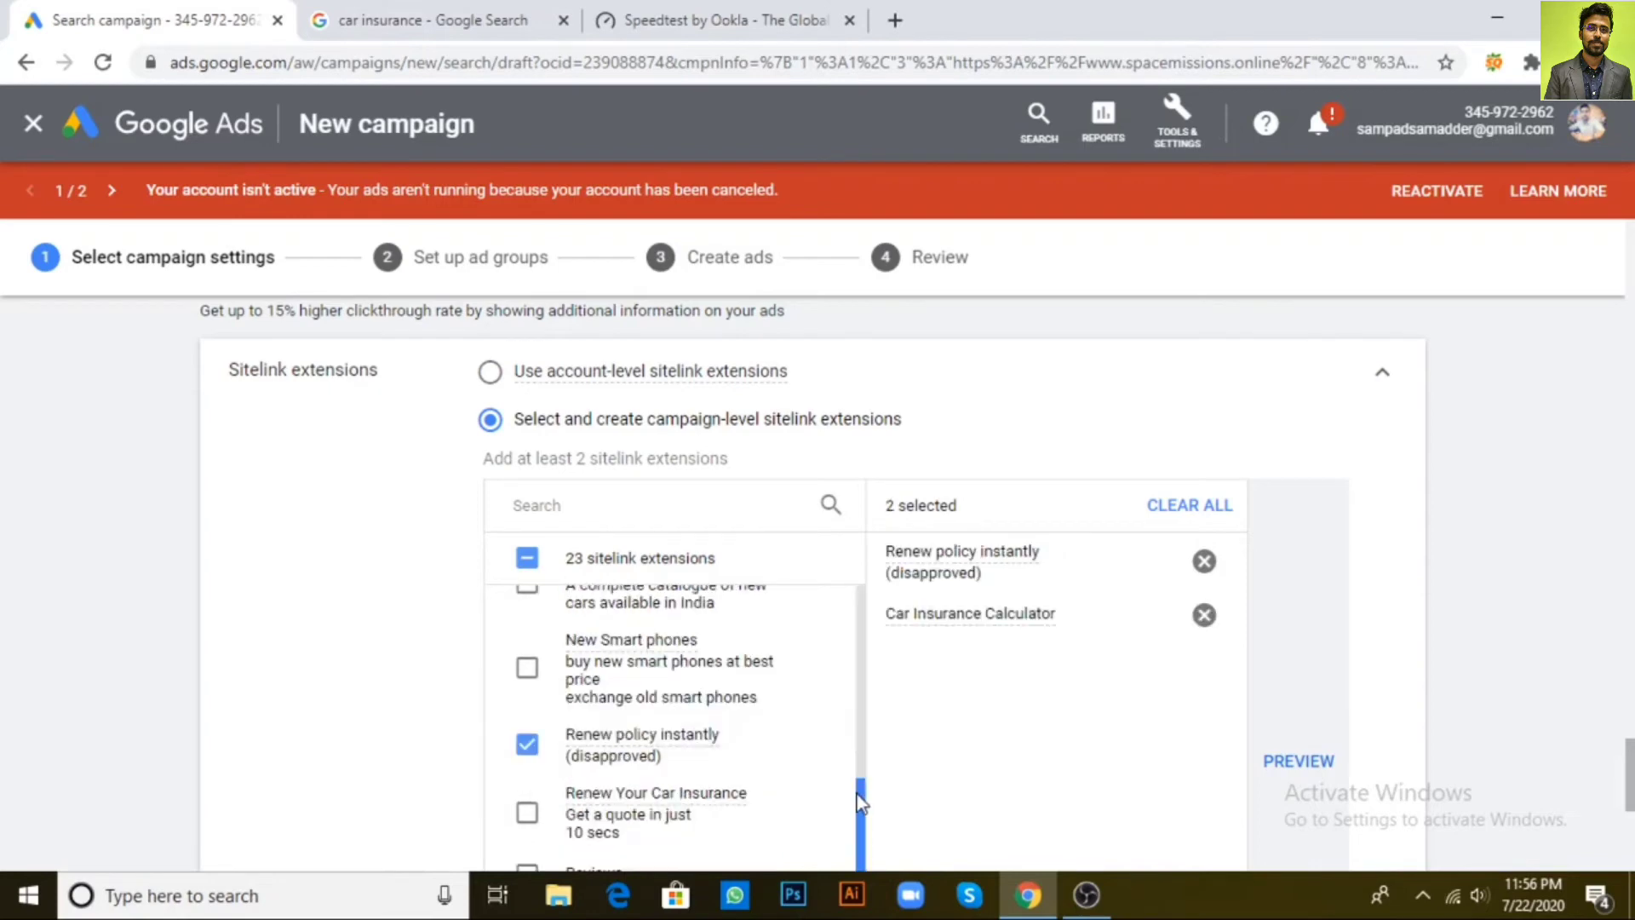
click(528, 812)
drag(862, 801, 862, 816)
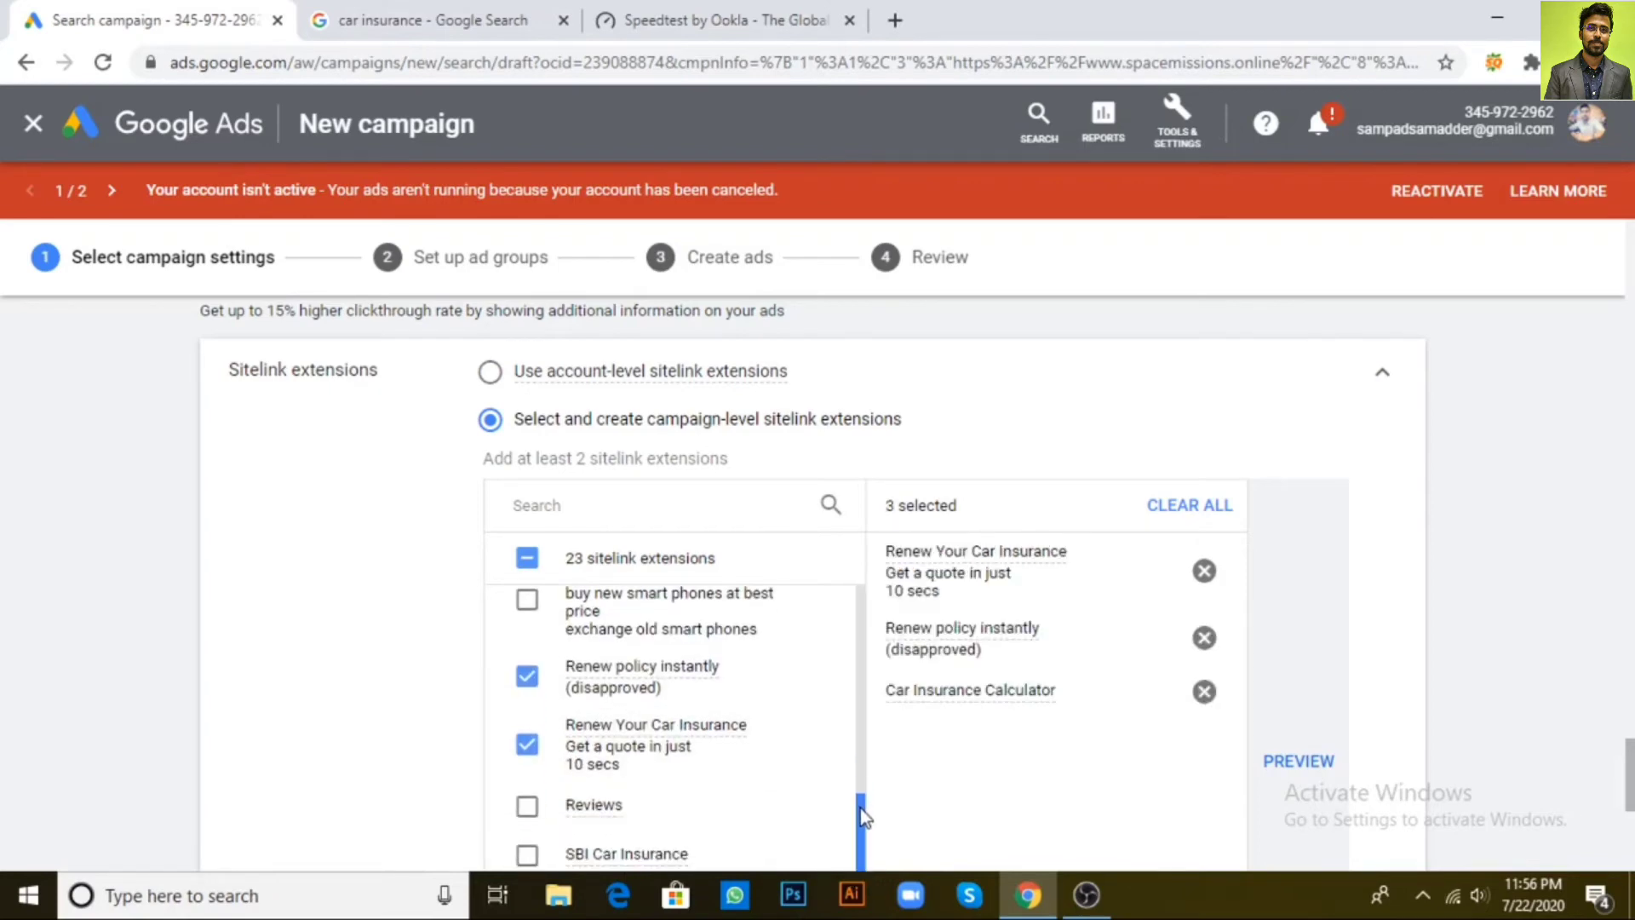
click(1204, 639)
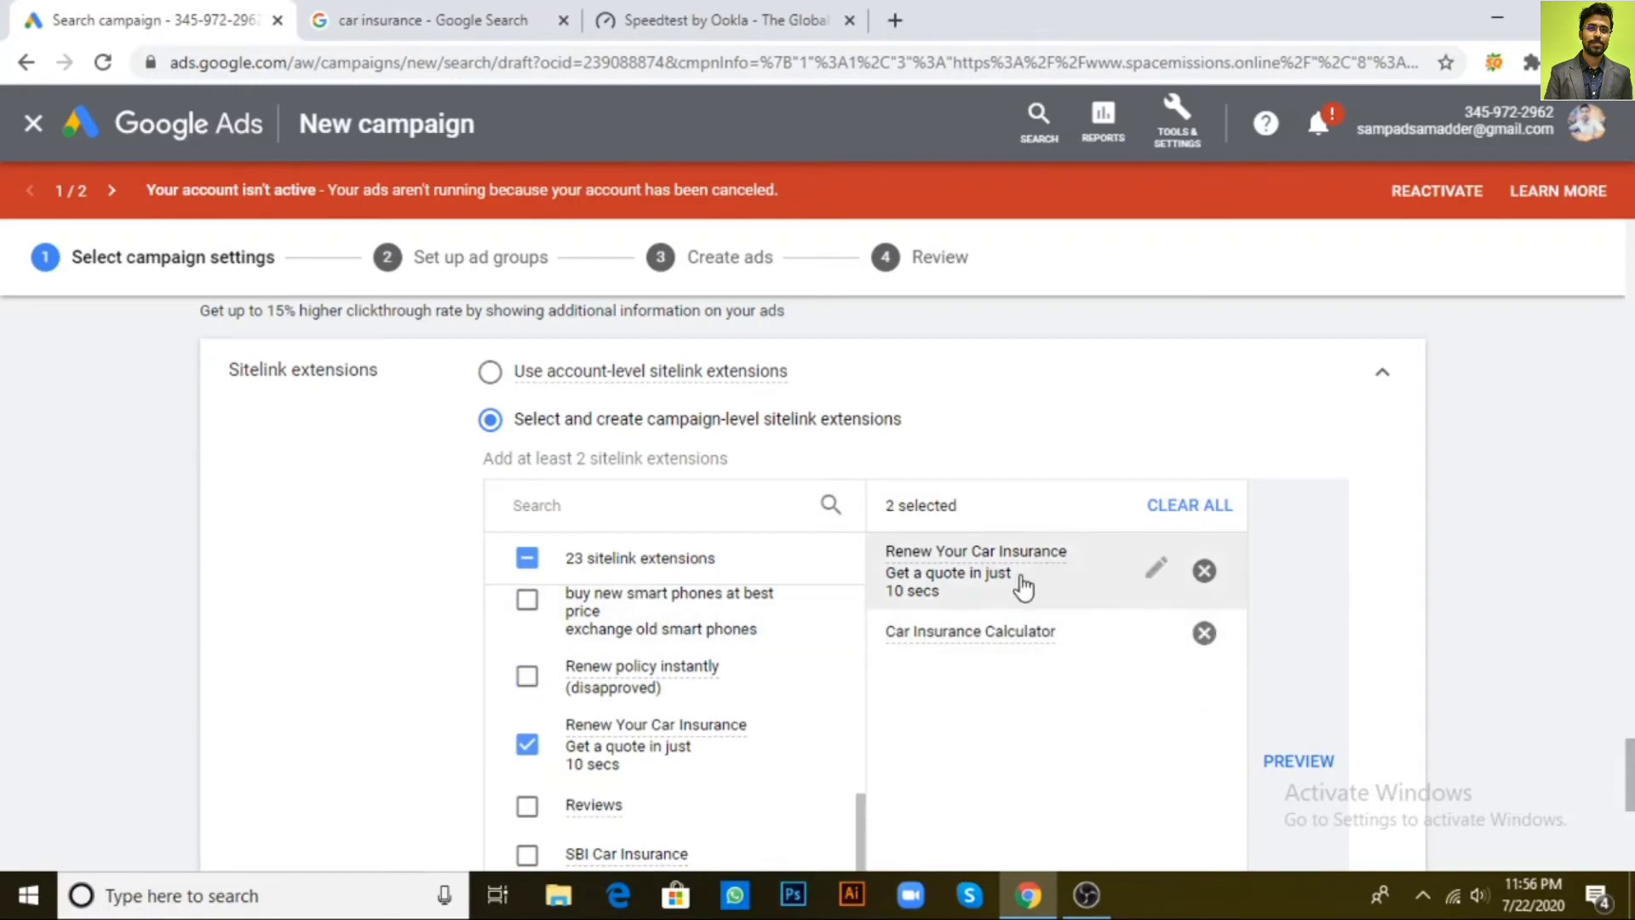
Preview the selected sitelinks in the mobile, desktop and YouTube mobile ad formats, and hide the preview
click(1323, 762)
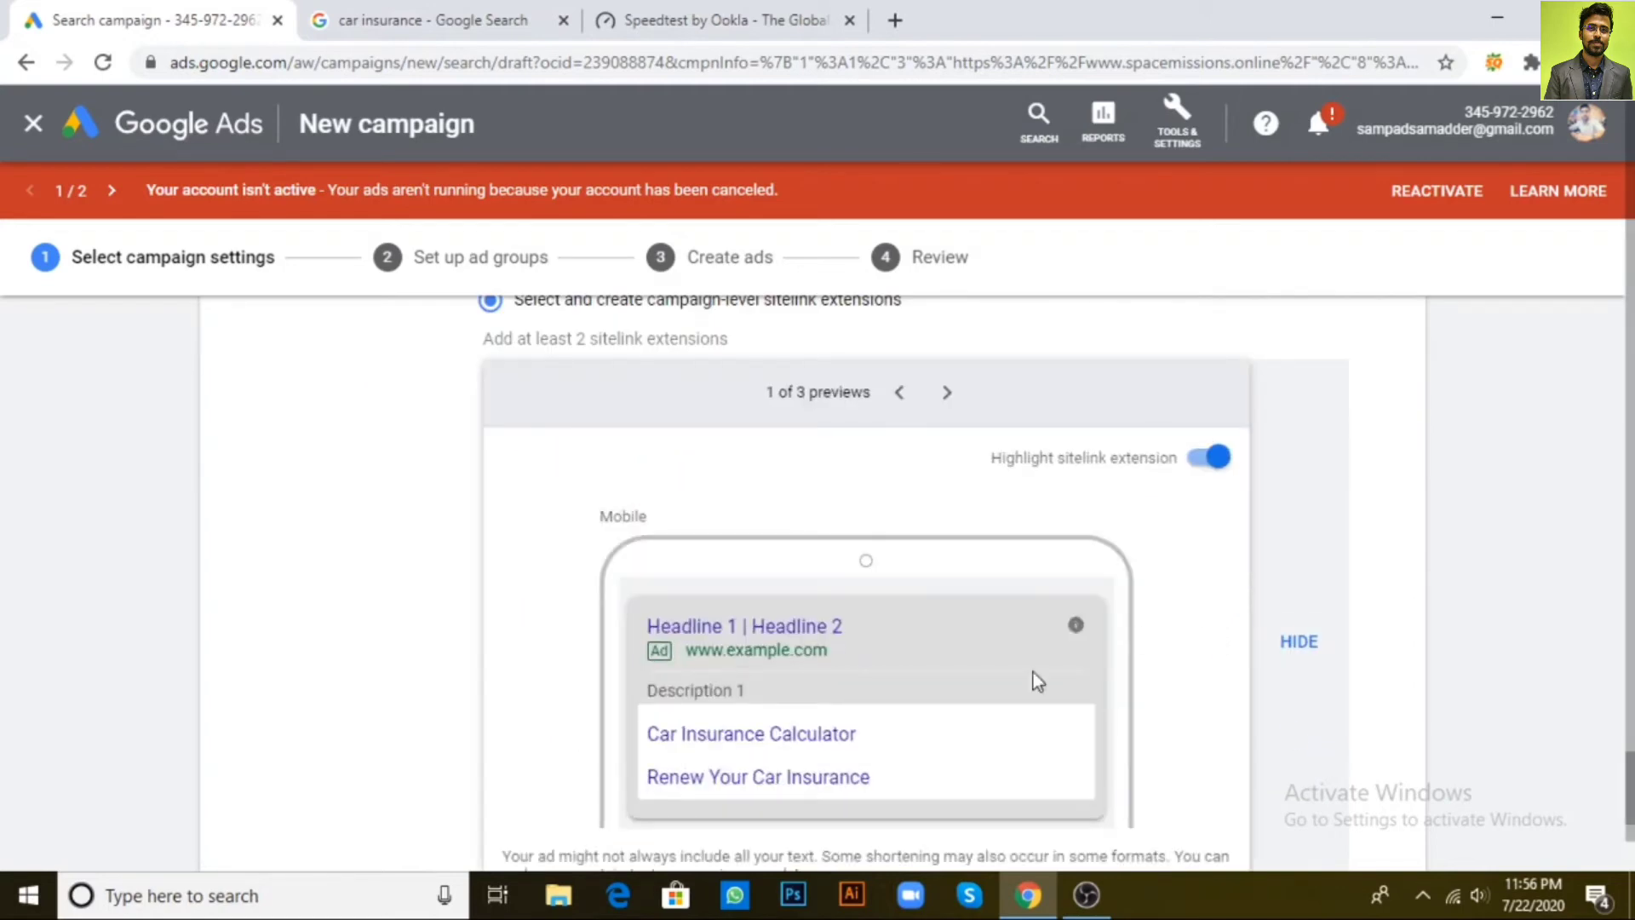
click(947, 394)
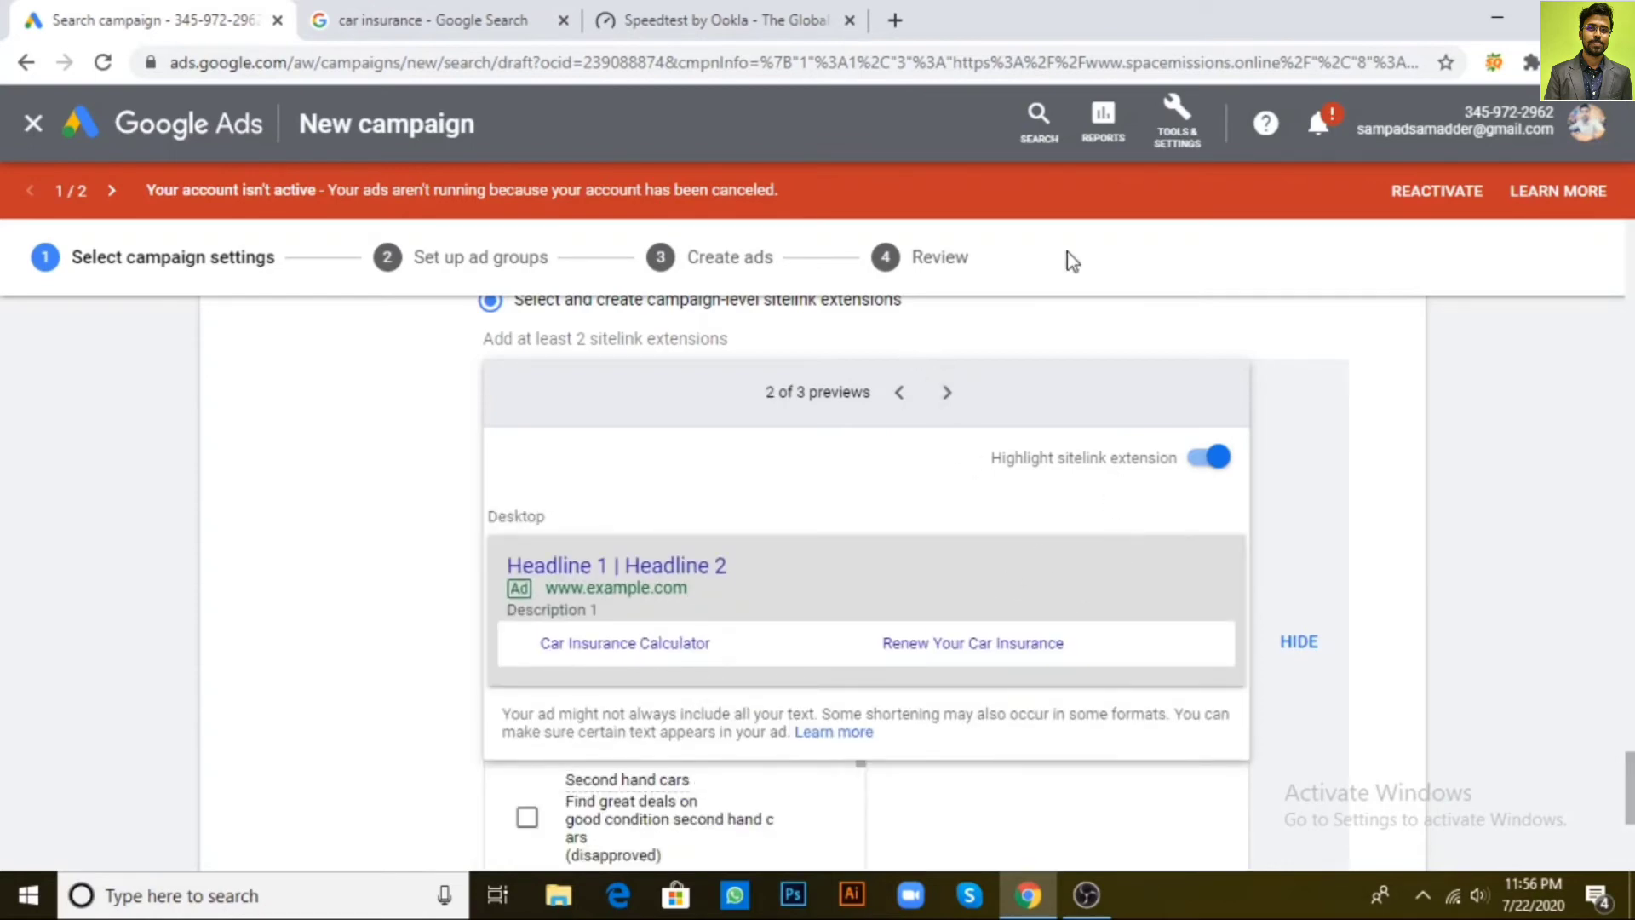
click(948, 392)
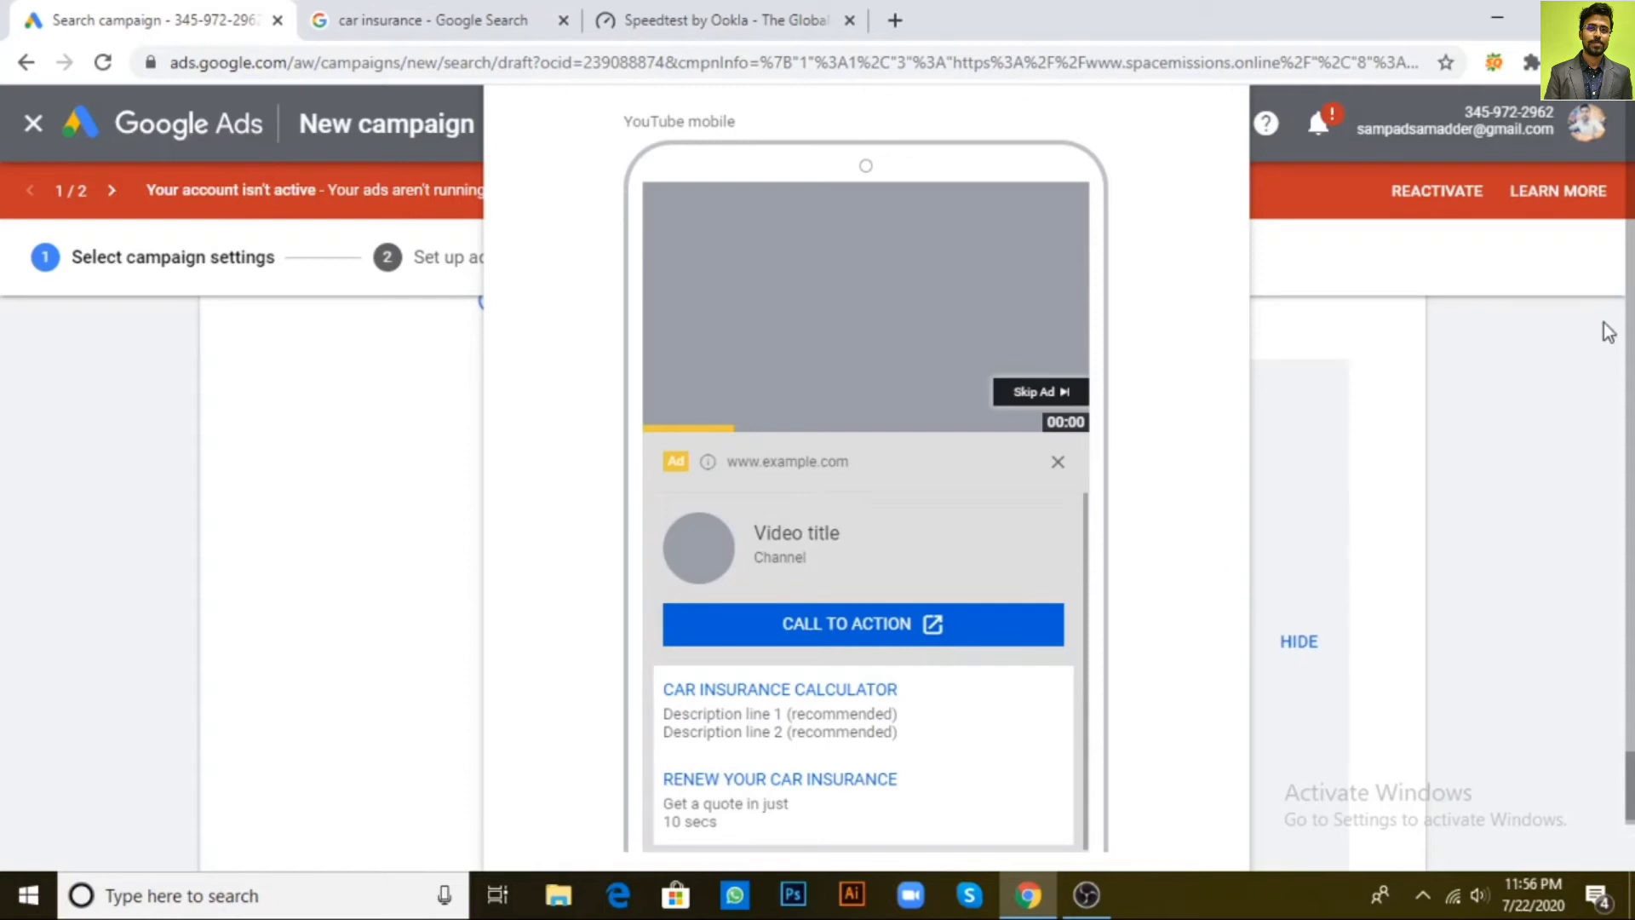
click(1326, 657)
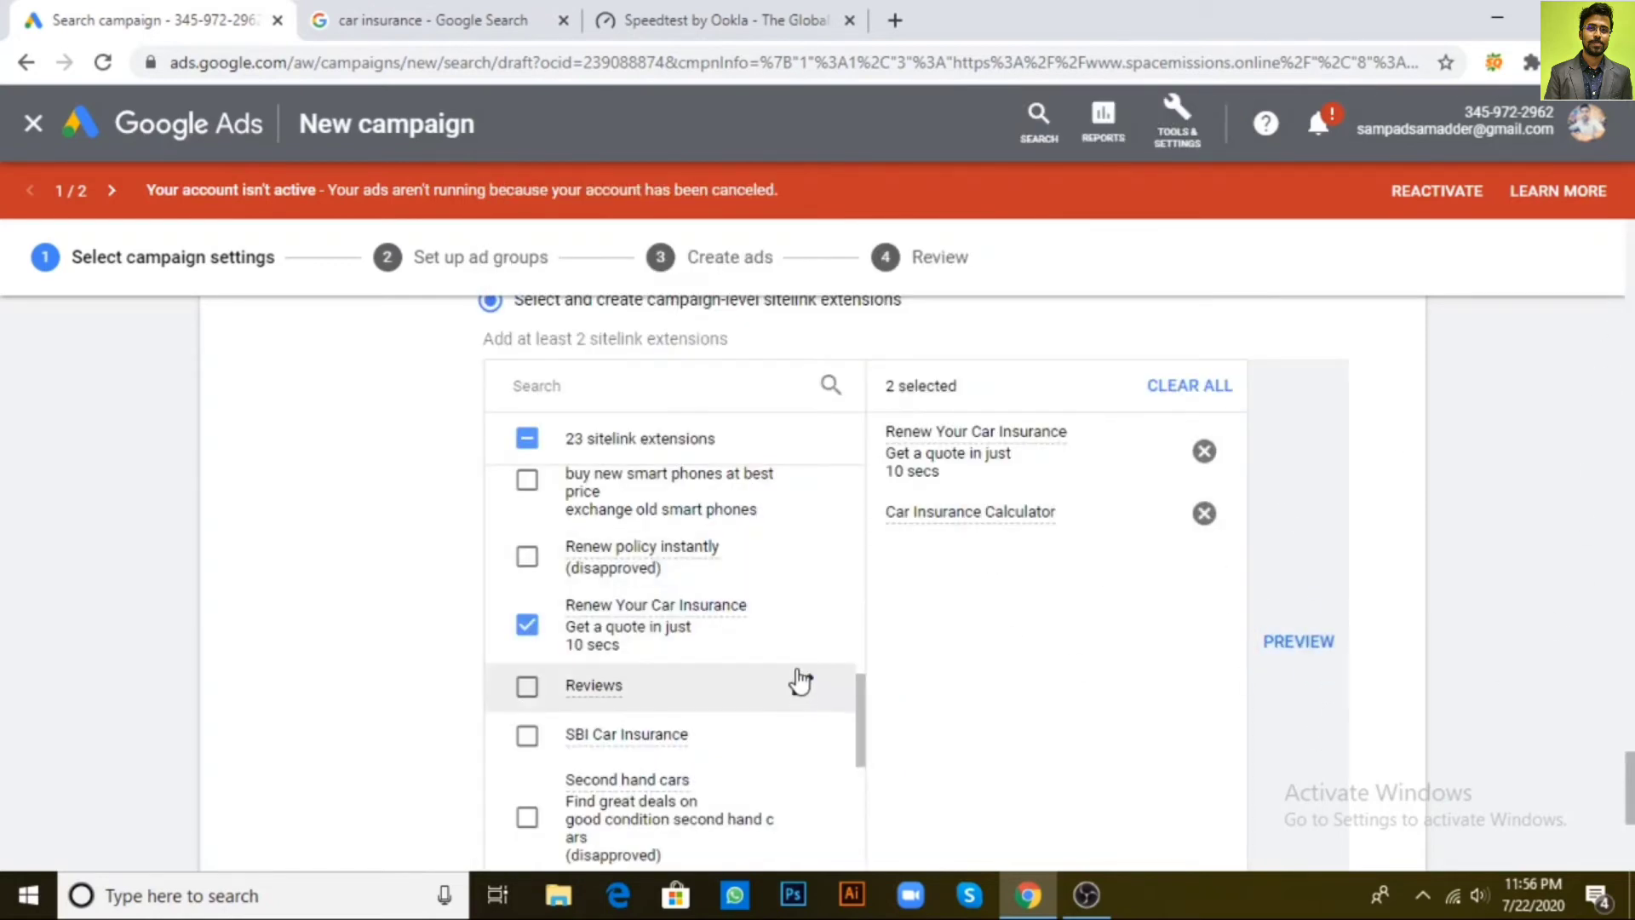
Select the campaign-level callout extensions Great Prices, Hassle Free Claims, No Paperwork. and Lifelong Renewability
scroll(799, 681, down, 5)
scroll(799, 681, down, 5)
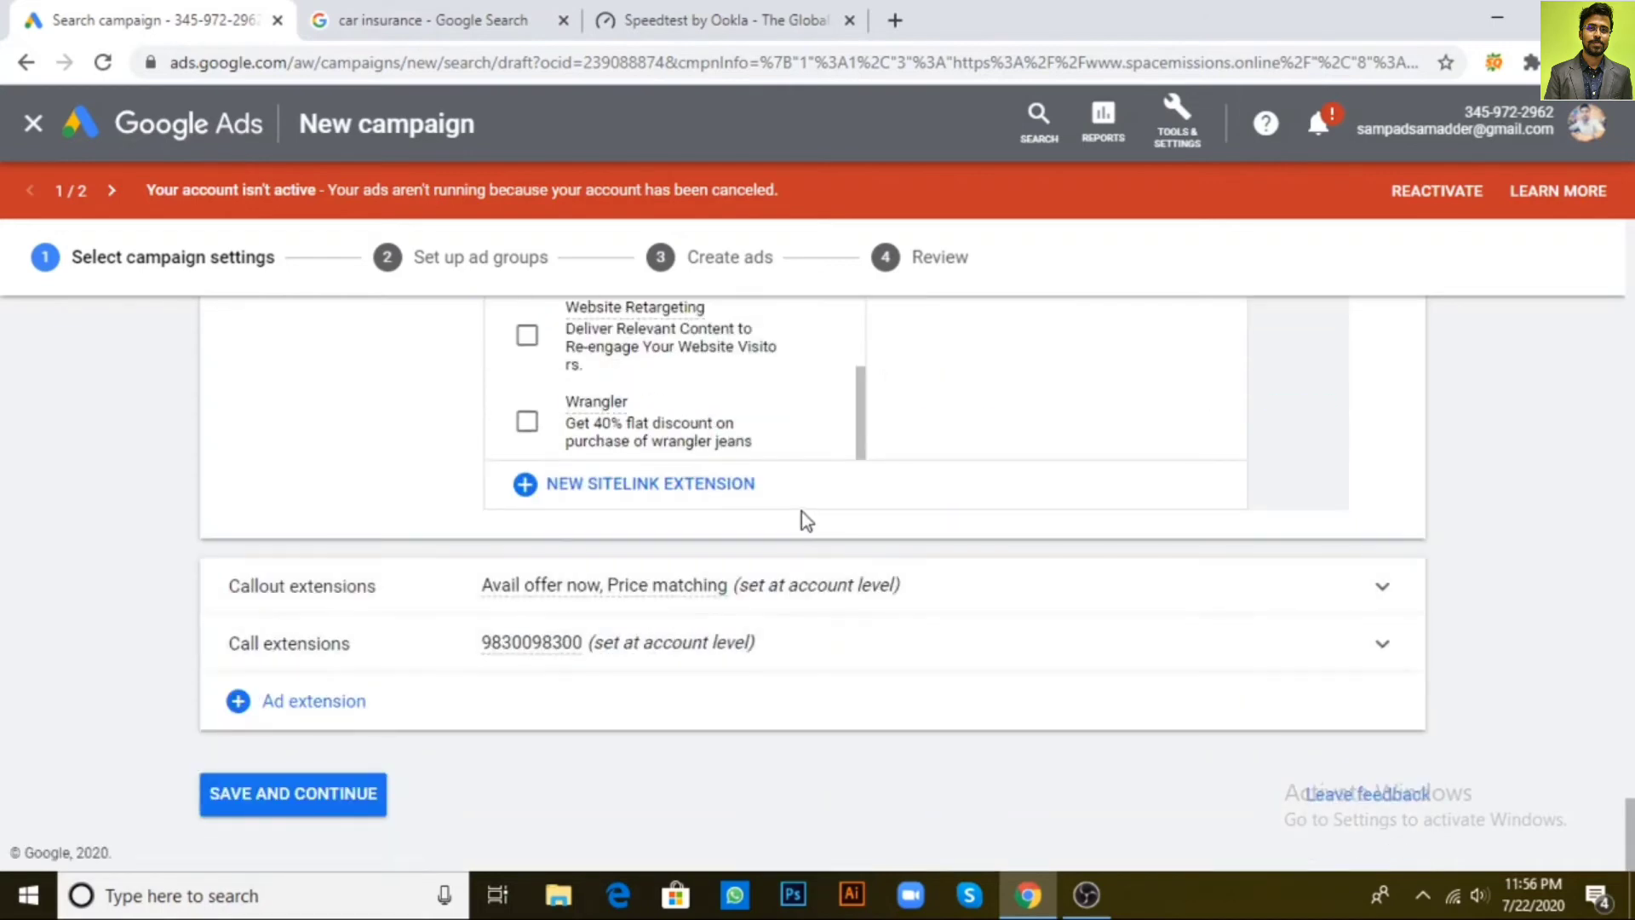
click(833, 586)
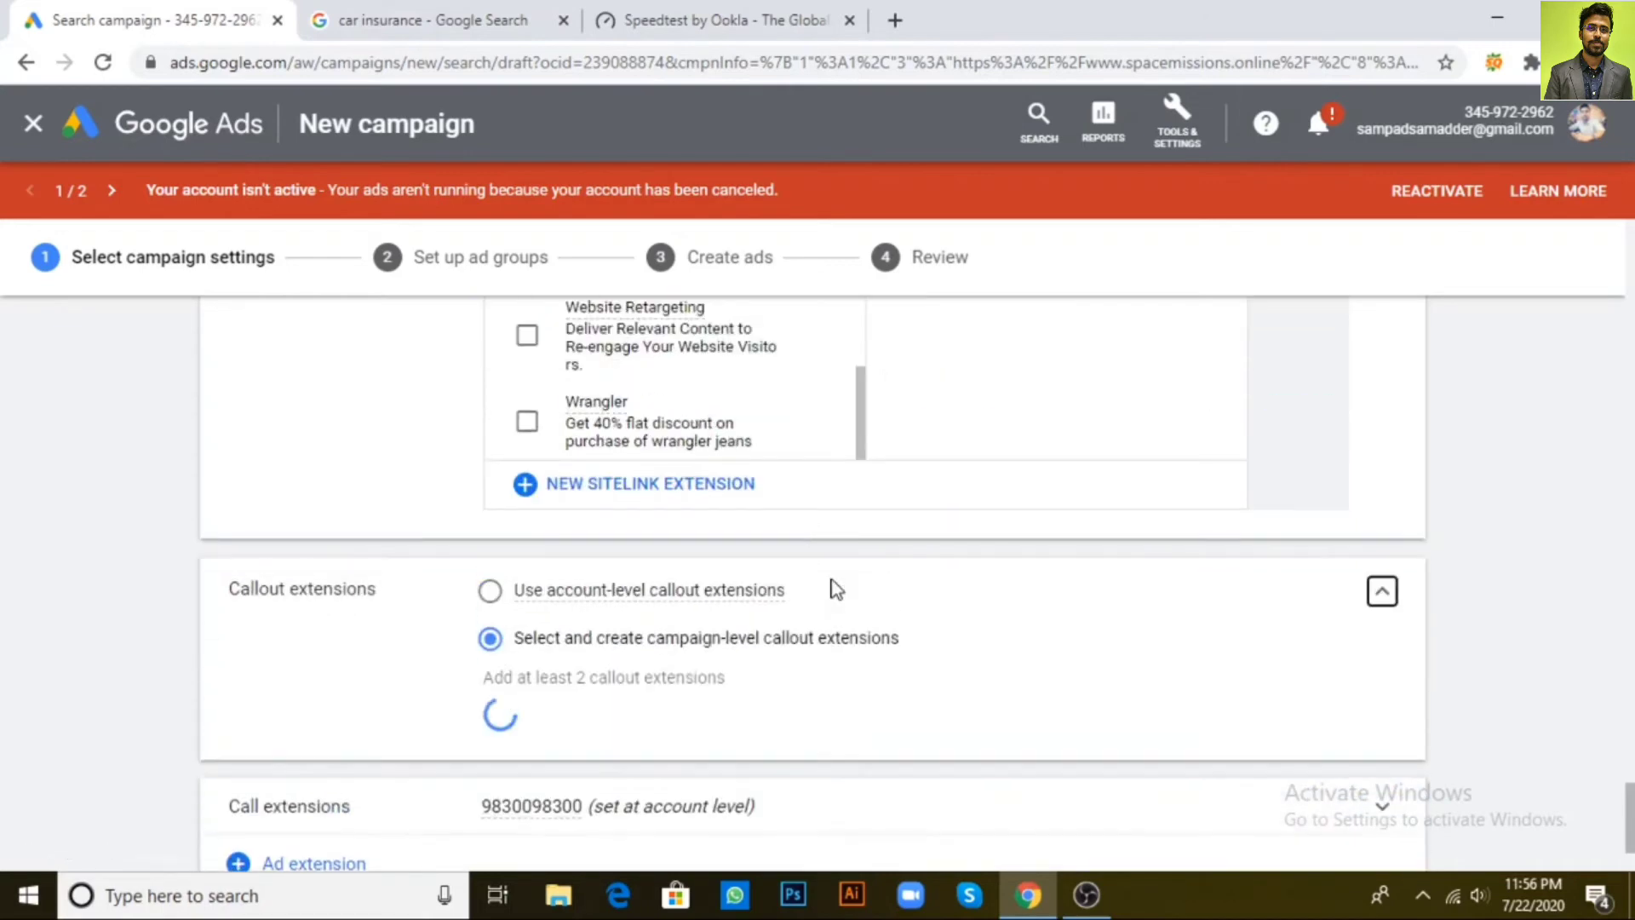
scroll(801, 594, down, 4)
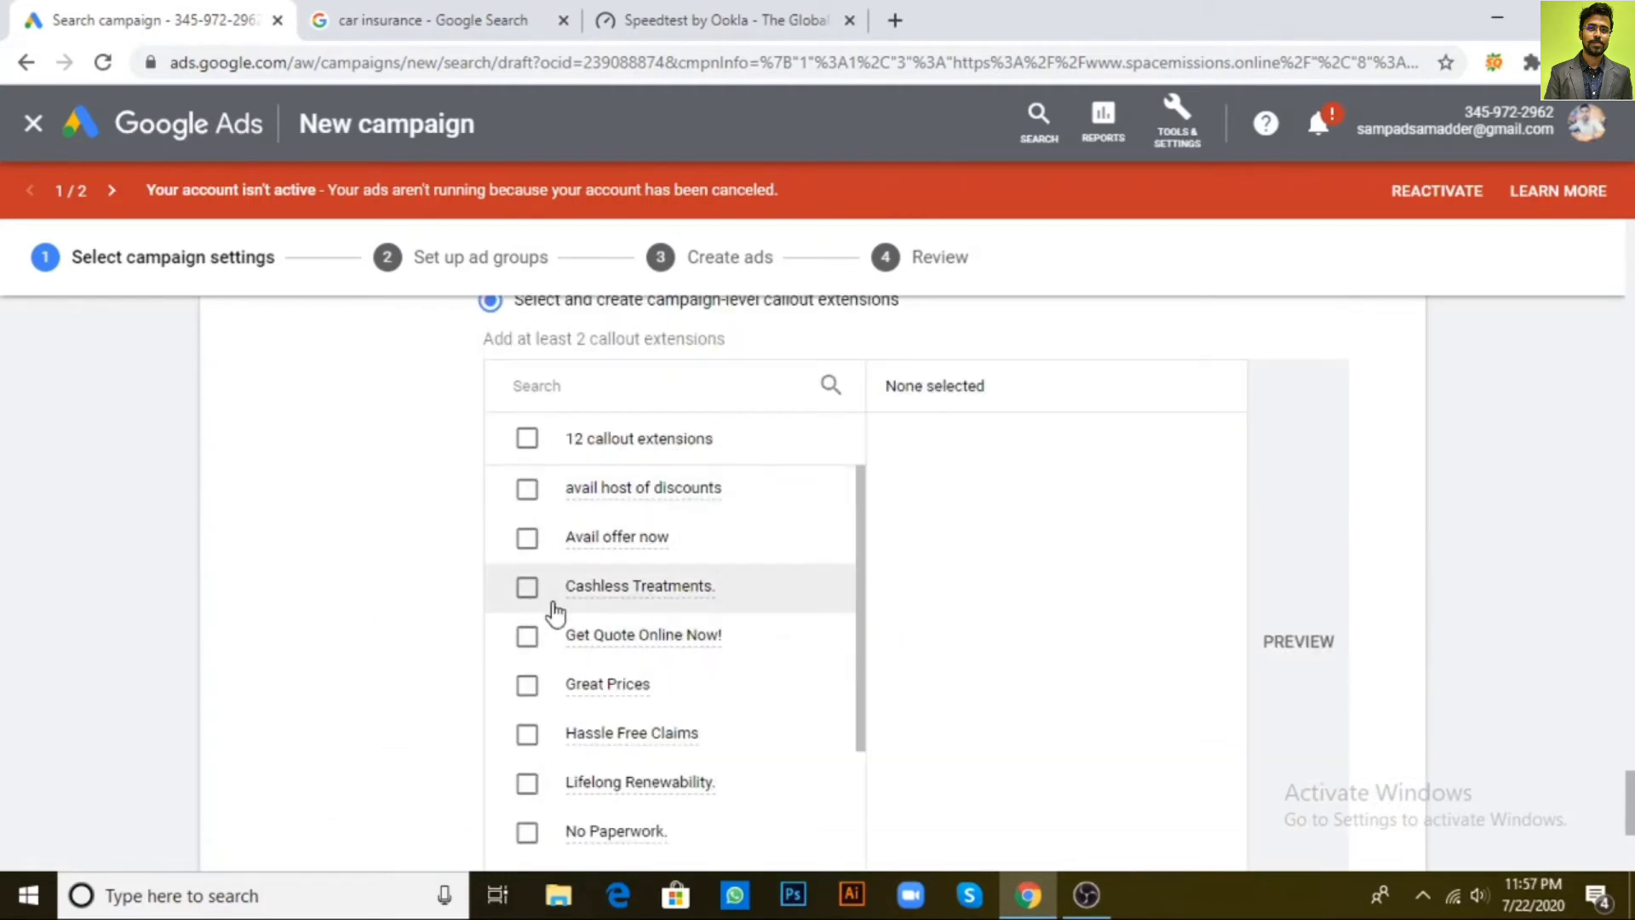
click(527, 686)
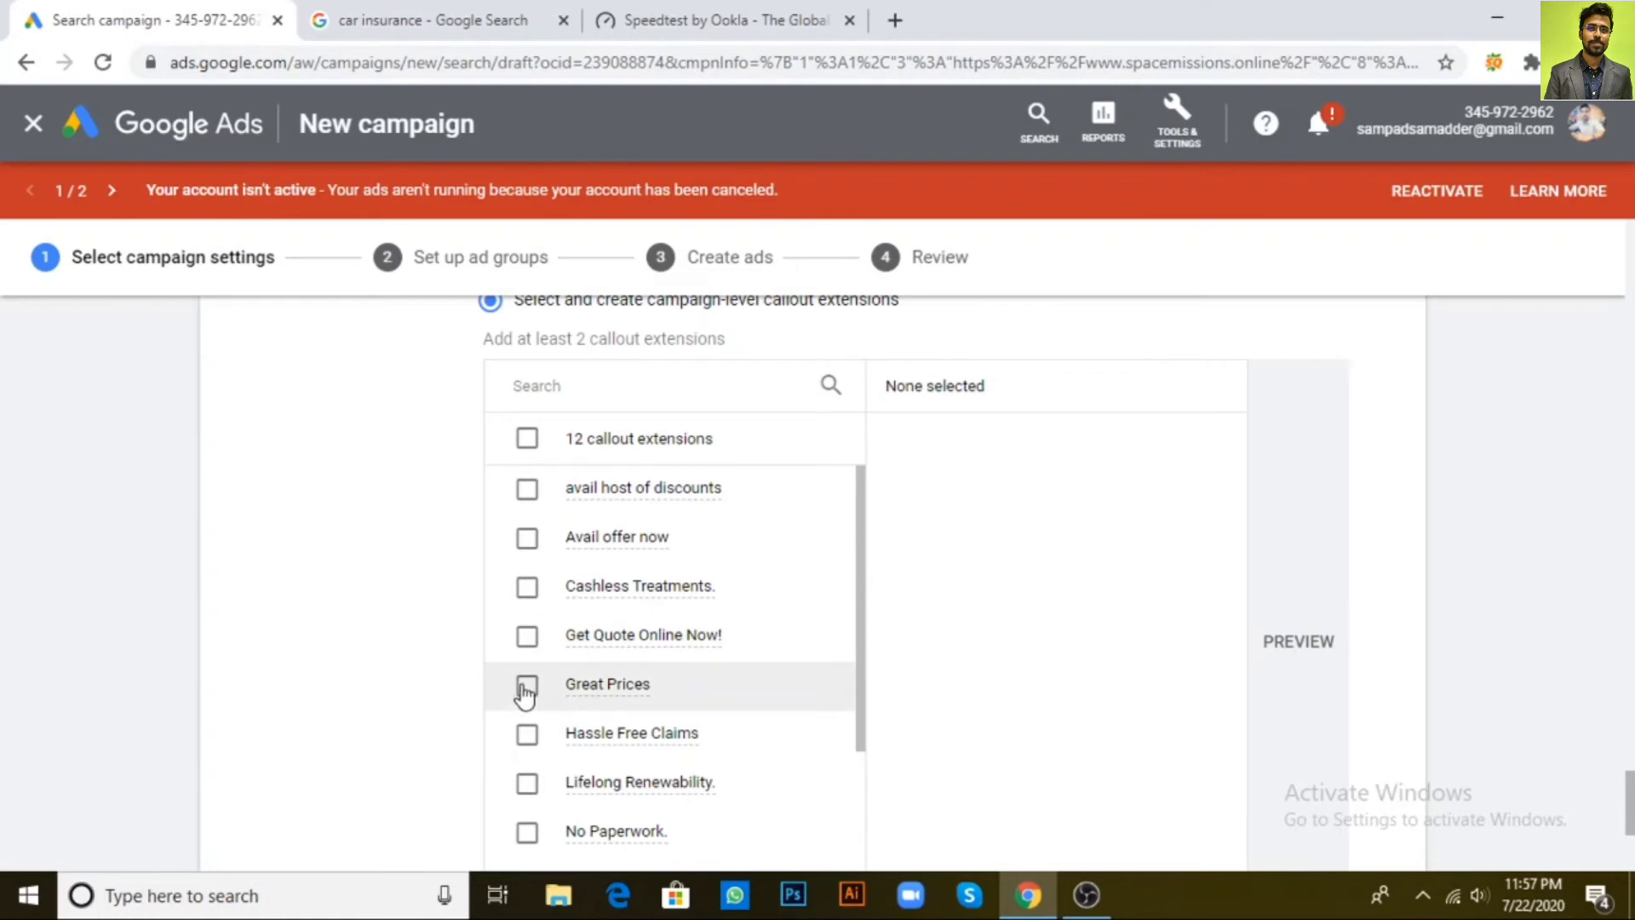
click(619, 743)
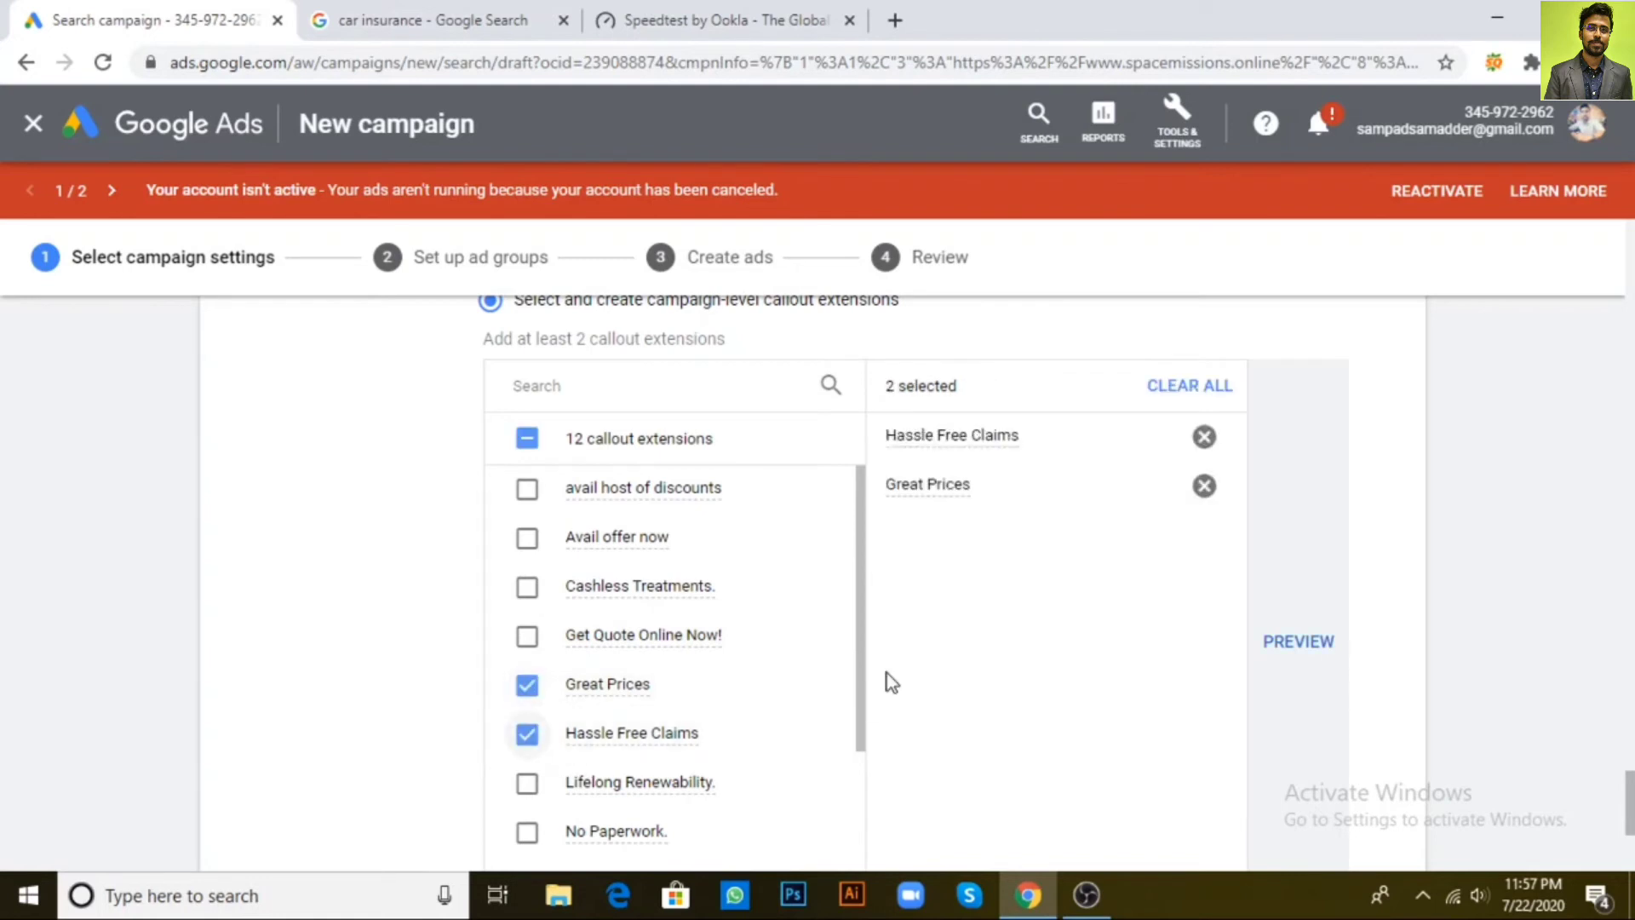
scroll(865, 681, down, 1)
click(528, 712)
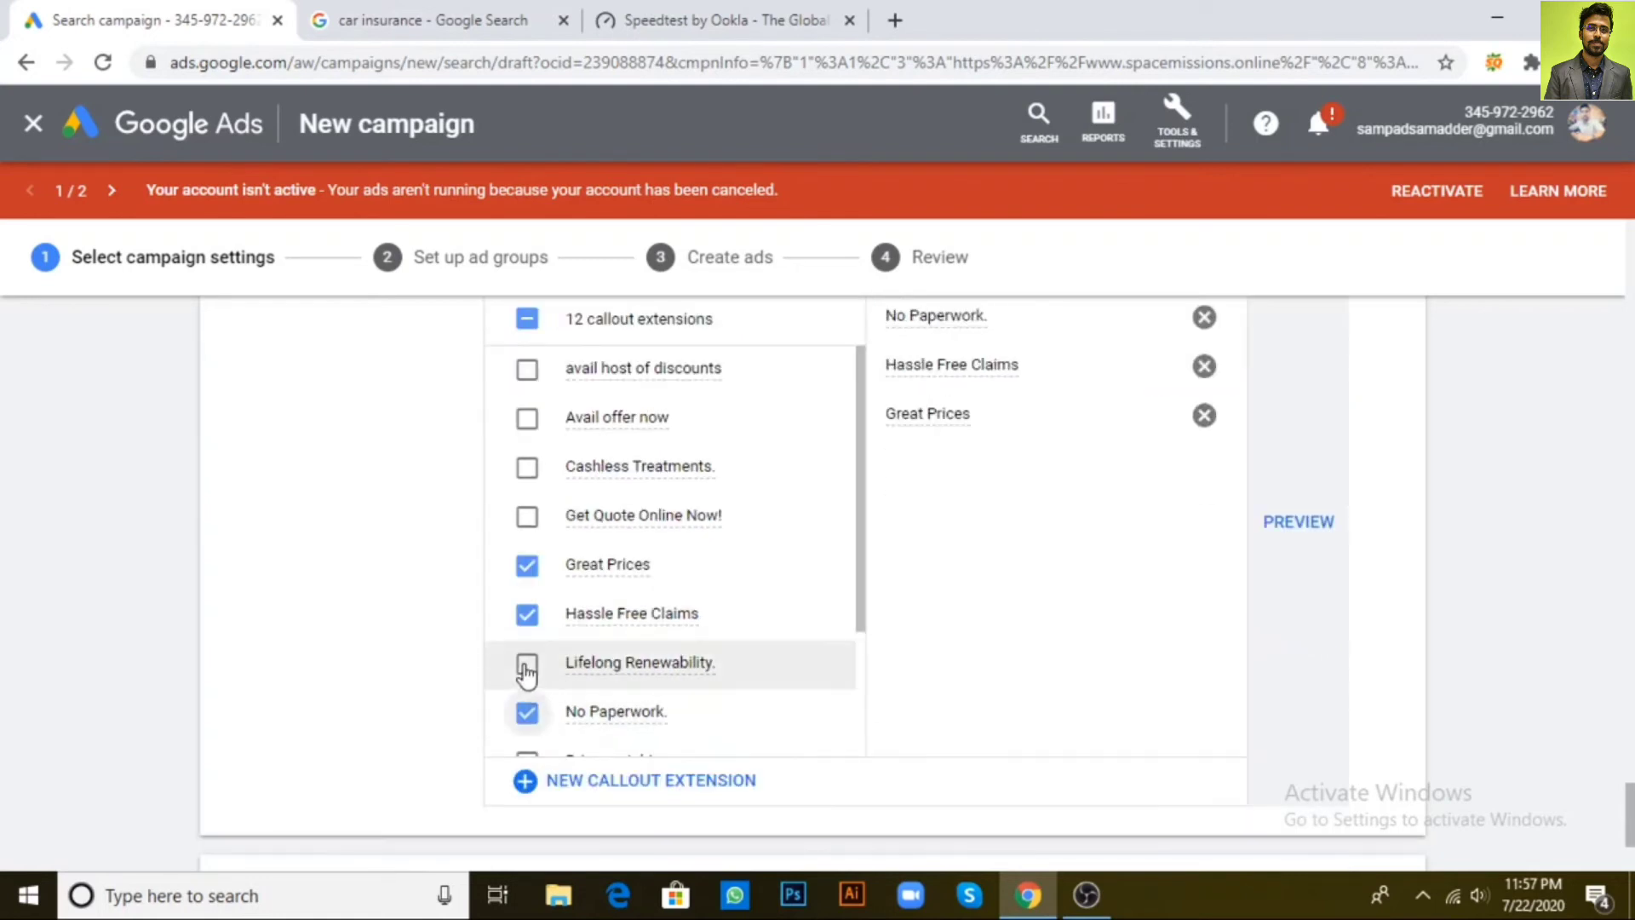
click(528, 663)
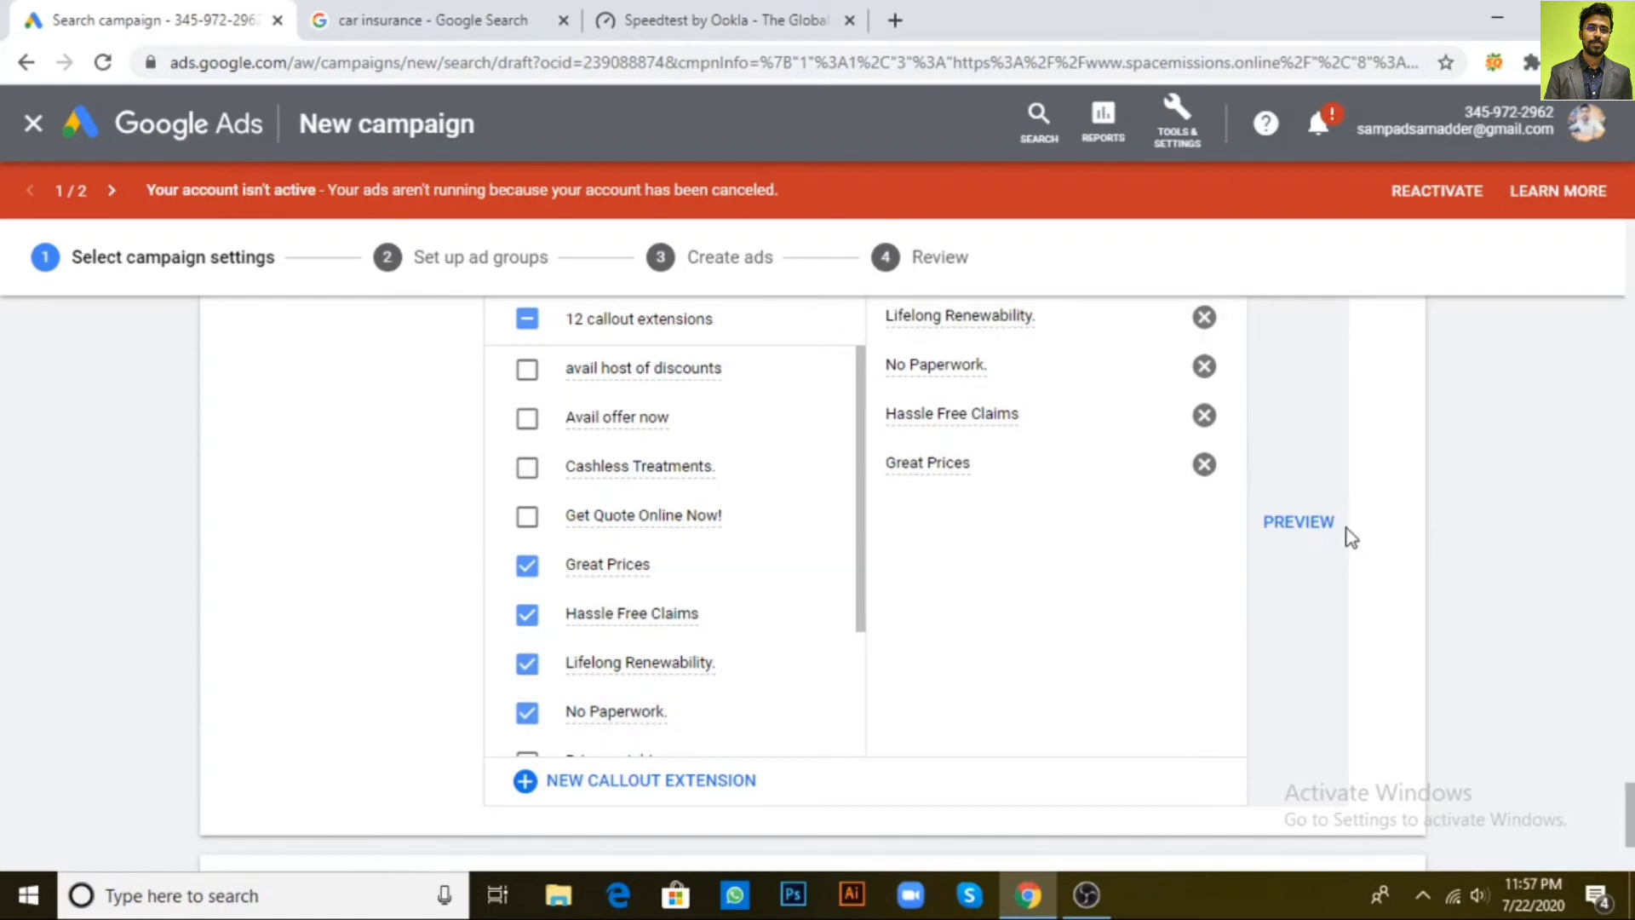
Preview the selected callouts, compare them with the callout text in the car insurance Google search ads, and return to the campaign
click(1316, 528)
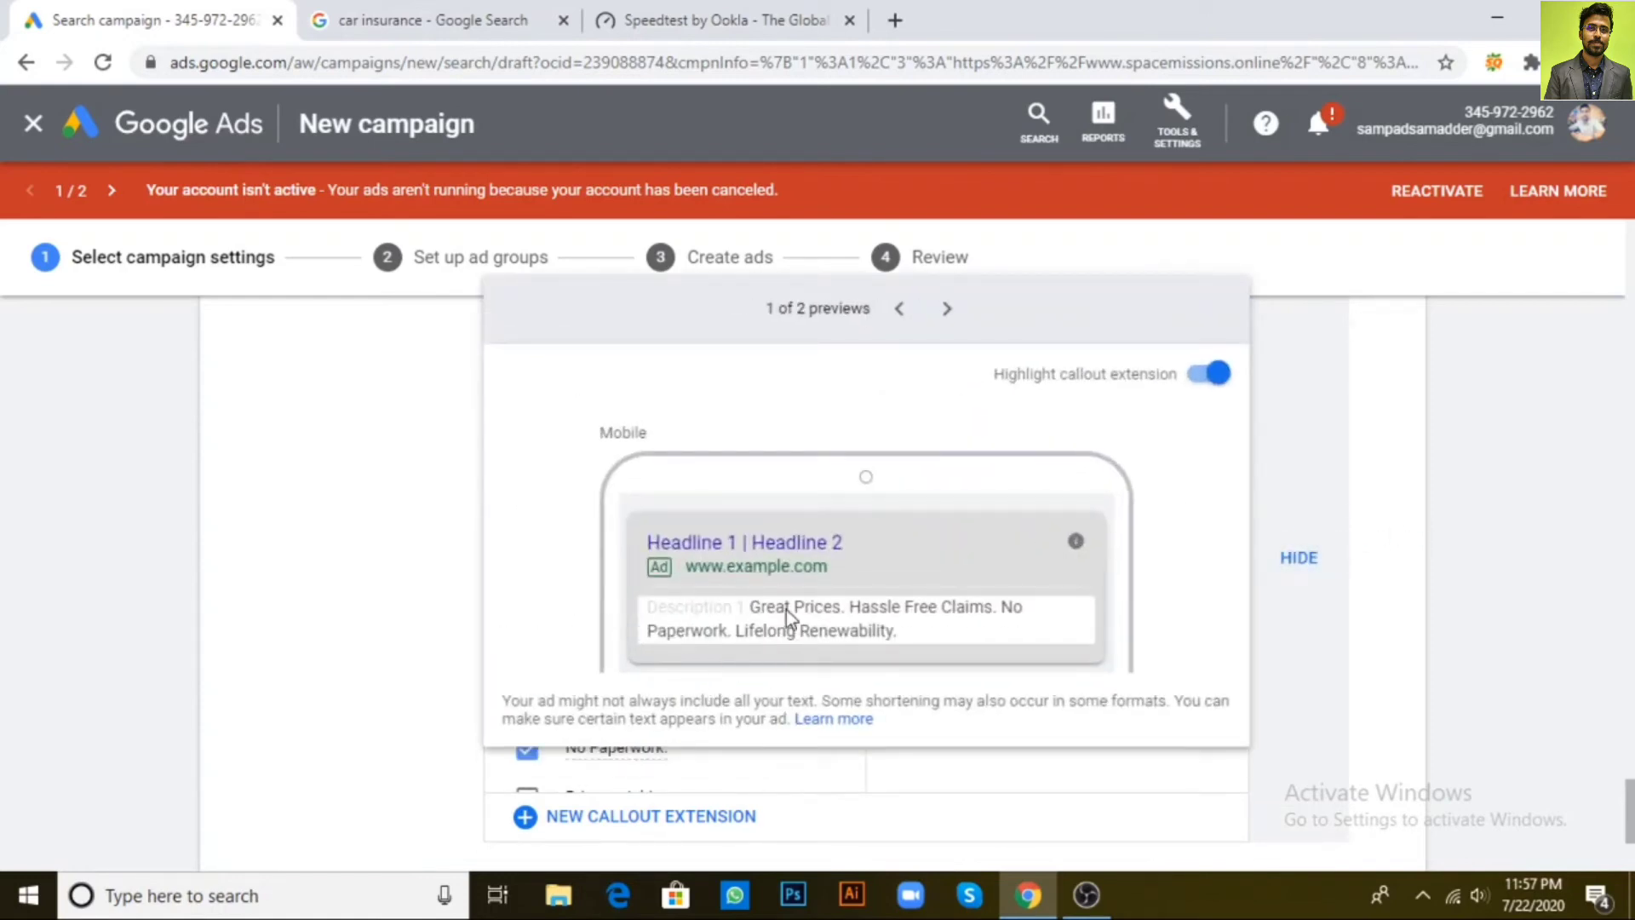
click(334, 19)
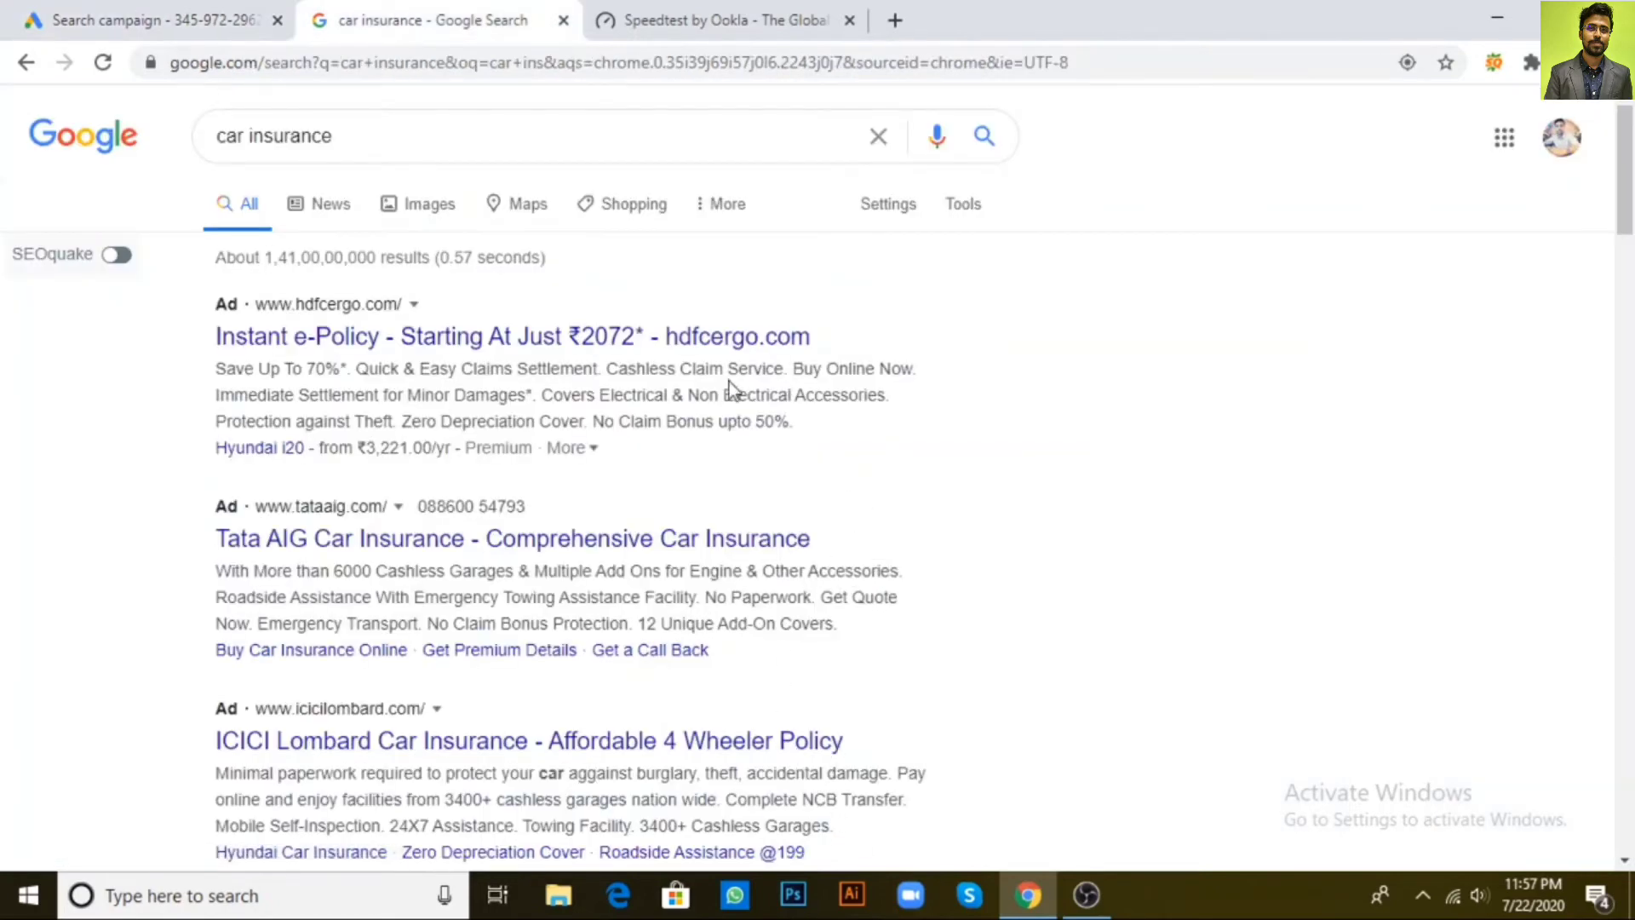
drag(220, 369, 898, 407)
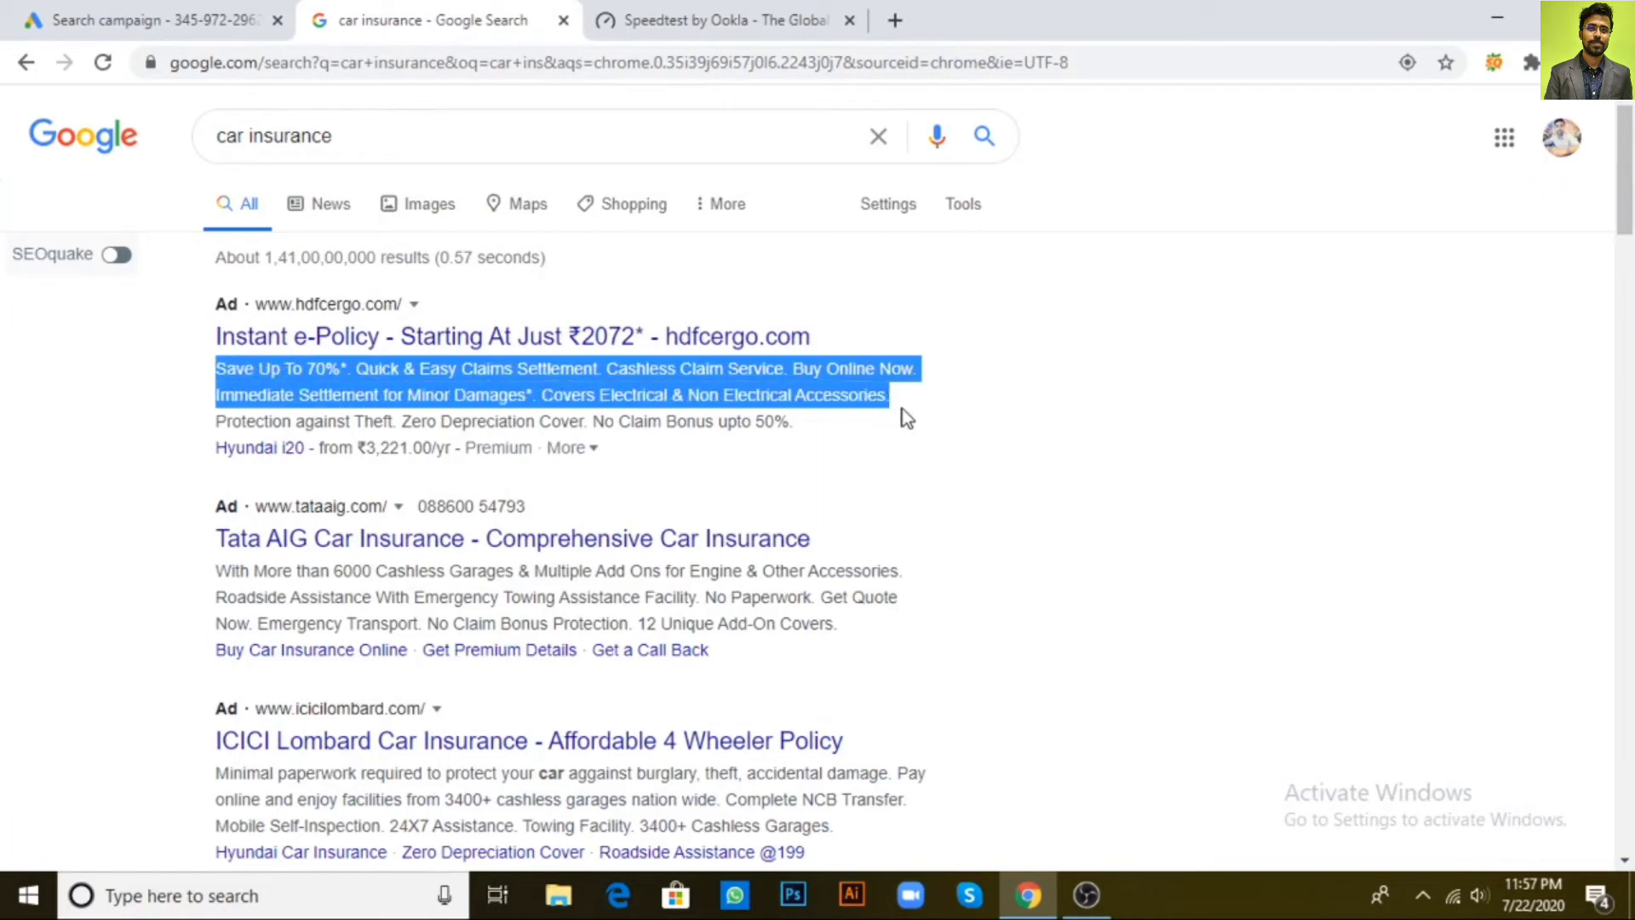
drag(216, 420, 797, 434)
click(658, 509)
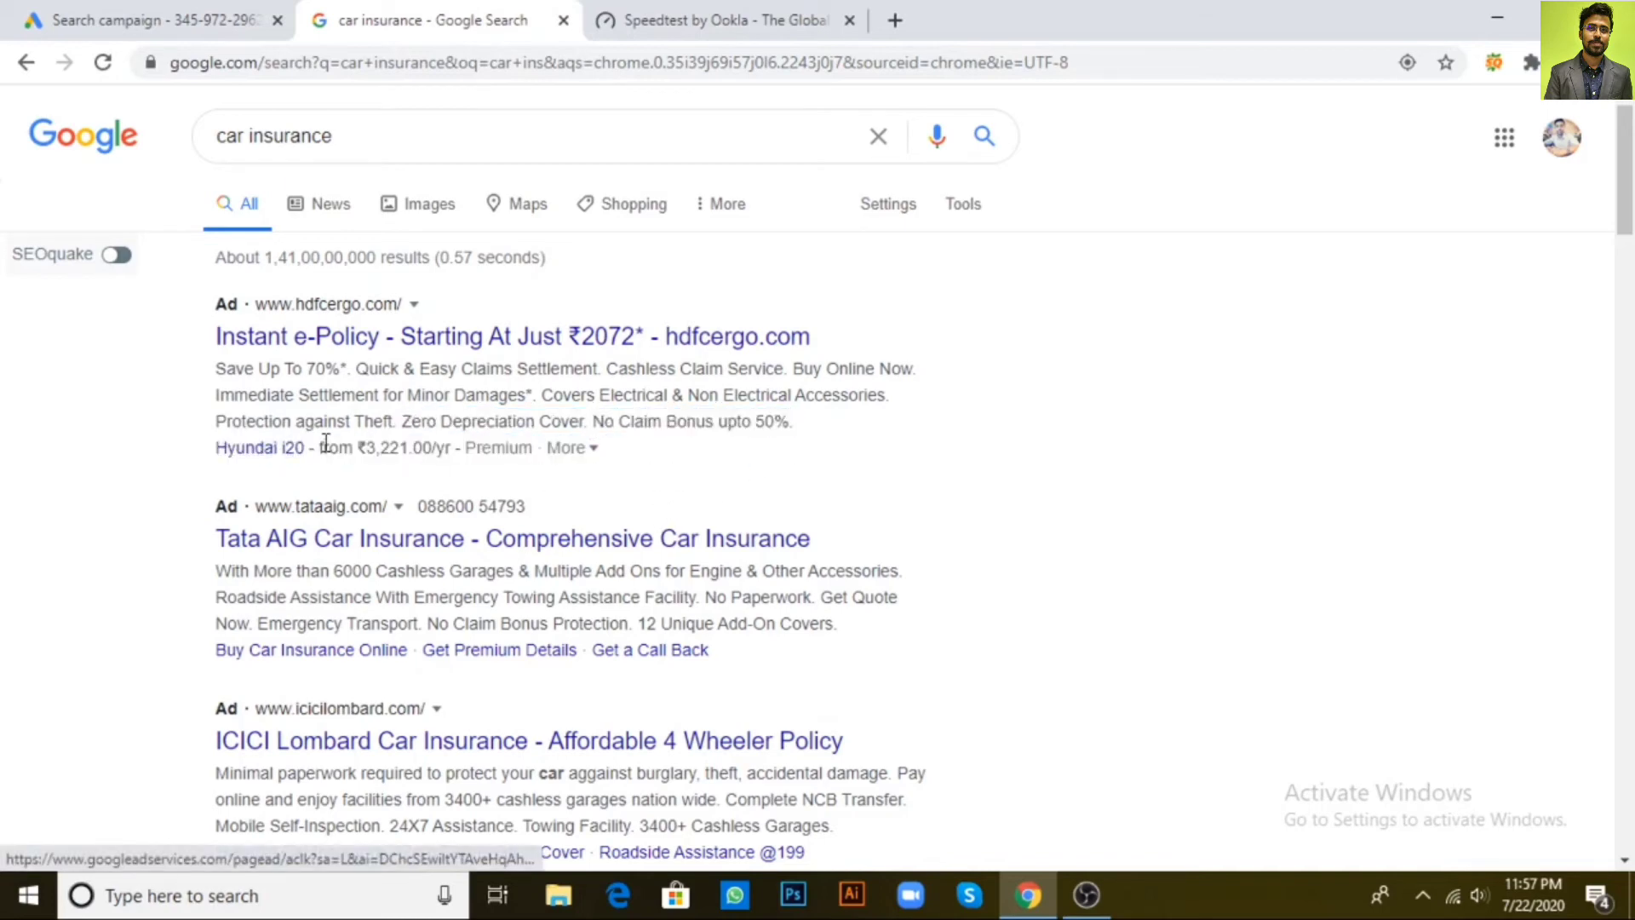
click(132, 21)
Look over the additional ad extension types without adding any, and save the campaign settings to continue to ad group setup
scroll(873, 633, down, 3)
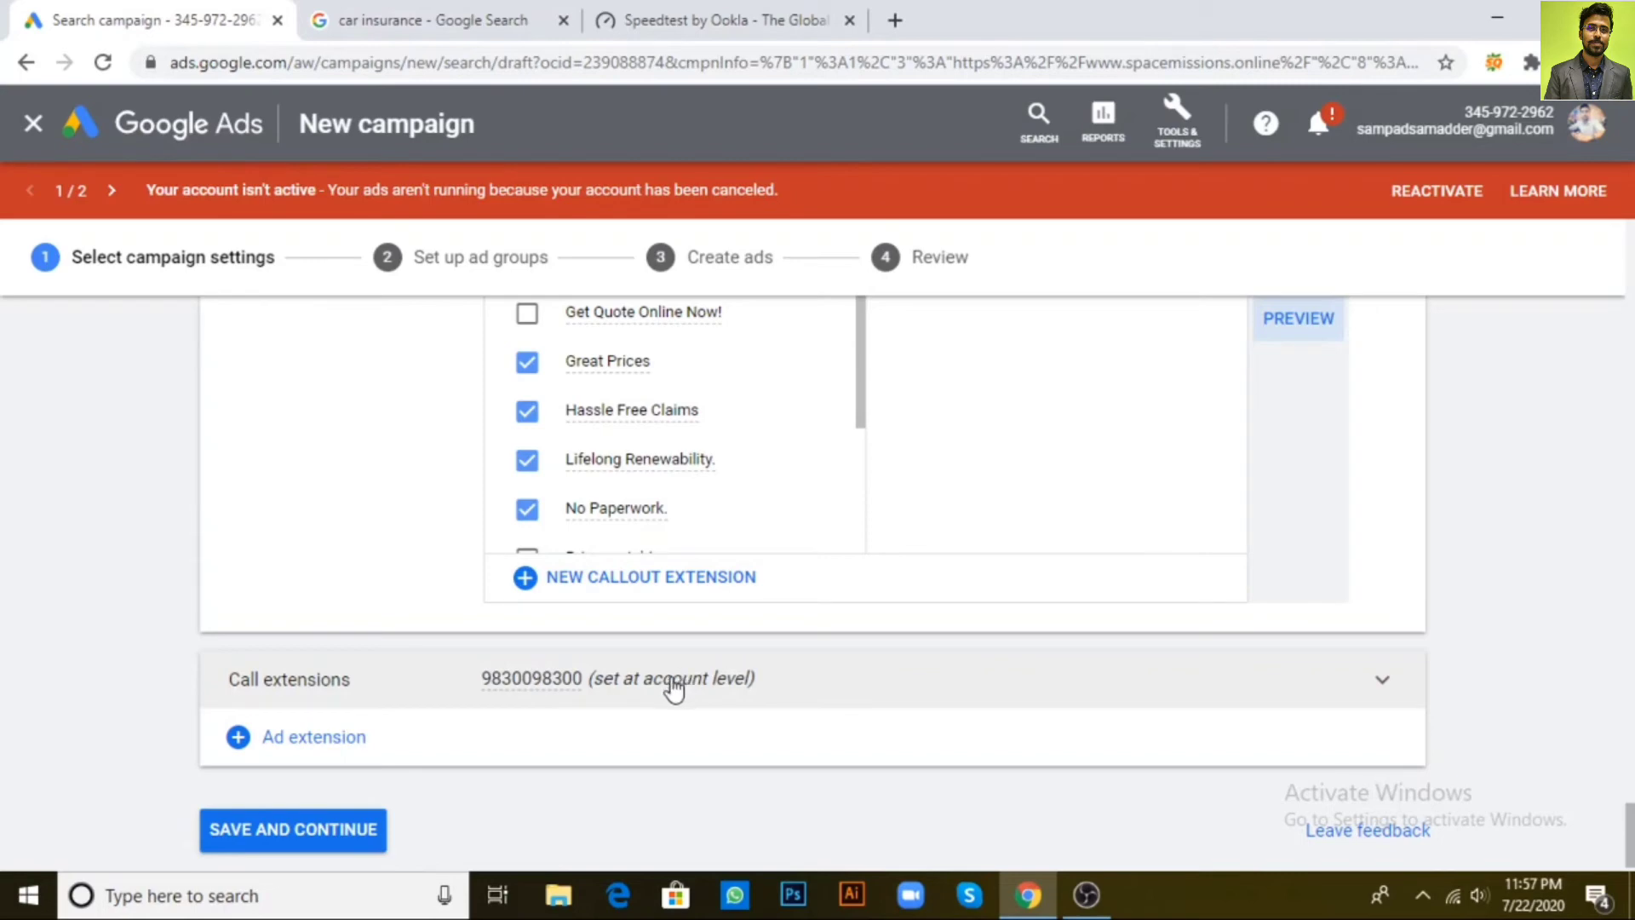
click(293, 752)
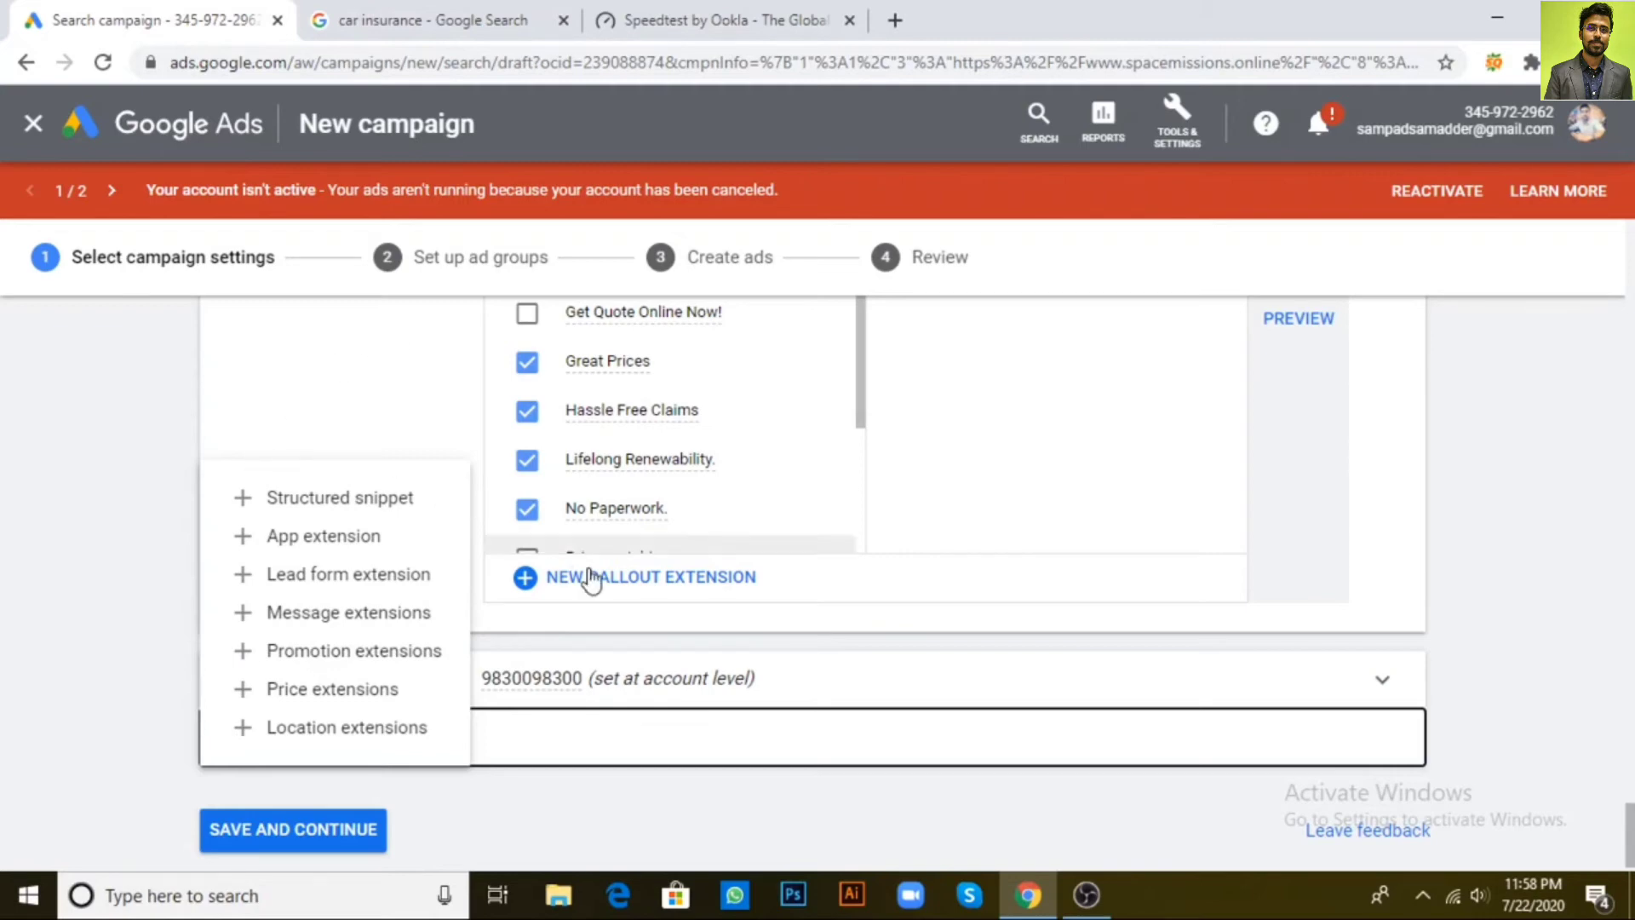
click(694, 825)
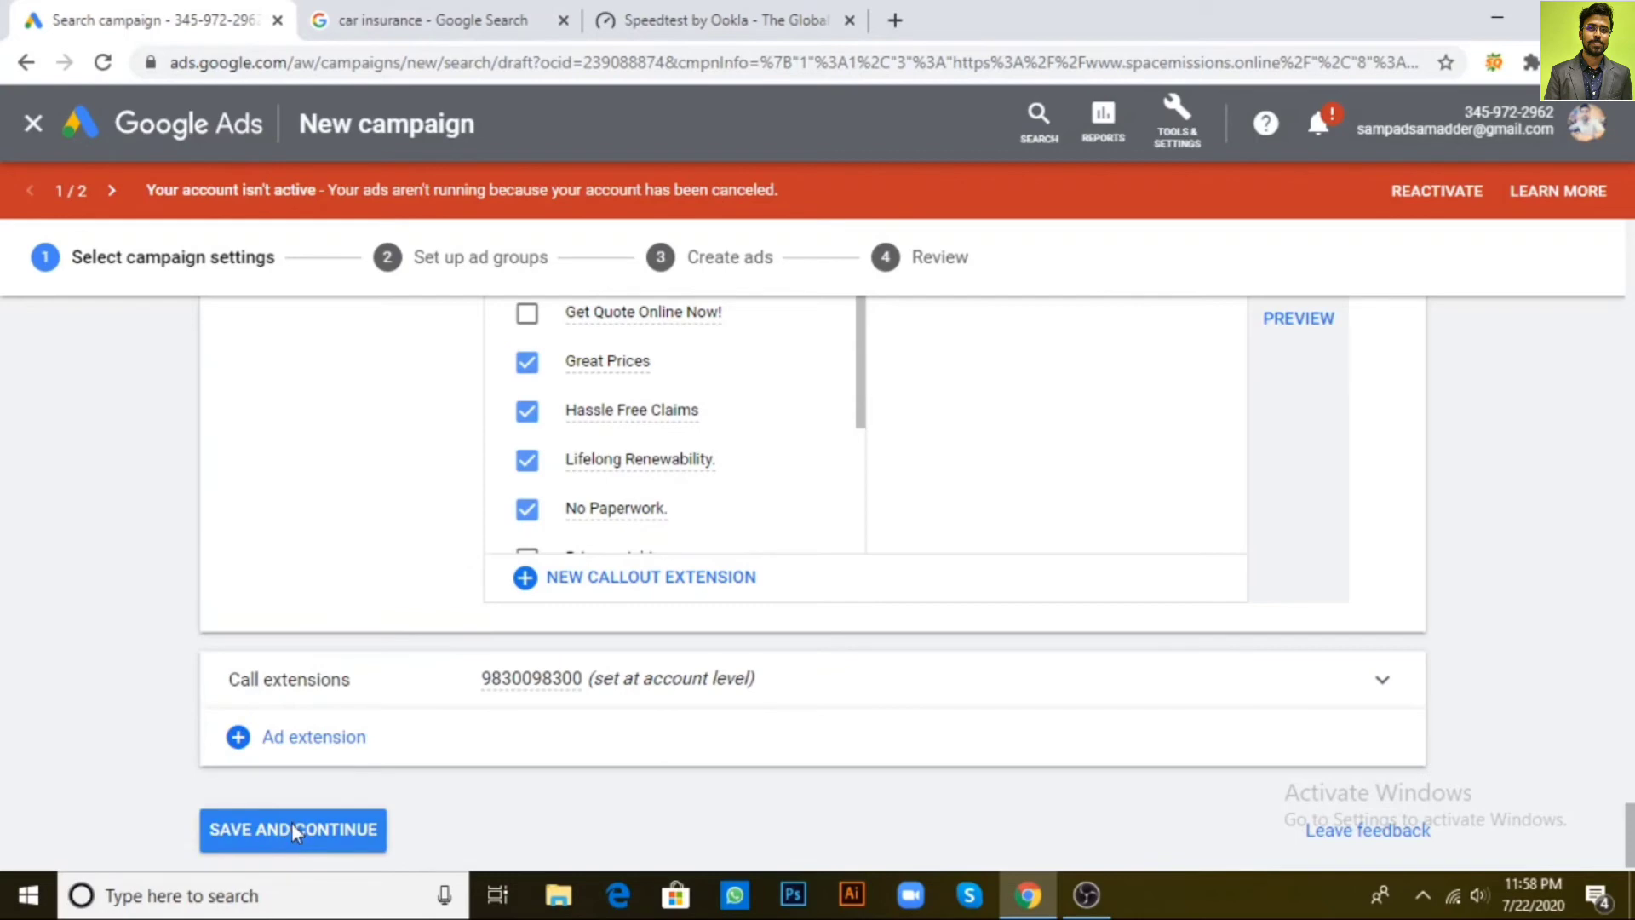
click(291, 821)
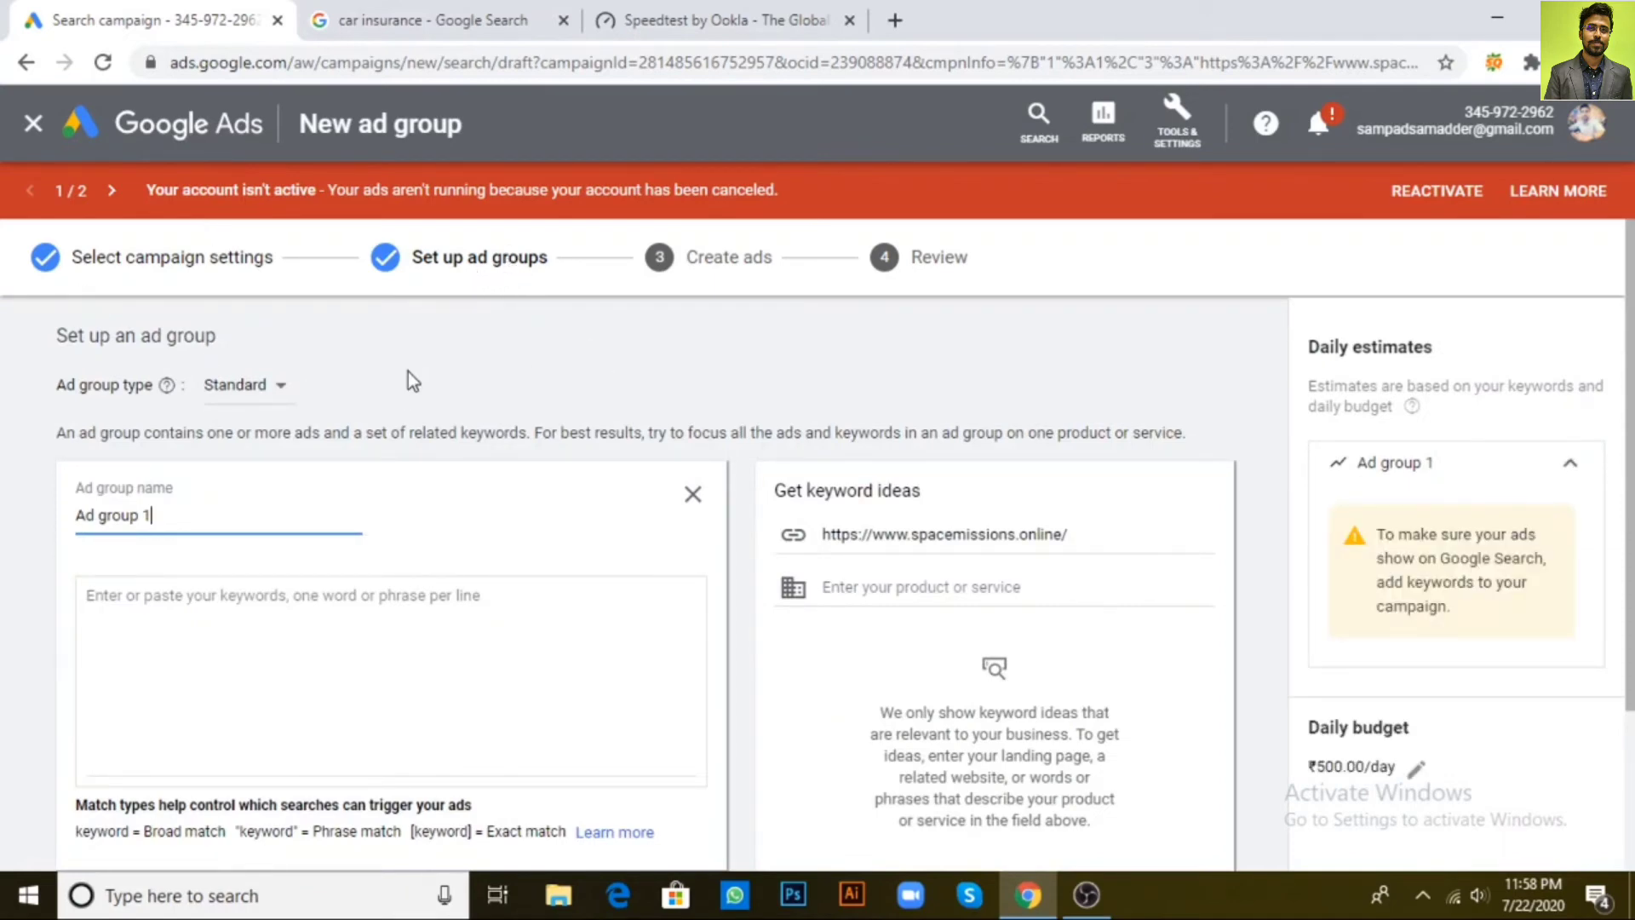
Name the first ad group Car Insurance
drag(152, 515, 38, 511)
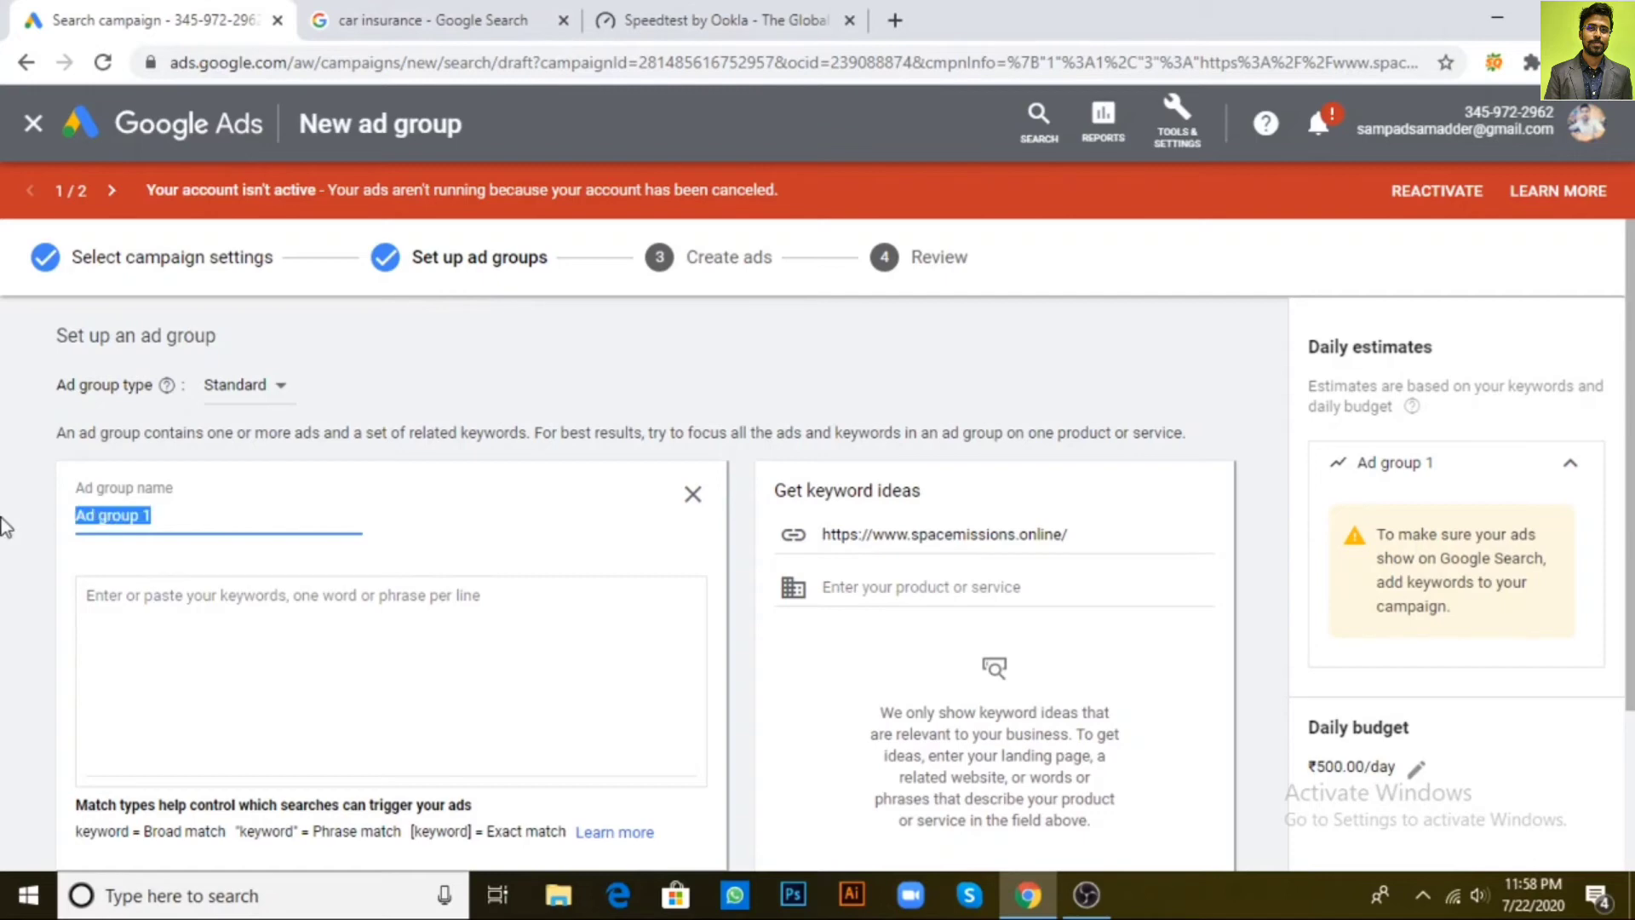
text(Car Insurance)
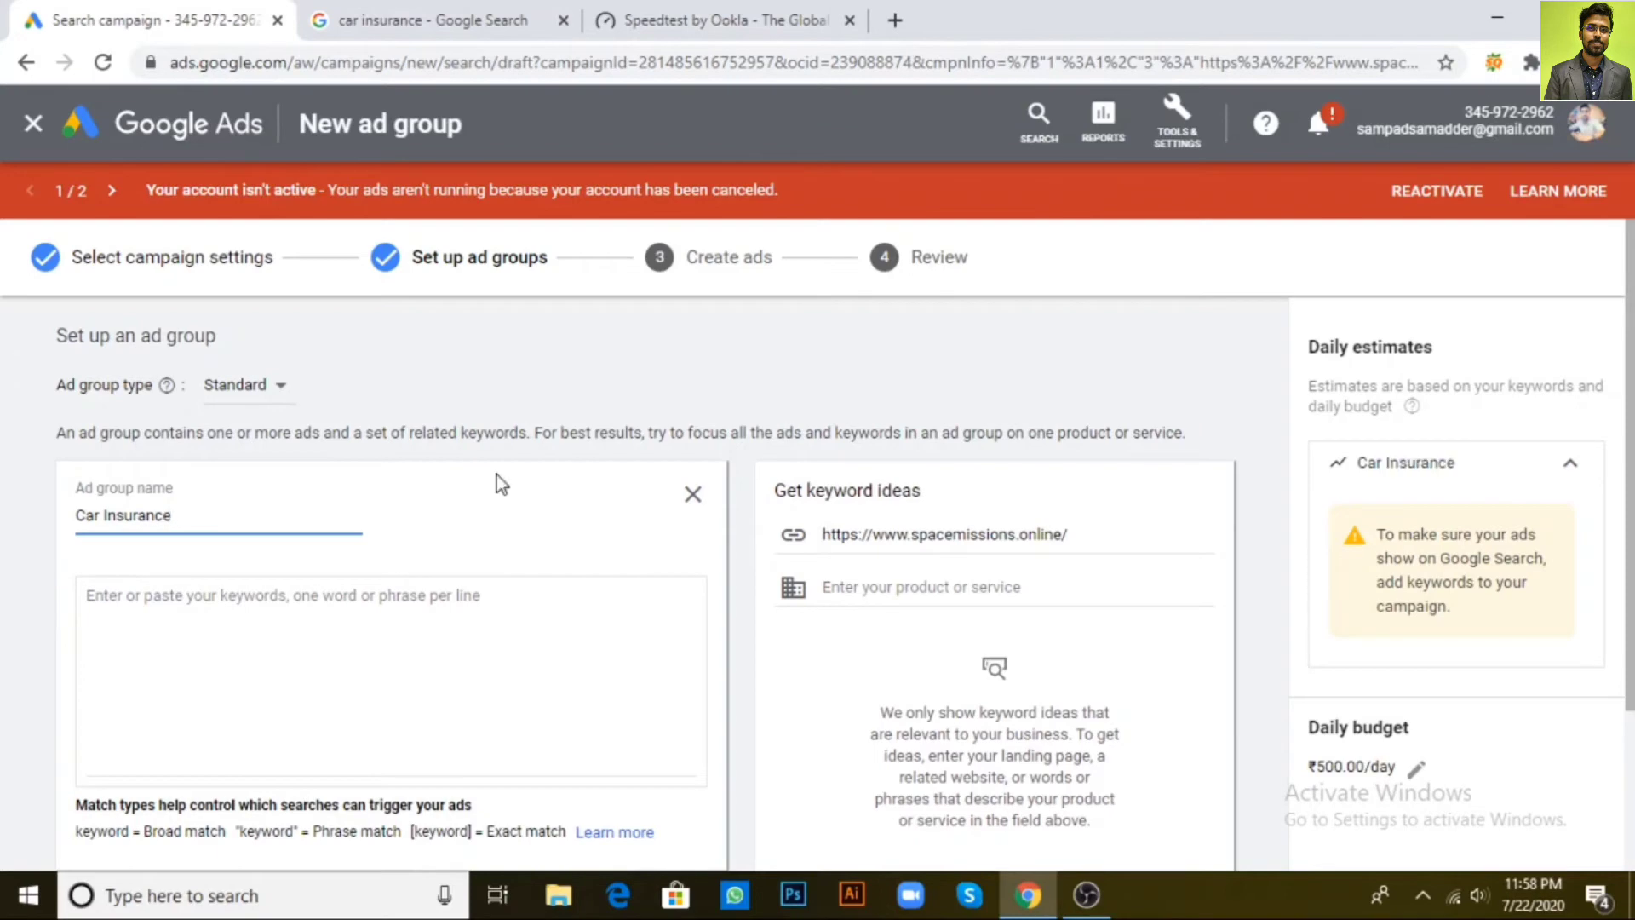
scroll(498, 474, down, 3)
scroll(334, 477, up, 2)
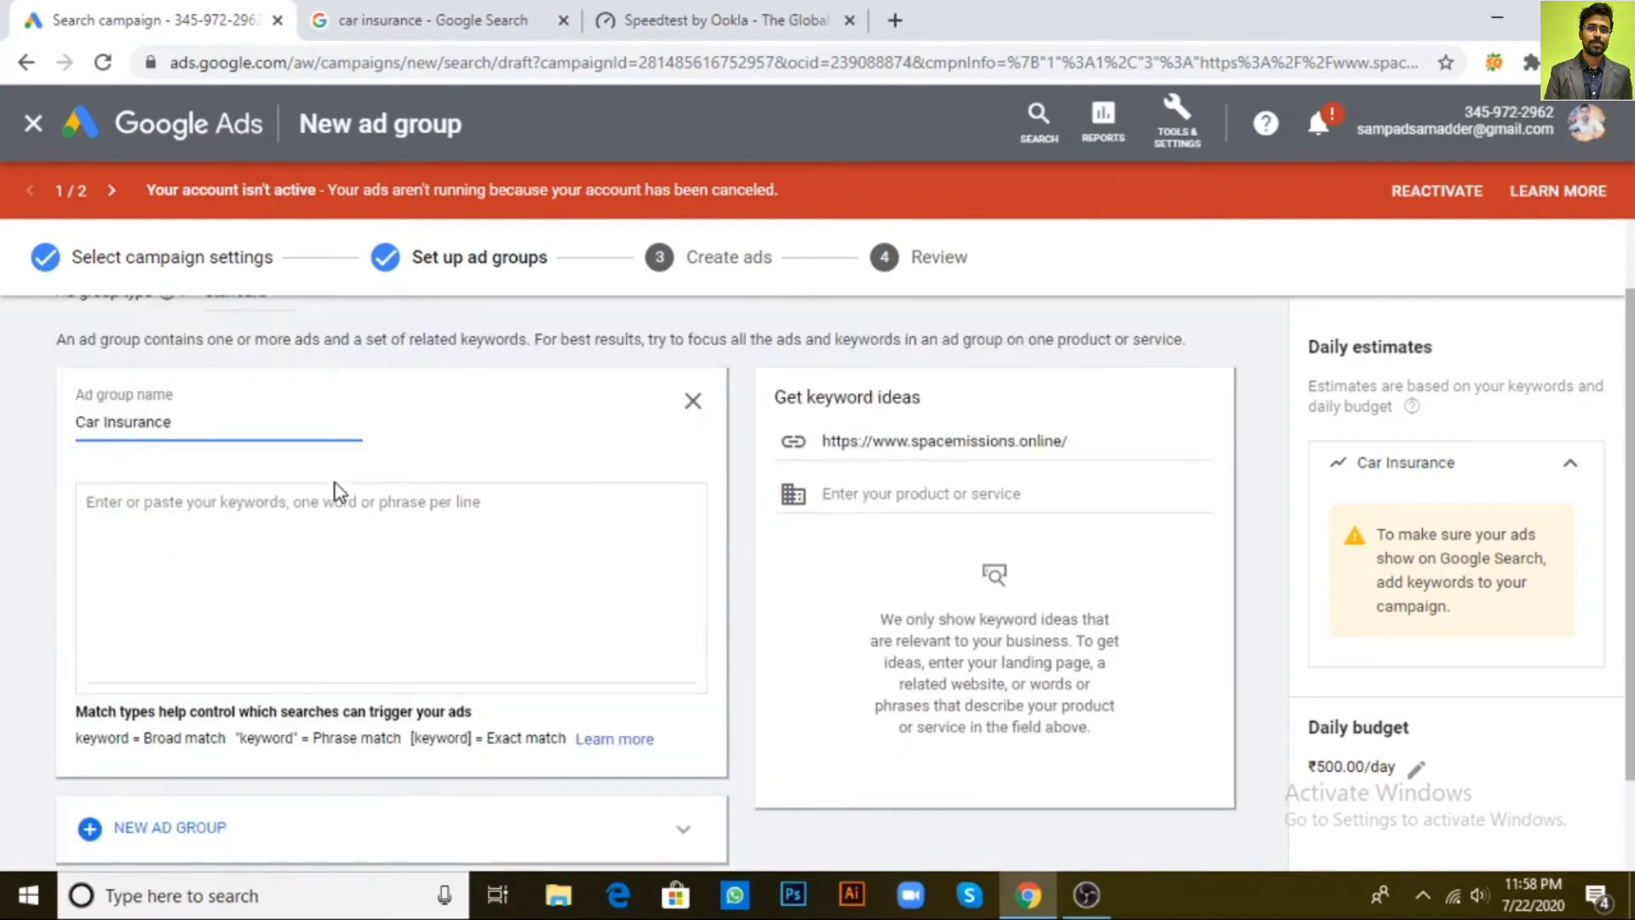
Clear the related website from the keyword ideas and request ideas for the product or service "car insurance"
click(169, 535)
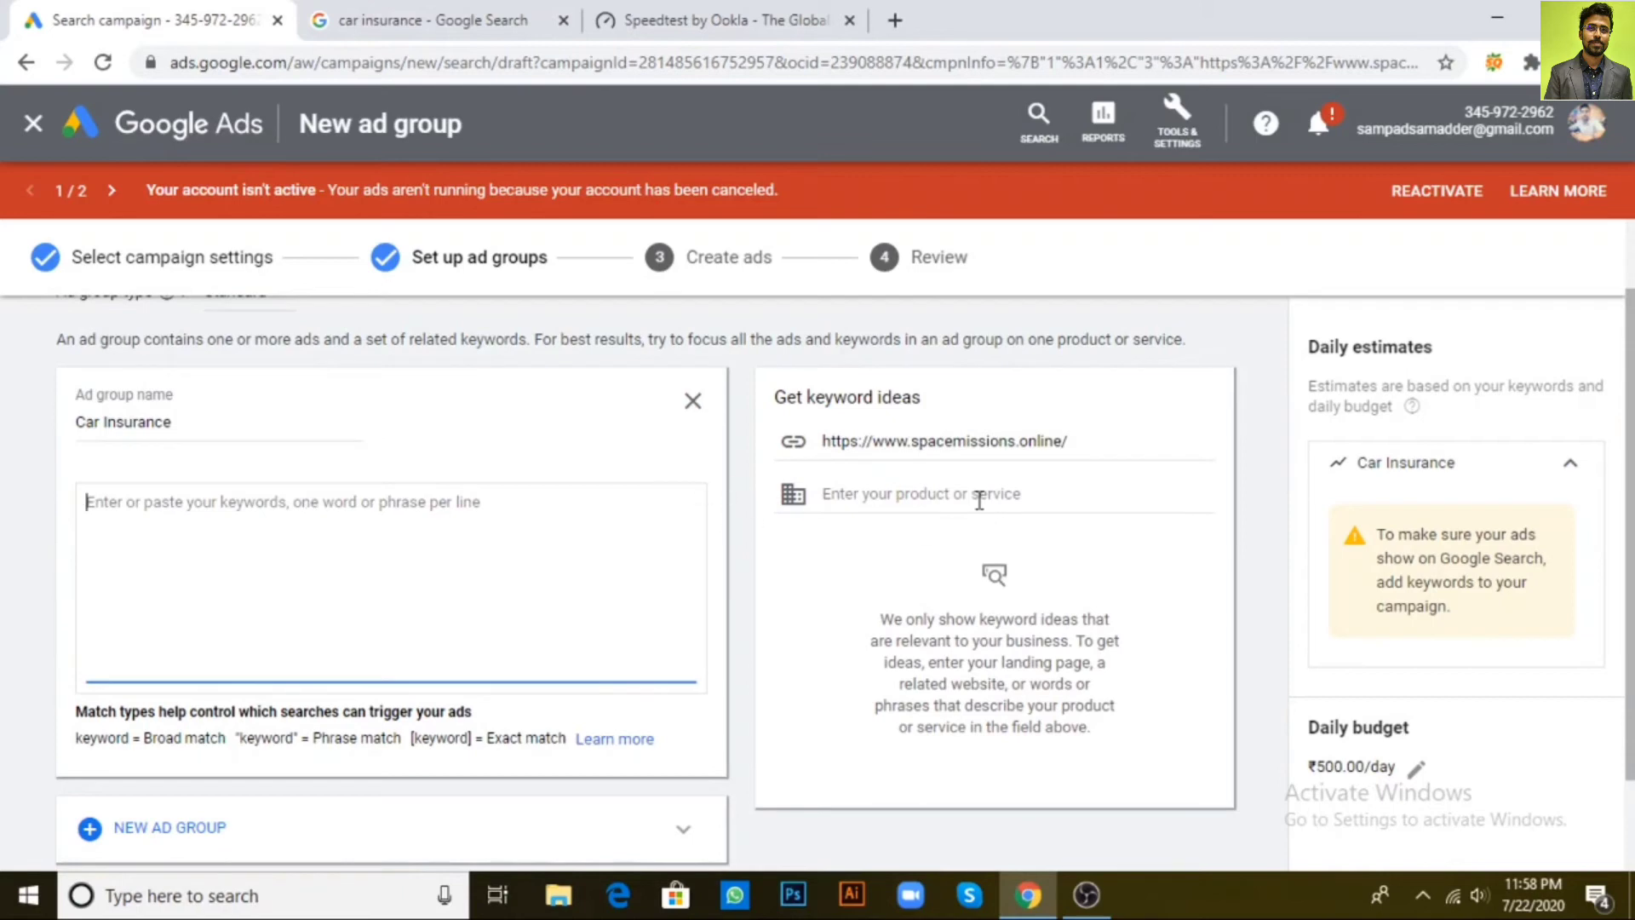
drag(1089, 444, 739, 387)
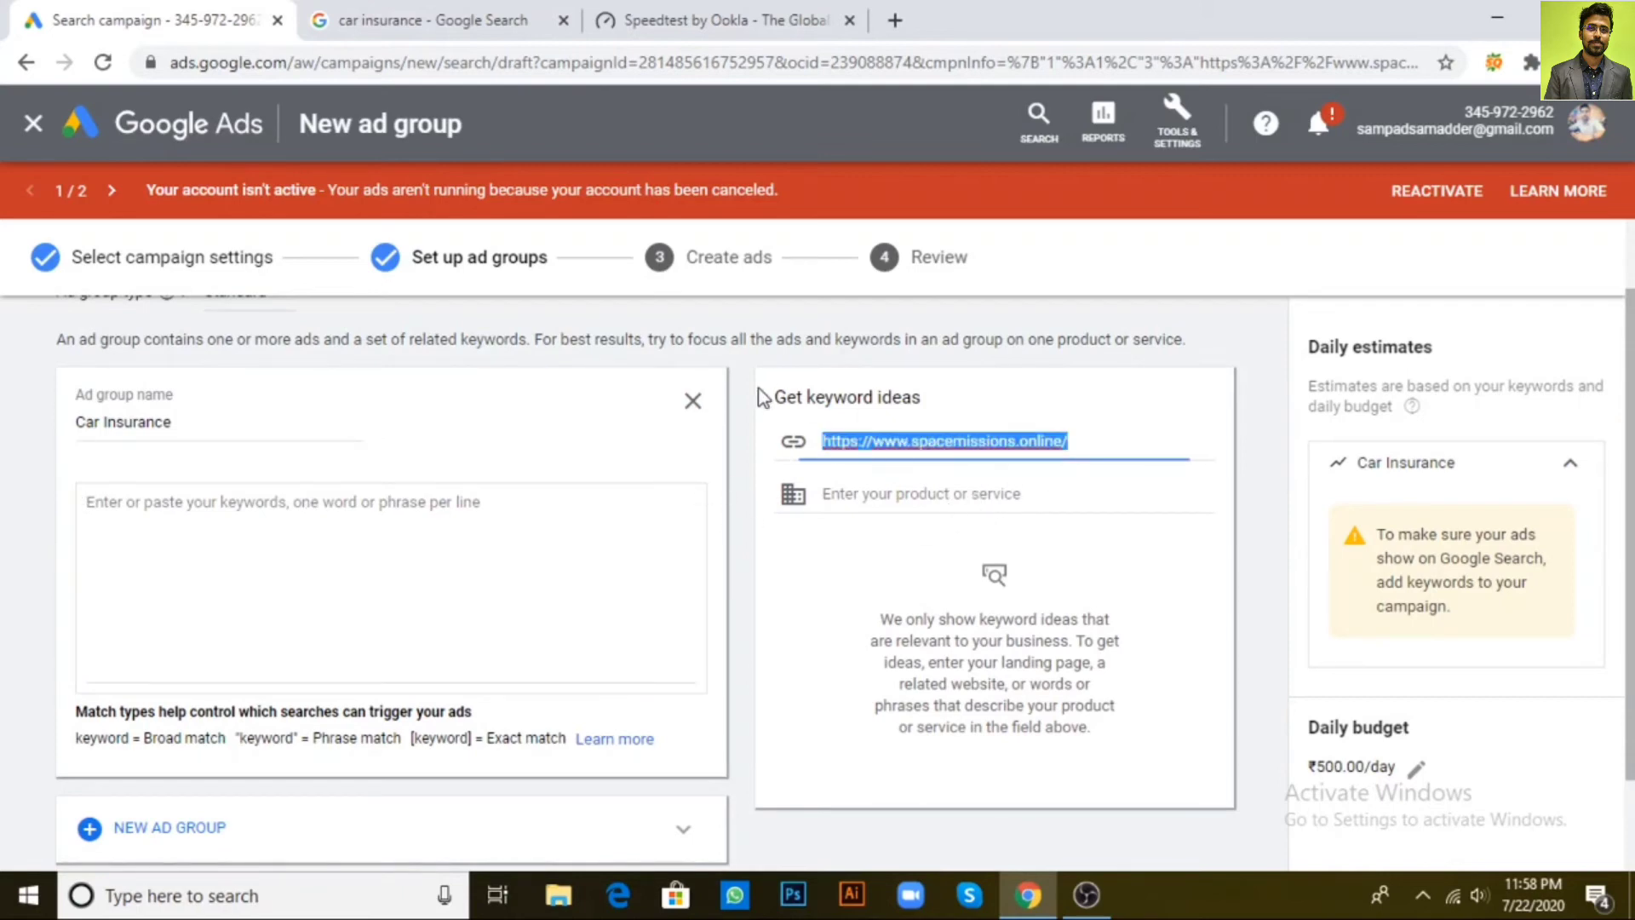
key(BackSpace)
click(910, 492)
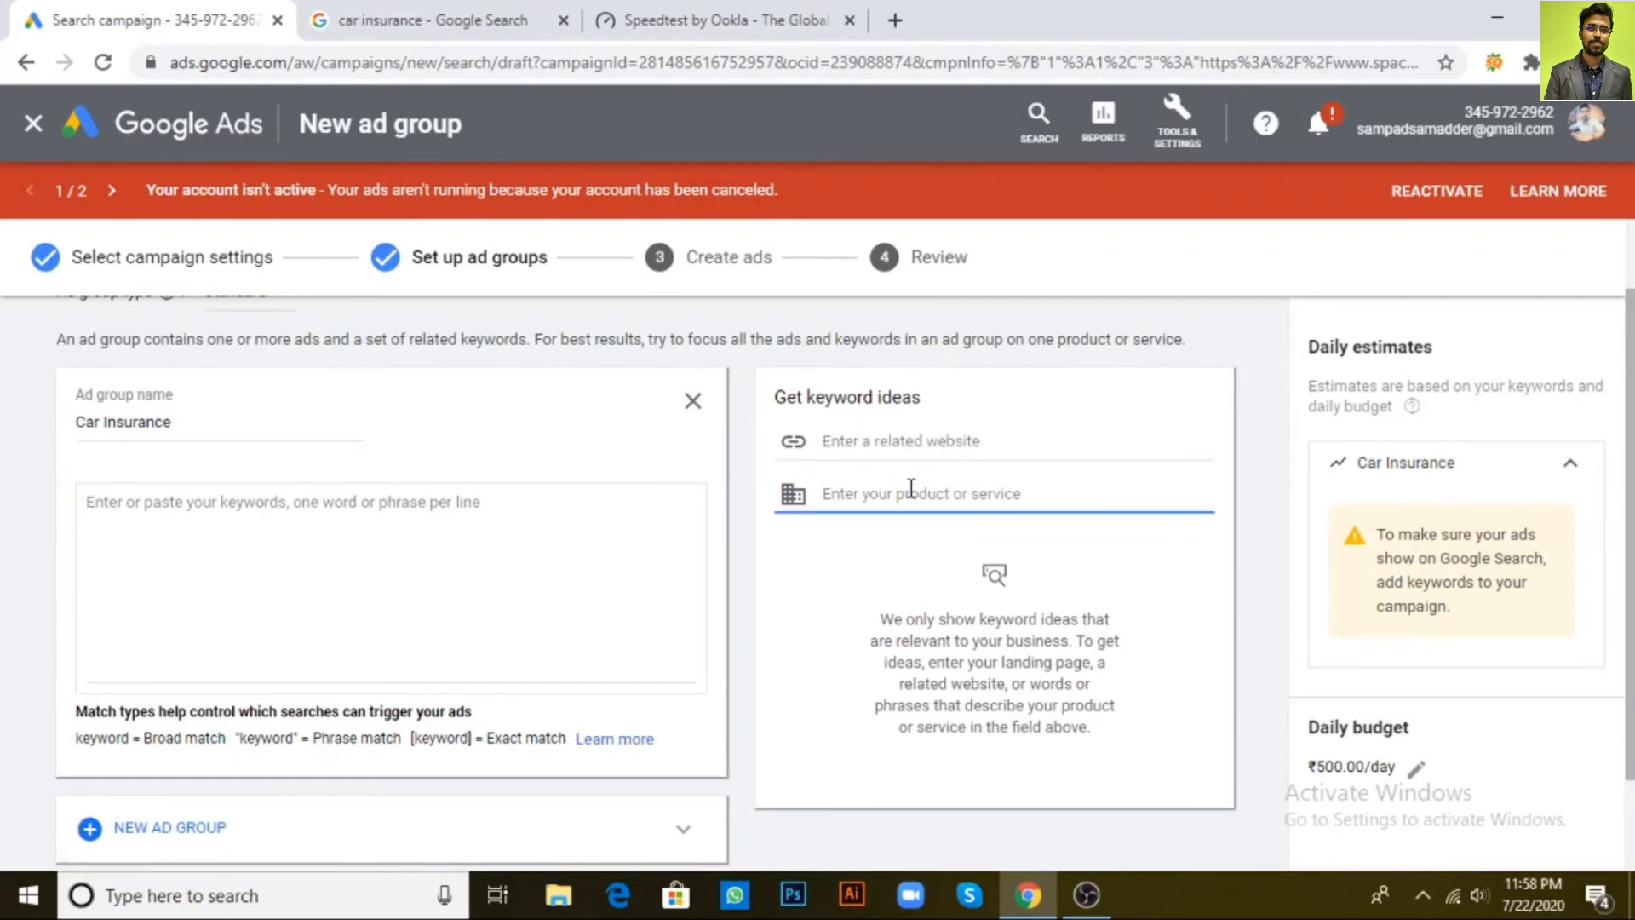
text(car insurance)
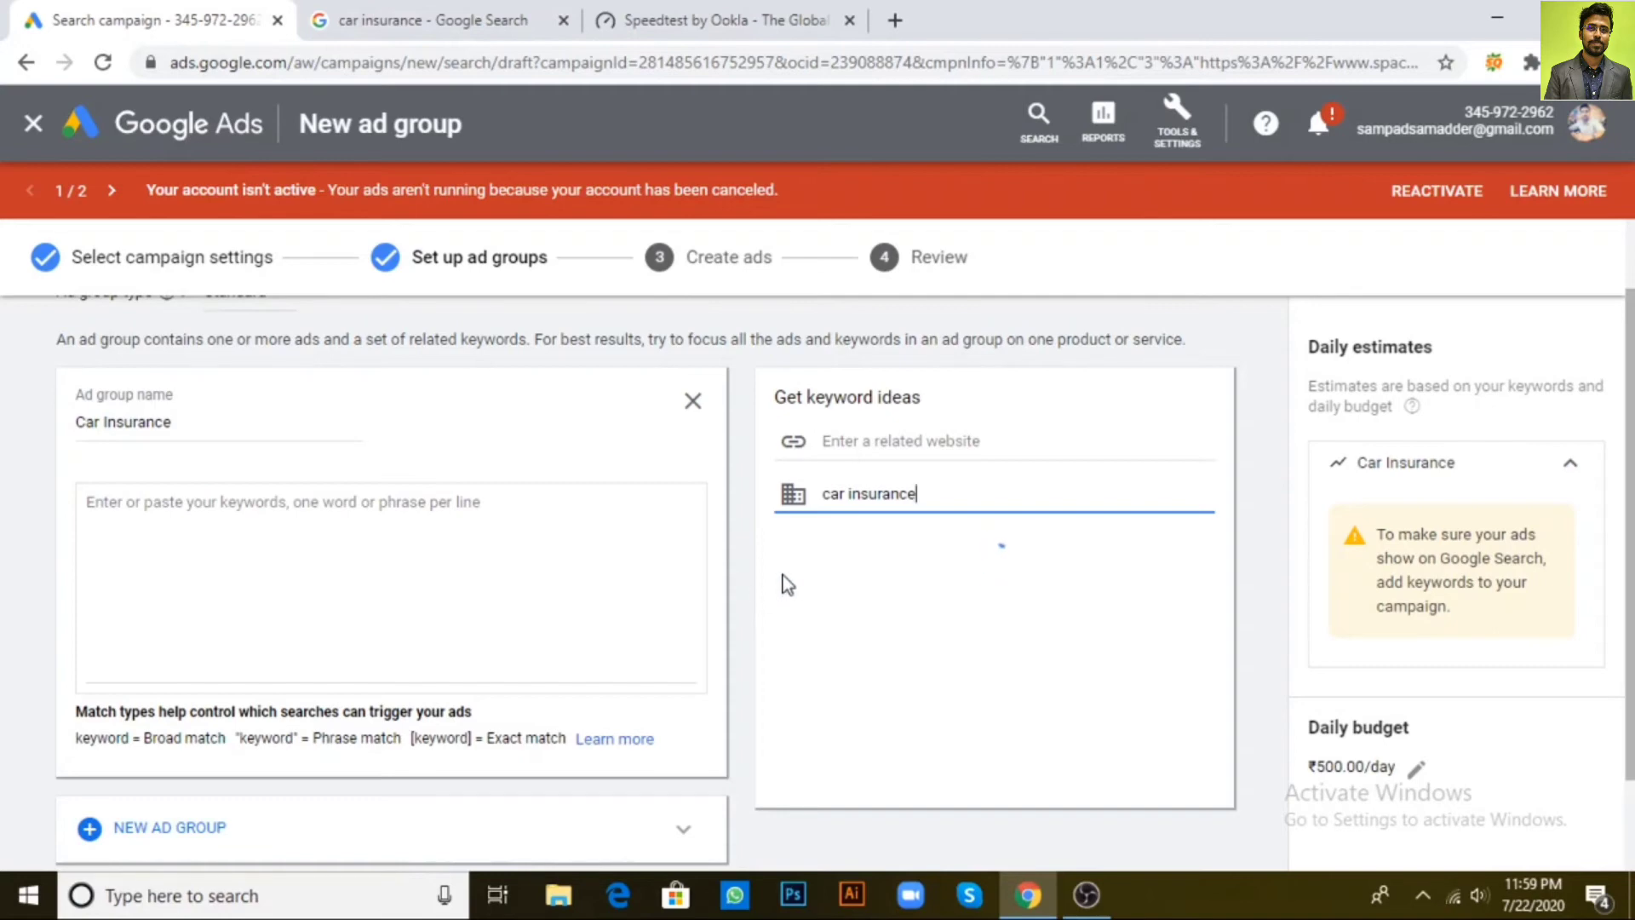
Add the suggested keywords cheap insurance quotes, car insurance rates and automobile insurance to the Car Insurance ad group
scroll(1013, 645, down, 2)
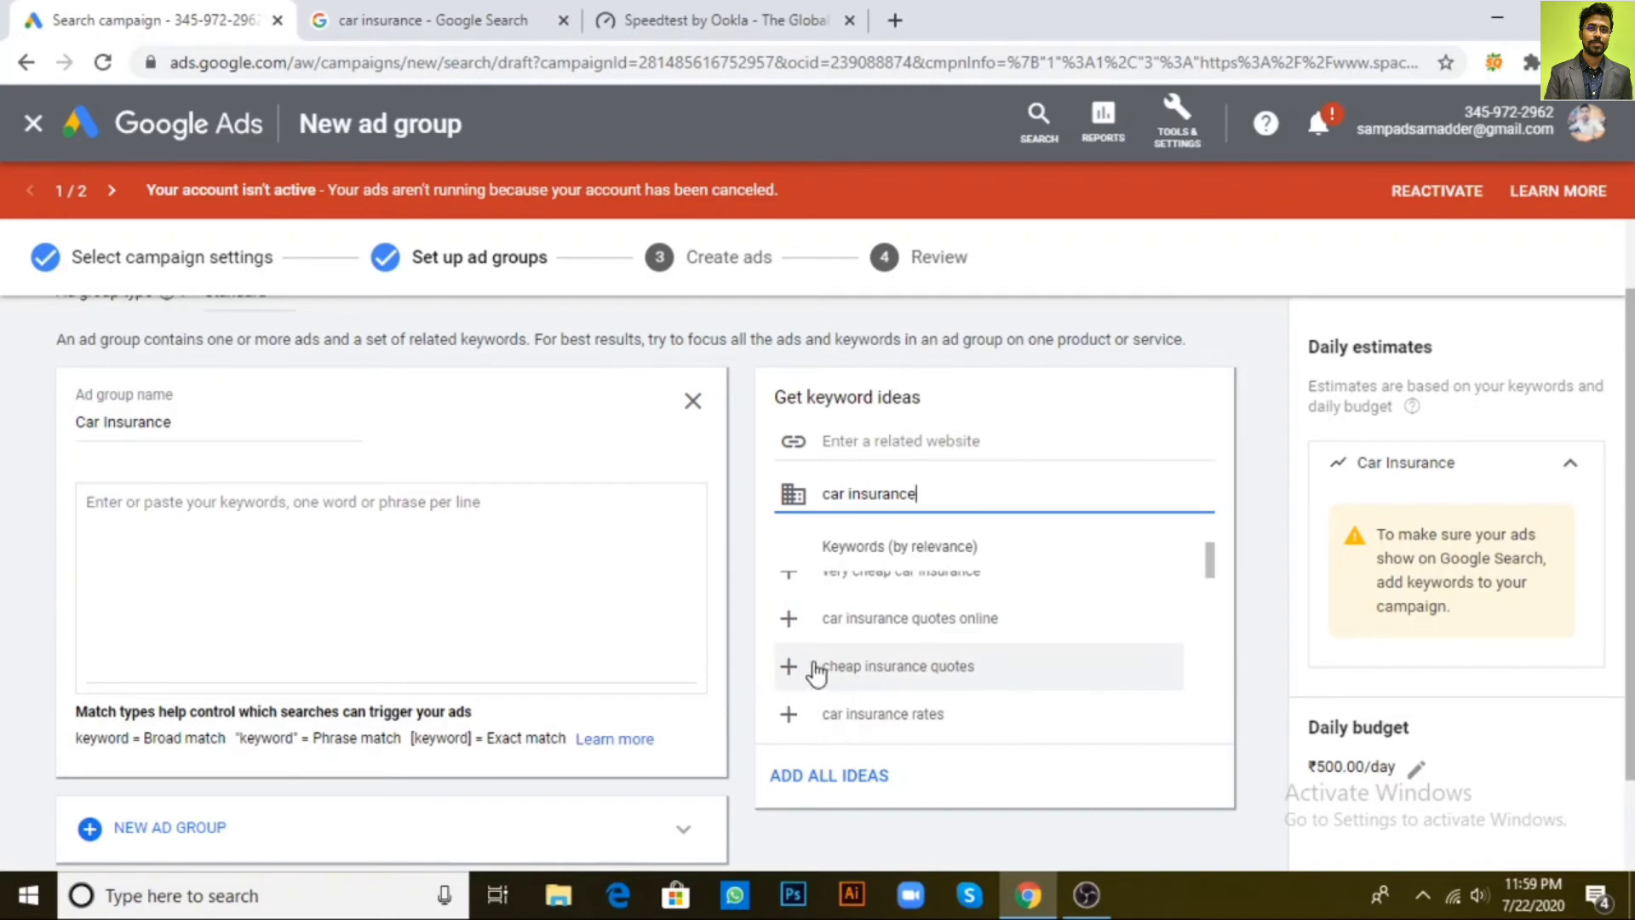
click(790, 668)
click(790, 668)
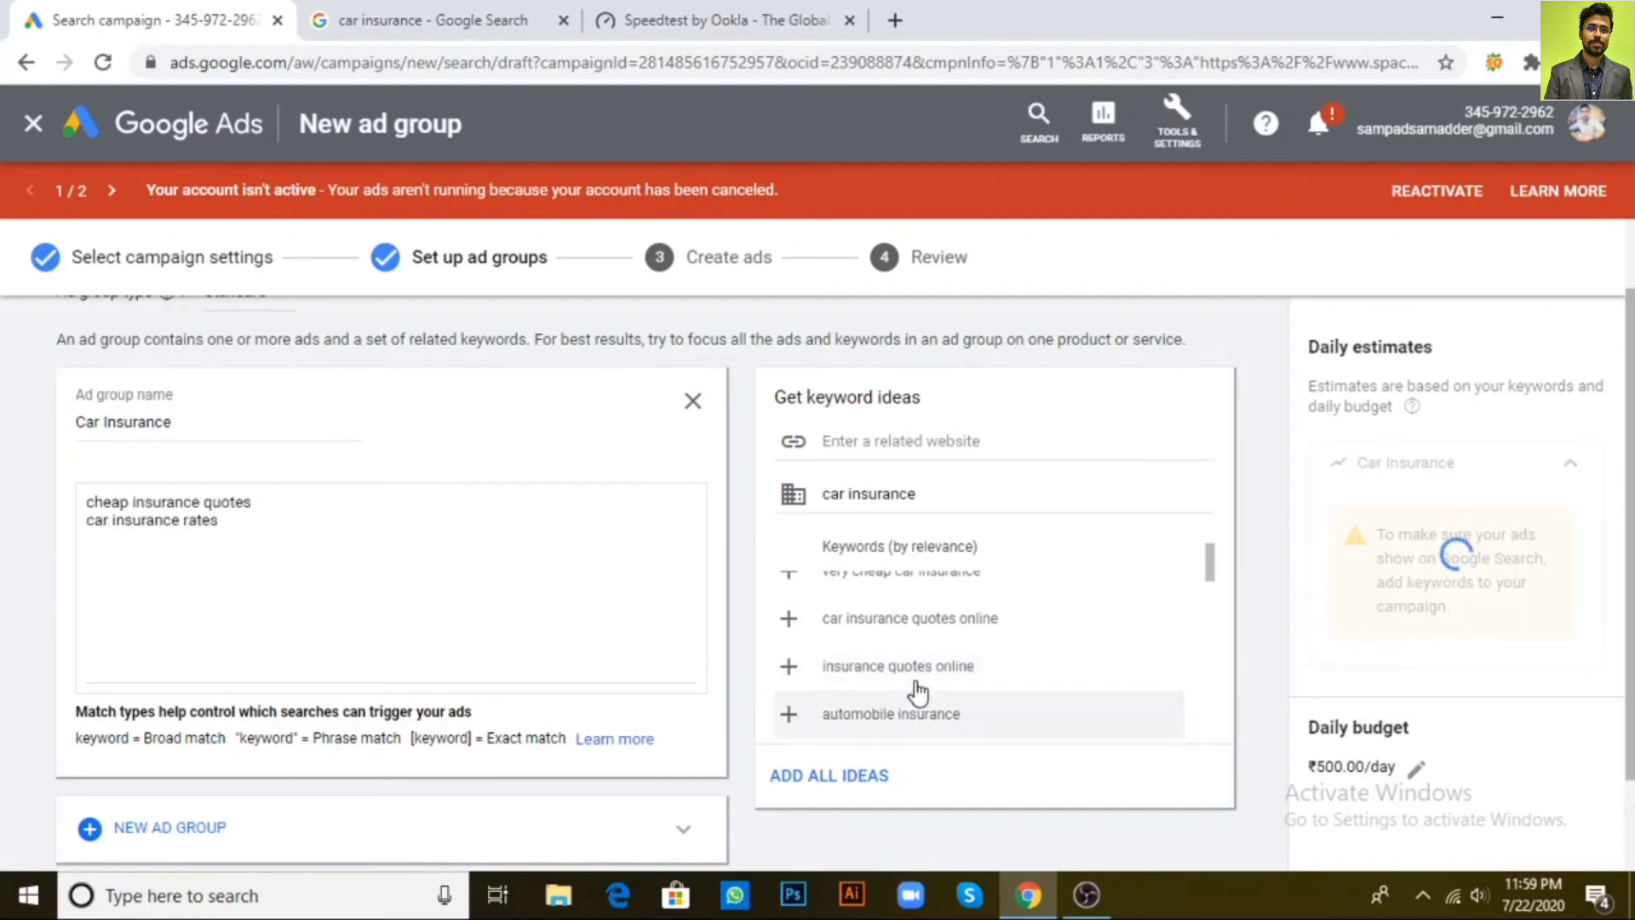
click(789, 716)
scroll(997, 694, up, 3)
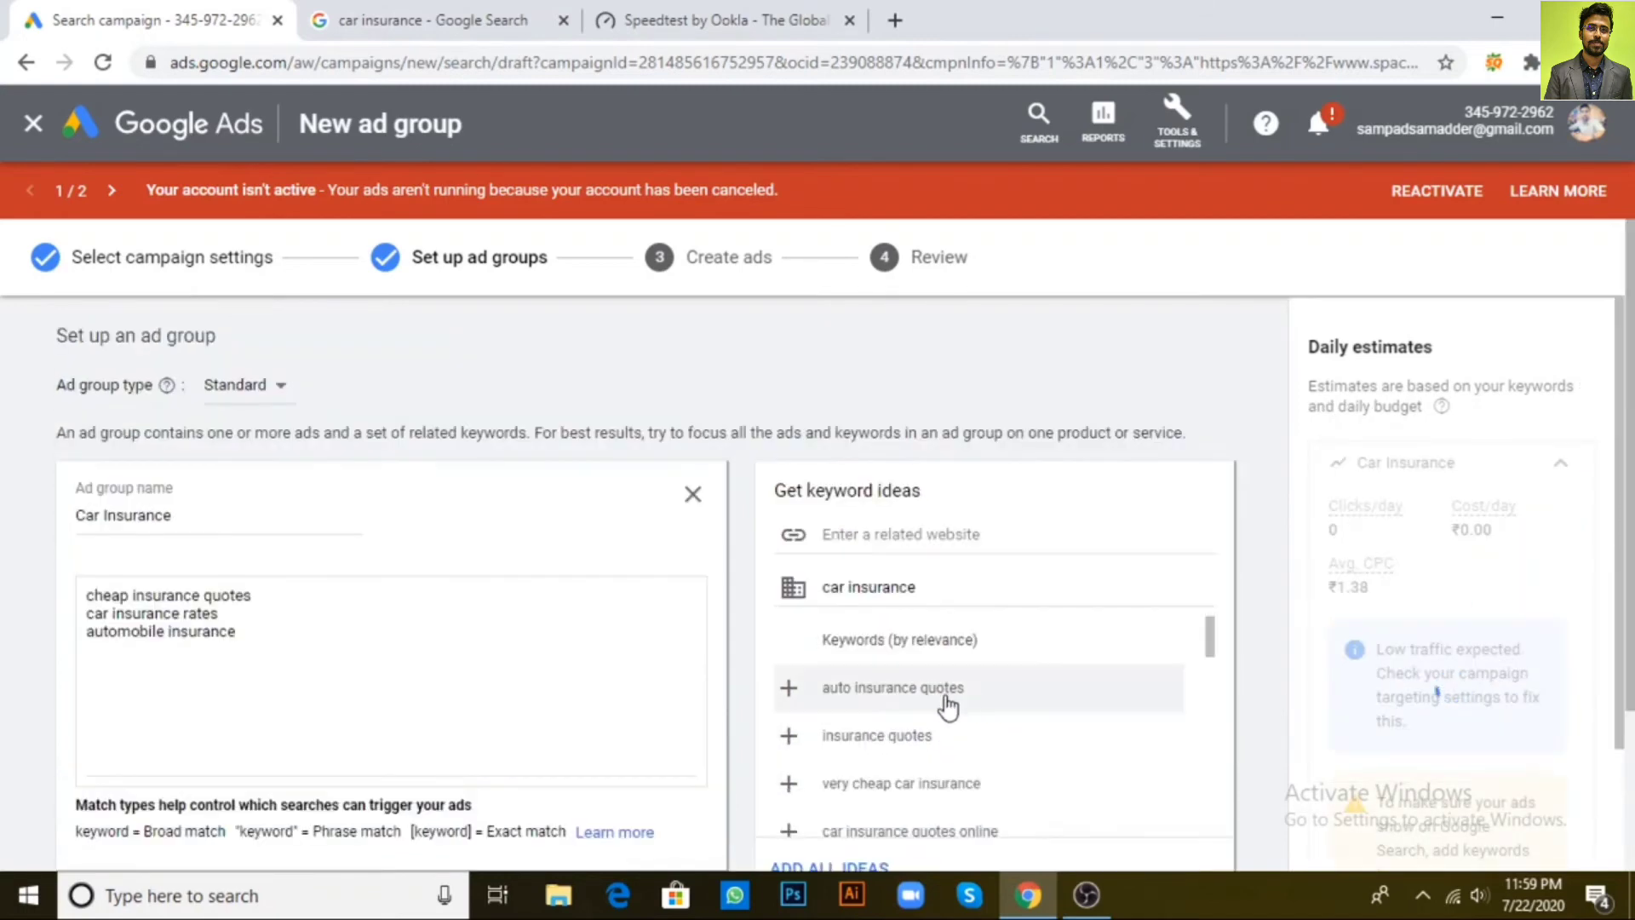
Add the suggested keywords insurance quotes, car insurance quotes online, auto quotes and buy car insurance to the Car Insurance ad group
click(791, 738)
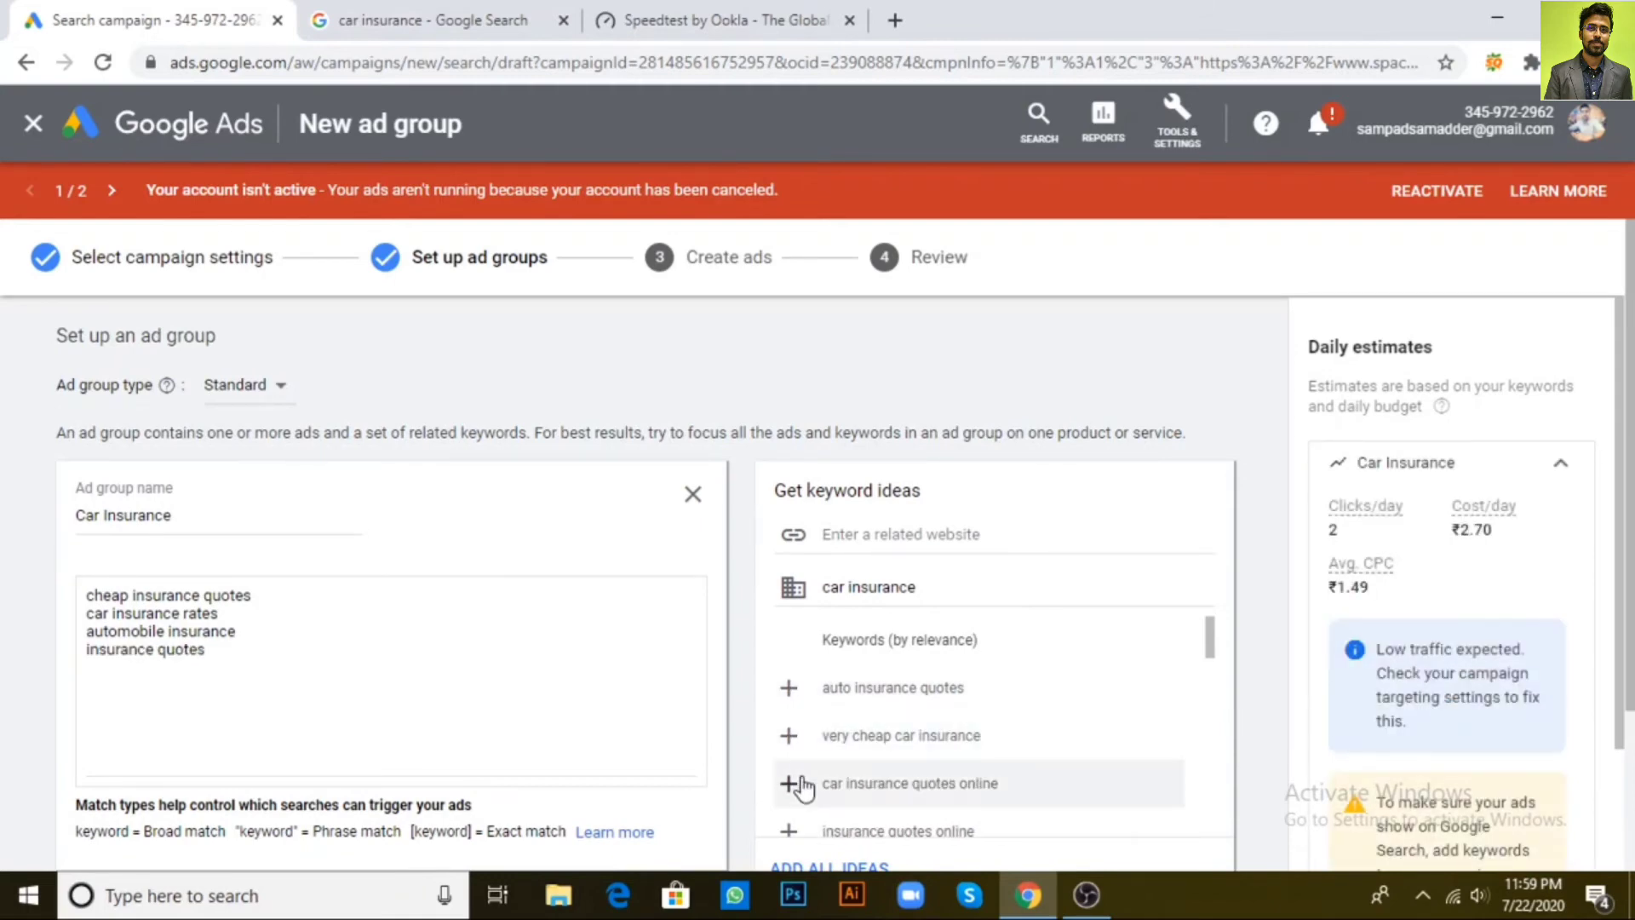
click(789, 783)
scroll(979, 707, down, 2)
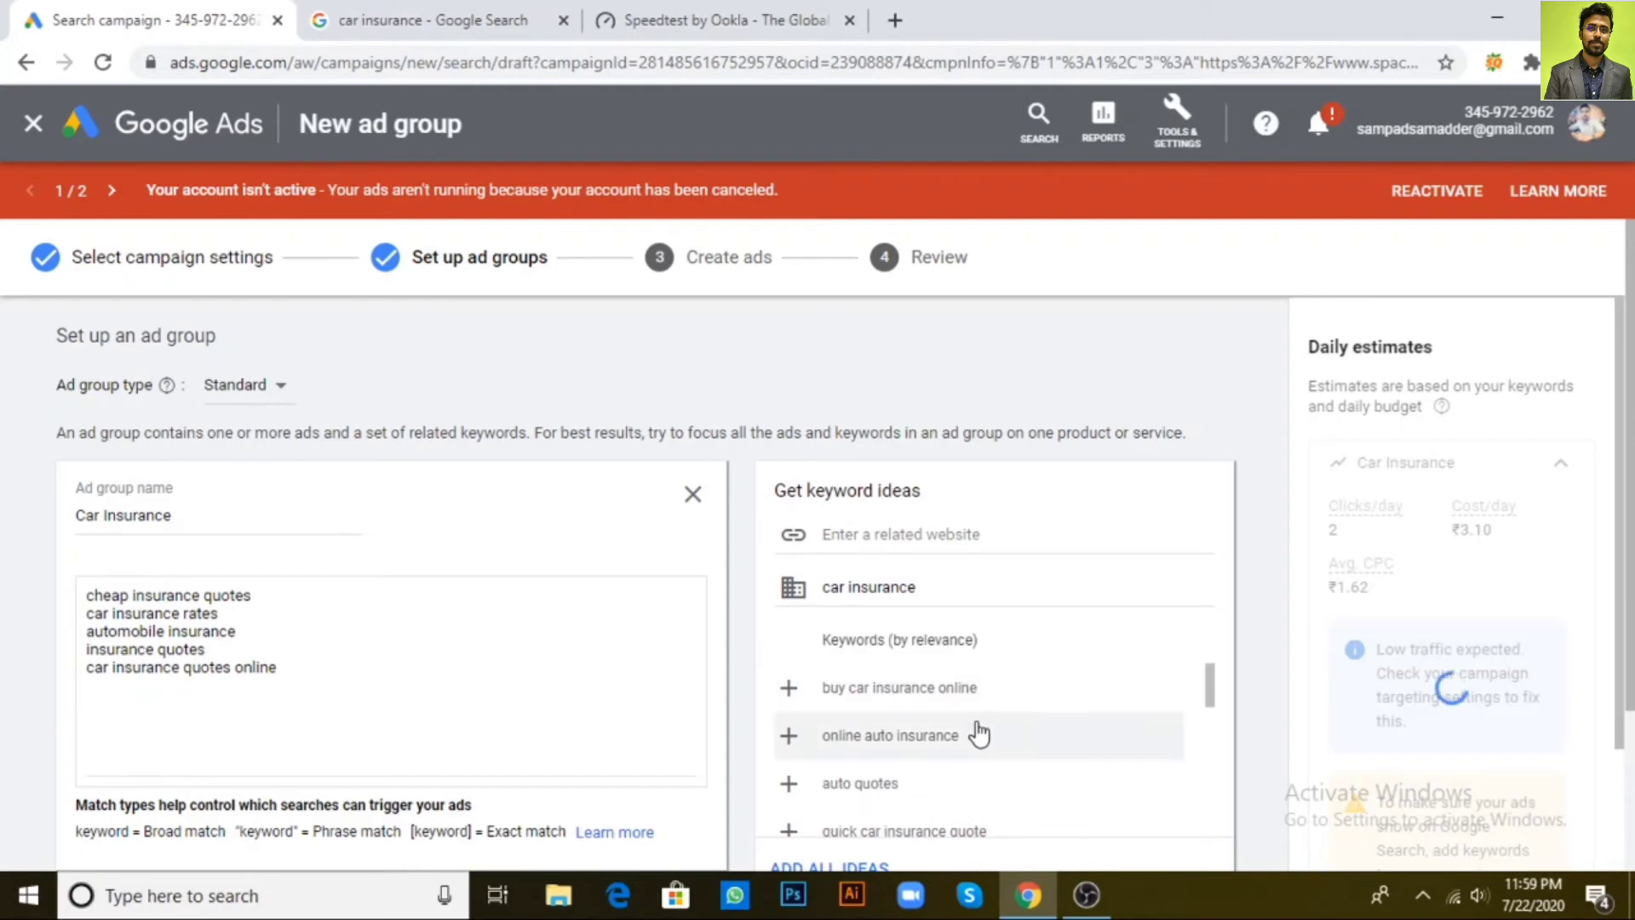
click(791, 785)
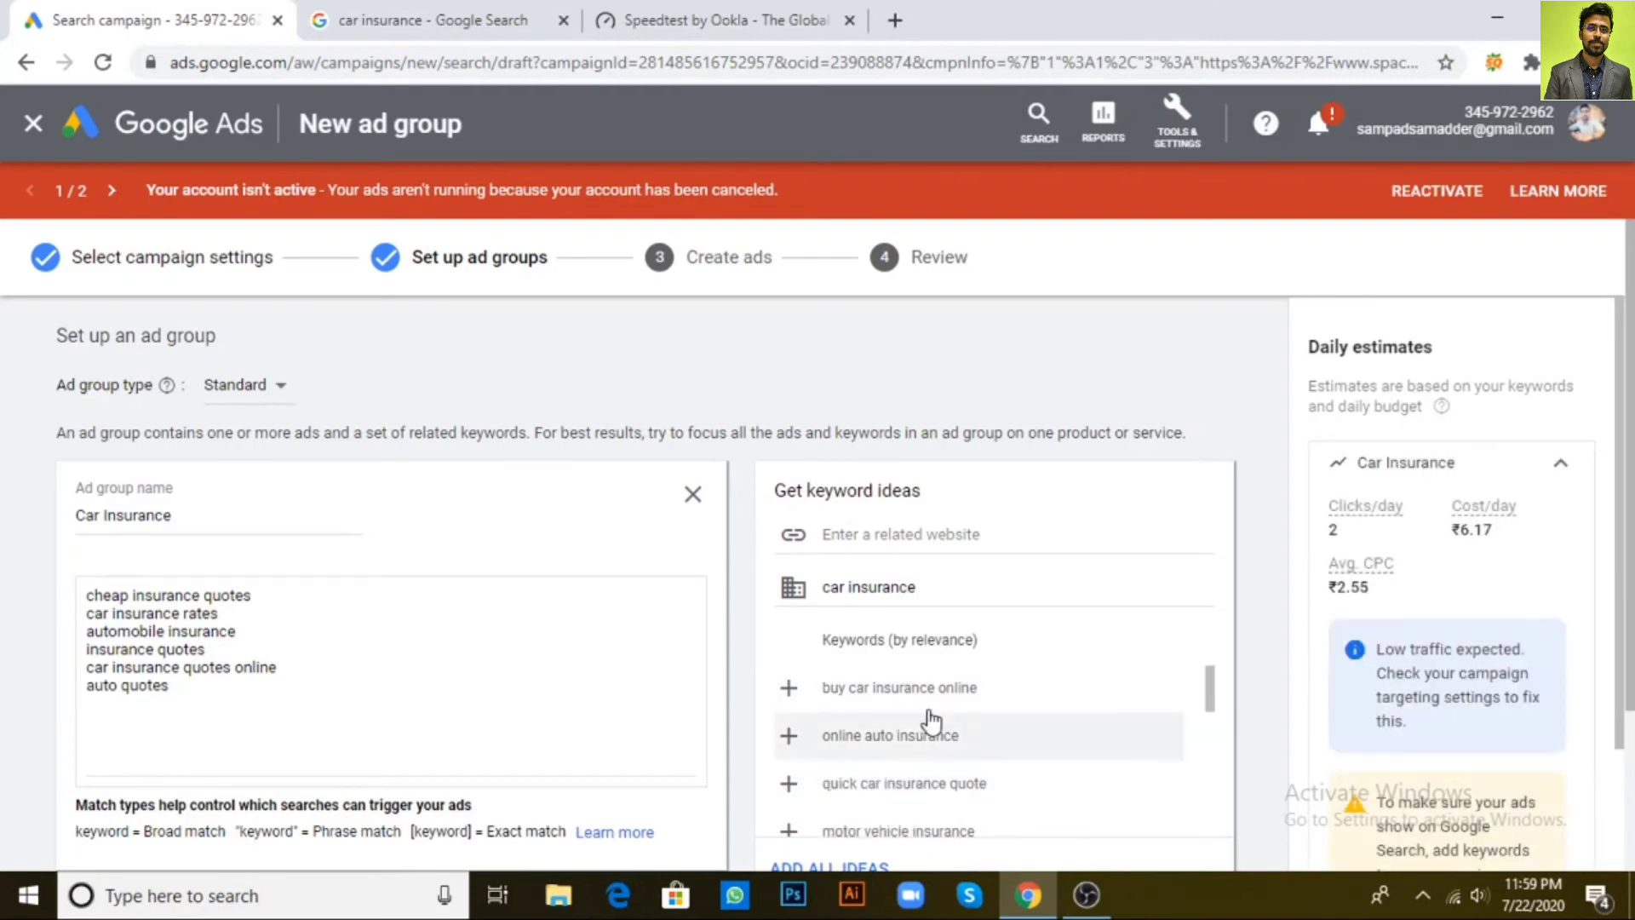
scroll(971, 733, down, 3)
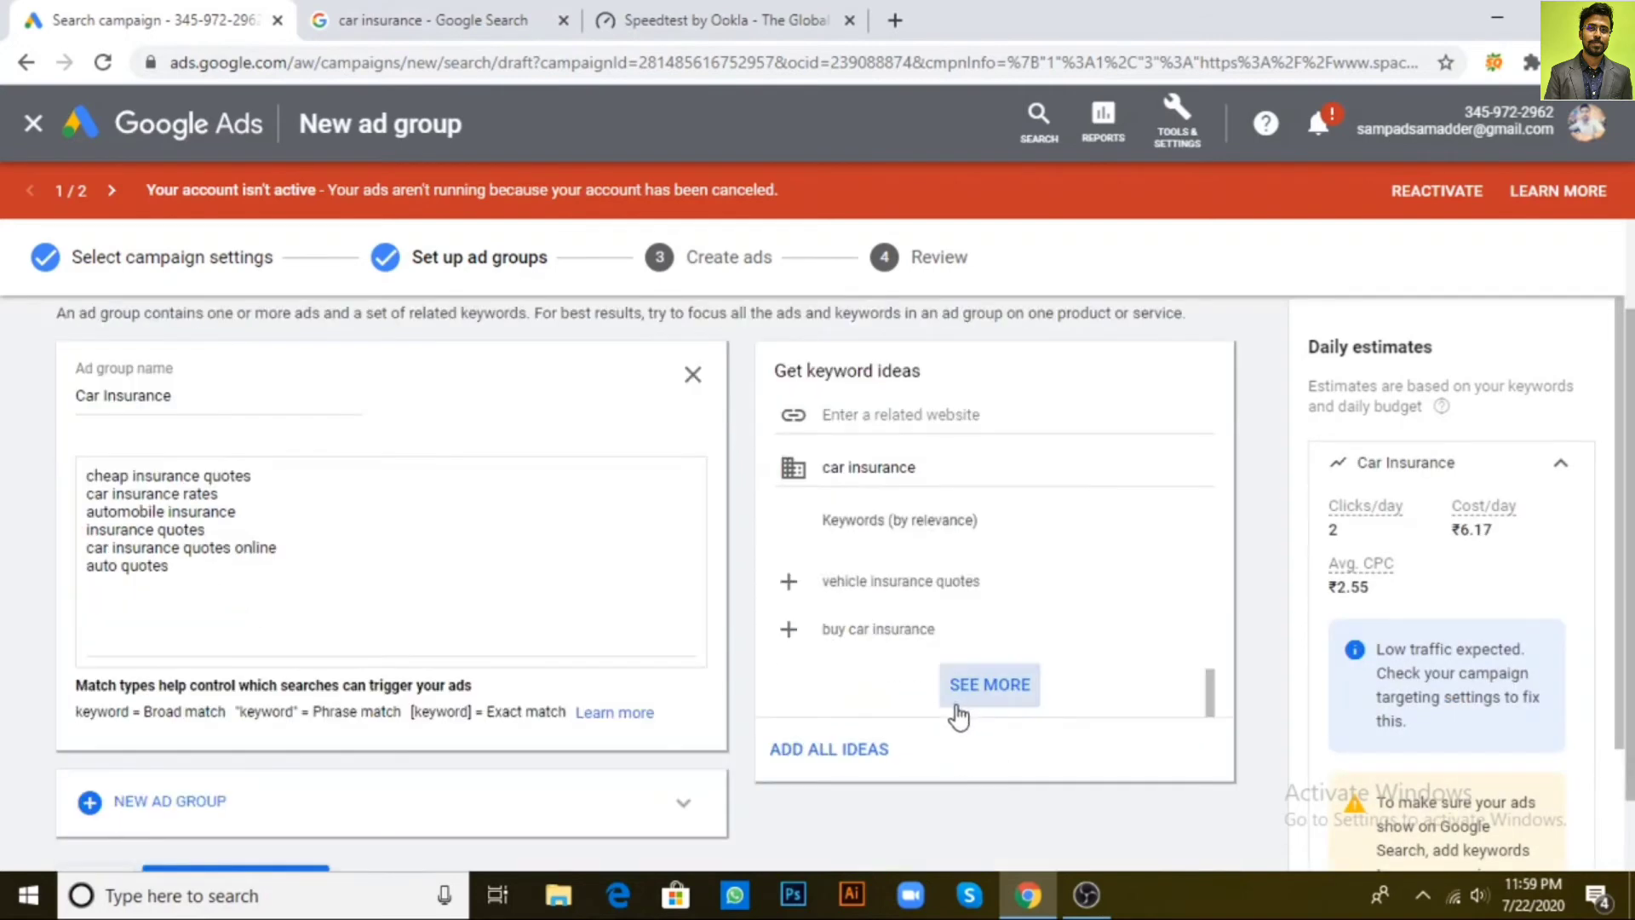
click(789, 629)
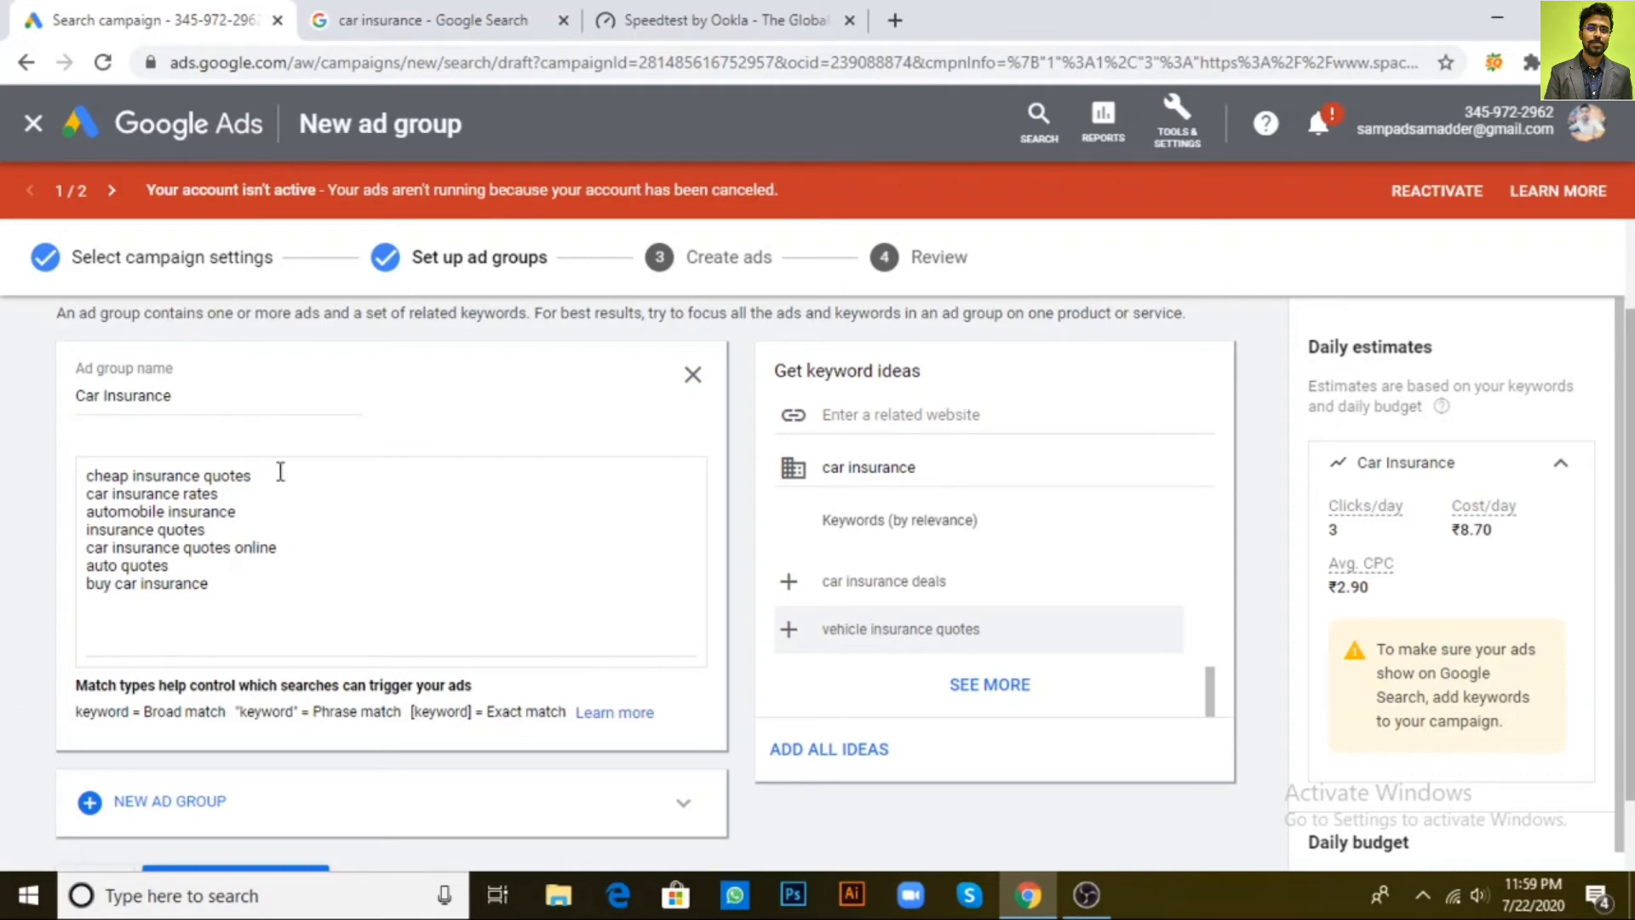
Prefix the keyword car insurance rates with a plus sign and enclose automobile insurance in double quotation marks
click(91, 482)
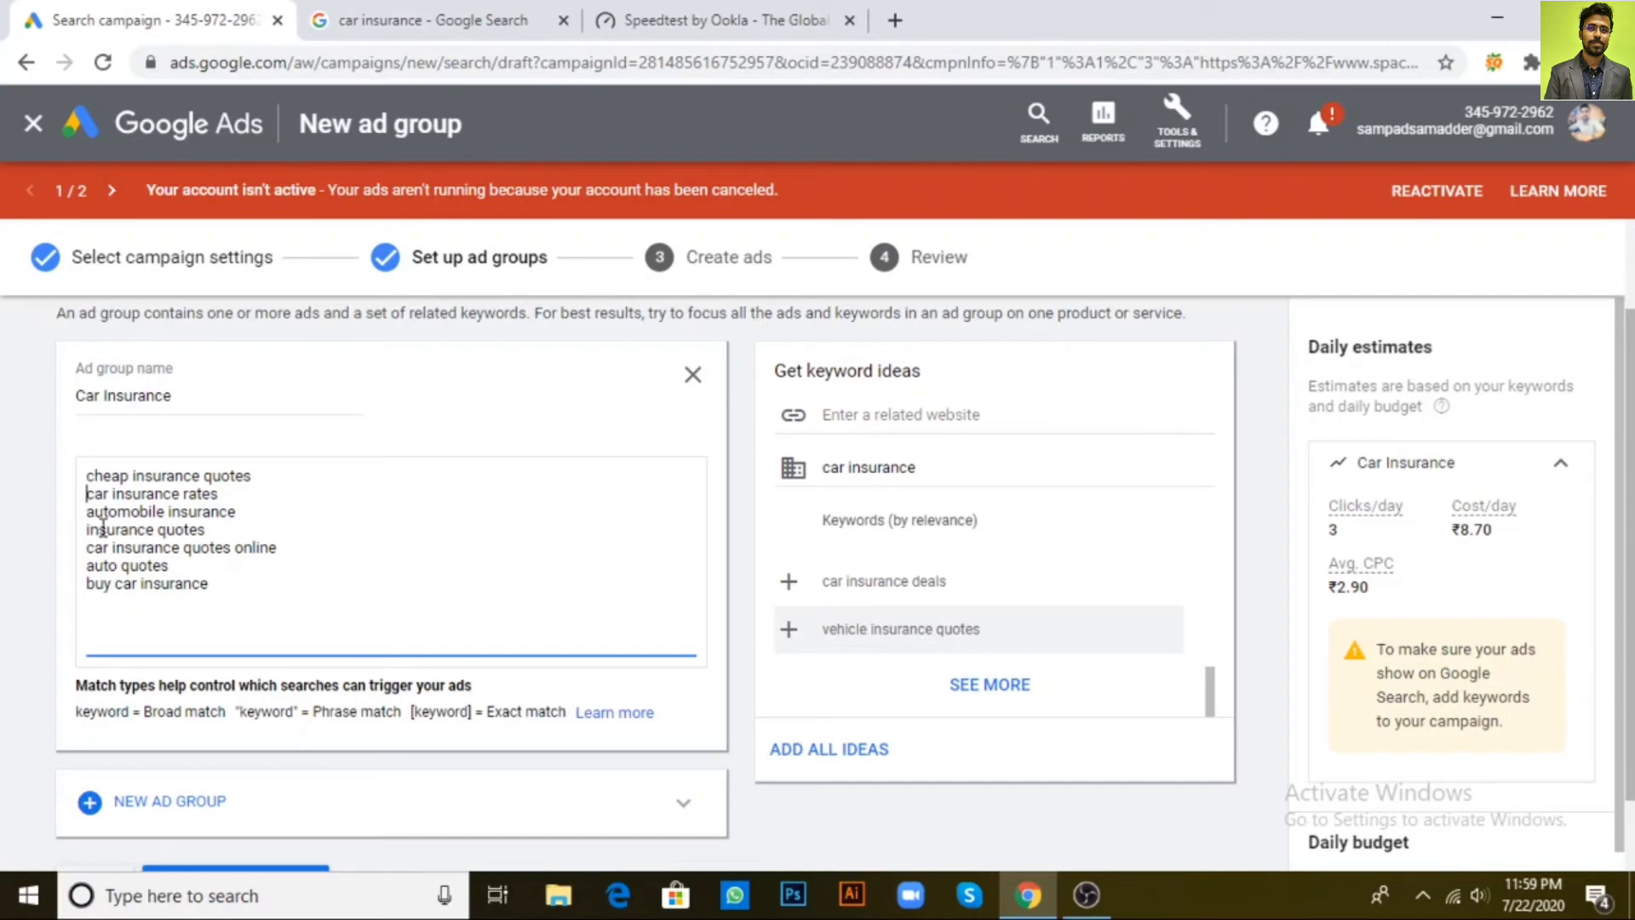
text(+)
click(88, 512)
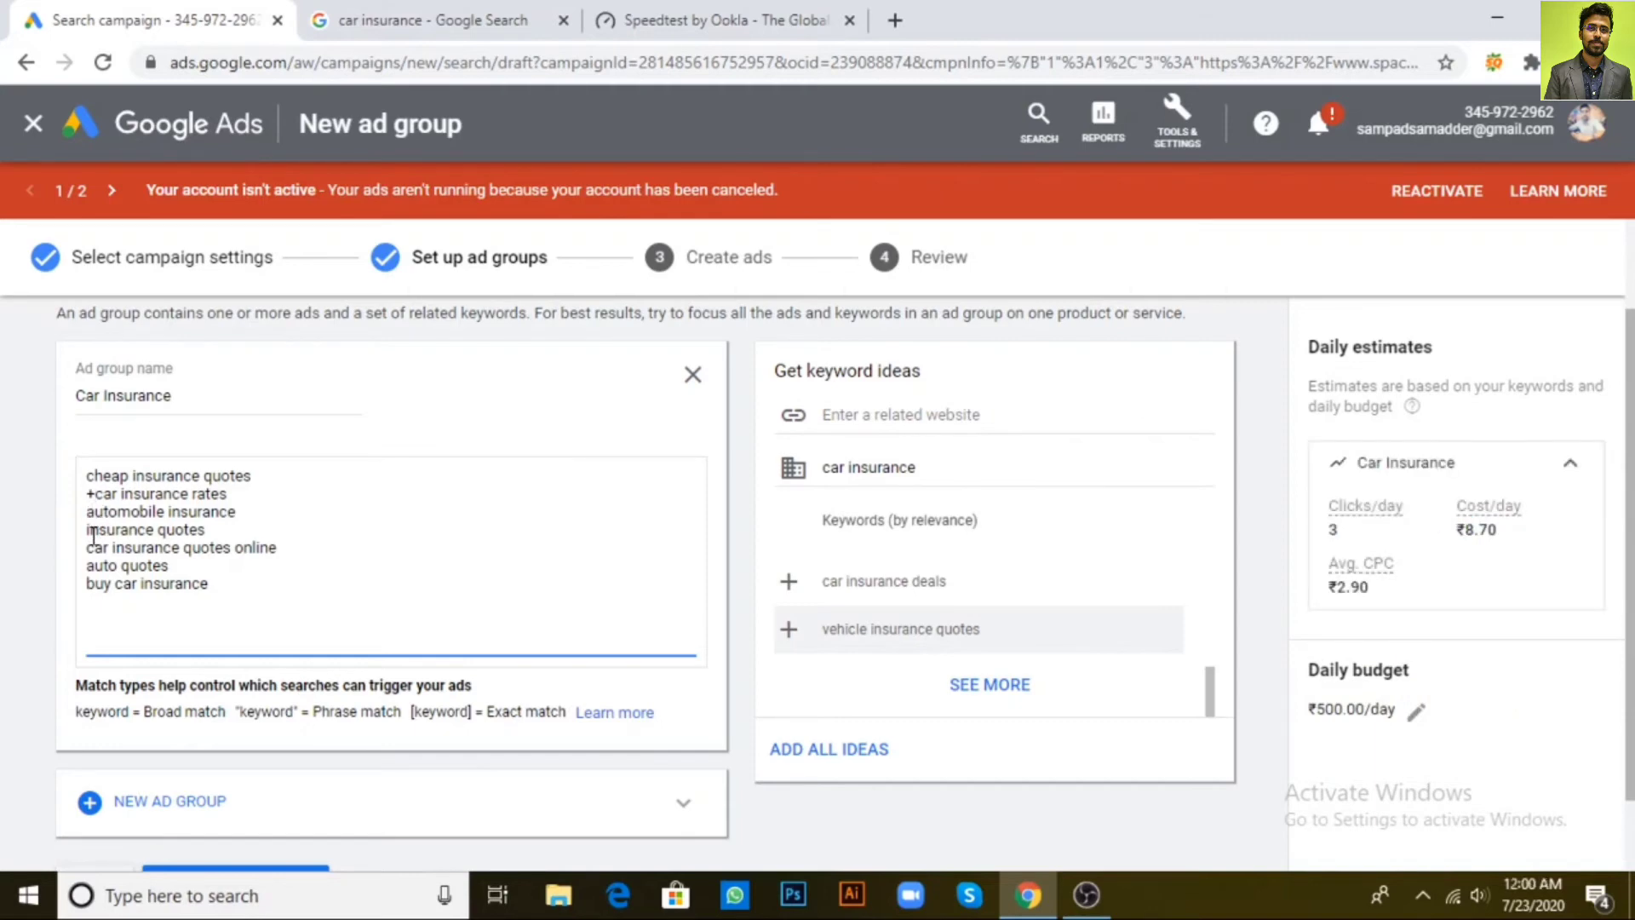
text(")
click(264, 518)
text(")
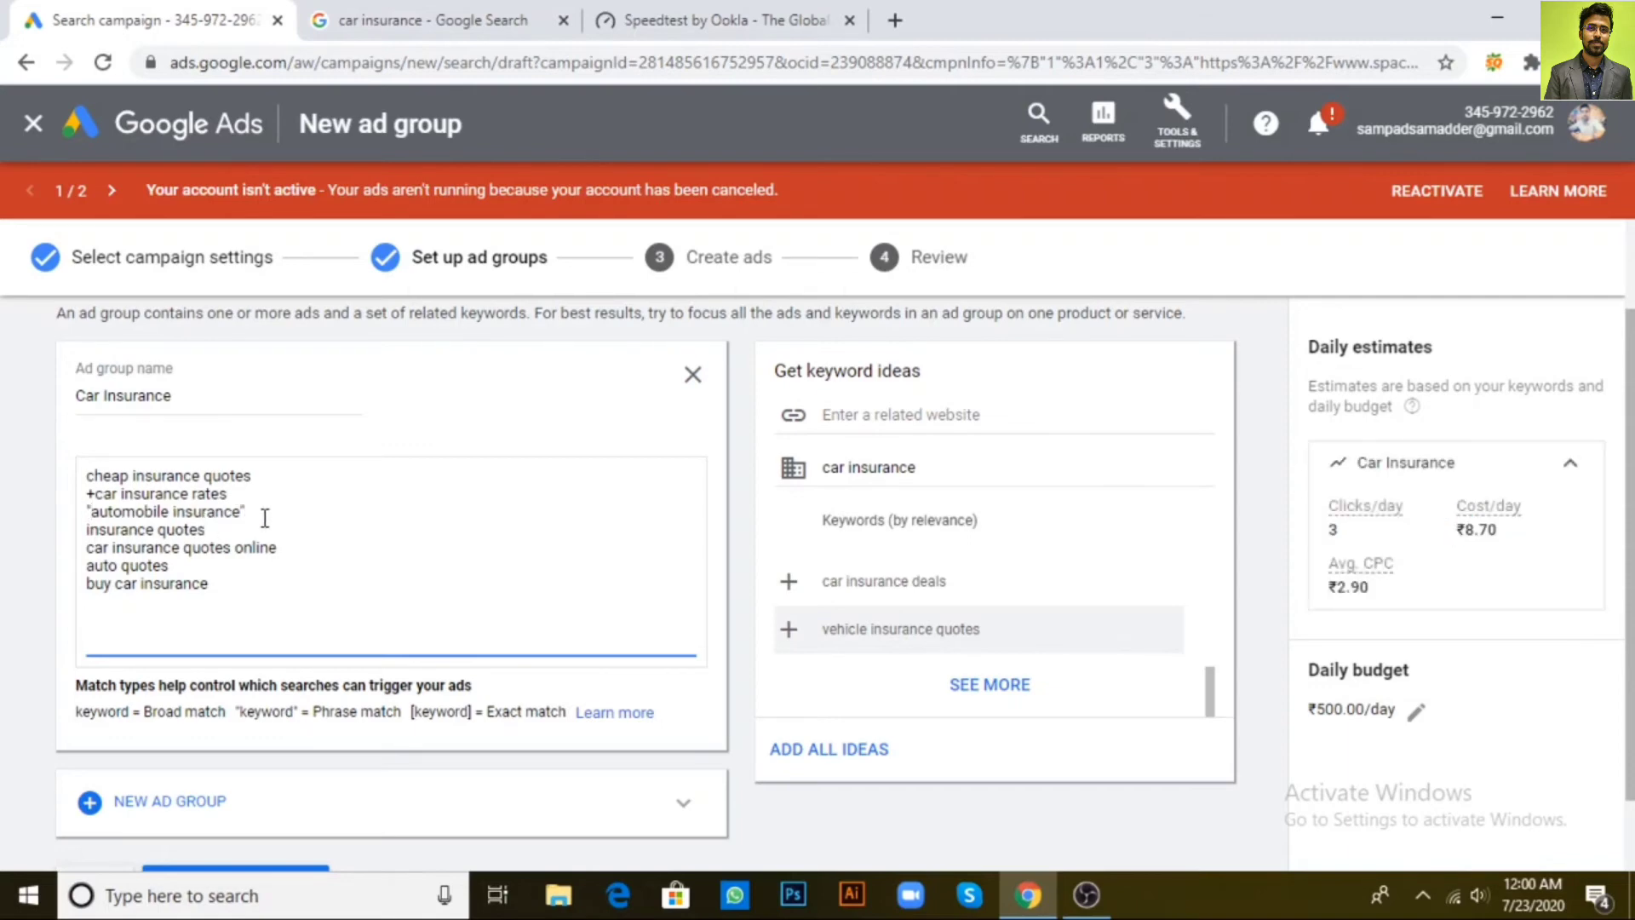
Prefix the keyword insurance quotes with a minus sign, and save the ad group to continue to ad creation
click(85, 531)
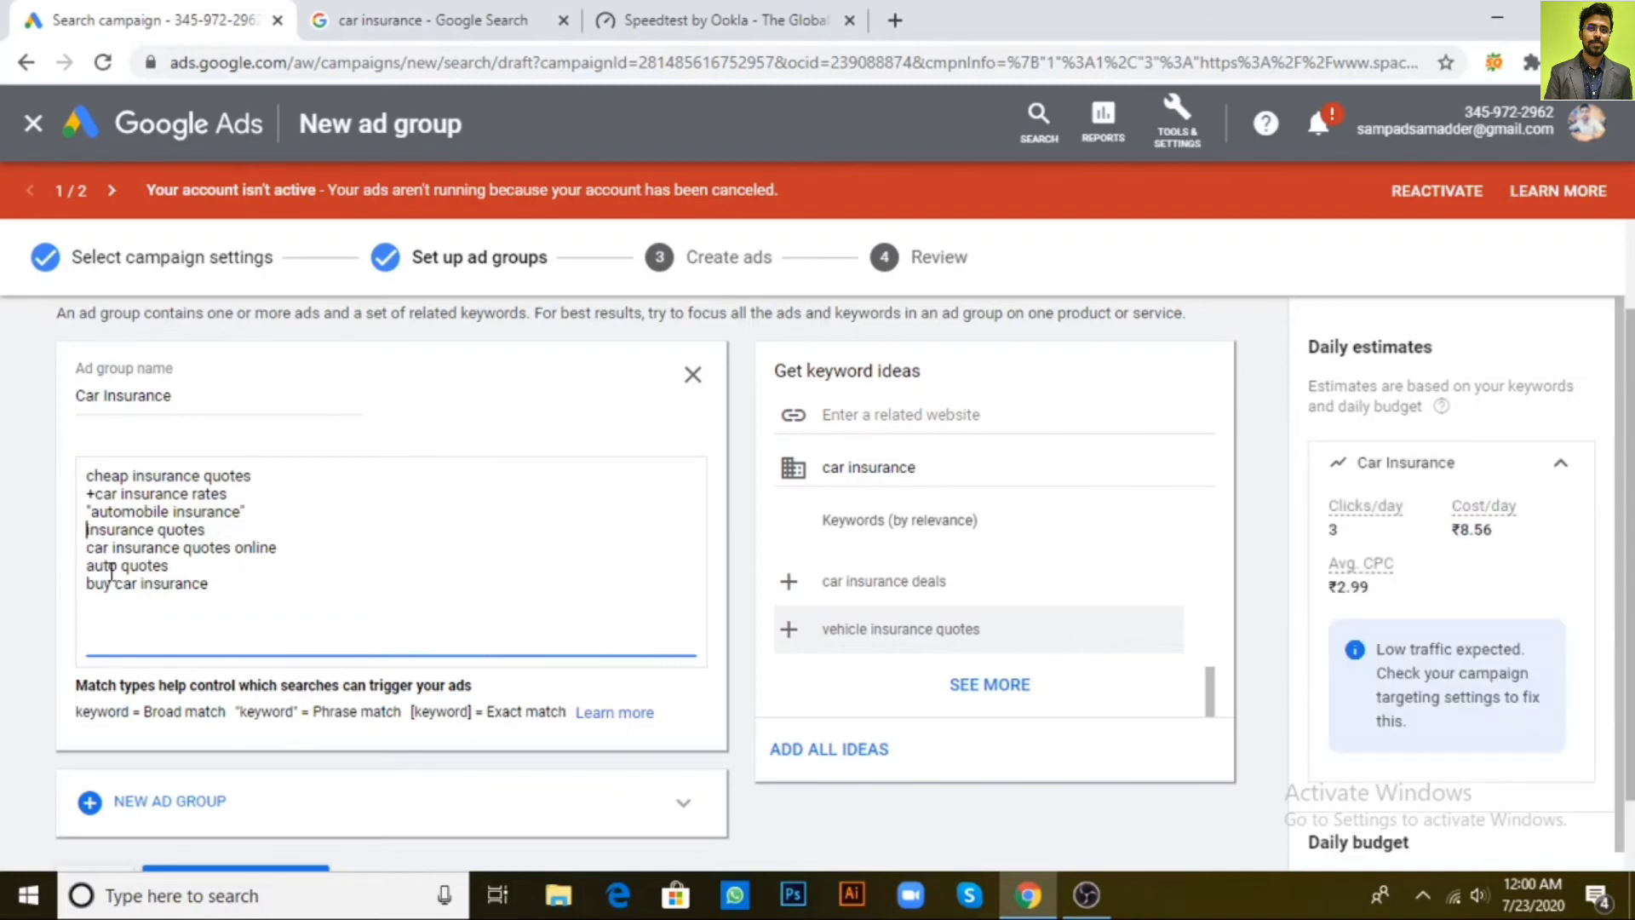
text([)
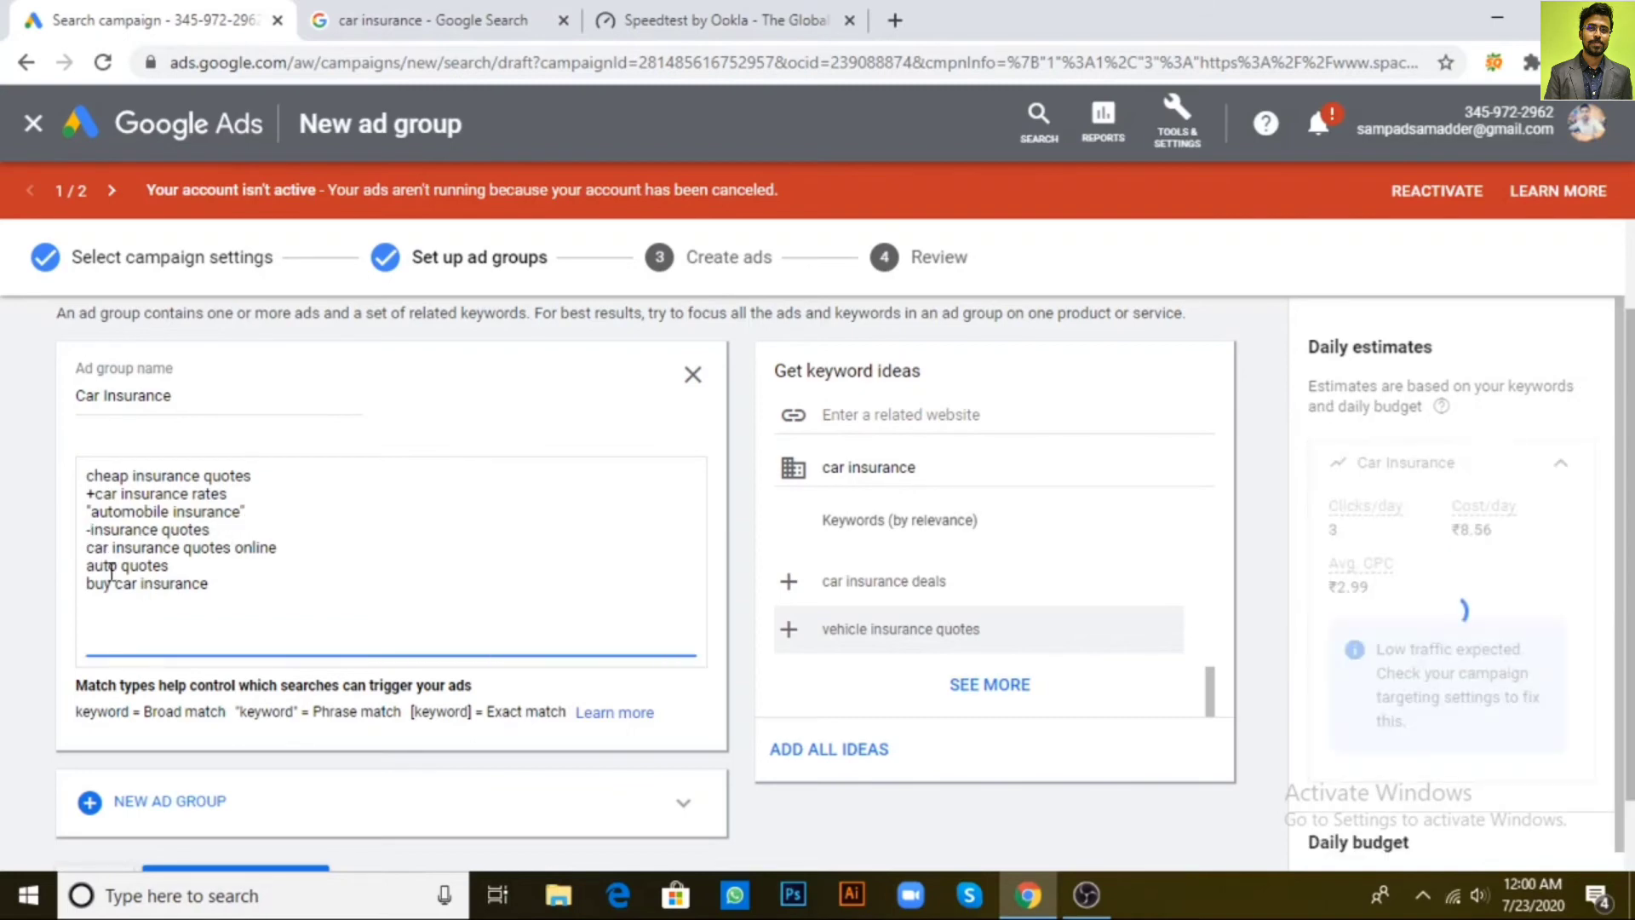
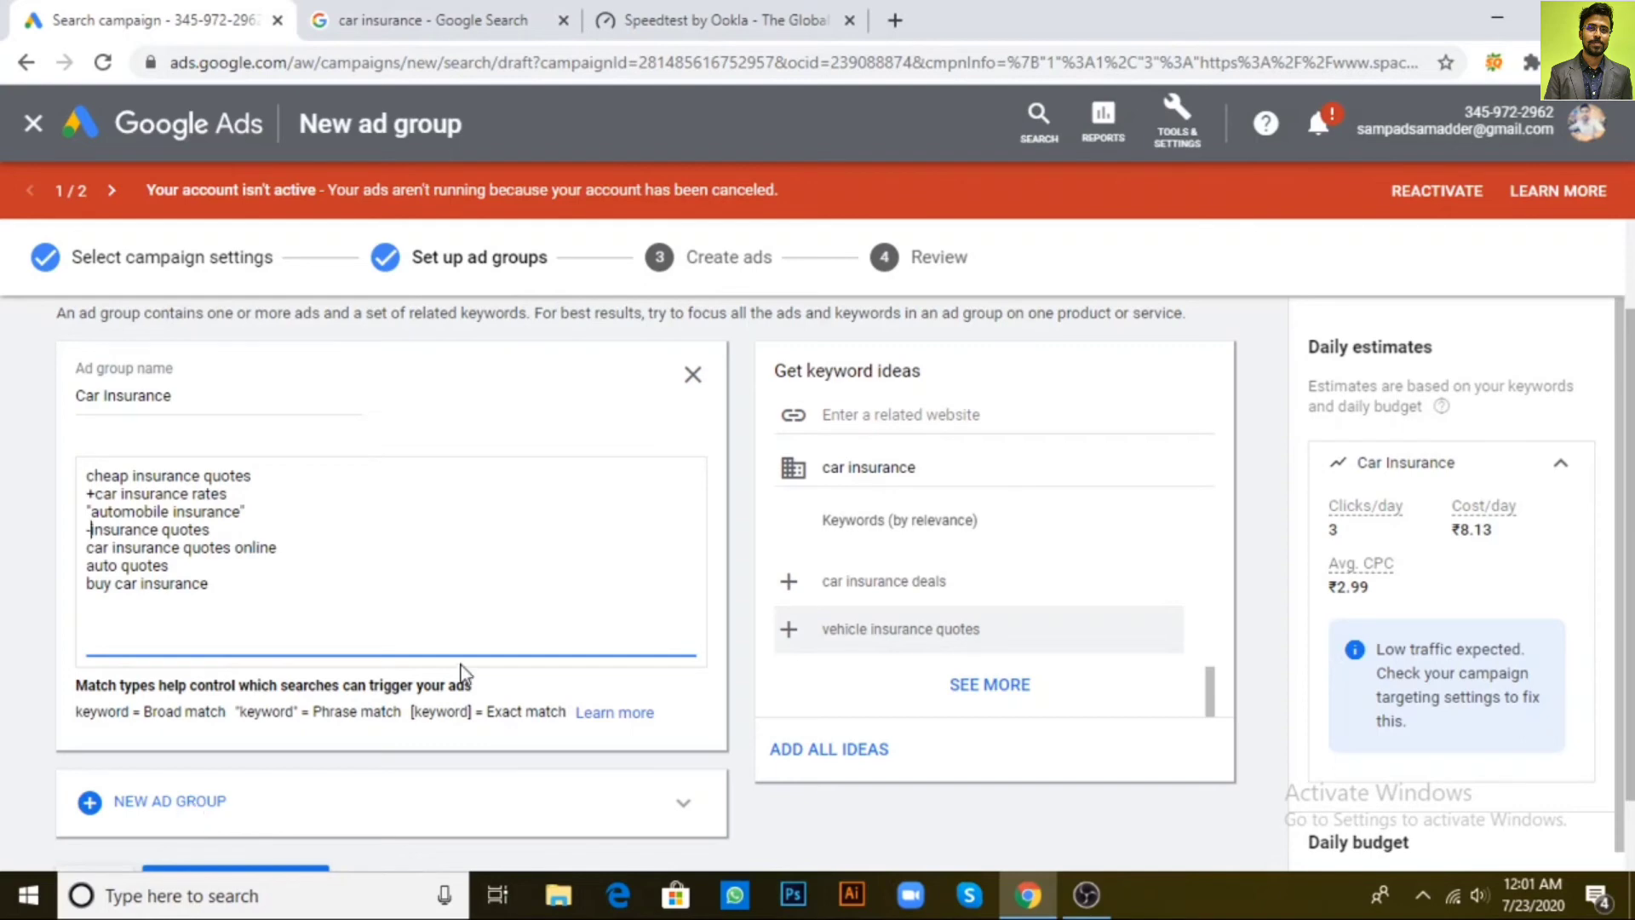
scroll(458, 682, down, 1)
click(265, 797)
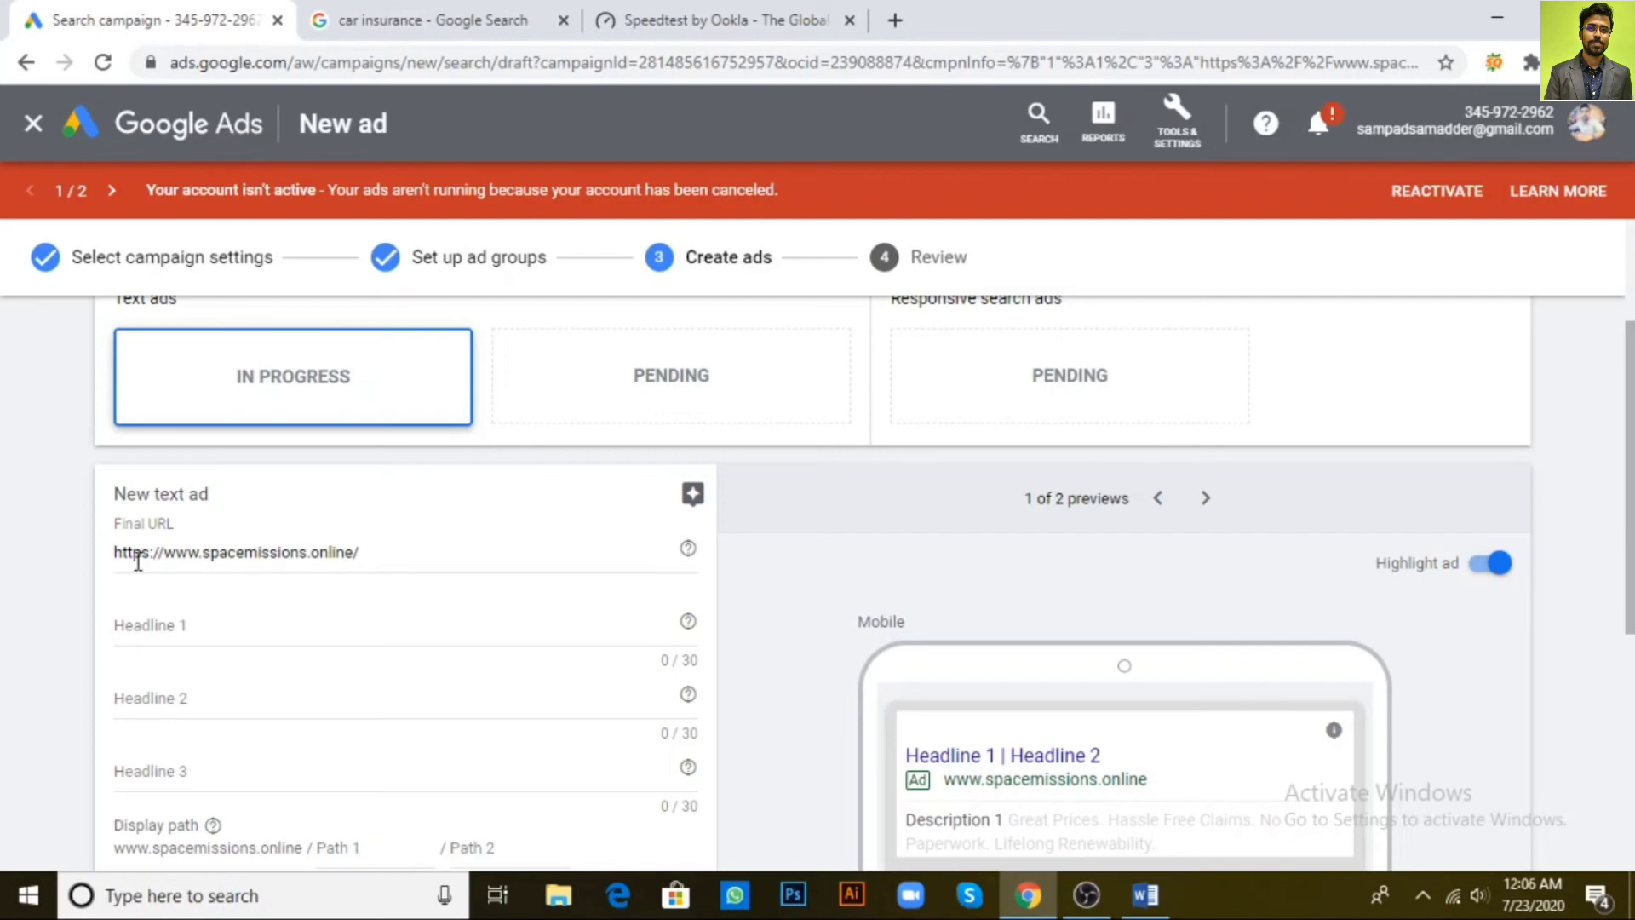
Copy the title "Car Insurance : Buy or Renew Car Insurance Online" from the Word document into Headline 1 of the new text ad
drag(118, 554, 380, 562)
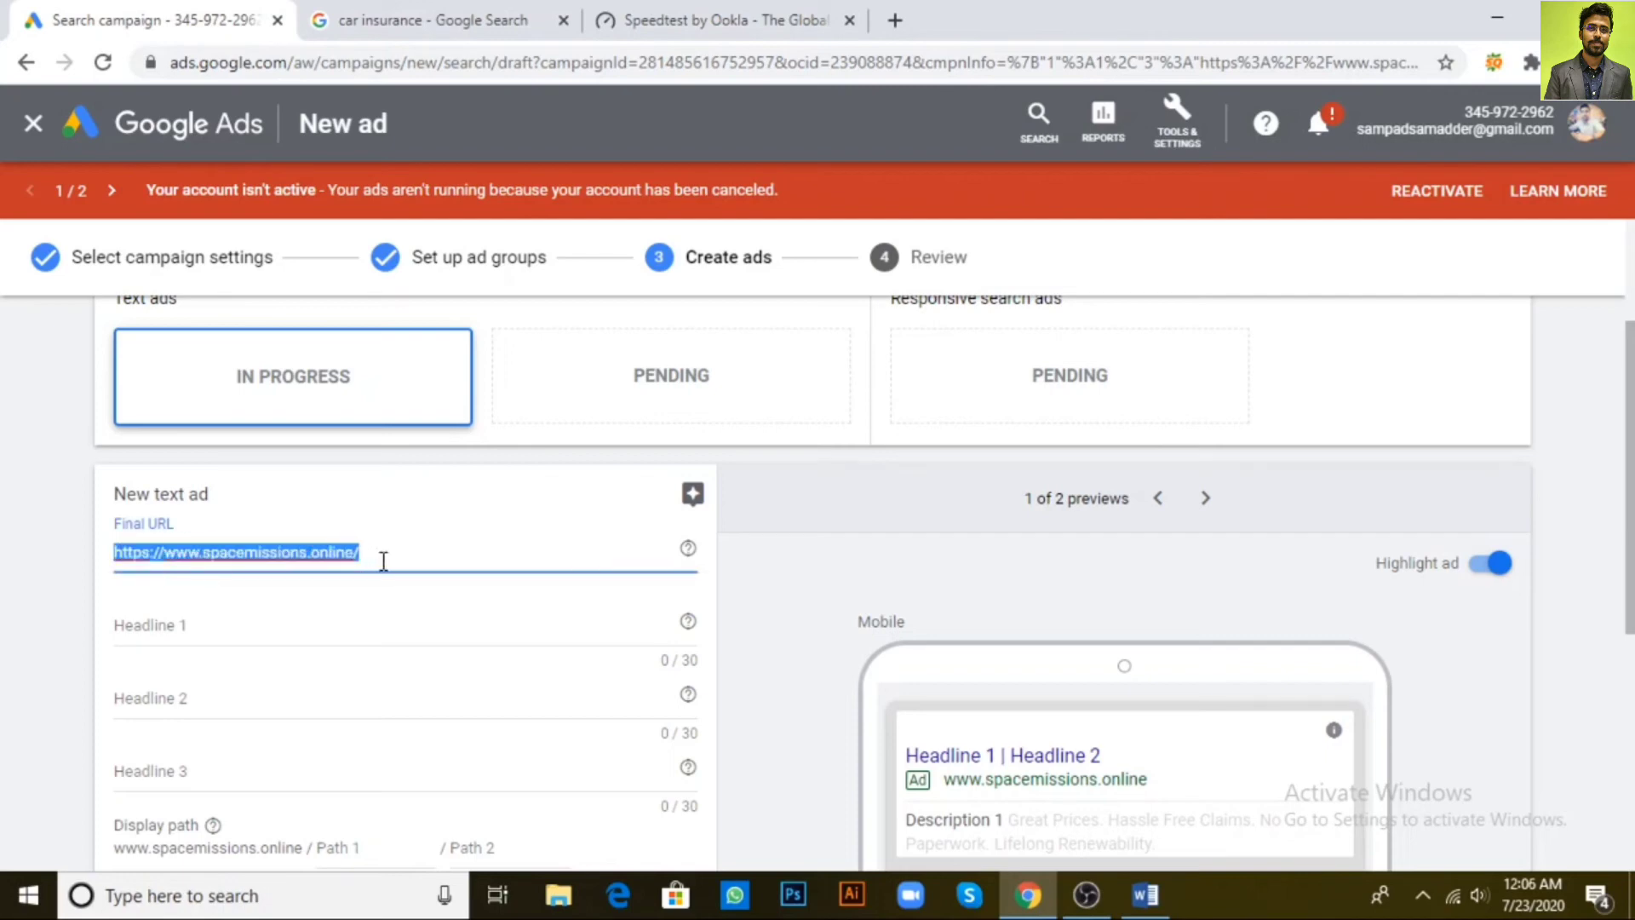
click(416, 558)
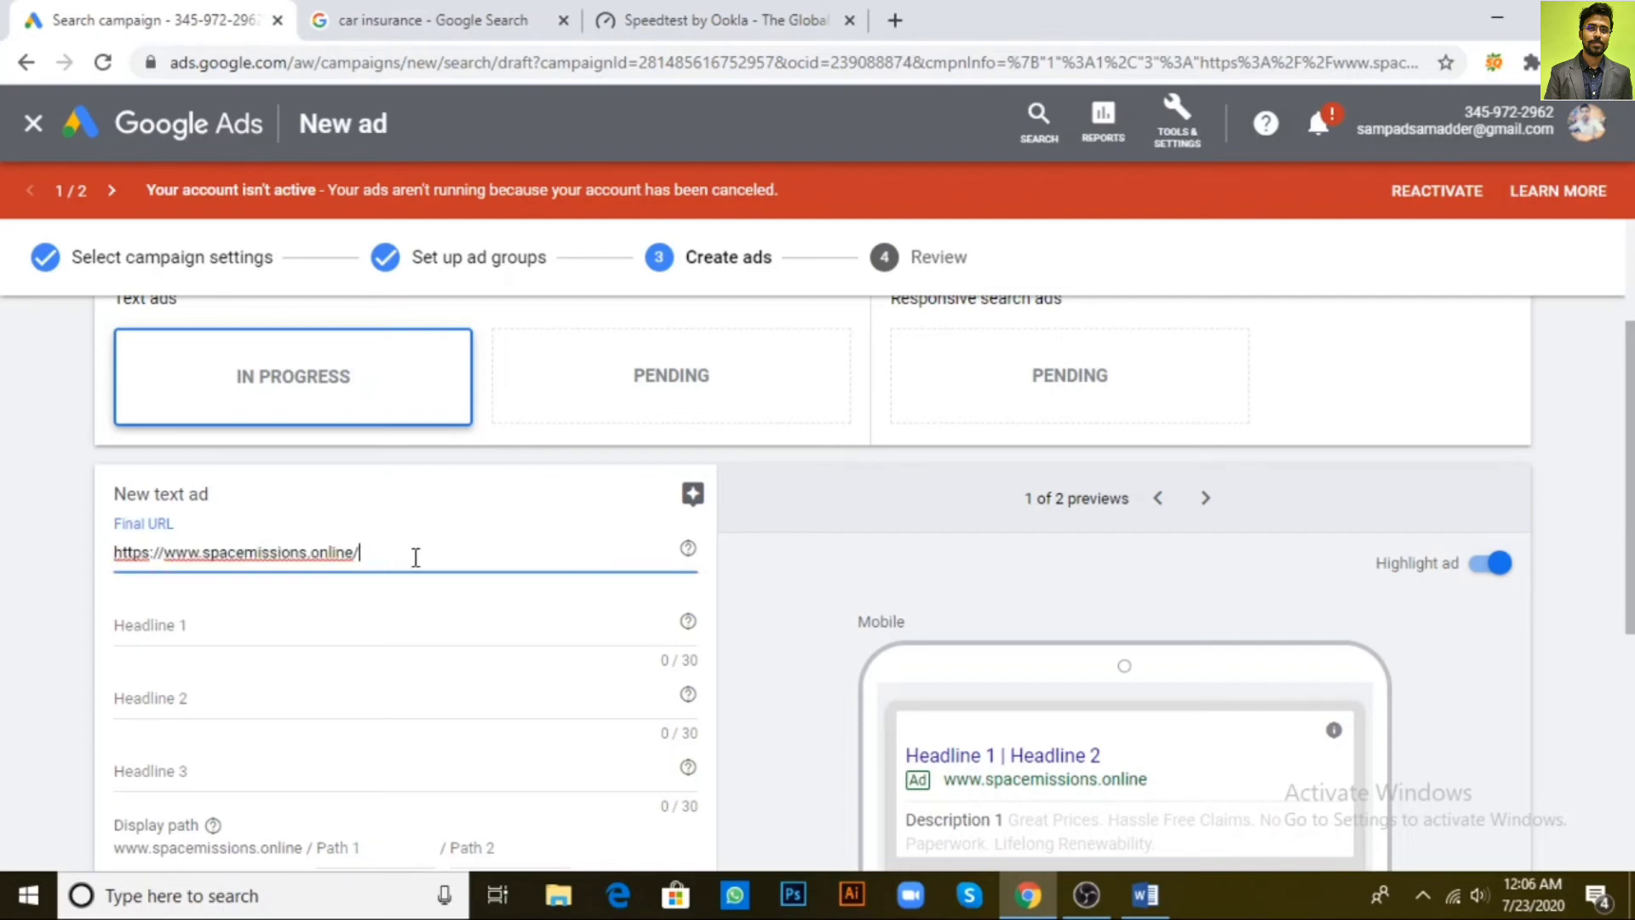
scroll(382, 580, up, 1)
scroll(382, 580, down, 3)
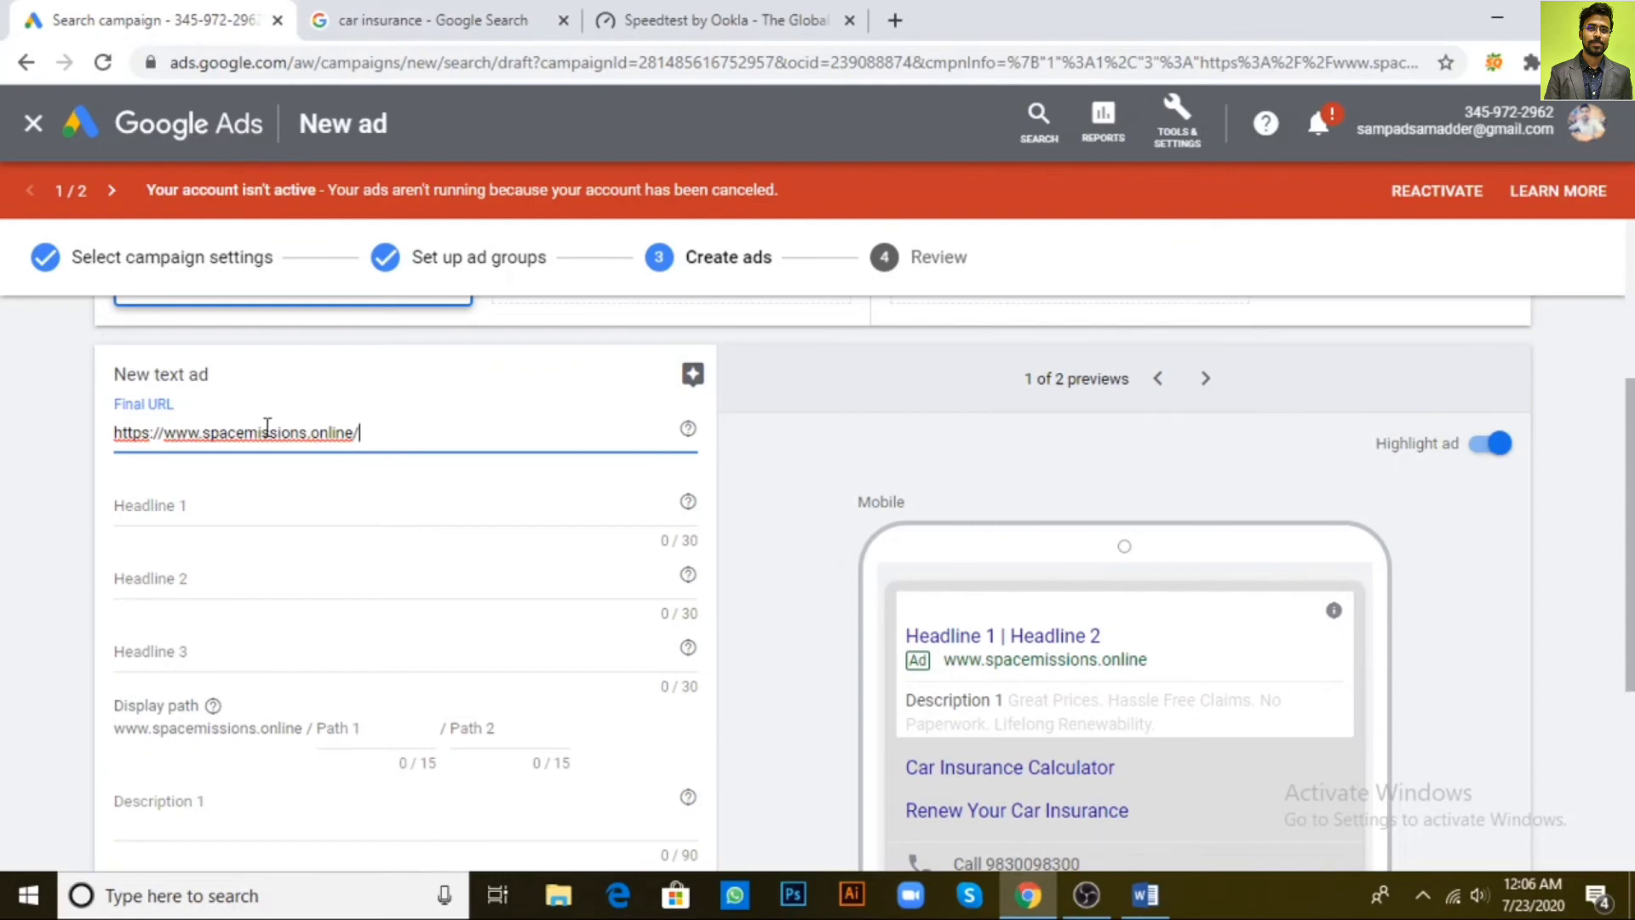
click(288, 514)
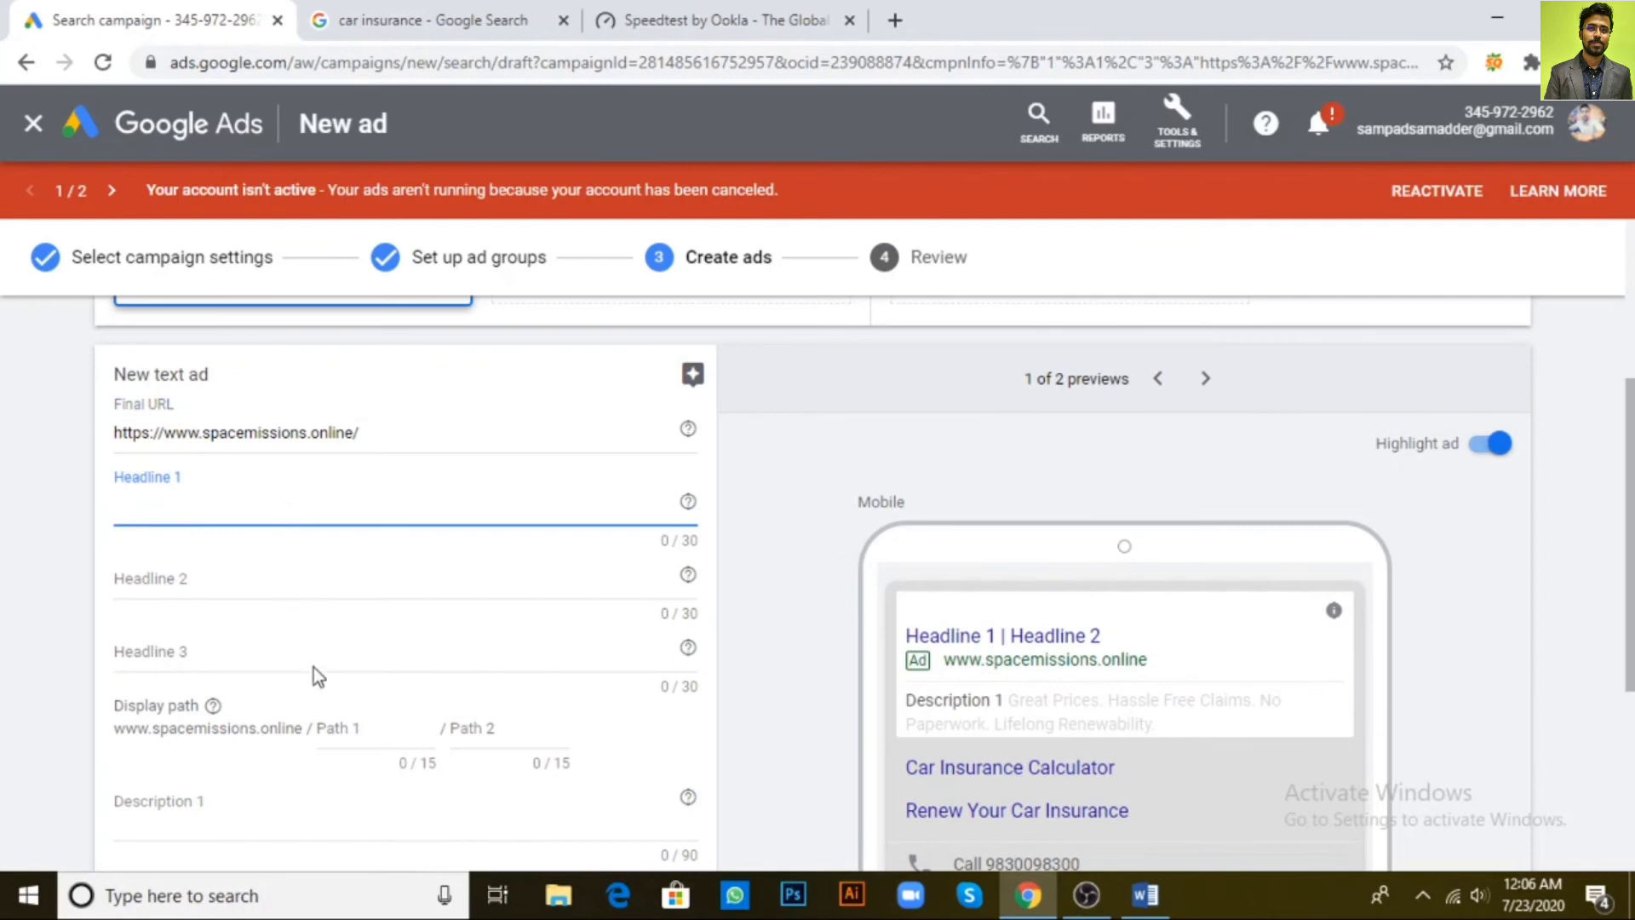
click(1146, 894)
drag(587, 274, 460, 230)
key(ctrl+c)
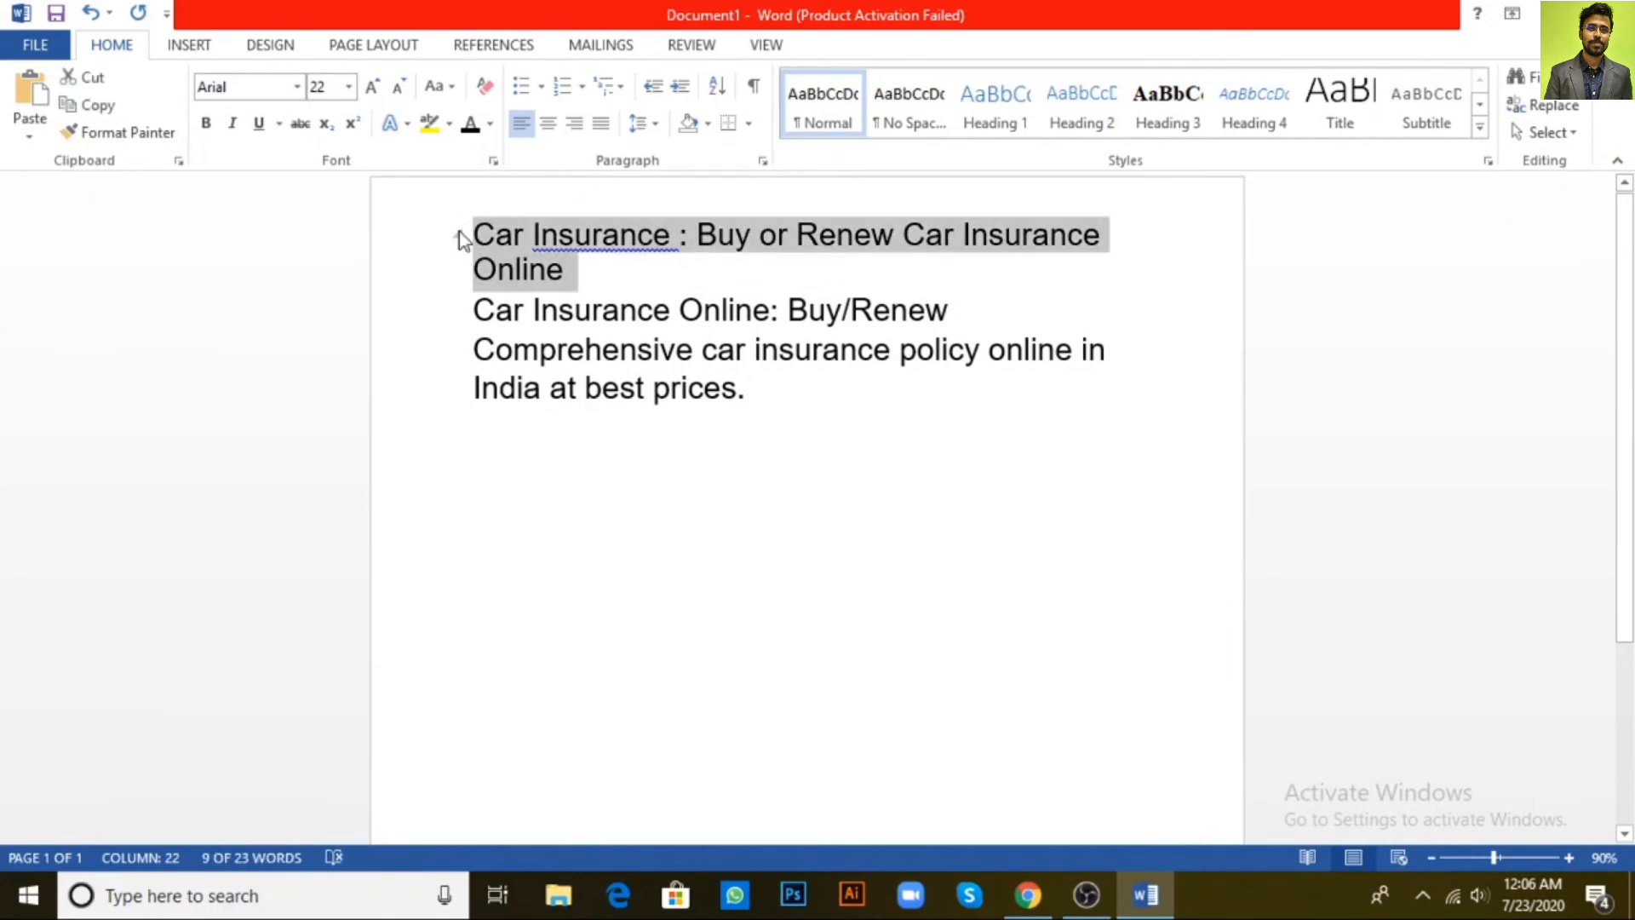
key(alt+Tab)
key(ctrl+v)
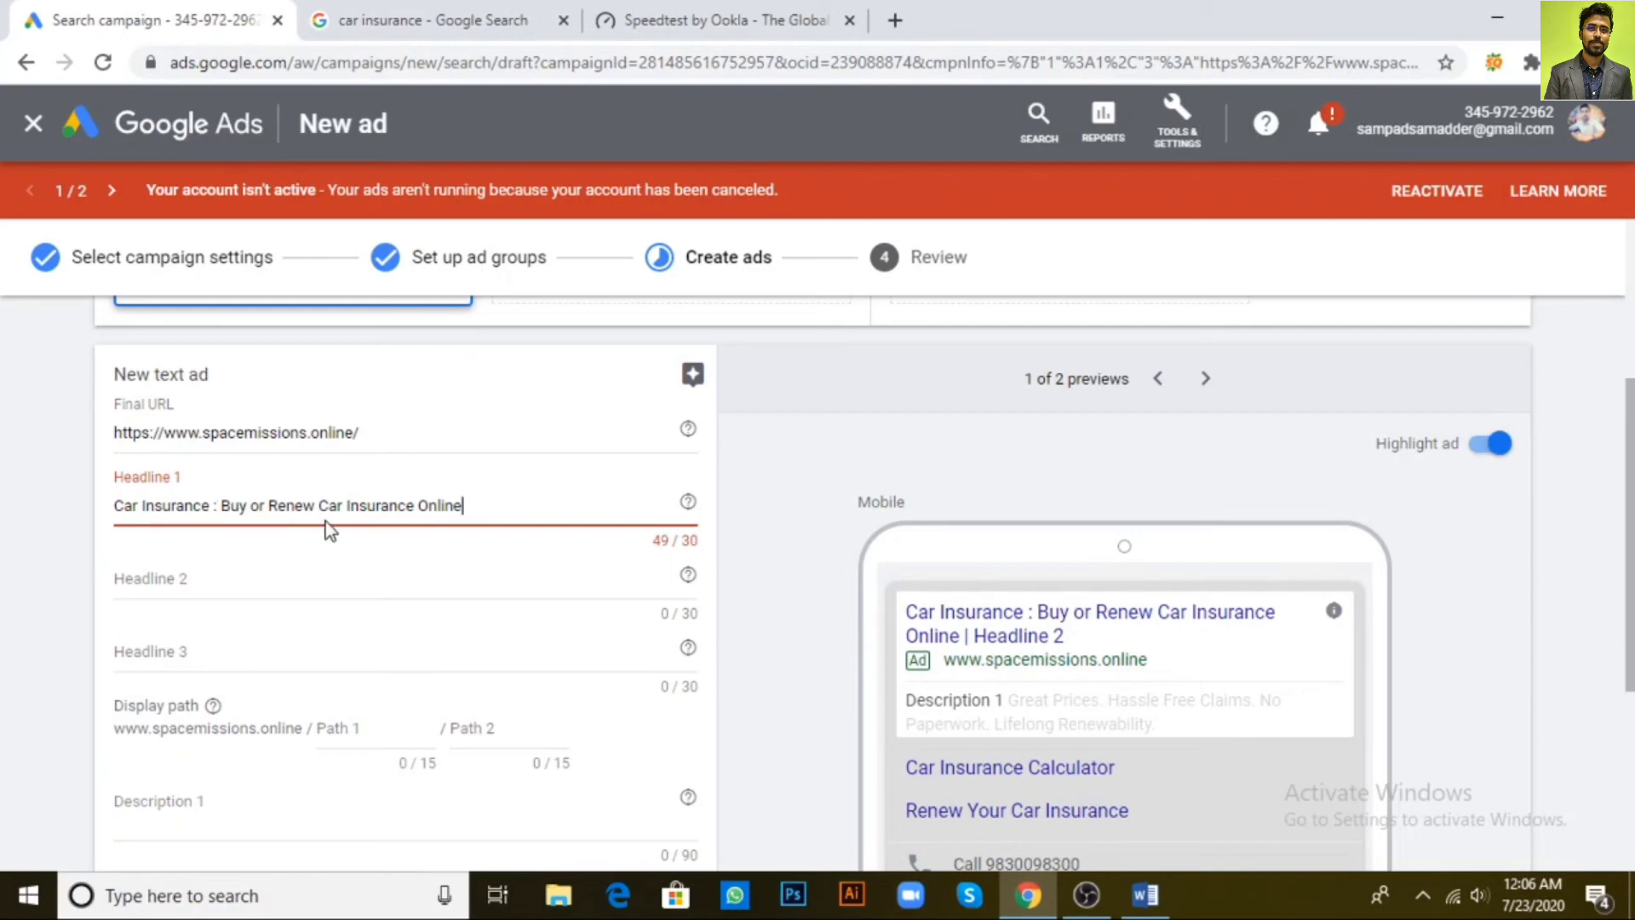
Shorten Headline 1 to "Car Insurance" and move "Buy or Renew Car Insurance Online" into Headline 2
click(219, 507)
key(BackSpace)
key(BackSpace)
key(BackSpace)
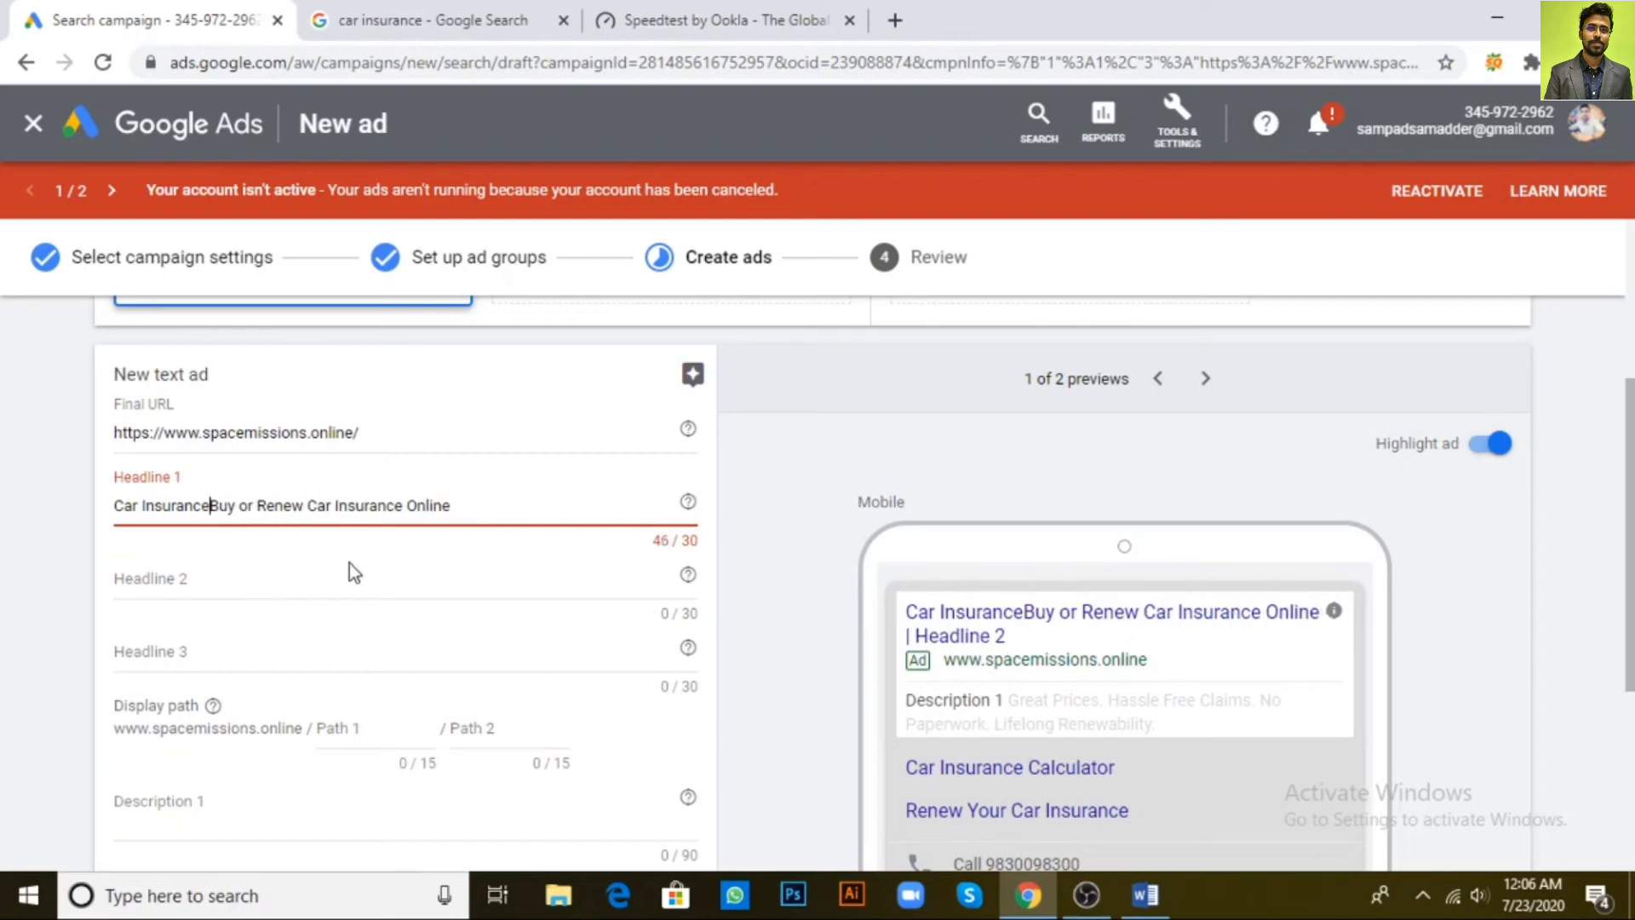
key(shift+End)
key(ctrl+c)
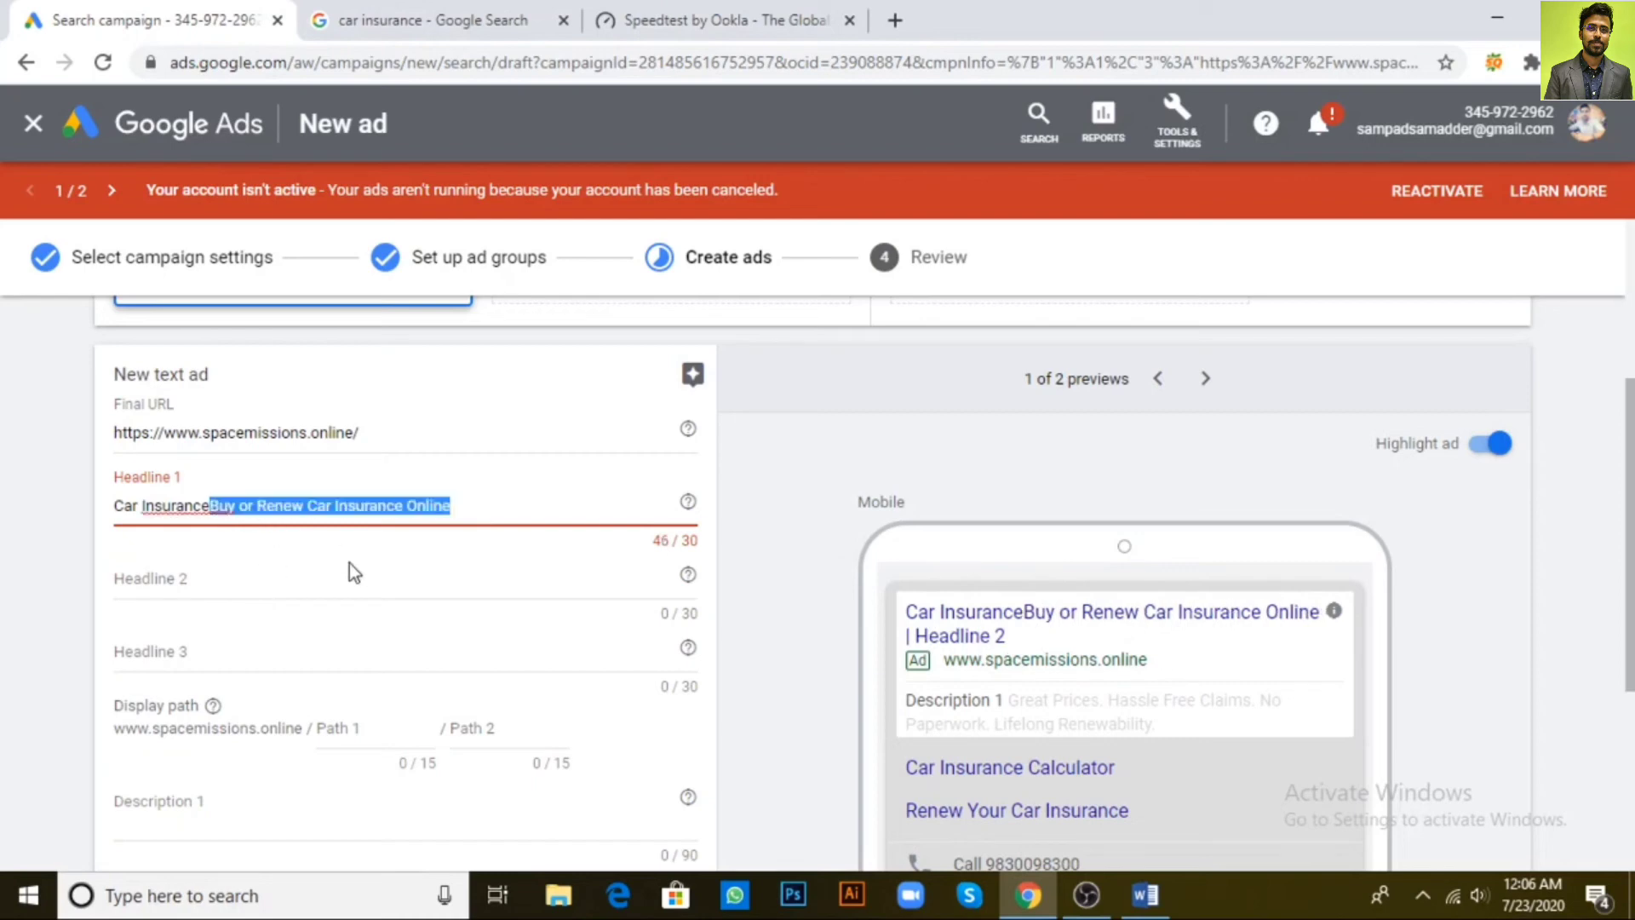
key(BackSpace)
click(254, 568)
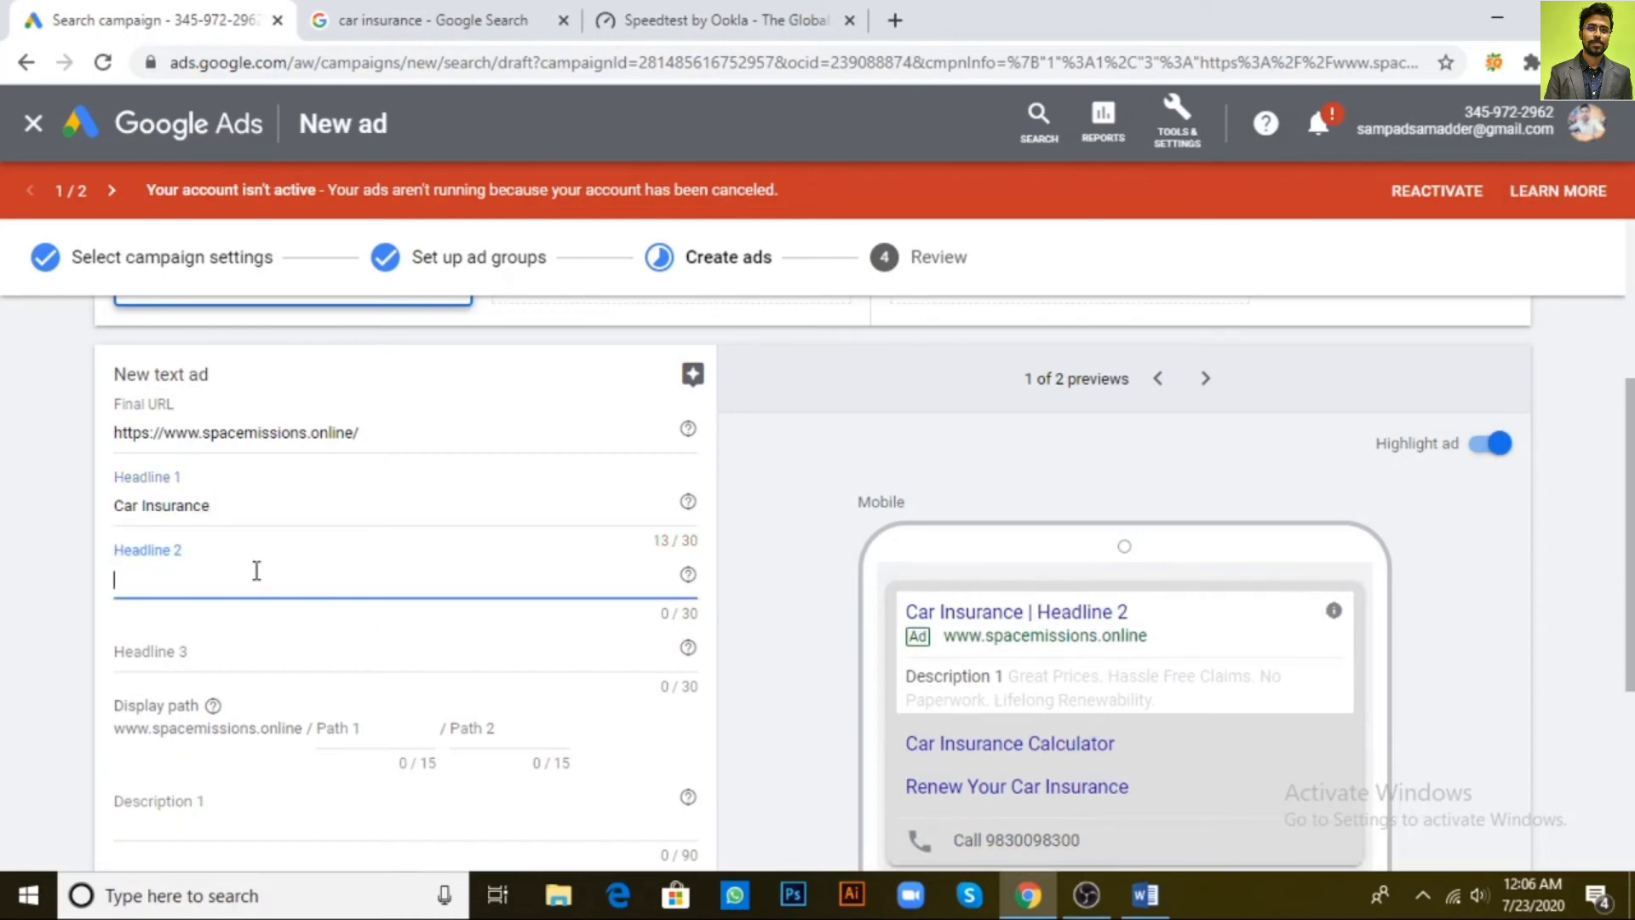
key(ctrl+v)
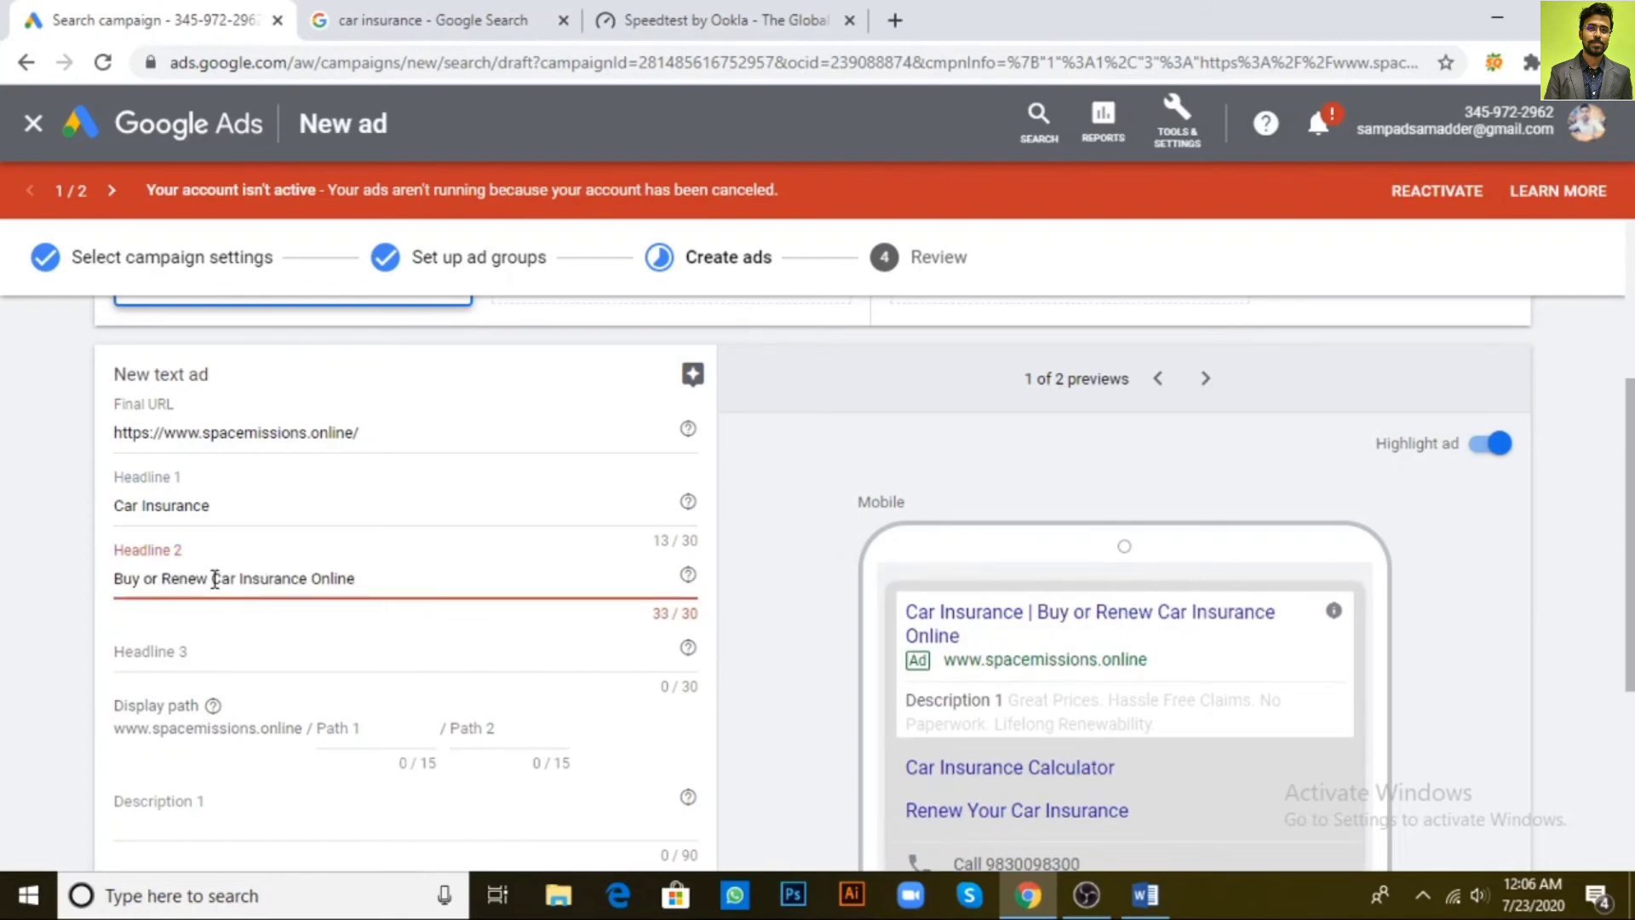
Shorten Headline 2 to "Buy or Renew" and move "Car Insurance Online" into Headline 3
drag(213, 580, 418, 598)
key(ctrl+c)
key(BackSpace)
key(BackSpace)
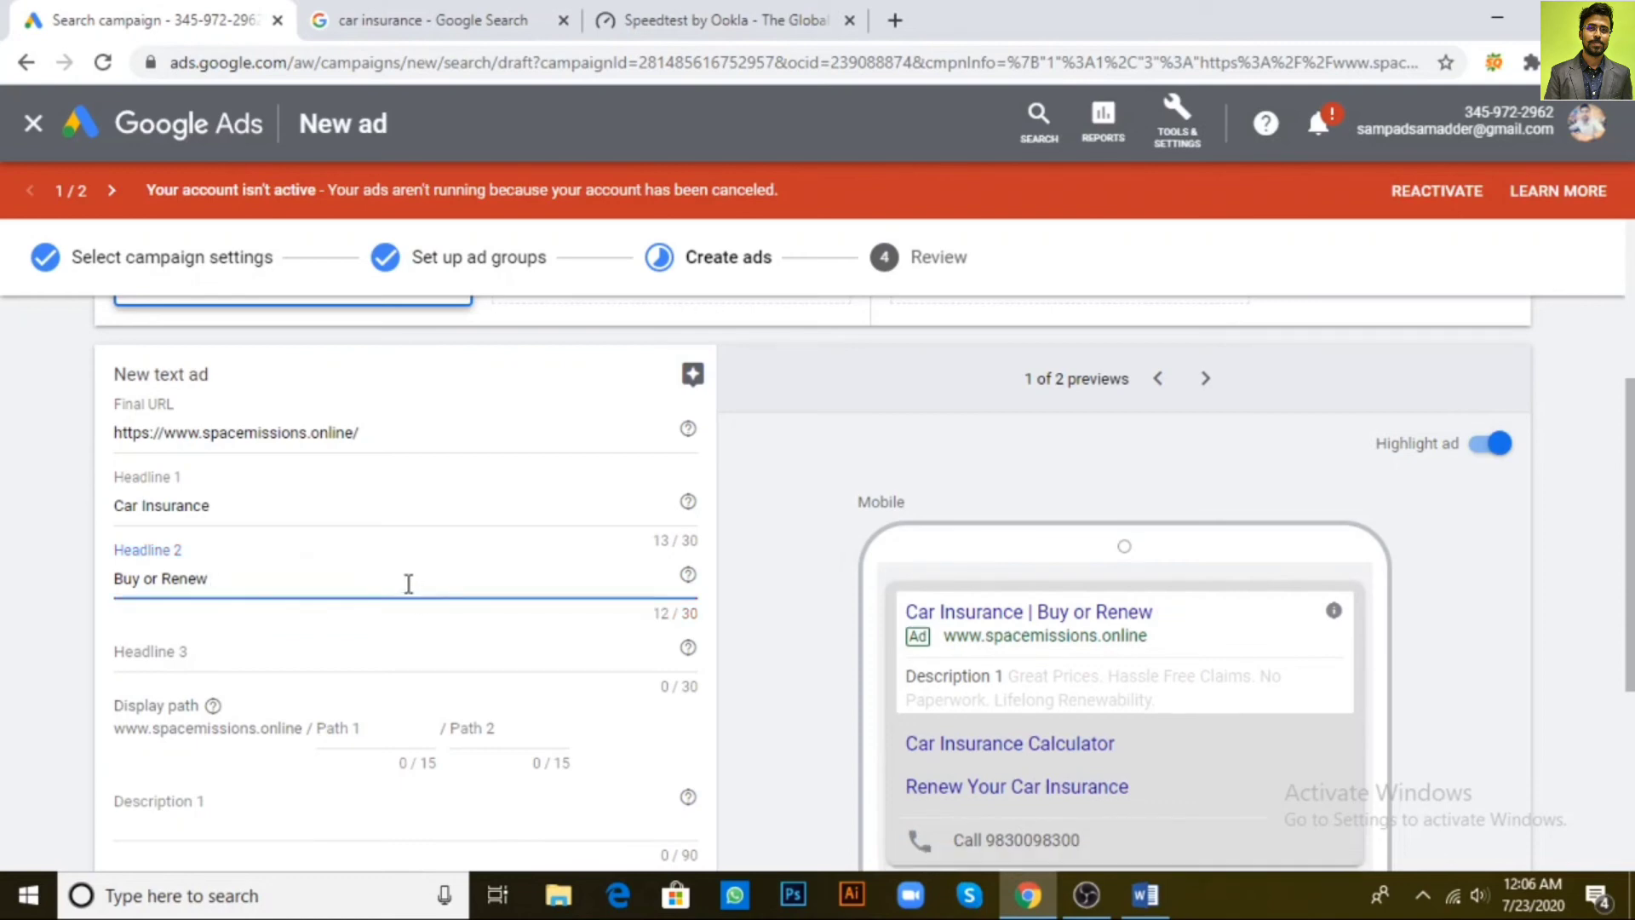
click(188, 654)
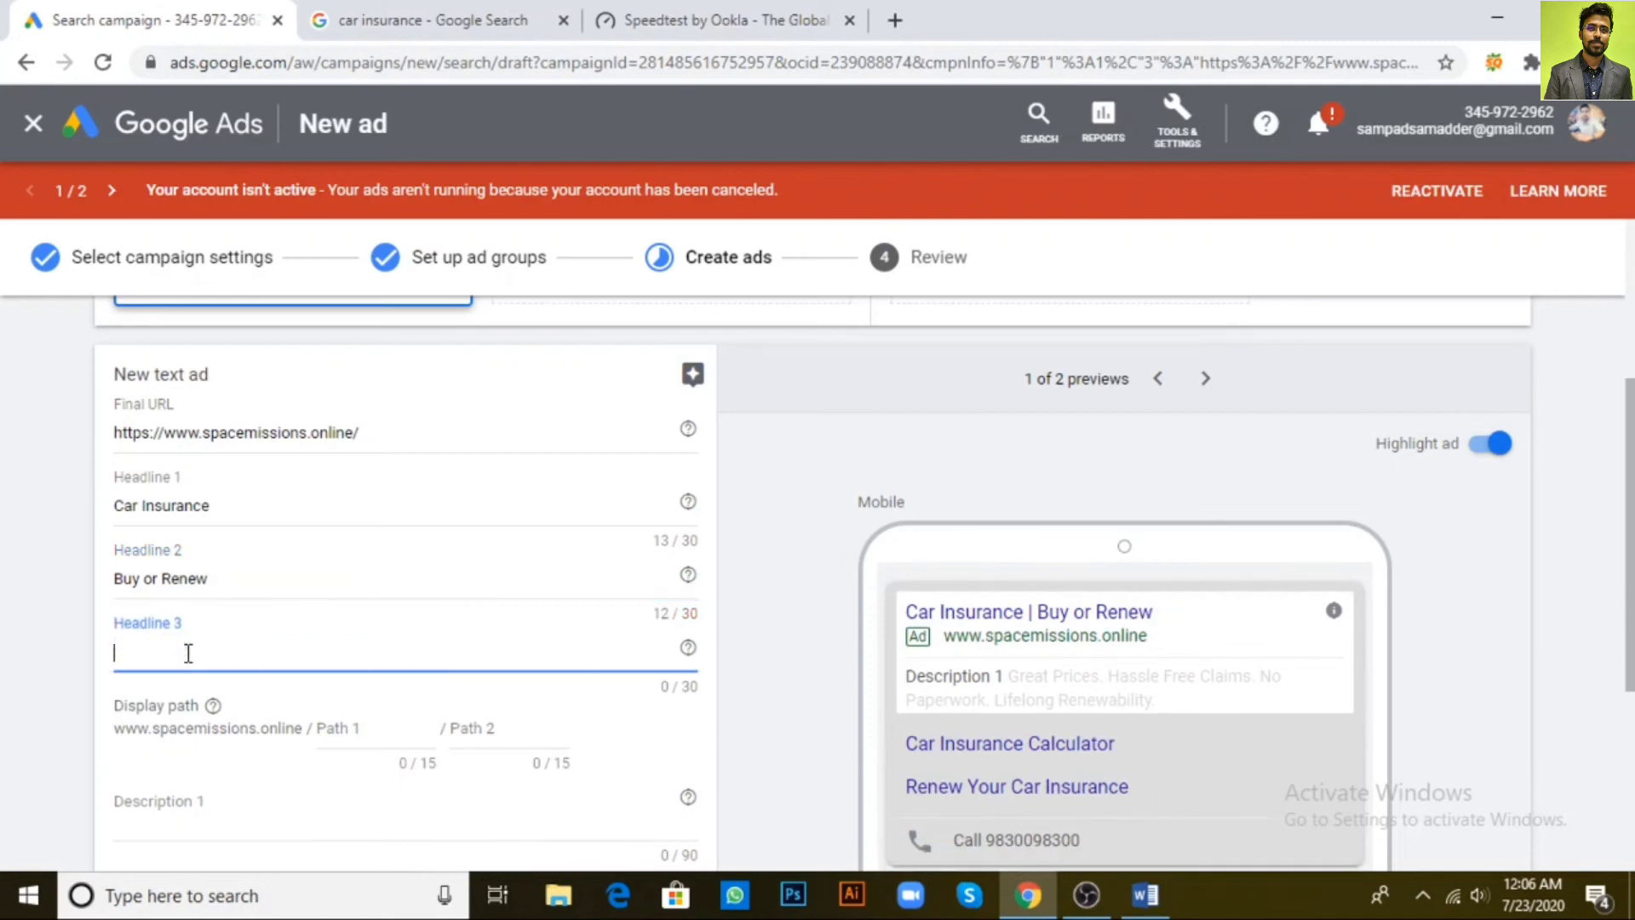
key(ctrl+v)
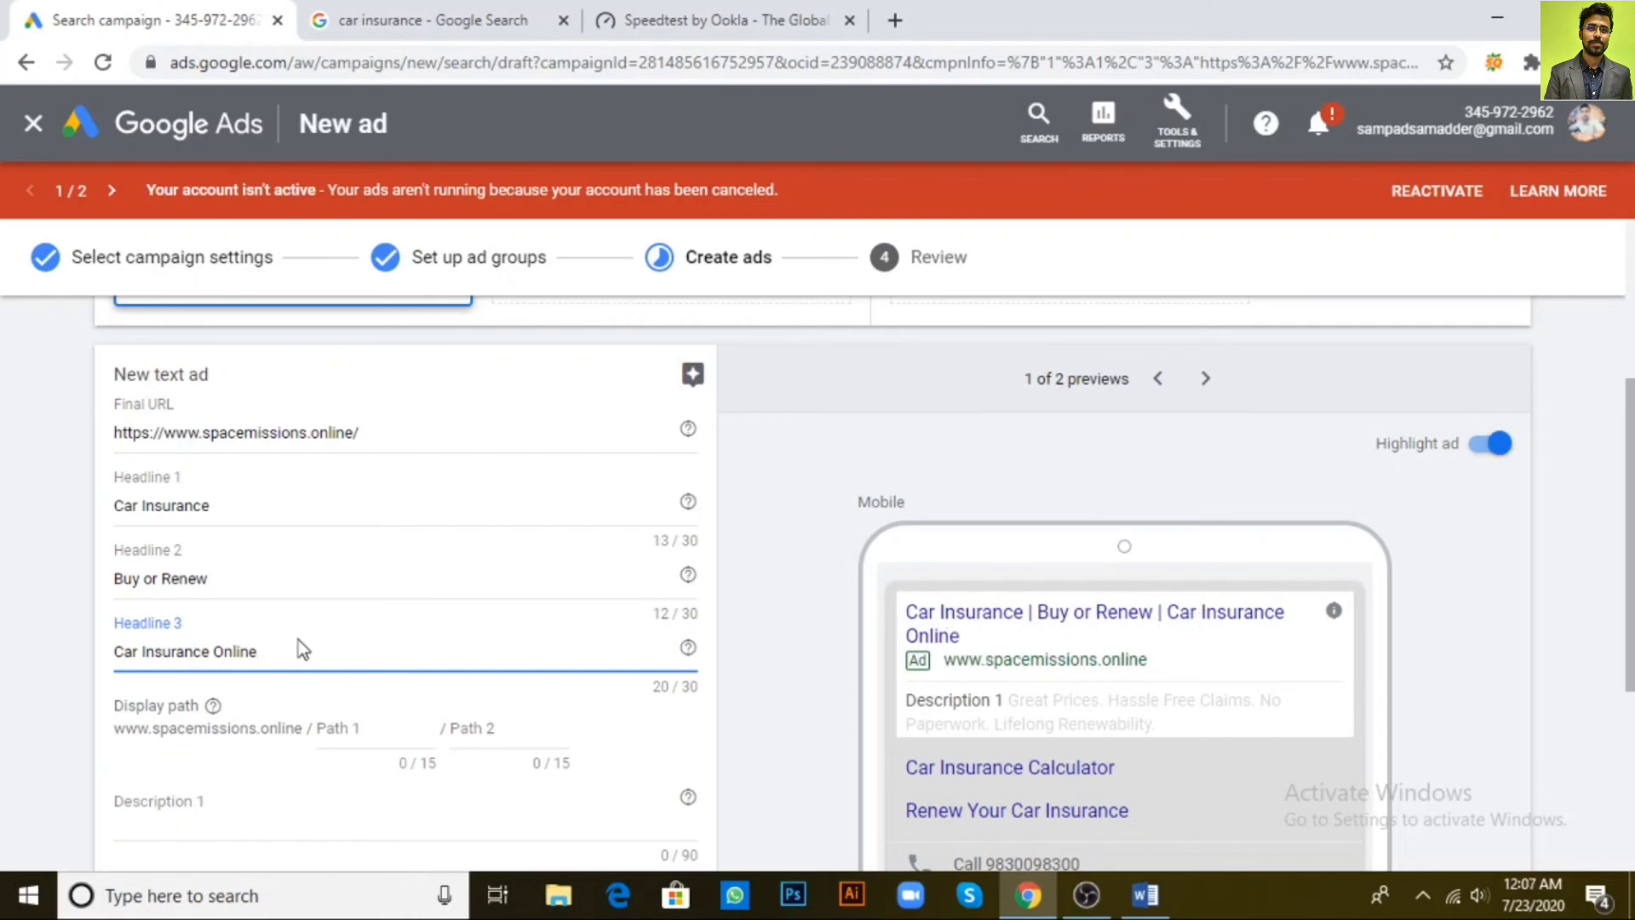
Examine how the ads in the Google results for car insurance show their web addresses, and return to the text ad
scroll(497, 586, down, 1)
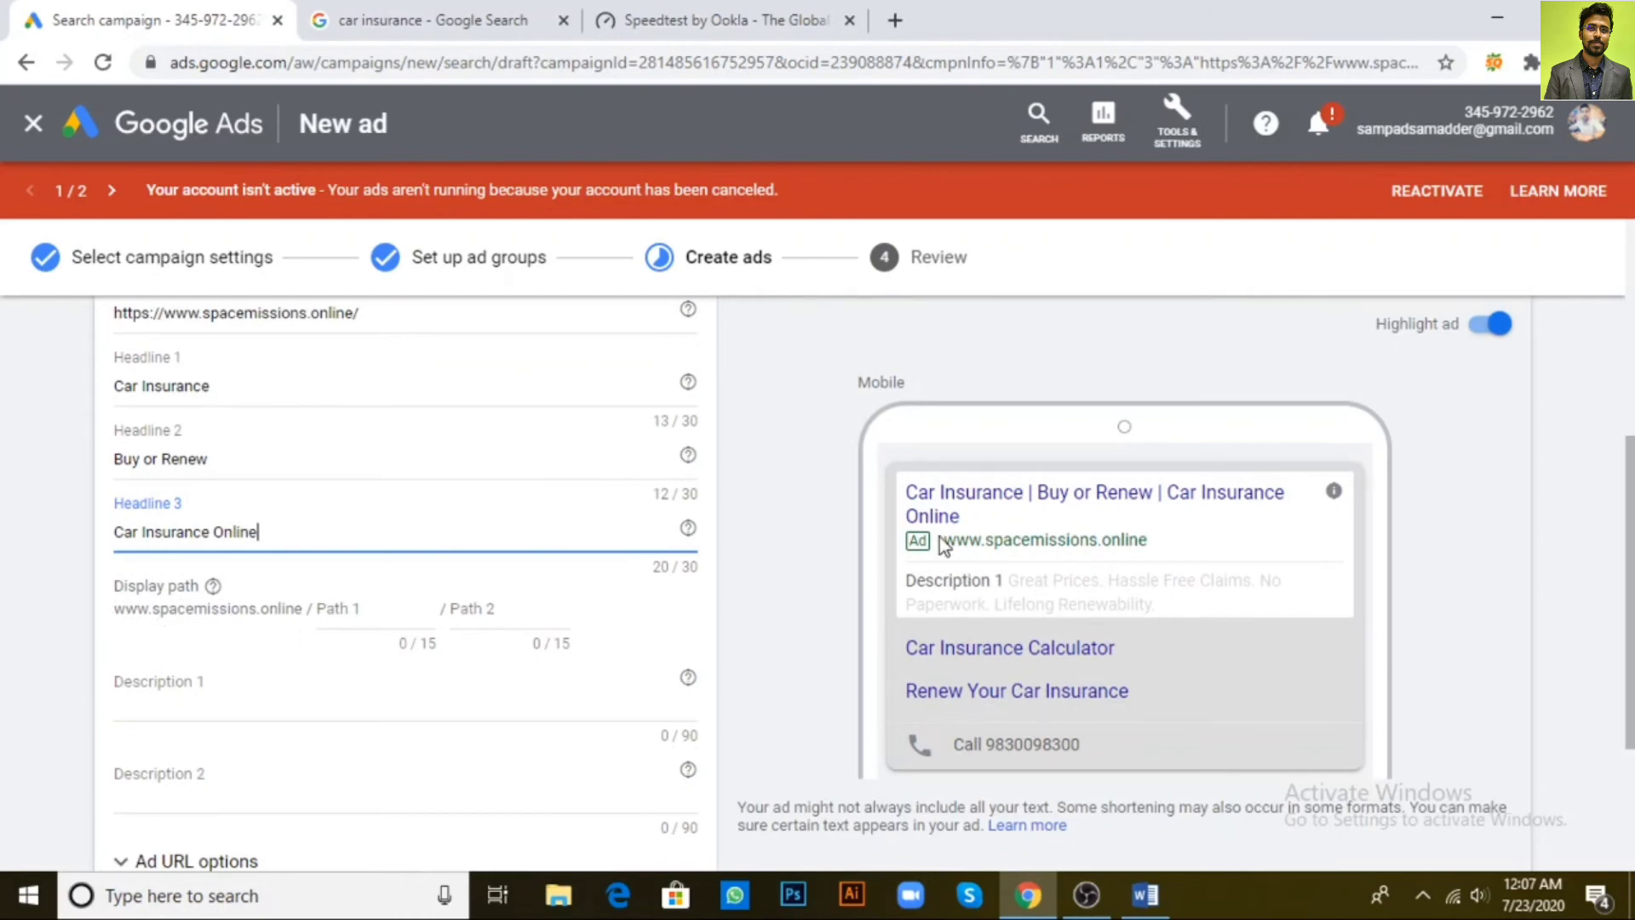
click(546, 25)
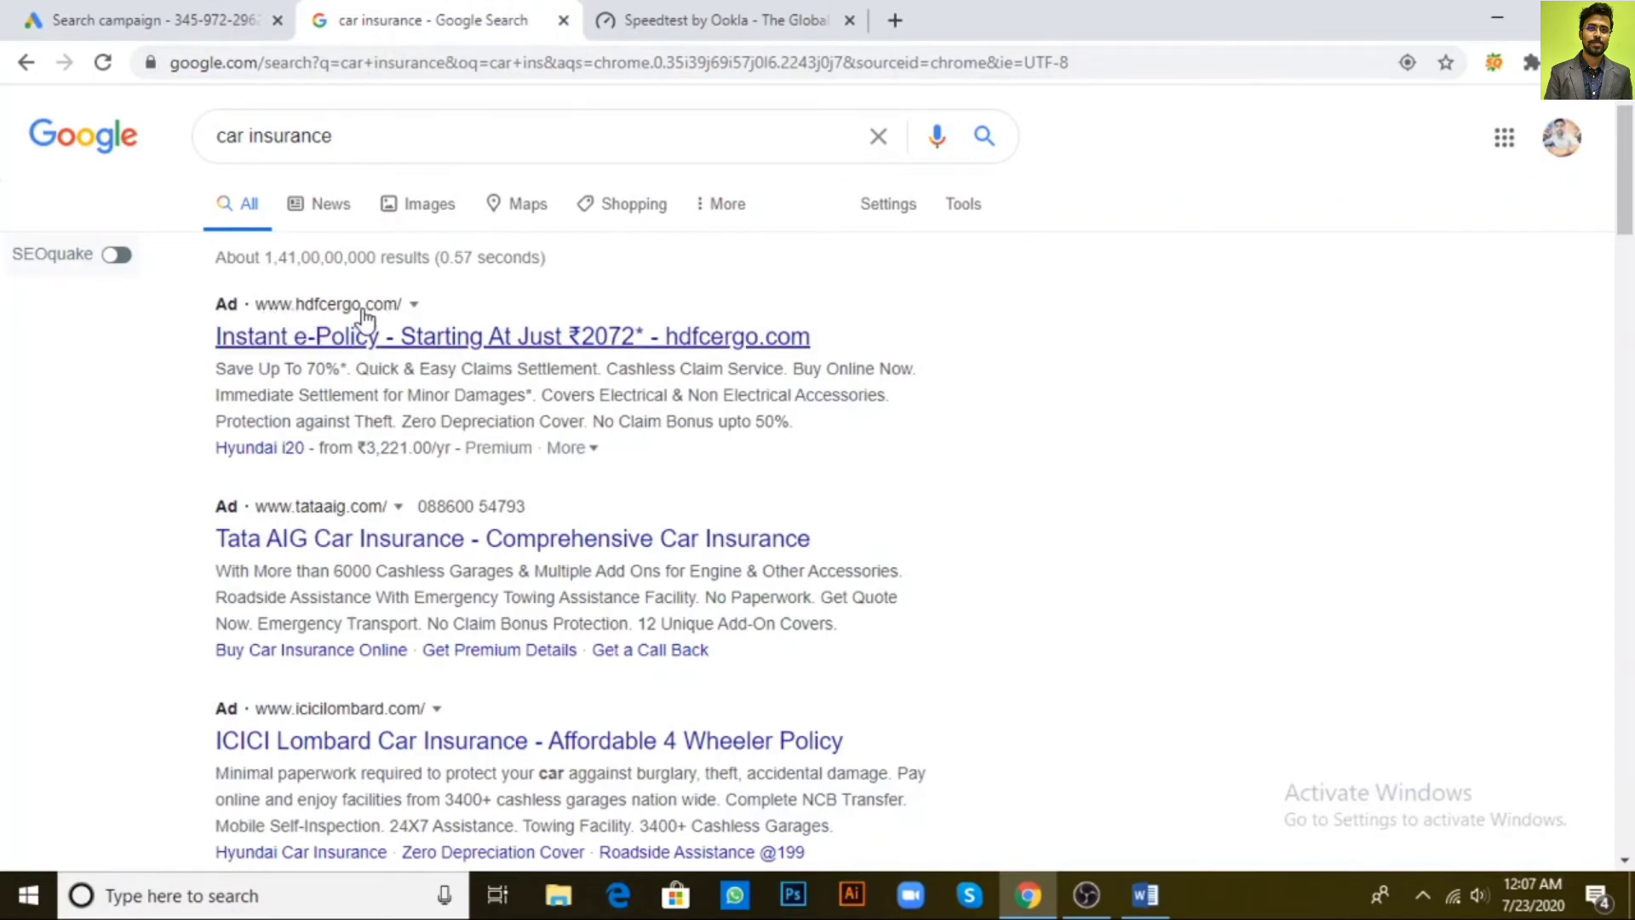
click(153, 20)
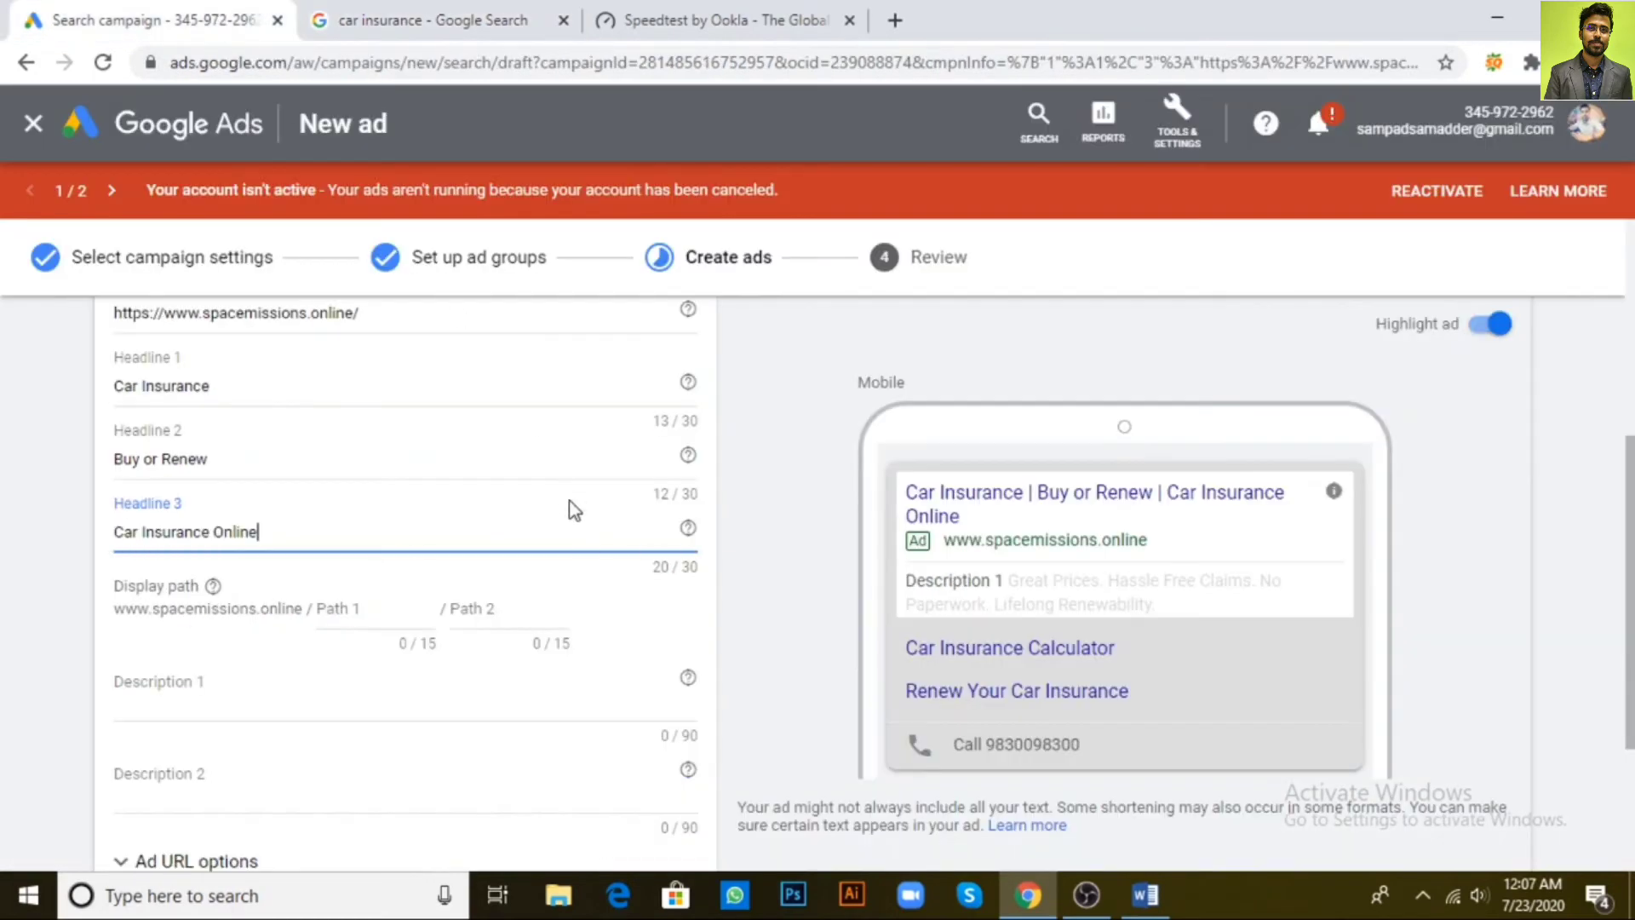
scroll(344, 412, up, 2)
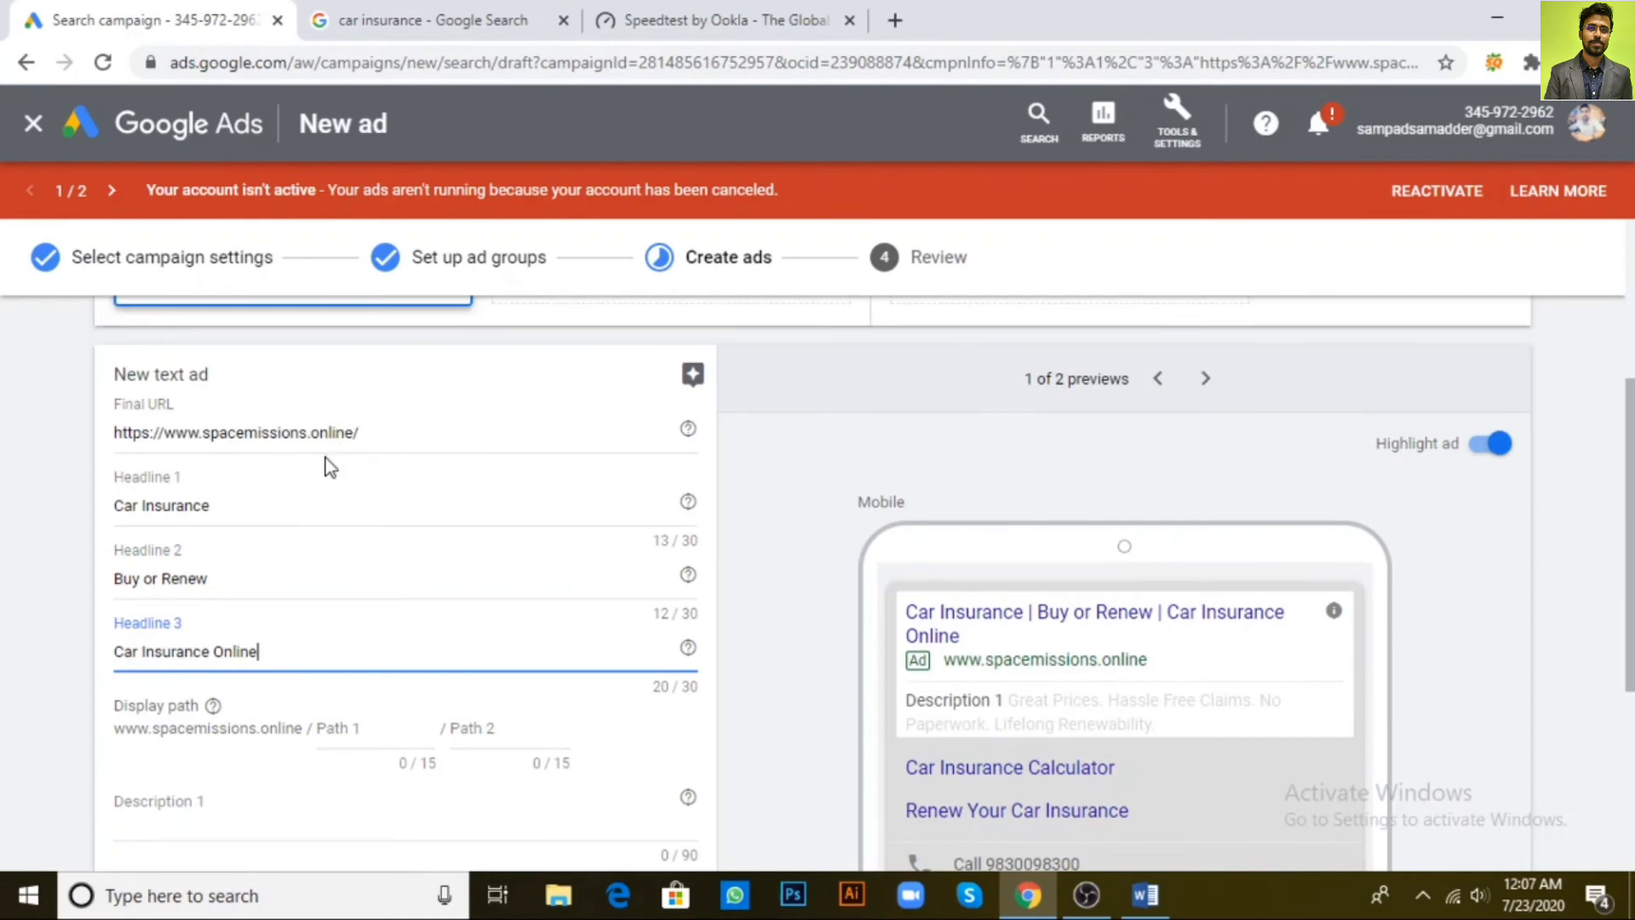
Set the text ad's display path to "car" for Path 1 and "insurance" for Path 2, and check the mobile preview
click(389, 733)
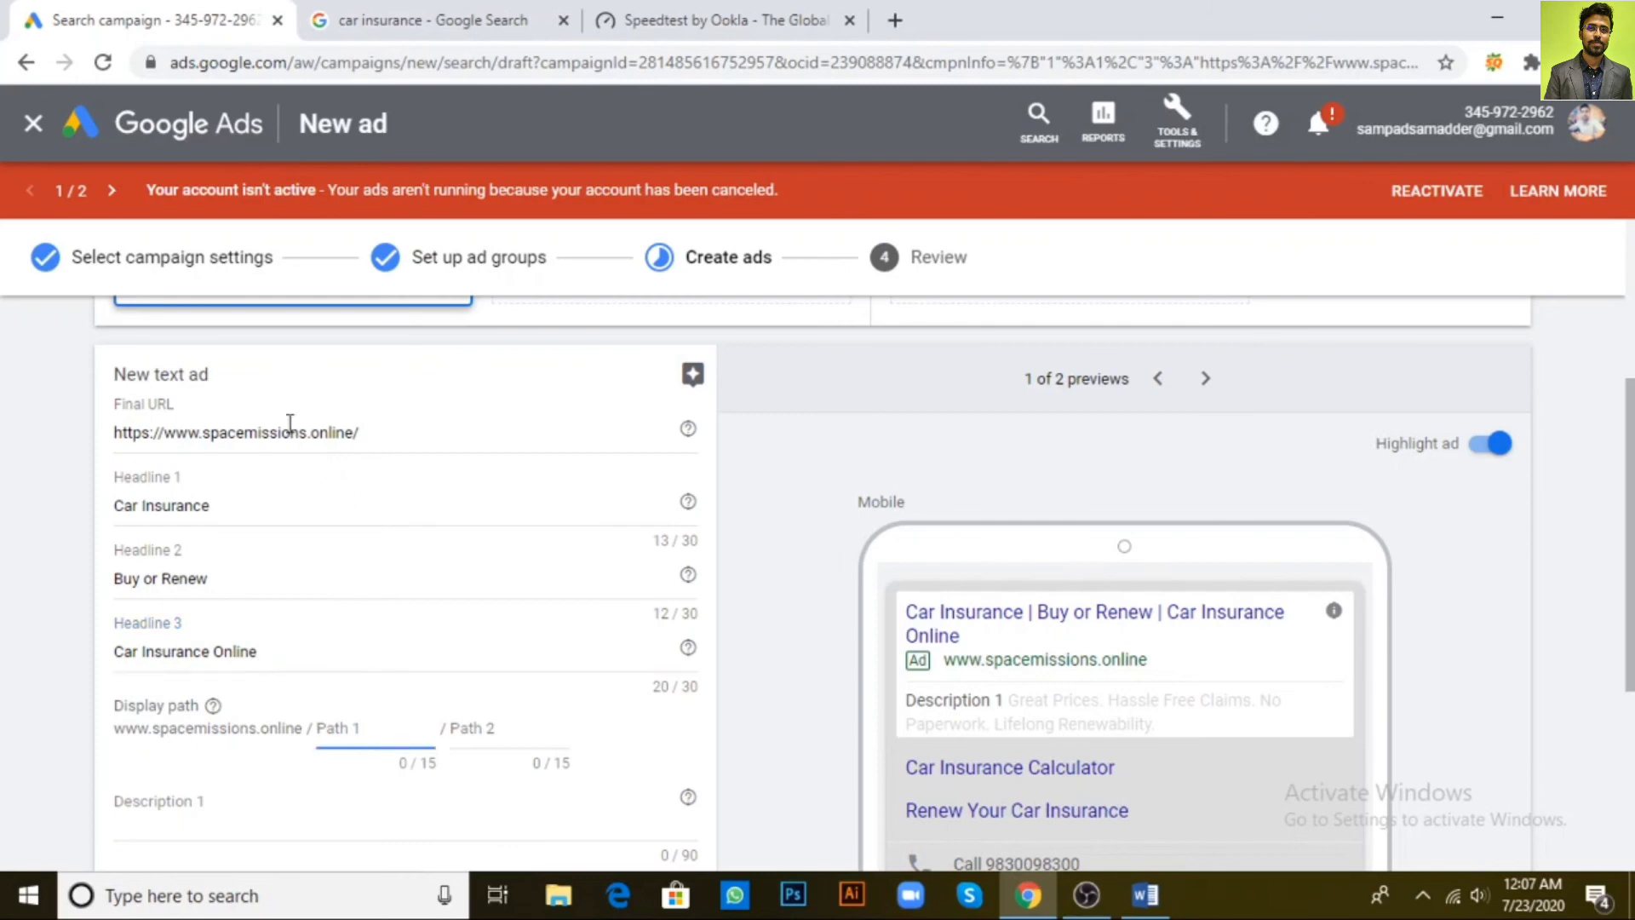
click(395, 433)
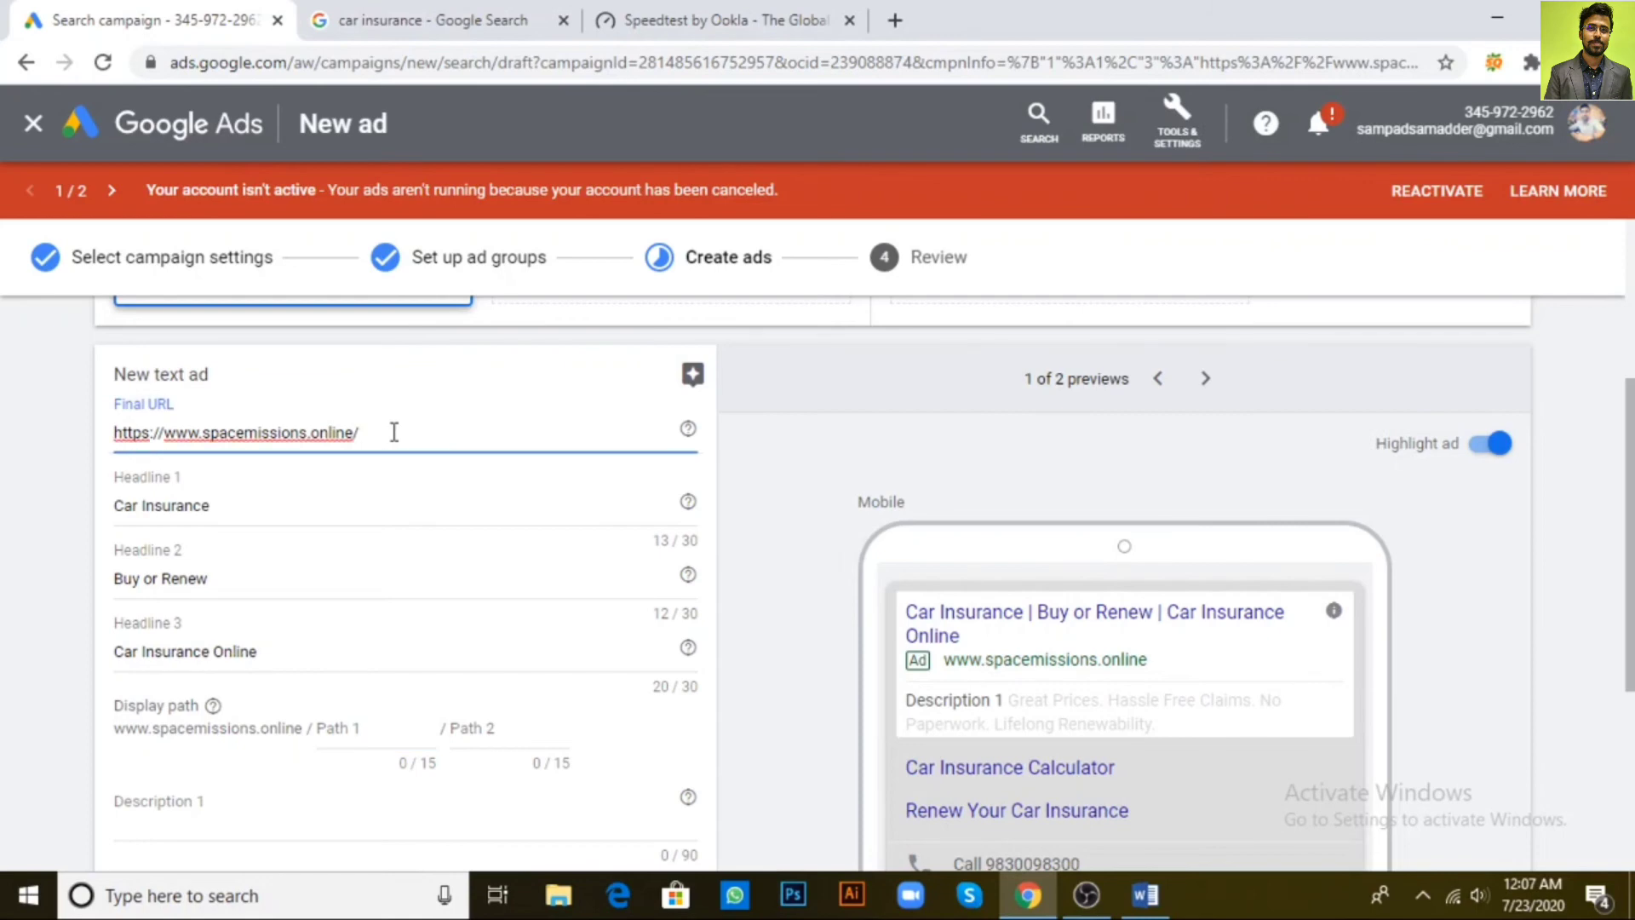
click(373, 730)
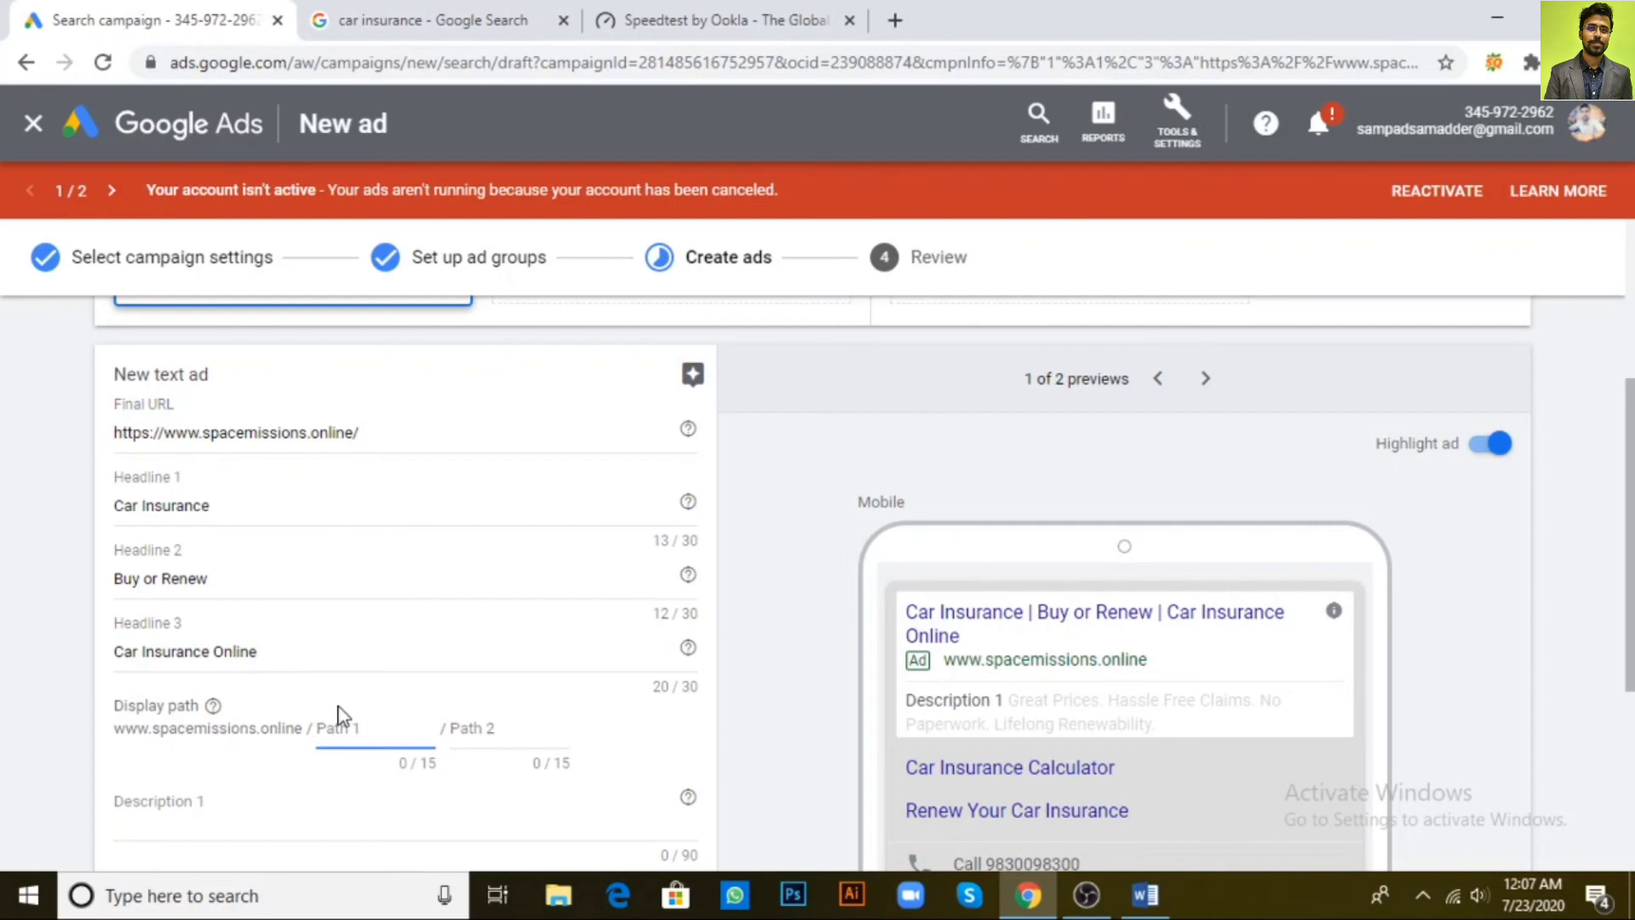
text(car)
key(Tab)
text(insura)
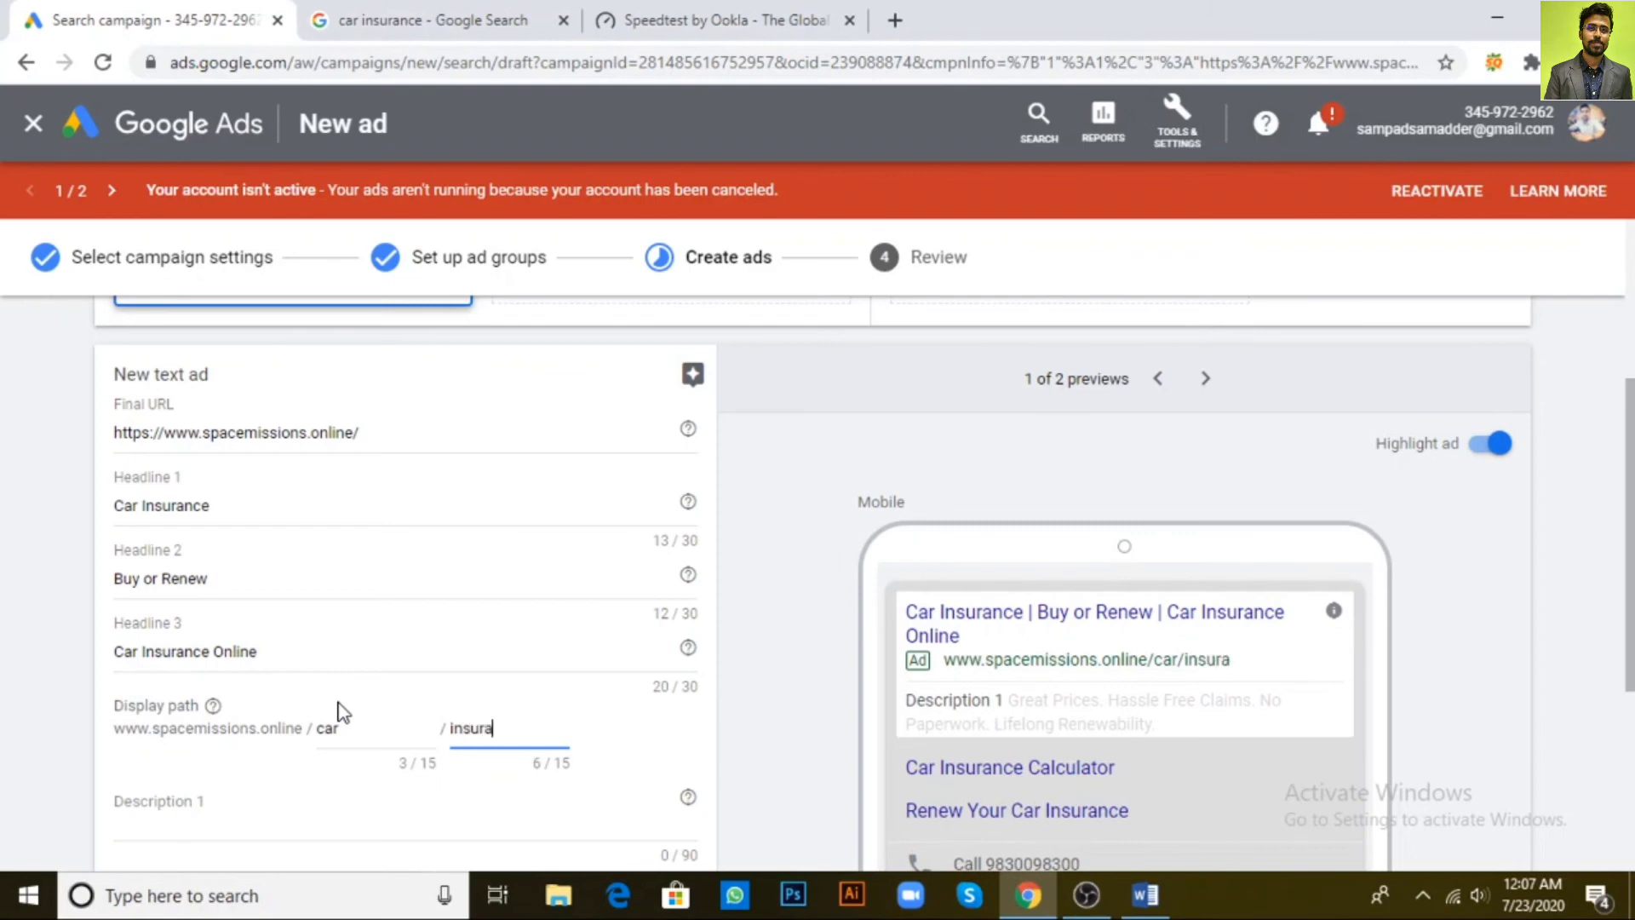
text(nce)
scroll(341, 712, down, 3)
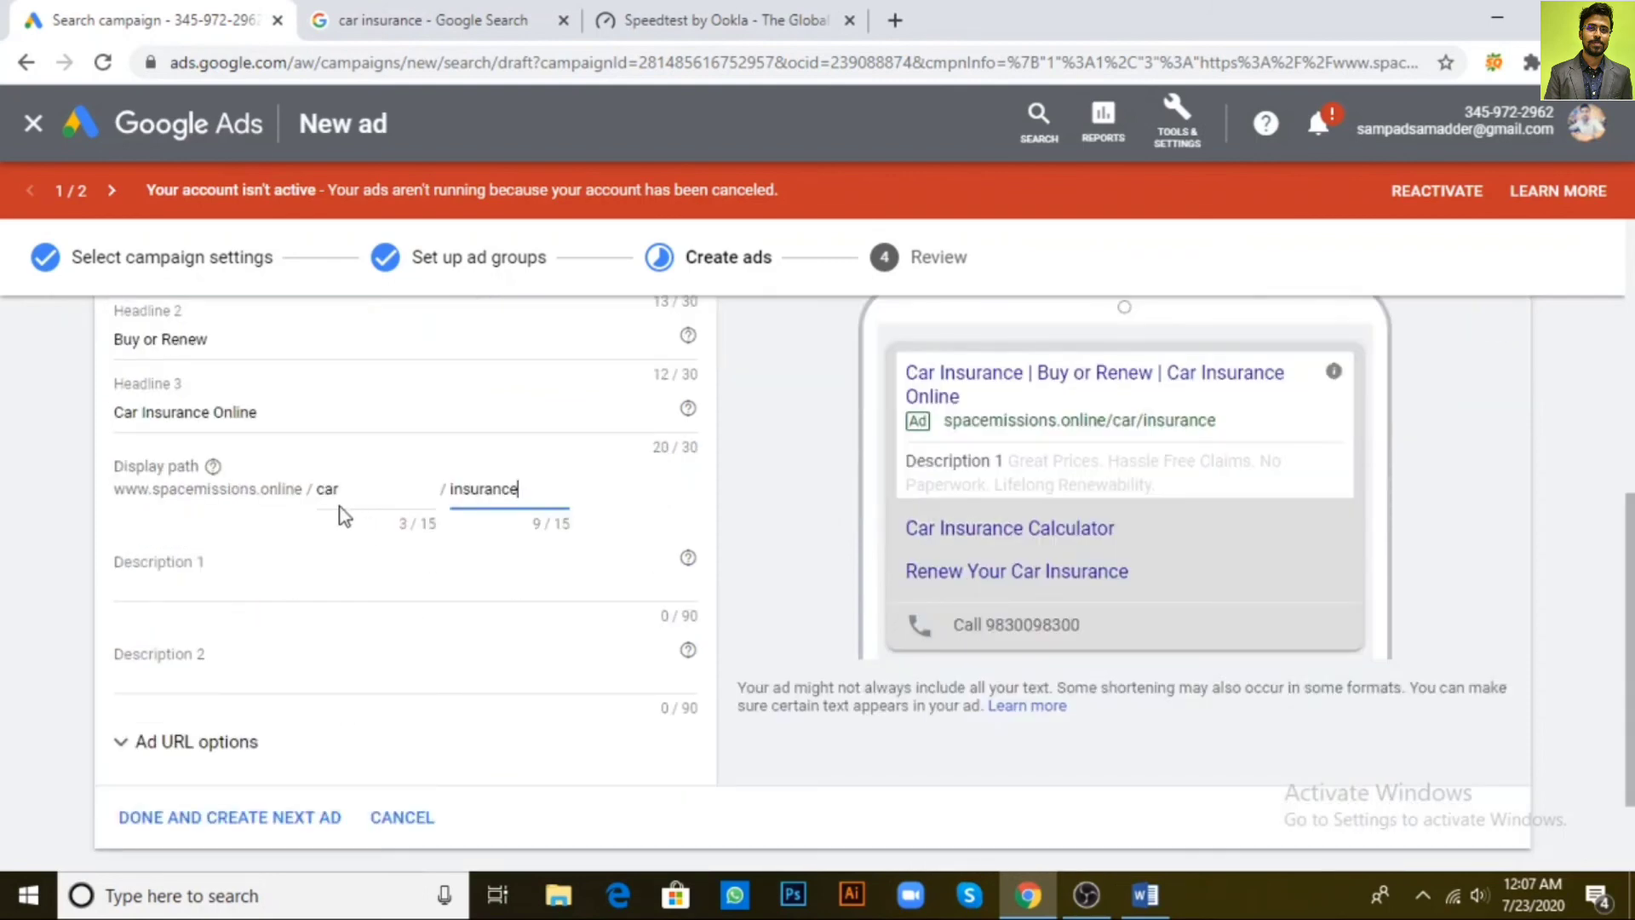
scroll(339, 515, up, 1)
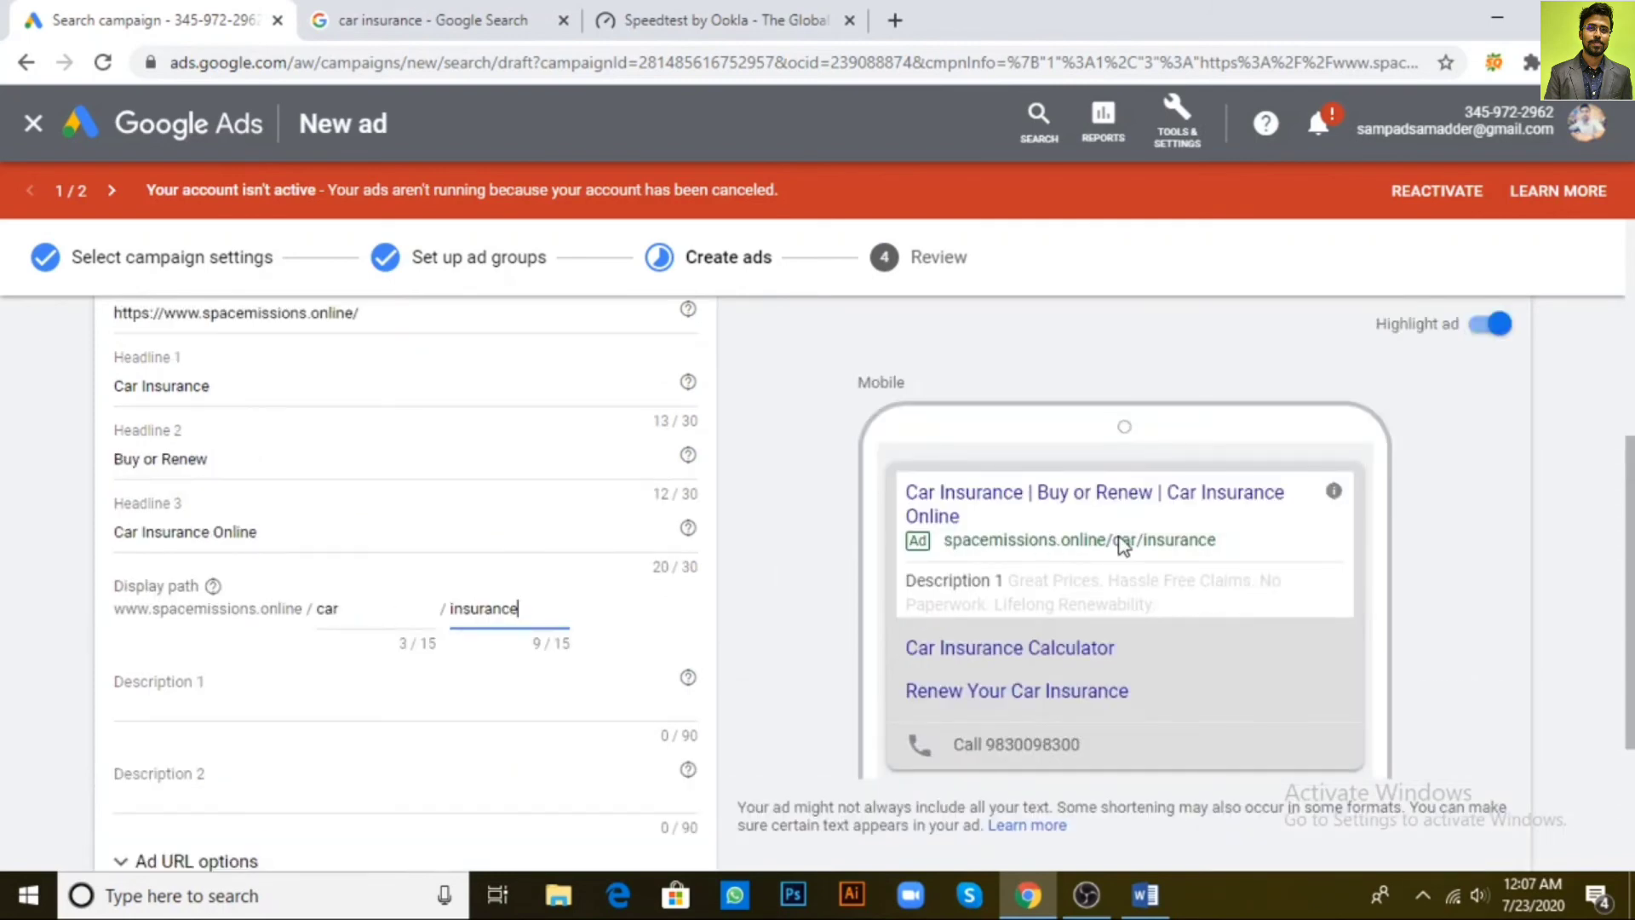
Copy the "Car Insurance Online: Buy/Renew Comprehensive car insurance policy online in India at best prices." text from the Word document into Description 1
scroll(398, 369, up, 2)
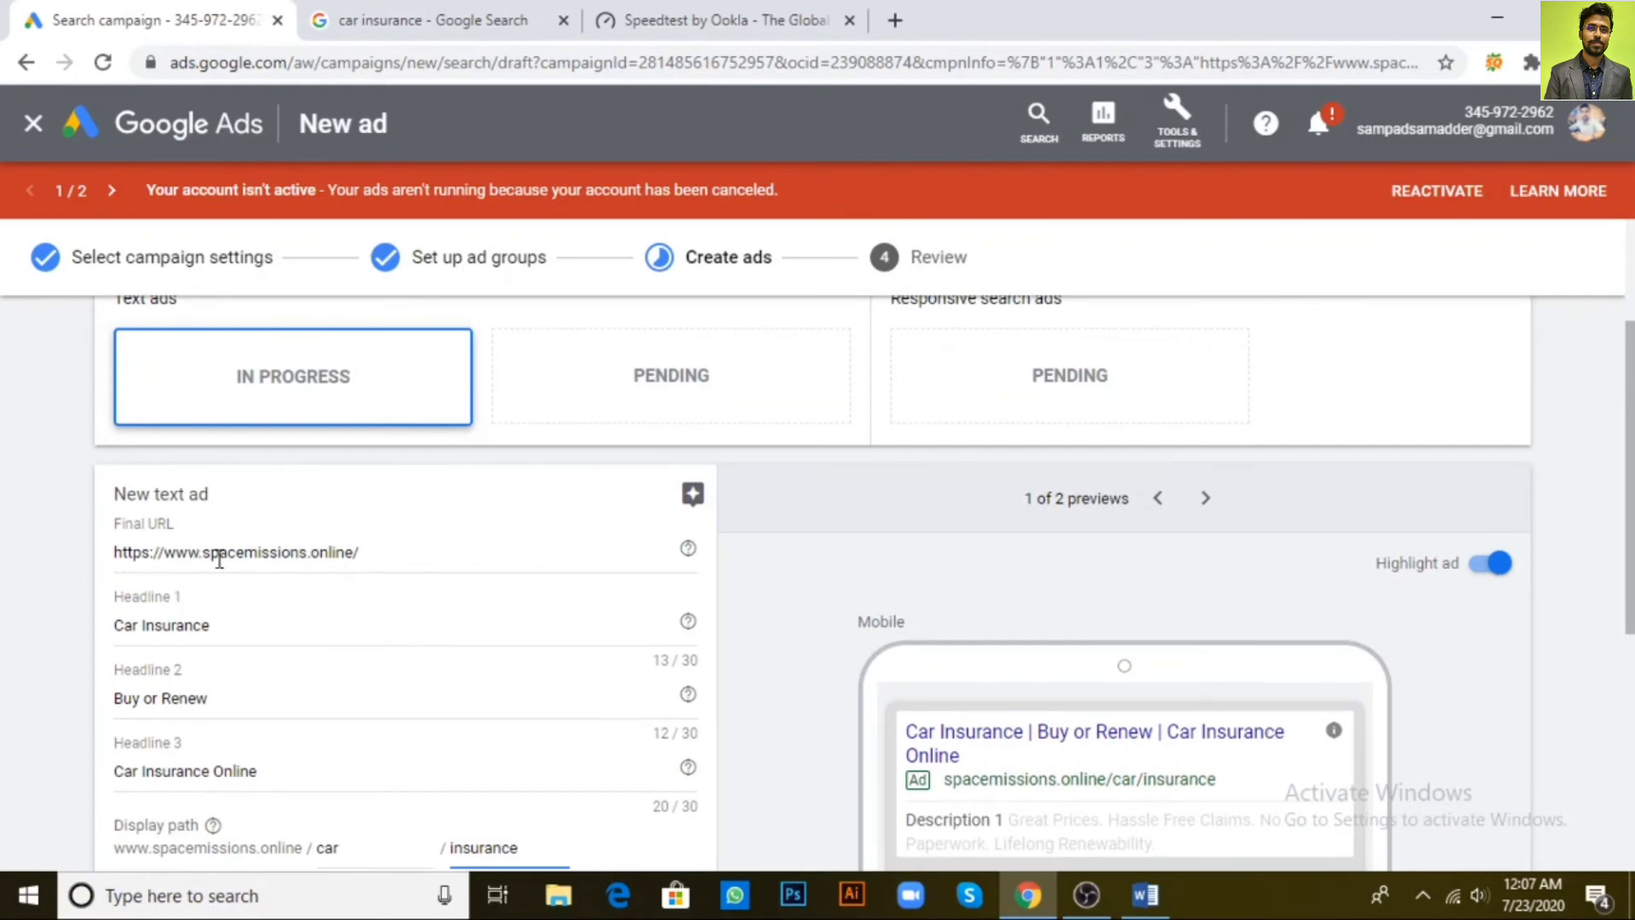
scroll(380, 554, down, 4)
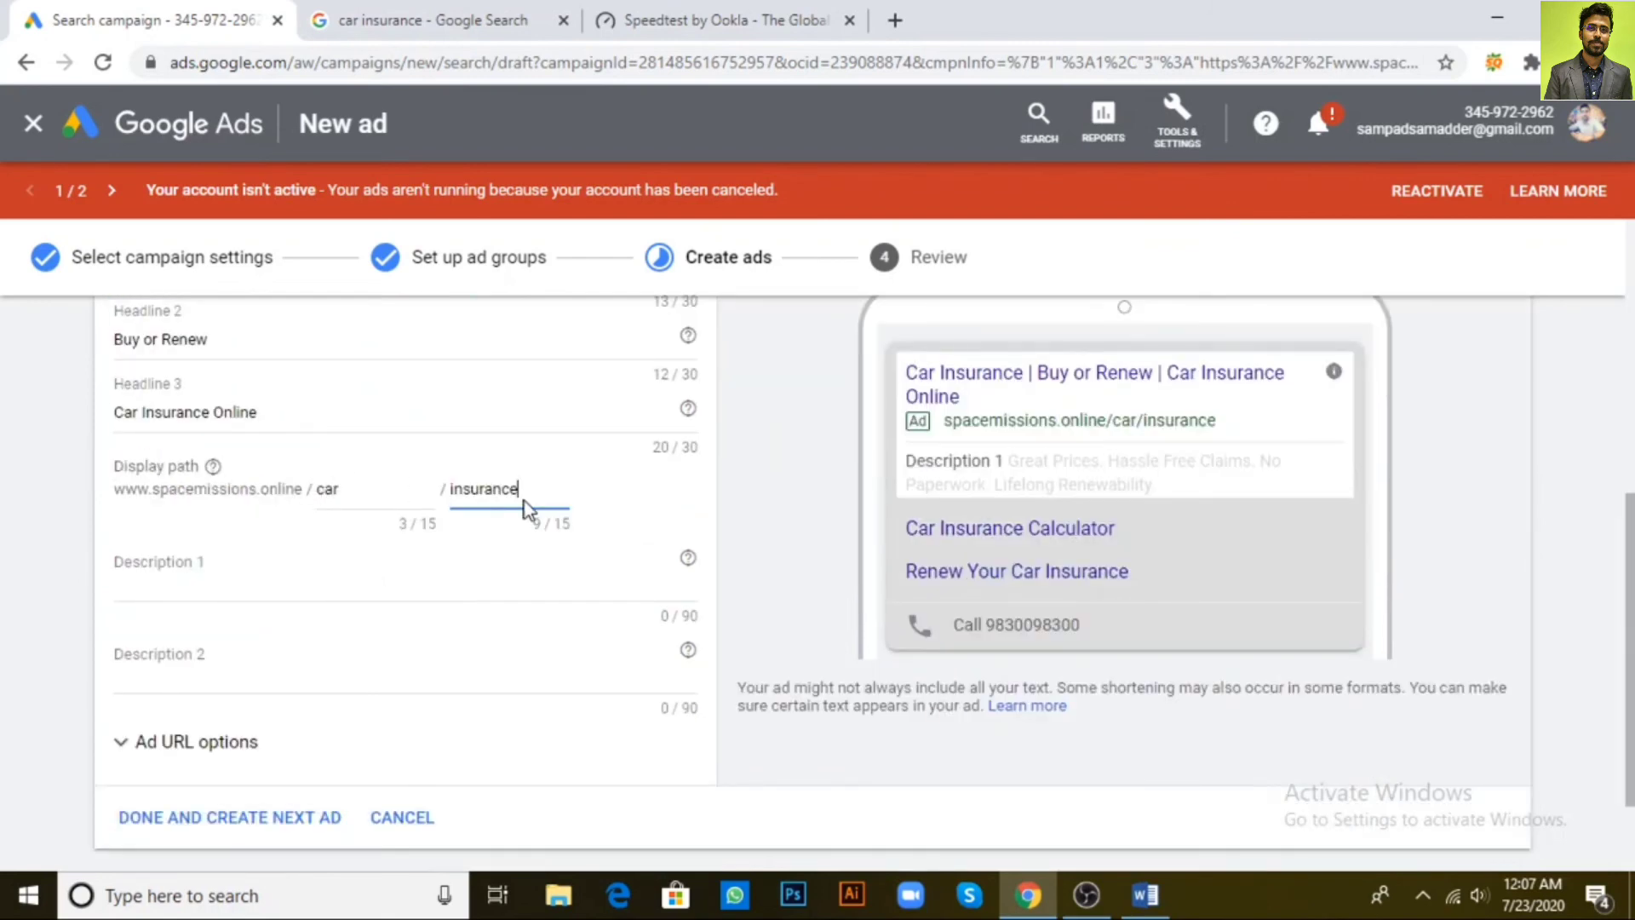
scroll(524, 501, down, 2)
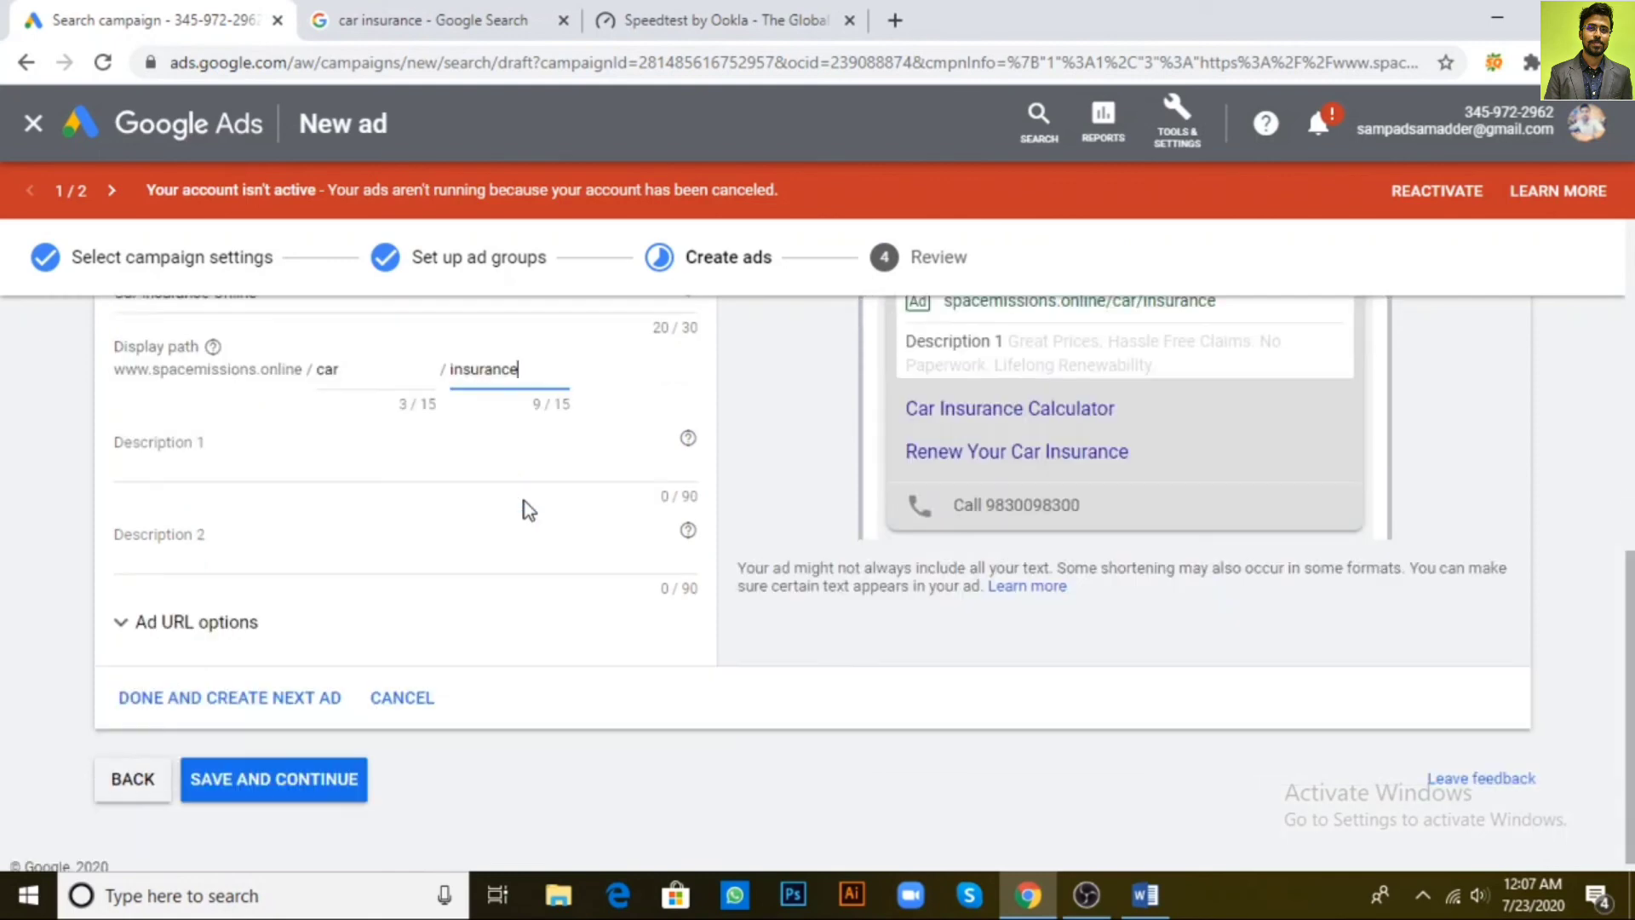
click(243, 461)
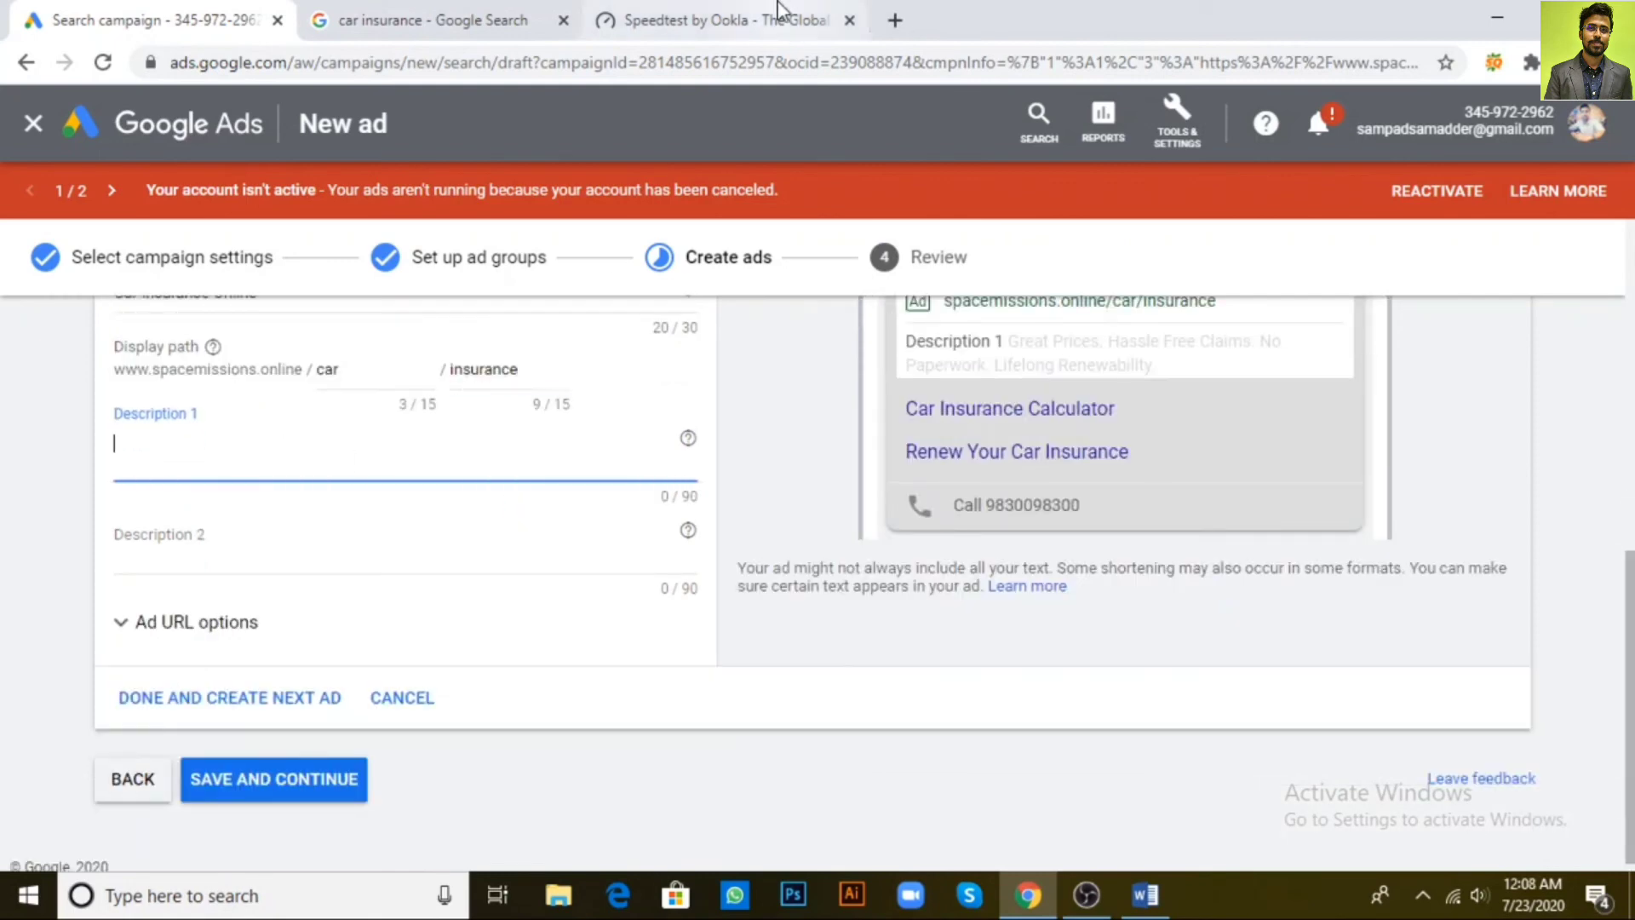
key(alt+Tab)
triple_click(682, 266)
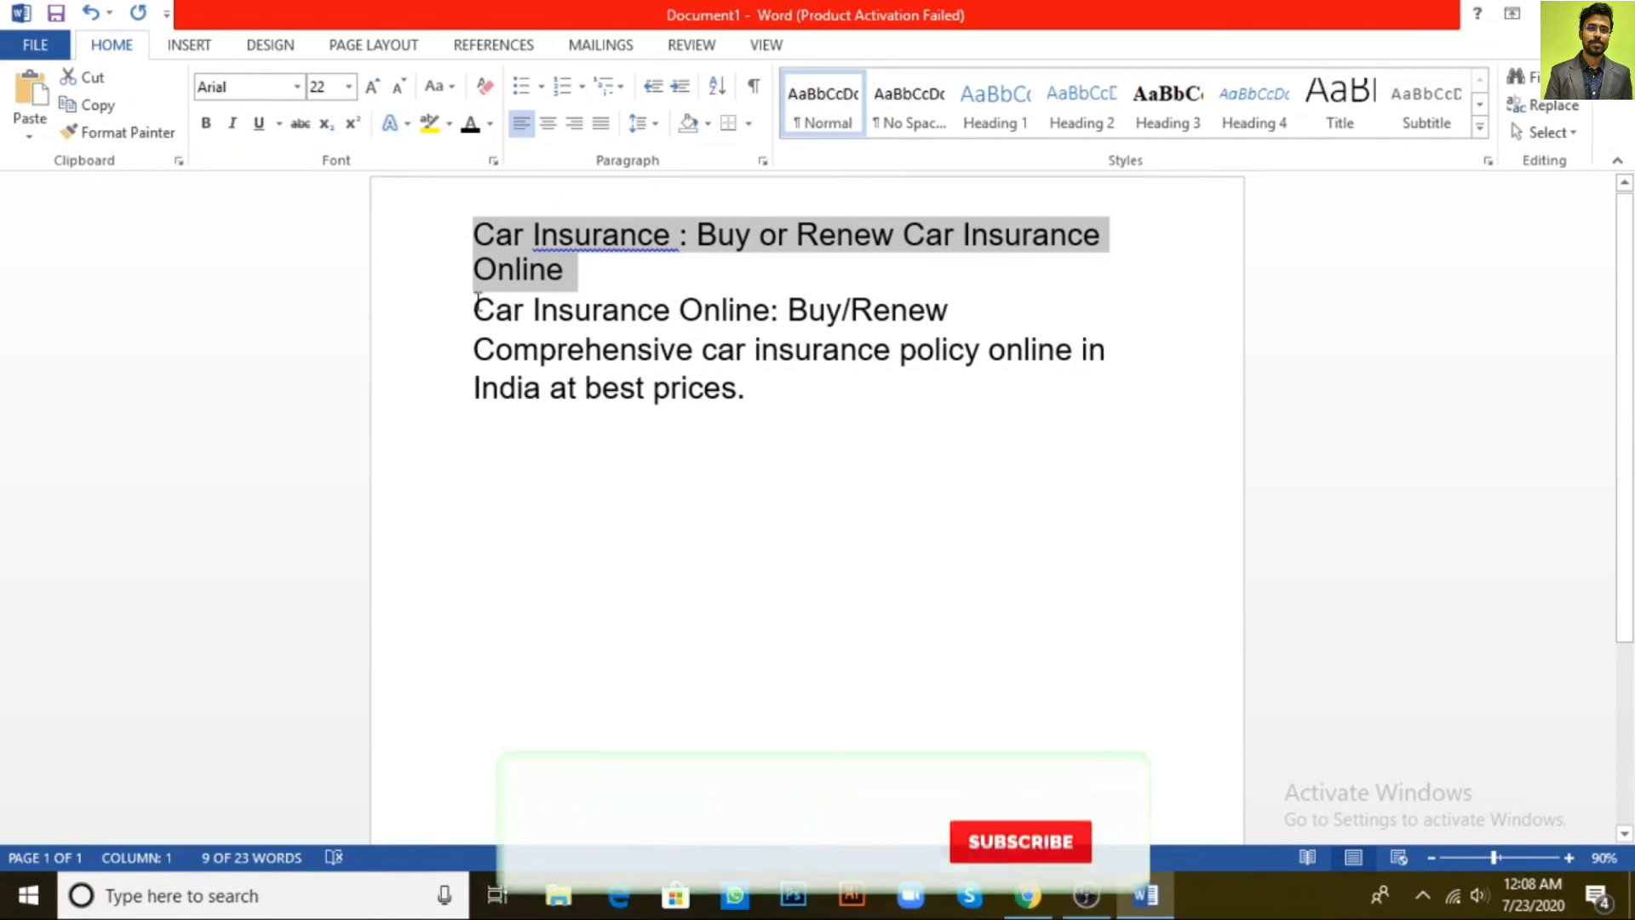
key(Right)
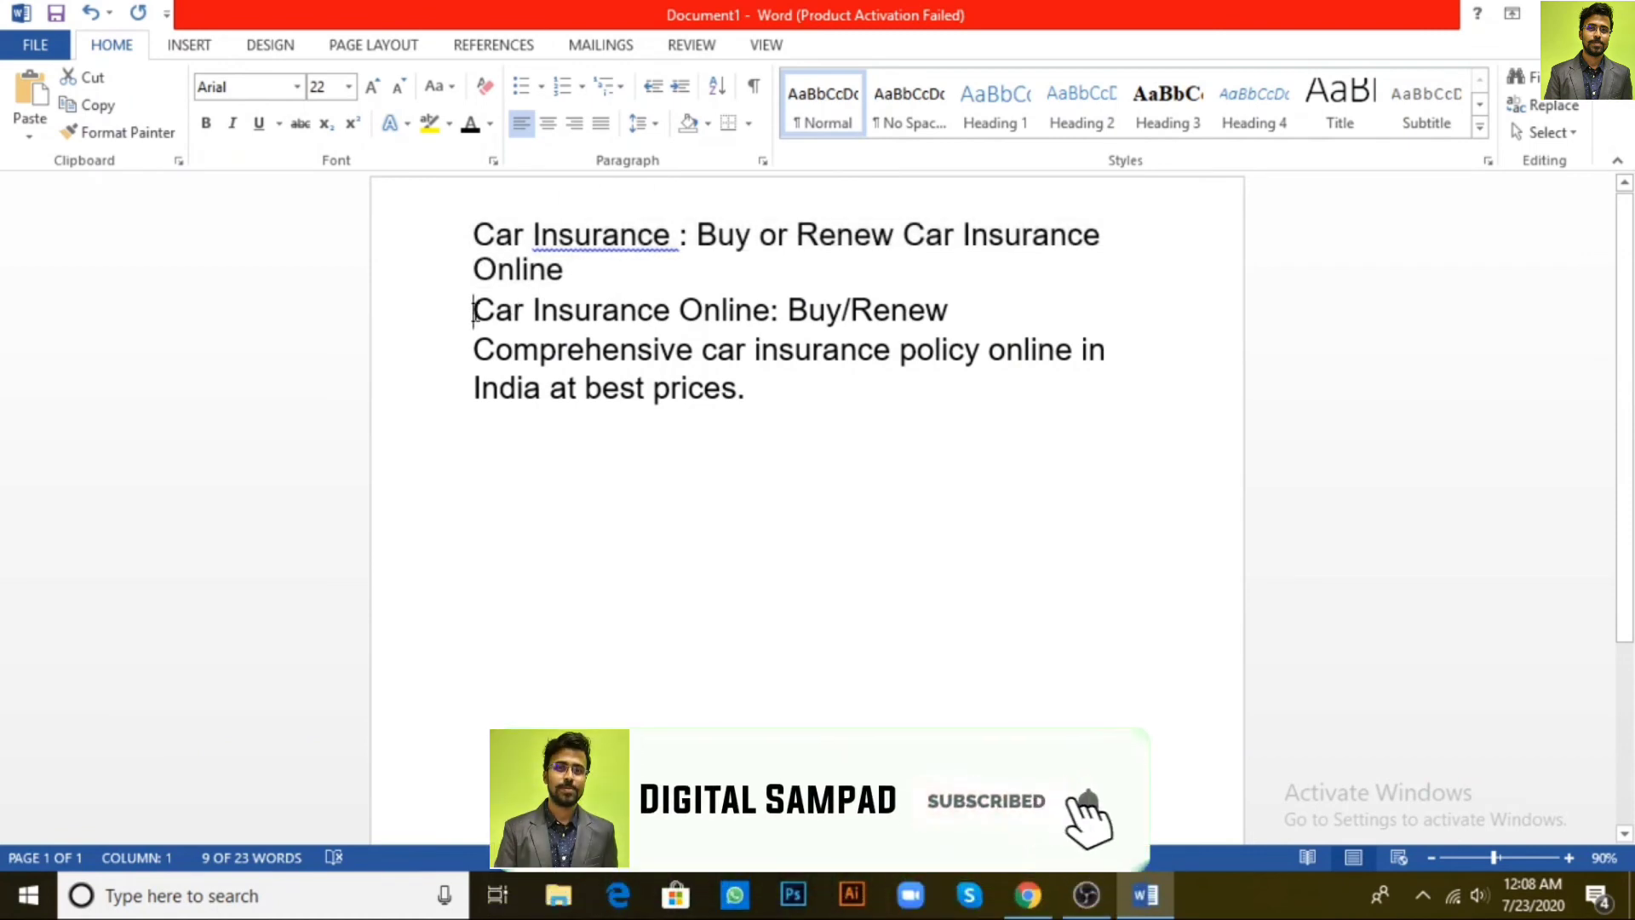
drag(475, 312, 744, 416)
key(ctrl+c)
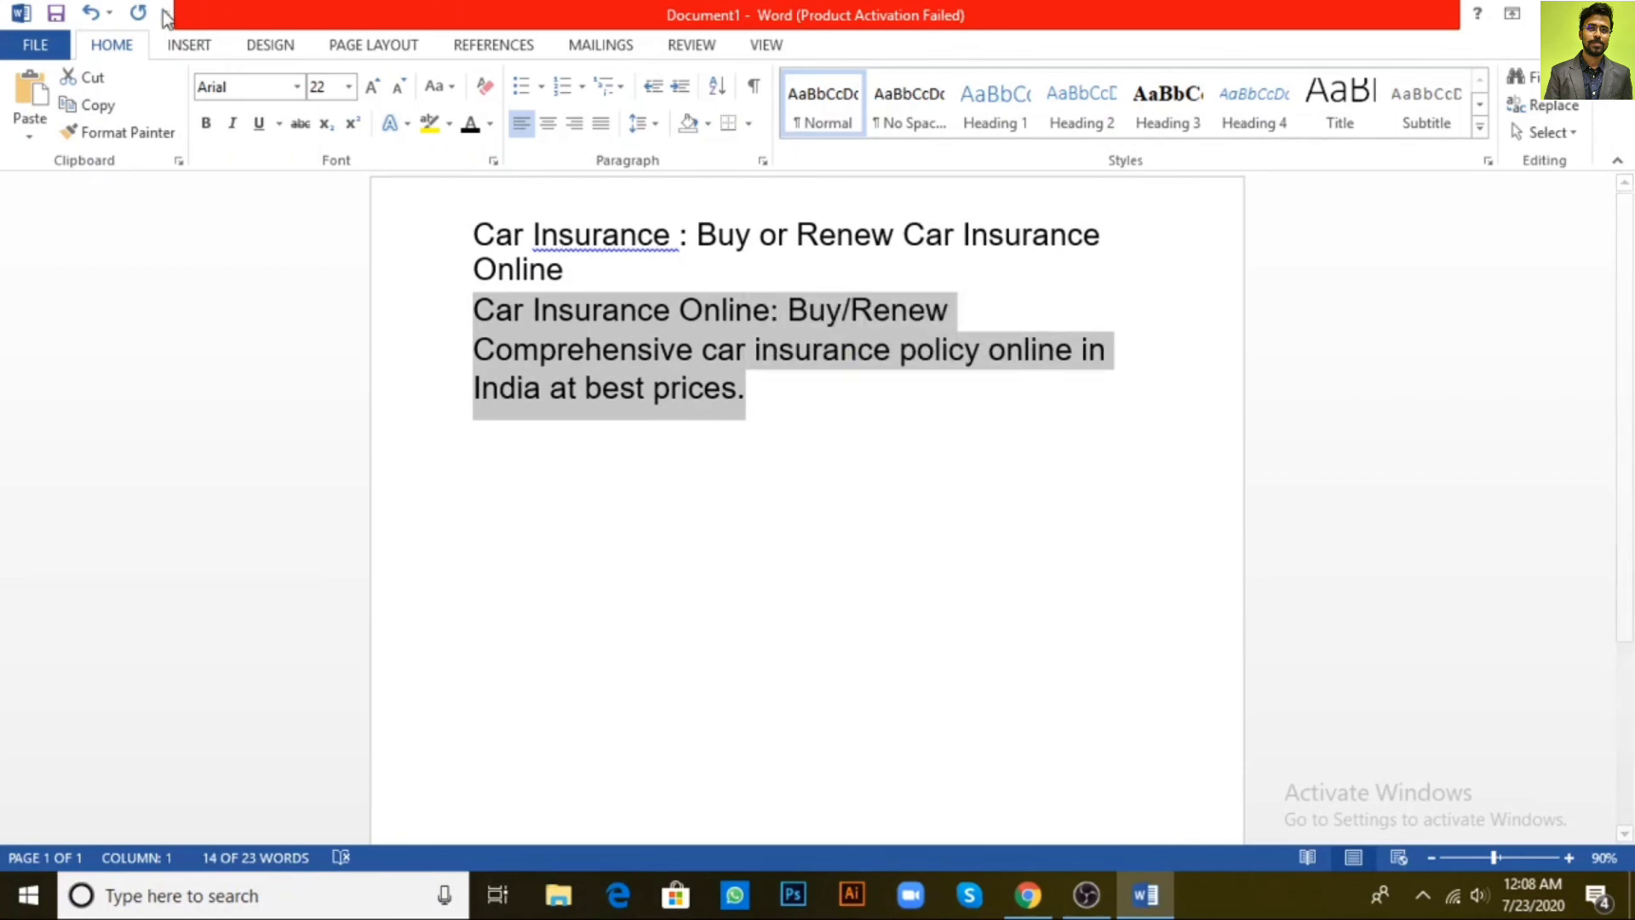
key(alt+Tab)
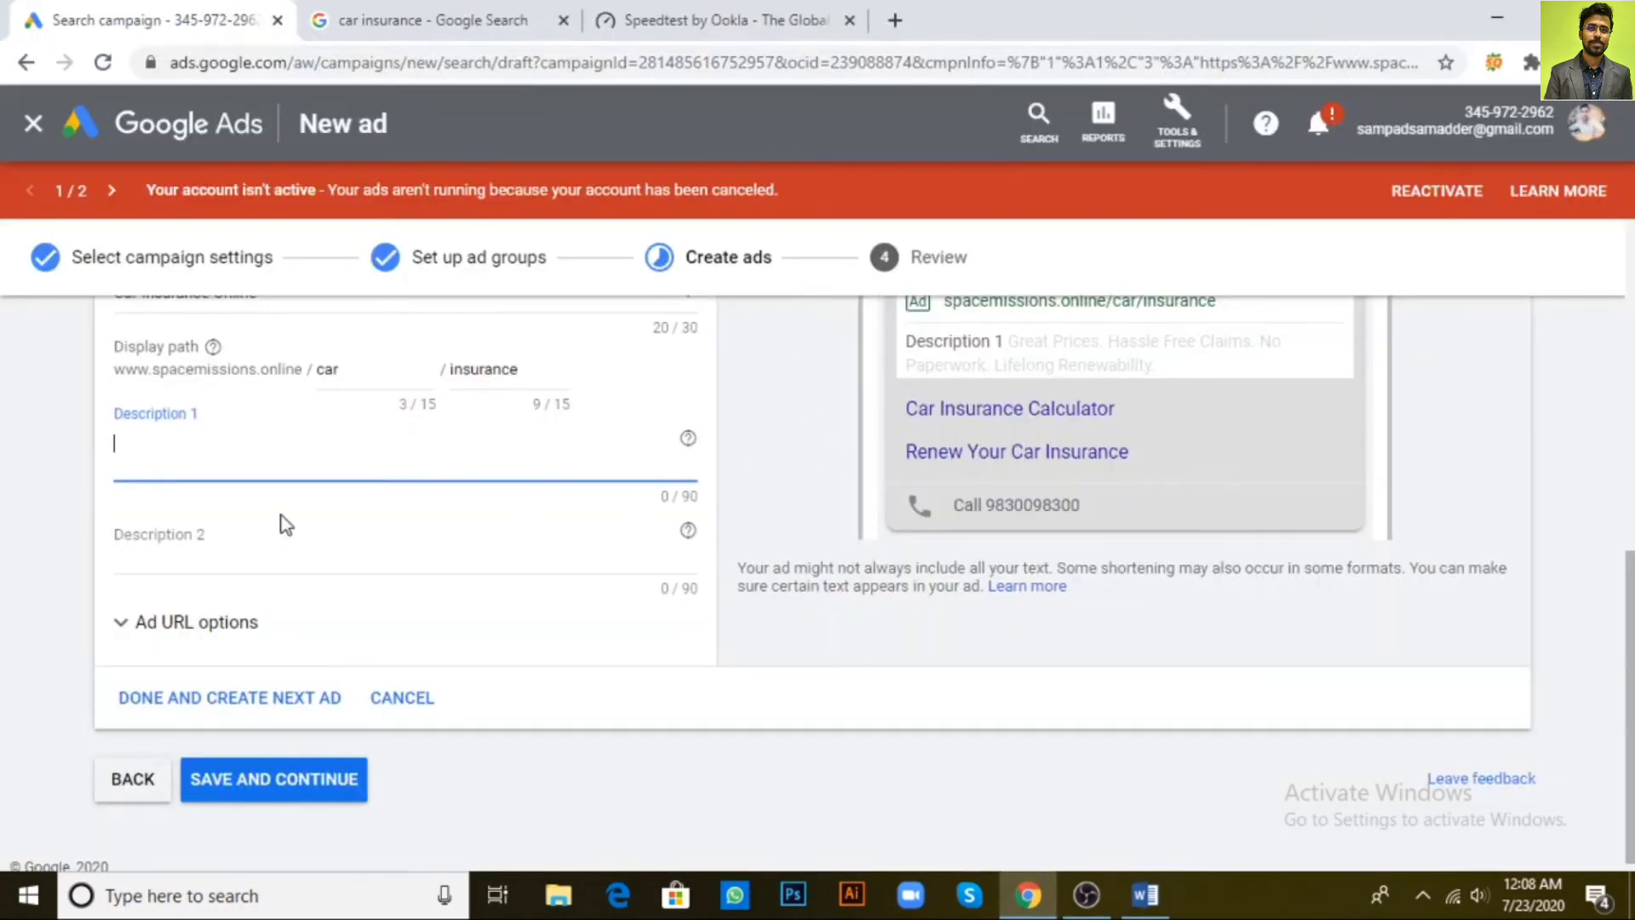
key(ctrl+v)
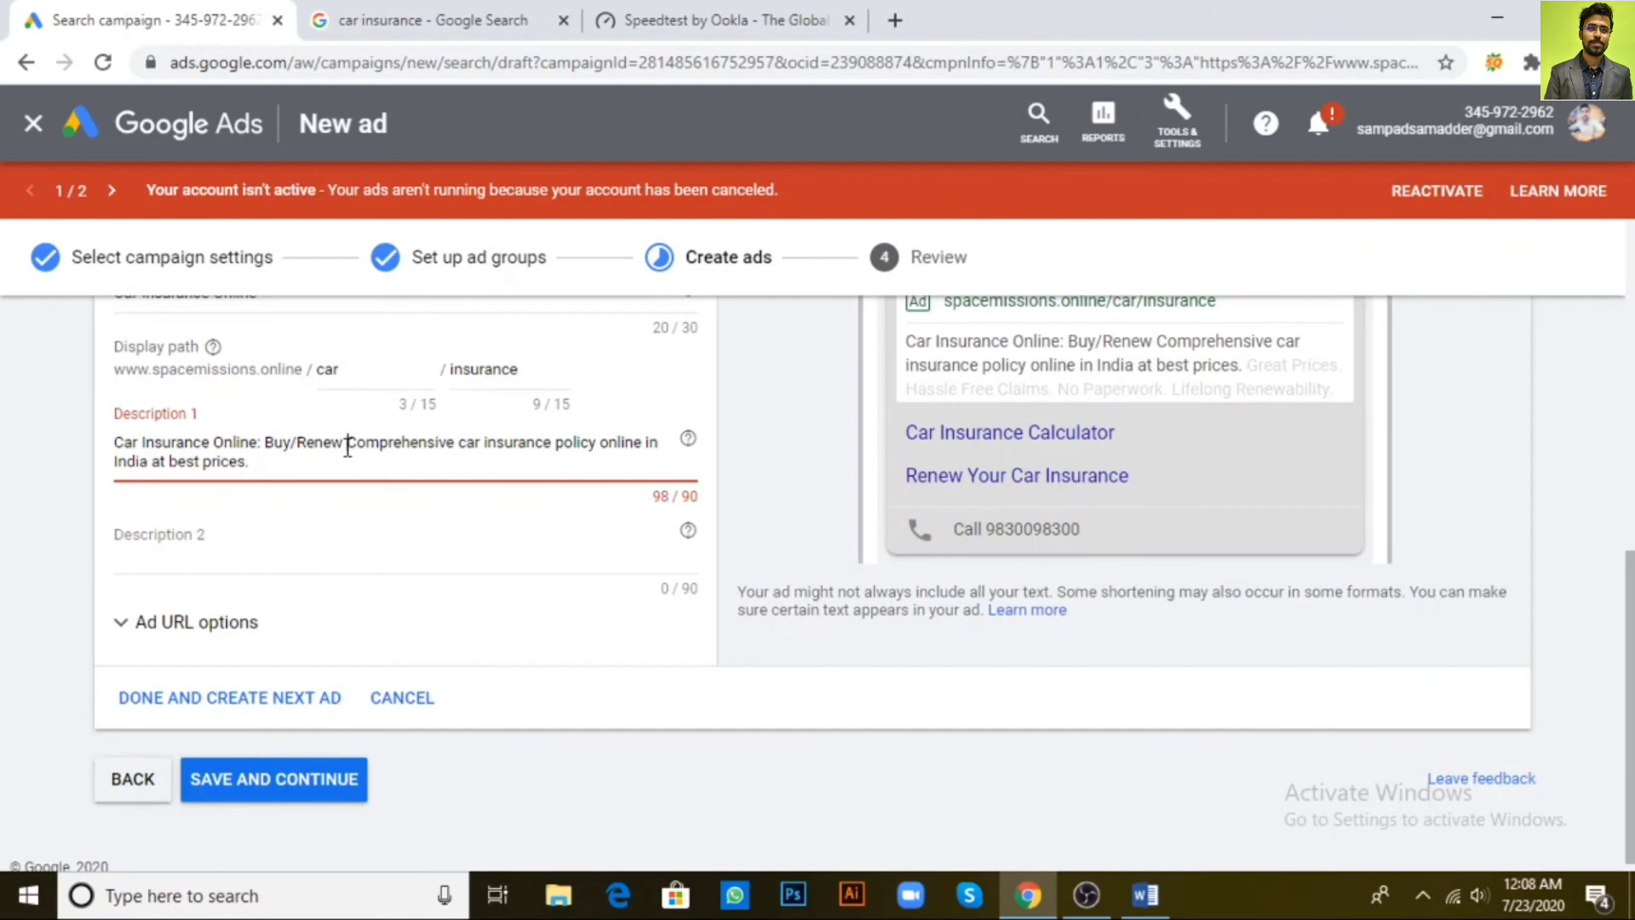
Change Description 1 to "Car Insurance Online: Buy/Renew Car Insurance" and move "Comprehensive car insurance policy online in India at best prices." into Description 2
drag(348, 444, 360, 463)
key(ctrl+c)
key(BackSpace)
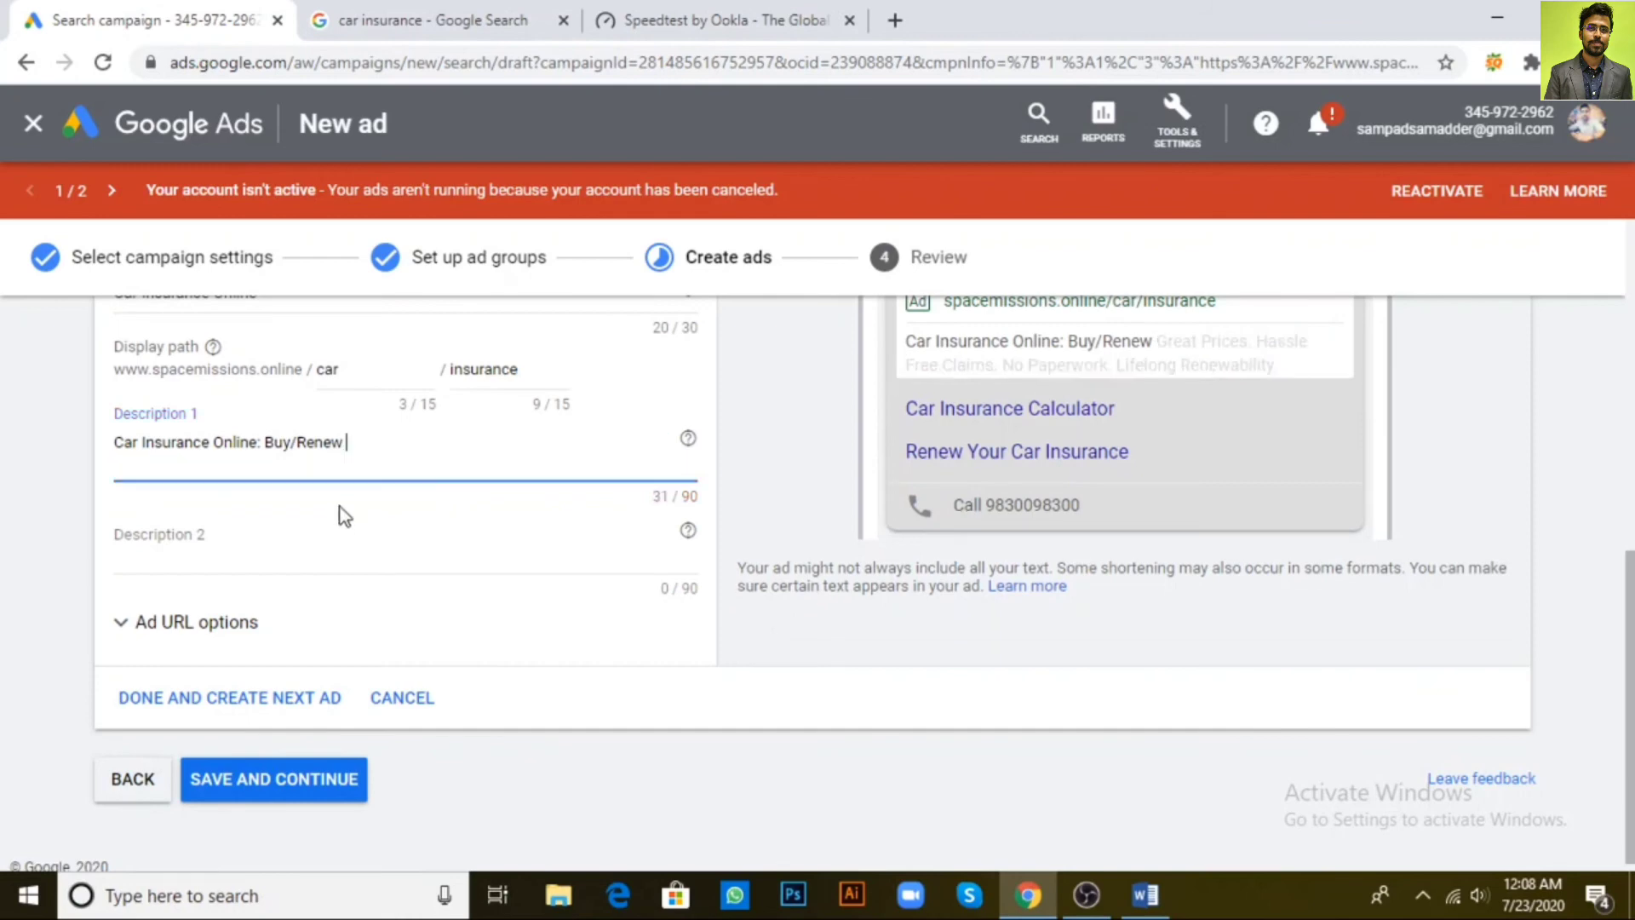
text(Car Insu)
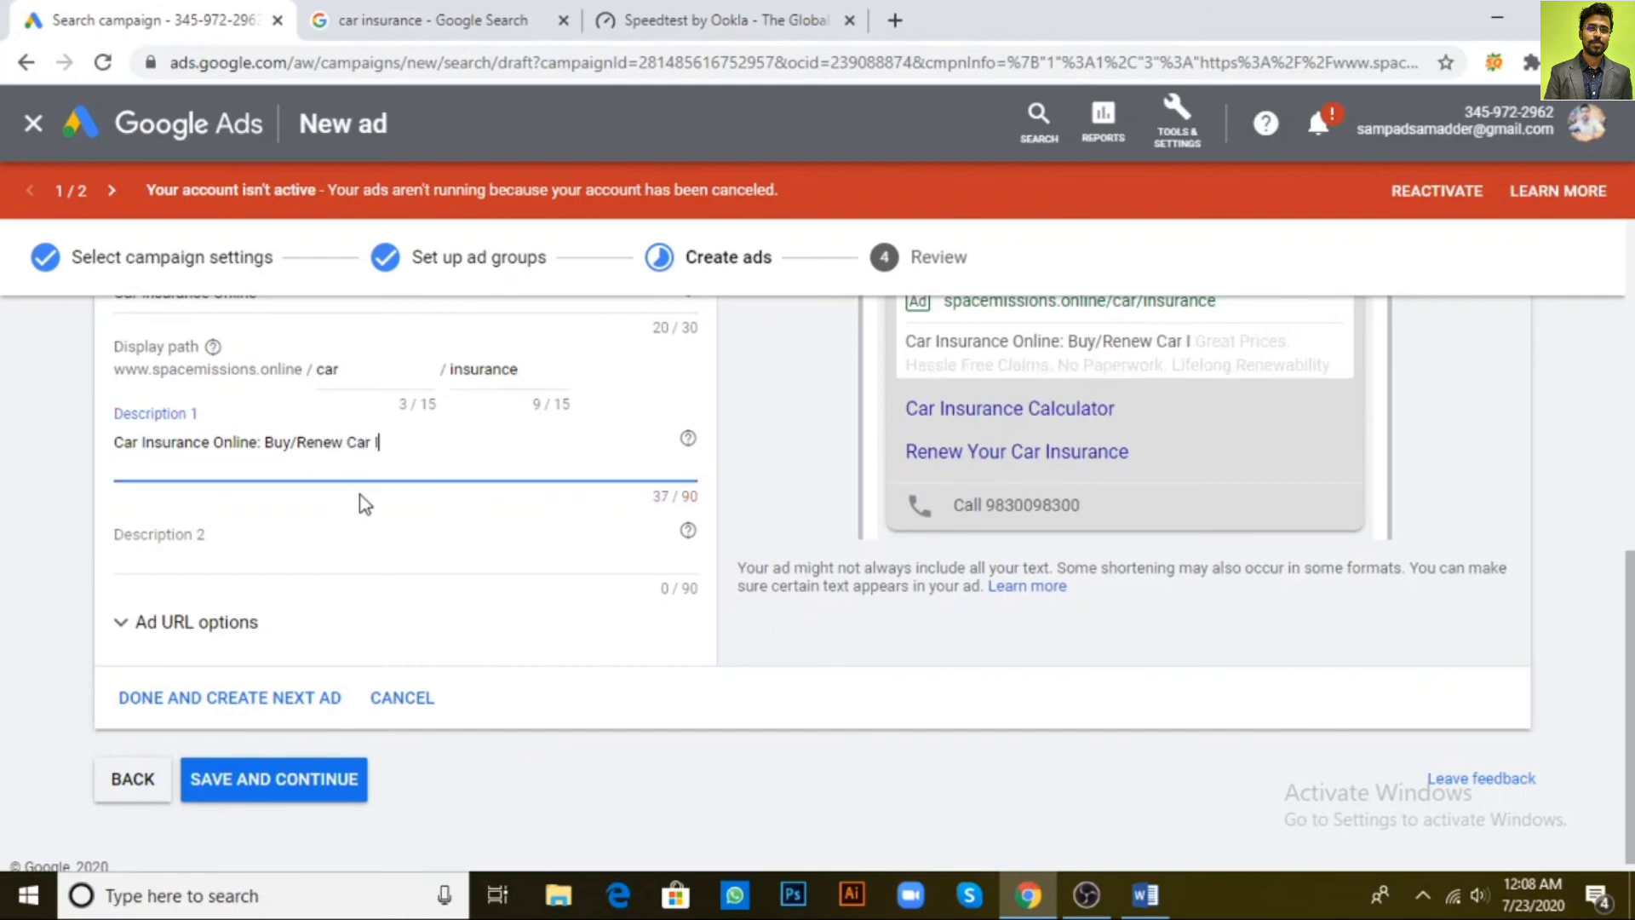
text(rance)
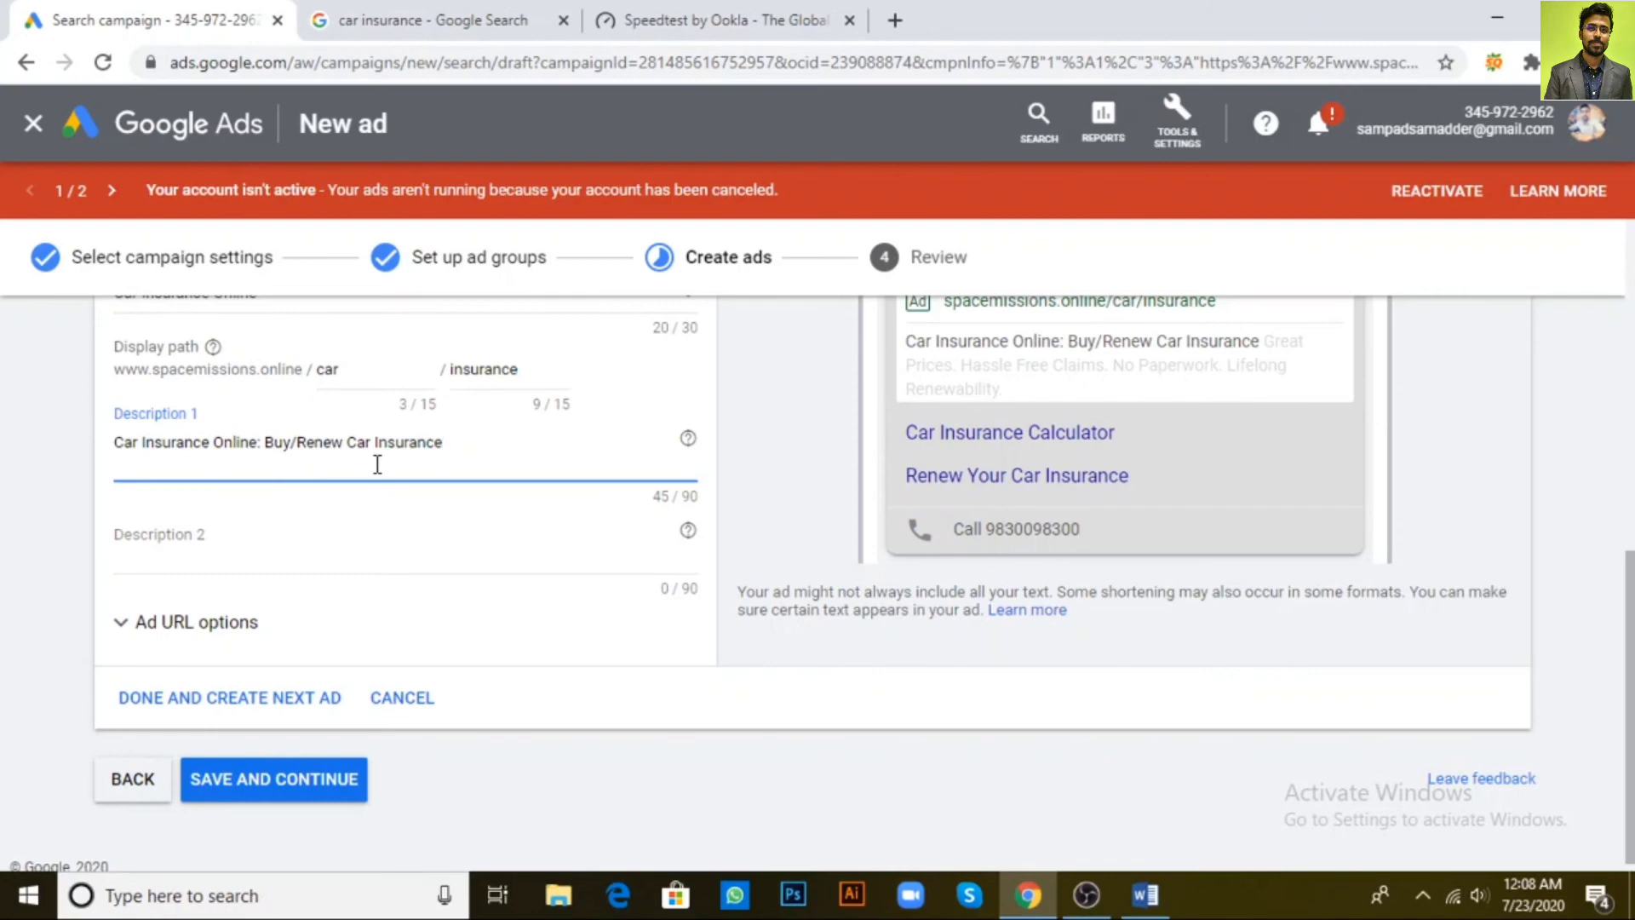
click(267, 536)
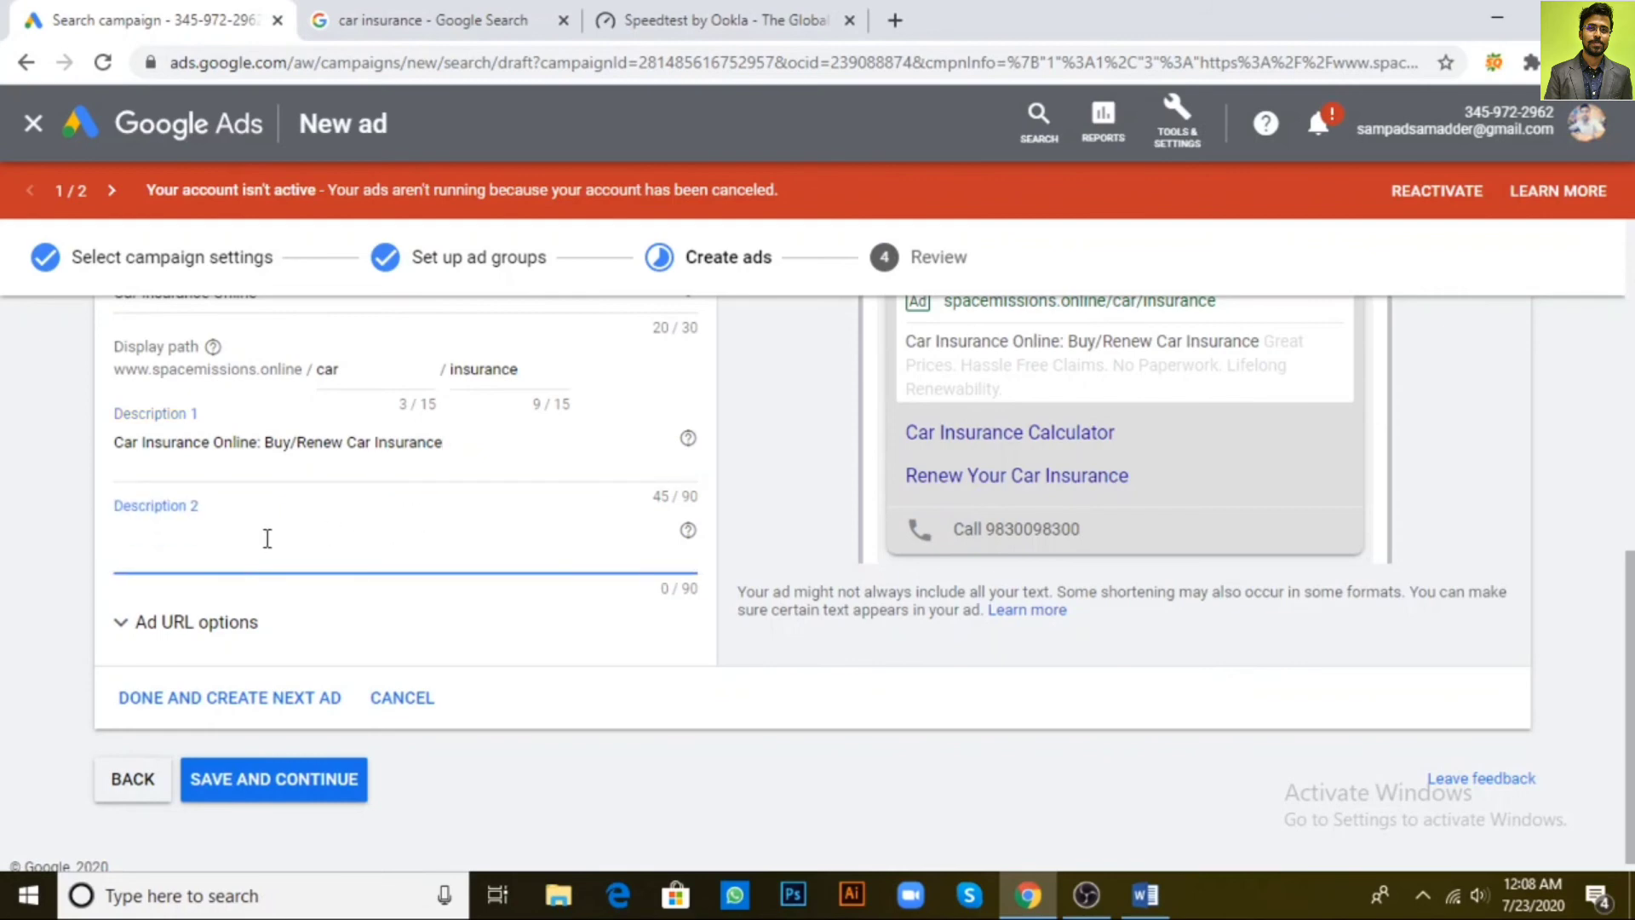
key(ctrl+v)
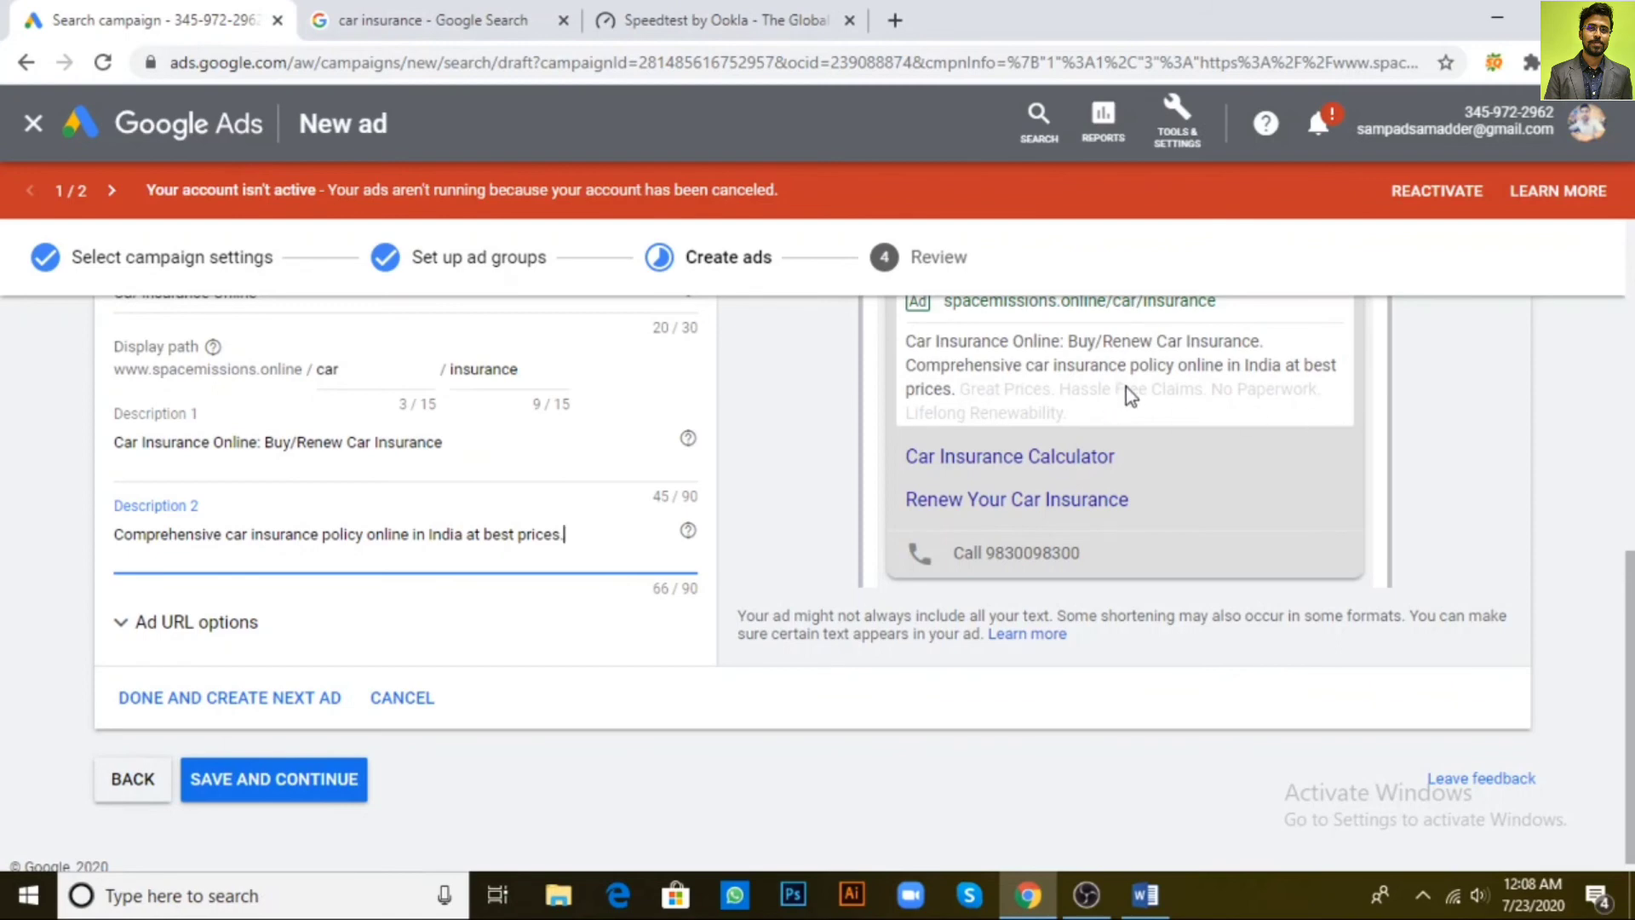
Check the headlines, descriptions and callout text in the mobile preview, then finish this text ad and start the next one
scroll(1121, 400, up, 2)
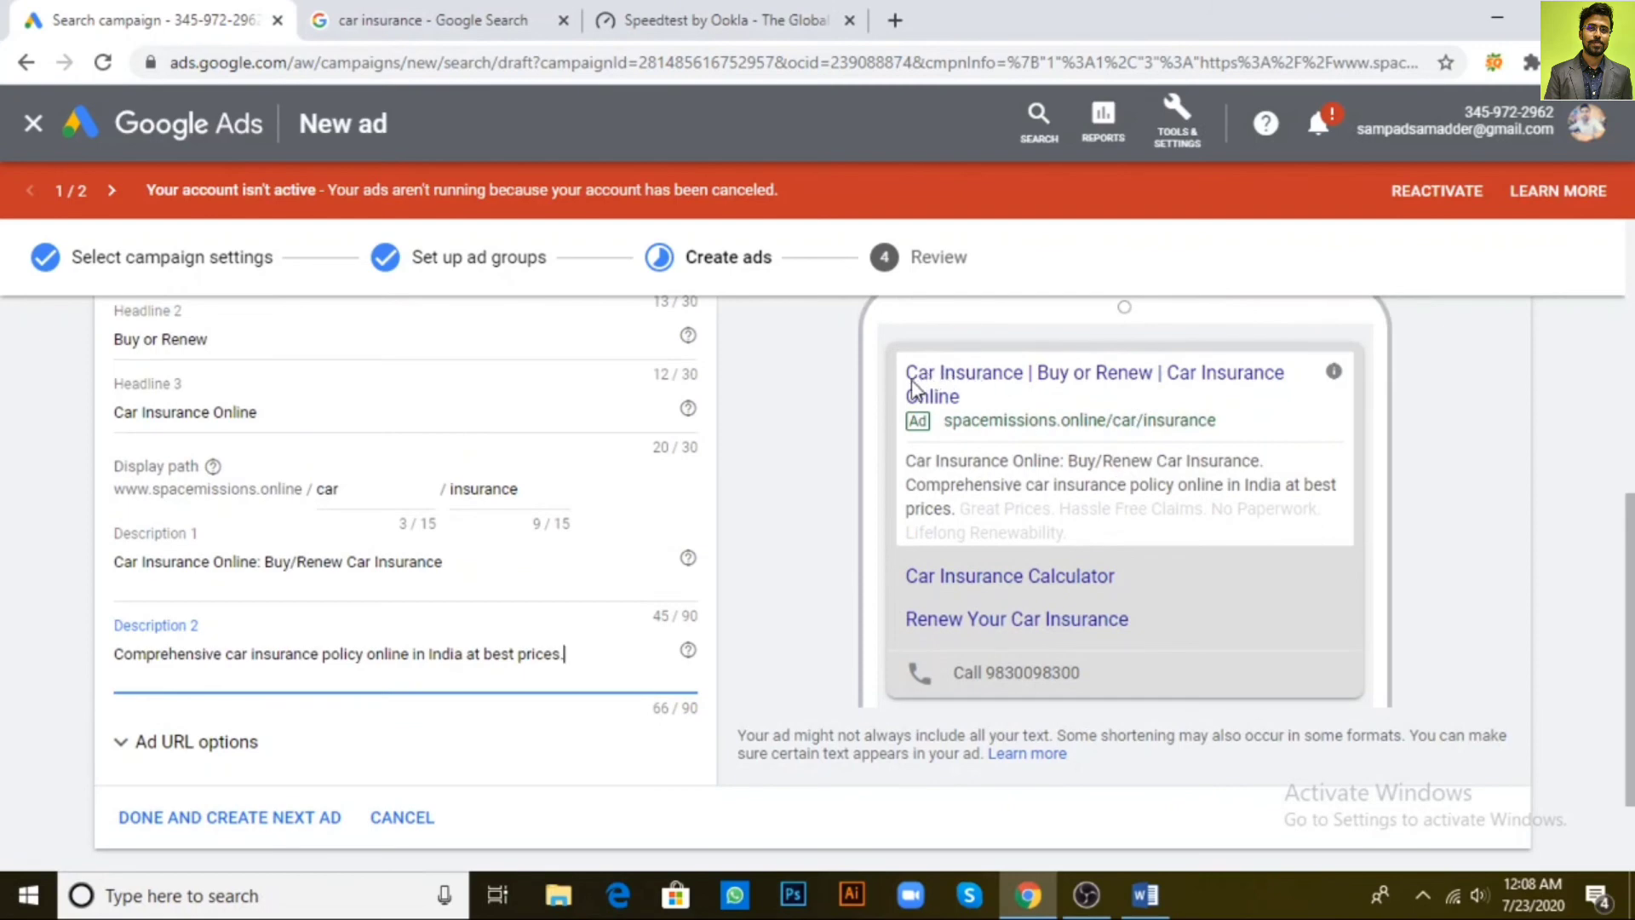
scroll(215, 338, up, 2)
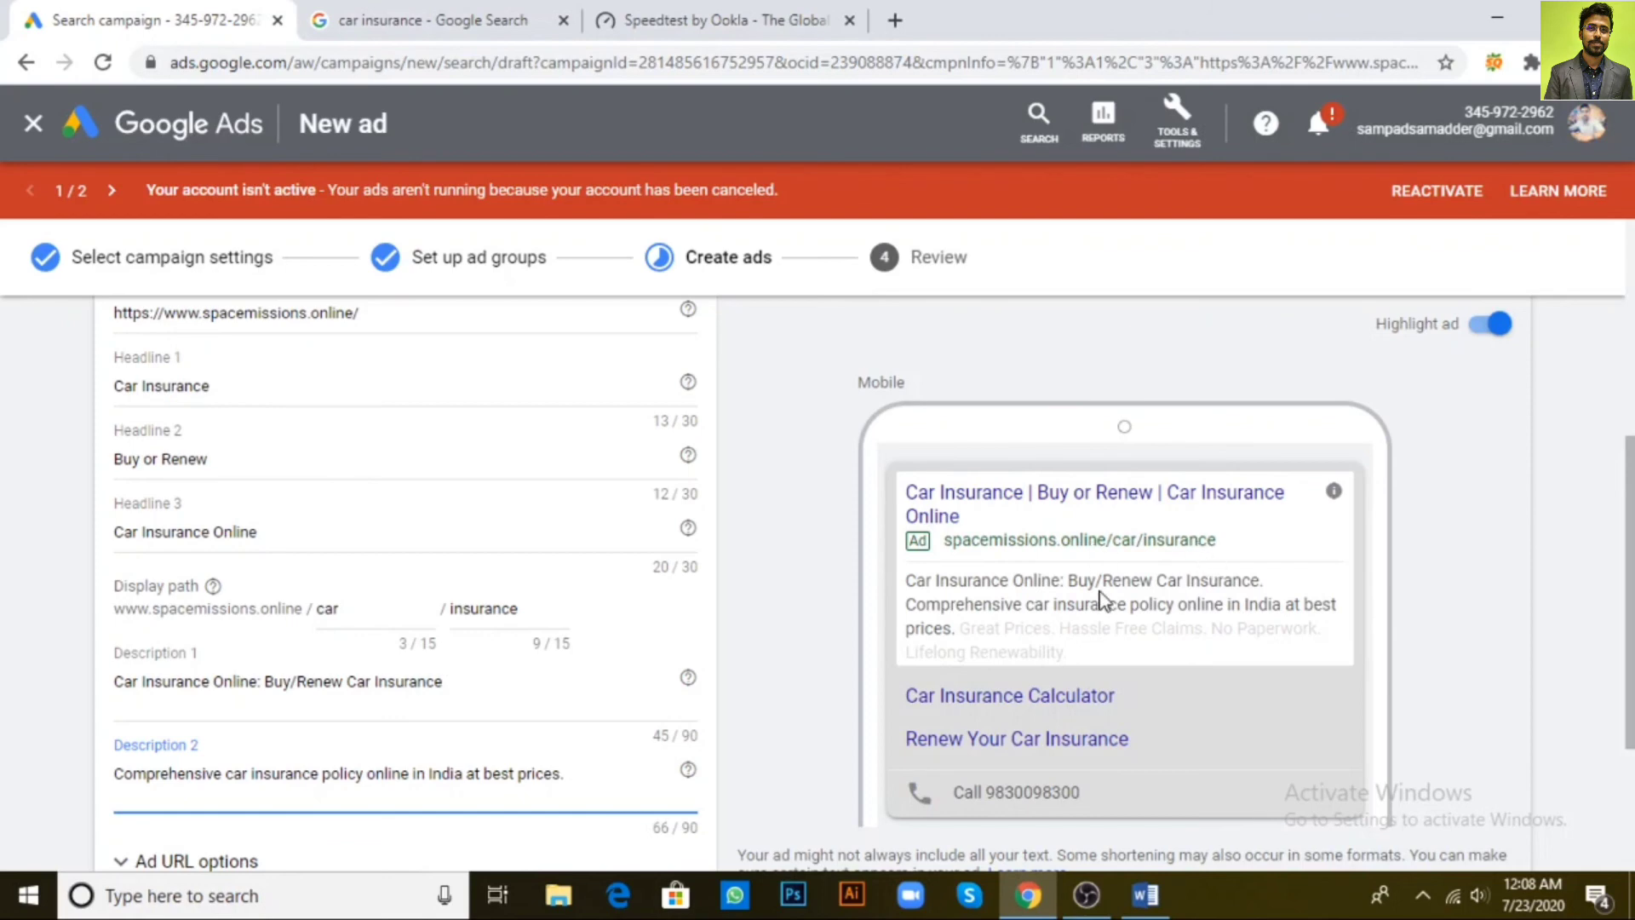
scroll(1103, 600, down, 2)
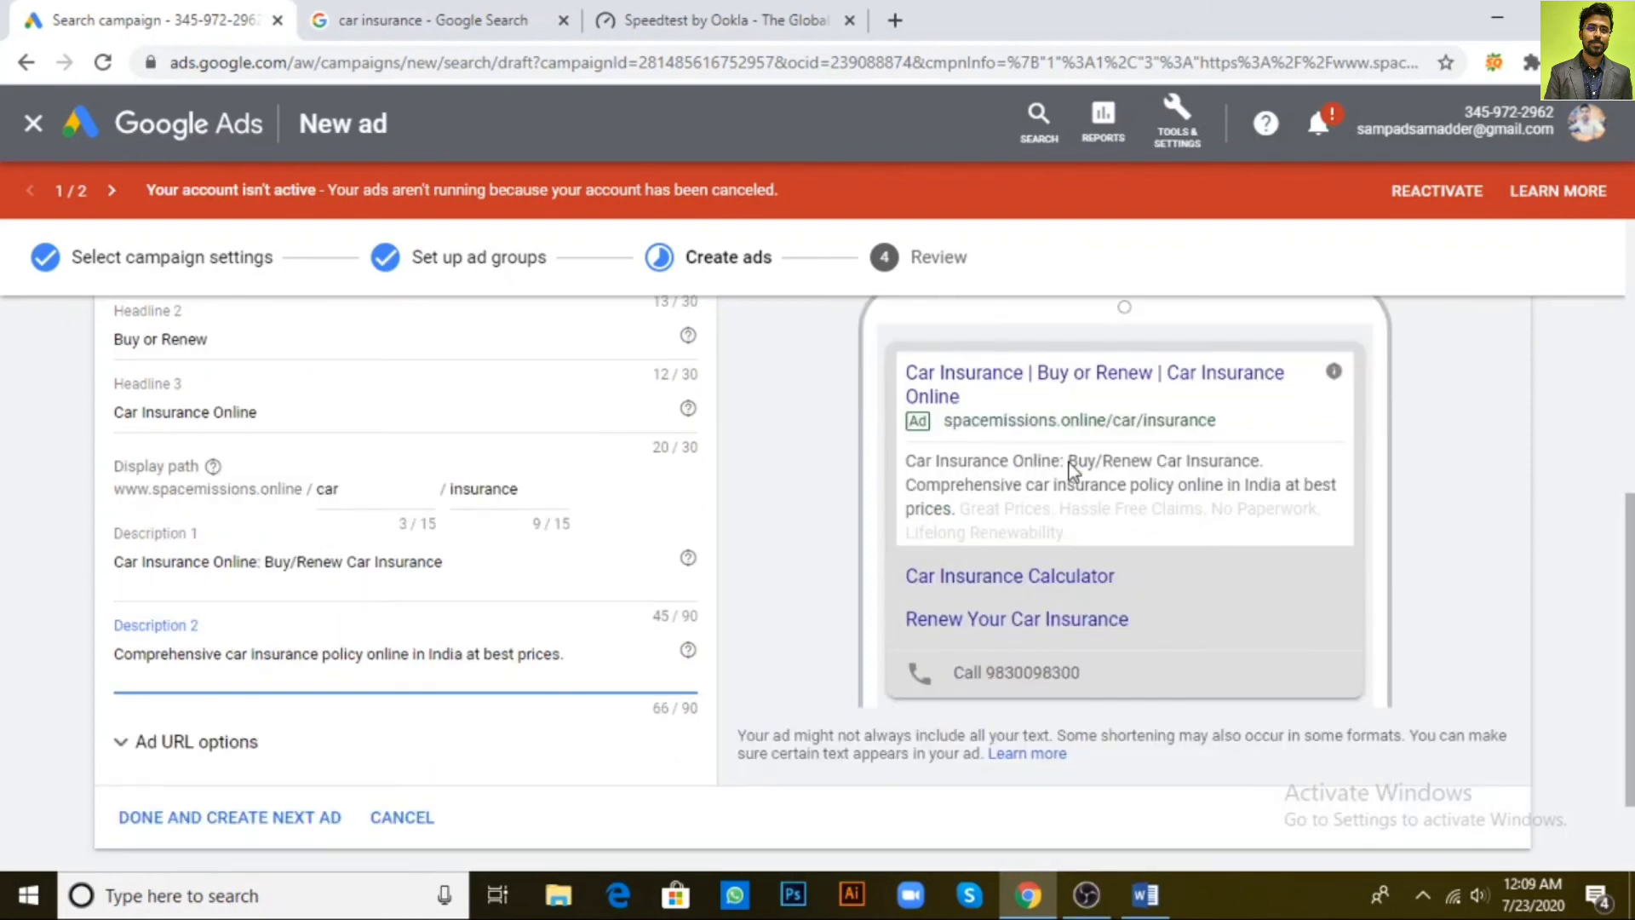
drag(960, 509, 1092, 545)
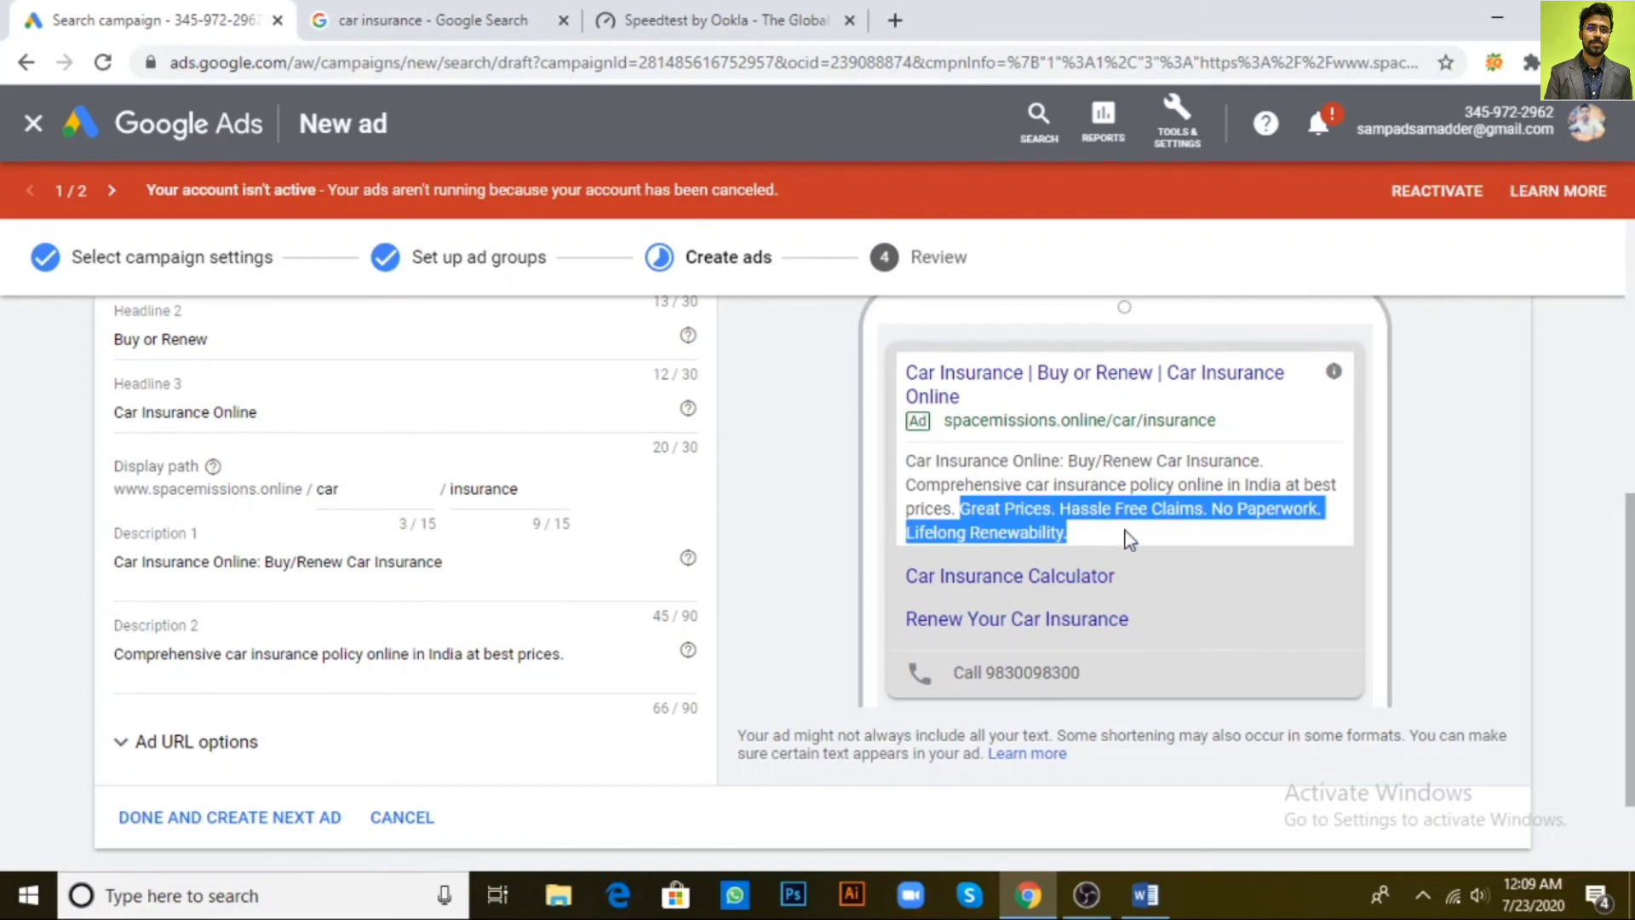
click(813, 600)
scroll(813, 600, down, 2)
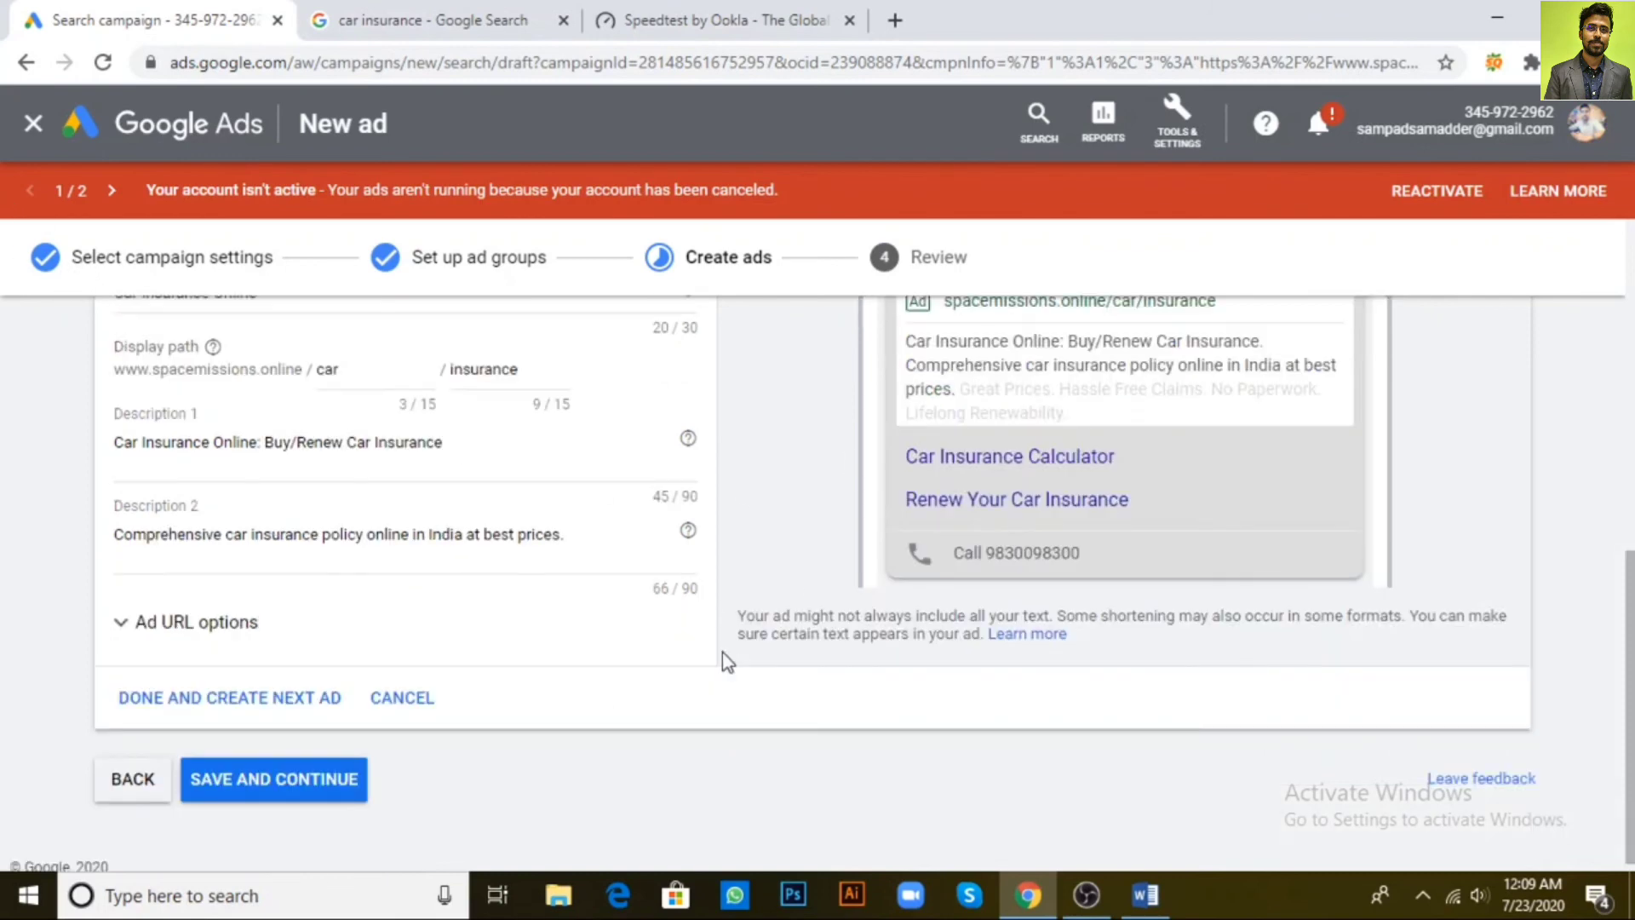
click(252, 708)
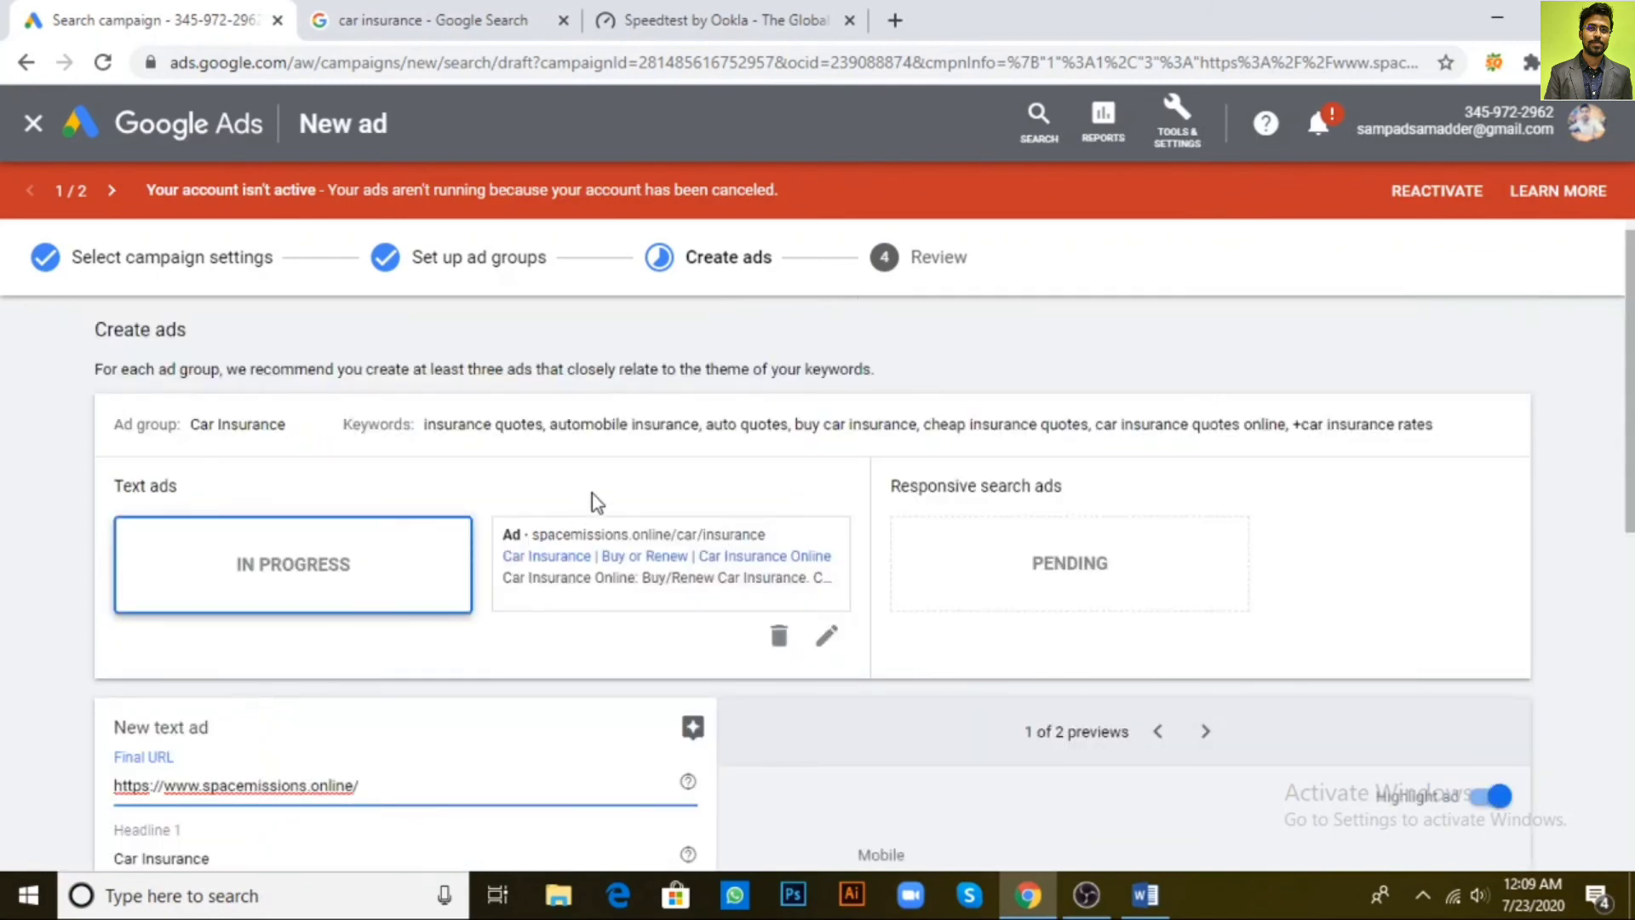
scroll(591, 494, down, 4)
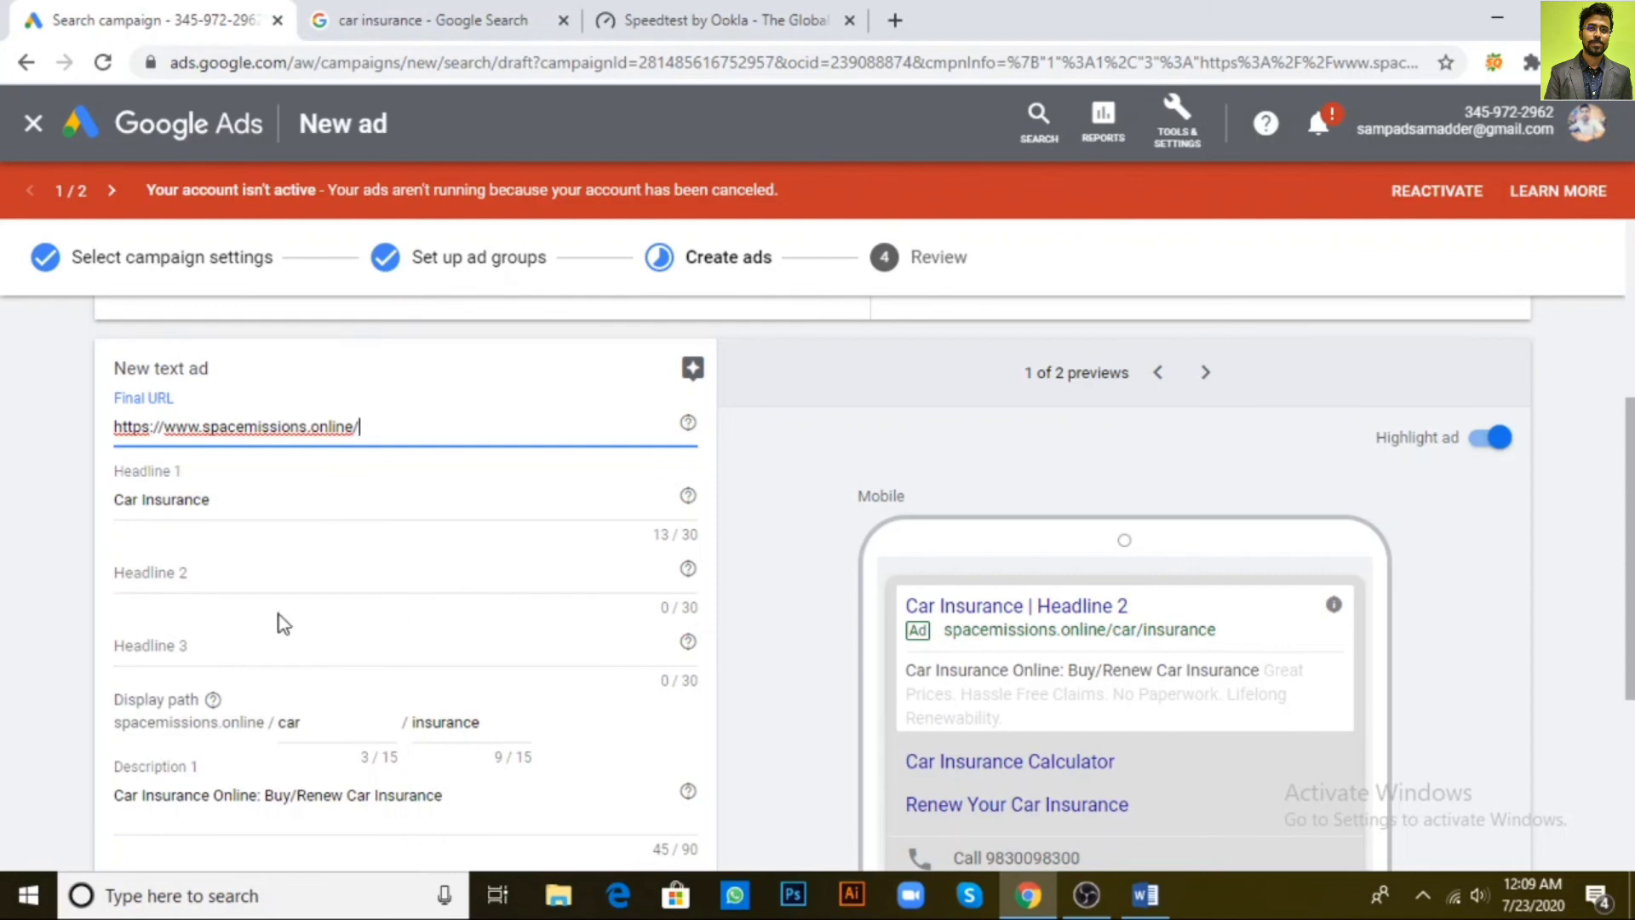
click(254, 575)
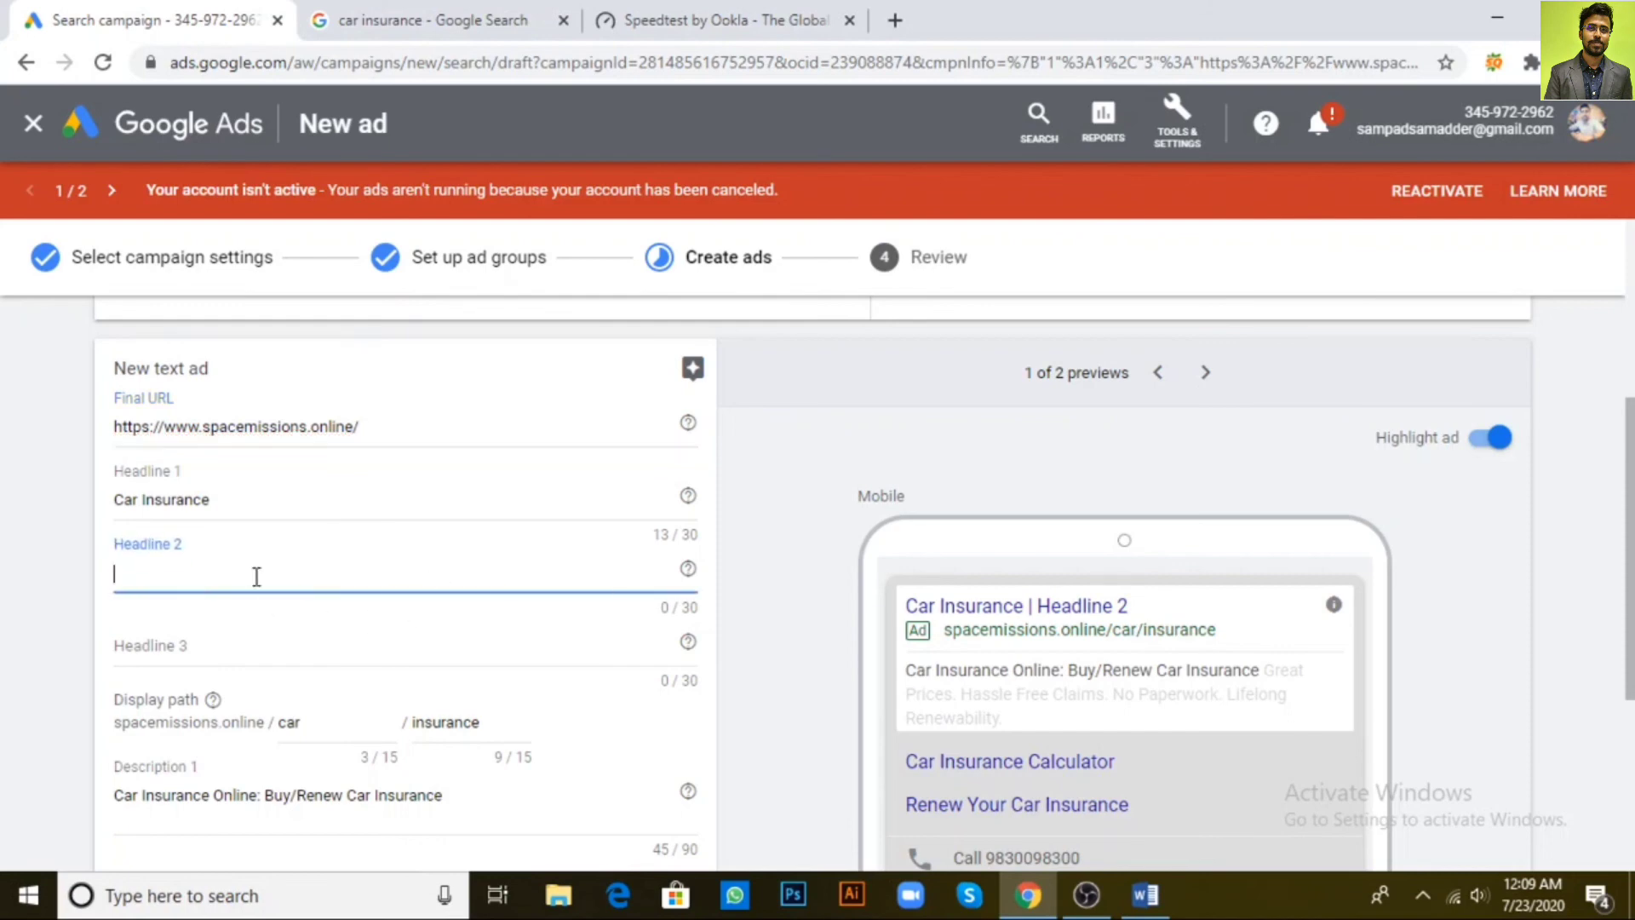
text(Motor)
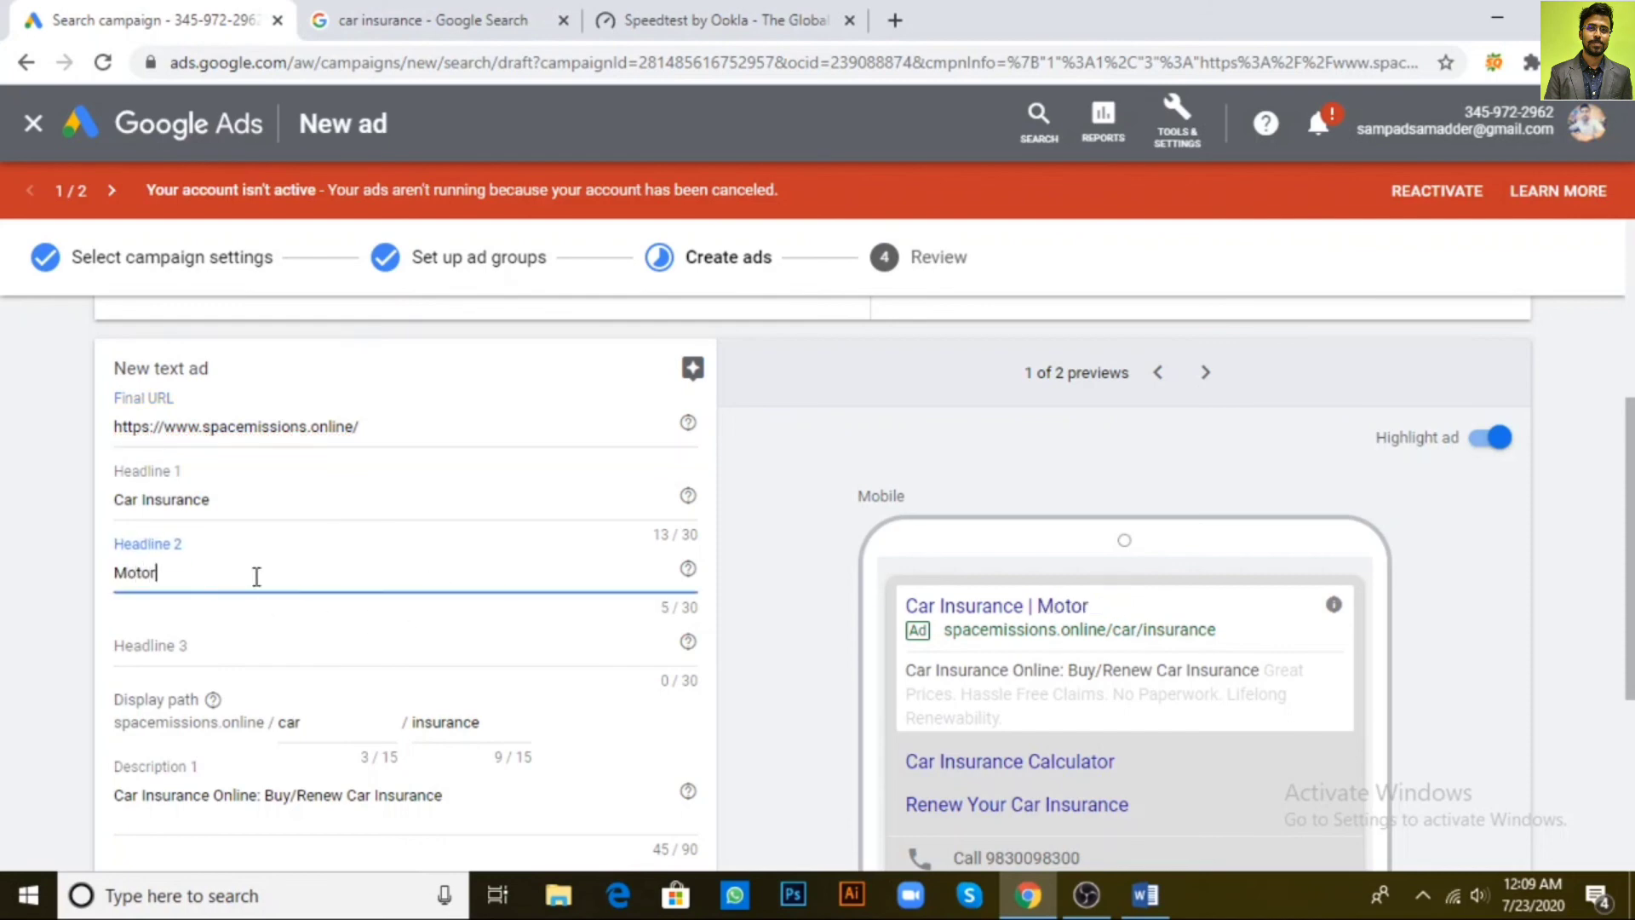
text( Insunace)
key(BackSpace)
key(BackSpace)
key(BackSpace)
key(BackSpace)
key(BackSpace)
key(BackSpace)
key(BackSpace)
key(BackSpace)
key(BackSpace)
key(BackSpace)
key(BackSpace)
key(BackSpace)
key(BackSpace)
key(BackSpace)
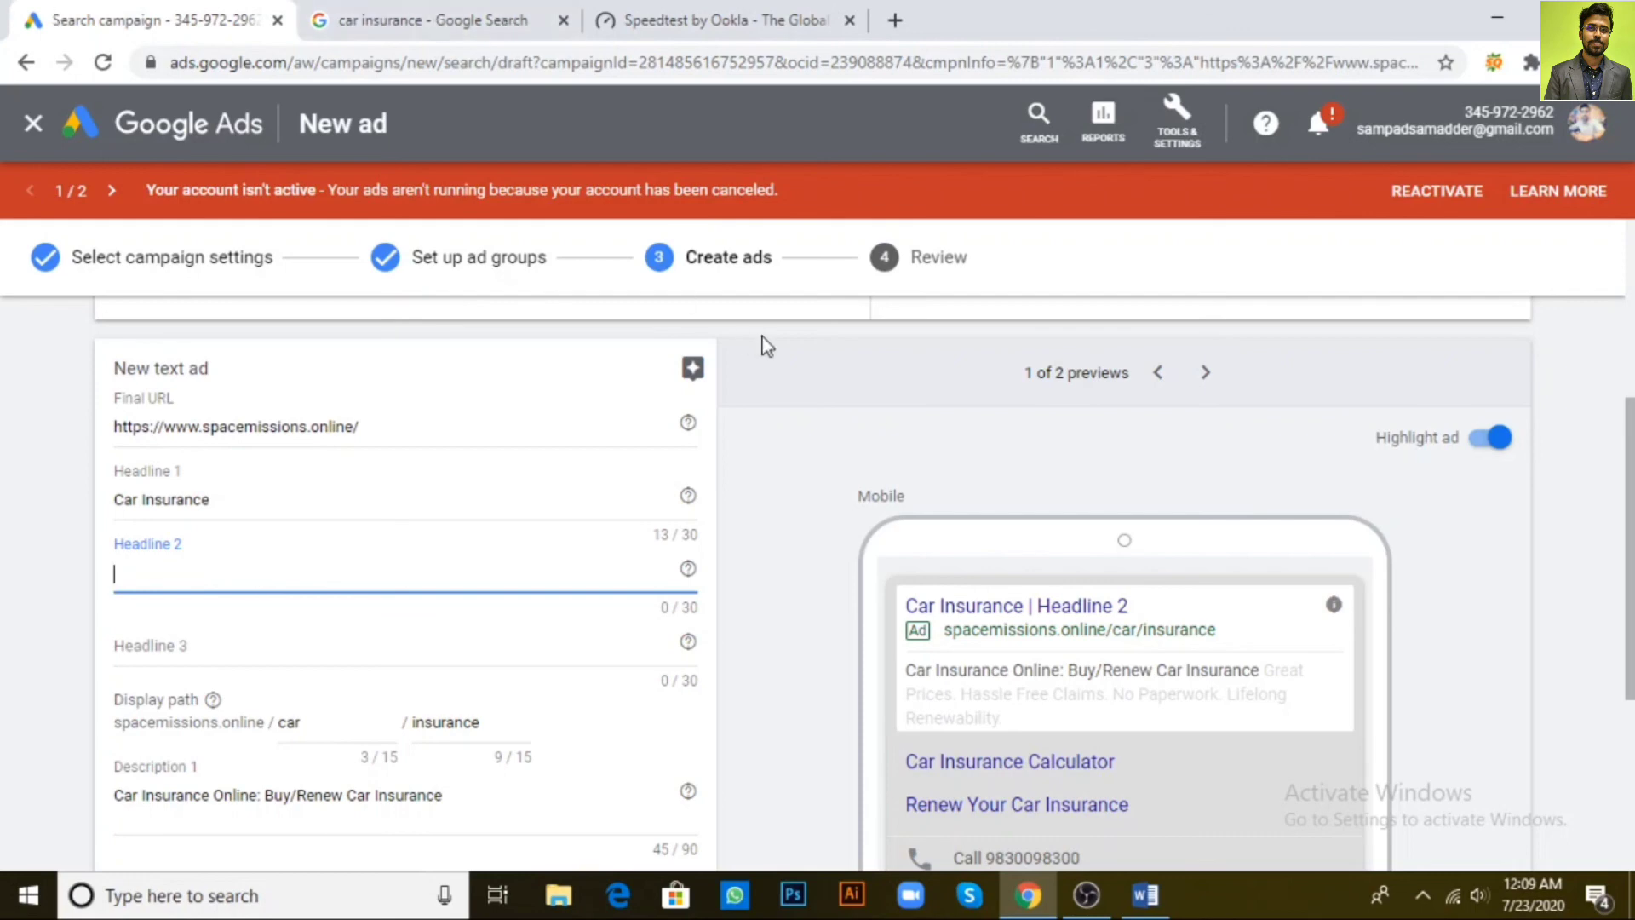
Copy "Covers Electrical & Non Electrical Accessories." from the hdfcergo.com ad in the Google results into Headline 2 of the second text ad
click(385, 26)
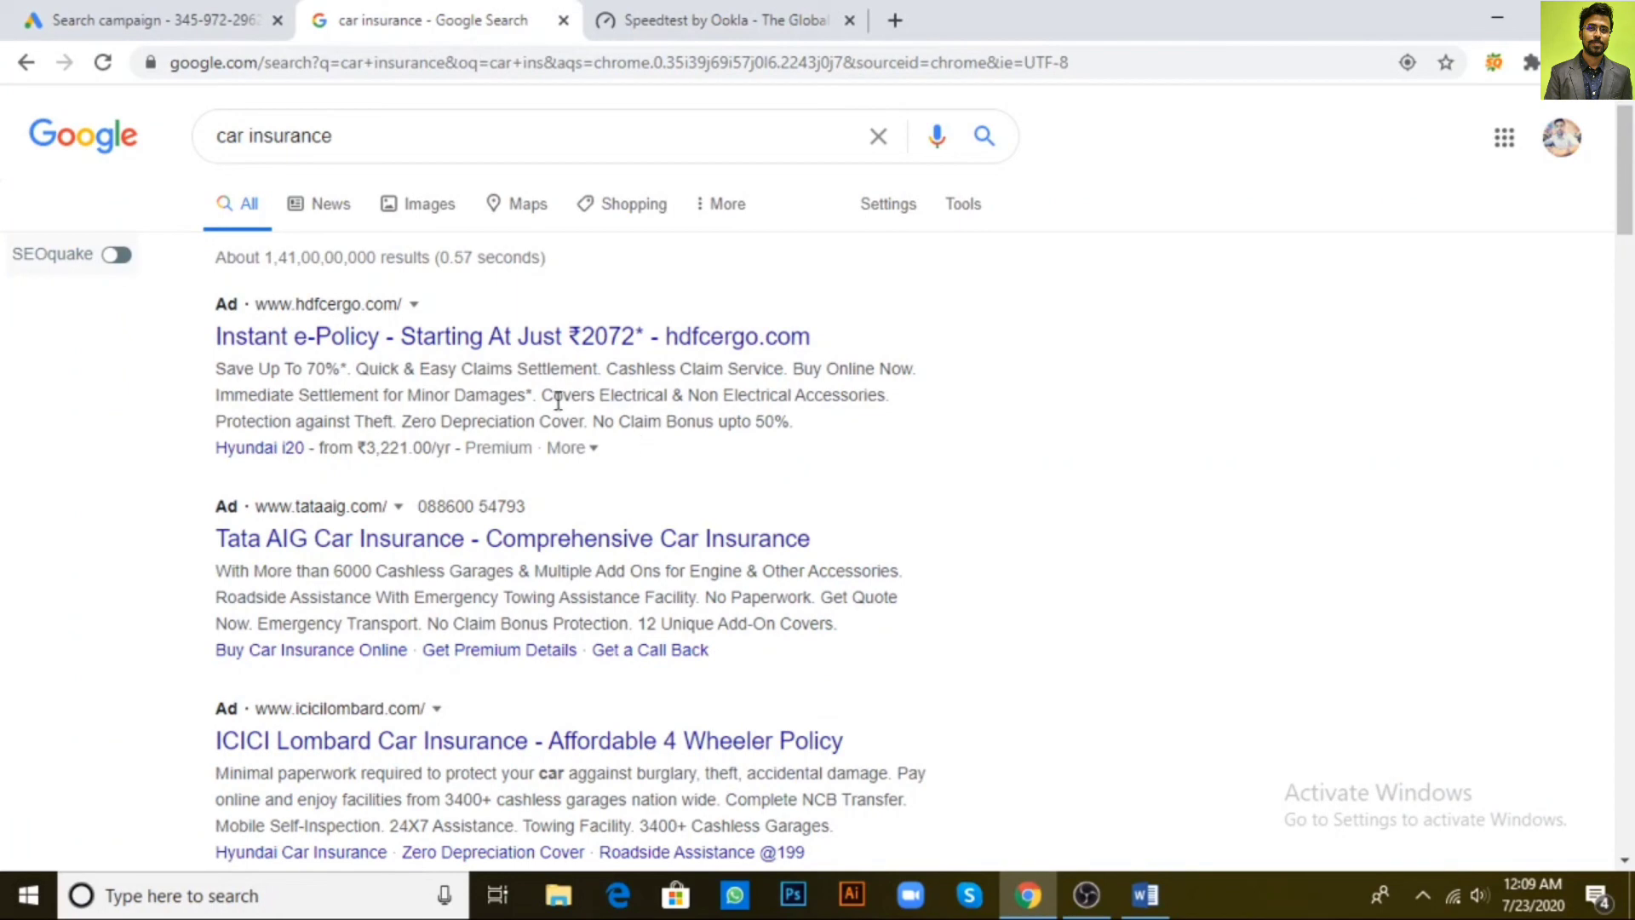
drag(543, 396, 993, 410)
key(ctrl+c)
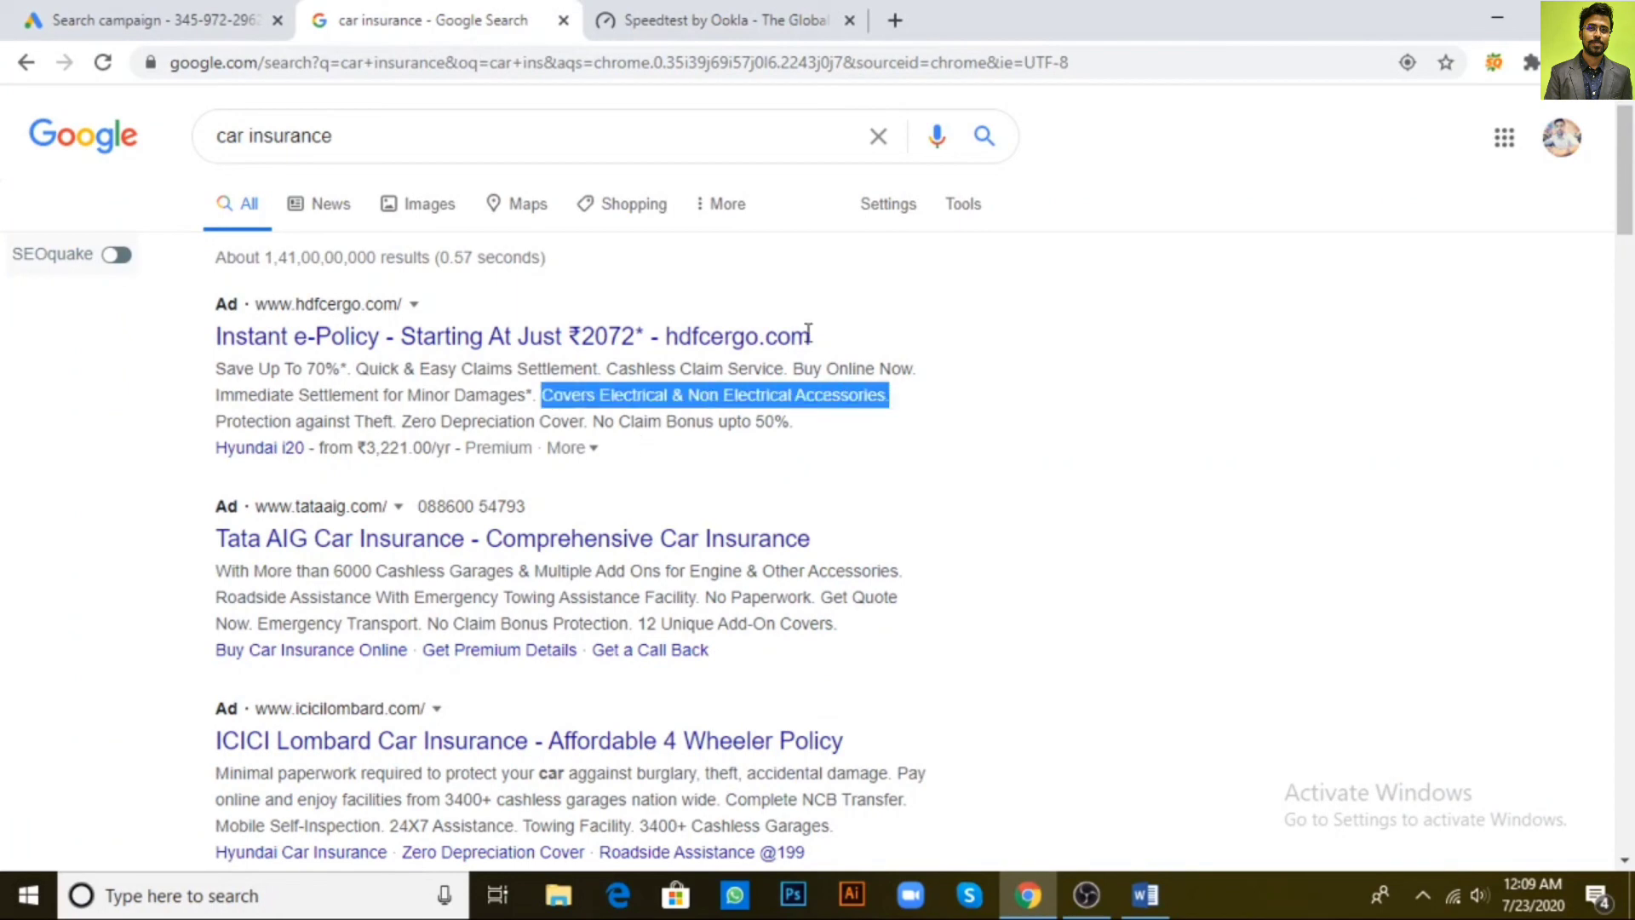
click(153, 20)
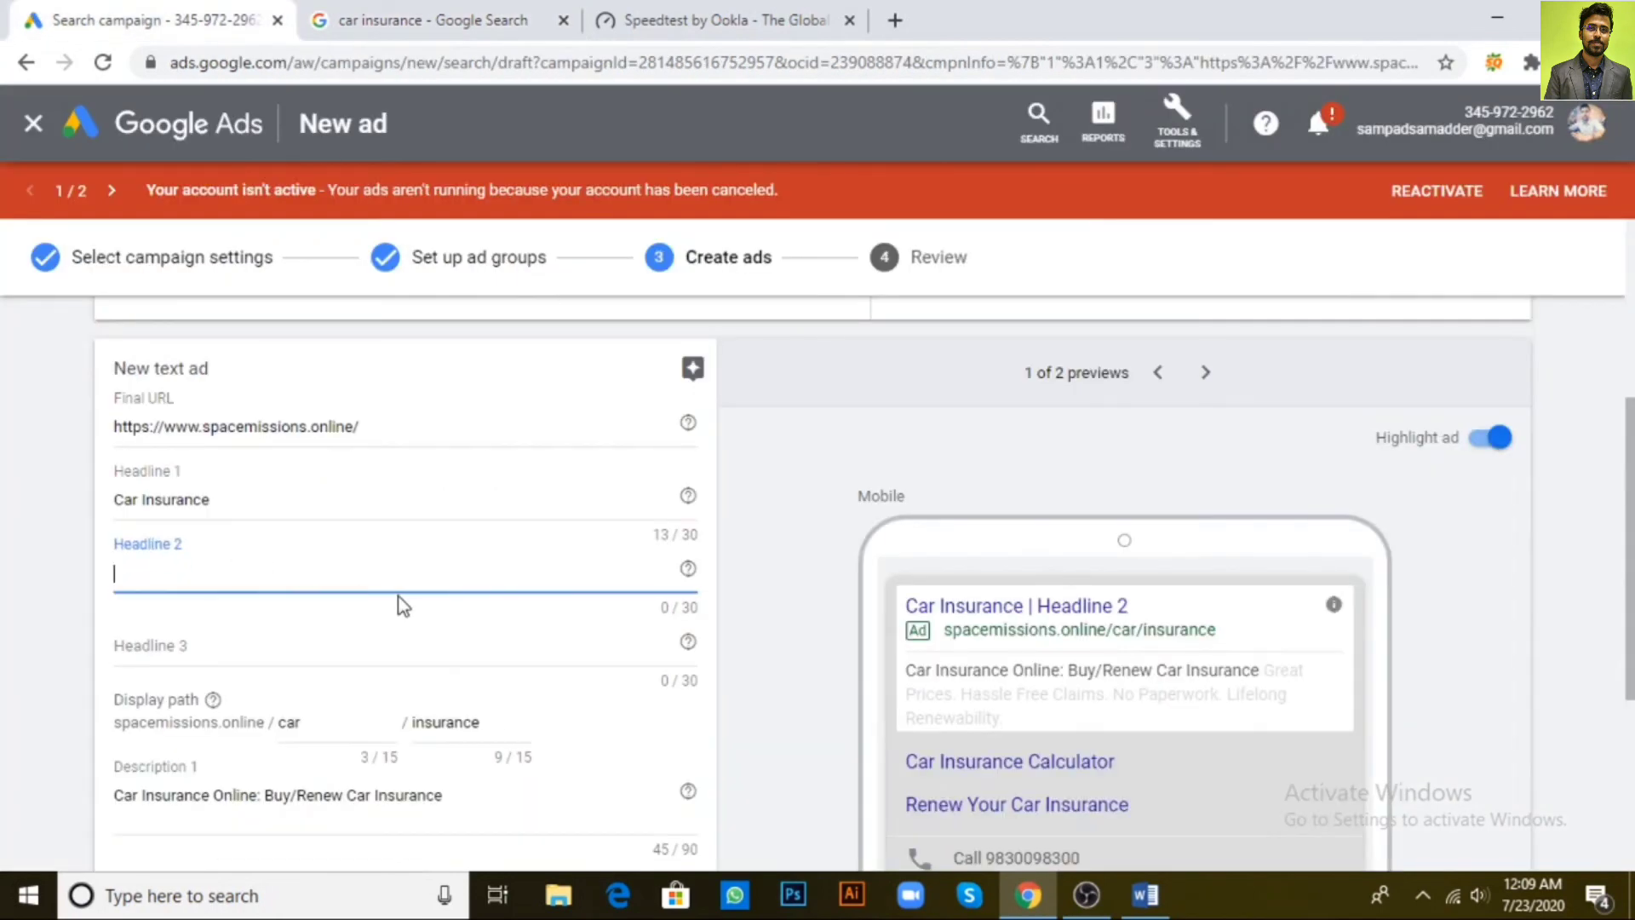
key(ctrl+v)
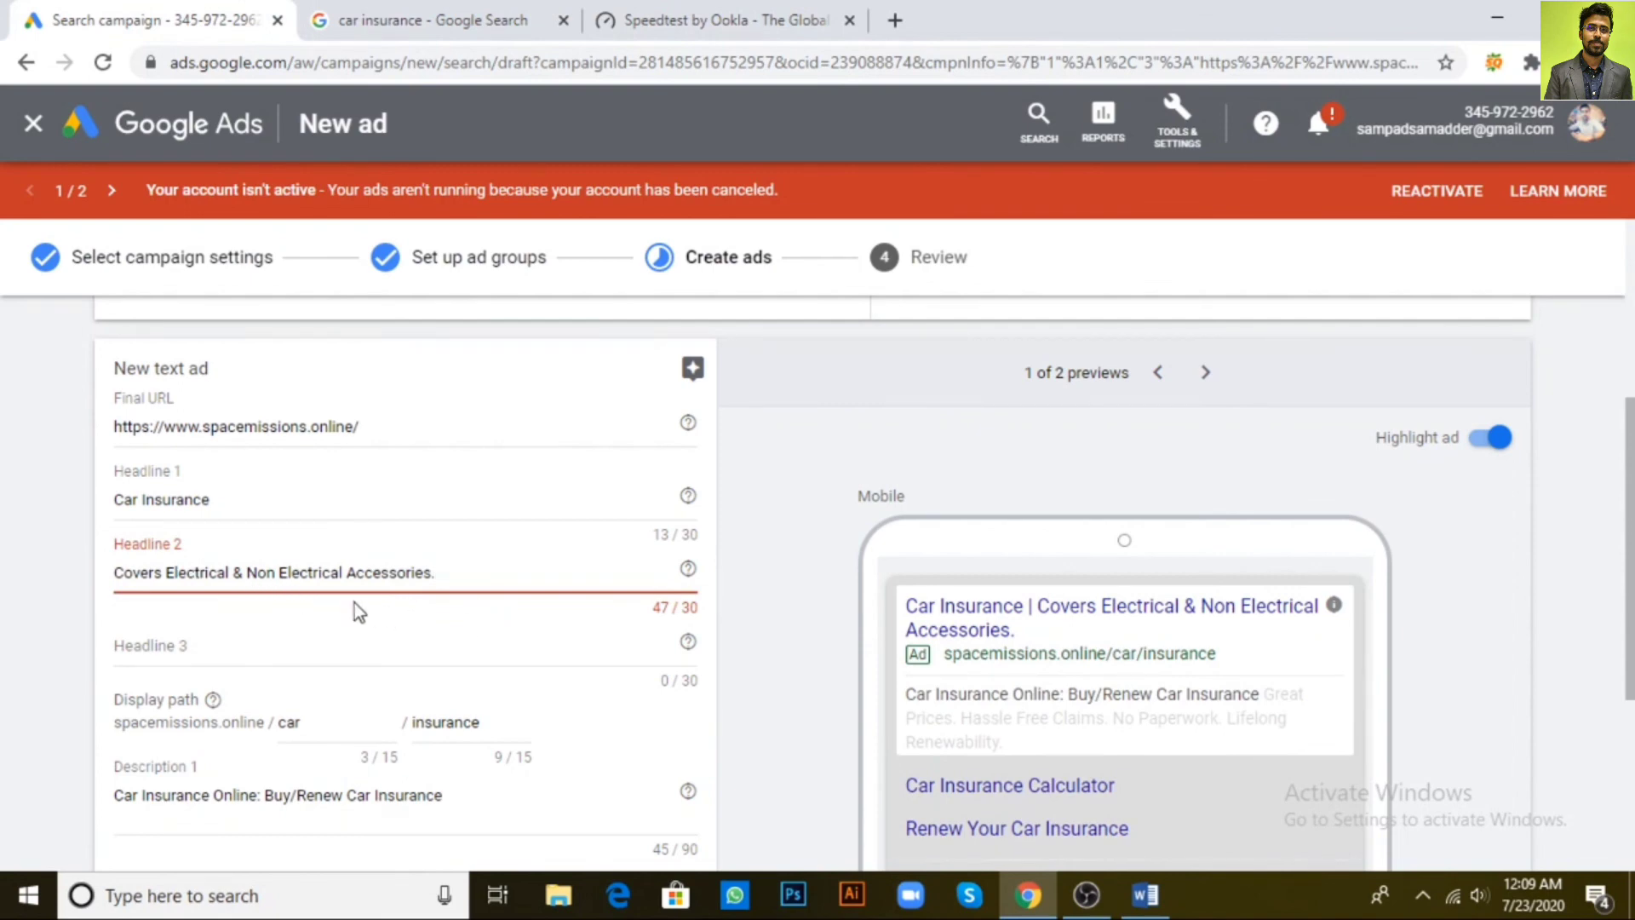
Move "Covers Electrical & Non Electrical Accessories." from Headline 2 into Description 2
drag(485, 572, 5, 583)
key(ctrl+c)
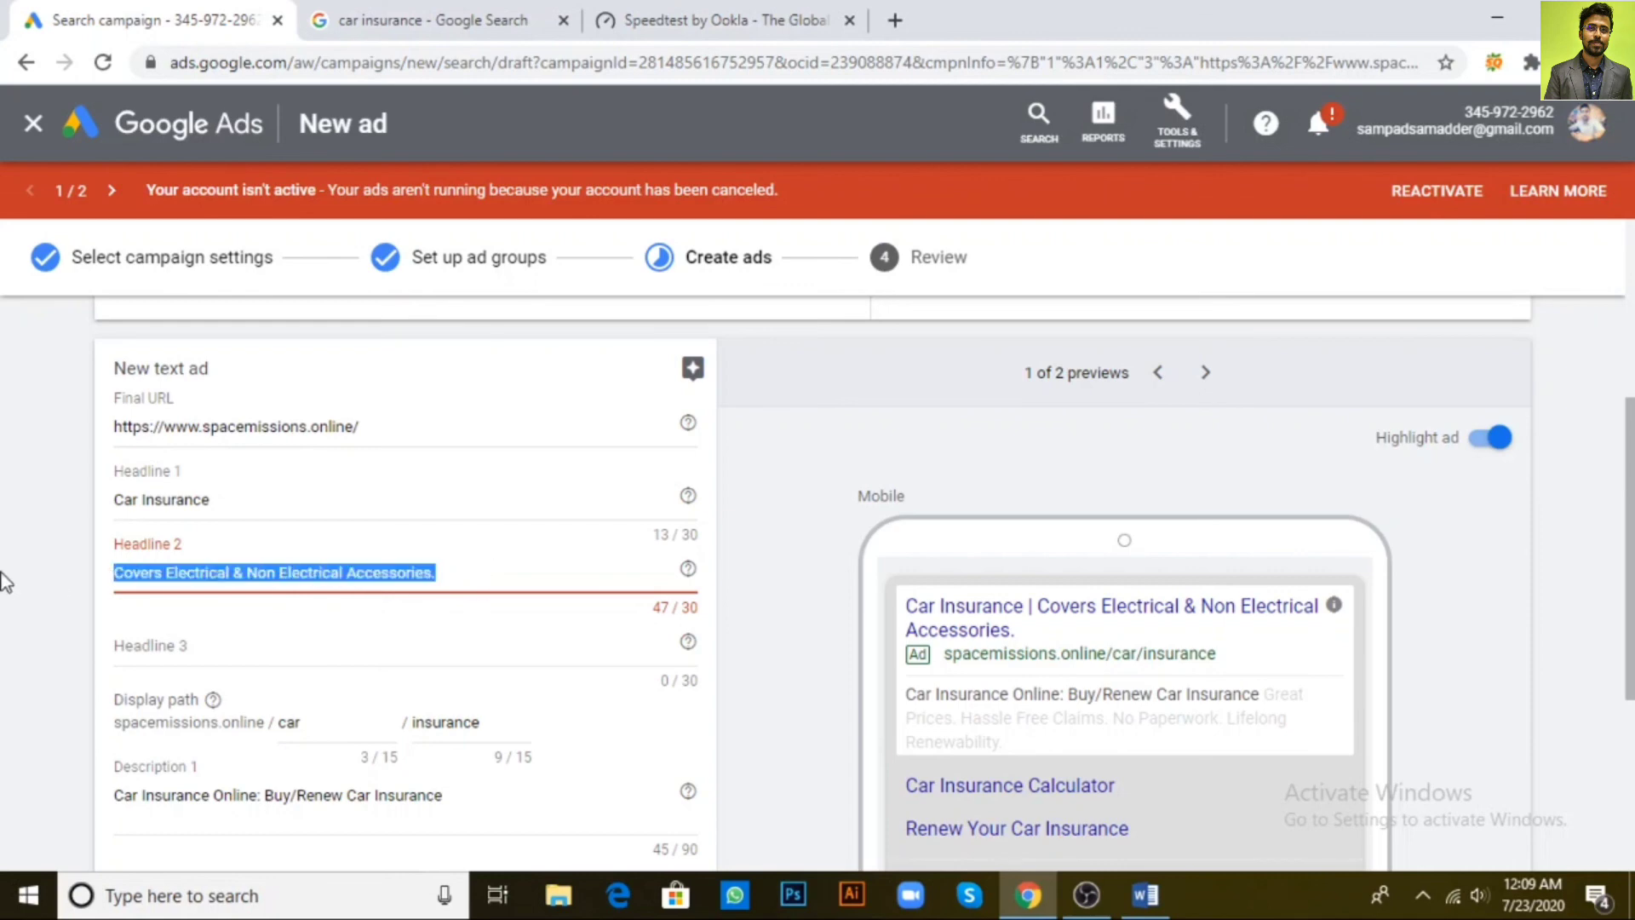
key(BackSpace)
scroll(573, 647, down, 3)
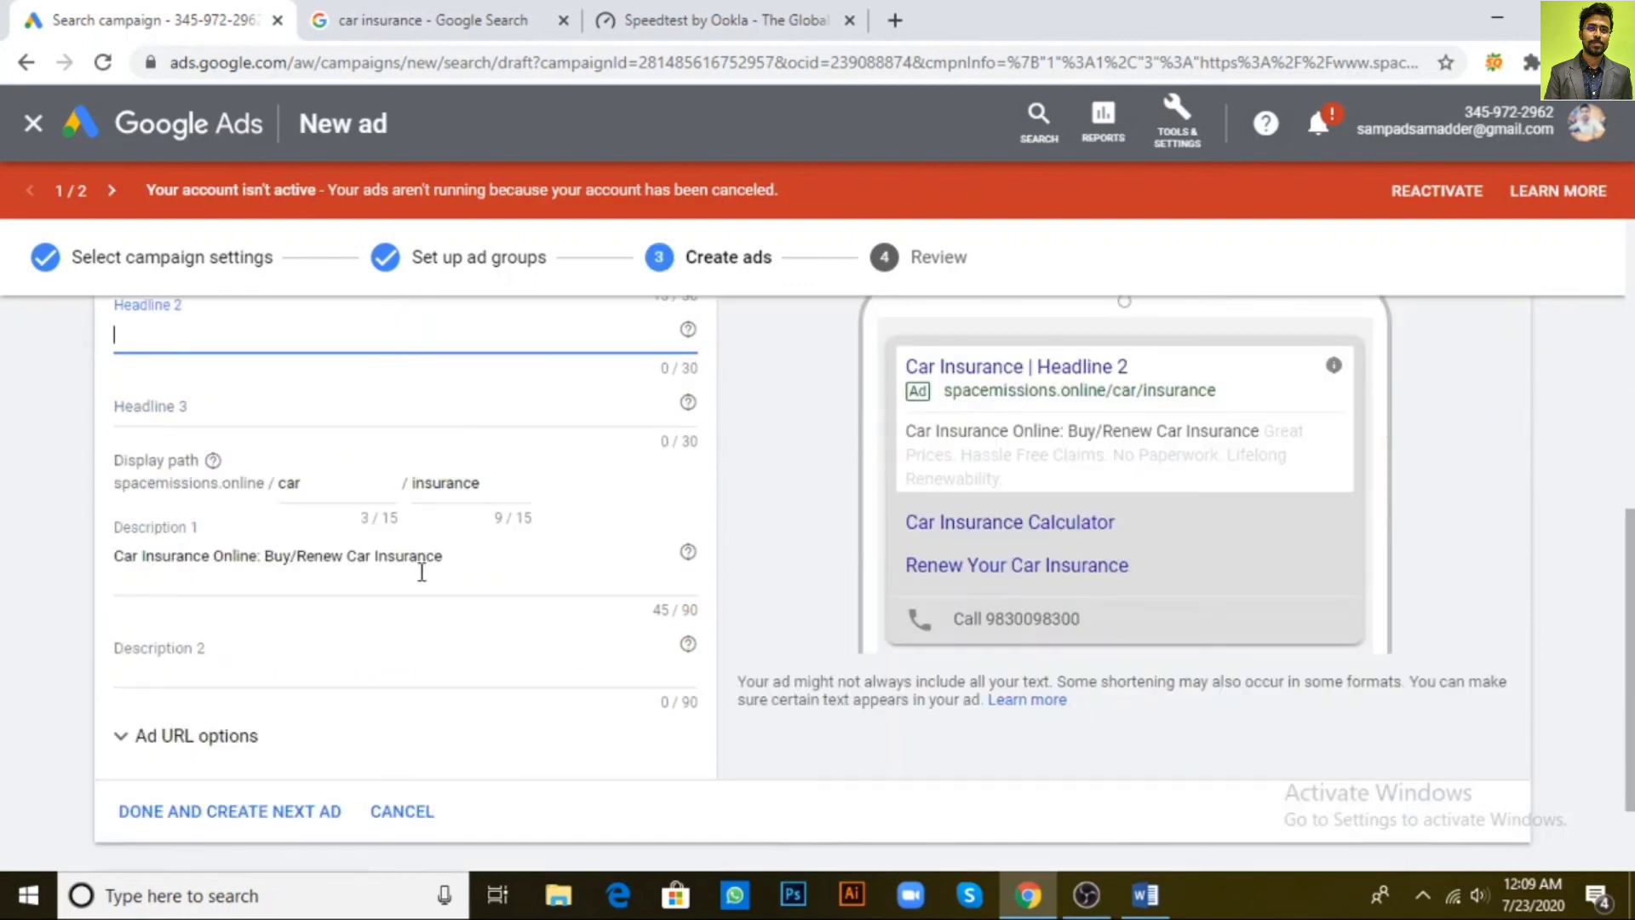
click(215, 645)
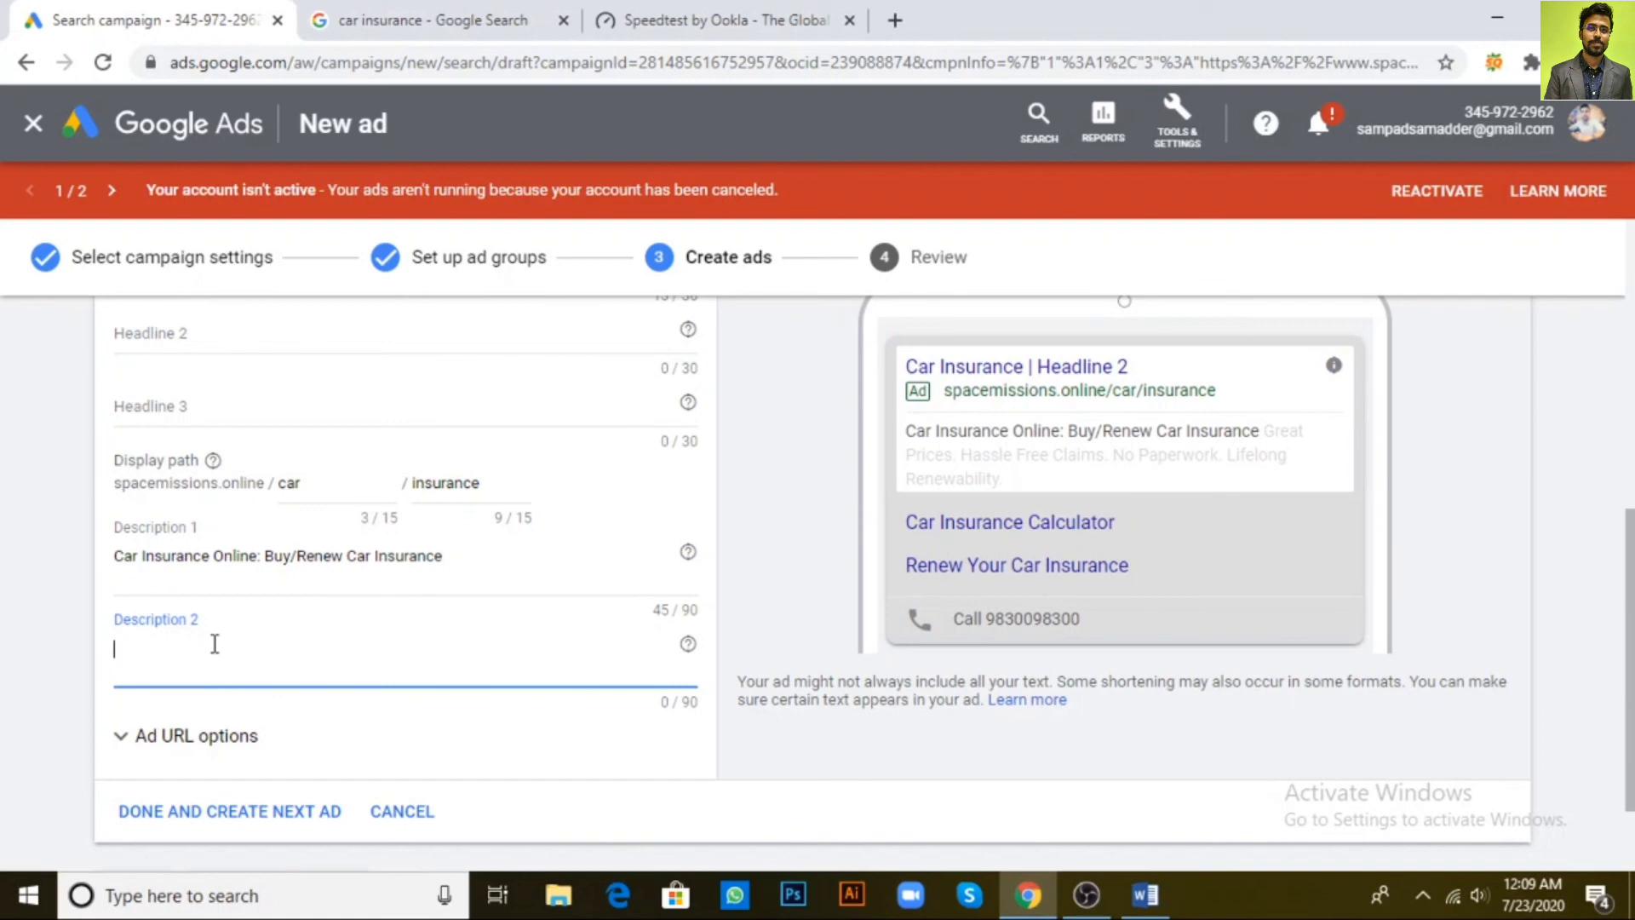
key(ctrl+v)
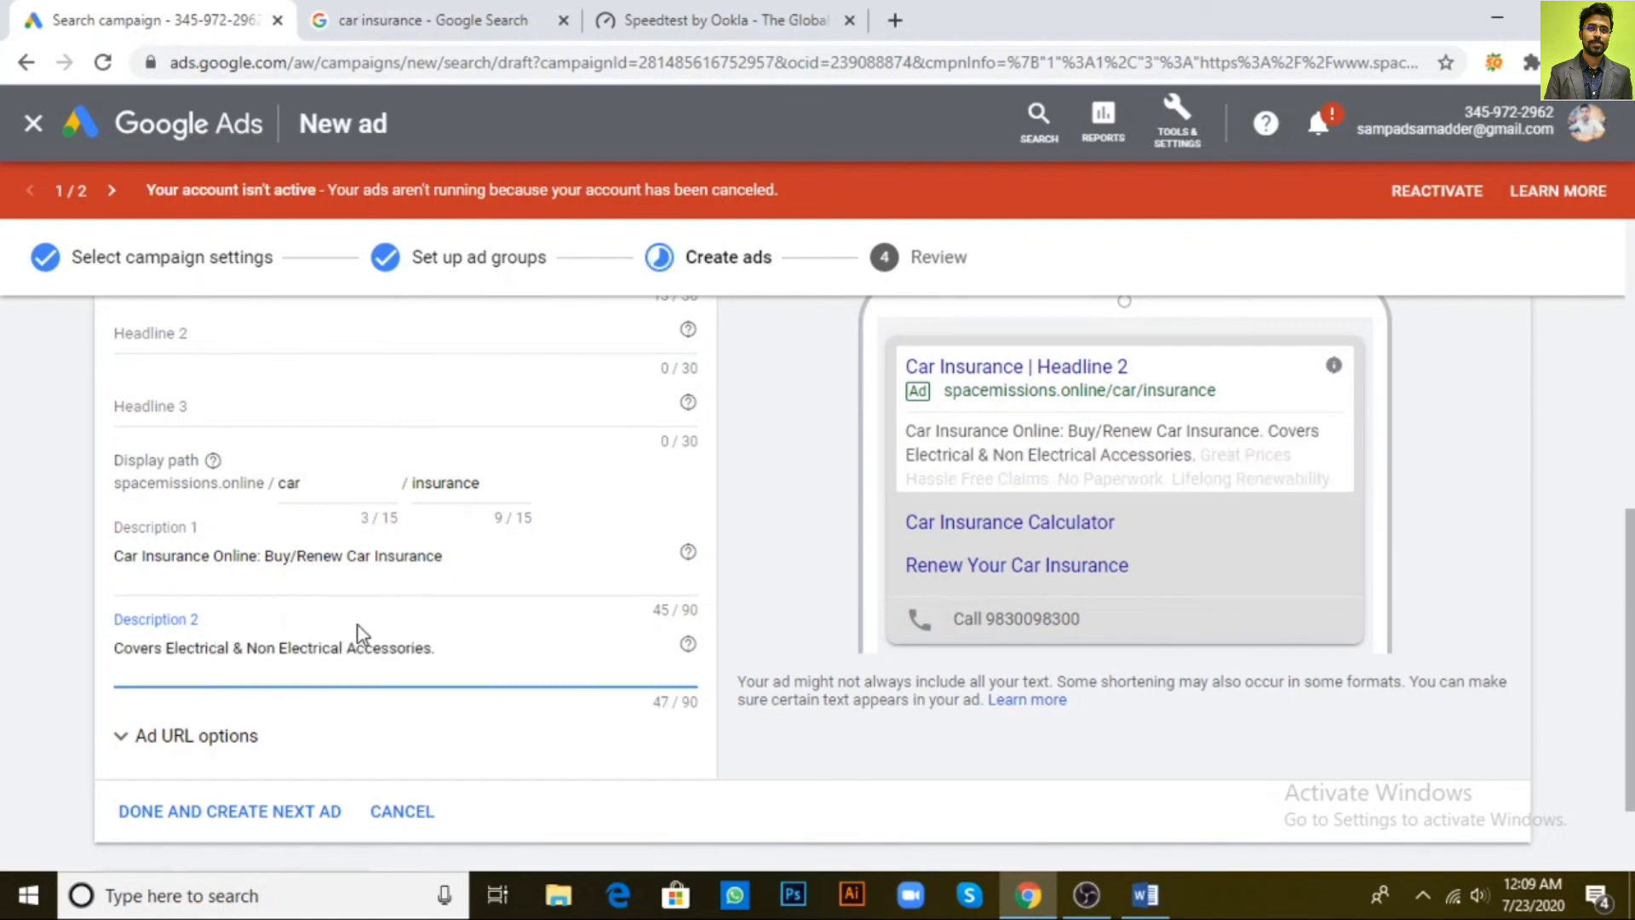
Copy "Zero Depreciation Cover" from the hdfcergo.com ad in the Google results into Headline 2 of the second text ad
scroll(357, 639, up, 2)
click(435, 19)
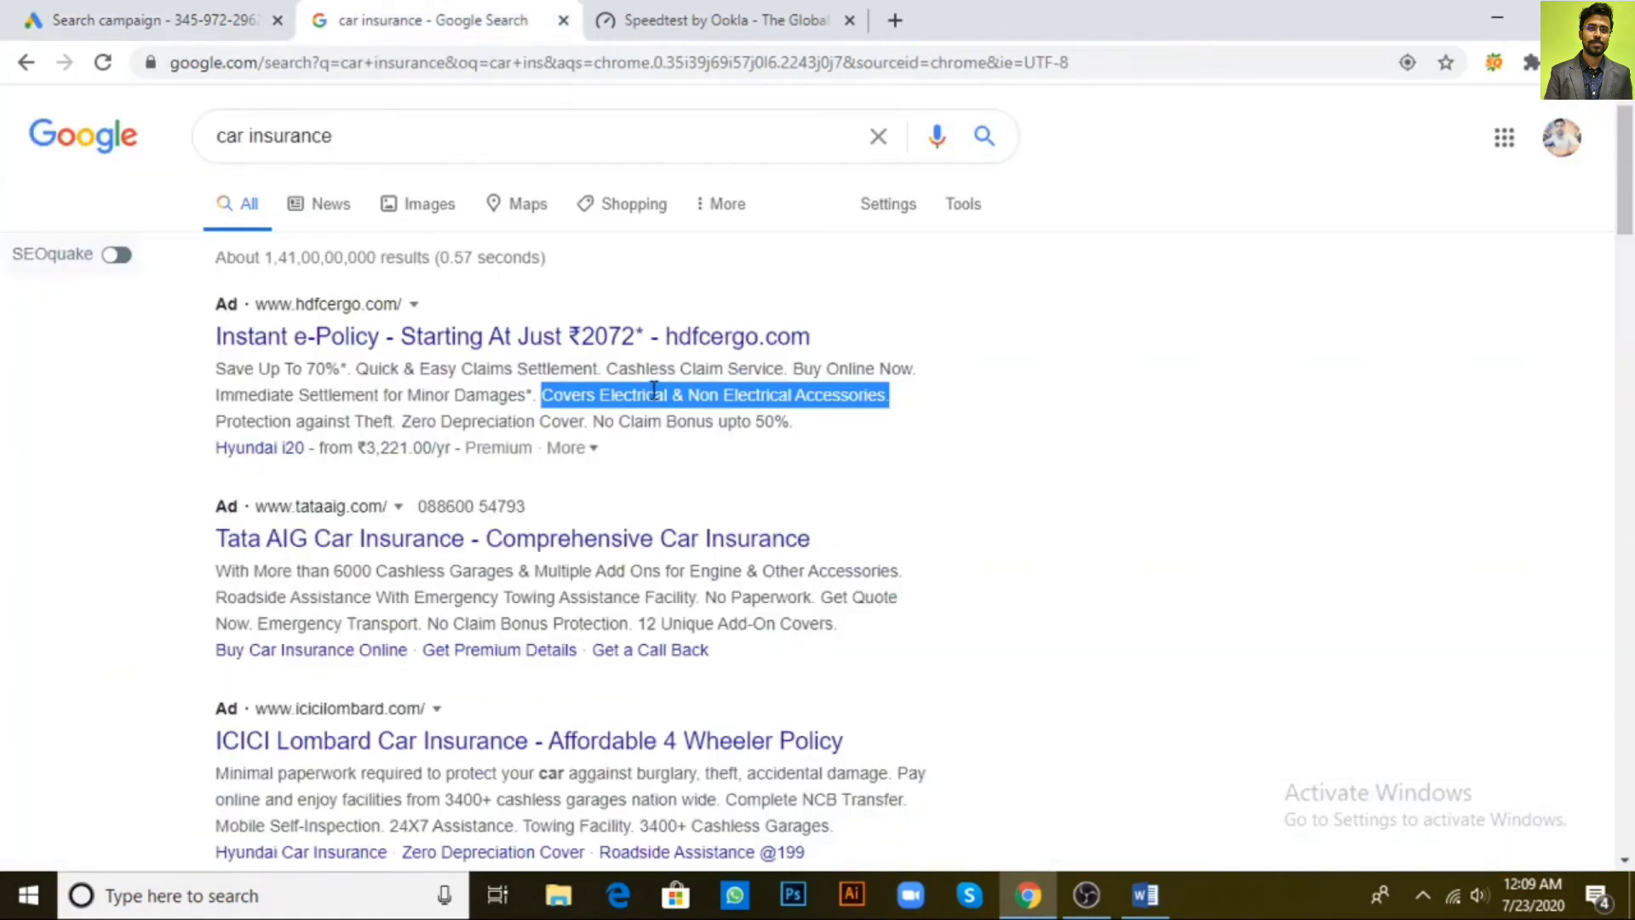
click(585, 420)
drag(585, 420, 407, 424)
key(ctrl+c)
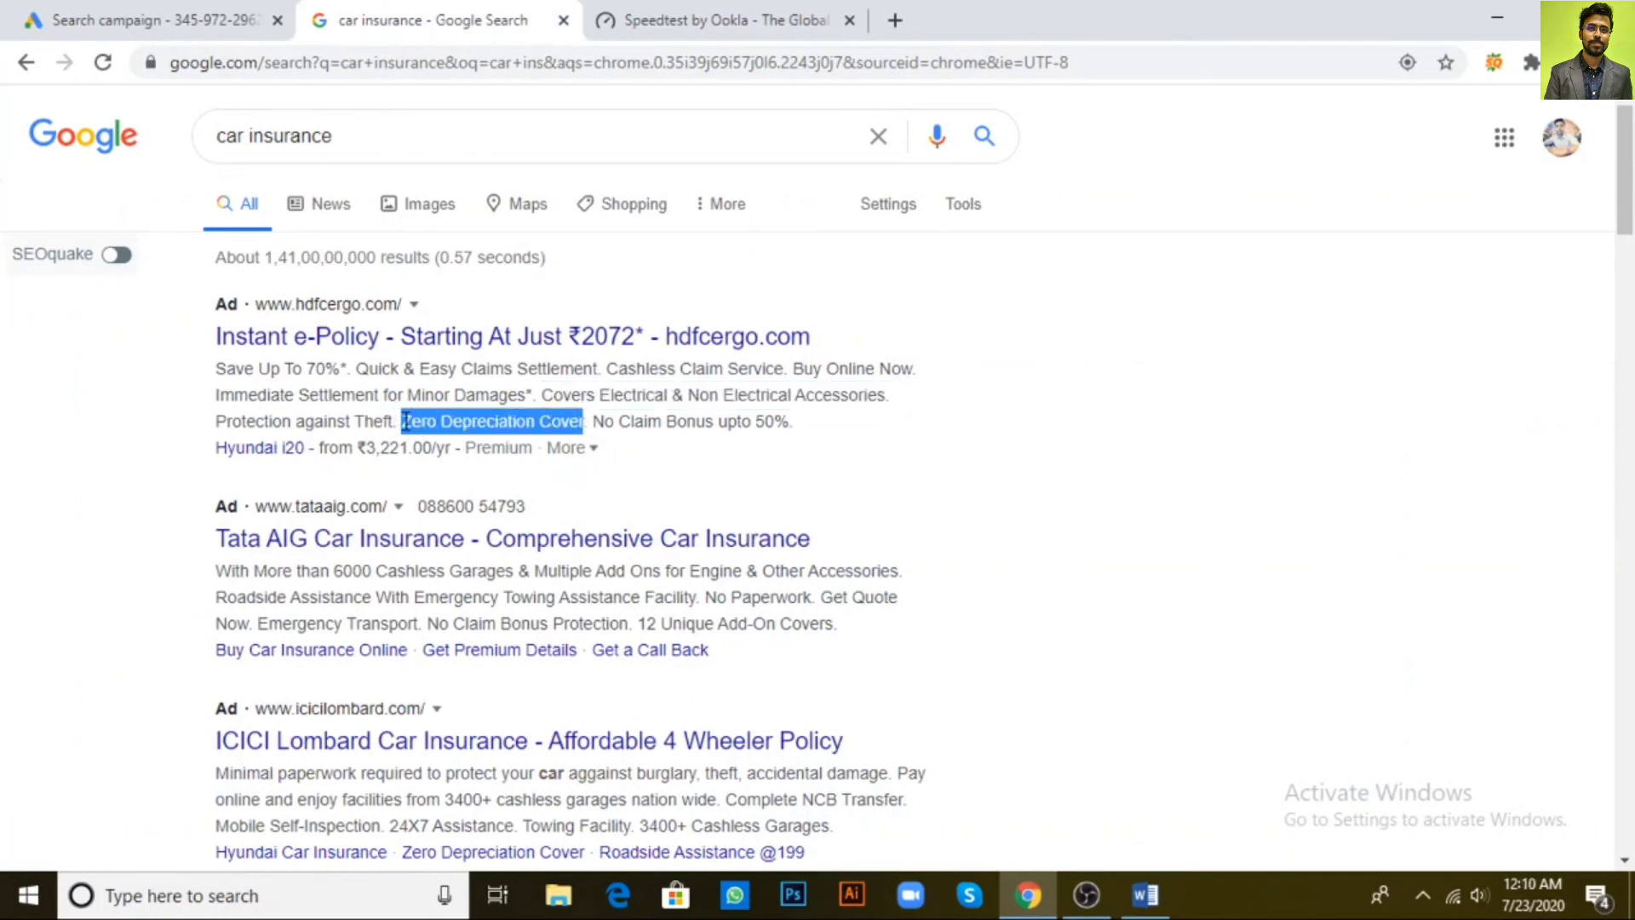
click(145, 21)
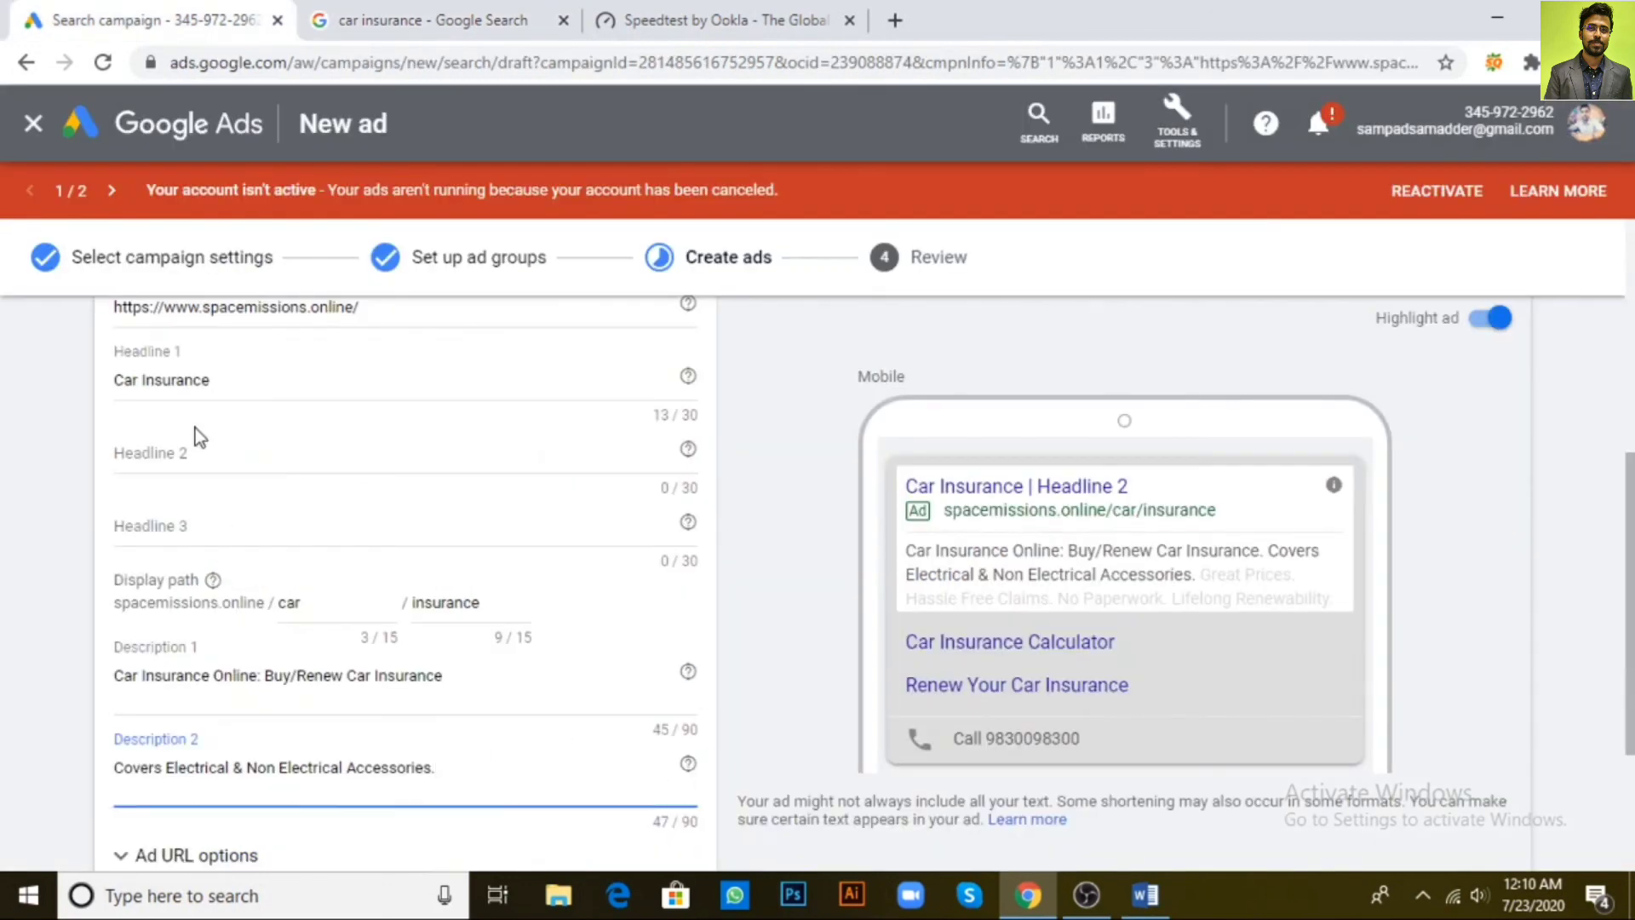
click(213, 470)
key(ctrl+v)
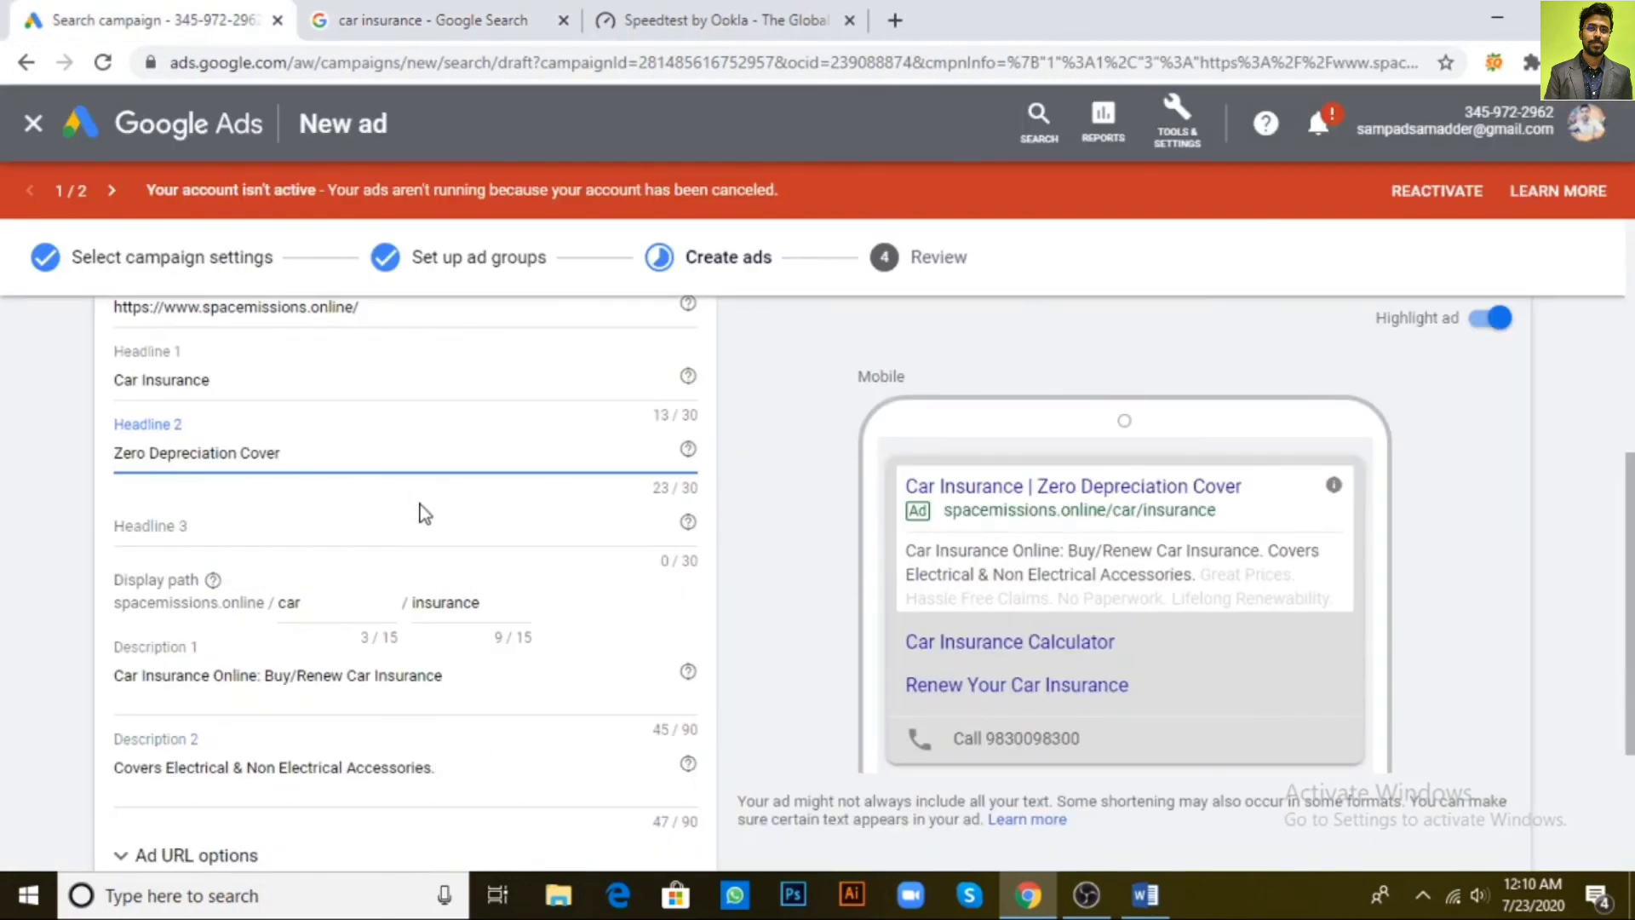
Copy "Protection against Theft." from the hdfcergo.com ad in the Google results into Headline 3
click(477, 20)
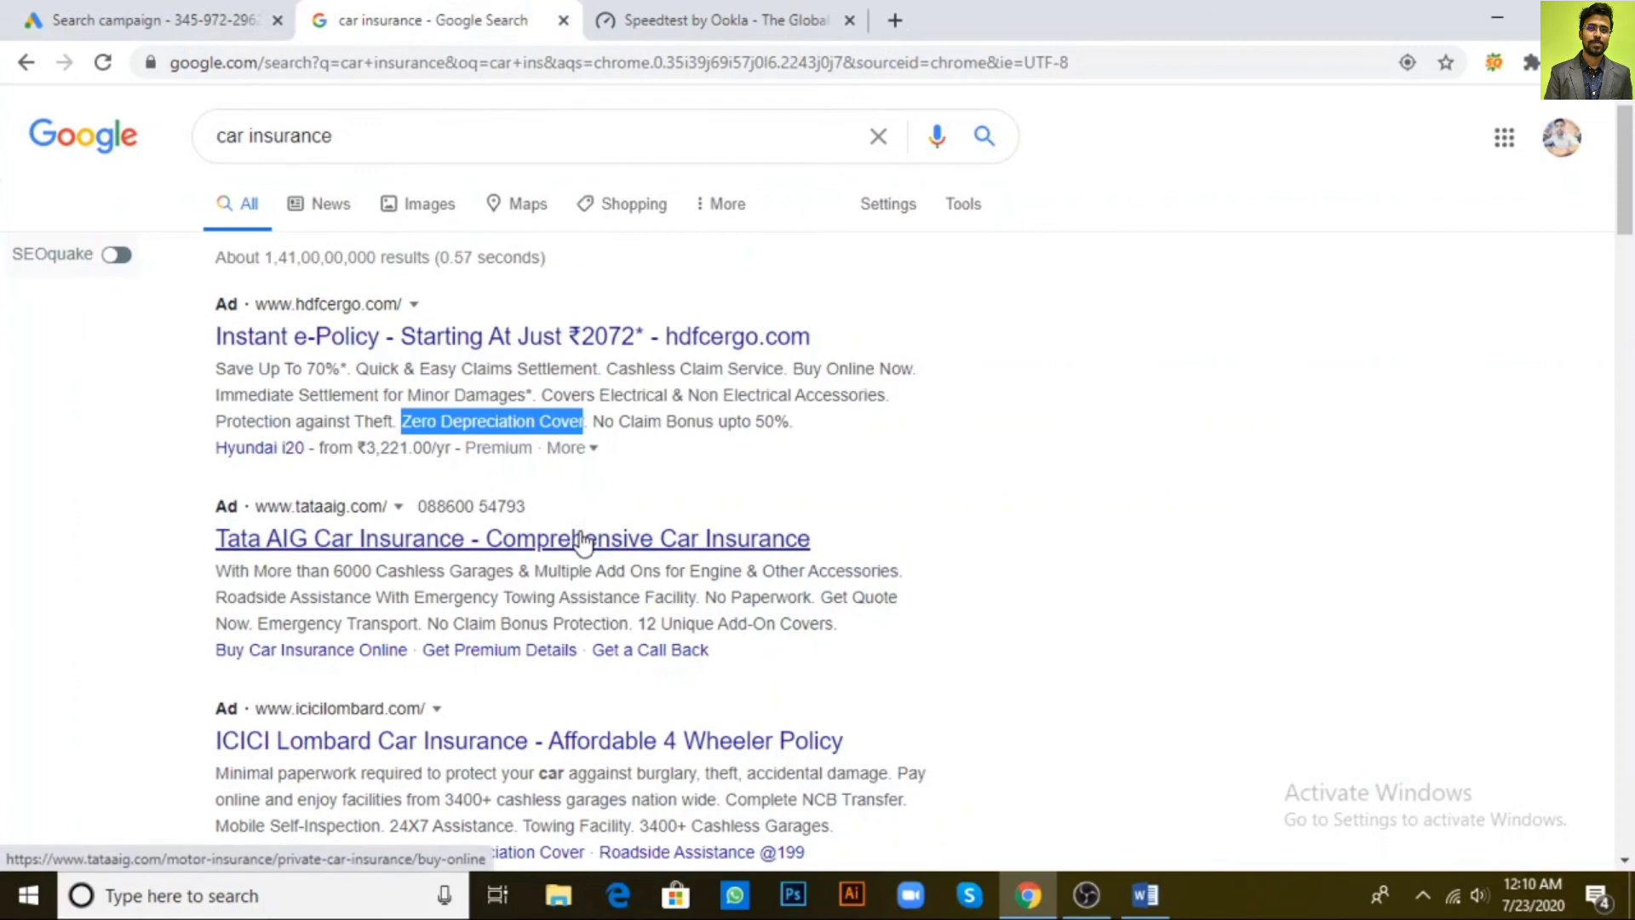
drag(397, 421, 220, 426)
key(ctrl+c)
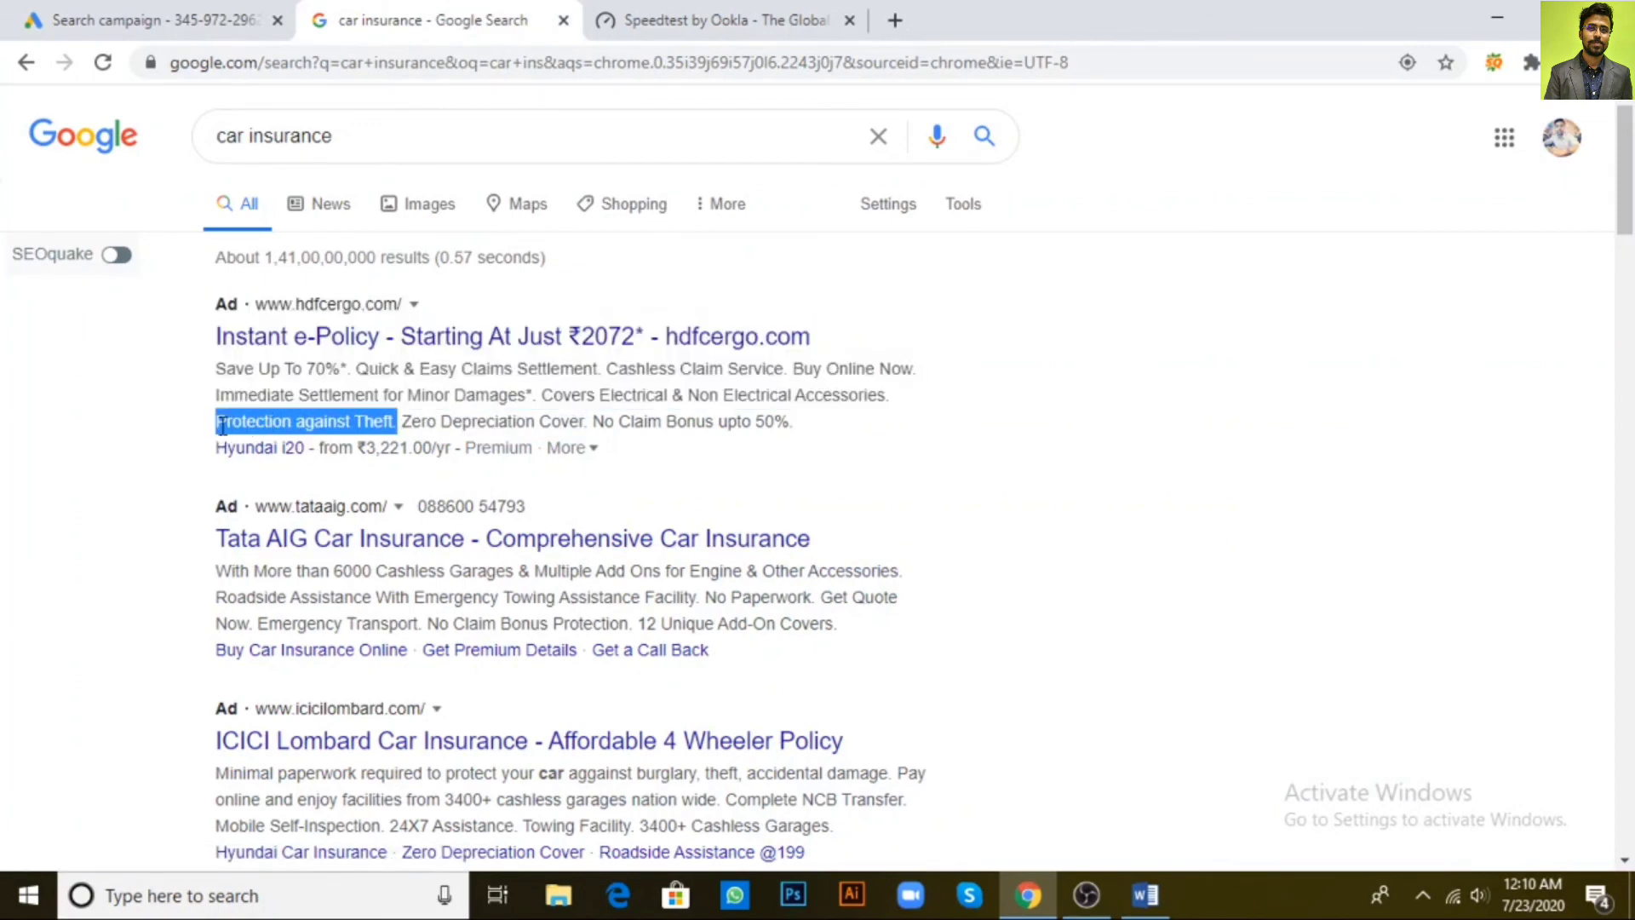
click(136, 18)
click(148, 515)
key(ctrl+v)
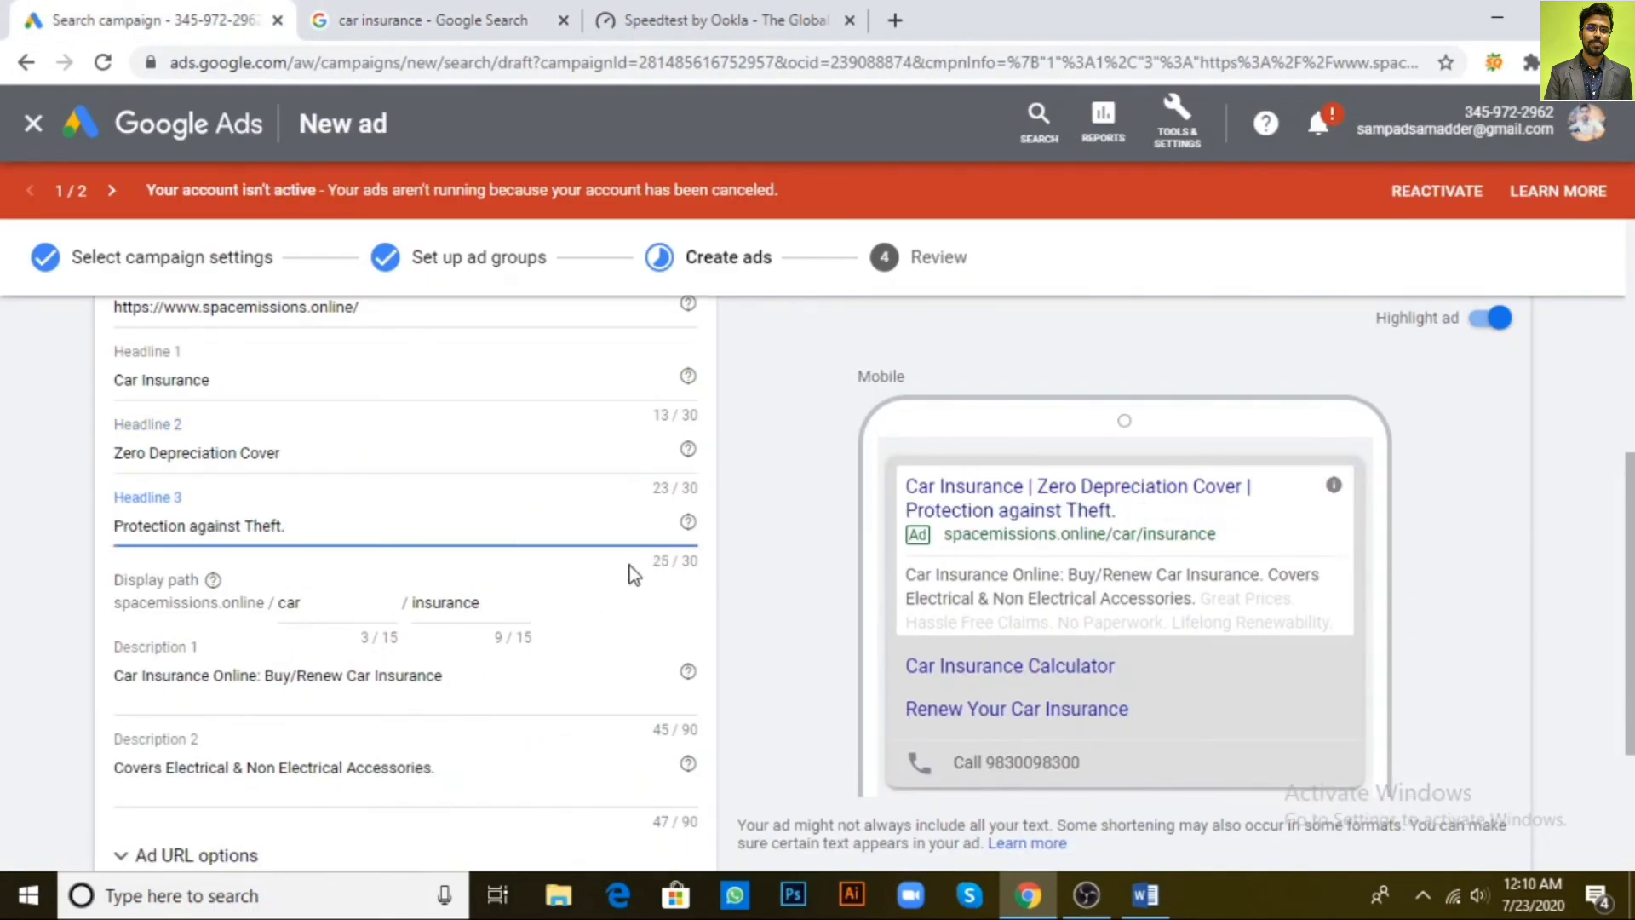
Look over the competitor ads in the Google results once more, then finish the second text ad and start the next ad
click(380, 18)
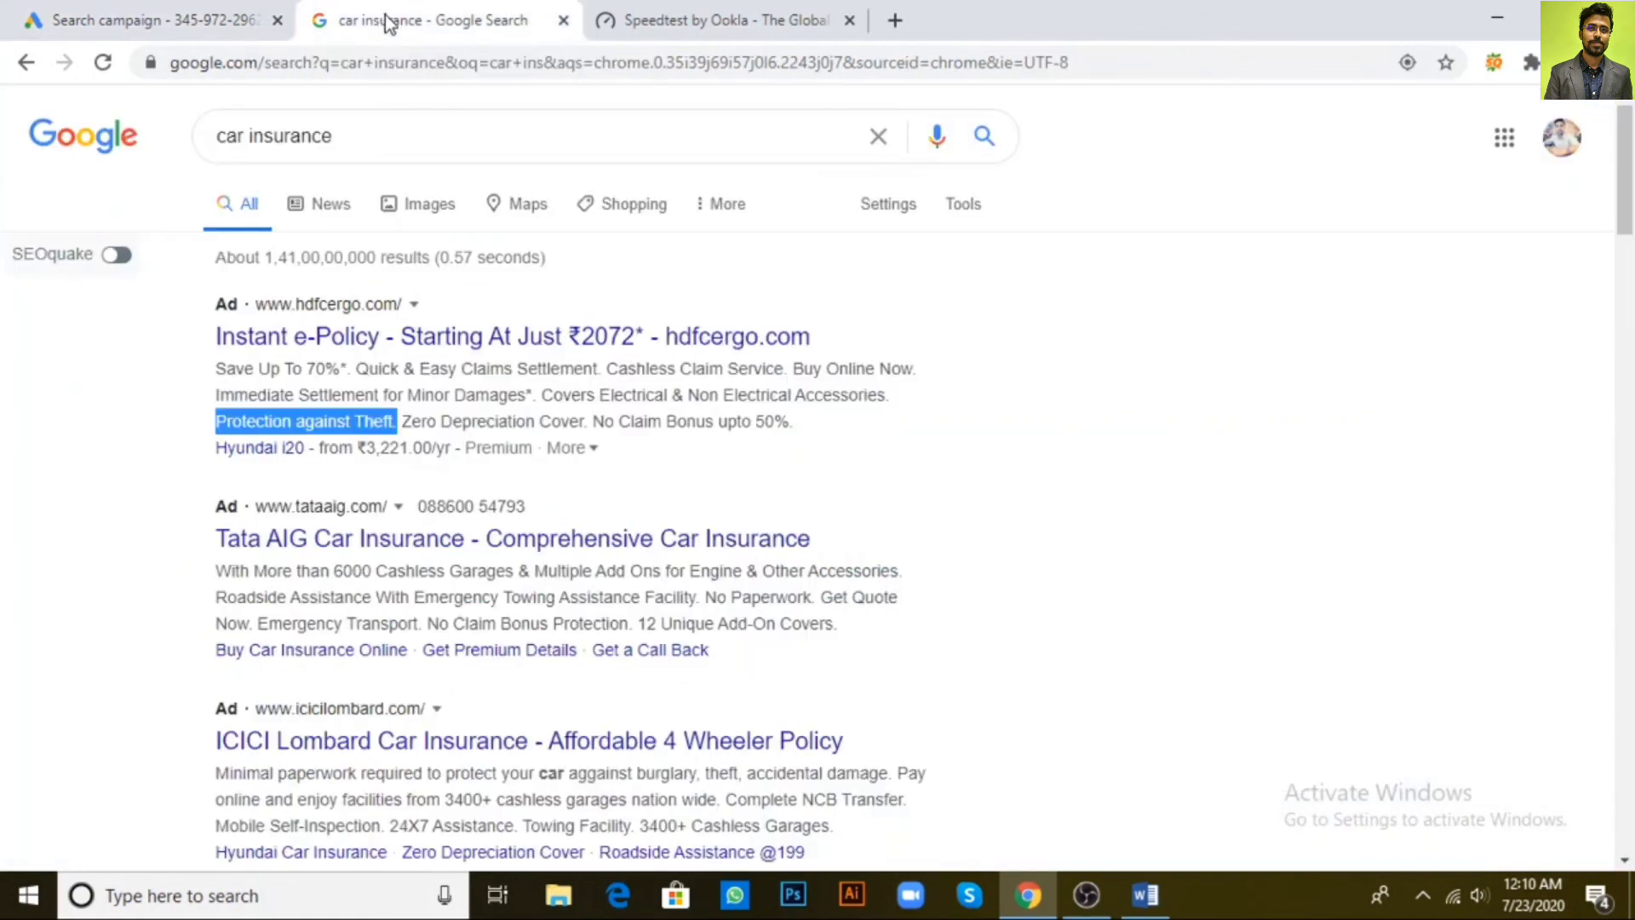
click(949, 446)
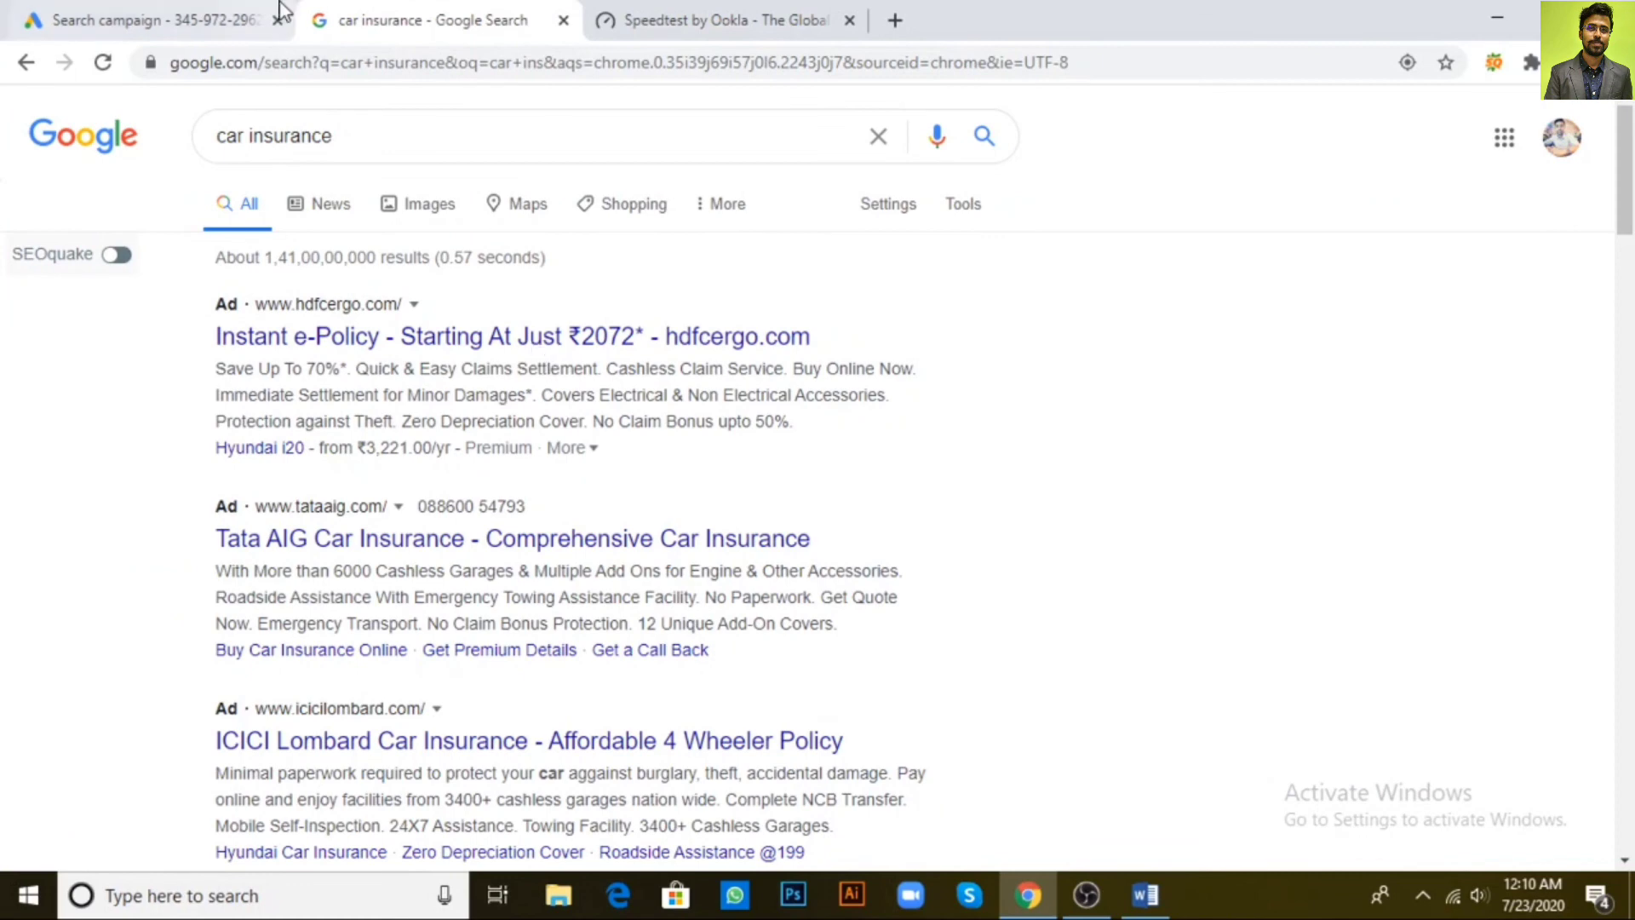
click(101, 24)
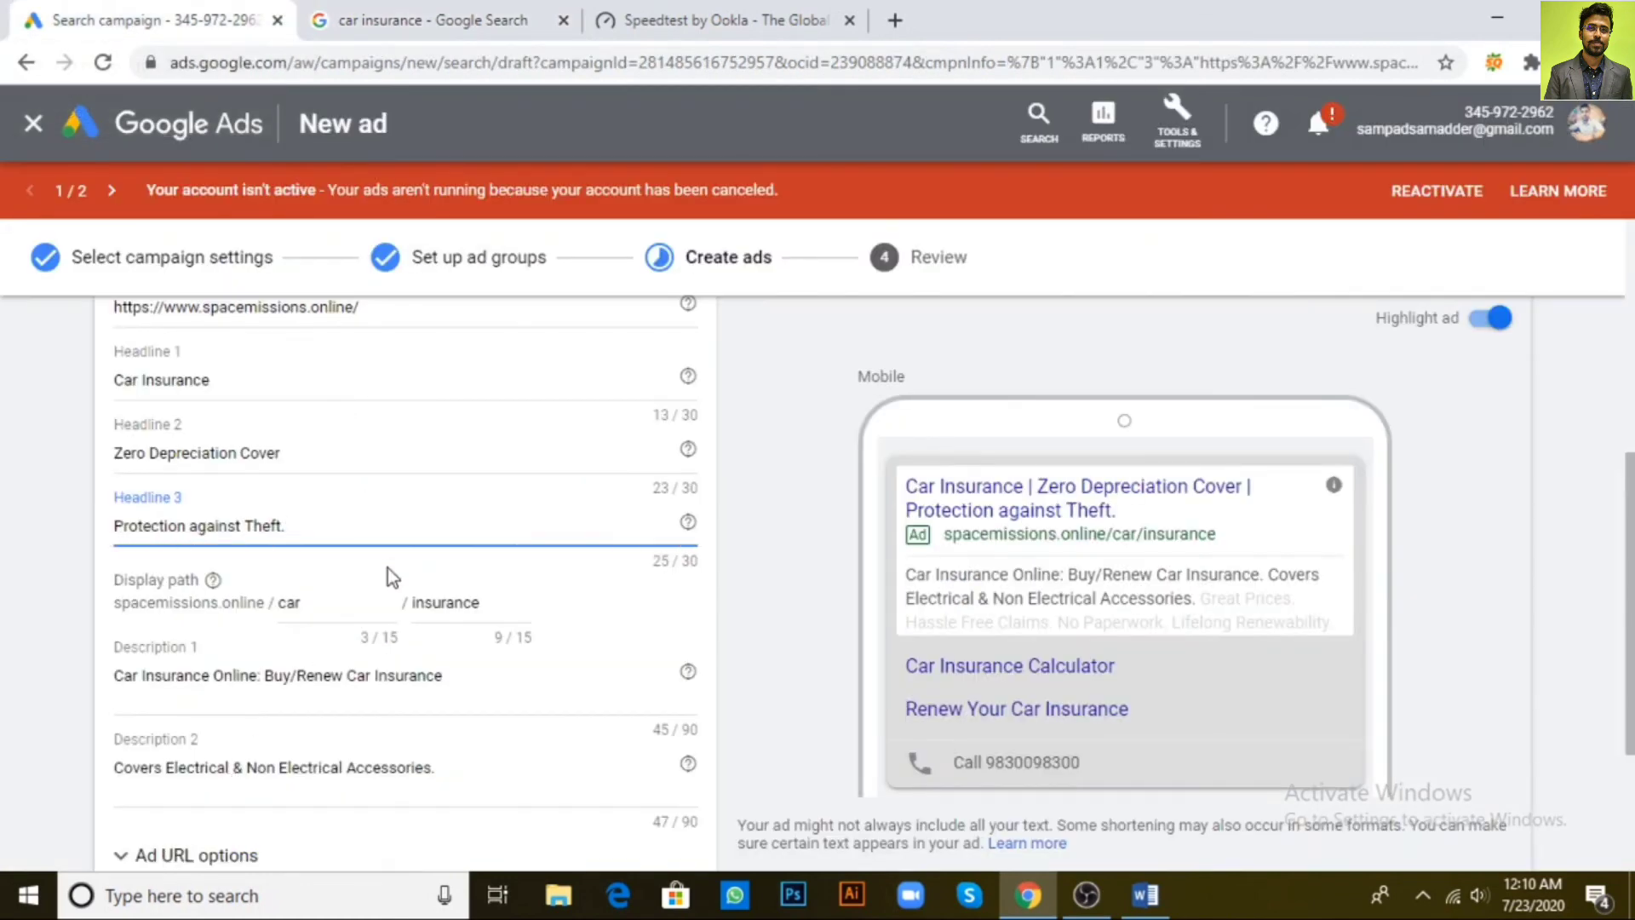
scroll(451, 664, down, 2)
scroll(458, 661, down, 2)
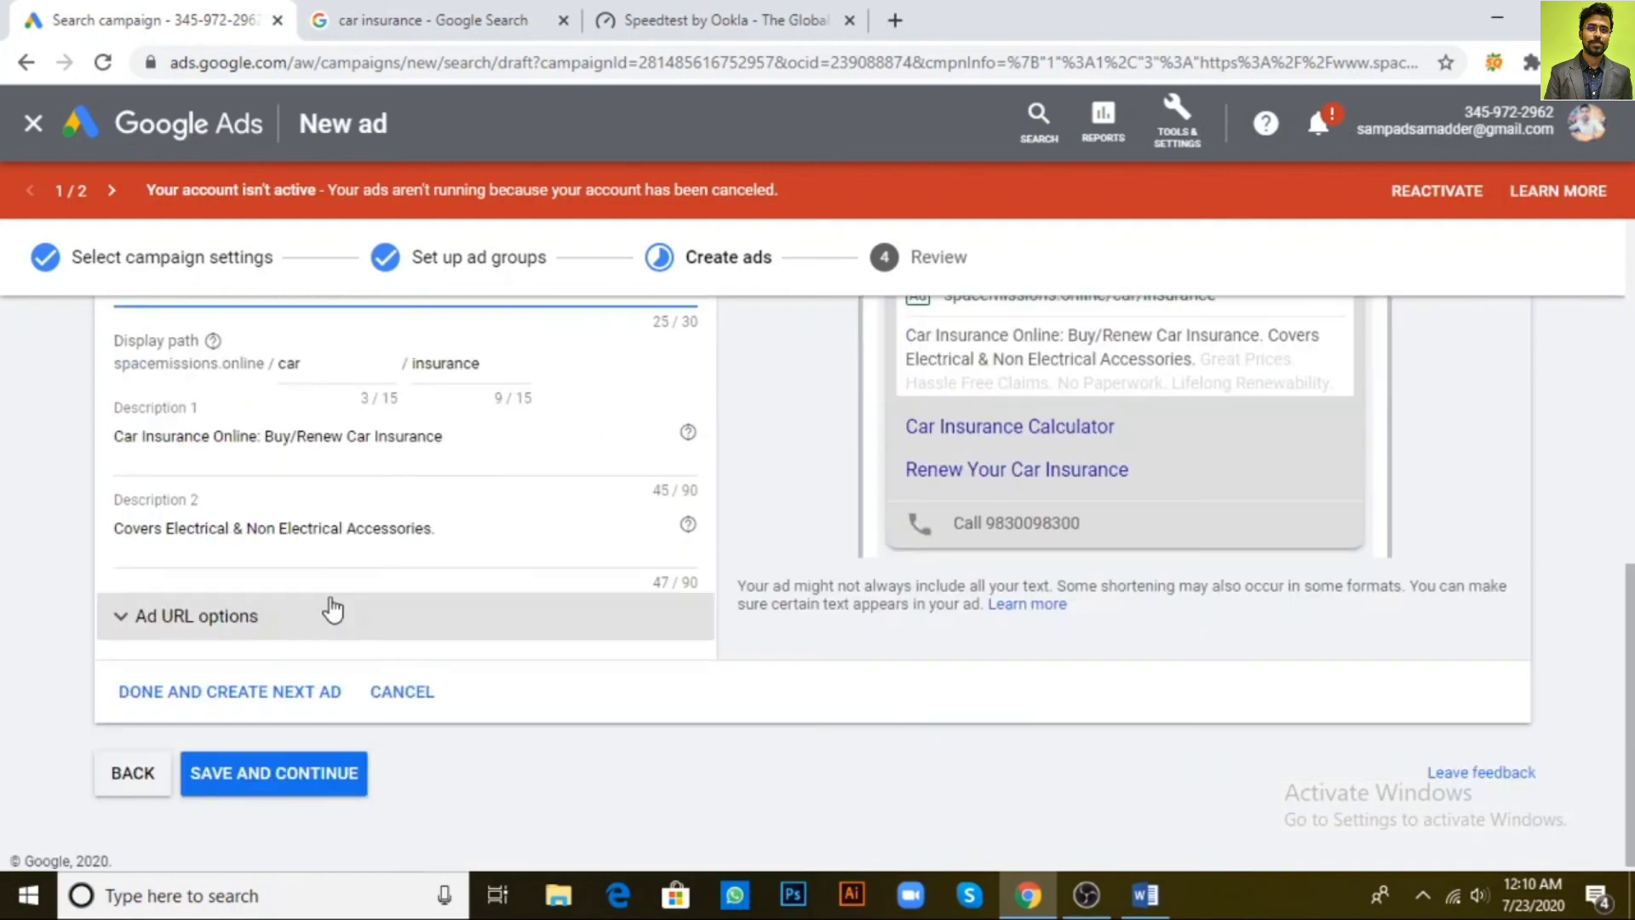
click(230, 692)
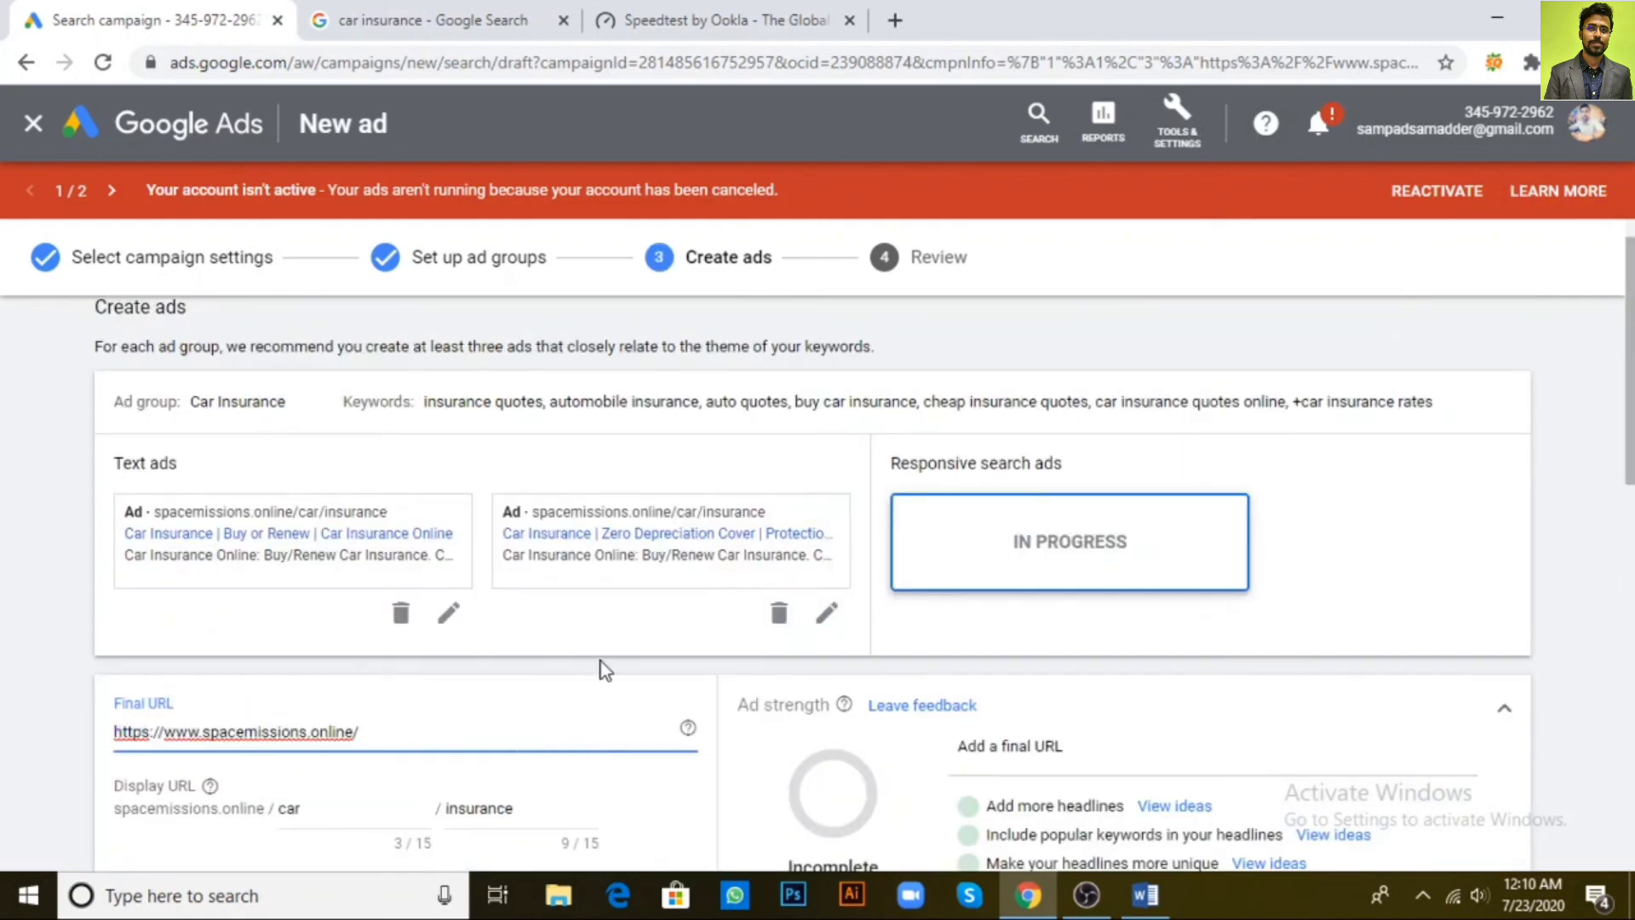
Check the prefilled headlines and descriptions of the responsive search ad and finish it
scroll(1154, 572, down, 2)
scroll(1152, 566, down, 3)
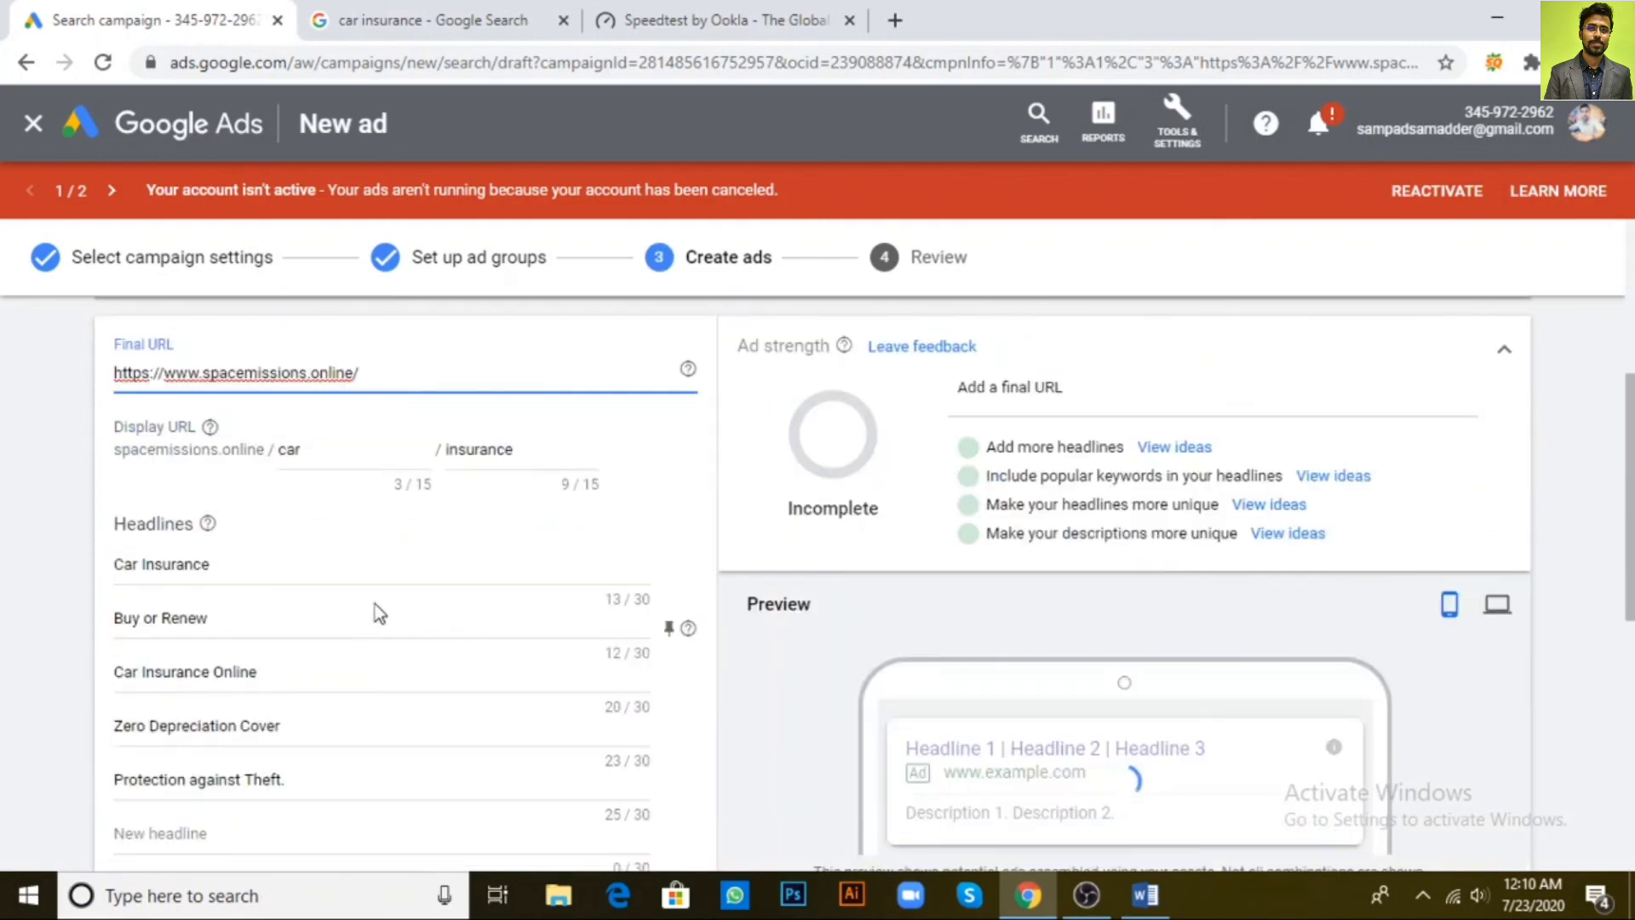
scroll(364, 576, down, 2)
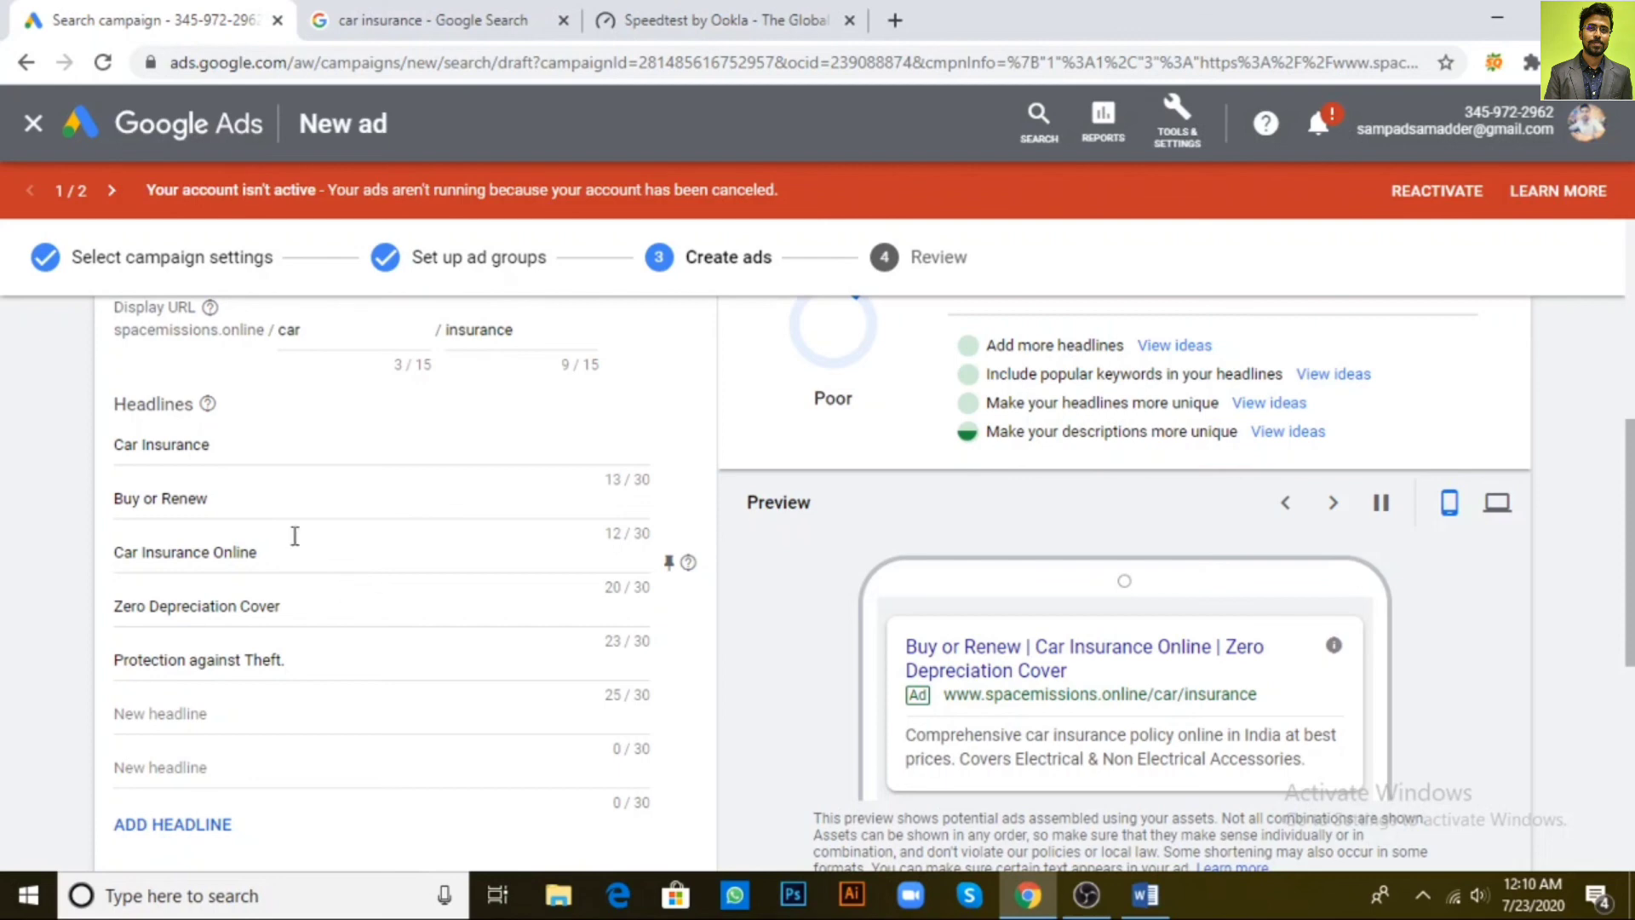
scroll(332, 647, down, 2)
scroll(421, 671, down, 2)
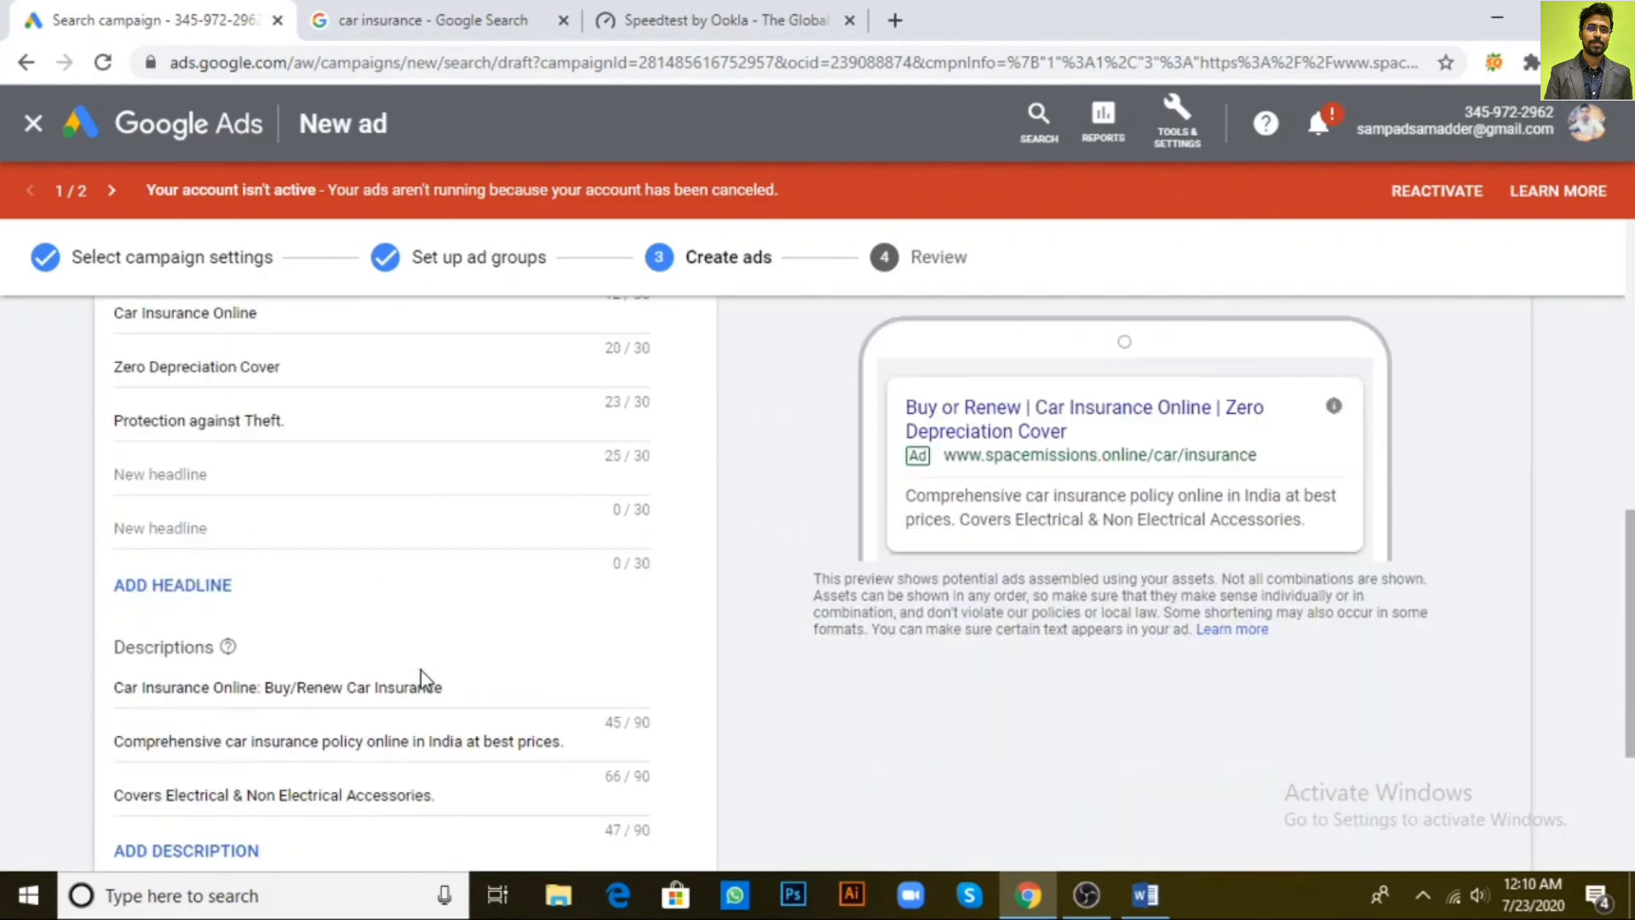
scroll(421, 671, down, 2)
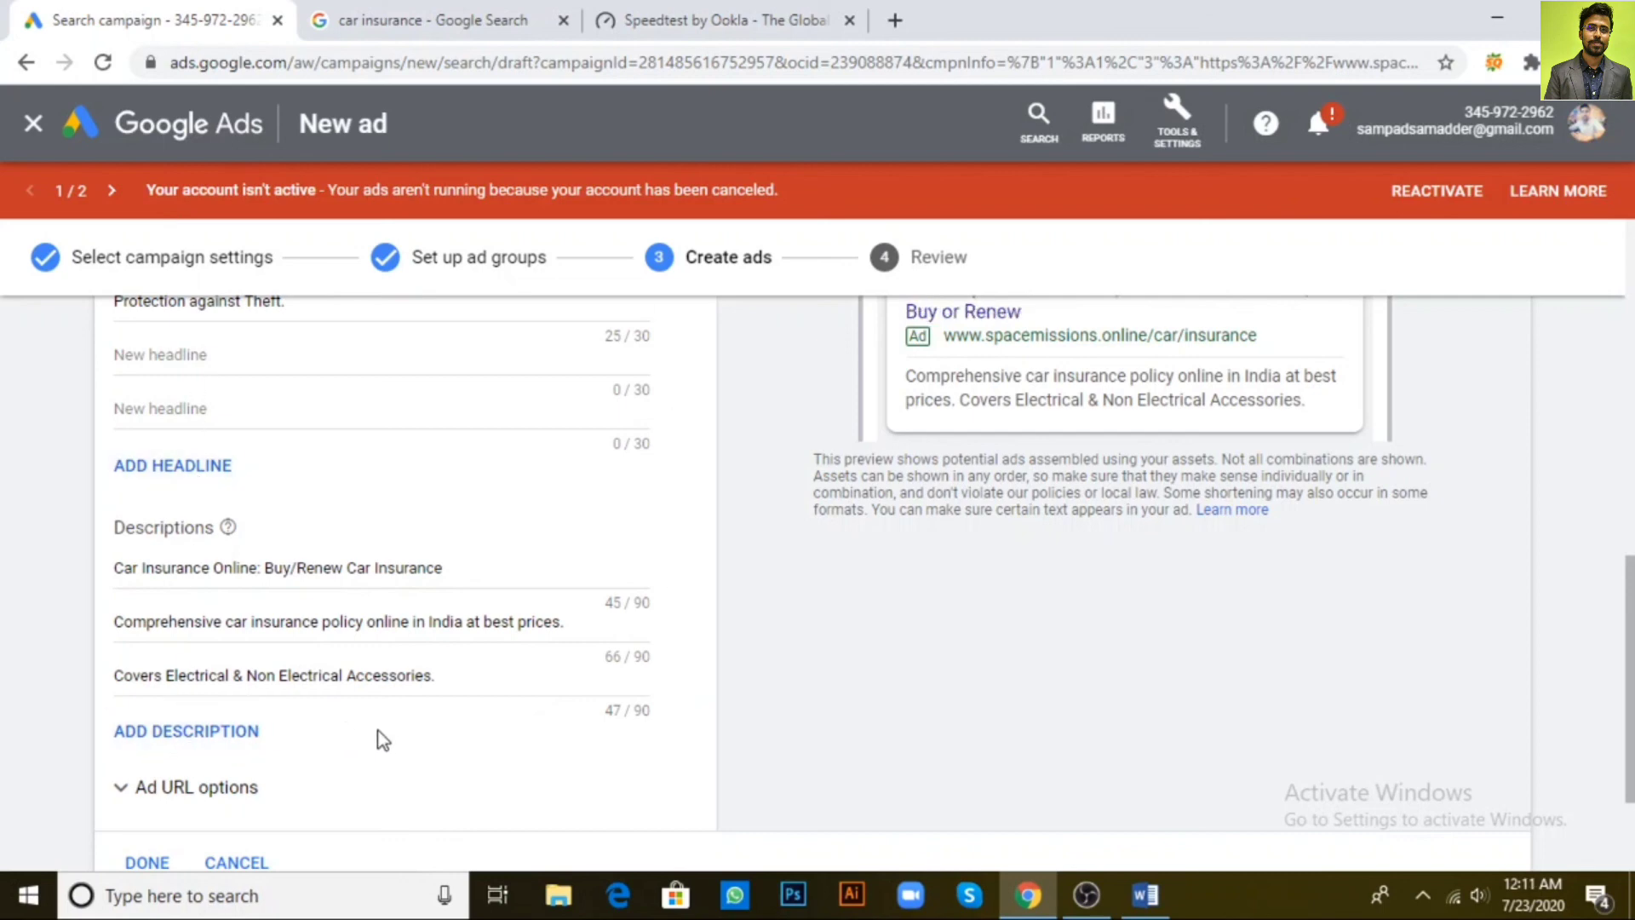
scroll(366, 737, down, 2)
click(141, 745)
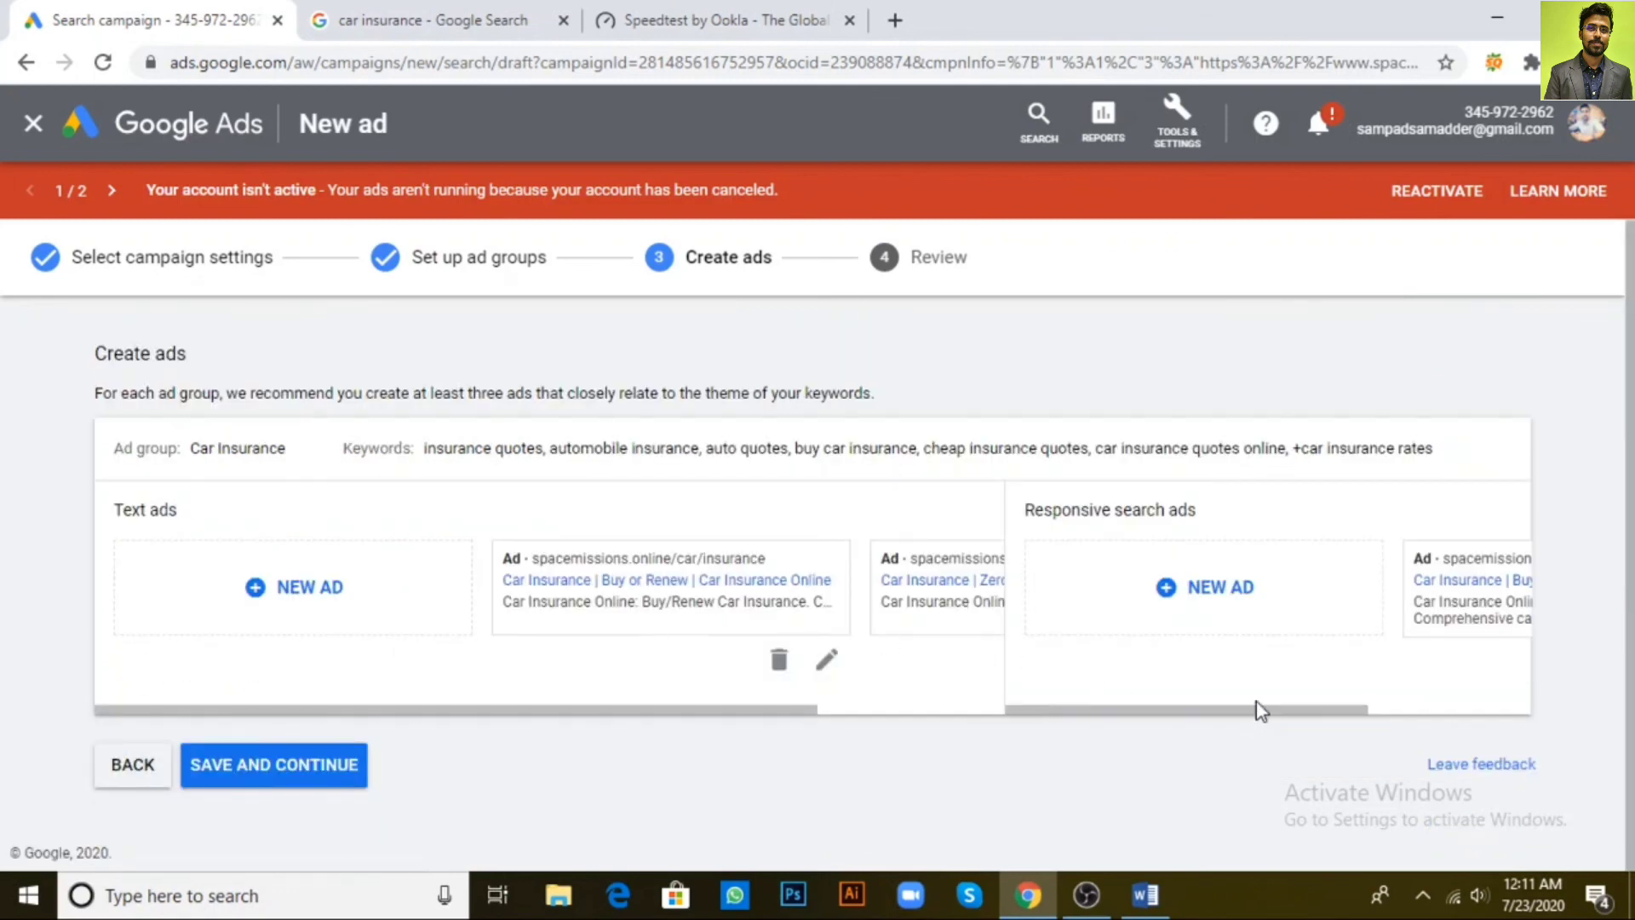
Save the created ads, continue to the campaign review and expand the ad group, keywords and ads summary
drag(1261, 712, 1509, 713)
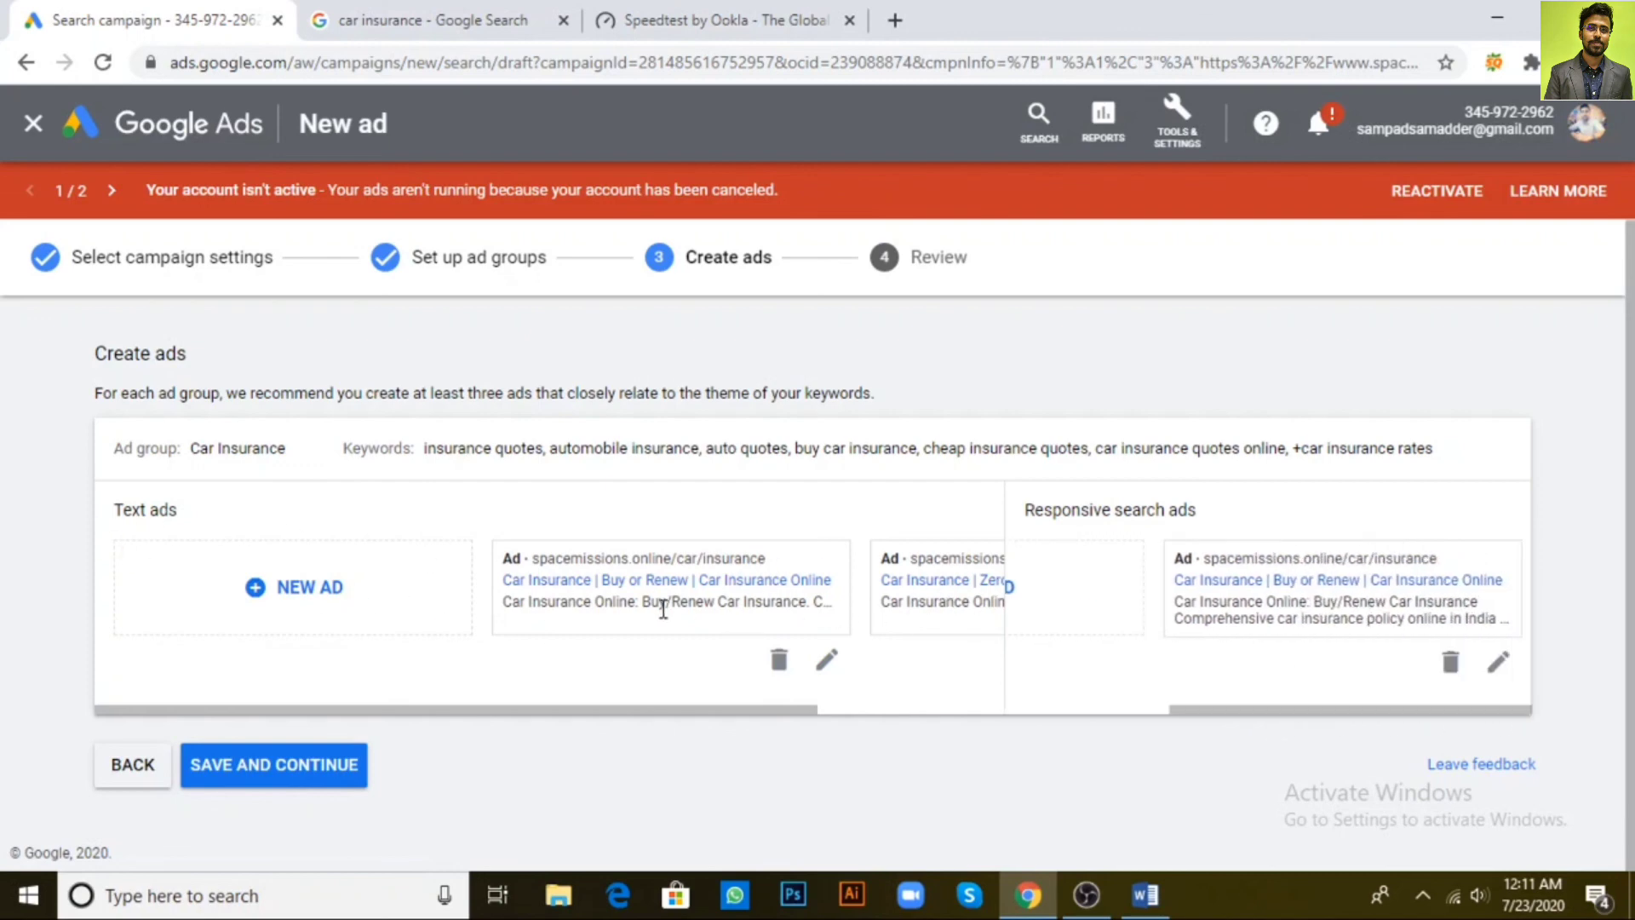
click(290, 766)
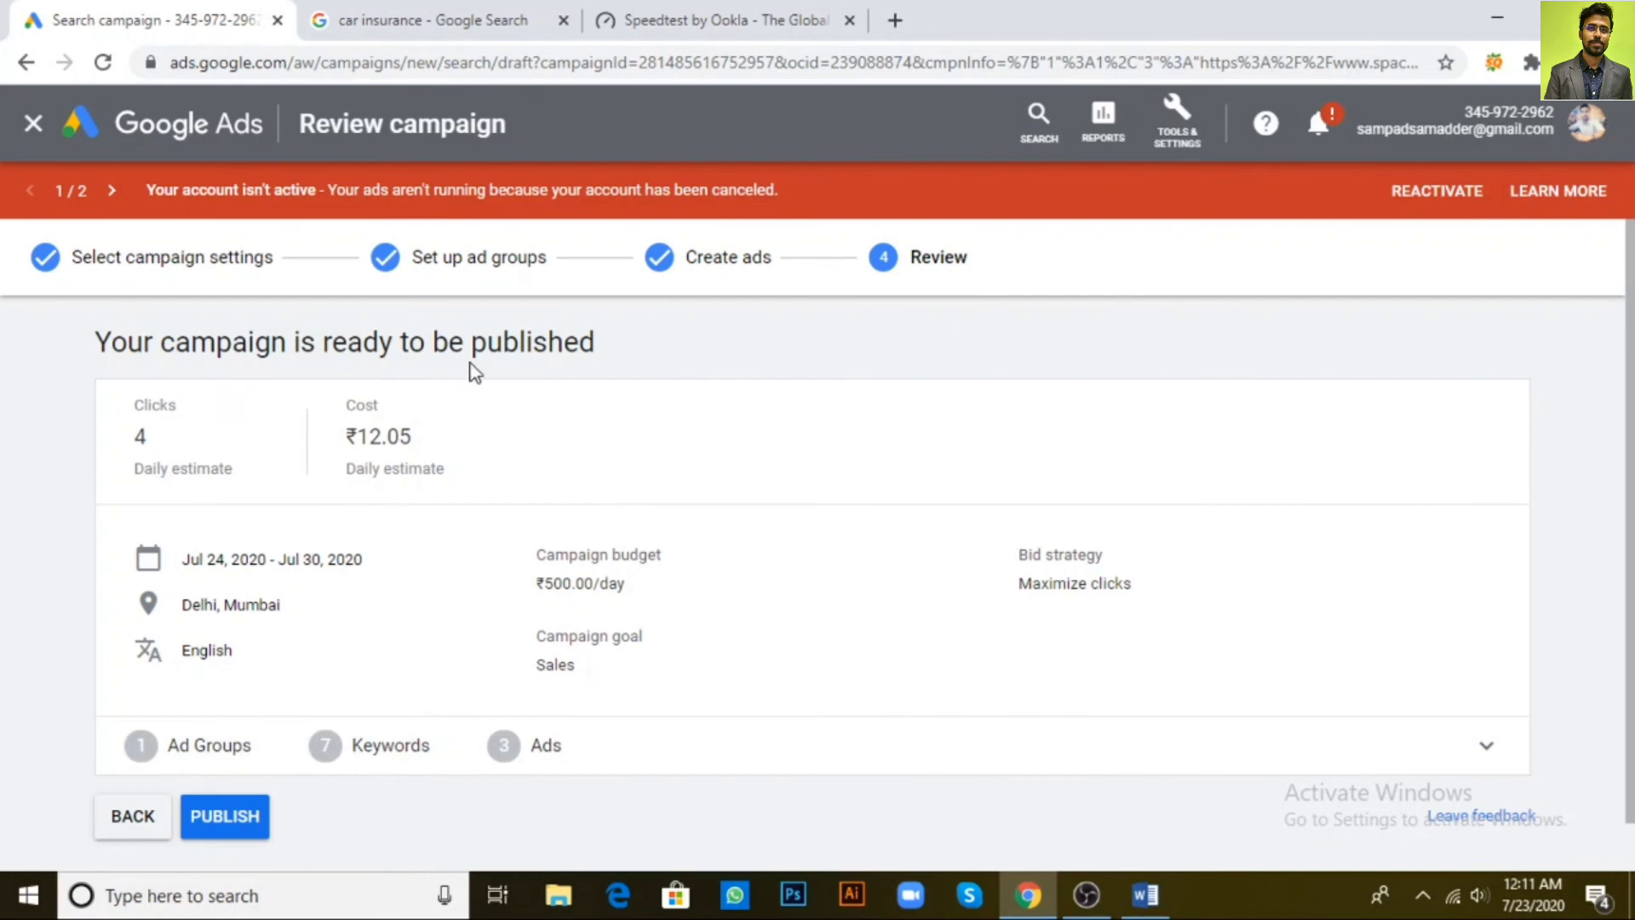
scroll(464, 396, down, 1)
scroll(457, 416, up, 1)
click(650, 749)
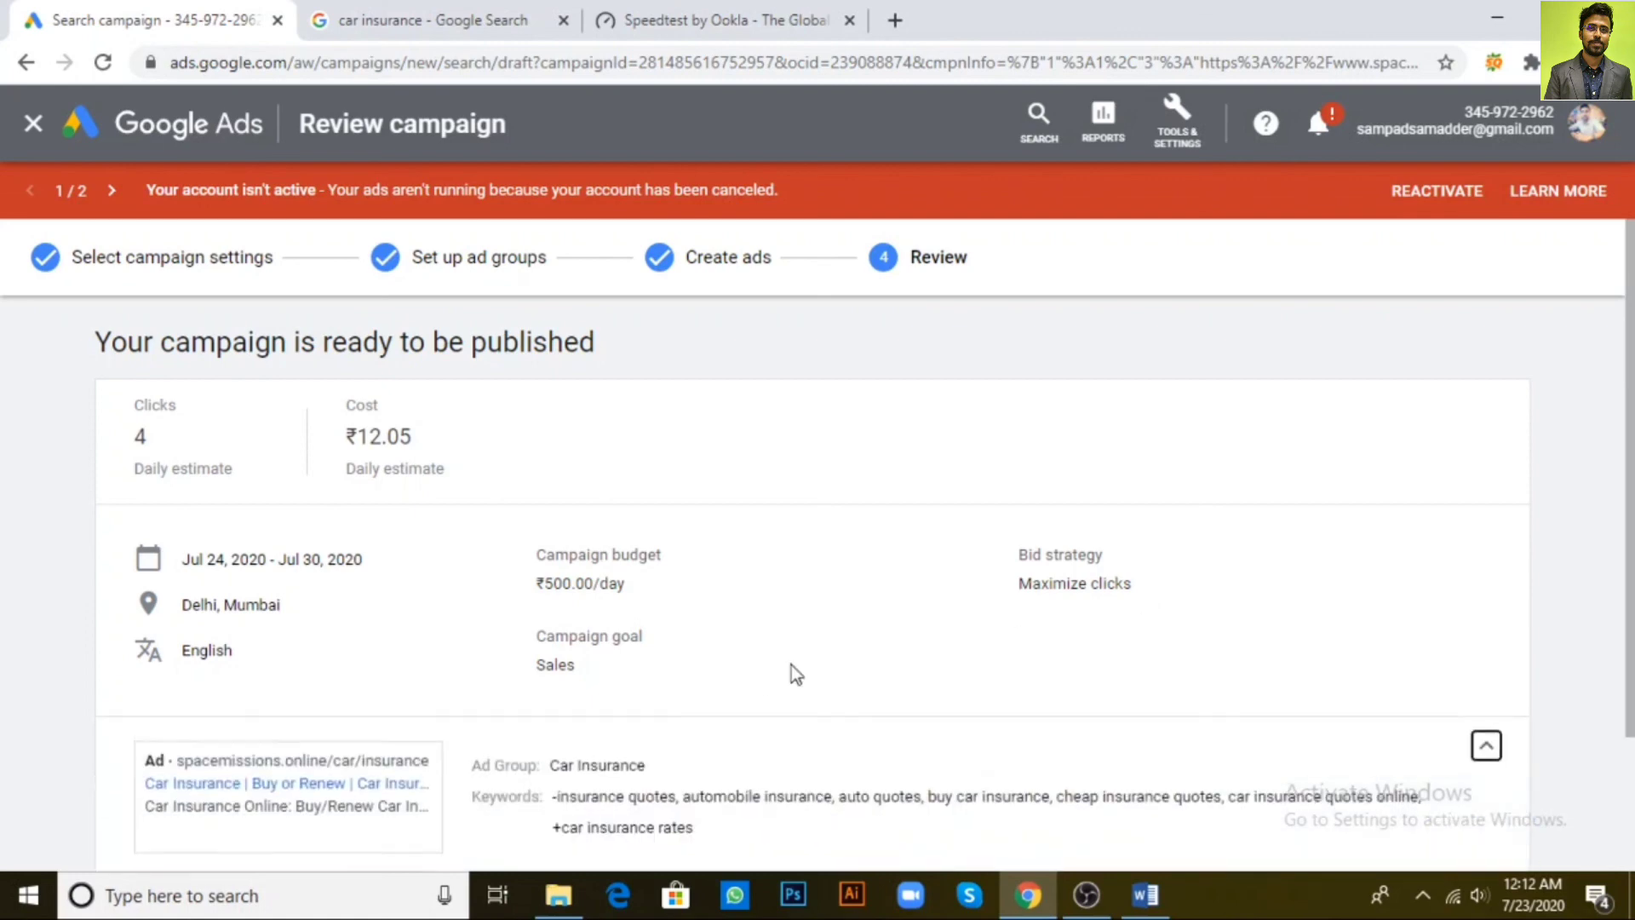
scroll(754, 694, down, 2)
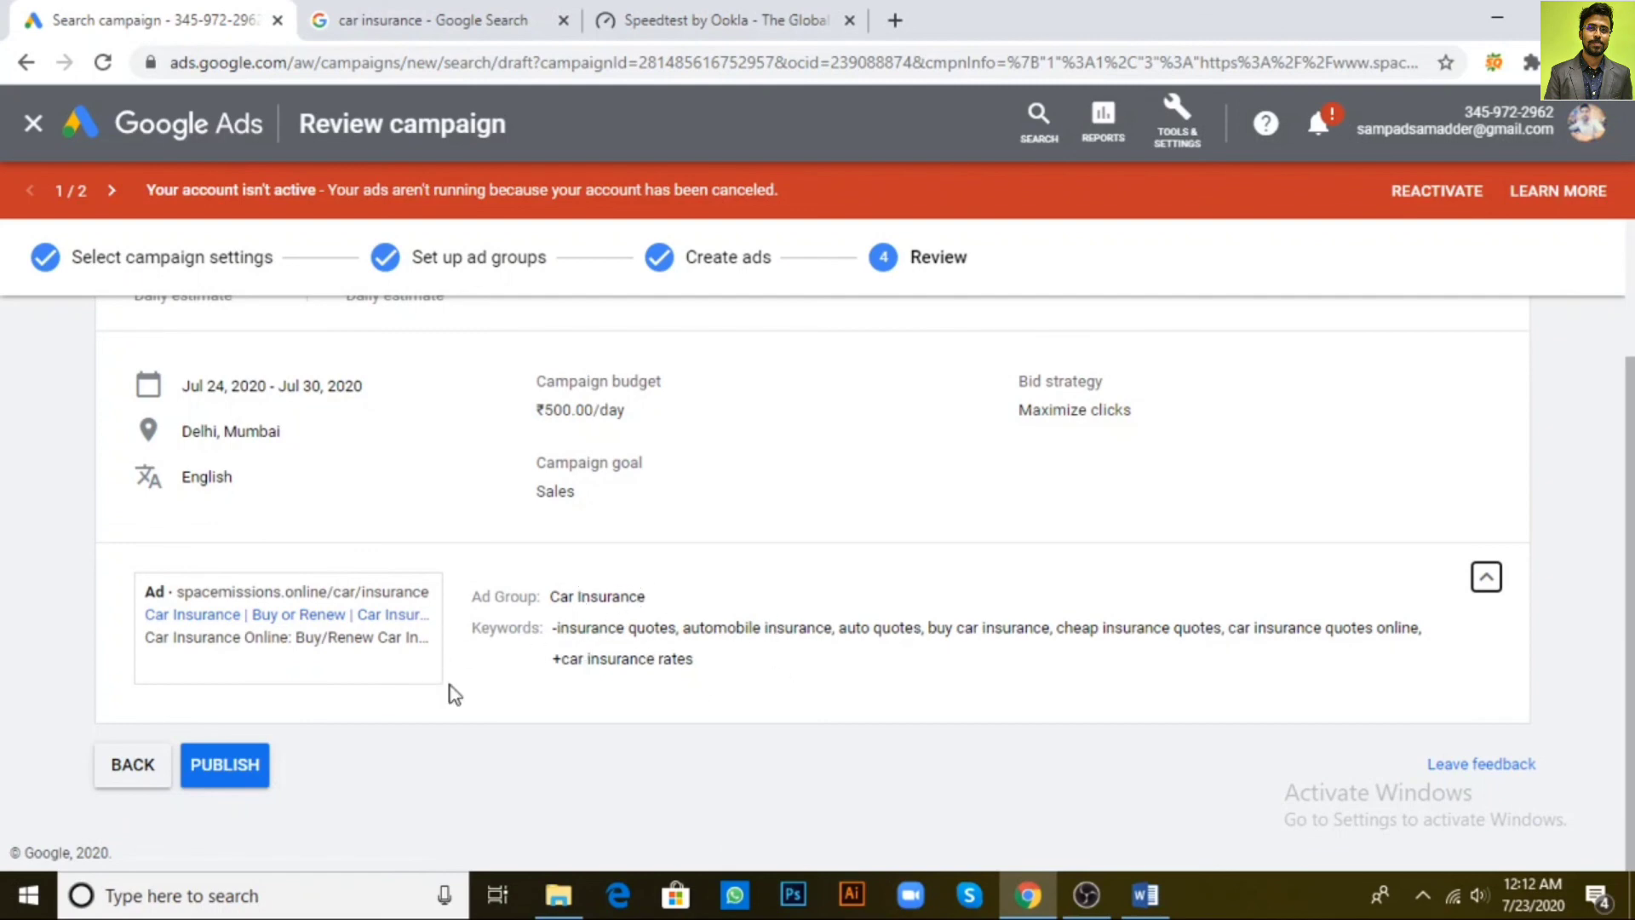
Publish the campaign and check its entry in the list of all campaigns
click(222, 775)
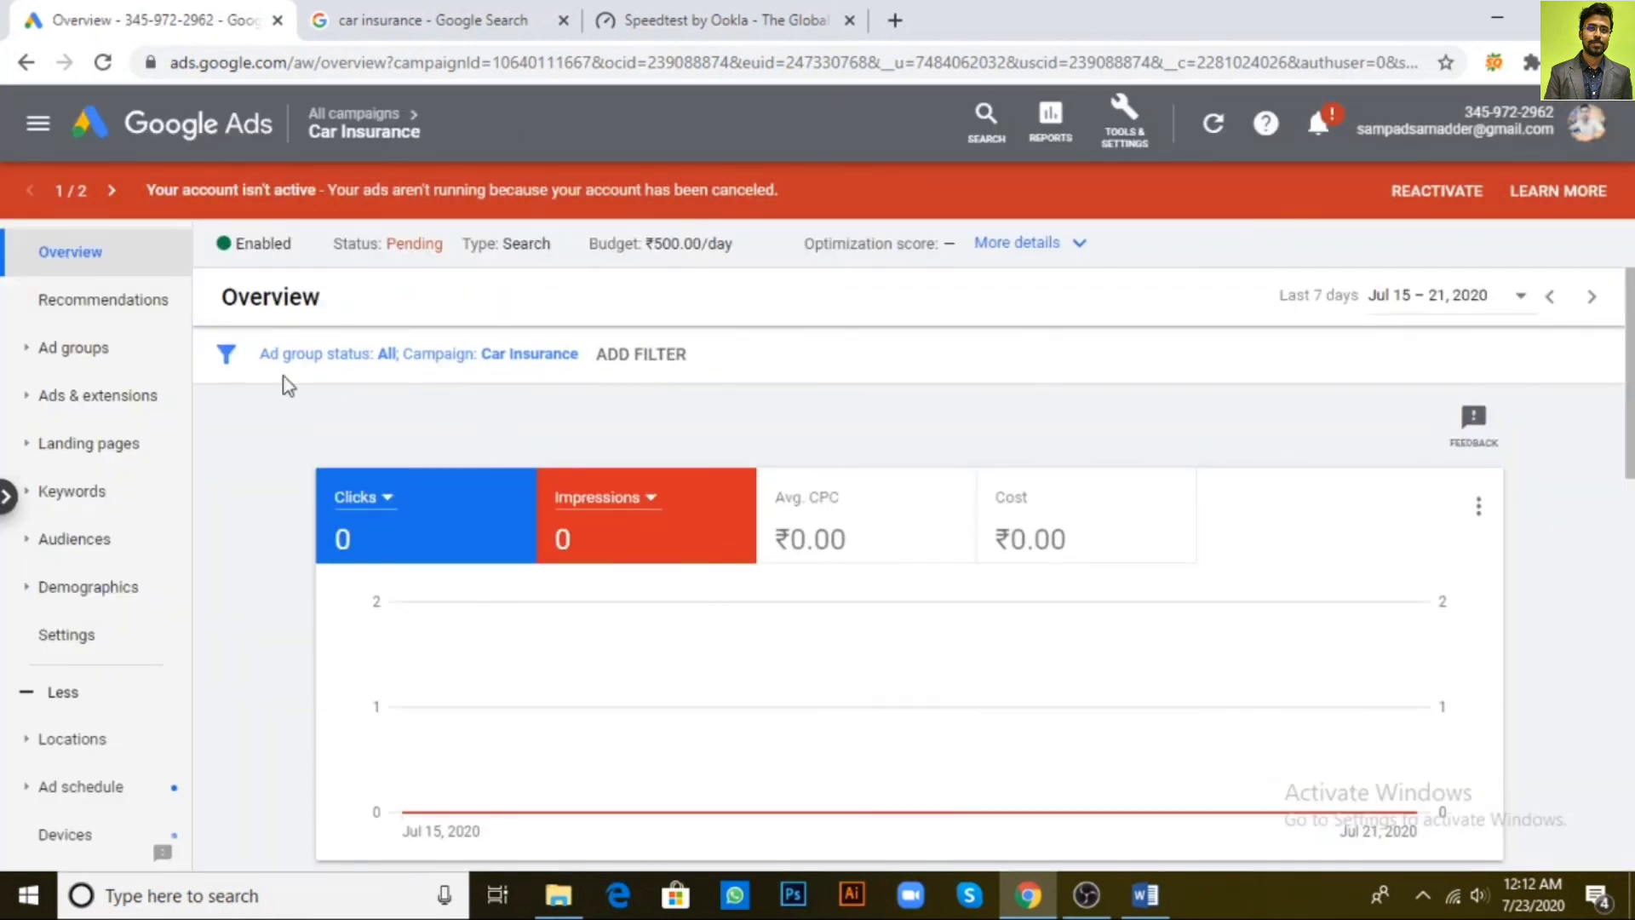
click(351, 114)
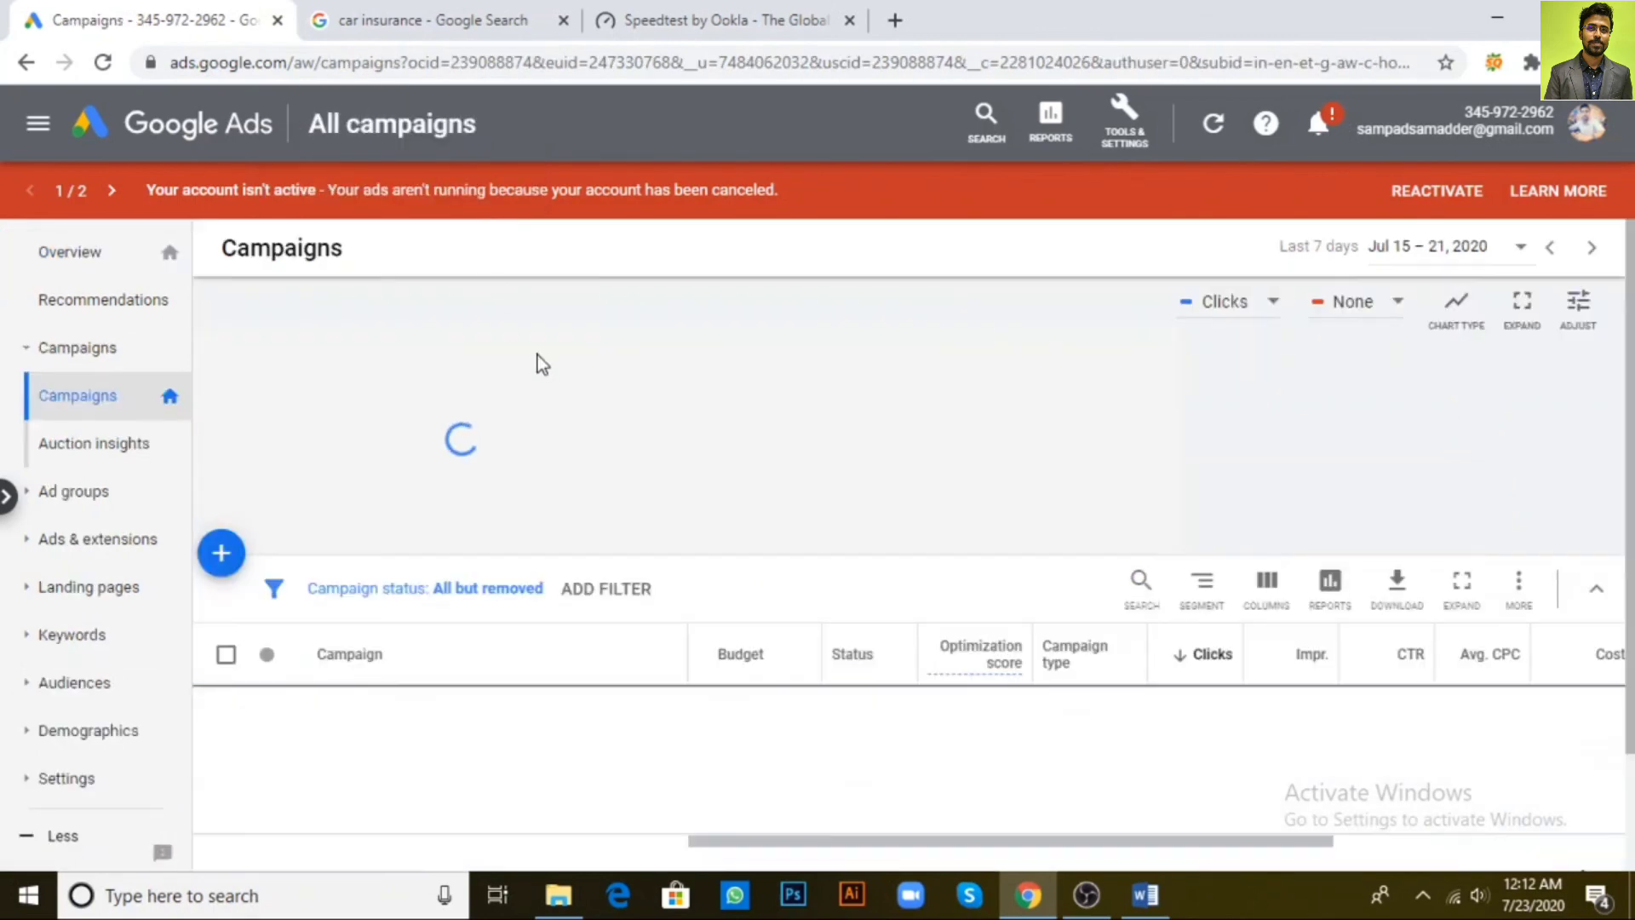
scroll(705, 564, down, 2)
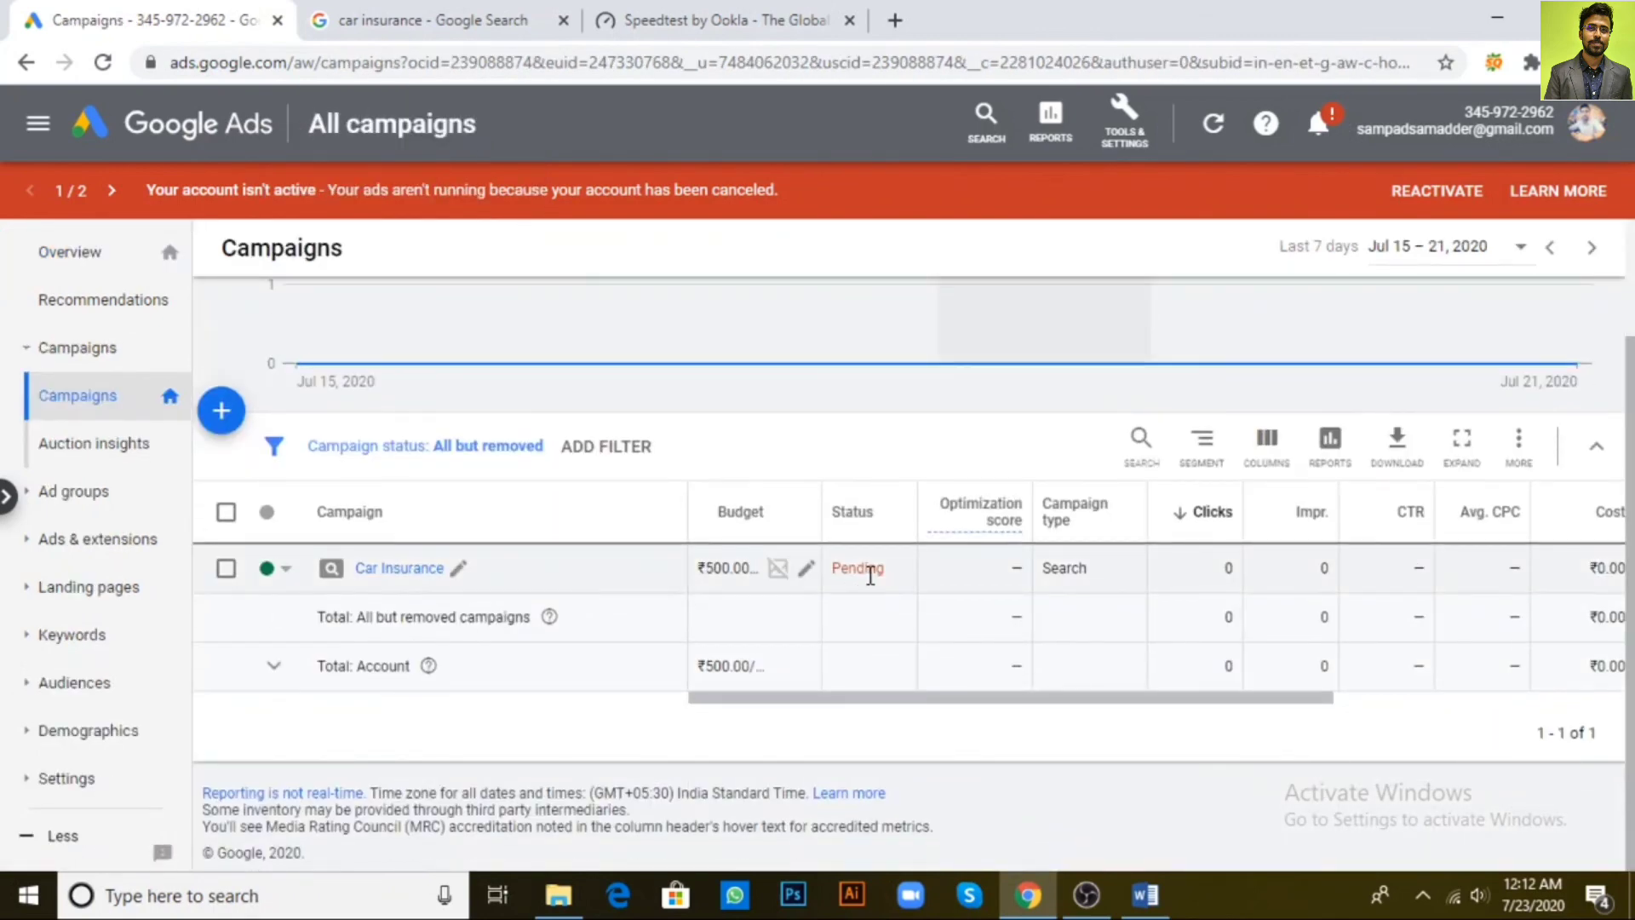